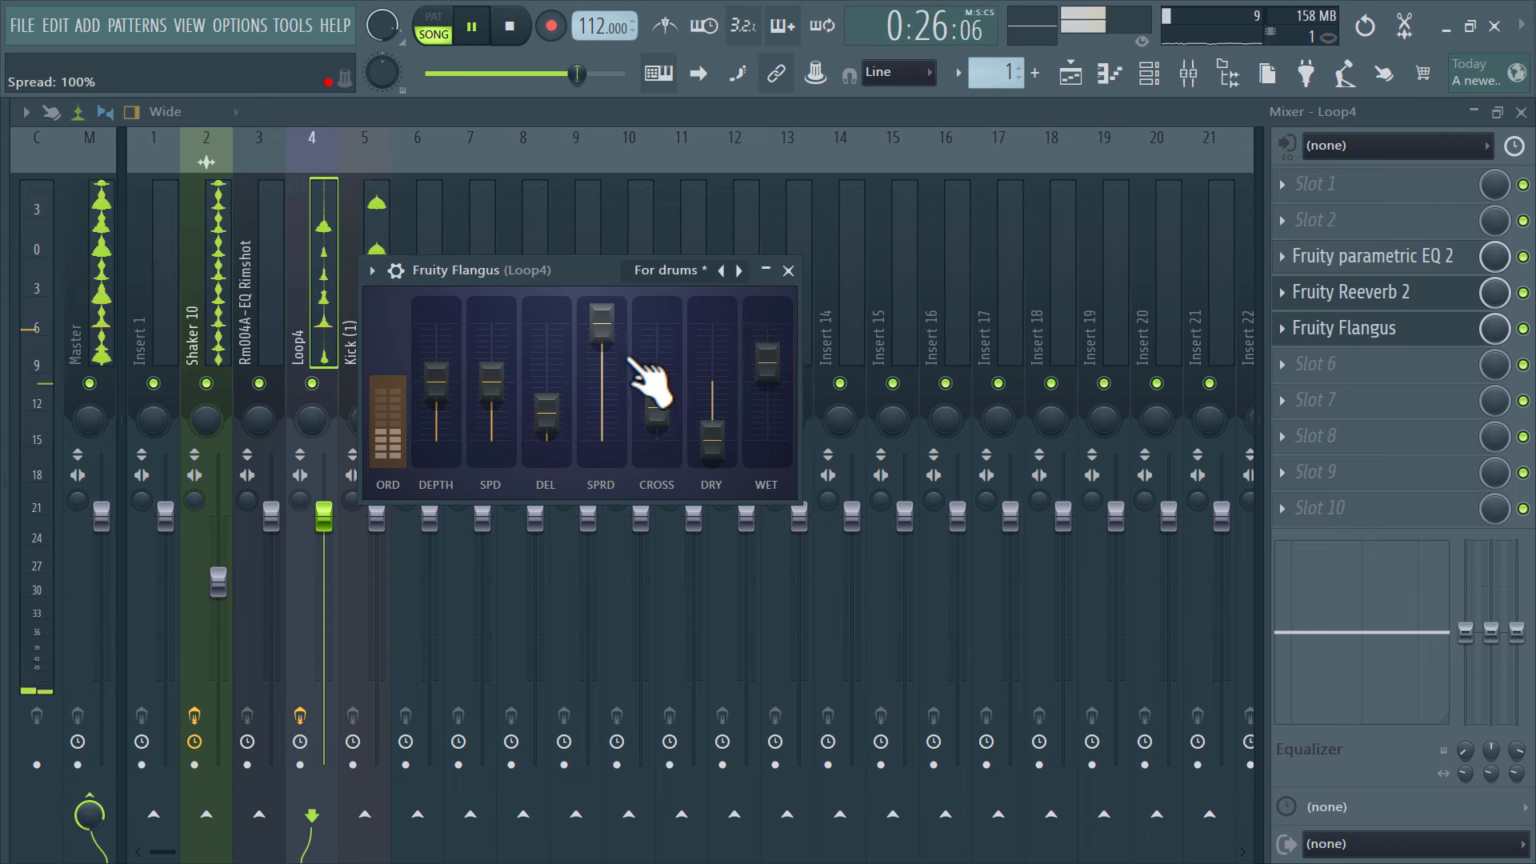
Close the Fruity Flangus effect and browse the Slow Synth presets of the newly loaded Purity instrument
{"action": "left_click", "coordinate": [789, 271]}
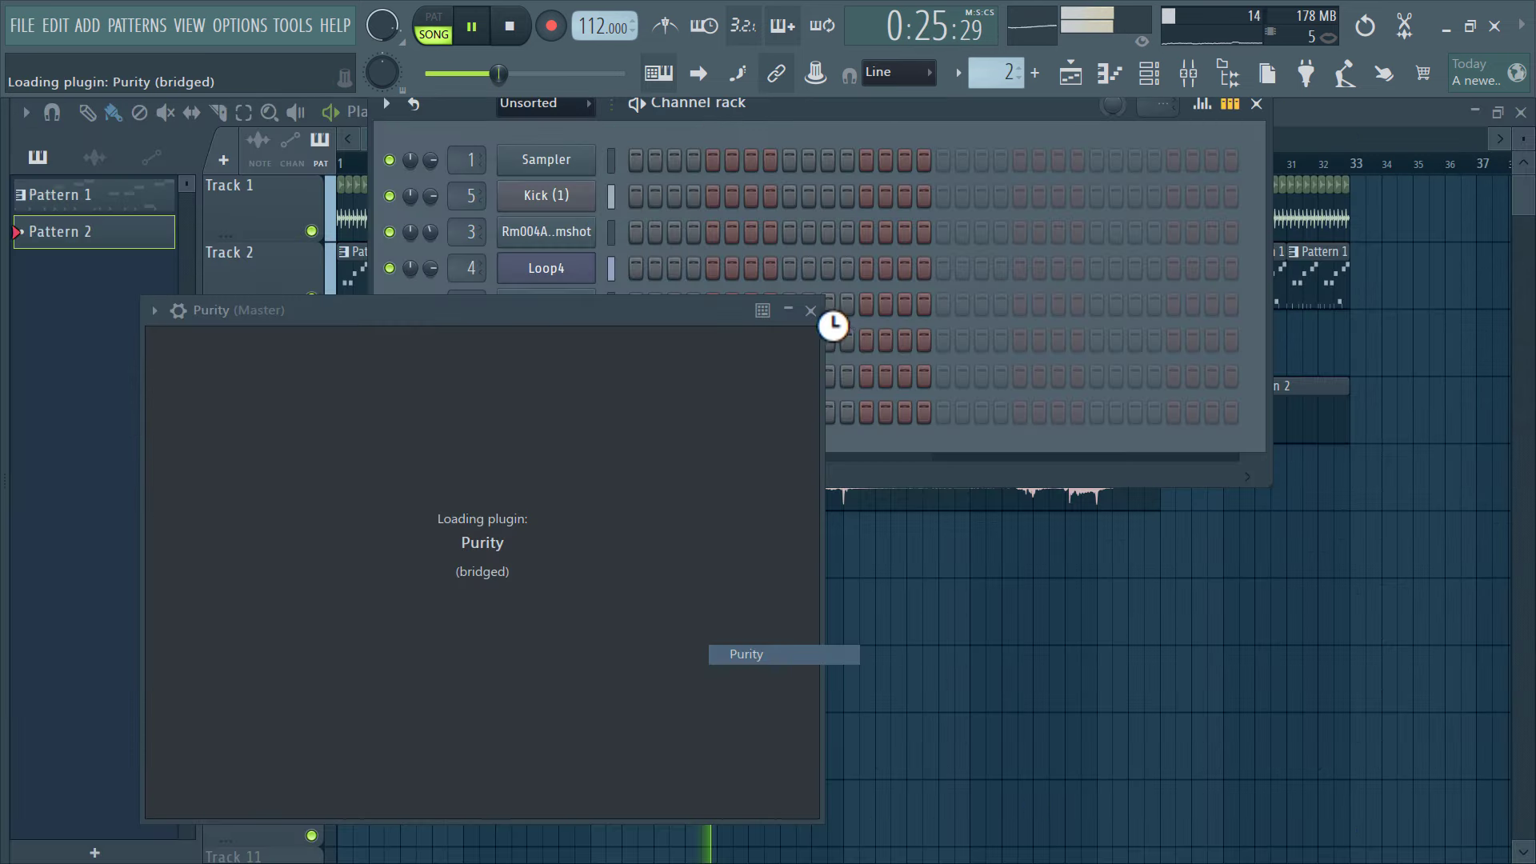
{"action": "left_click_drag", "start_coordinate": [716, 264], "coordinate": [944, 188]}
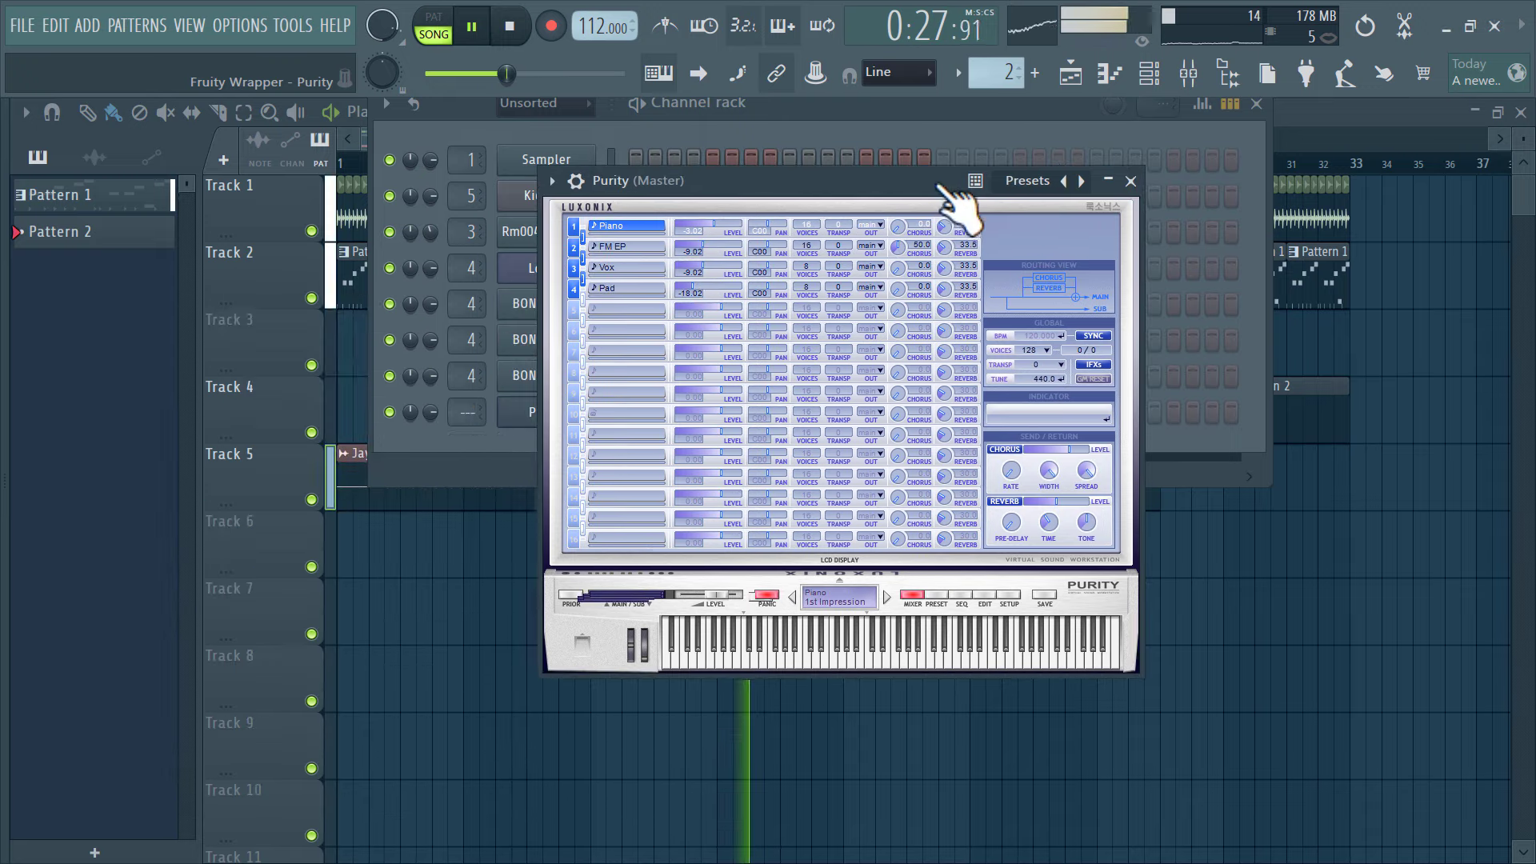
{"action": "left_click", "coordinate": [933, 594]}
{"action": "left_click", "coordinate": [1070, 425]}
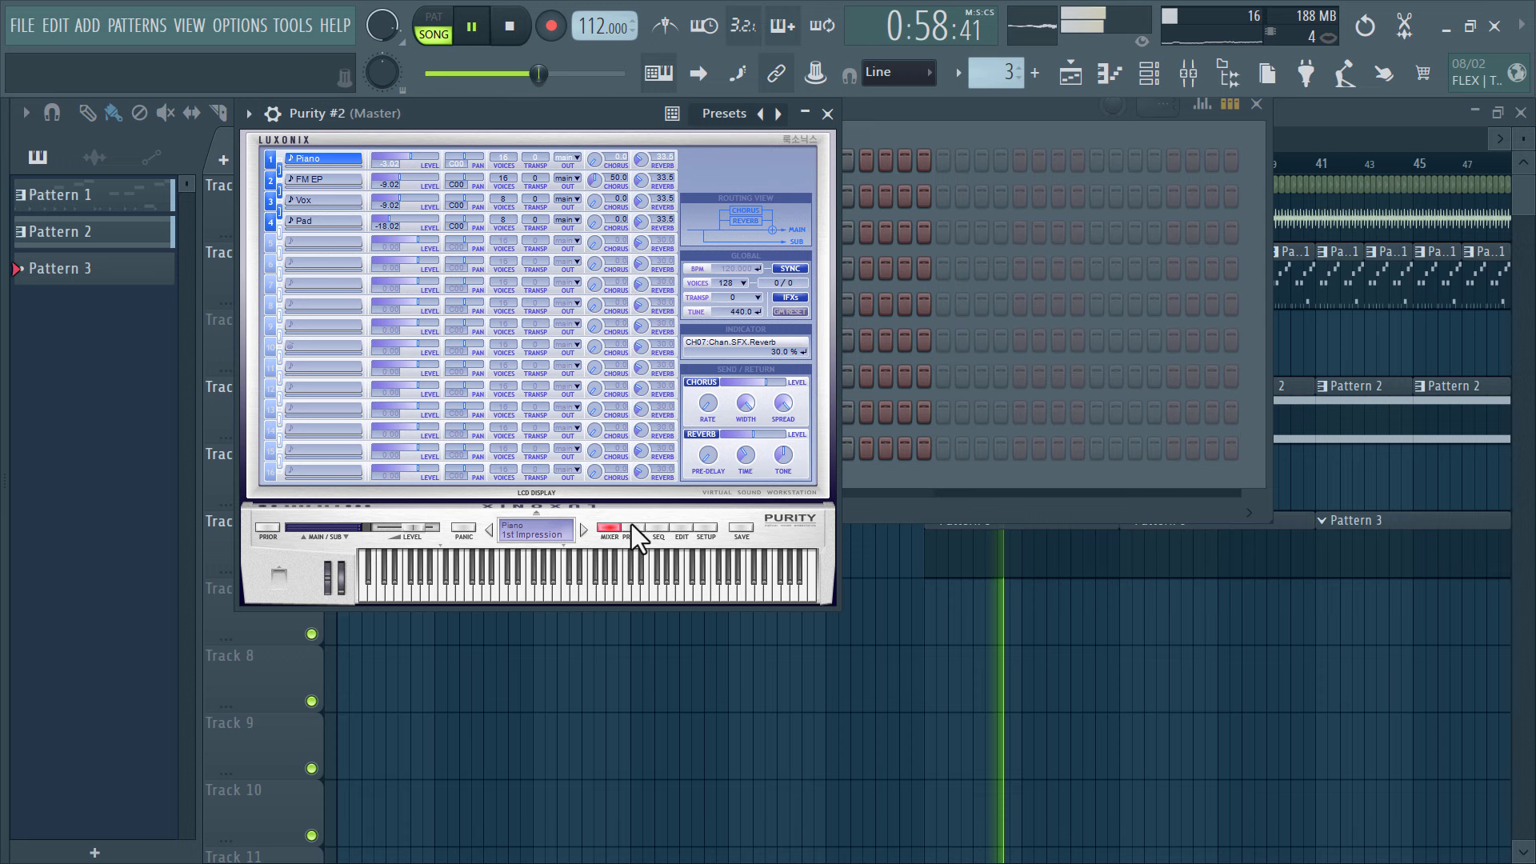
Load the Tekbow preset from the Slow Synth category in Purity #2 and close the instrument
{"action": "left_click", "coordinate": [632, 528]}
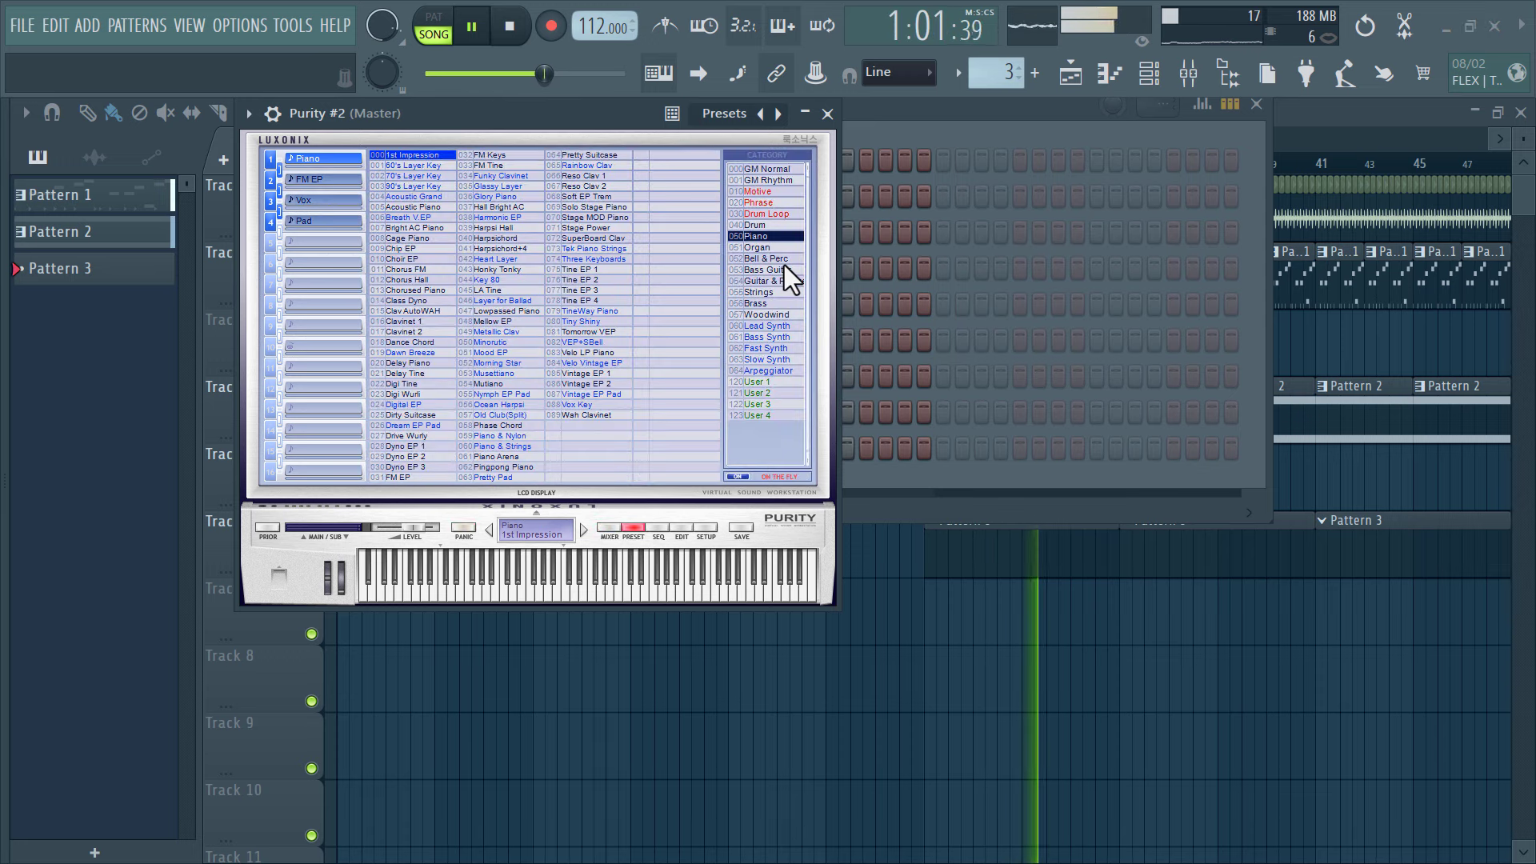
{"action": "left_click", "coordinate": [766, 359]}
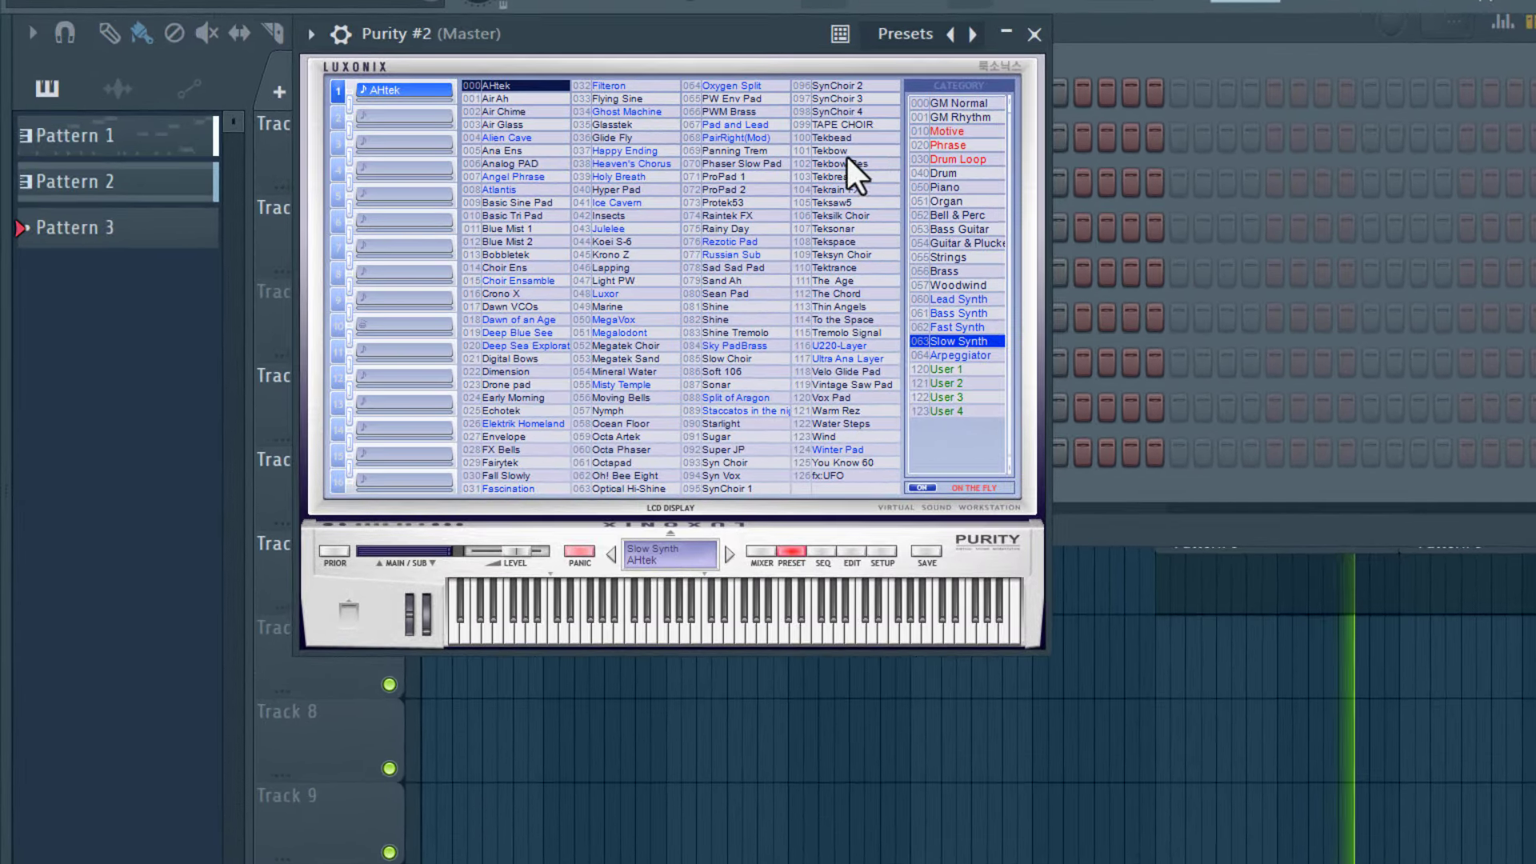
{"action": "left_click", "coordinate": [848, 152]}
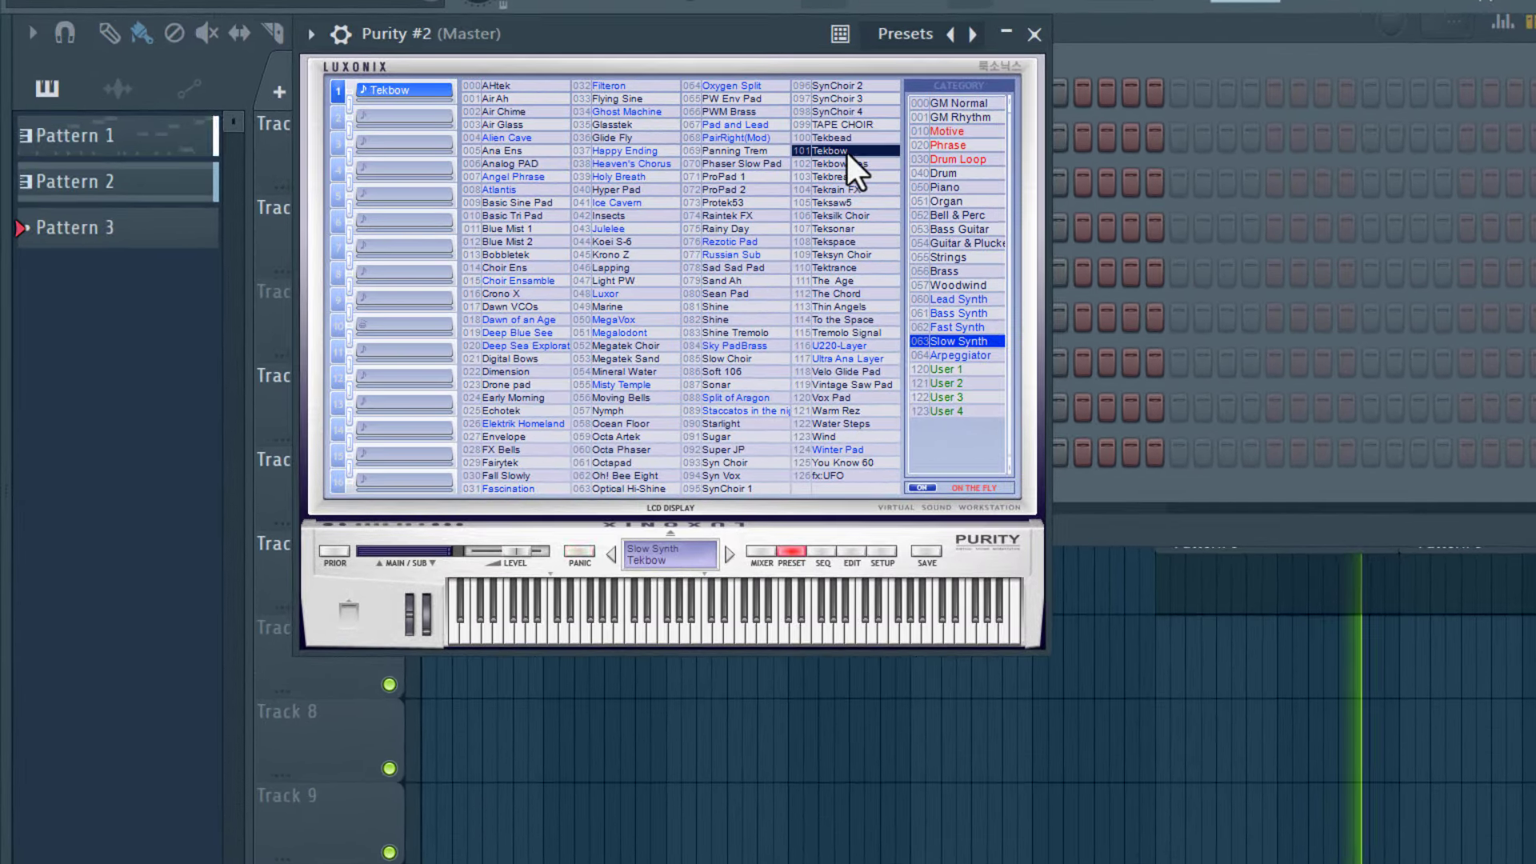
{"action": "left_click", "coordinate": [1034, 34]}
In Purity #2's piano roll, draw a one-bar chord of A#3, C5, C#5 and F5 starting midway through bar 1
{"action": "right_click", "coordinate": [708, 453]}
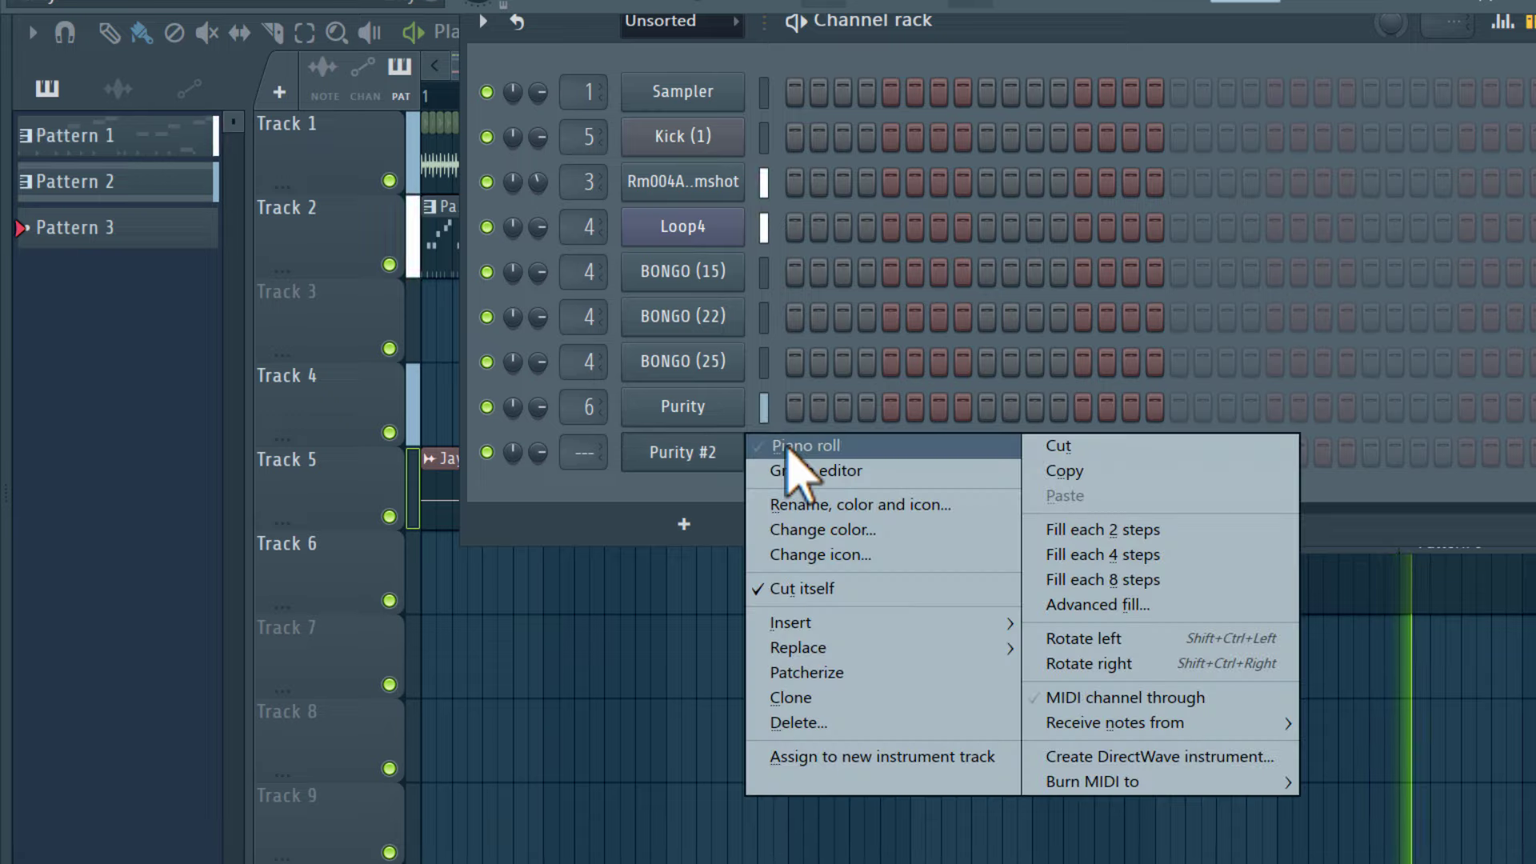
{"action": "left_click", "coordinate": [796, 442]}
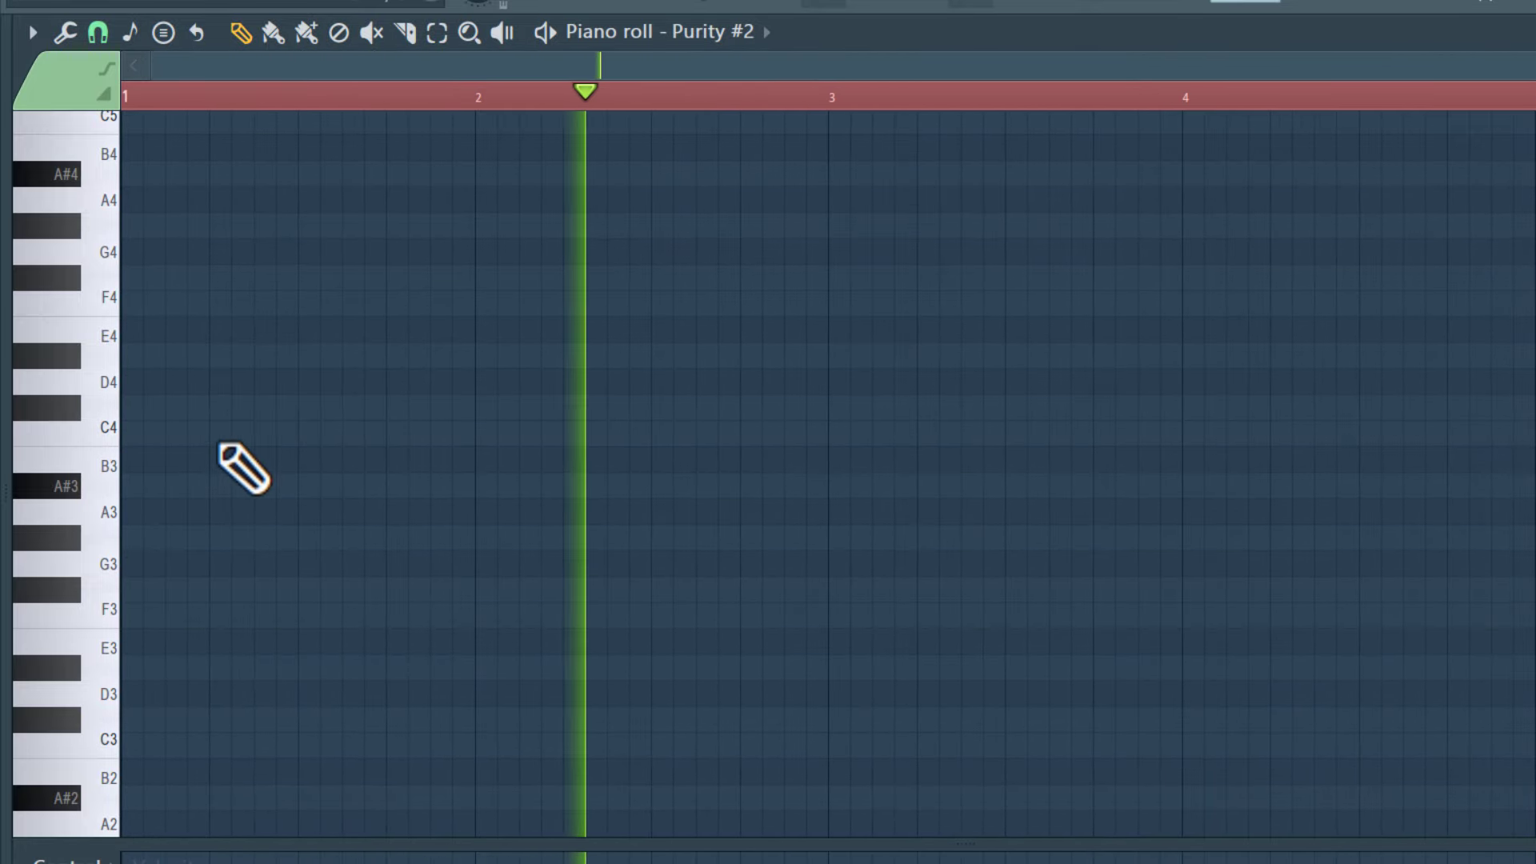
{"action": "left_click", "coordinate": [308, 486]}
{"action": "left_click_drag", "start_coordinate": [341, 487], "coordinate": [641, 532]}
{"action": "scroll", "coordinate": [371, 326], "scroll_direction": "up", "scroll_amount": 4}
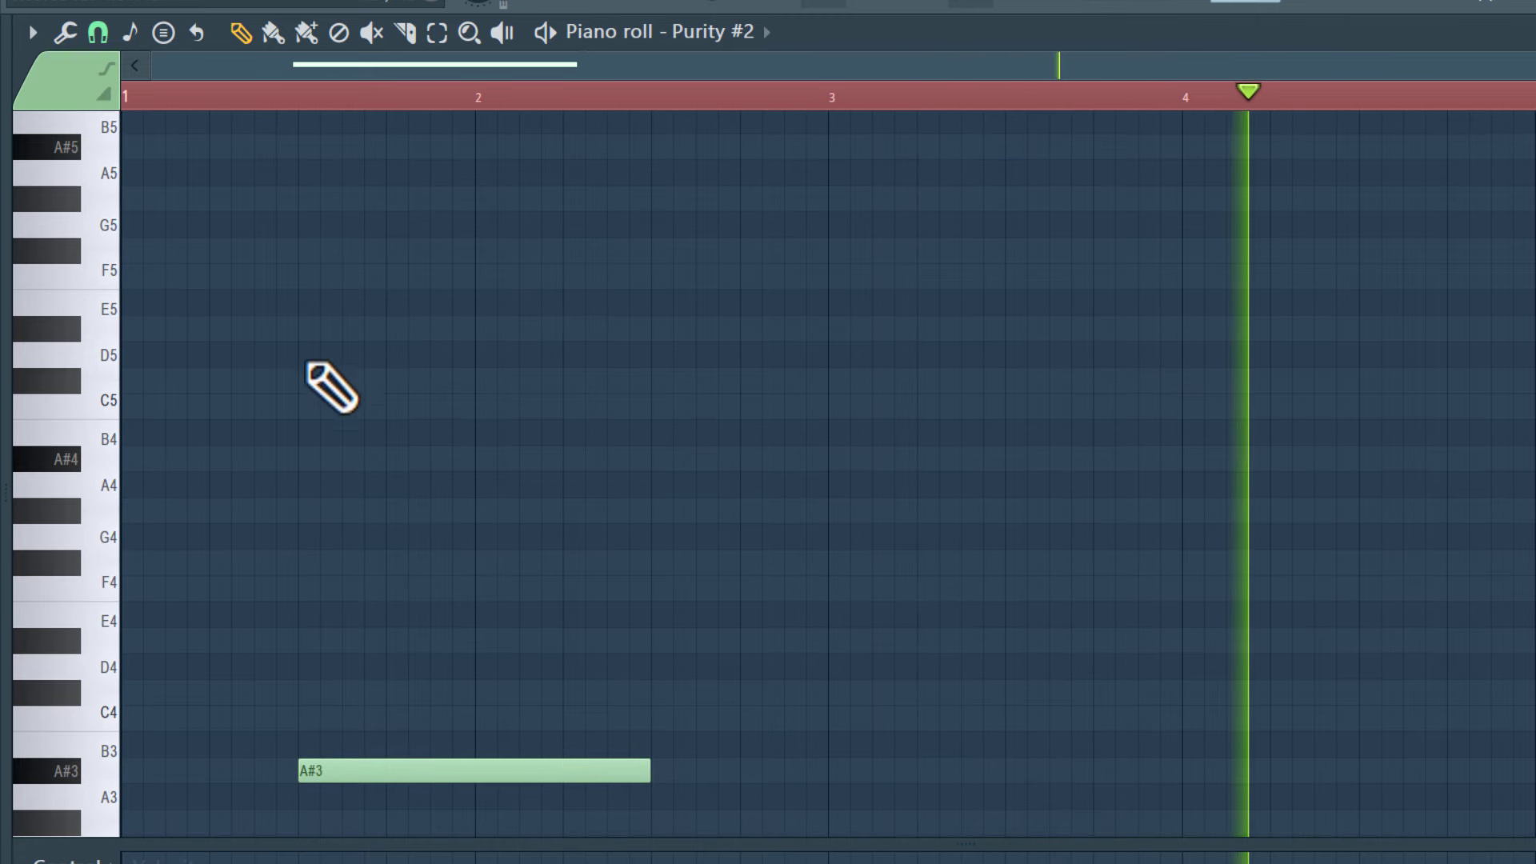
{"action": "left_click", "coordinate": [336, 406]}
{"action": "left_click", "coordinate": [355, 380]}
{"action": "left_click", "coordinate": [308, 279]}
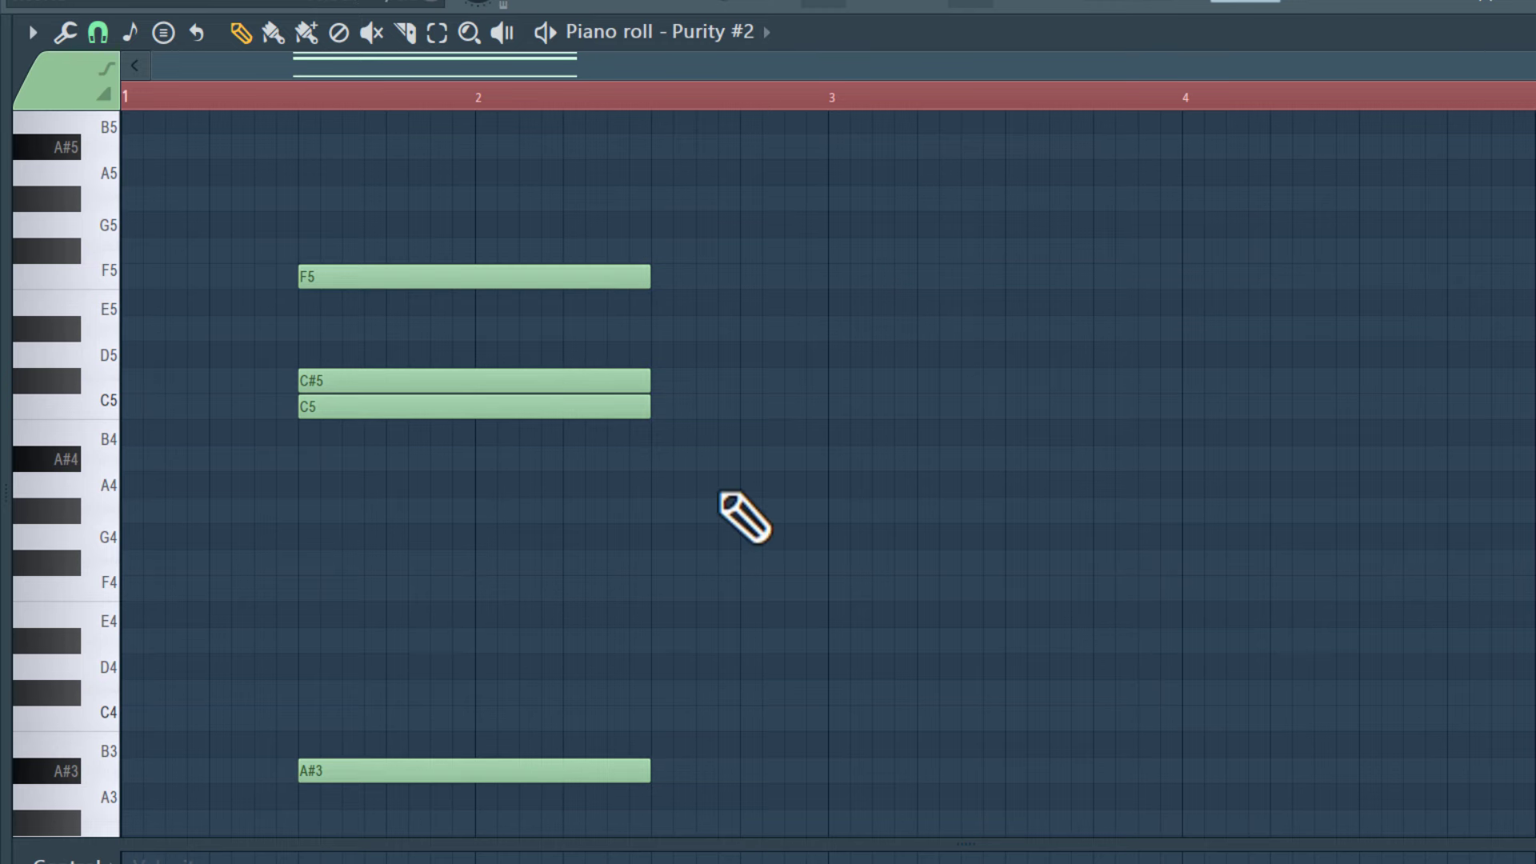
Draw a second one-bar chord of F3, G#4, C5, C#5 and F5 at the start of bar 3
{"action": "scroll", "coordinate": [721, 494], "scroll_direction": "down", "scroll_amount": 3}
{"action": "scroll", "coordinate": [721, 493], "scroll_direction": "down", "scroll_amount": 1}
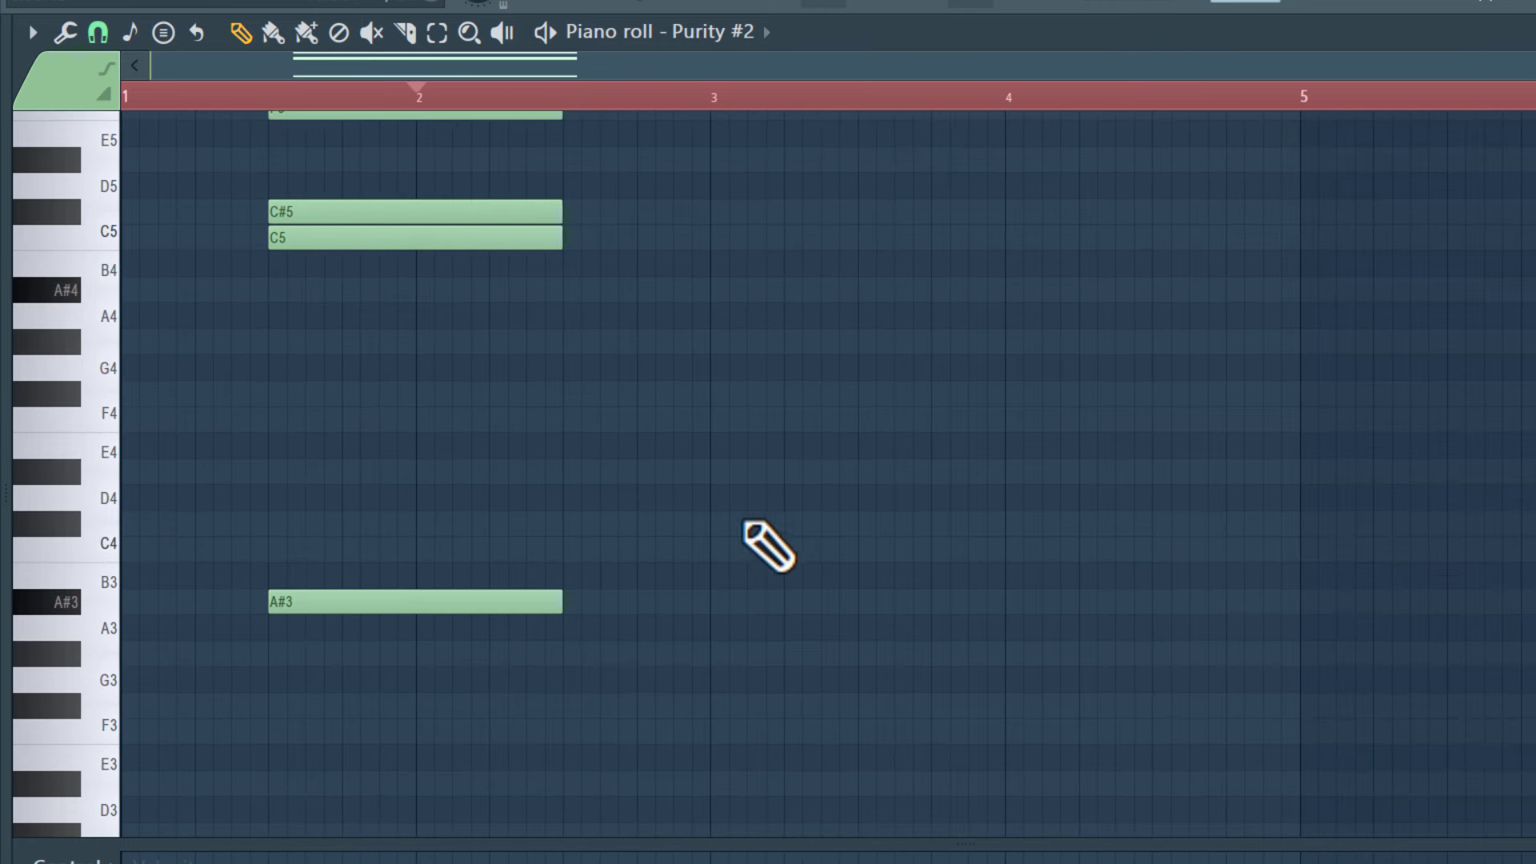
{"action": "scroll", "coordinate": [767, 597], "scroll_direction": "down", "scroll_amount": 3}
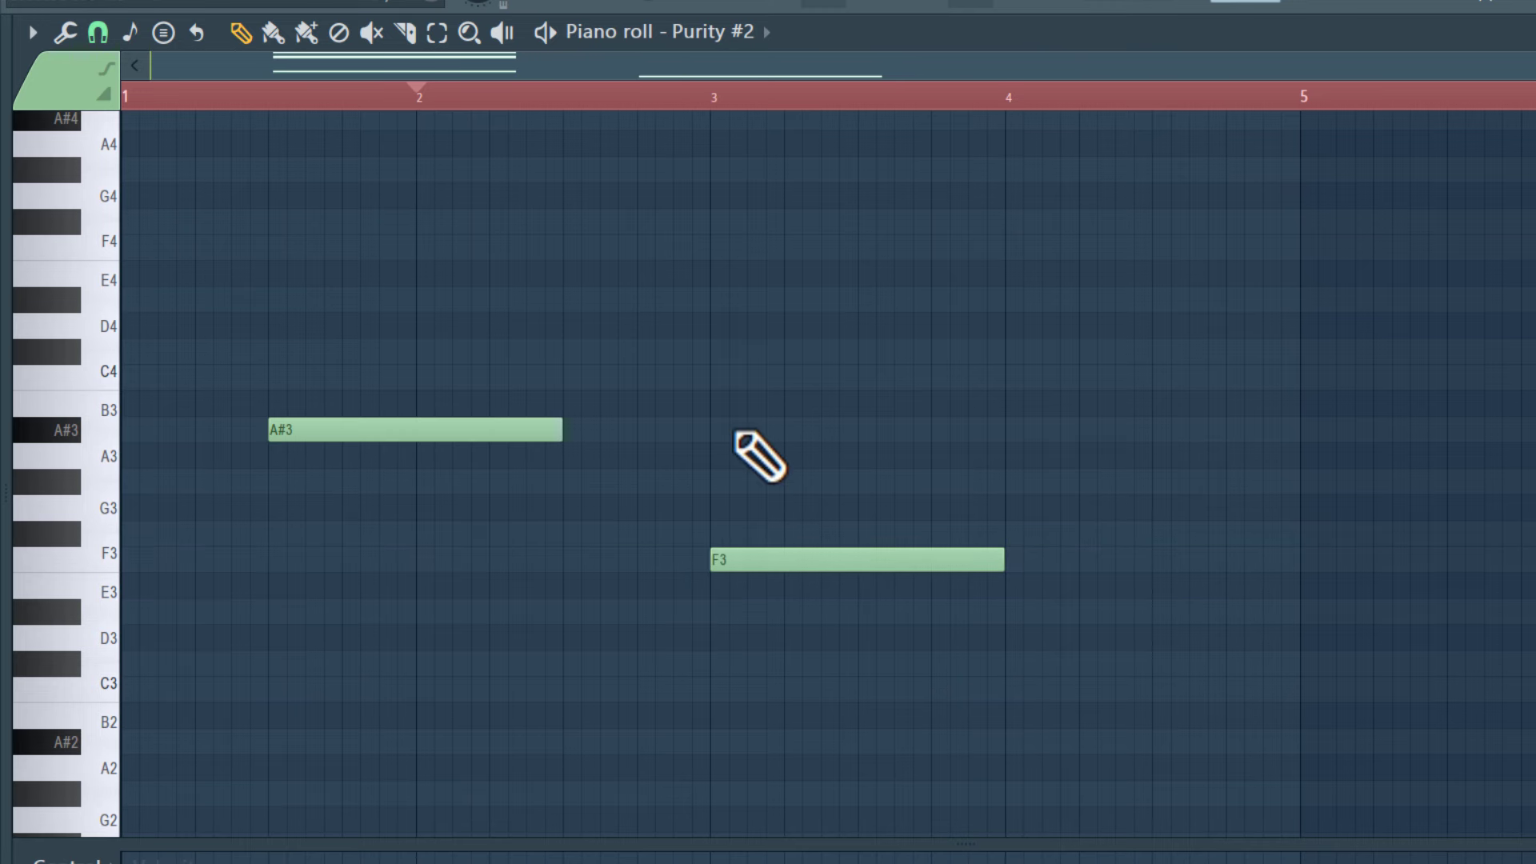
{"action": "scroll", "coordinate": [740, 438], "scroll_direction": "up", "scroll_amount": 4}
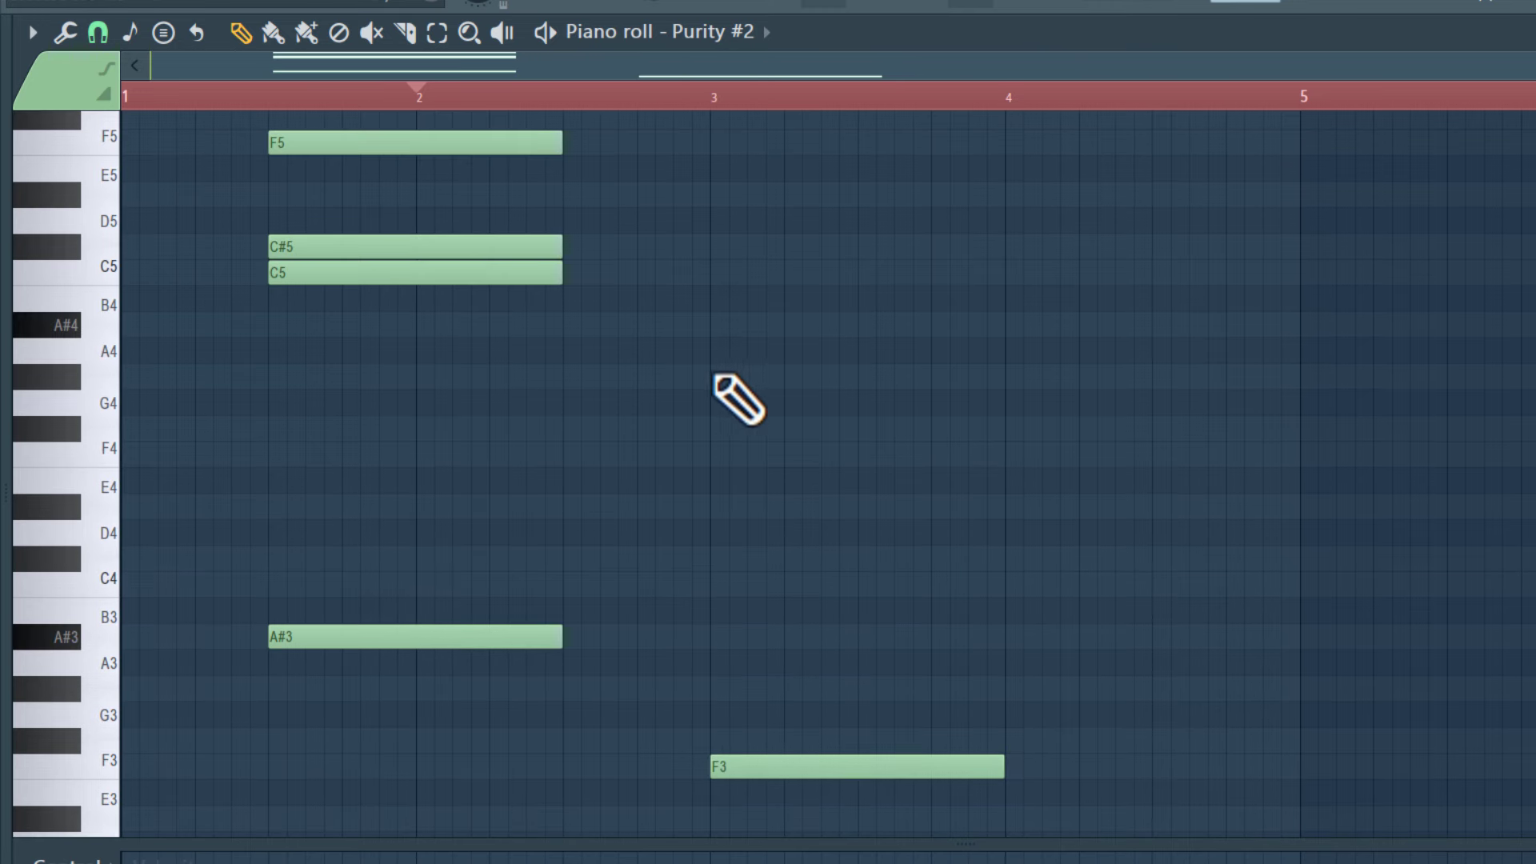
{"action": "left_click", "coordinate": [717, 272]}
{"action": "left_click", "coordinate": [712, 248]}
{"action": "scroll", "coordinate": [712, 257], "scroll_direction": "up", "scroll_amount": 2}
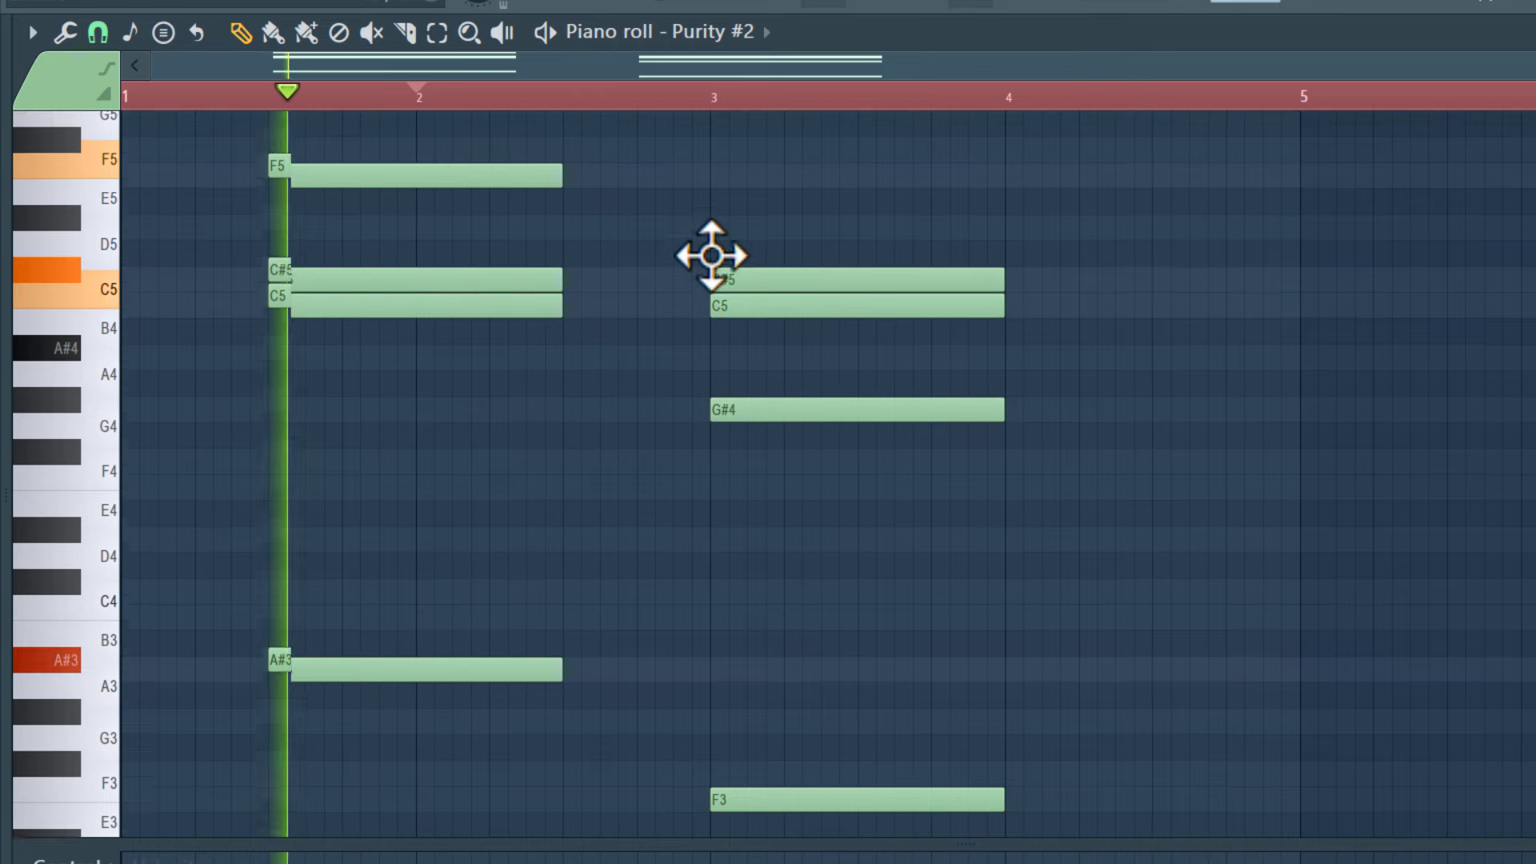
{"action": "left_click", "coordinate": [712, 250]}
{"action": "scroll", "coordinate": [902, 343], "scroll_direction": "down", "scroll_amount": 2}
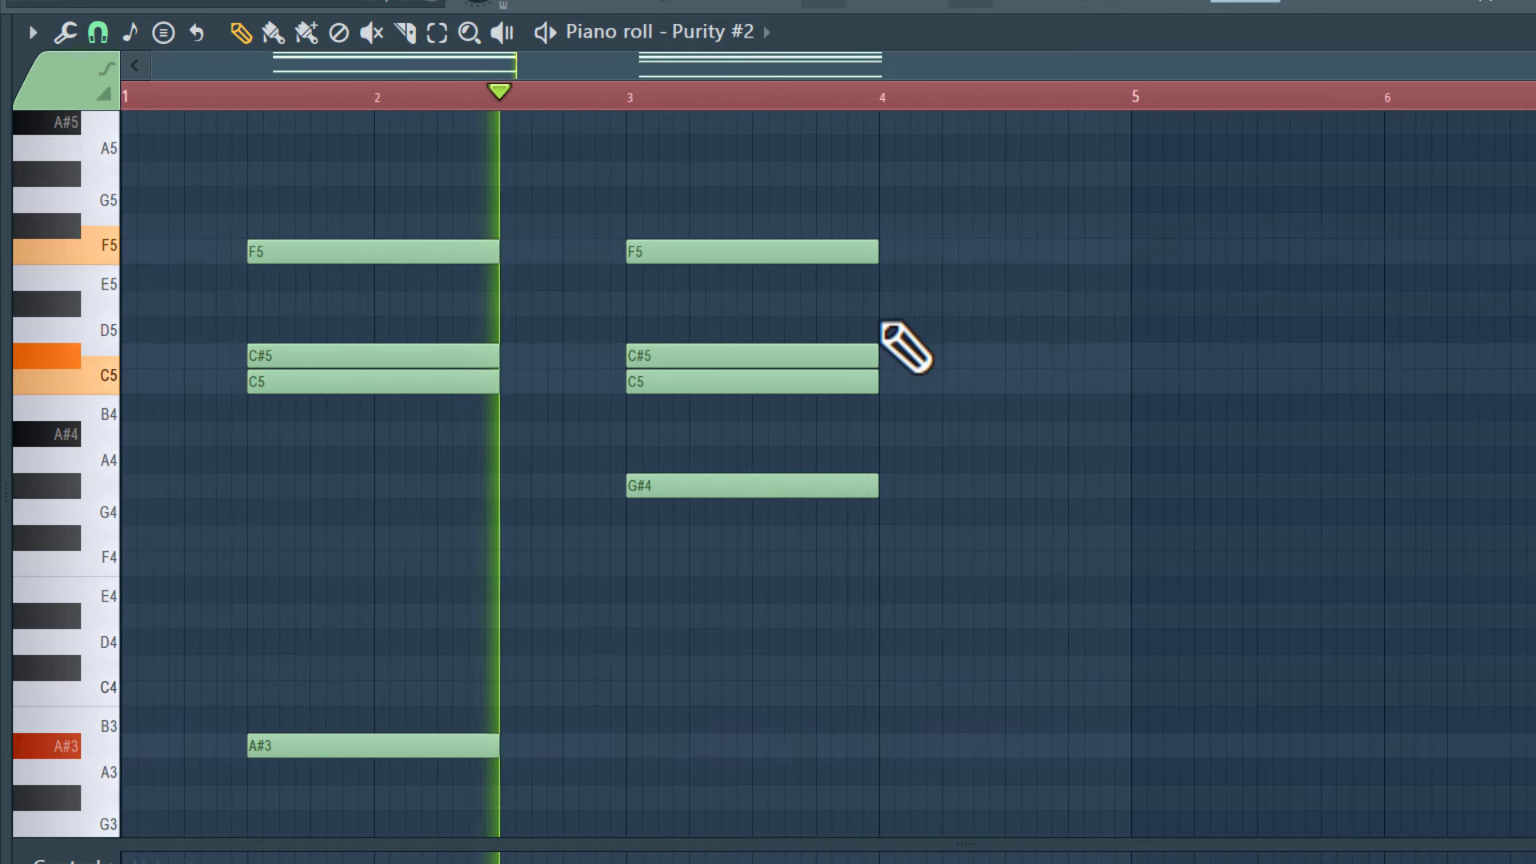
Add a D#3 bass note midway through bar 4 and shorten it so it ends just before bar 5
{"action": "scroll", "coordinate": [888, 328], "scroll_direction": "down", "scroll_amount": 3}
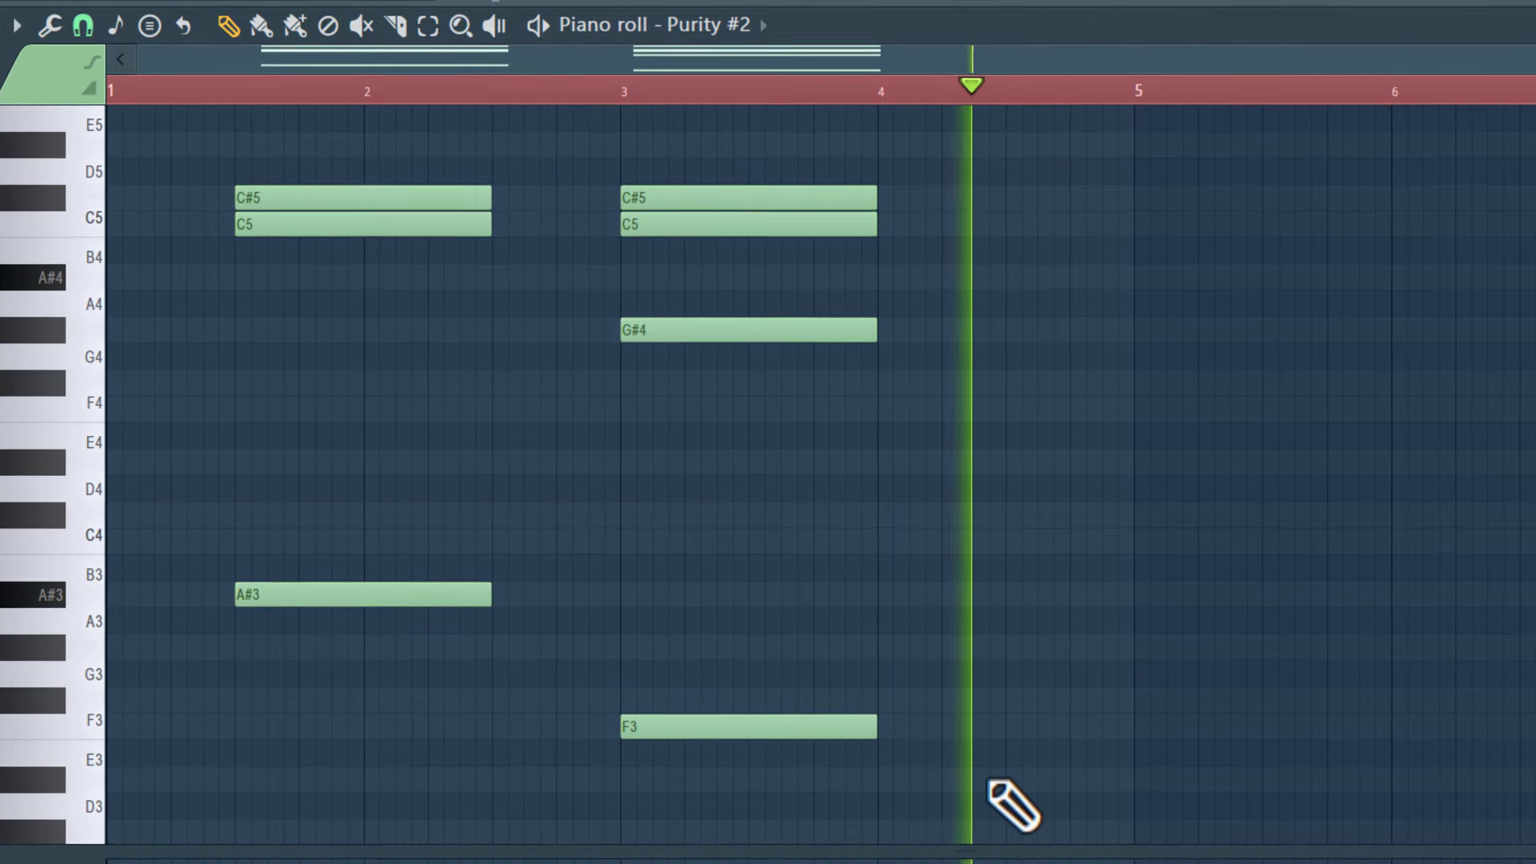
{"action": "key", "text": "space"}
{"action": "scroll", "coordinate": [1028, 794], "scroll_direction": "down", "scroll_amount": 3}
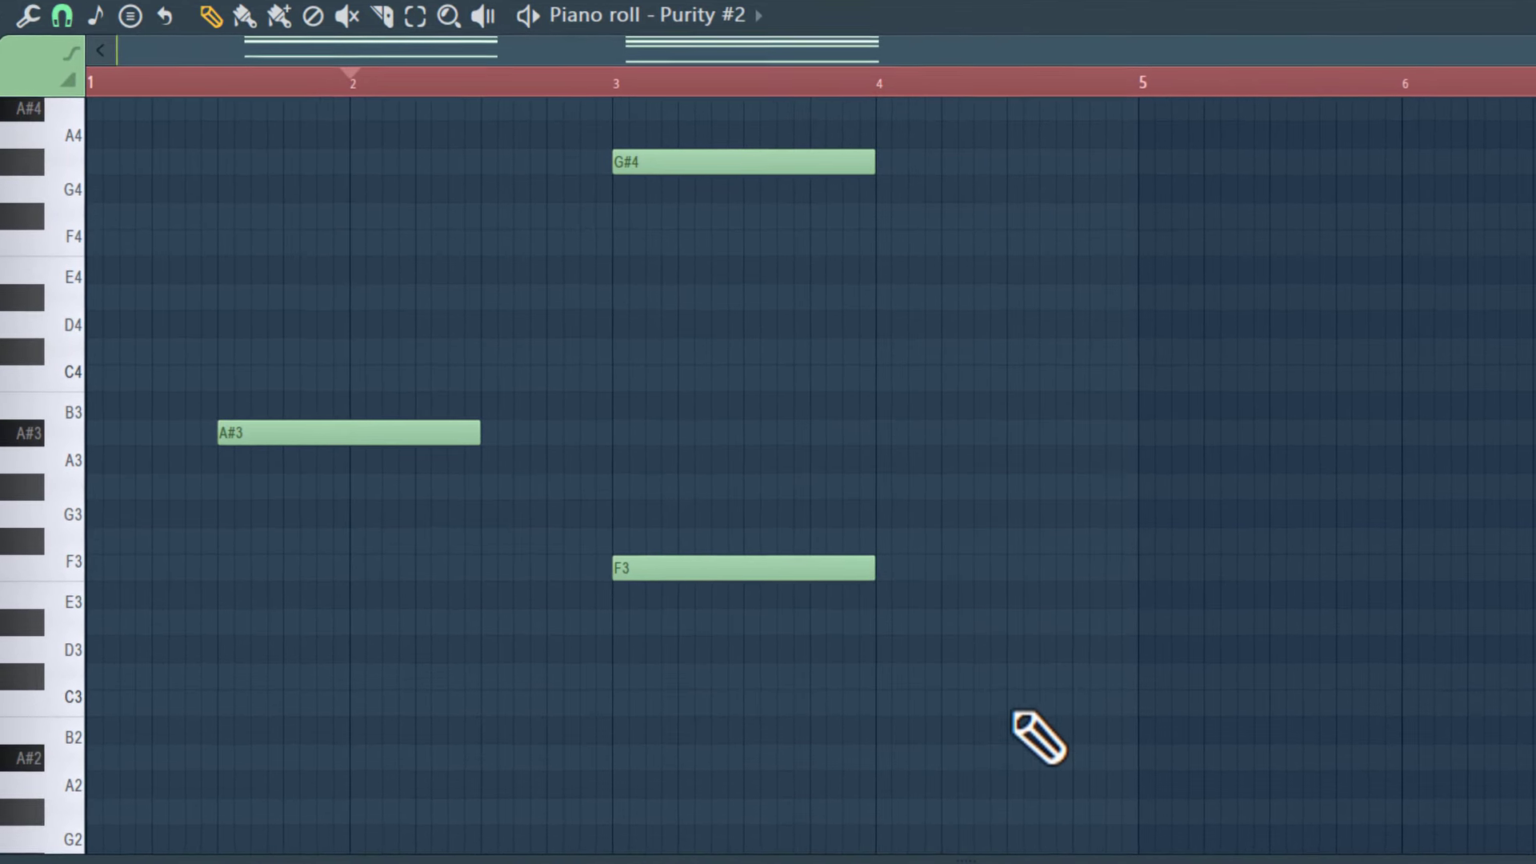
{"action": "left_click", "coordinate": [1010, 632]}
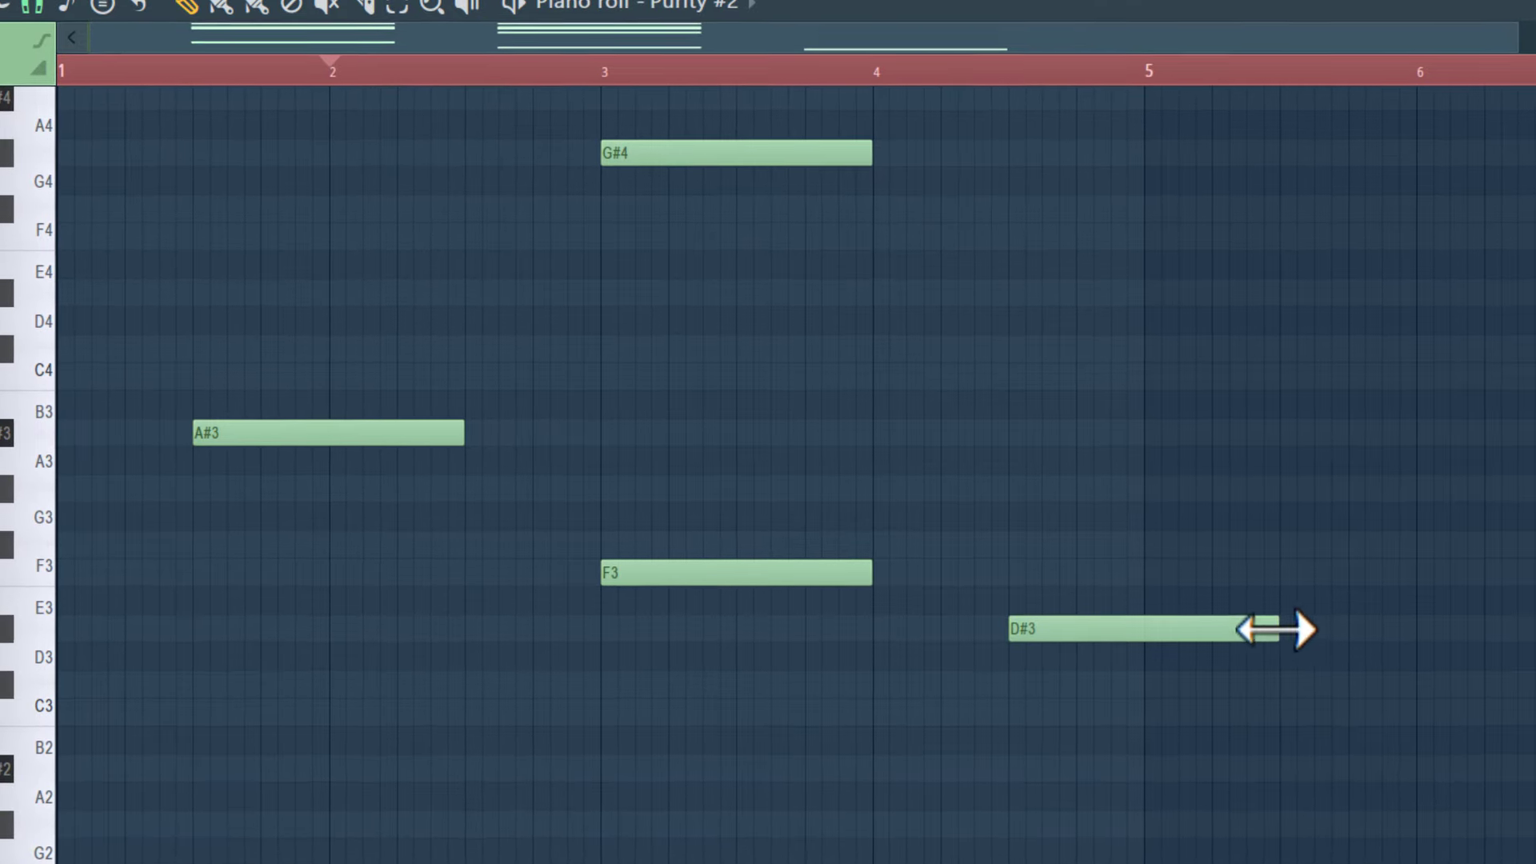
{"action": "left_click_drag", "start_coordinate": [1276, 631], "coordinate": [1127, 632]}
Complete the chord midway through bar 4 with short F4, F#4 and A#4 notes
{"action": "scroll", "coordinate": [1166, 676], "scroll_direction": "up", "scroll_amount": 8}
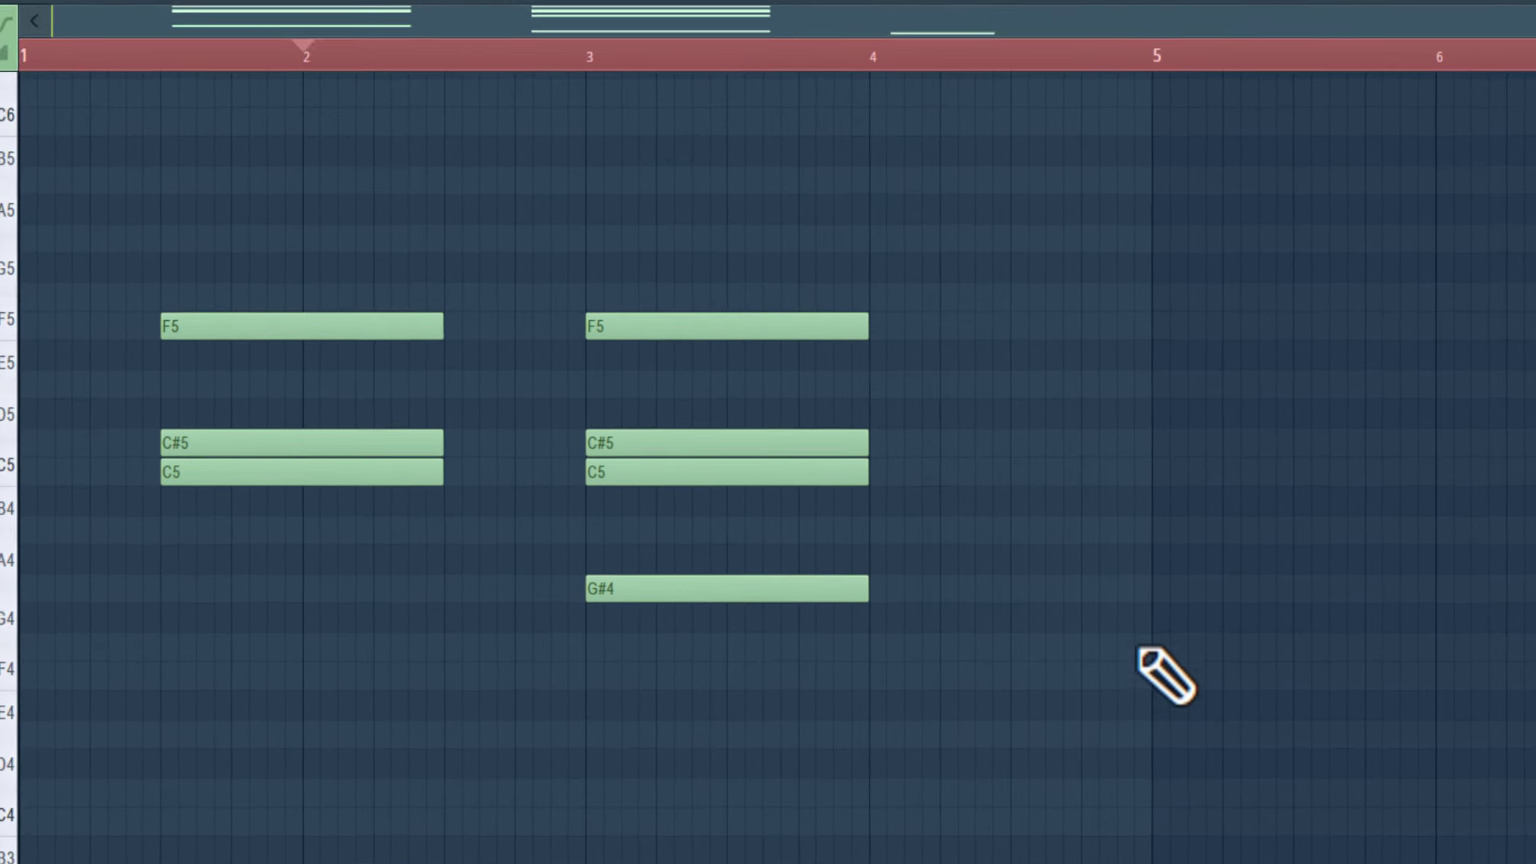
{"action": "key", "text": "space"}
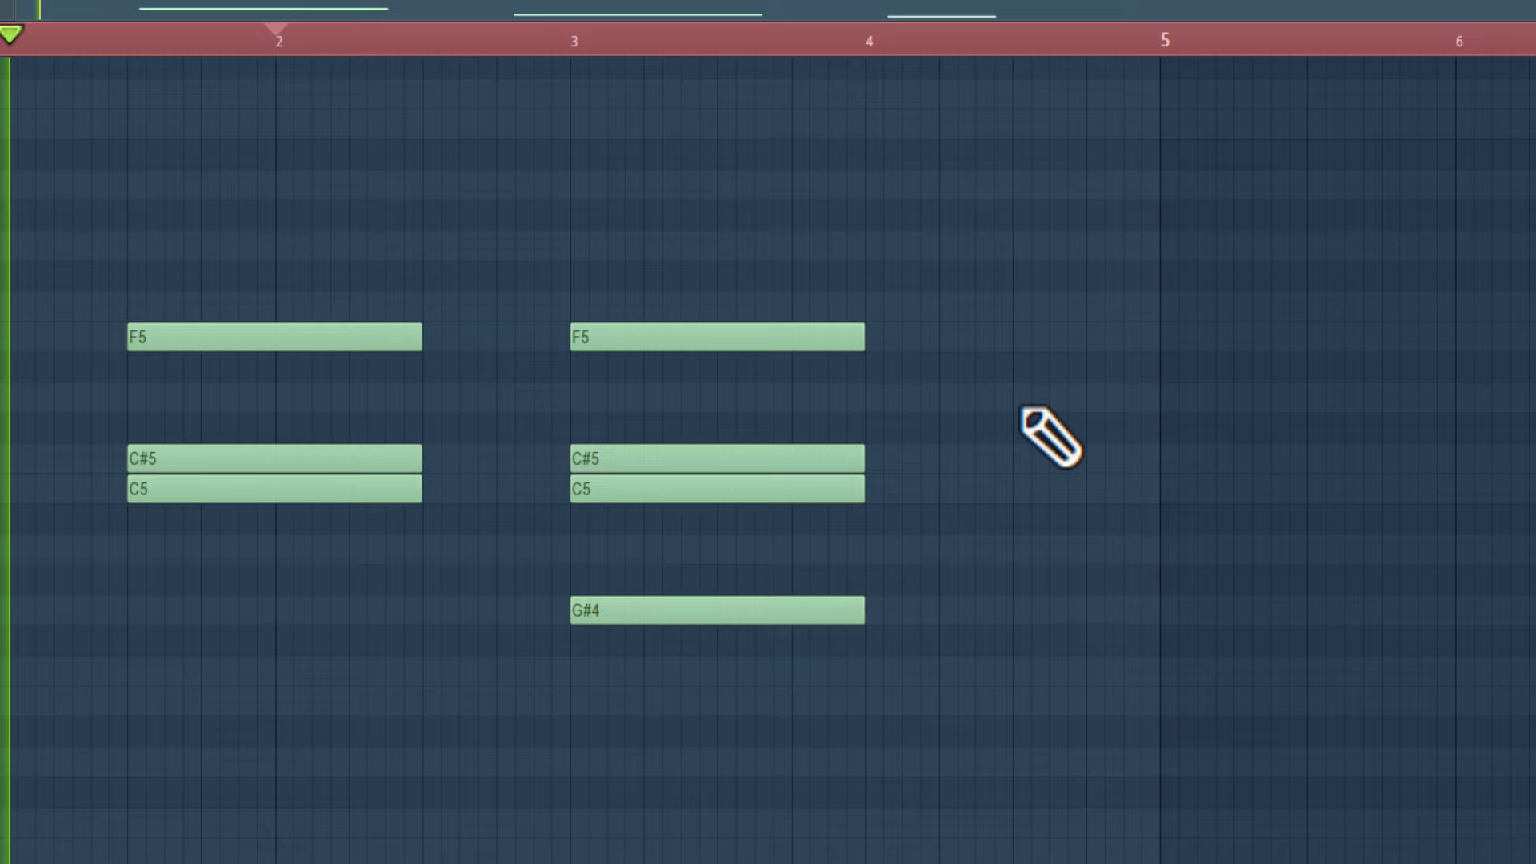
{"action": "left_click", "coordinate": [1024, 647]}
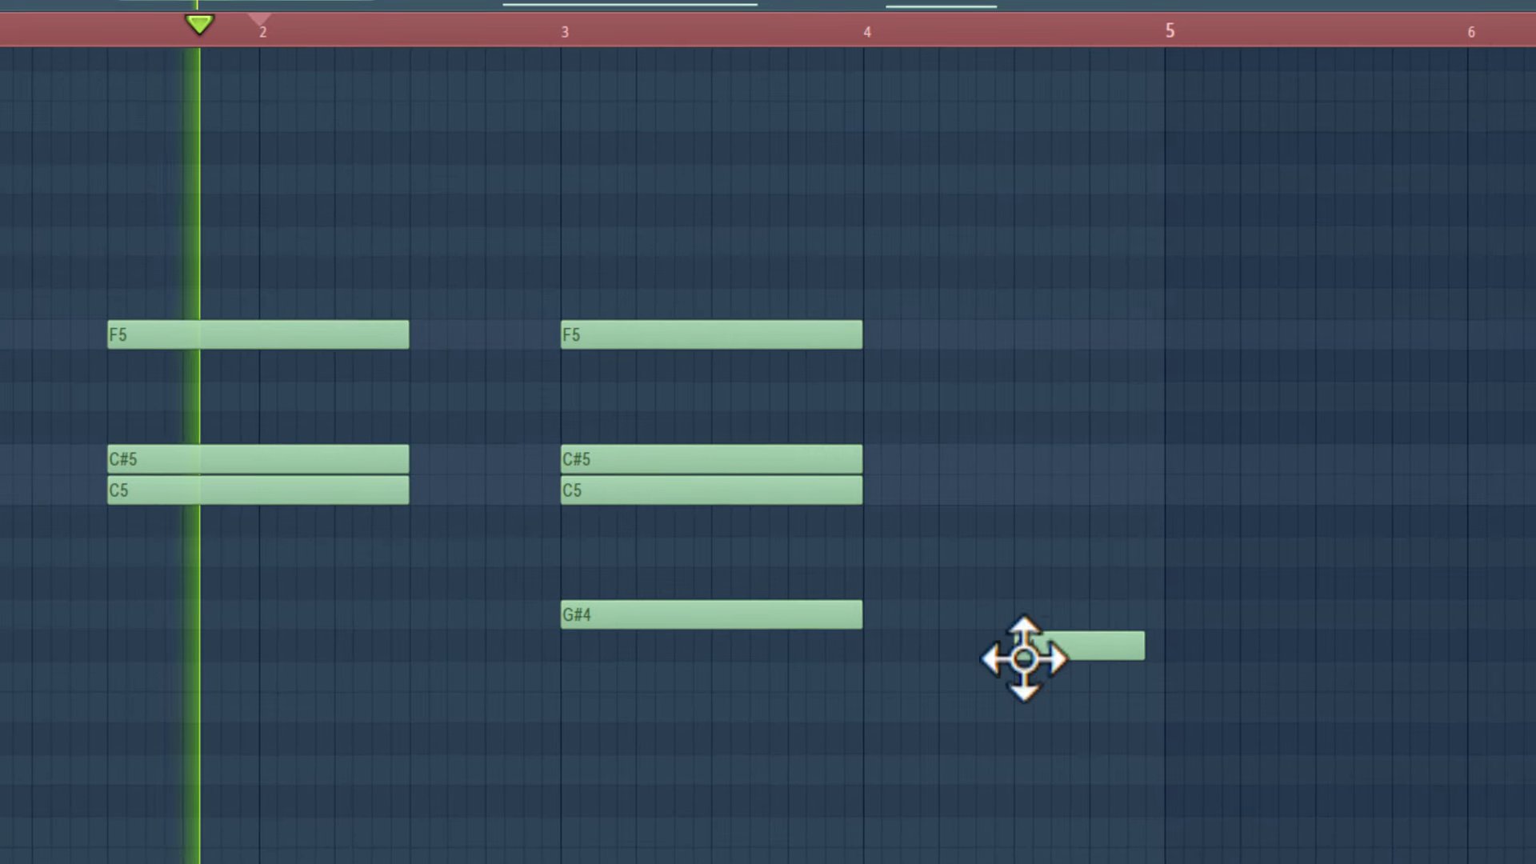
{"action": "left_click", "coordinate": [1022, 704]}
{"action": "left_click", "coordinate": [1022, 675]}
{"action": "left_click_drag", "start_coordinate": [1027, 661], "coordinate": [1029, 554]}
Select all notes of the chord progression and duplicate them to start from bar 5
{"action": "scroll", "coordinate": [1137, 674], "scroll_direction": "down", "scroll_amount": 3}
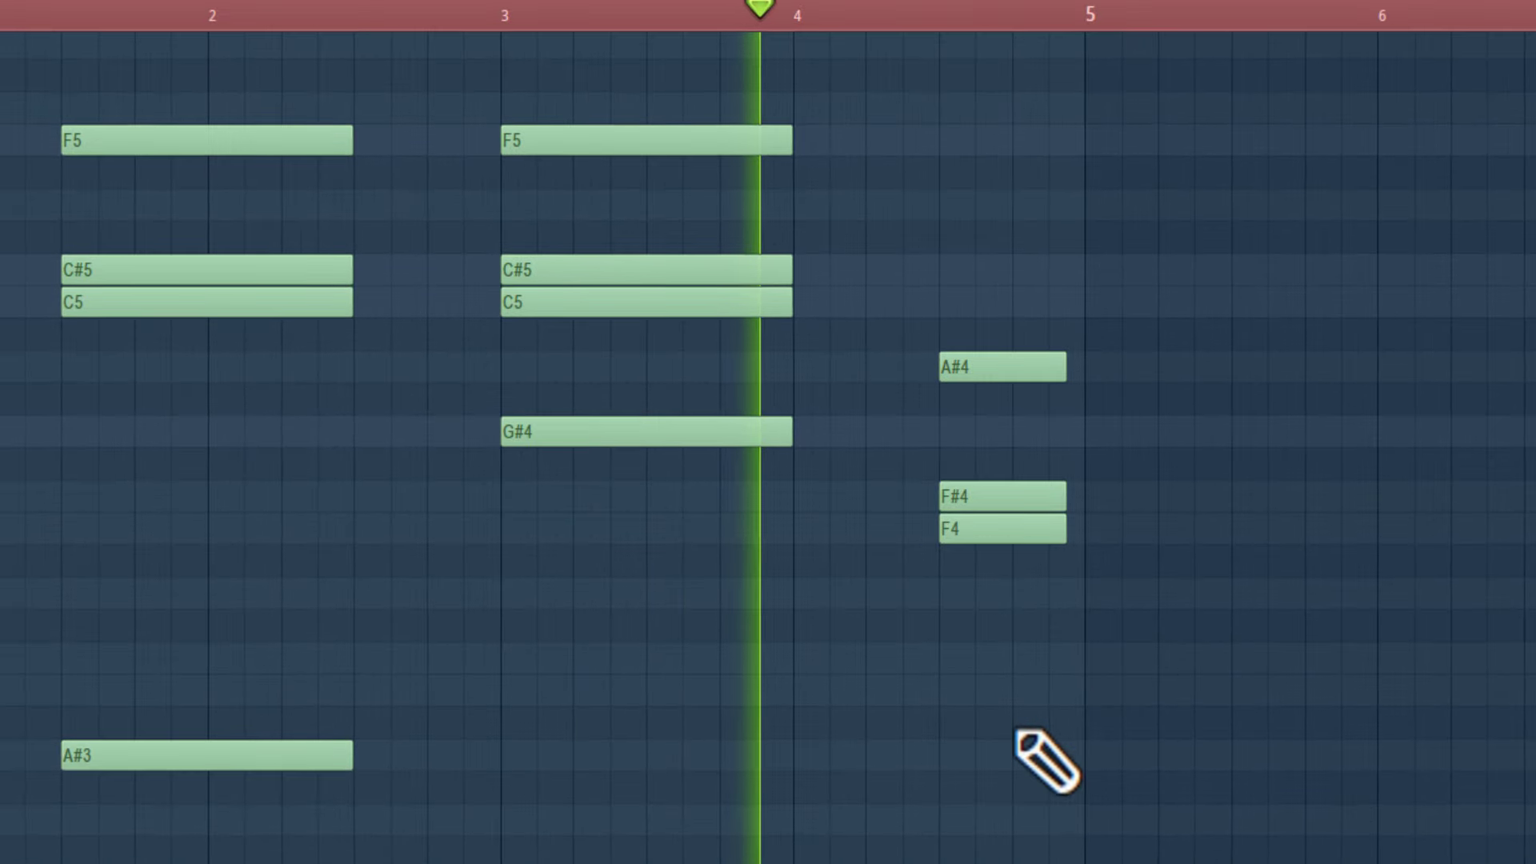
{"action": "scroll", "coordinate": [1019, 731], "scroll_direction": "down", "scroll_amount": 6}
{"action": "key", "text": "ctrl+a"}
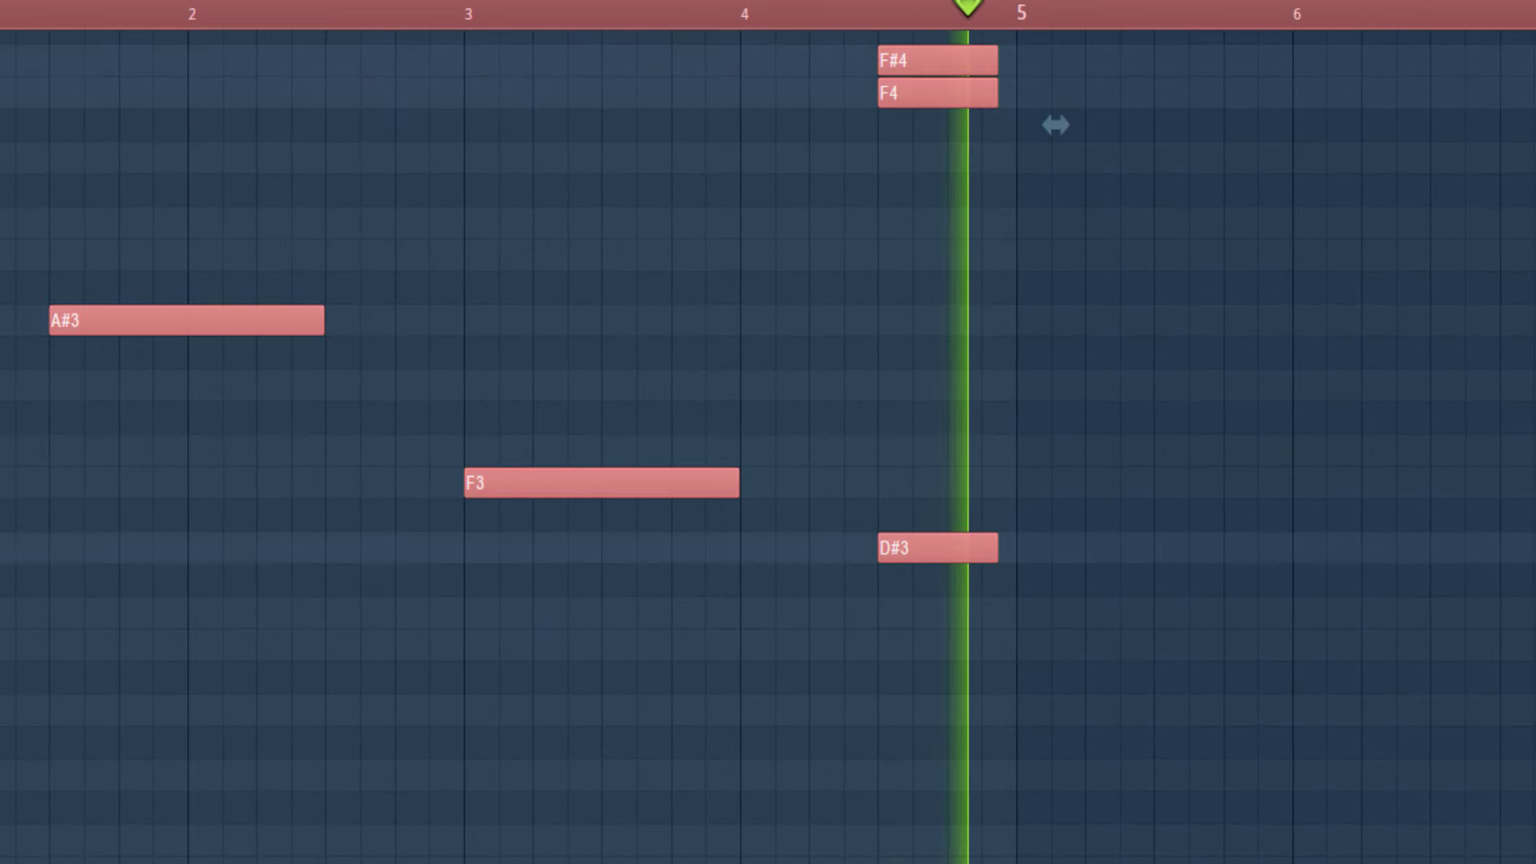
{"action": "key", "text": "ctrl+b"}
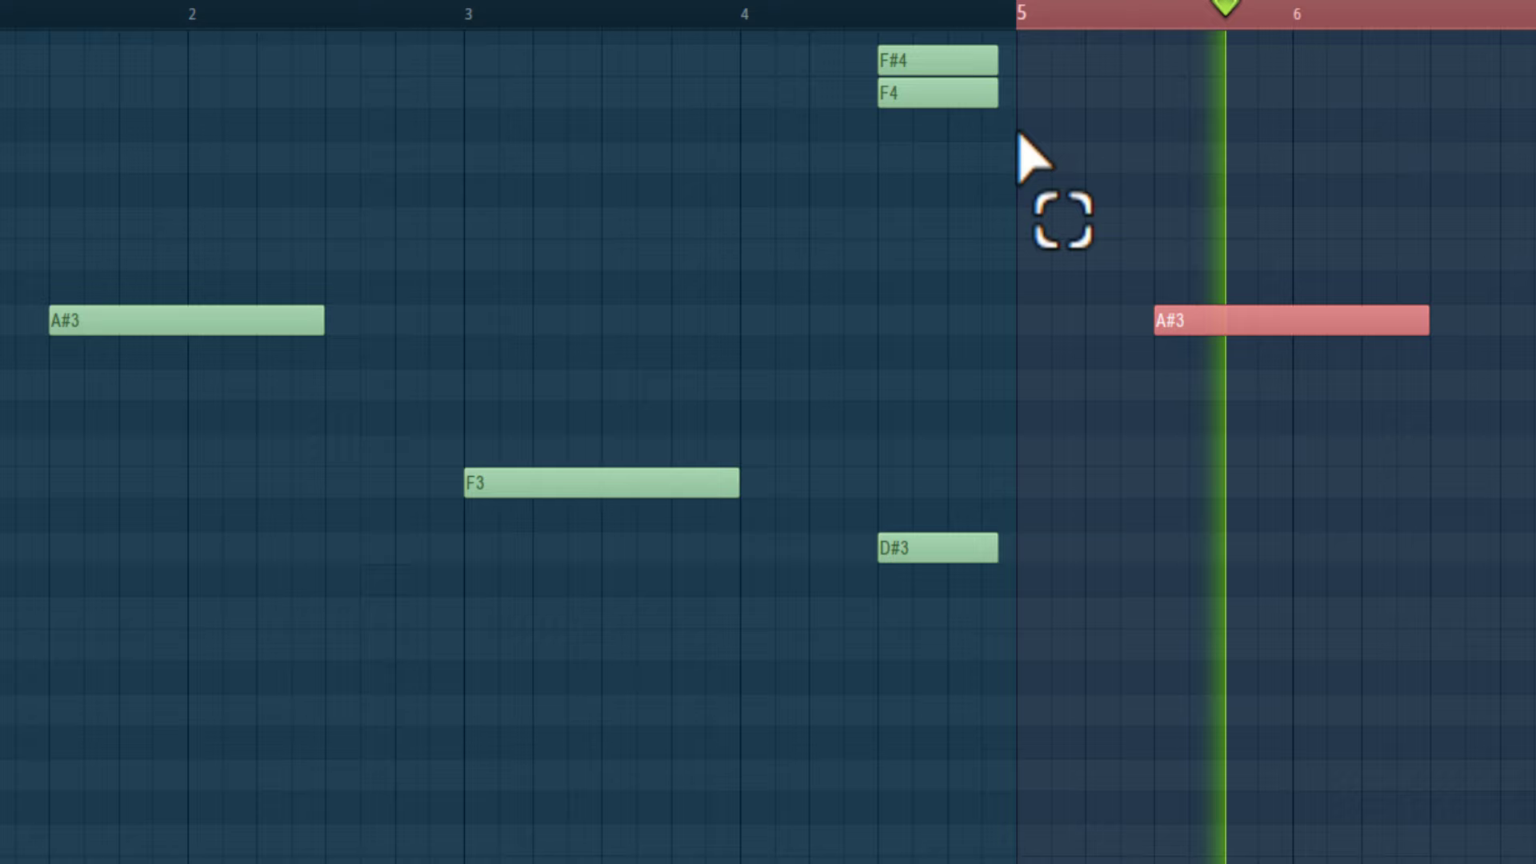
Play from the last chord of bar 4, deselect the duplicates, and add short G#4, C5 and F5 notes at bar 5
{"action": "scroll", "coordinate": [1394, 474], "scroll_direction": "up", "scroll_amount": 4}
{"action": "left_click", "coordinate": [864, 12]}
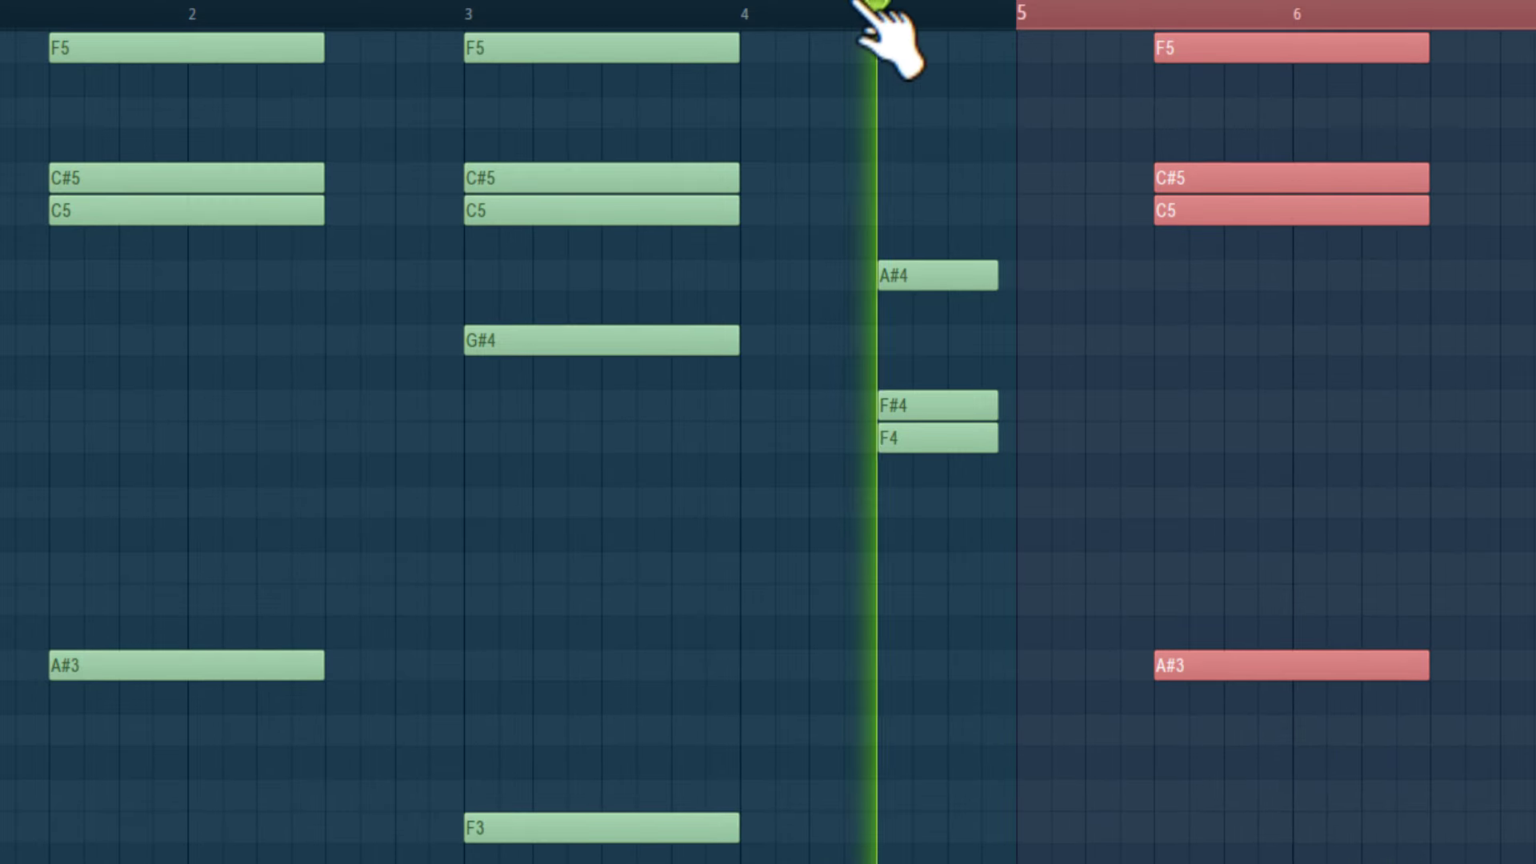
{"action": "left_click", "coordinate": [916, 409]}
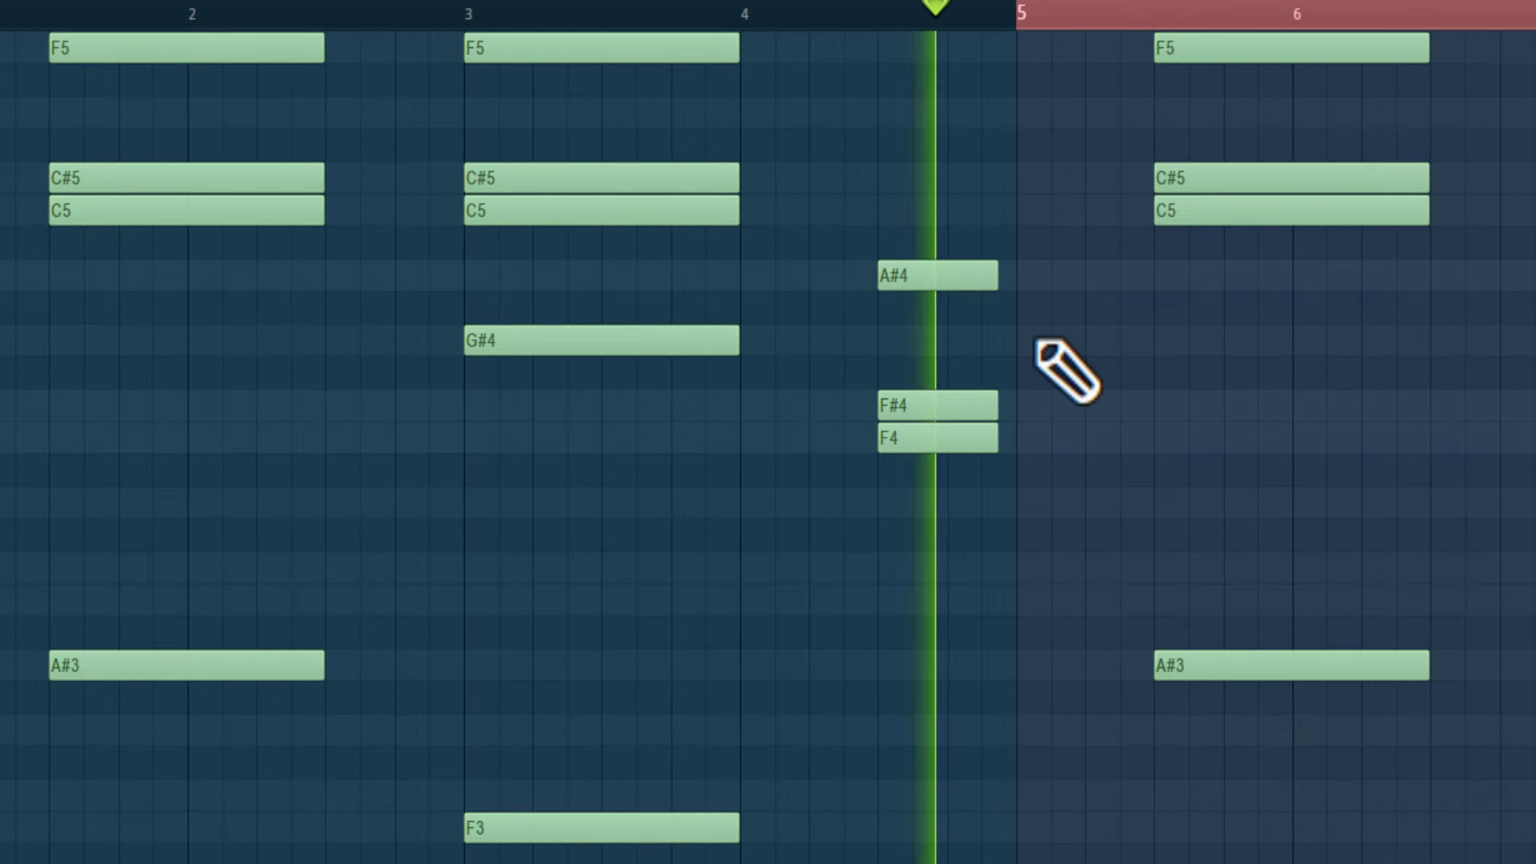
{"action": "left_click", "coordinate": [1032, 340]}
{"action": "left_click", "coordinate": [1024, 210]}
{"action": "scroll", "coordinate": [1025, 176], "scroll_direction": "up", "scroll_amount": 1}
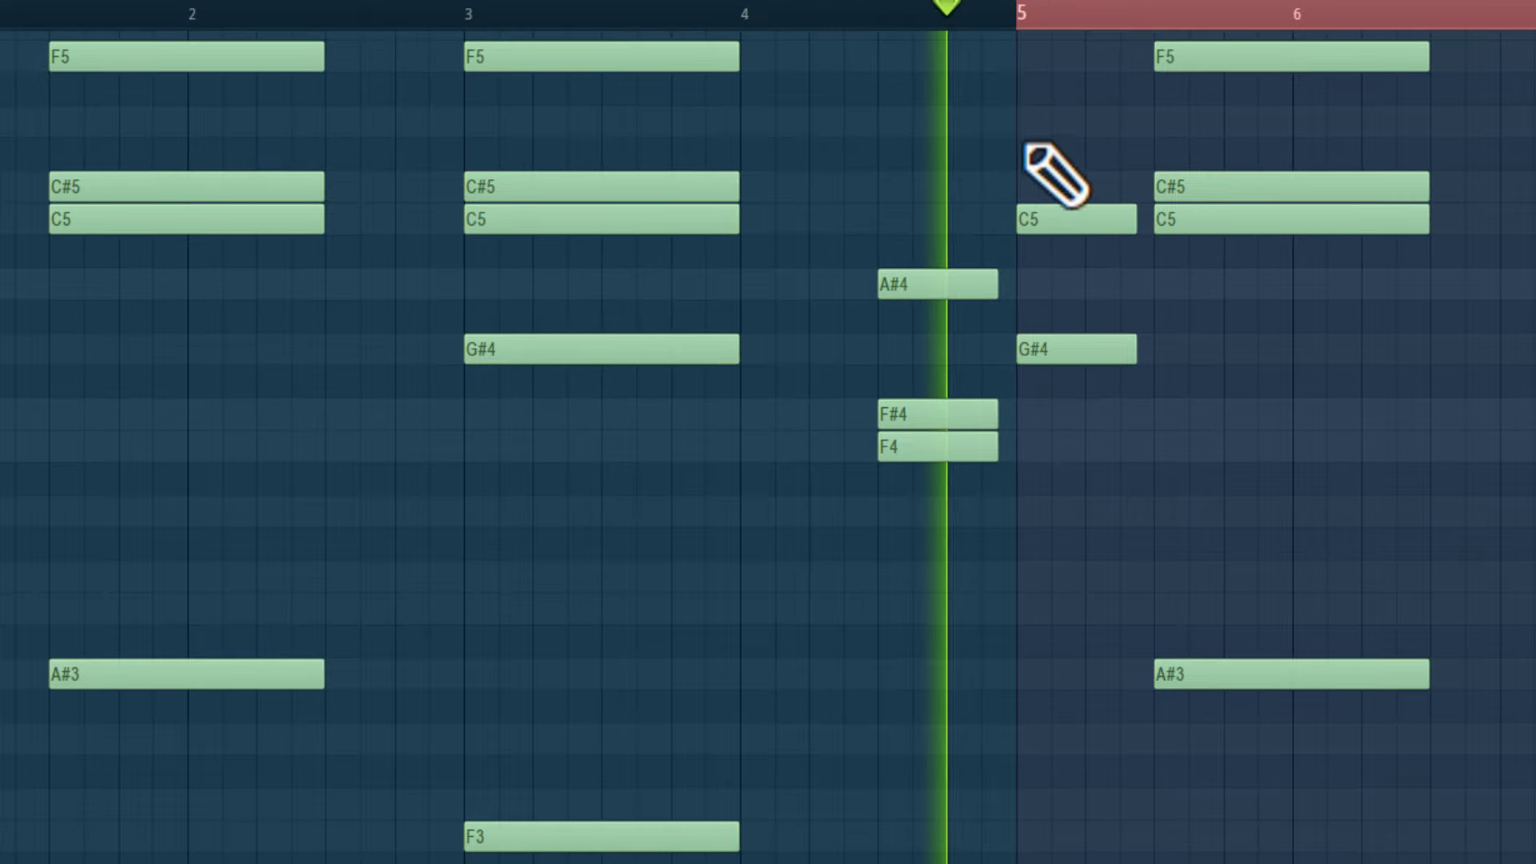
{"action": "left_click", "coordinate": [1032, 50]}
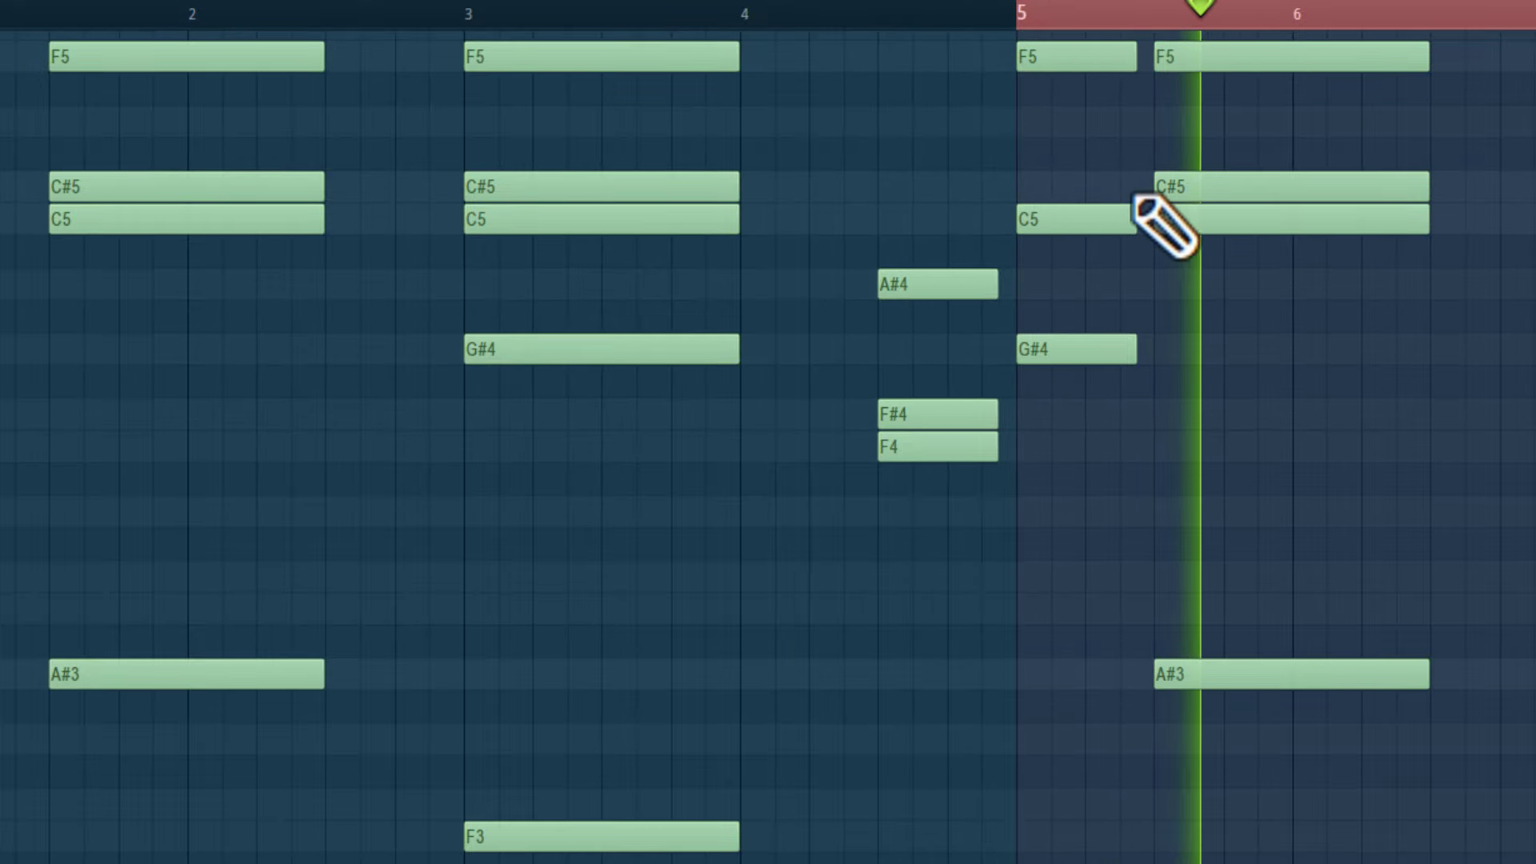
{"action": "scroll", "coordinate": [1135, 197], "scroll_direction": "up", "scroll_amount": 2}
{"action": "scroll", "coordinate": [1136, 200], "scroll_direction": "right", "scroll_amount": 1}
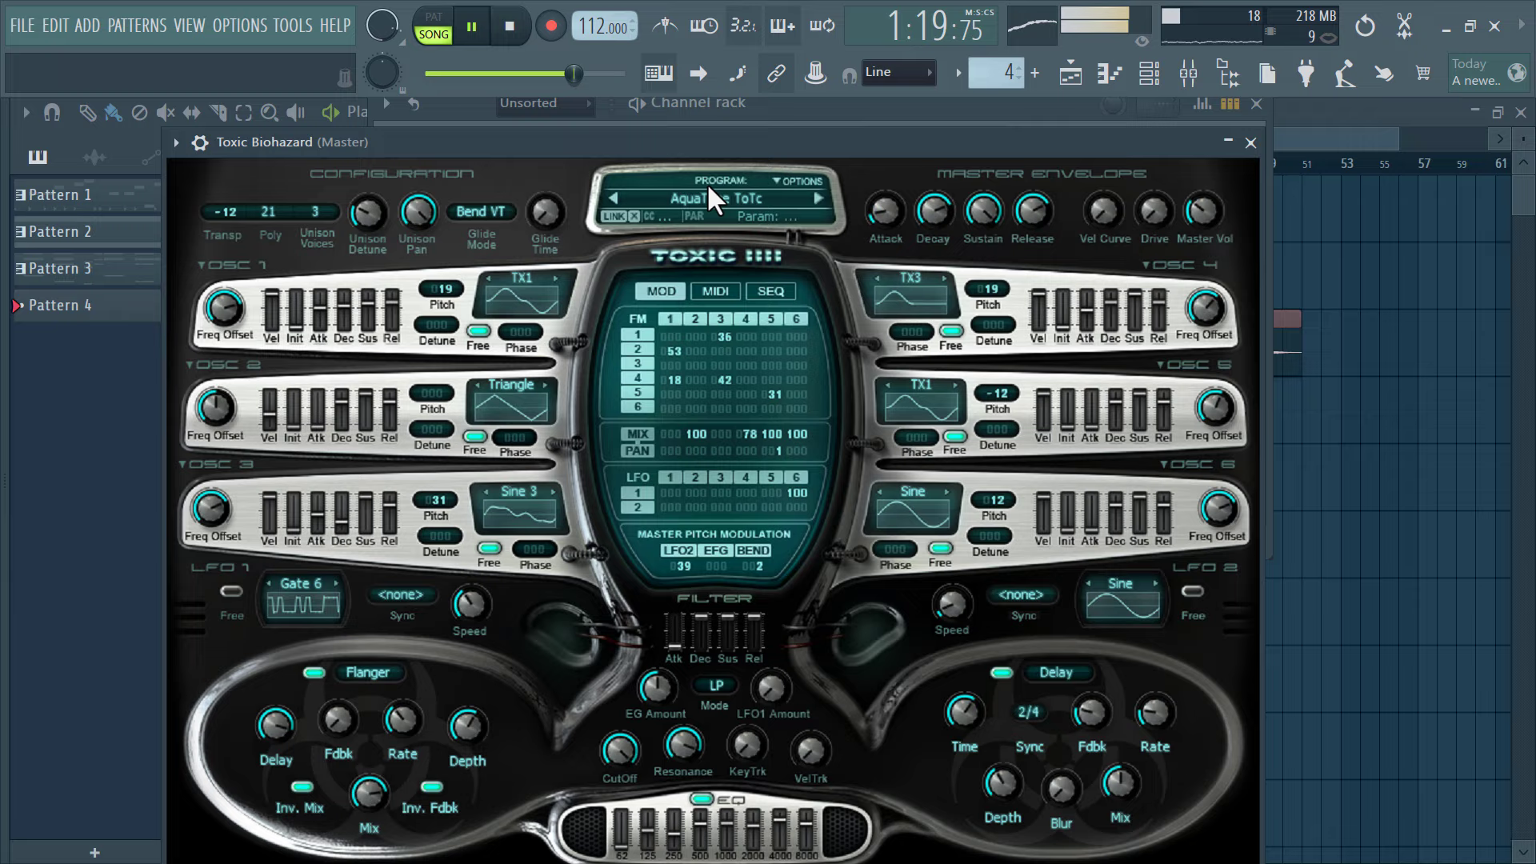
Load the DancePluck preset from the Synthetic bank in Toxic Biohazard and close the instrument
{"action": "left_click", "coordinate": [709, 195]}
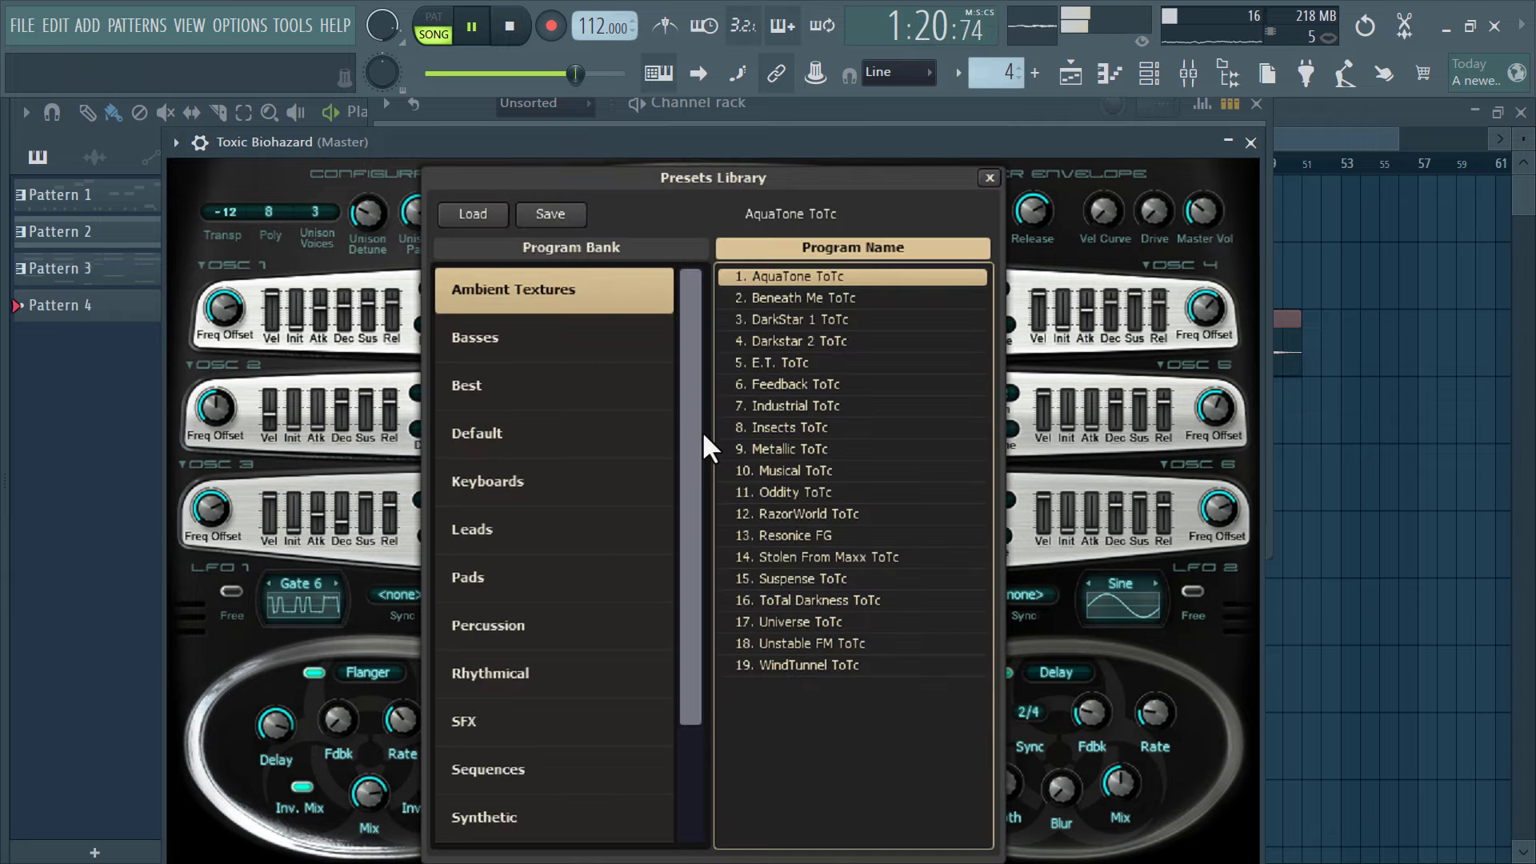
{"action": "left_click", "coordinate": [543, 574]}
{"action": "left_click_drag", "start_coordinate": [690, 458], "coordinate": [681, 708]}
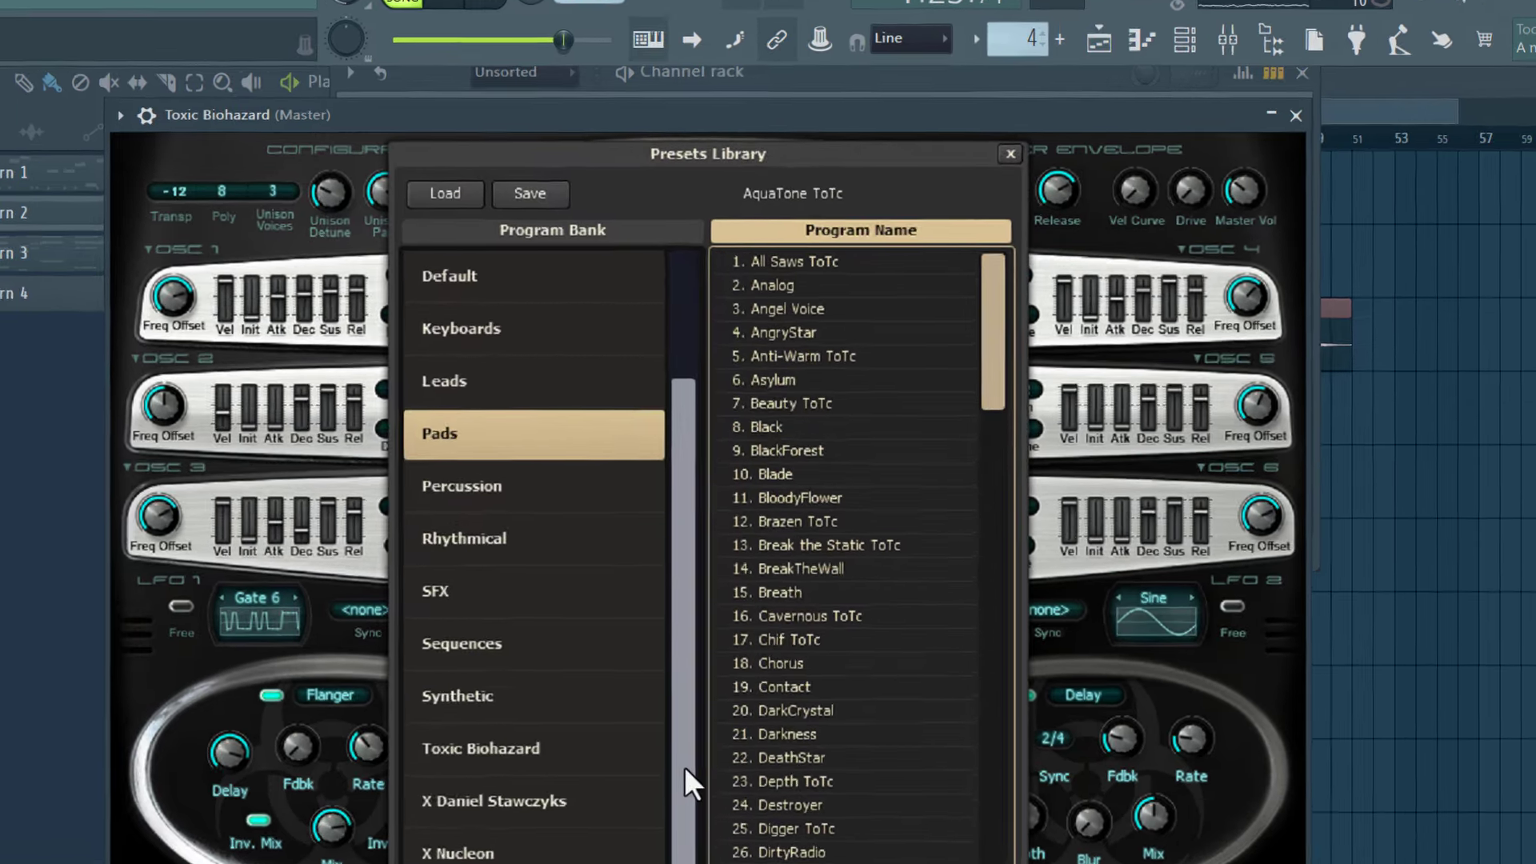
{"action": "left_click", "coordinate": [506, 721]}
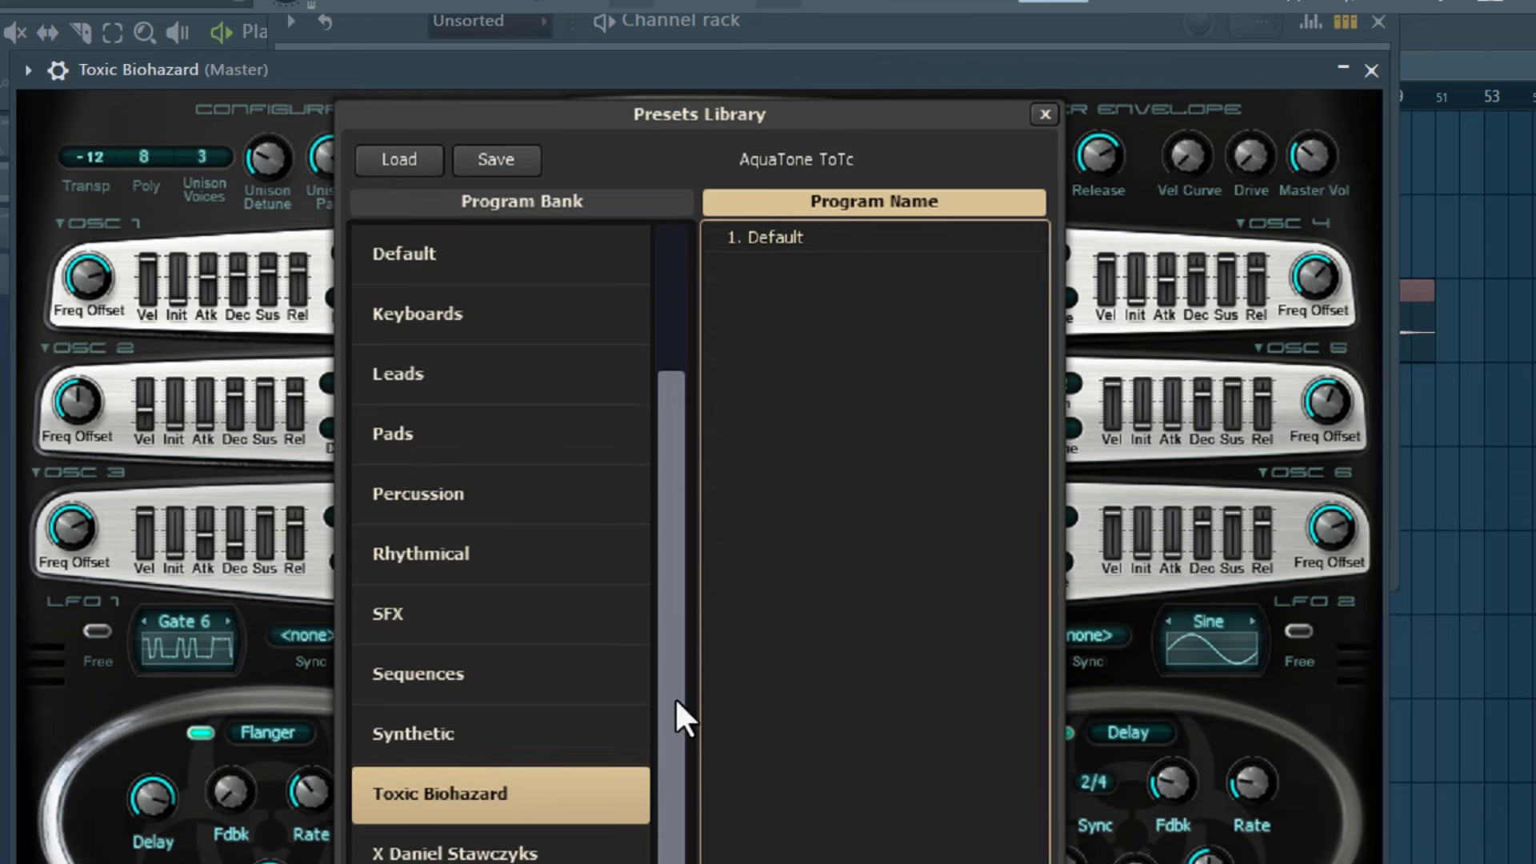
{"action": "left_click", "coordinate": [543, 734]}
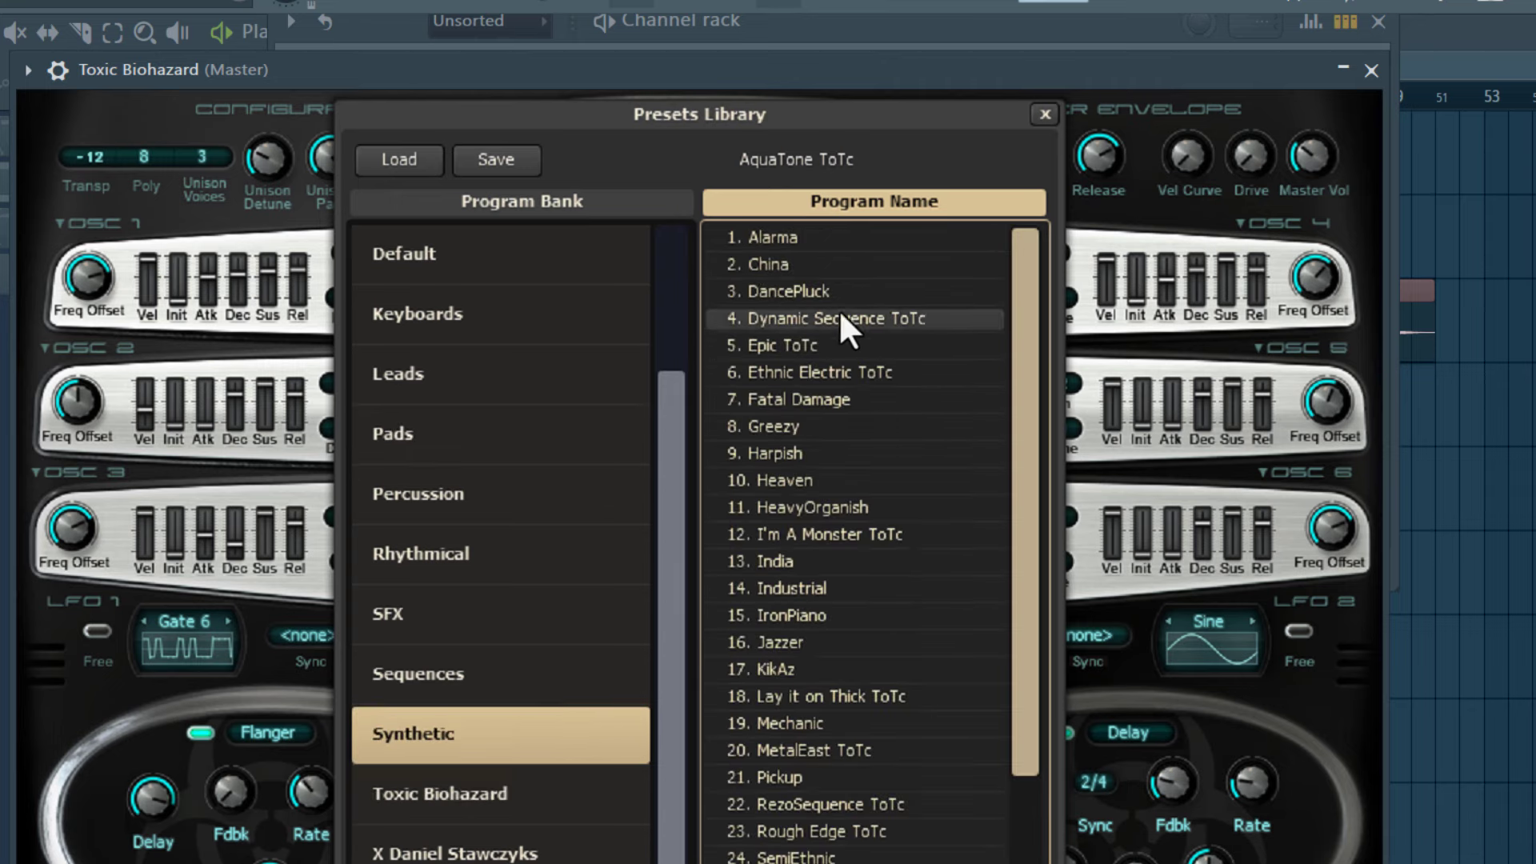
{"action": "double_click", "coordinate": [824, 290]}
{"action": "left_click", "coordinate": [1372, 70]}
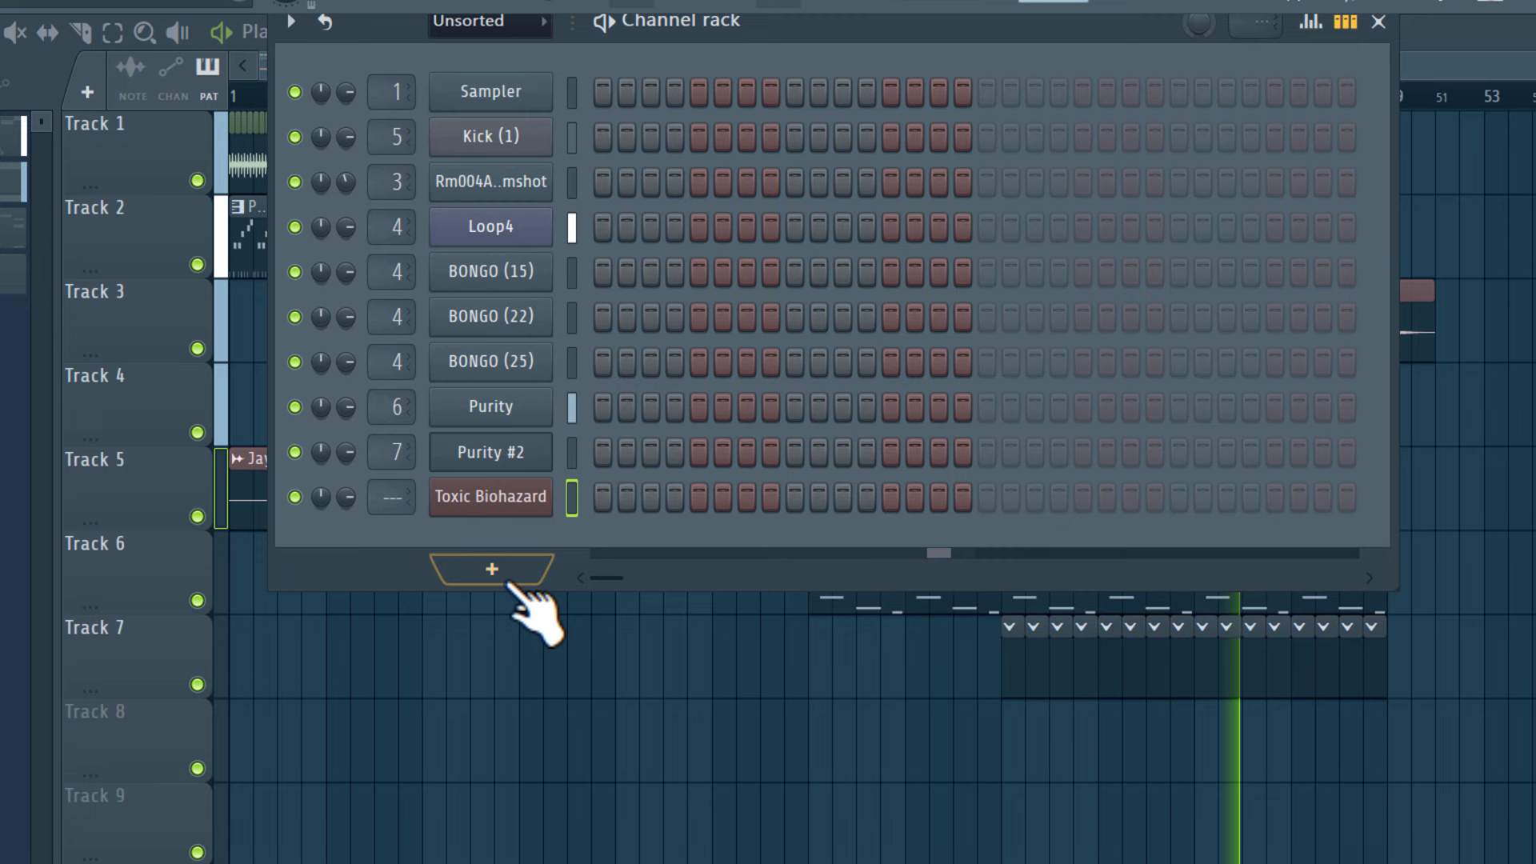
Open the Toxic Biohazard channel's piano roll, add a note in bar 1 and shorten it
{"action": "right_click", "coordinate": [468, 498]}
{"action": "left_click", "coordinate": [628, 497]}
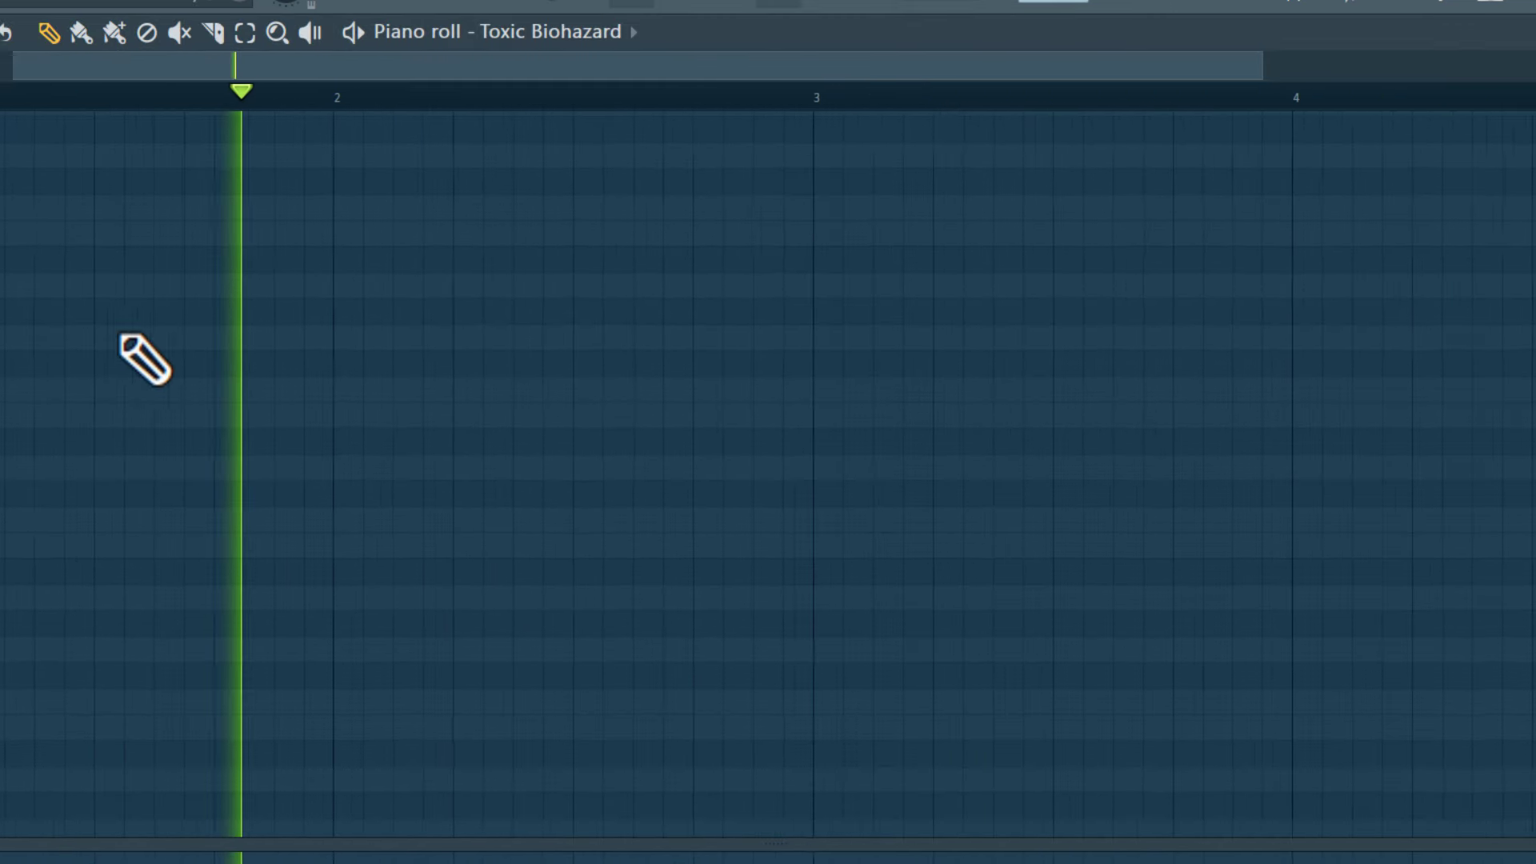
{"action": "left_click", "coordinate": [34, 293]}
{"action": "left_click_drag", "start_coordinate": [228, 289], "coordinate": [49, 290]}
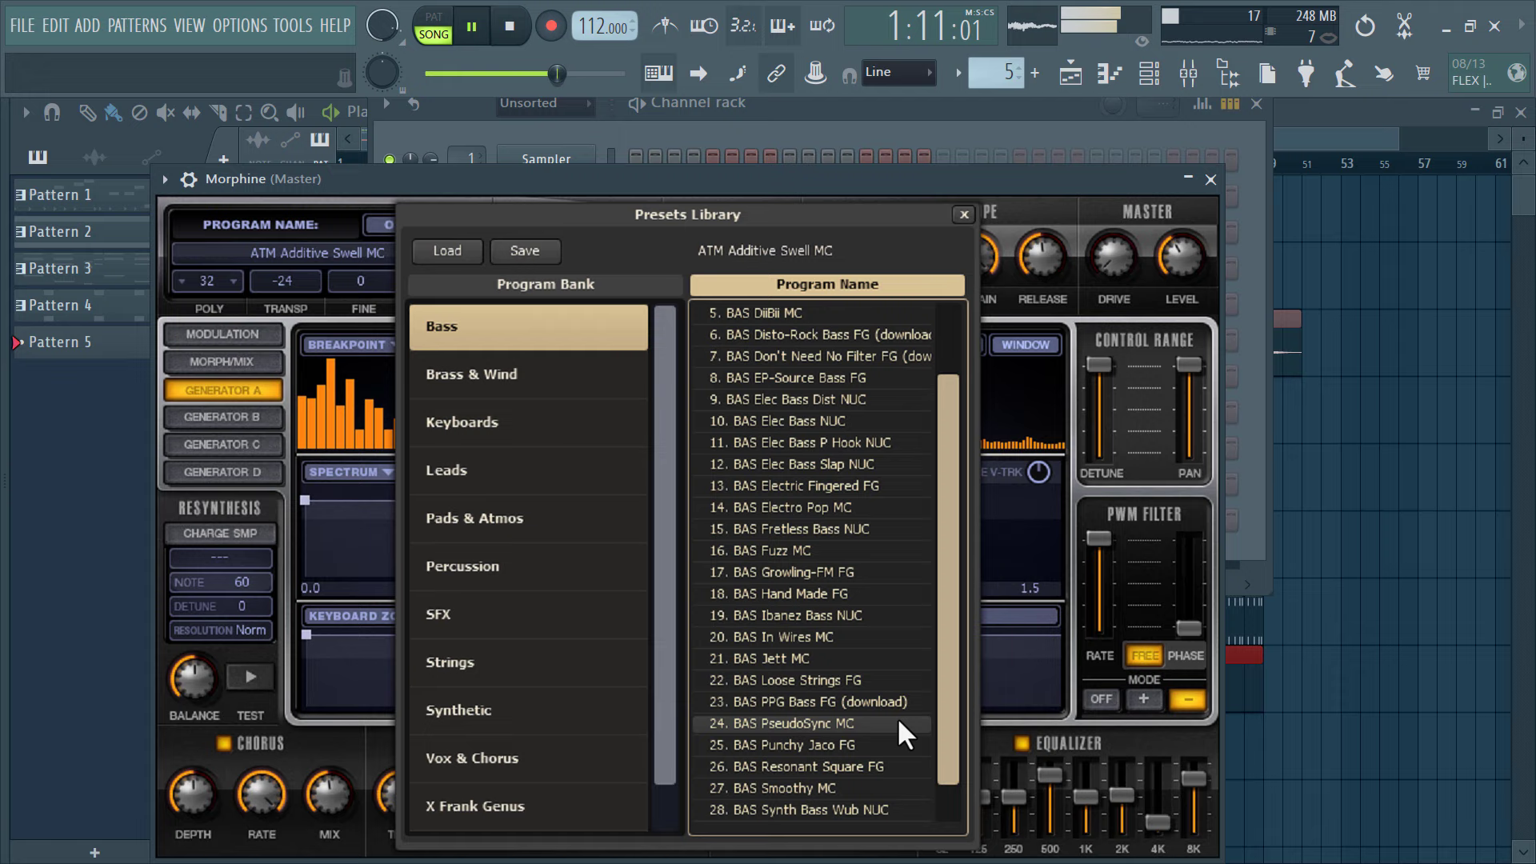
Load the BAS PseudoSync MC preset from the Bass bank in Morphine, and open that channel's piano roll
{"action": "double_click", "coordinate": [896, 717]}
{"action": "left_click", "coordinate": [1211, 180]}
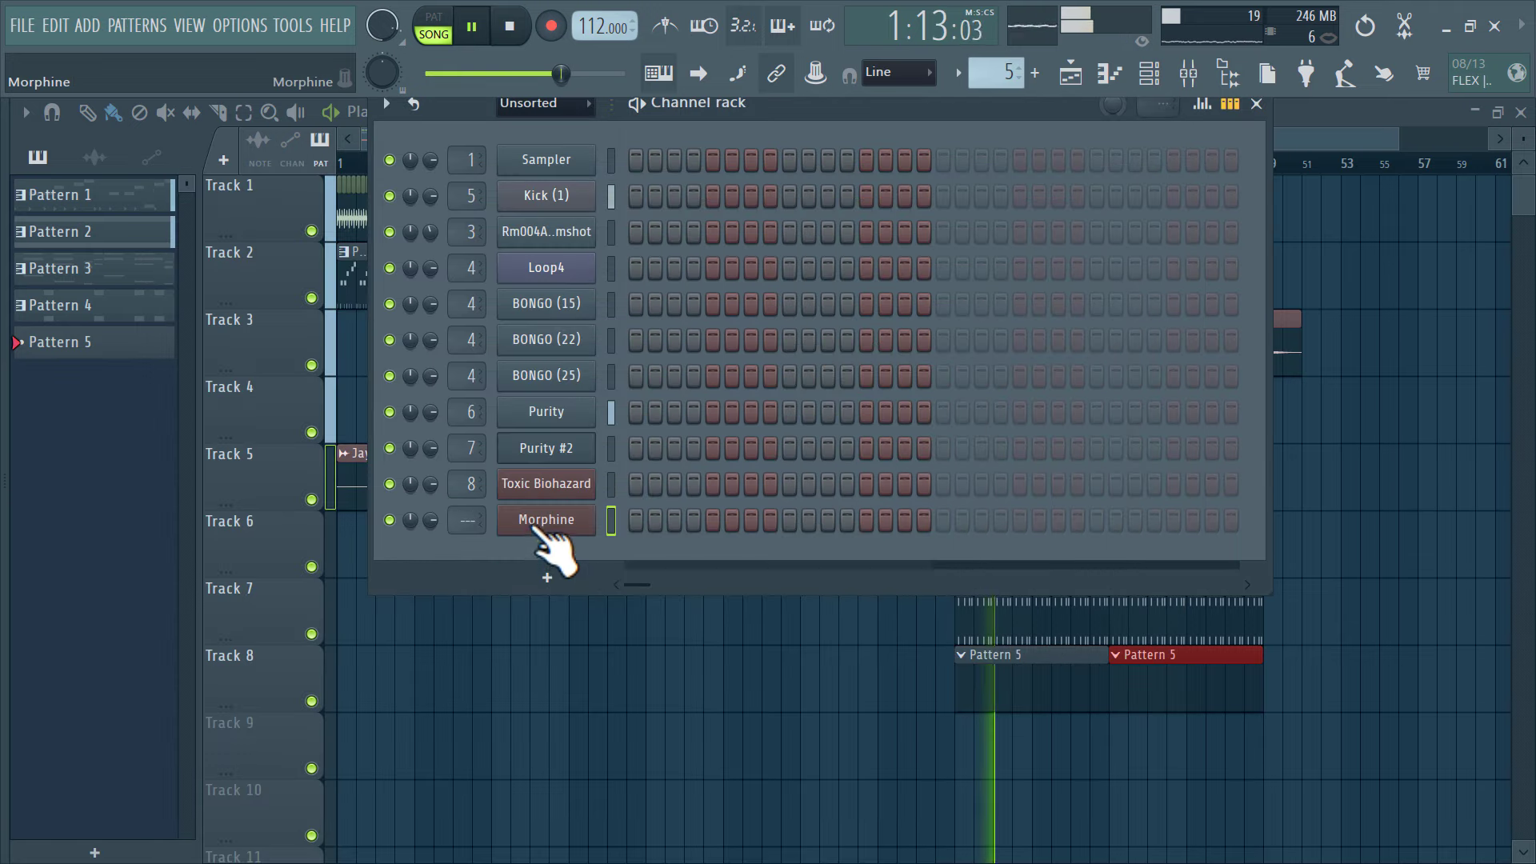
{"action": "right_click", "coordinate": [592, 512]}
{"action": "left_click", "coordinate": [632, 525]}
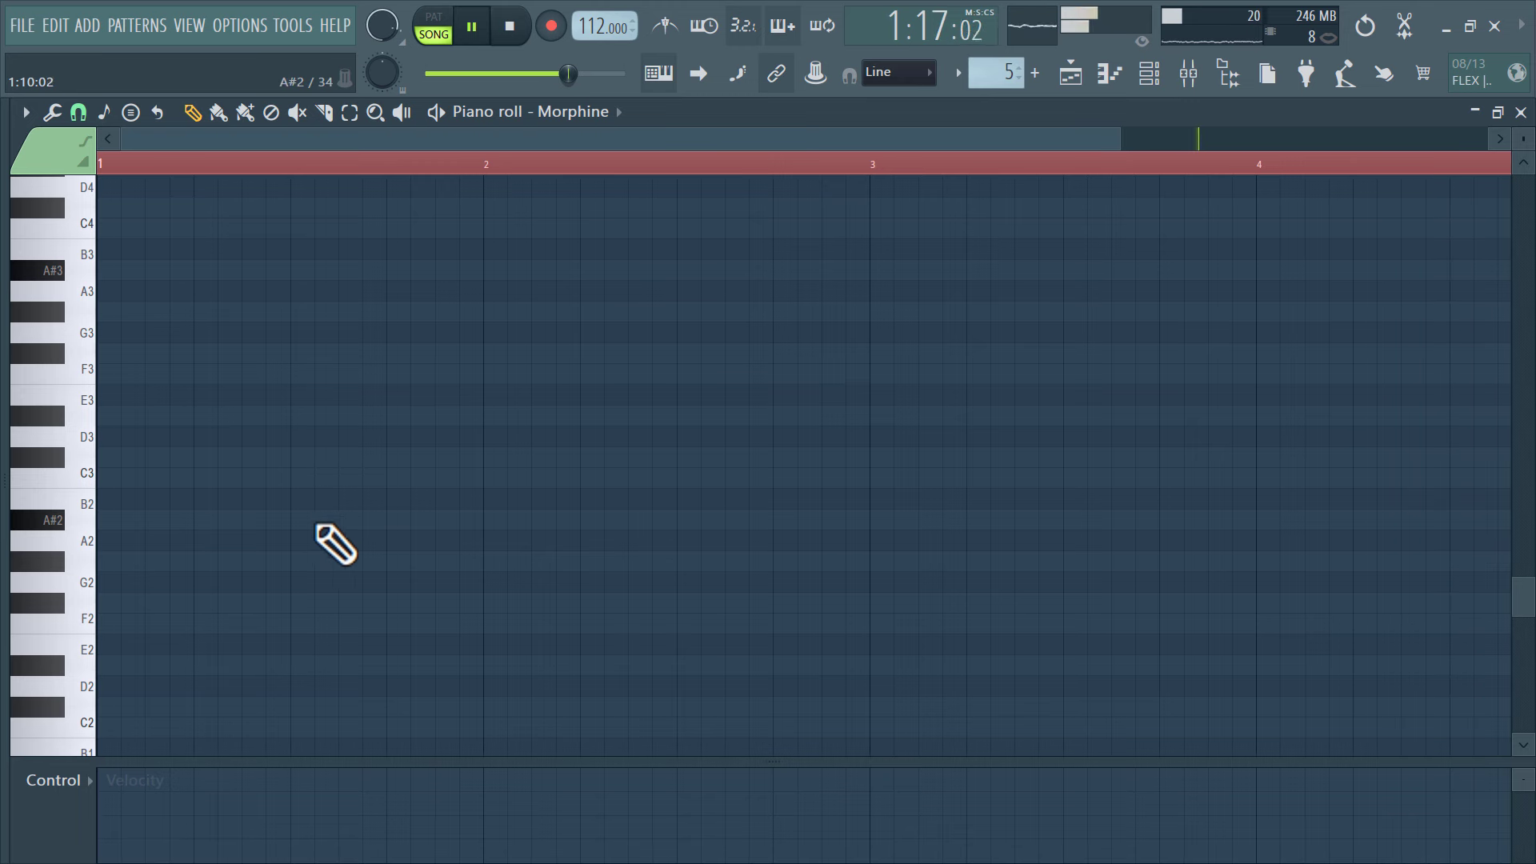
Draw a rising bassline in bar 1 with D#2, a short F2, and an A#2 held to the end of the bar
{"action": "left_click_drag", "start_coordinate": [310, 522], "coordinate": [462, 529]}
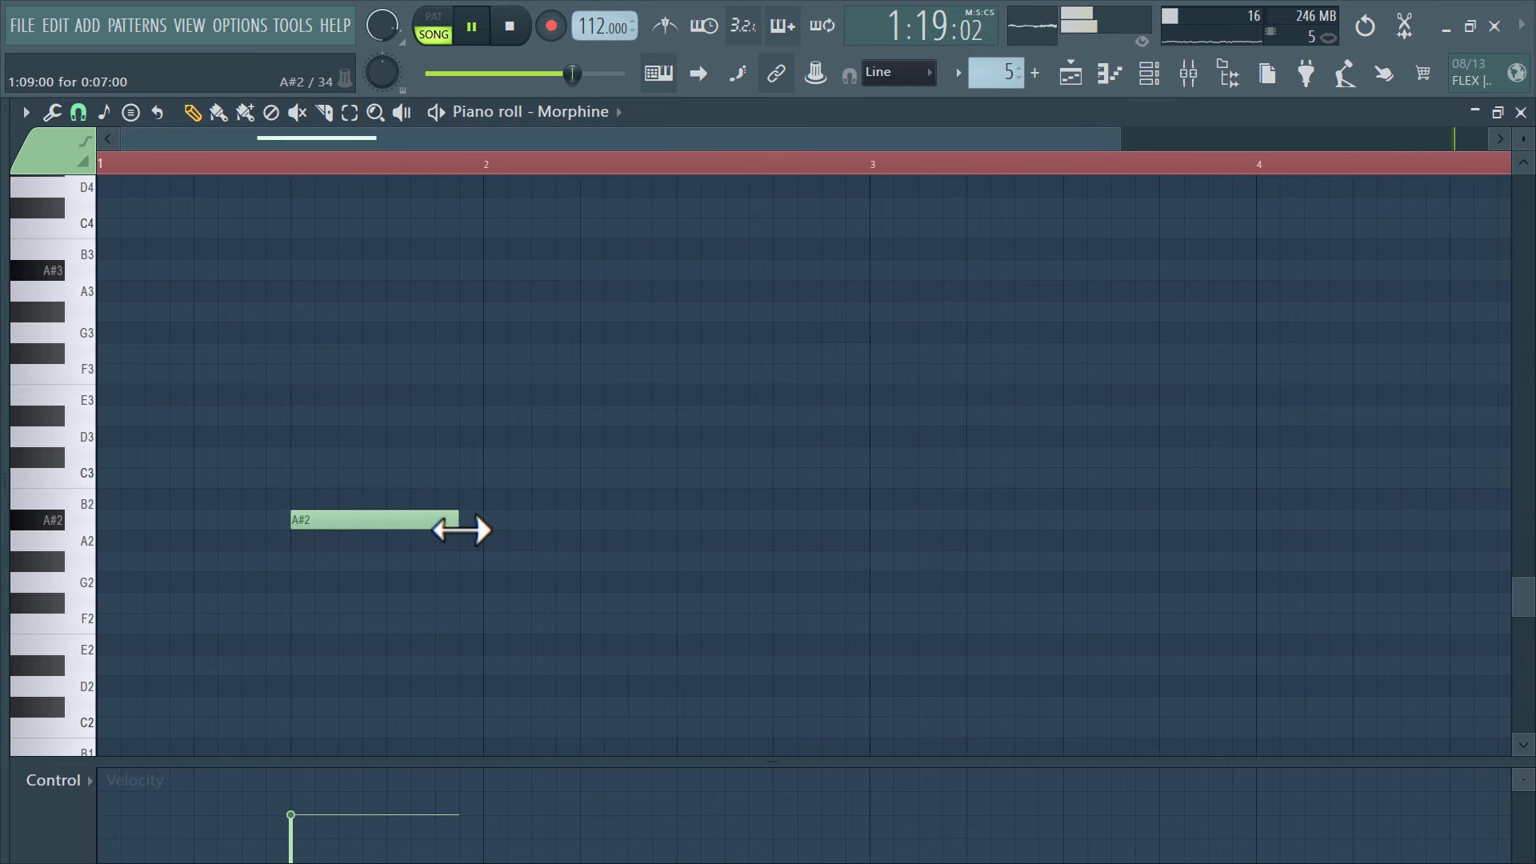
{"action": "scroll", "coordinate": [302, 634], "scroll_direction": "down", "scroll_amount": 3}
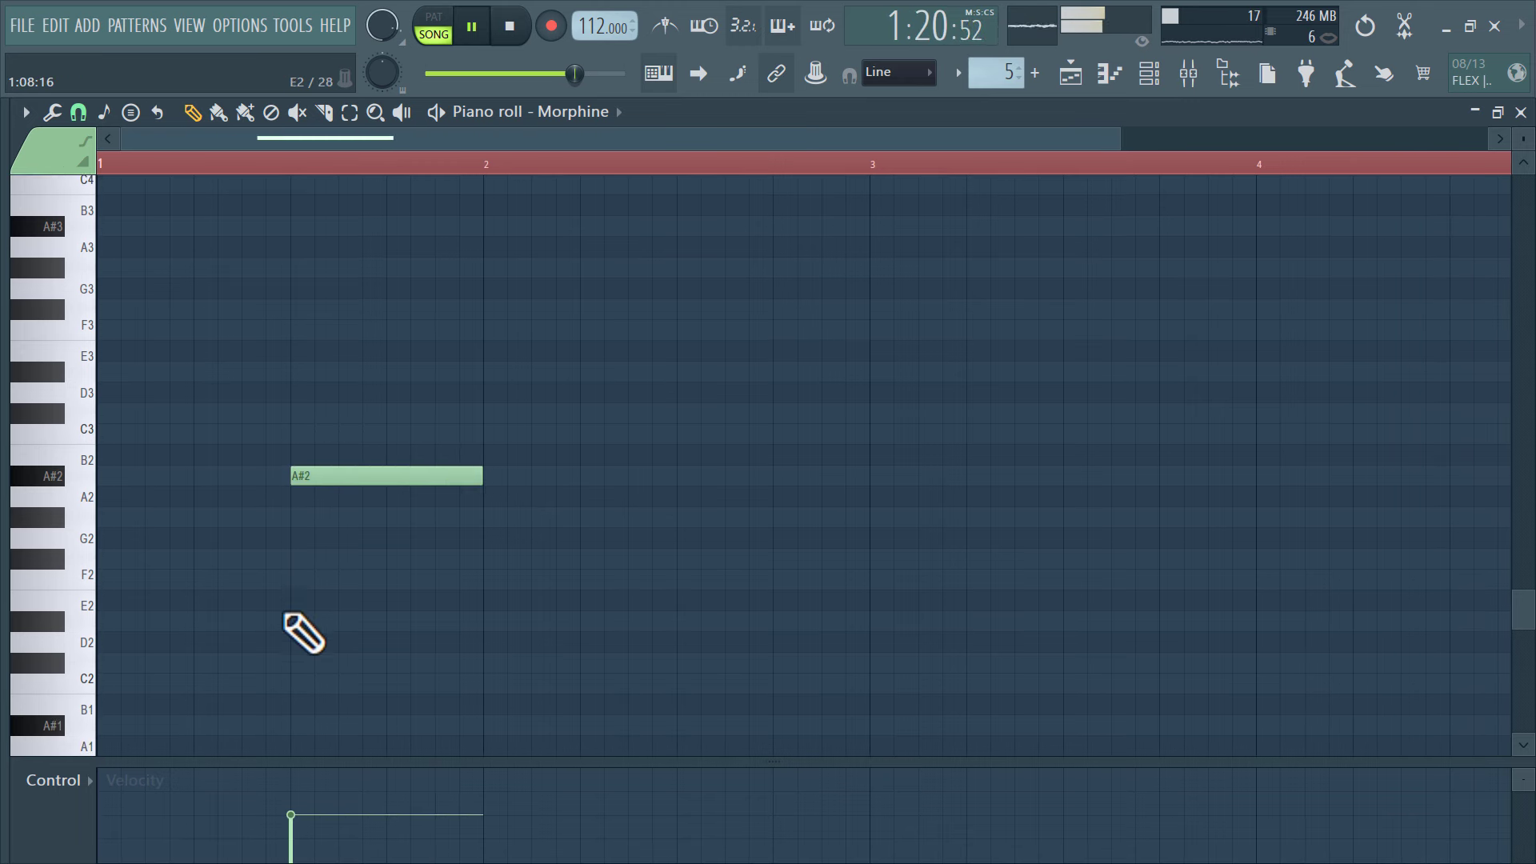
{"action": "left_click", "coordinate": [280, 570]}
{"action": "left_click_drag", "start_coordinate": [459, 569], "coordinate": [247, 596]}
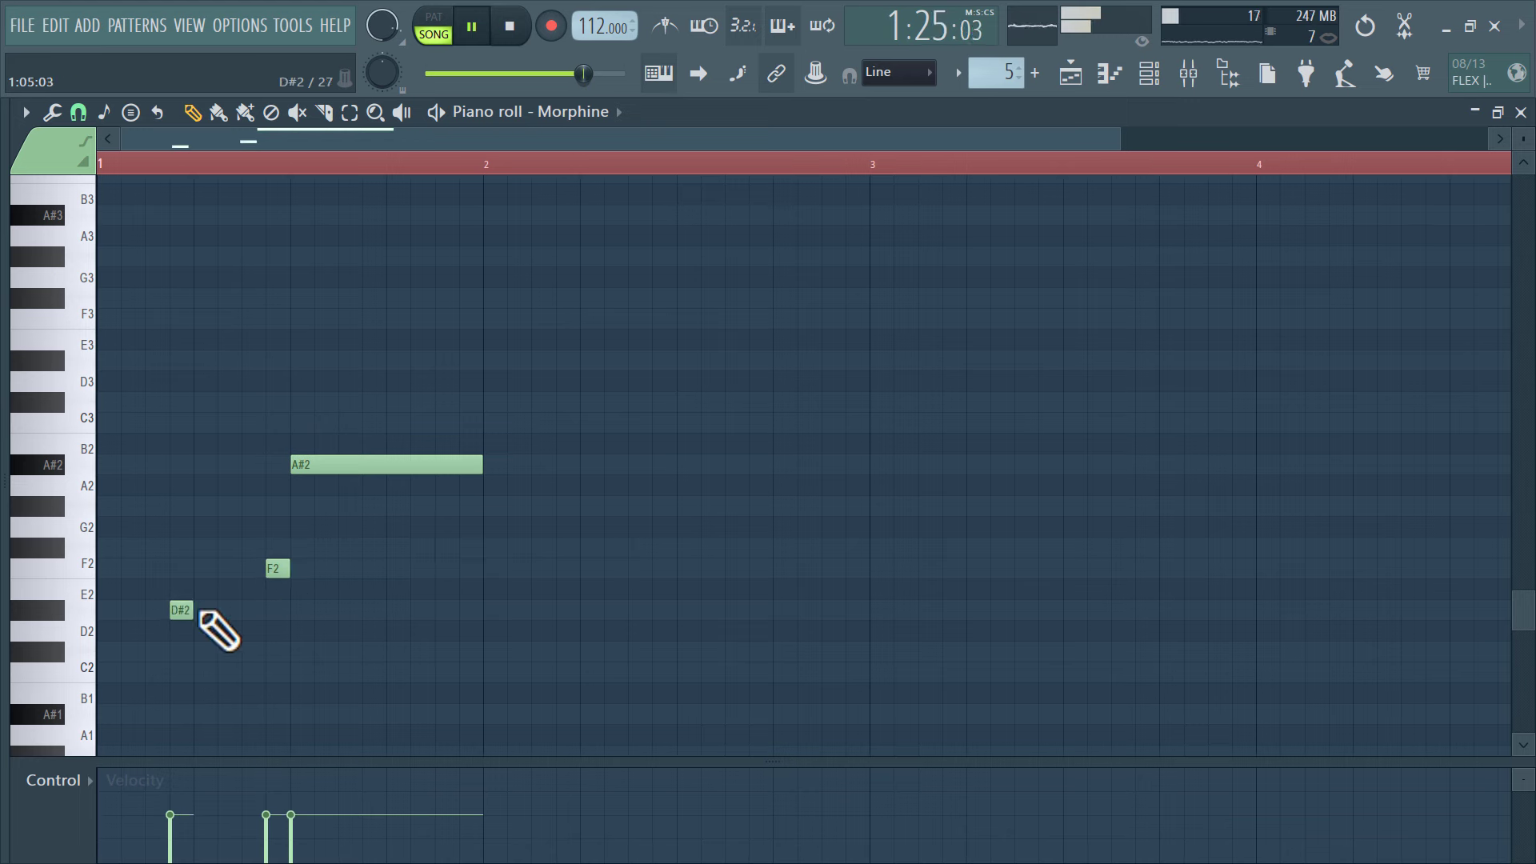
{"action": "left_click_drag", "start_coordinate": [192, 610], "coordinate": [265, 611]}
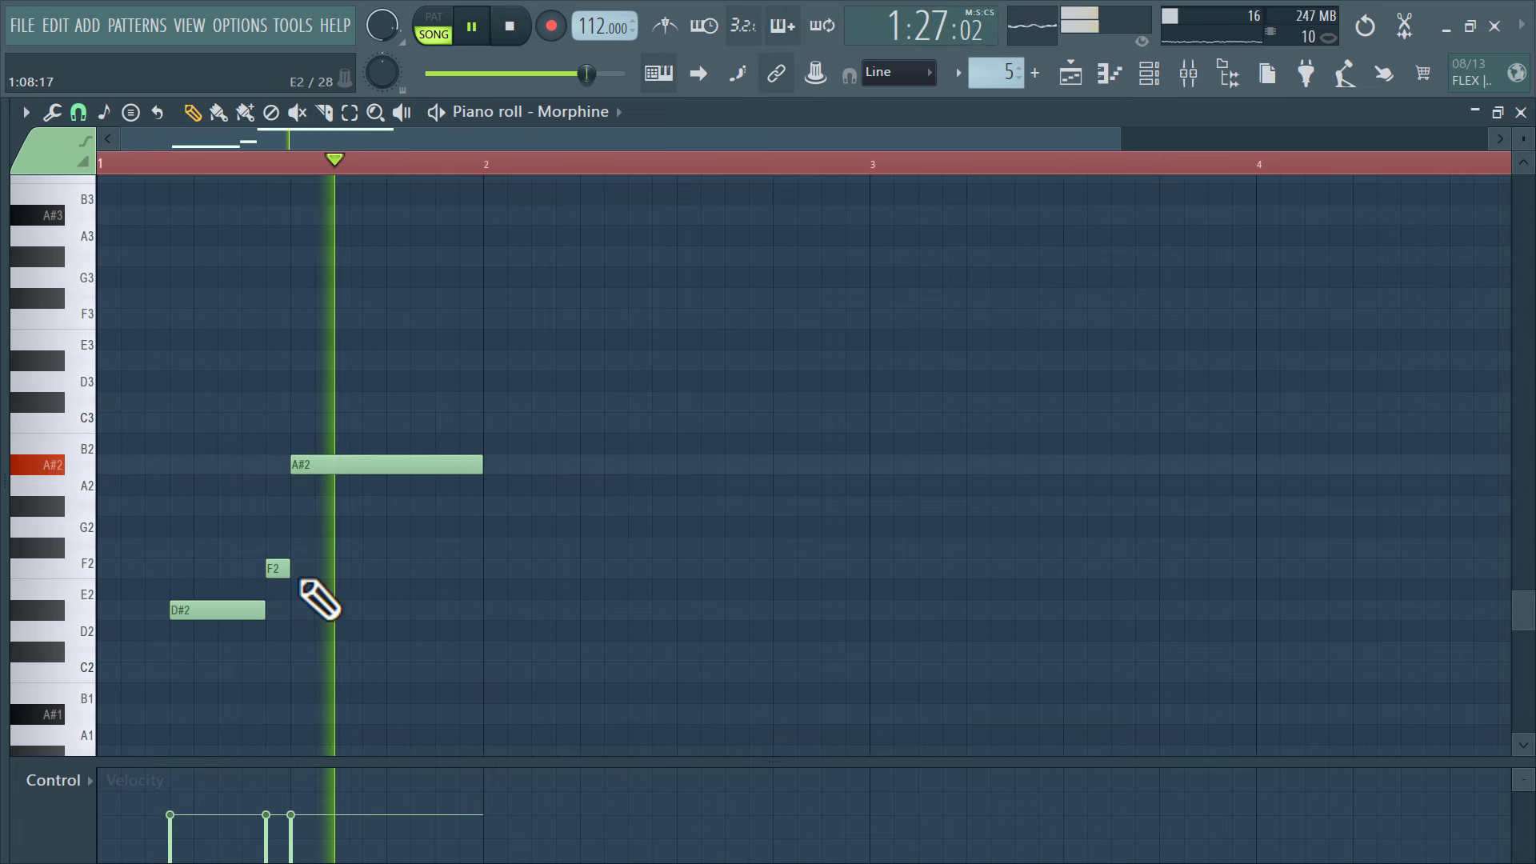
{"action": "left_click_drag", "start_coordinate": [132, 163], "coordinate": [39, 182]}
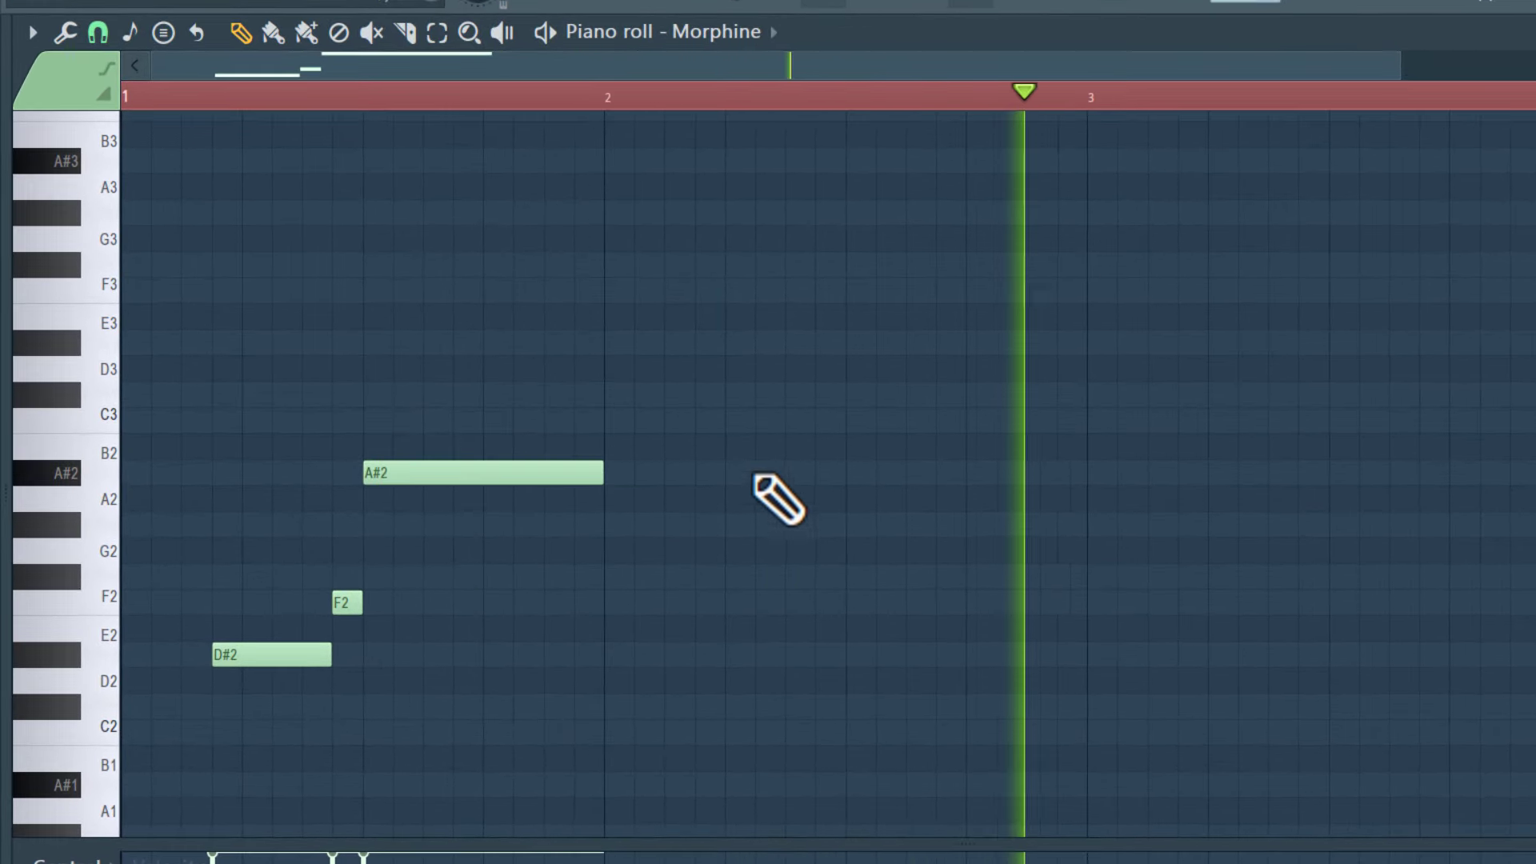
Add A#2, F#3 and F3 notes in bar 2, and duplicate the whole two-bar bassline to start from bar 3
{"action": "left_click", "coordinate": [700, 473]}
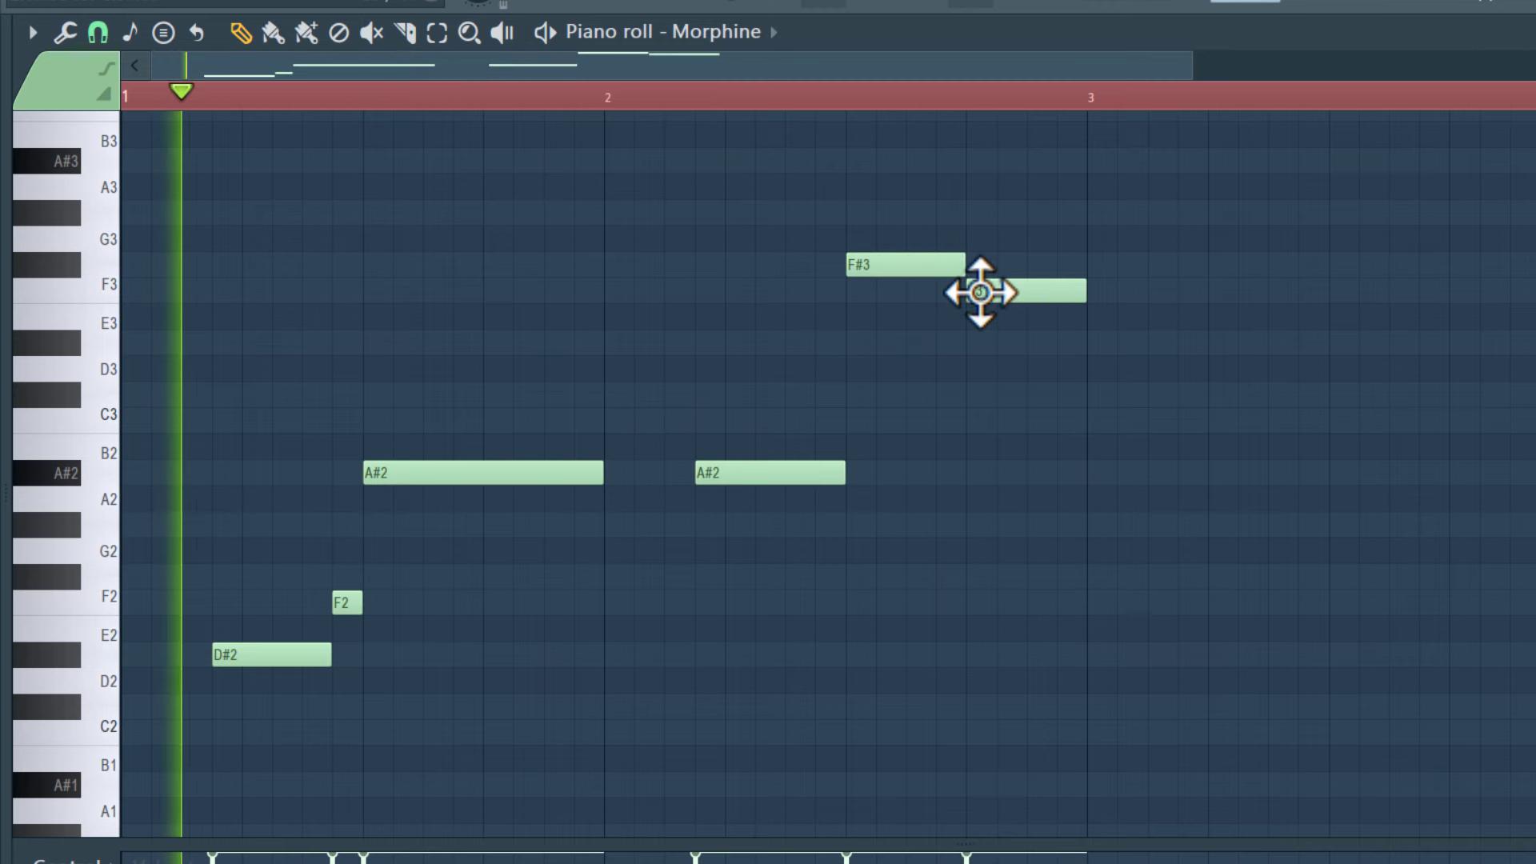
{"action": "scroll", "coordinate": [987, 292], "scroll_direction": "down", "scroll_amount": 3}
{"action": "scroll", "coordinate": [989, 293], "scroll_direction": "down", "scroll_amount": 1}
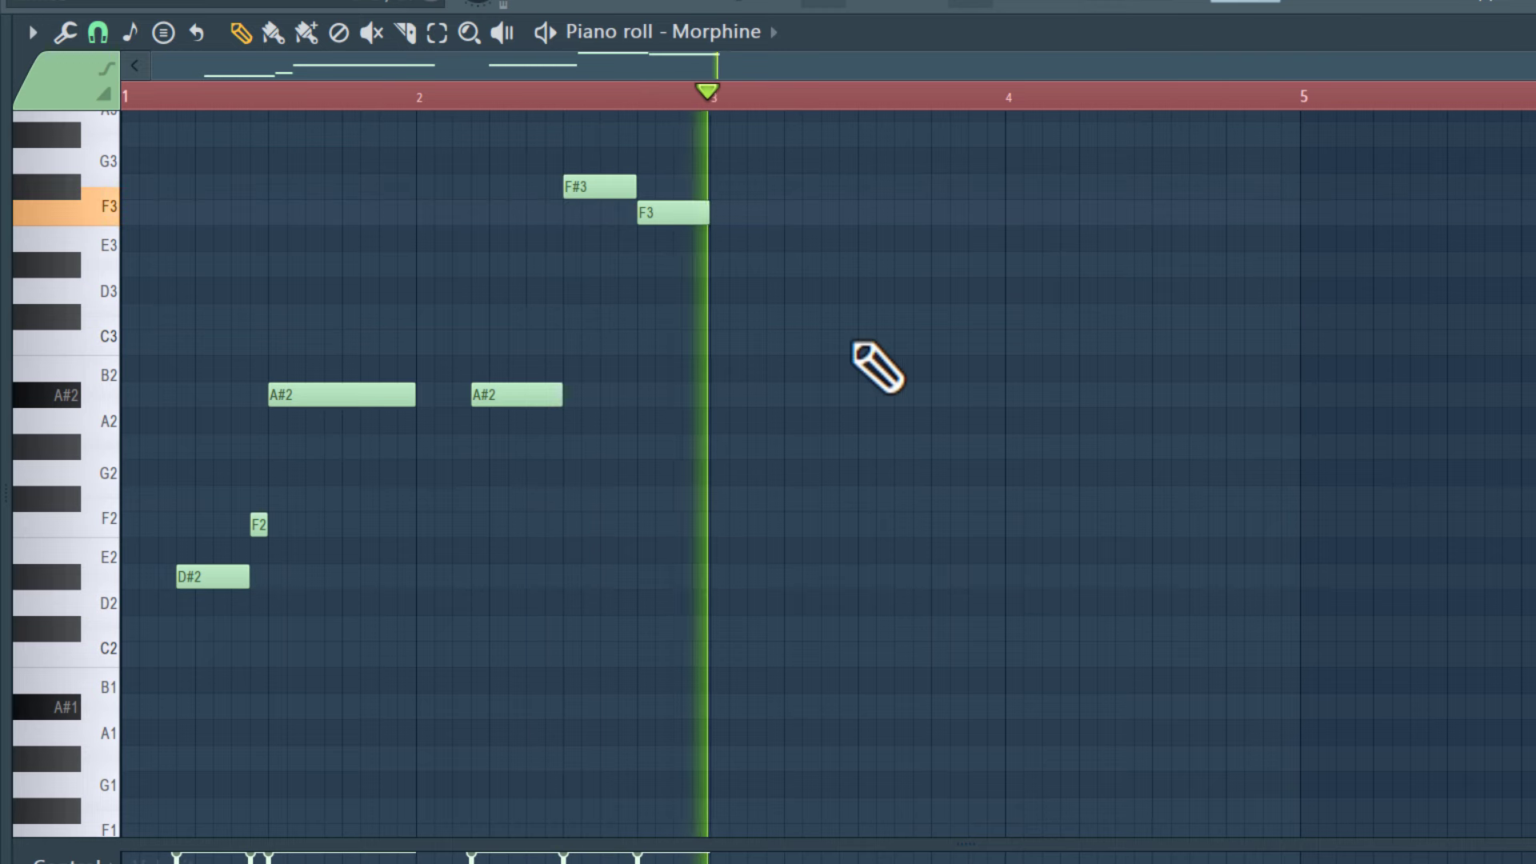
{"action": "key", "text": "ctrl+a"}
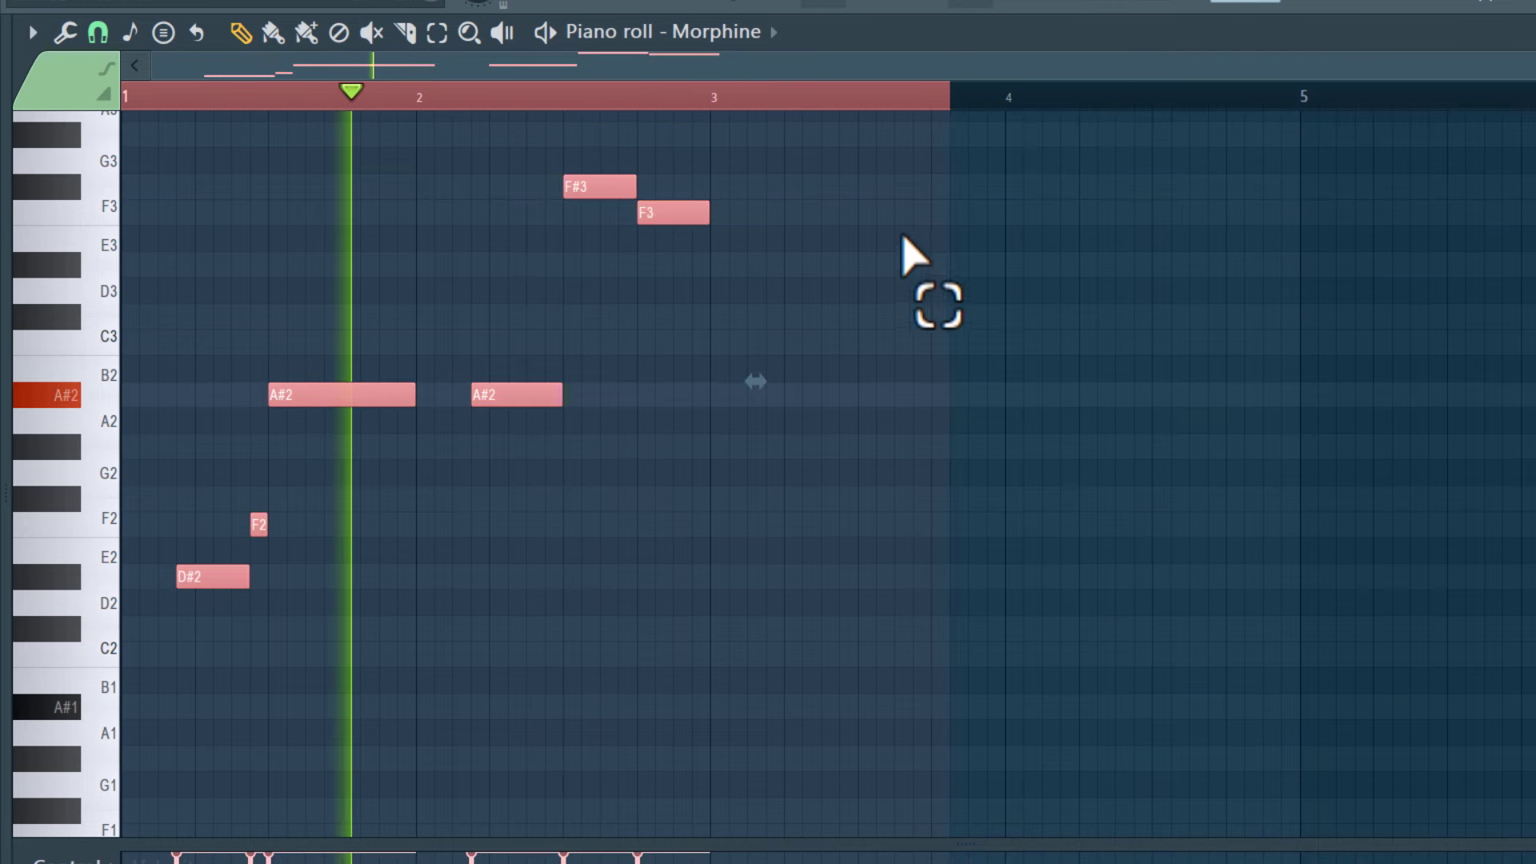
{"action": "key", "text": "ctrl+b"}
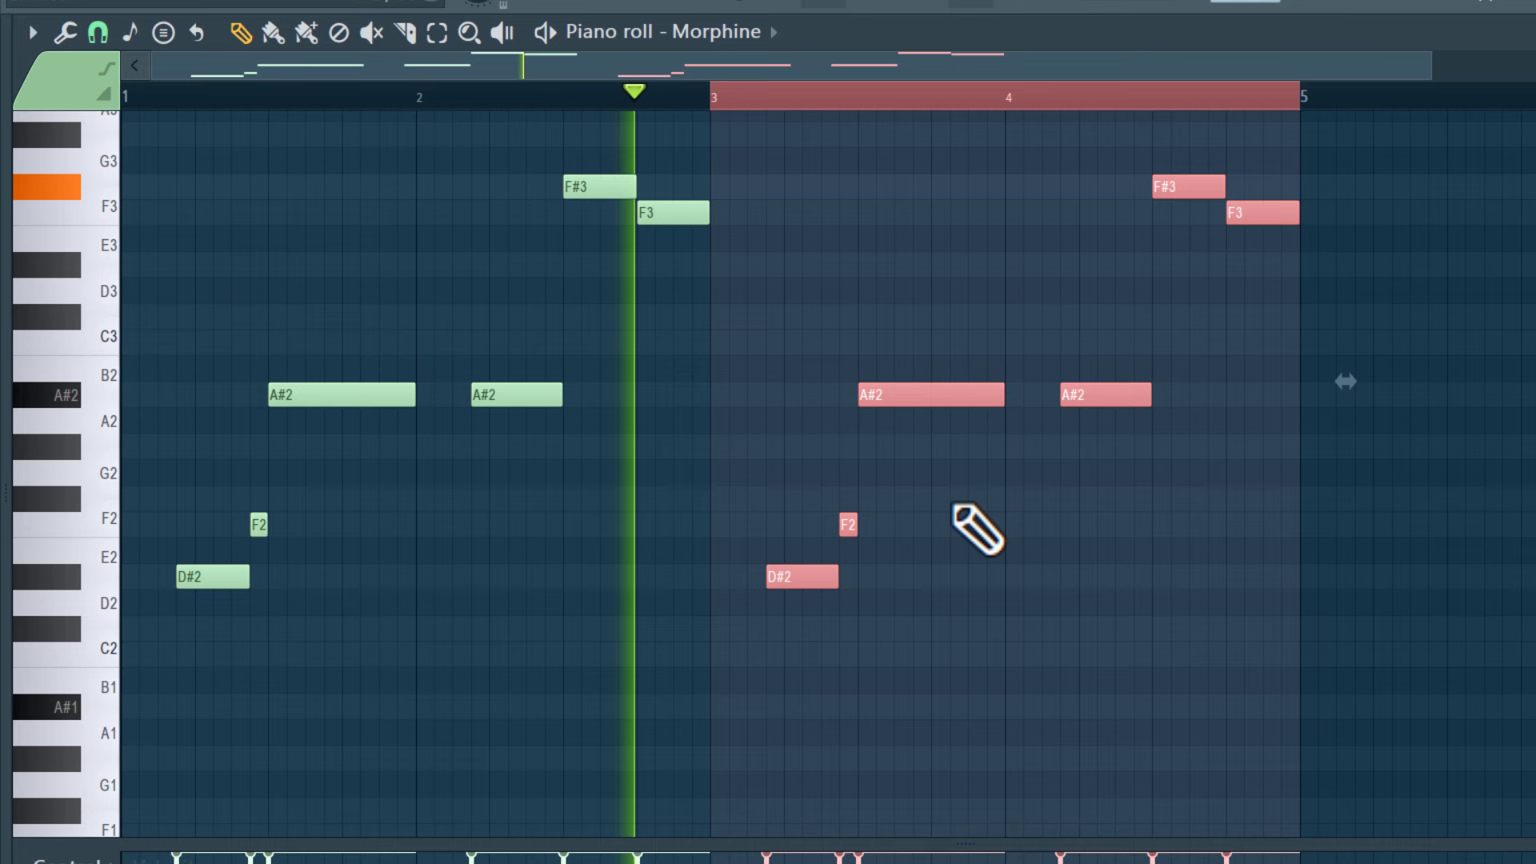
Replace the long A#2 in bar 3 with two shorter A#2 notes, and add a short D#3 at the start of bar 4
{"action": "left_click", "coordinate": [1040, 420]}
{"action": "left_click_drag", "start_coordinate": [1001, 392], "coordinate": [953, 392]}
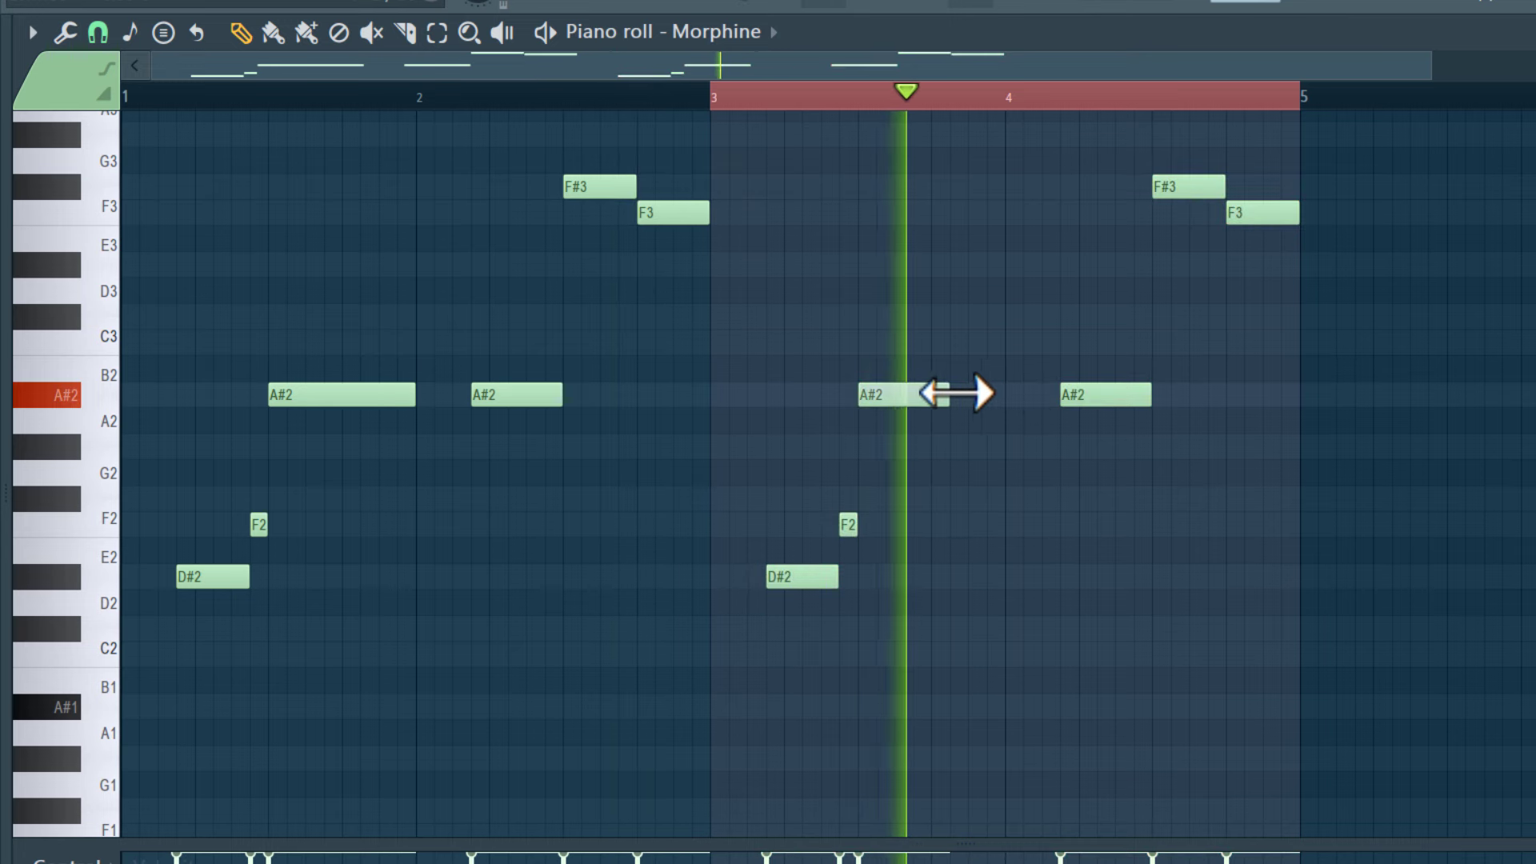
{"action": "key", "text": "ctrl+z"}
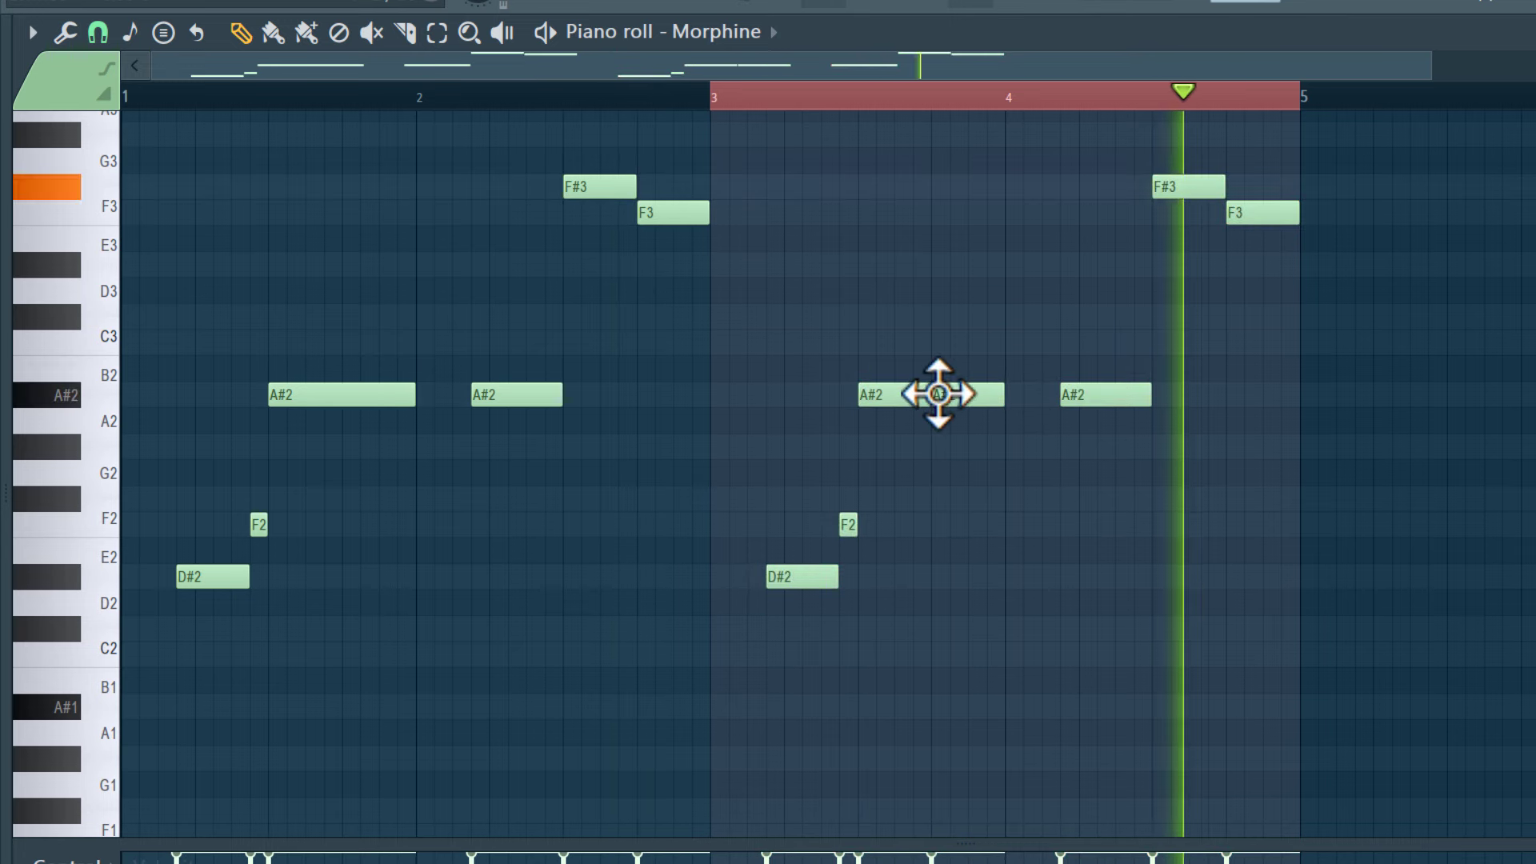
{"action": "left_click_drag", "start_coordinate": [1001, 394], "coordinate": [968, 397]}
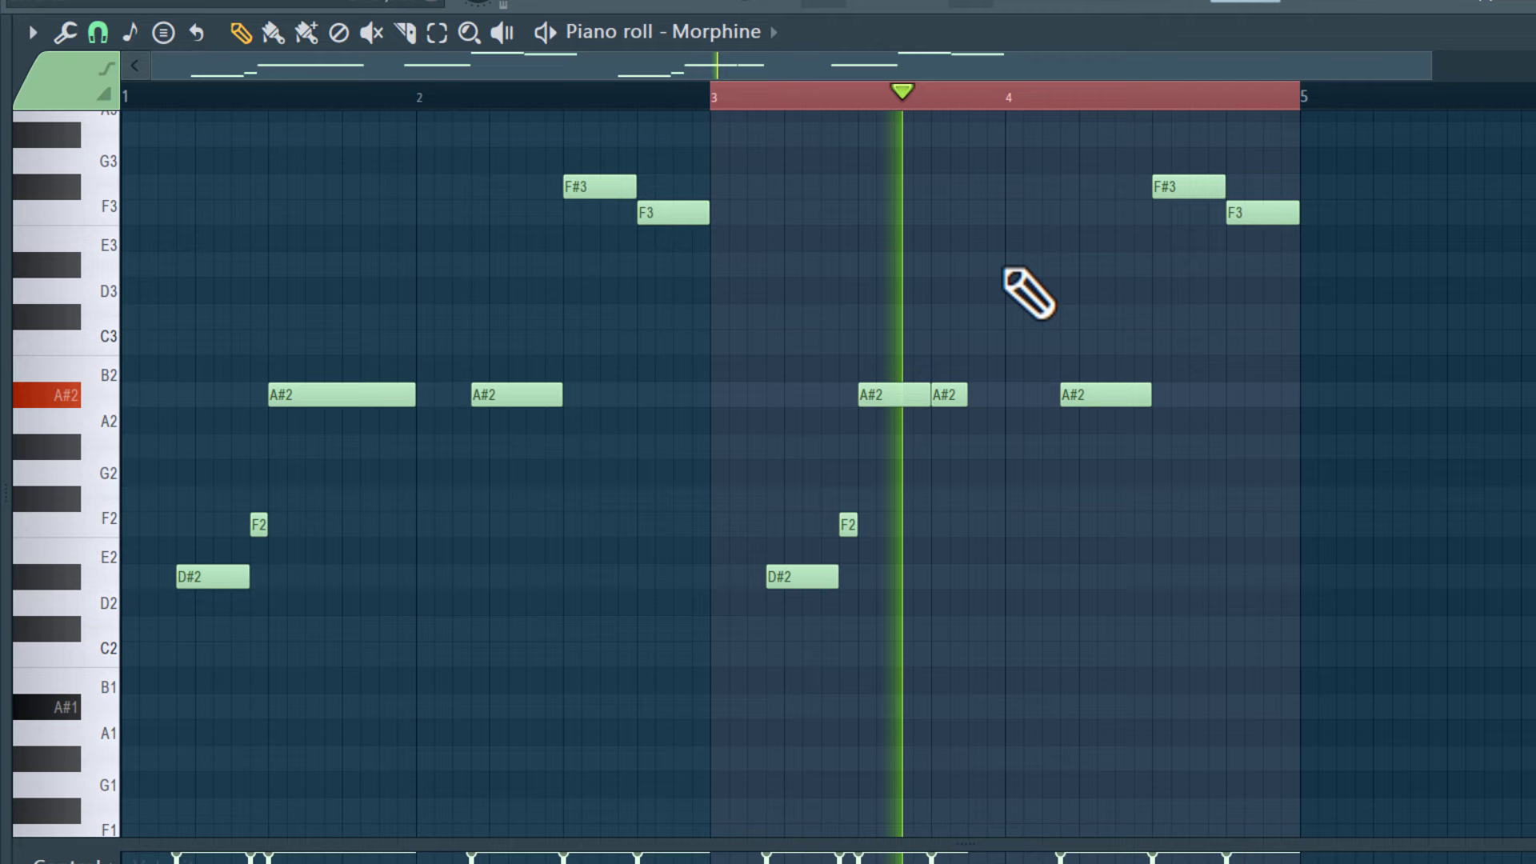
{"action": "left_click", "coordinate": [1013, 267]}
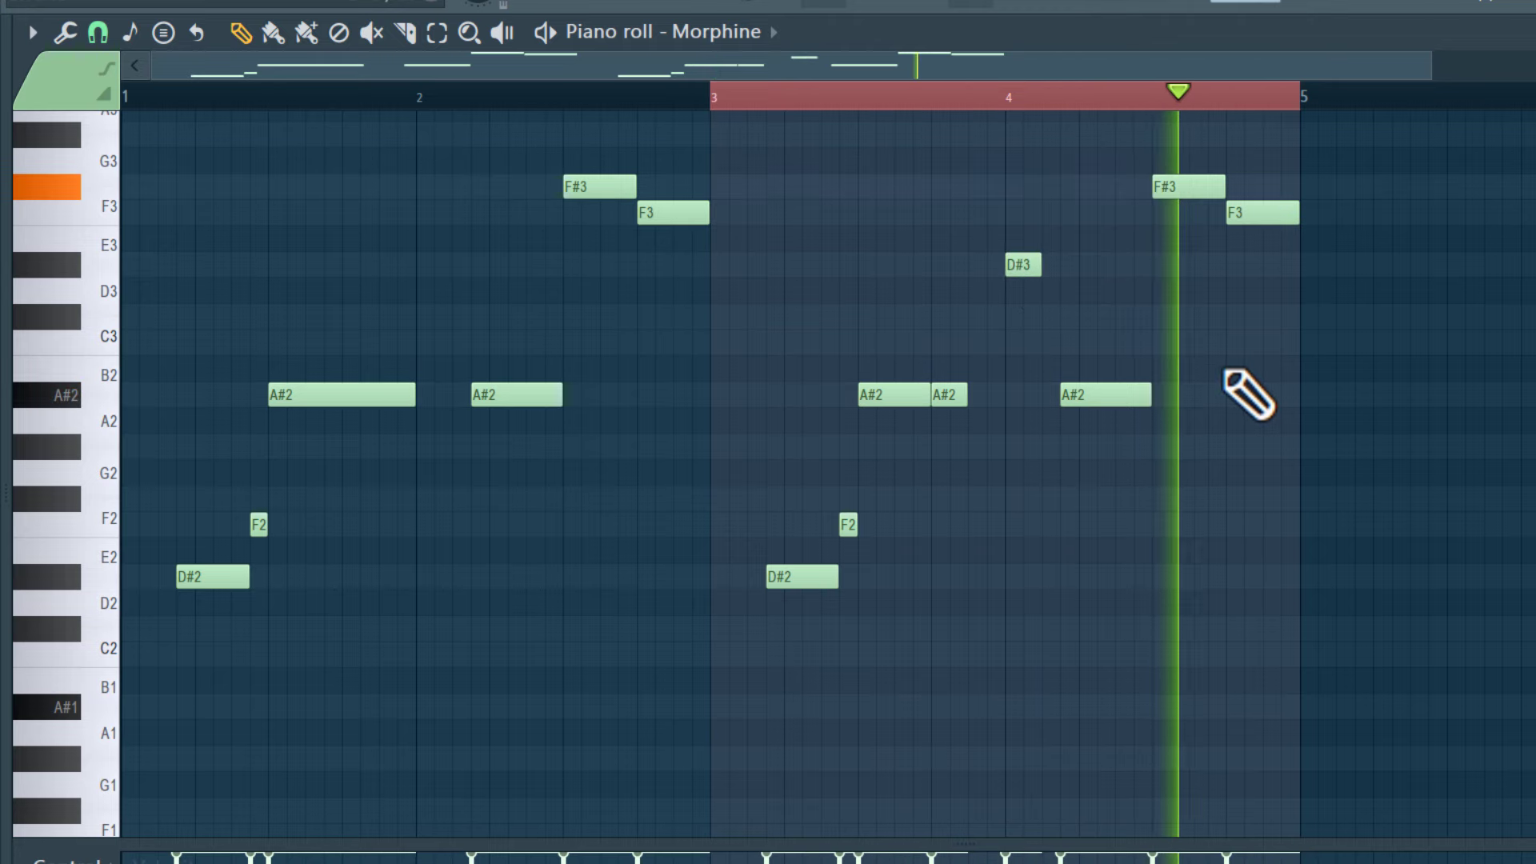
Duplicate the complete four-bar bassline to start from bar 5, and shorten the long A#2 note in bar 5
{"action": "left_click_drag", "start_coordinate": [1303, 96], "coordinate": [8, 120]}
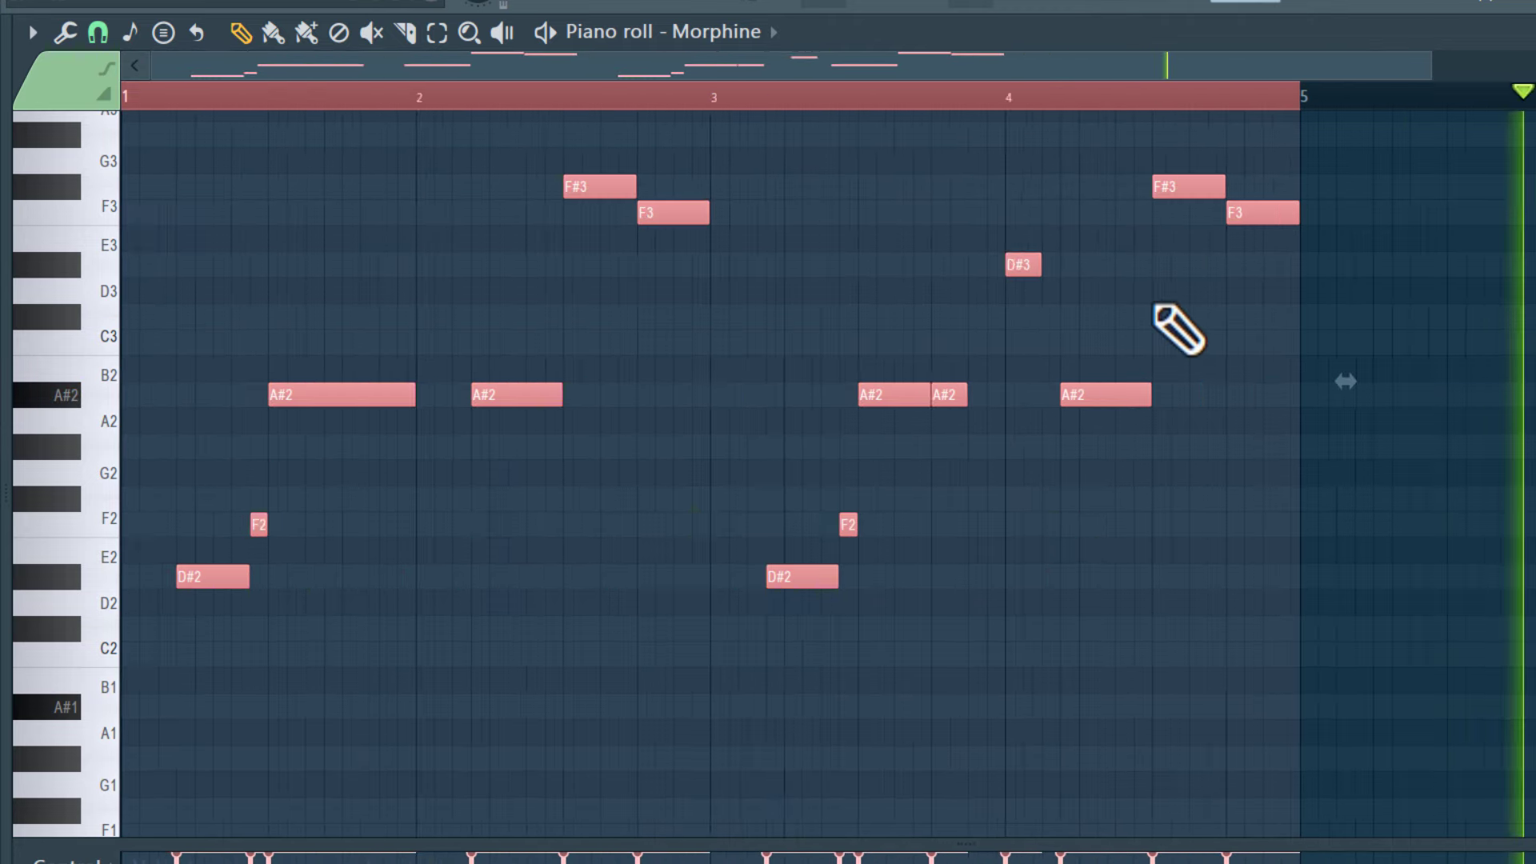
{"action": "key", "text": "ctrl+b"}
{"action": "right_click", "coordinate": [917, 588]}
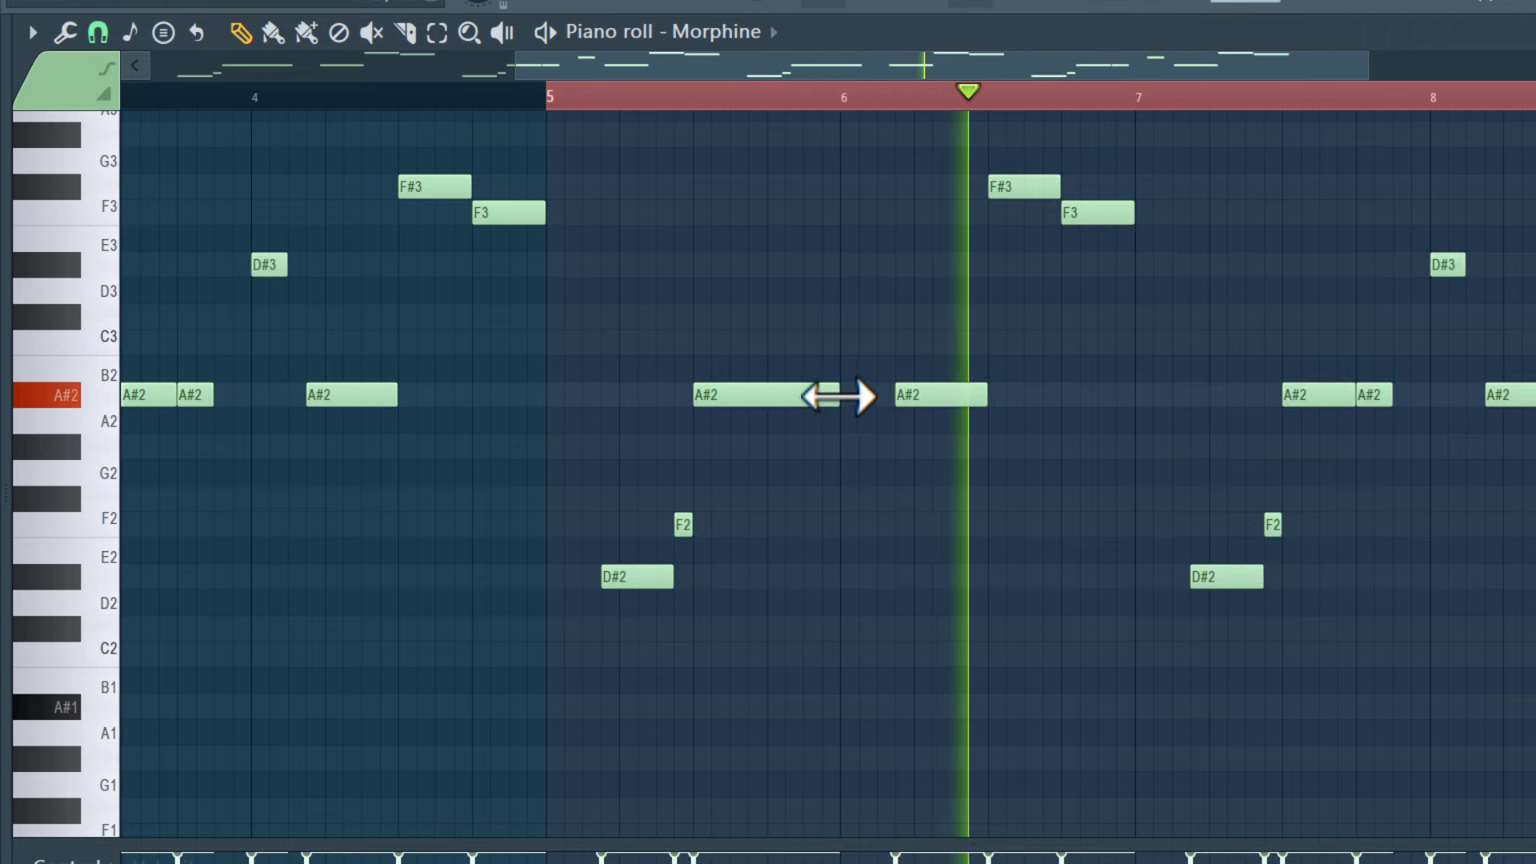
{"action": "left_click_drag", "start_coordinate": [837, 394], "coordinate": [731, 391]}
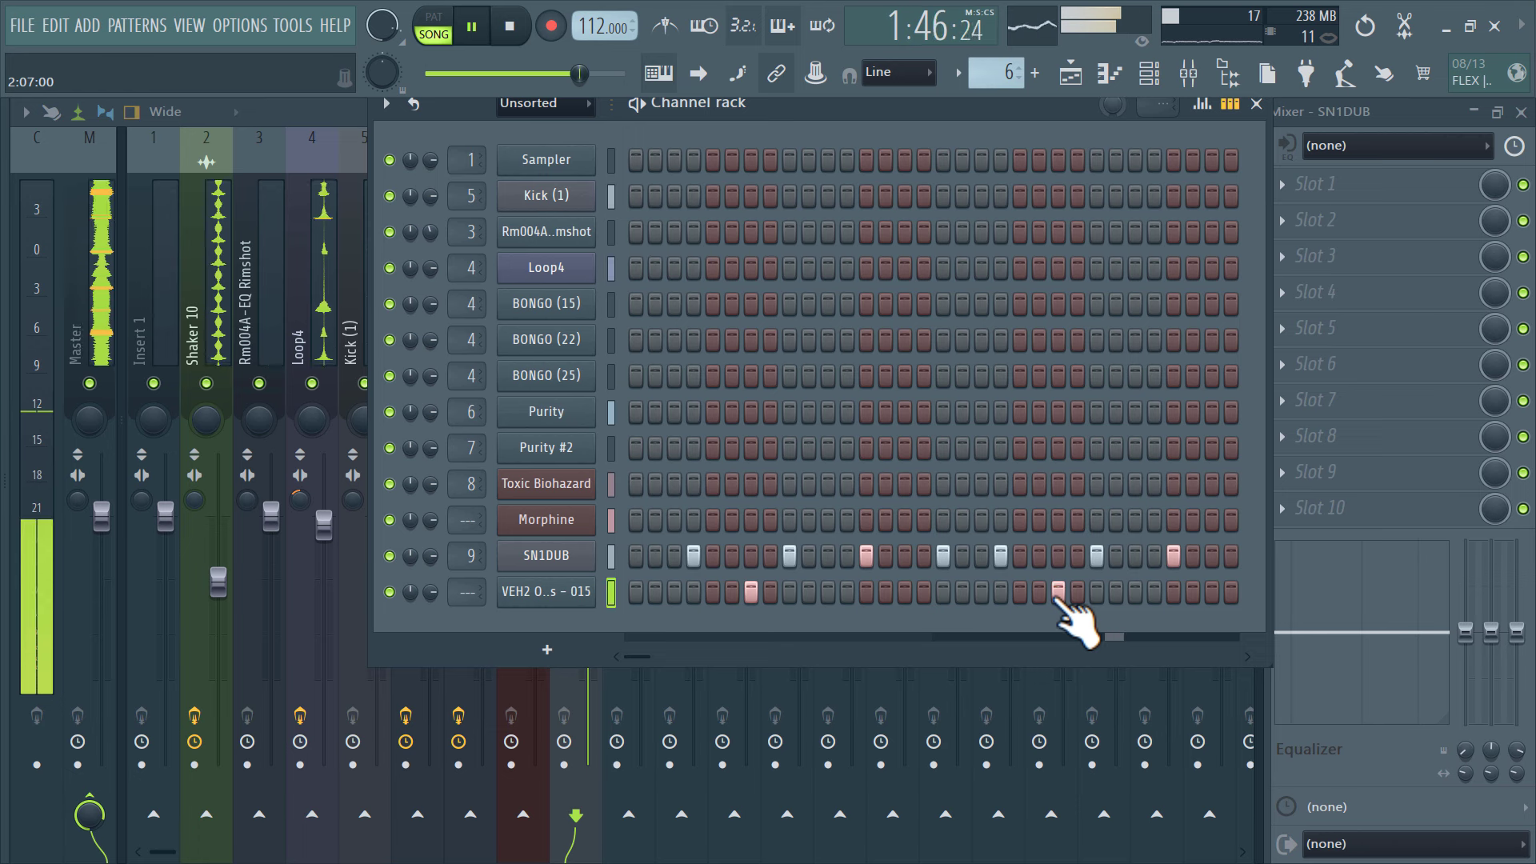
Show the playlist and play the arrangement from about bar 38
{"action": "left_click", "coordinate": [1072, 76]}
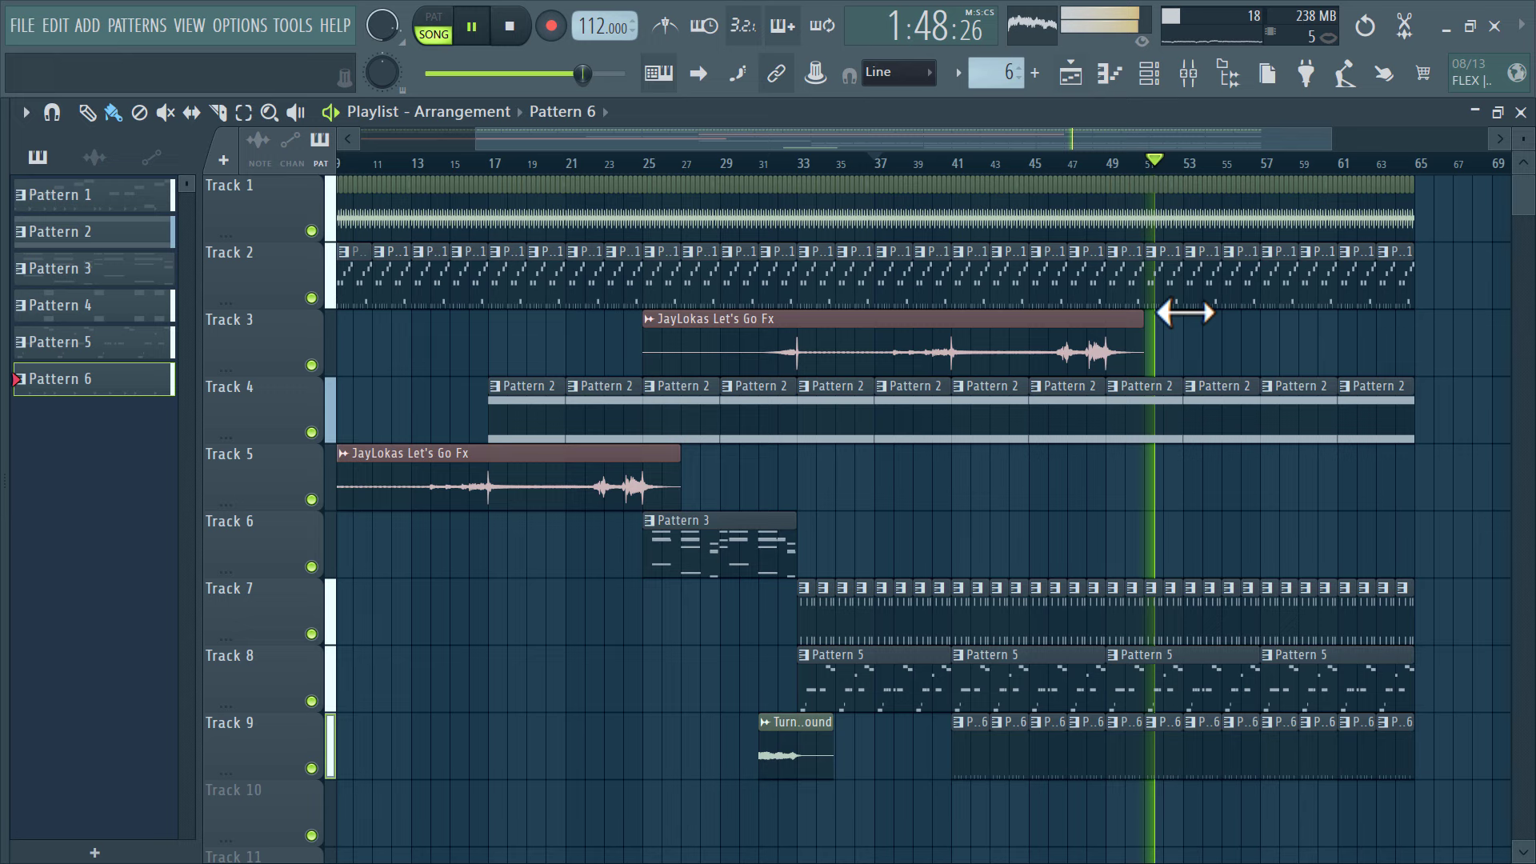
{"action": "scroll", "coordinate": [1304, 528], "scroll_direction": "down", "scroll_amount": 2}
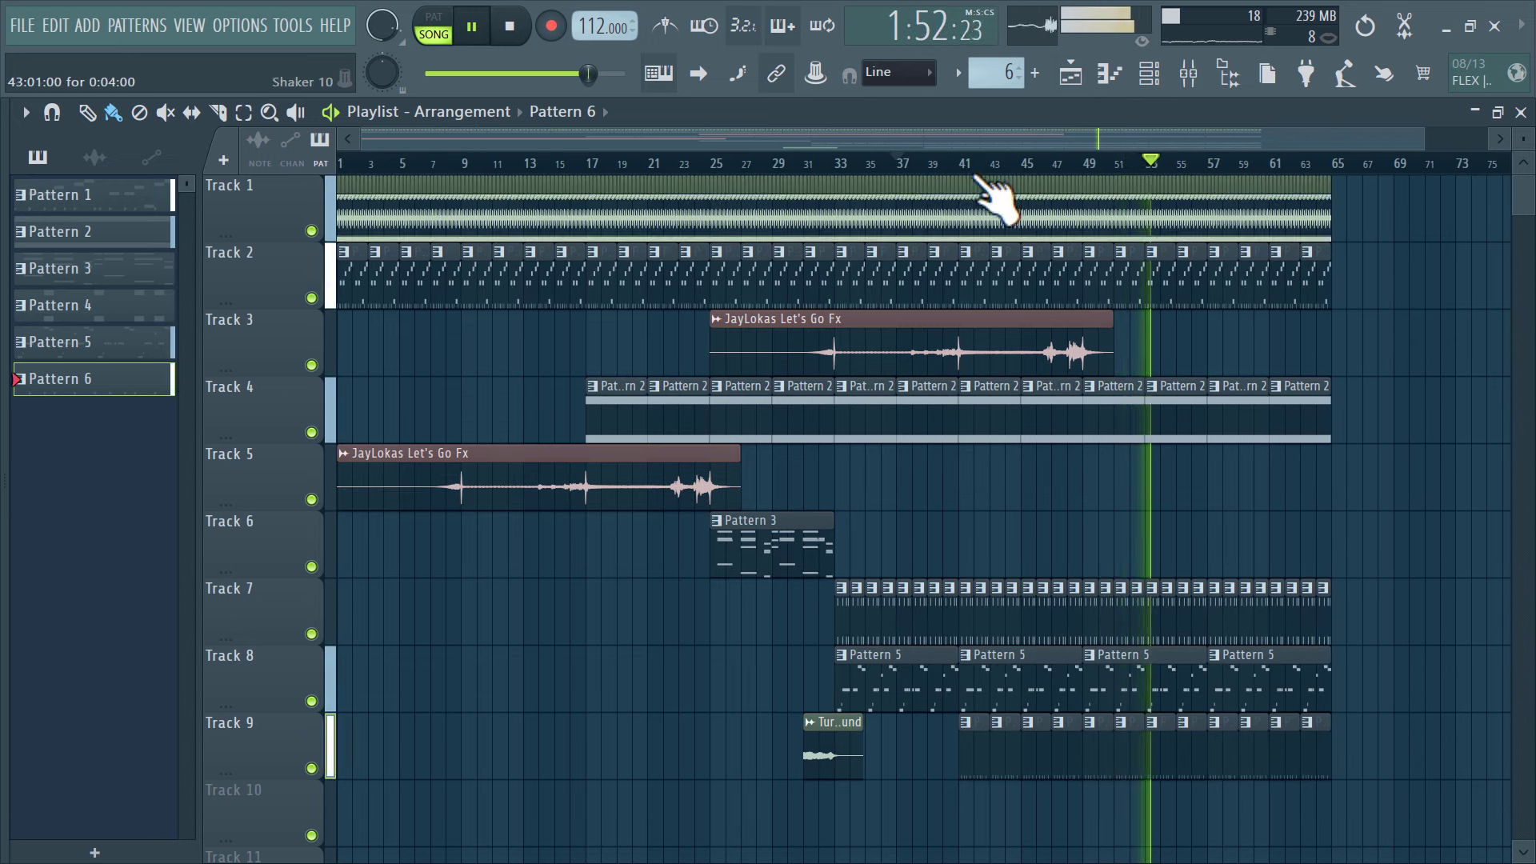
{"action": "left_click", "coordinate": [914, 163]}
{"action": "scroll", "coordinate": [1081, 488], "scroll_direction": "down", "scroll_amount": 2}
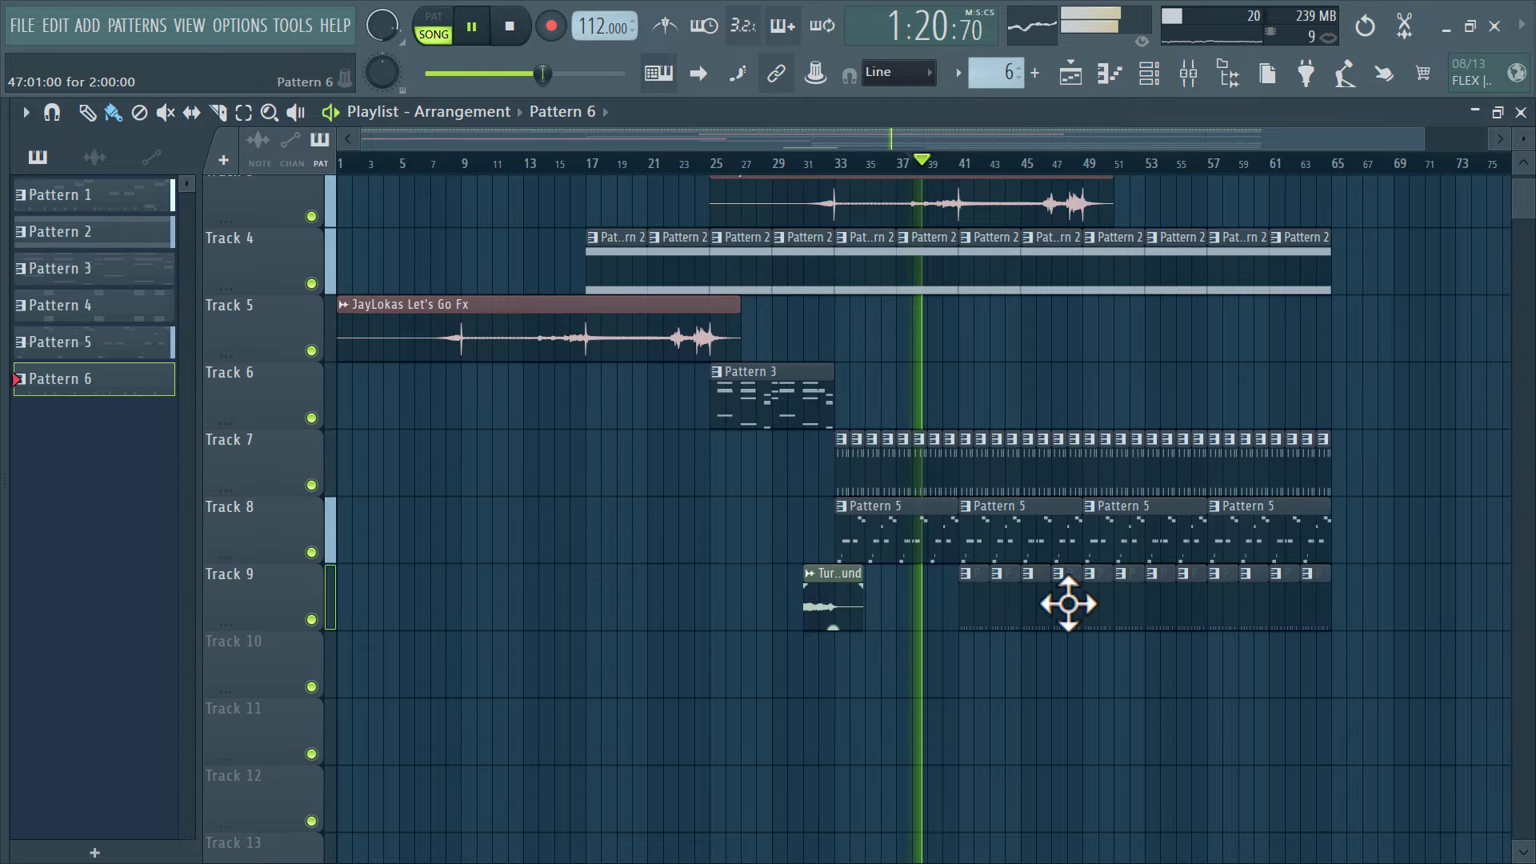
Open the Pattern 6 clip on Track 9, close the LV RAW Hits instrument window and open that channel's piano roll
{"action": "double_click", "coordinate": [1066, 606]}
{"action": "left_click", "coordinate": [1150, 74]}
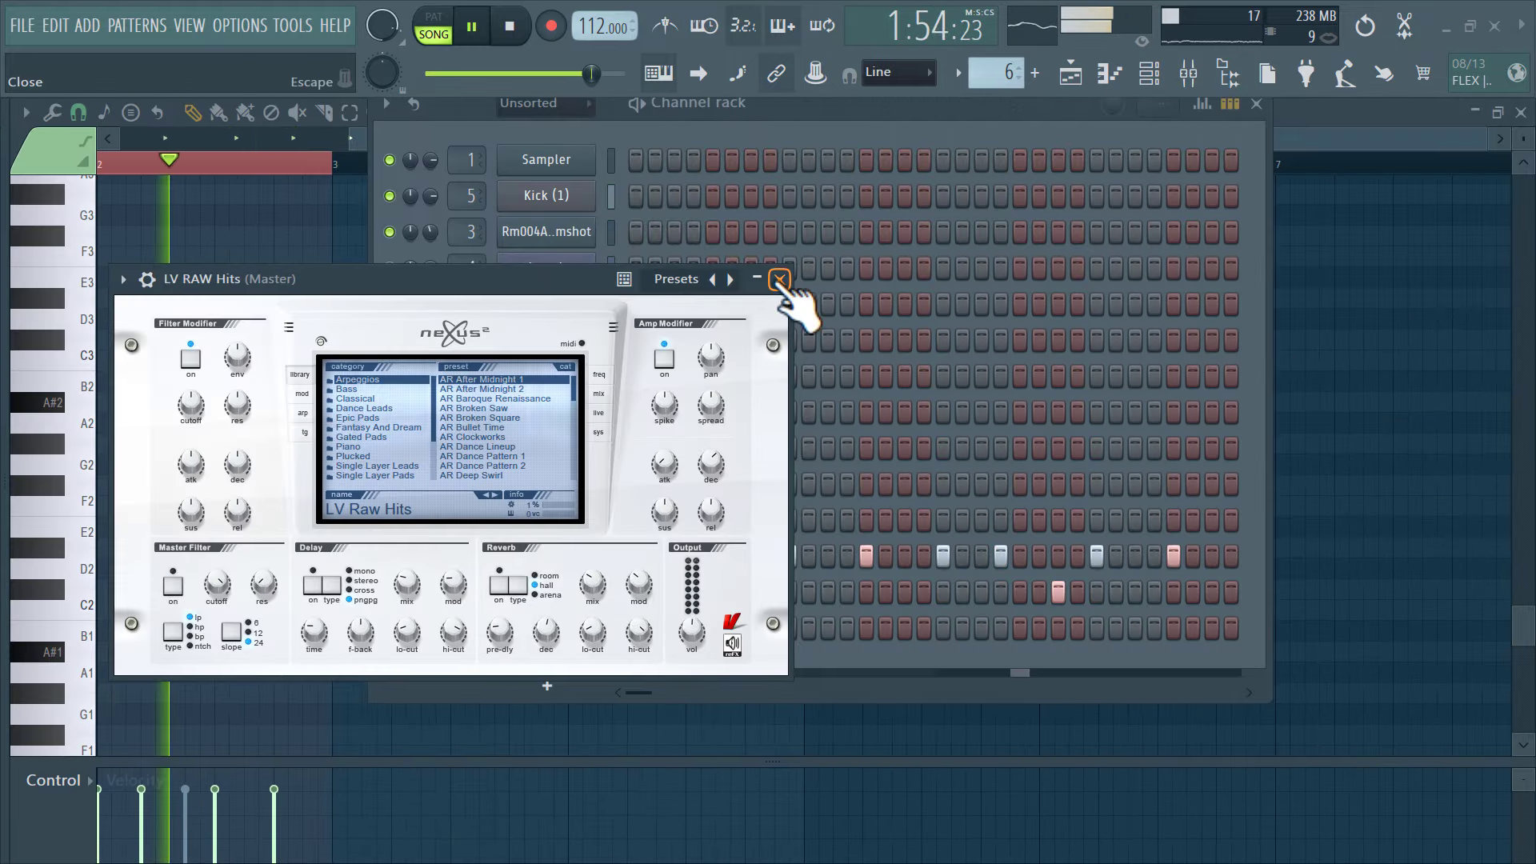
{"action": "left_click", "coordinate": [780, 279]}
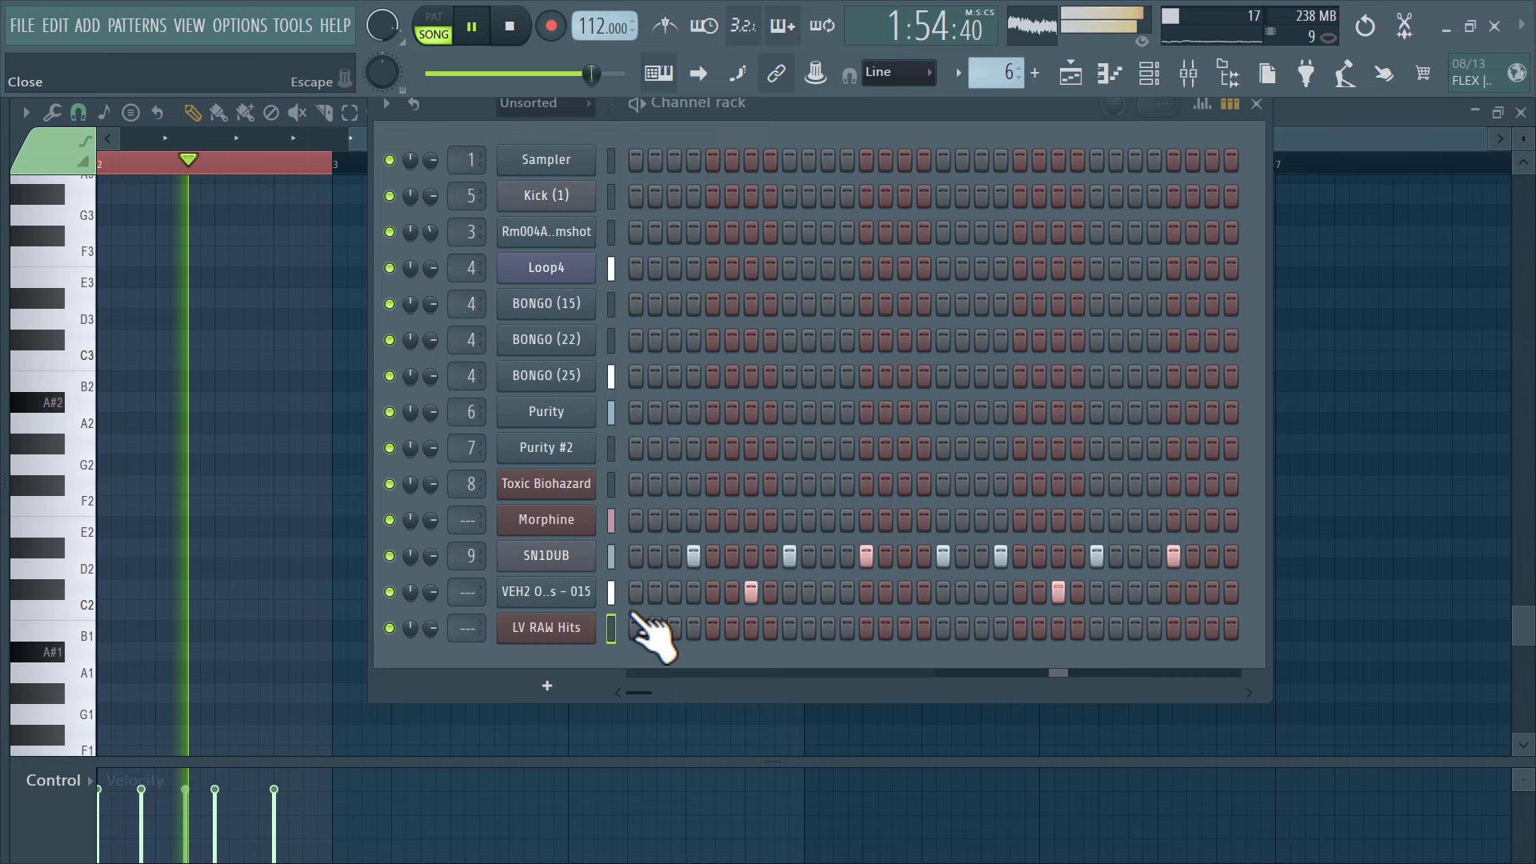
{"action": "right_click", "coordinate": [584, 627]}
{"action": "left_click", "coordinate": [645, 571]}
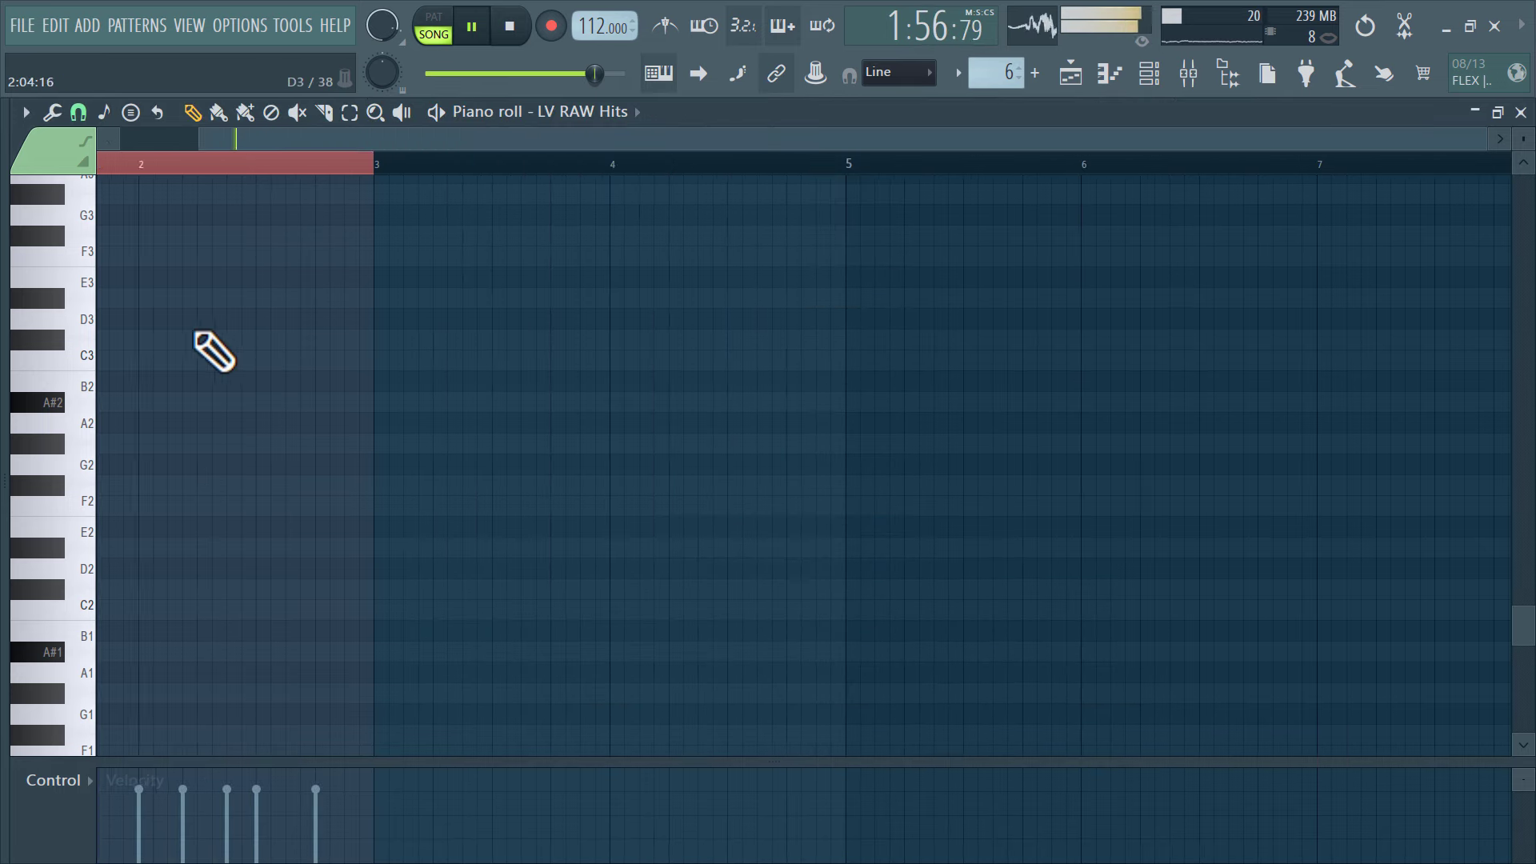
Draw short A#5 and F5 notes together on the offbeat of the first beat in bar 1
{"action": "scroll", "coordinate": [213, 350], "scroll_direction": "up", "scroll_amount": 2}
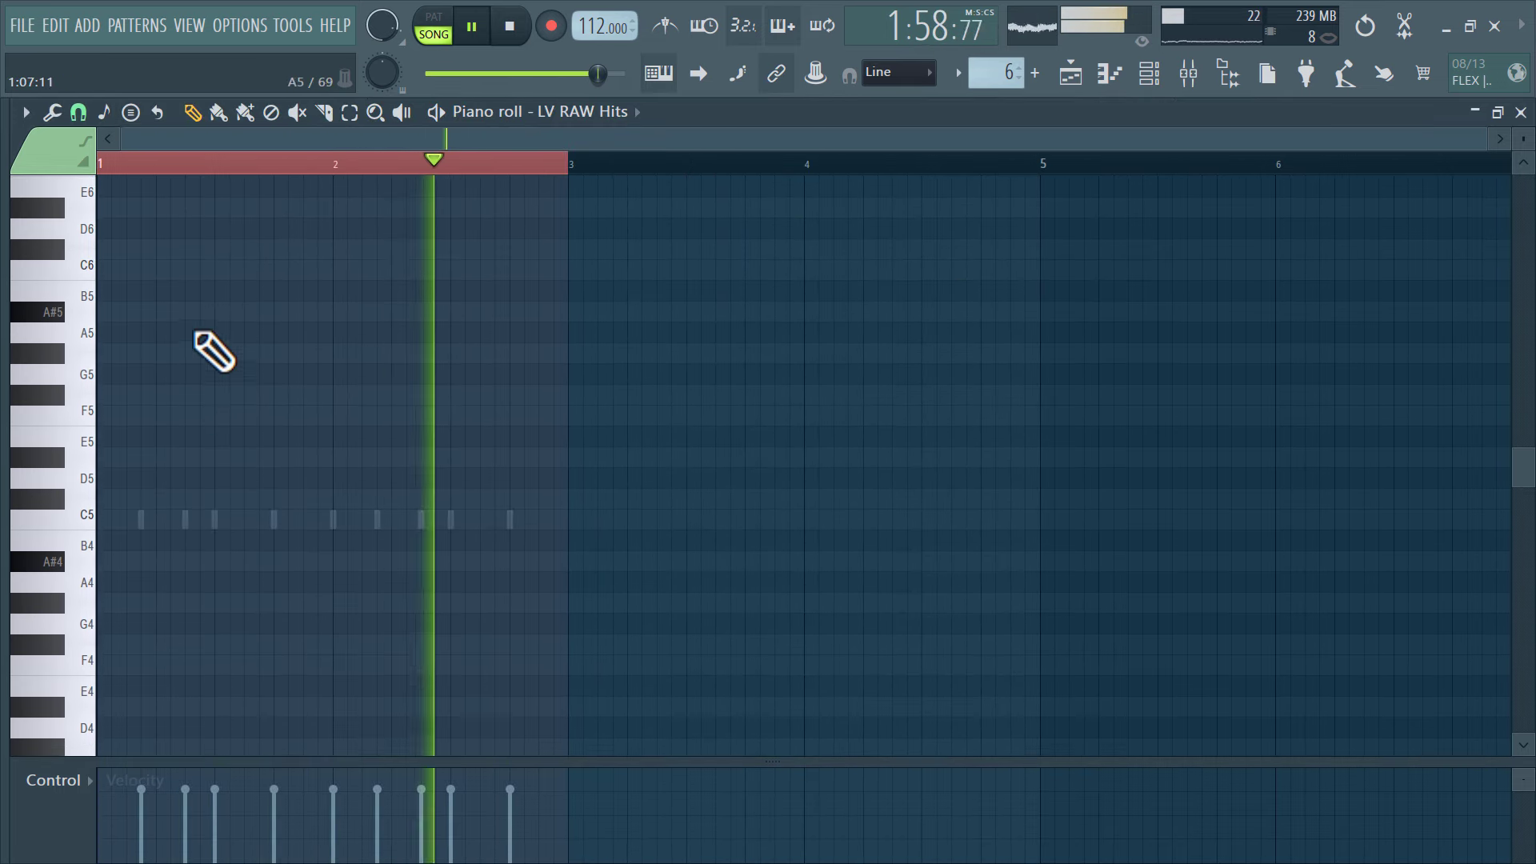
{"action": "left_click", "coordinate": [129, 315]}
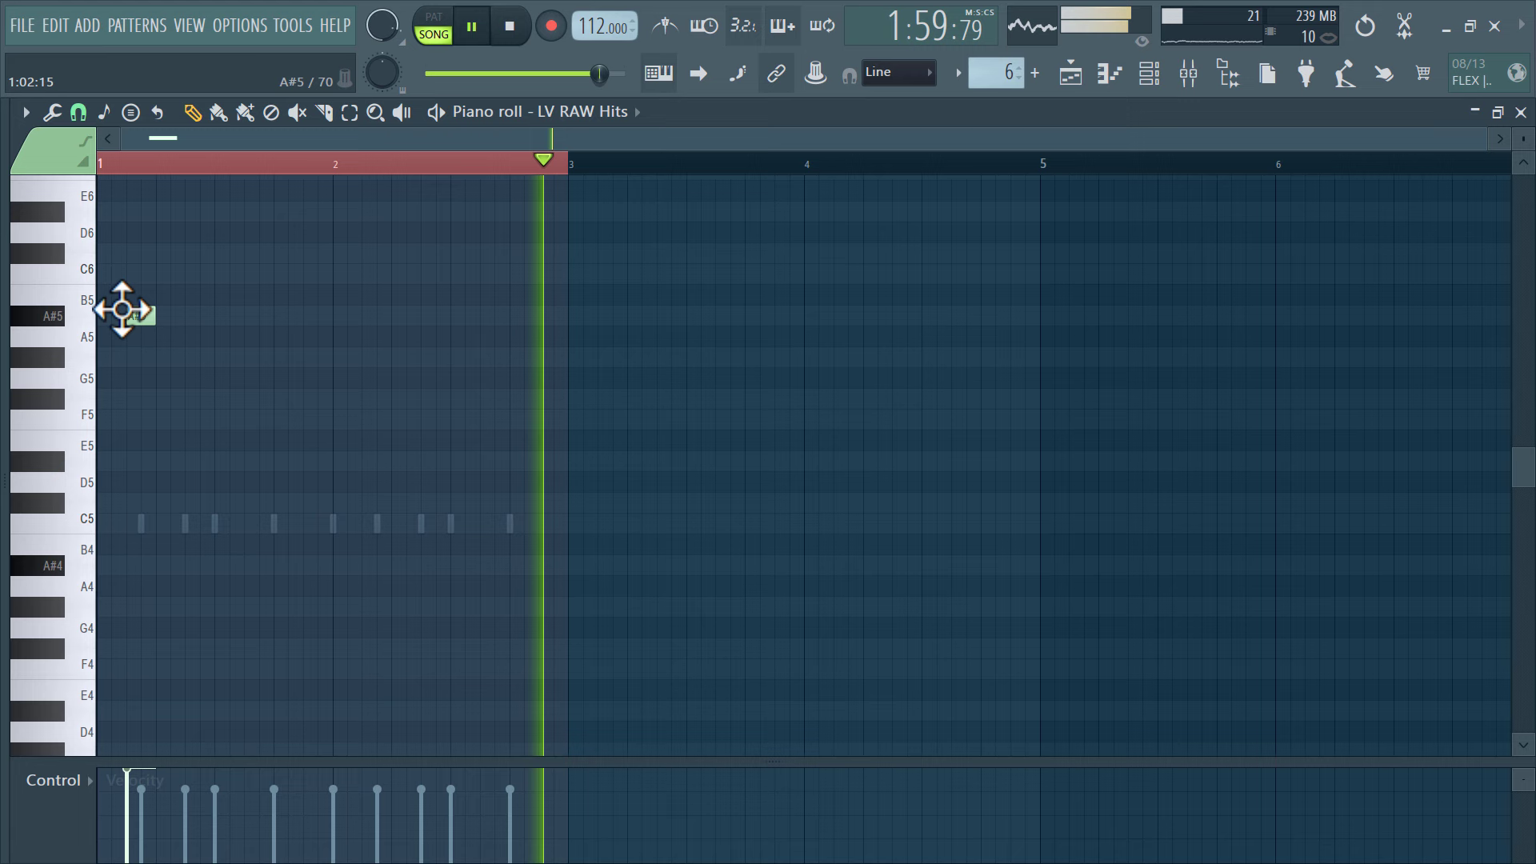
{"action": "left_click", "coordinate": [129, 421]}
Select the first beat and duplicate its A#5 and F5 notes eight times, deleting the extra pair in bar 3
{"action": "left_click_drag", "start_coordinate": [567, 162], "coordinate": [227, 219]}
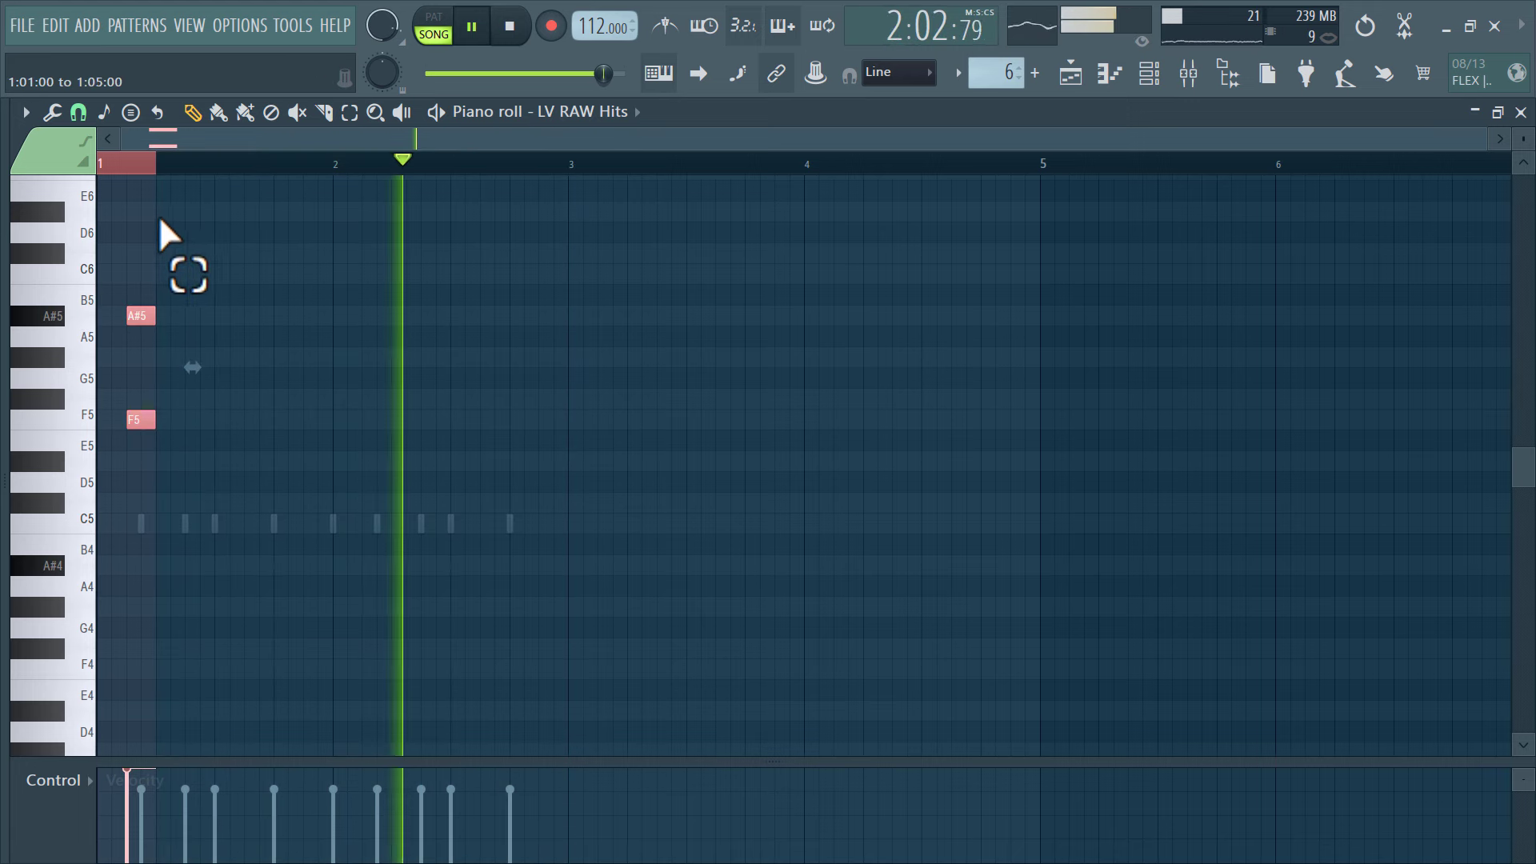
{"action": "key", "text": "ctrl+b"}
{"action": "key", "text": "ctrl+b"}
{"action": "key", "text": "ctrl+b"}
{"action": "key", "text": "ctrl+b"}
{"action": "key", "text": "ctrl+b"}
{"action": "key", "text": "ctrl+b"}
{"action": "key", "text": "ctrl+b"}
{"action": "key", "text": "ctrl+b"}
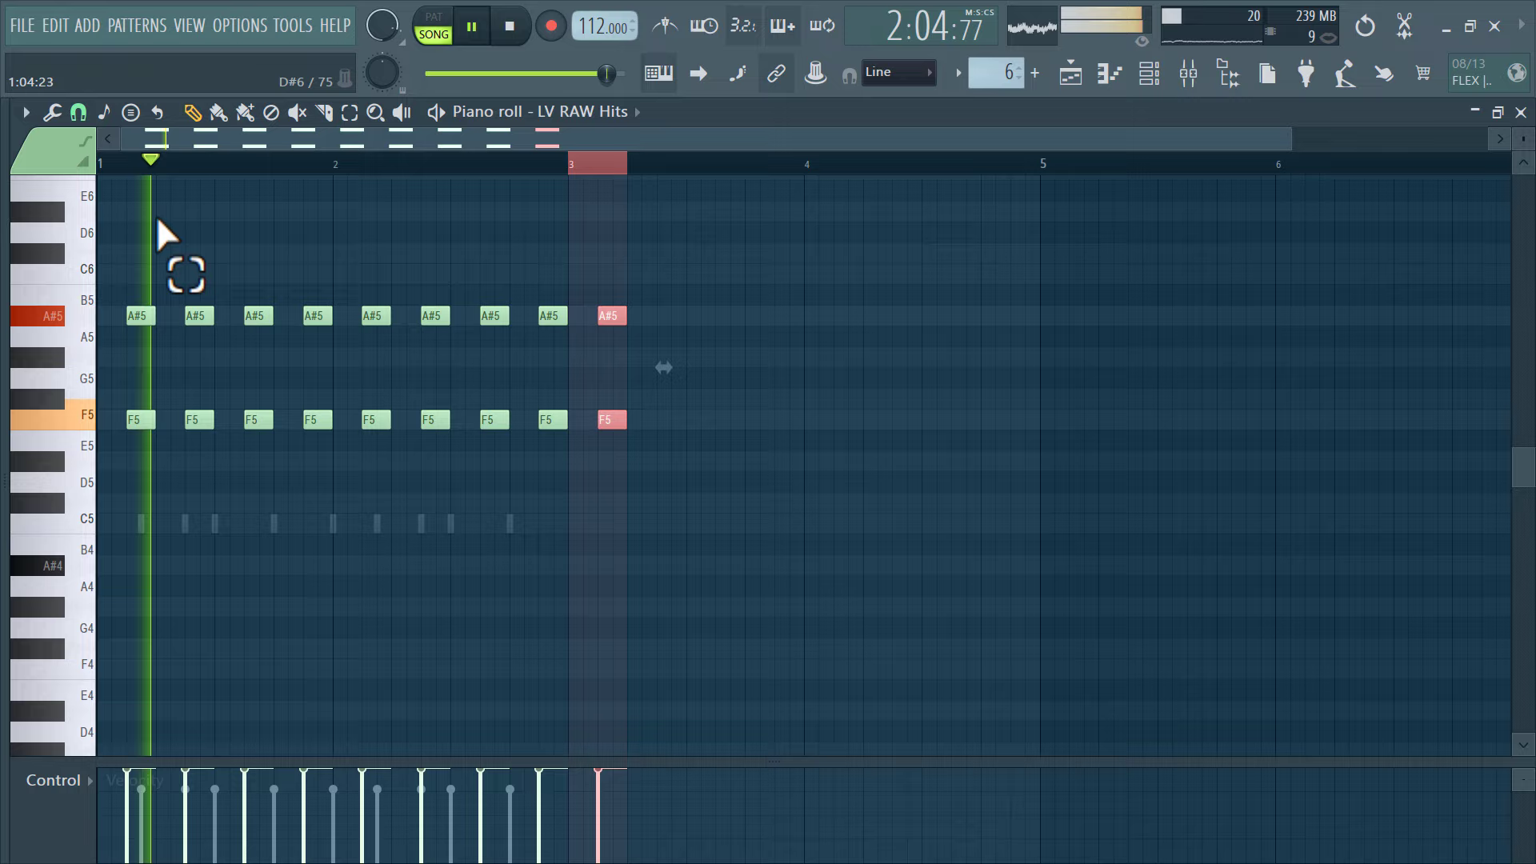
{"action": "right_click", "coordinate": [637, 440]}
{"action": "right_click", "coordinate": [612, 316]}
{"action": "right_click", "coordinate": [611, 422]}
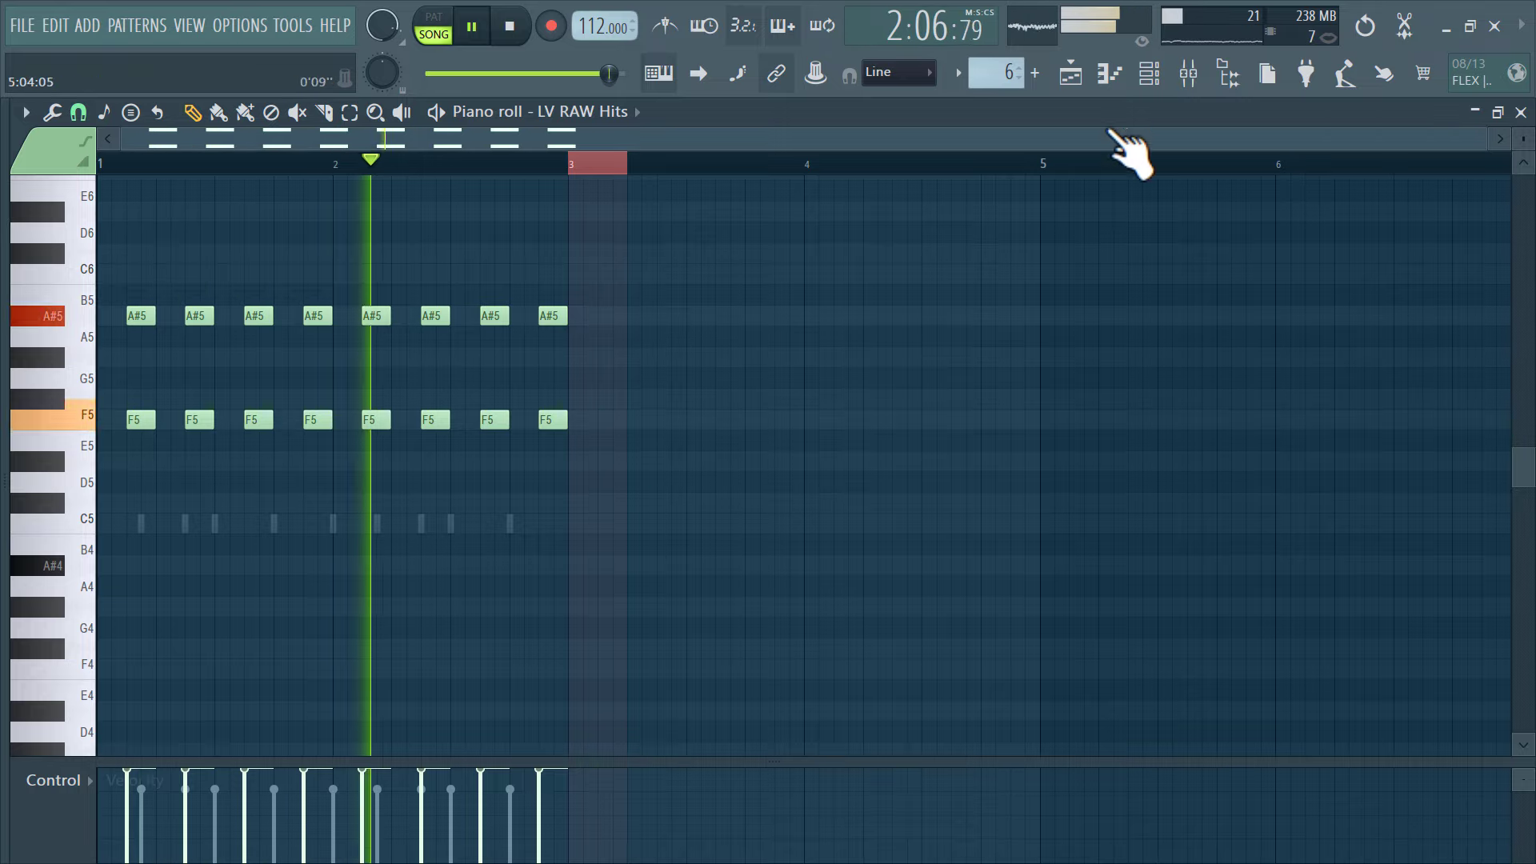
Return to the channel rack, open Movie Swell's miscellaneous functions, close the instrument and open its piano roll
{"action": "left_click", "coordinate": [1152, 74]}
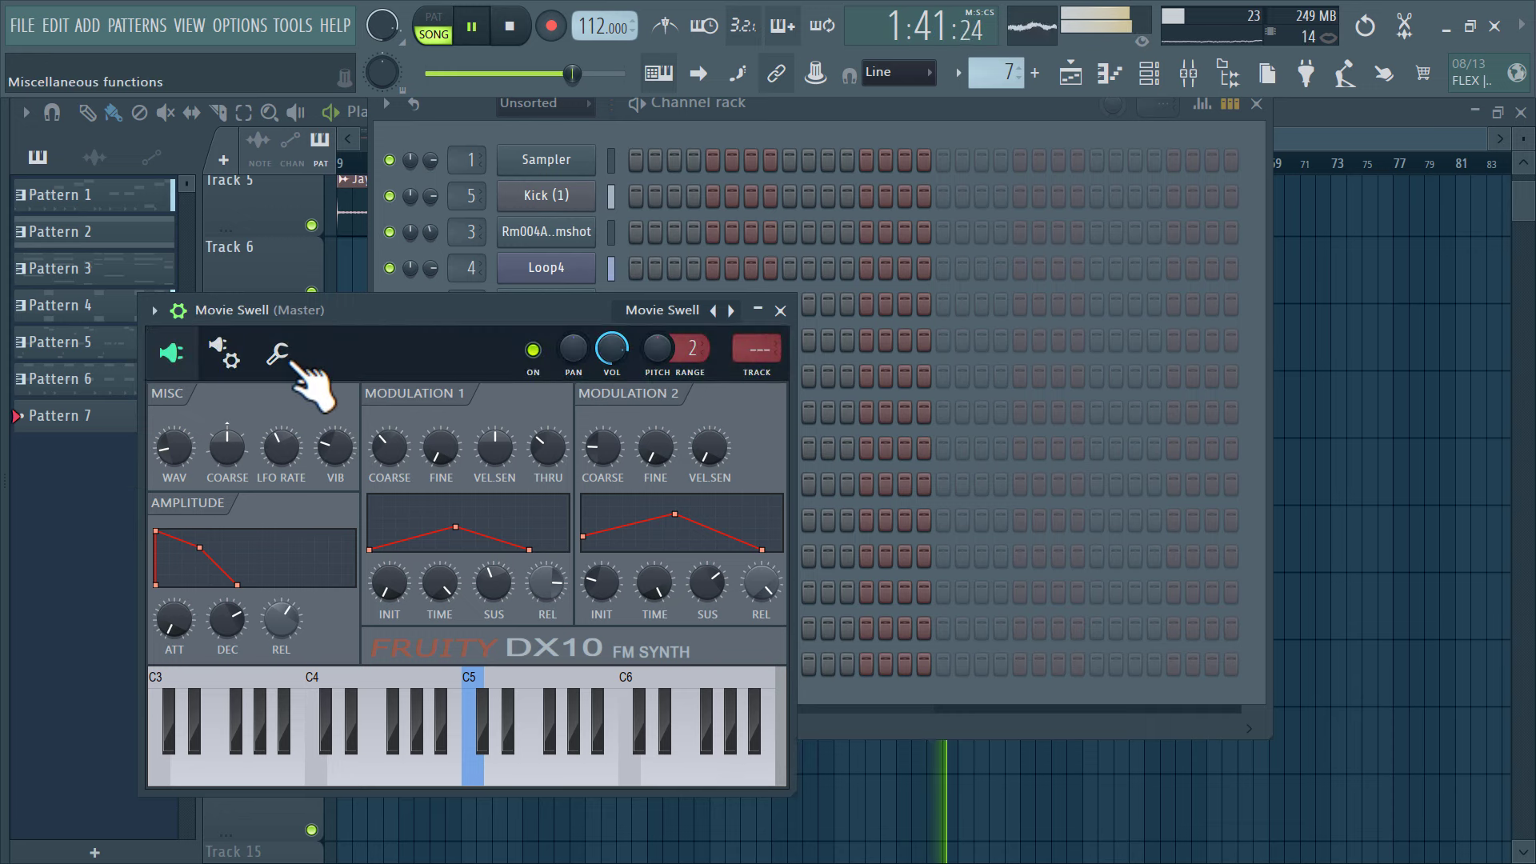
{"action": "left_click", "coordinate": [288, 360]}
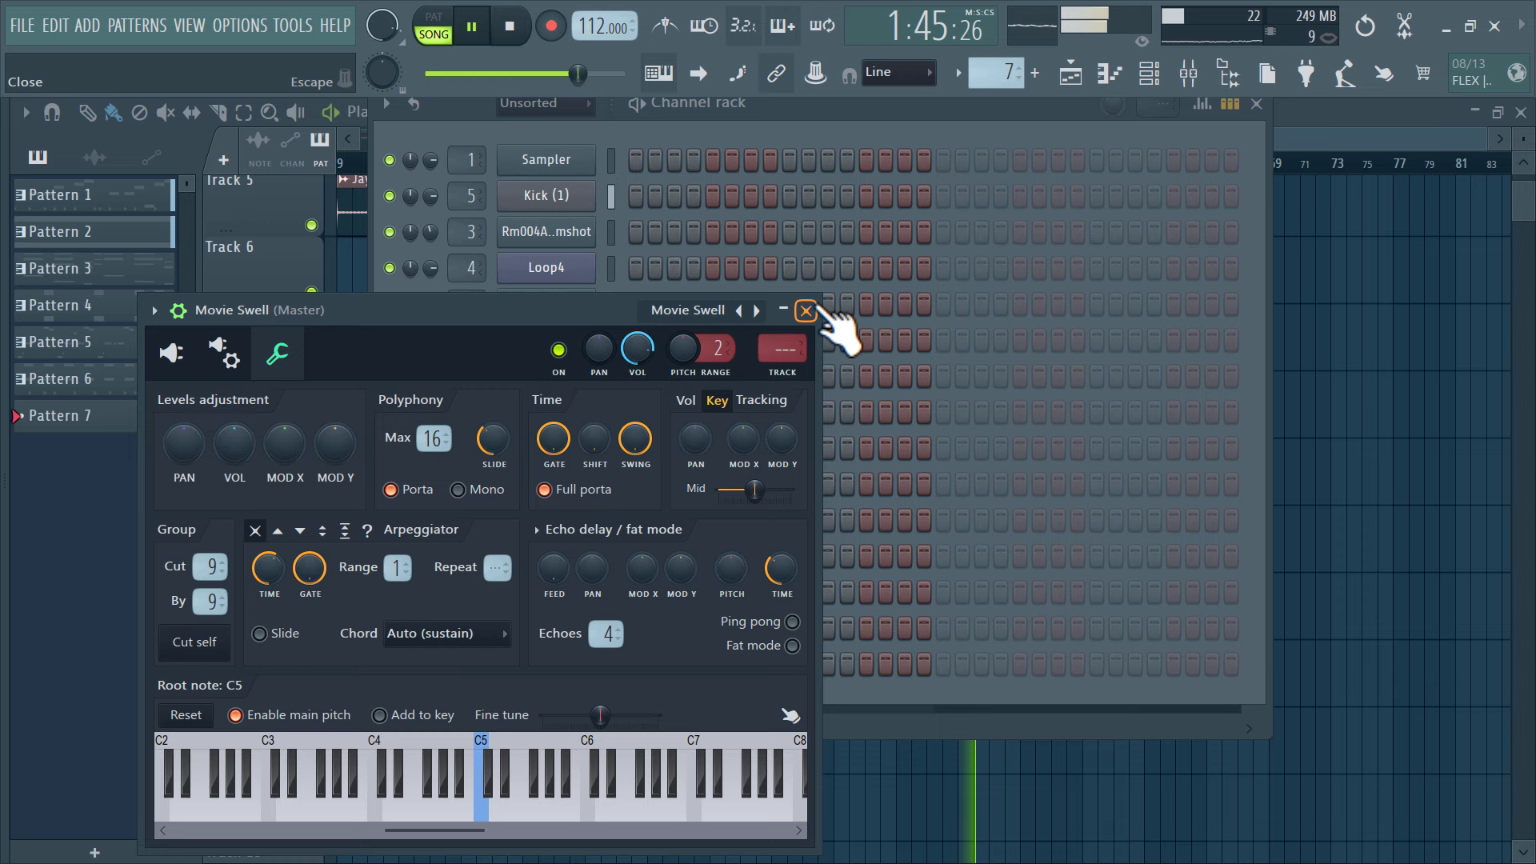
{"action": "left_click", "coordinate": [806, 310]}
{"action": "right_click", "coordinate": [583, 656]}
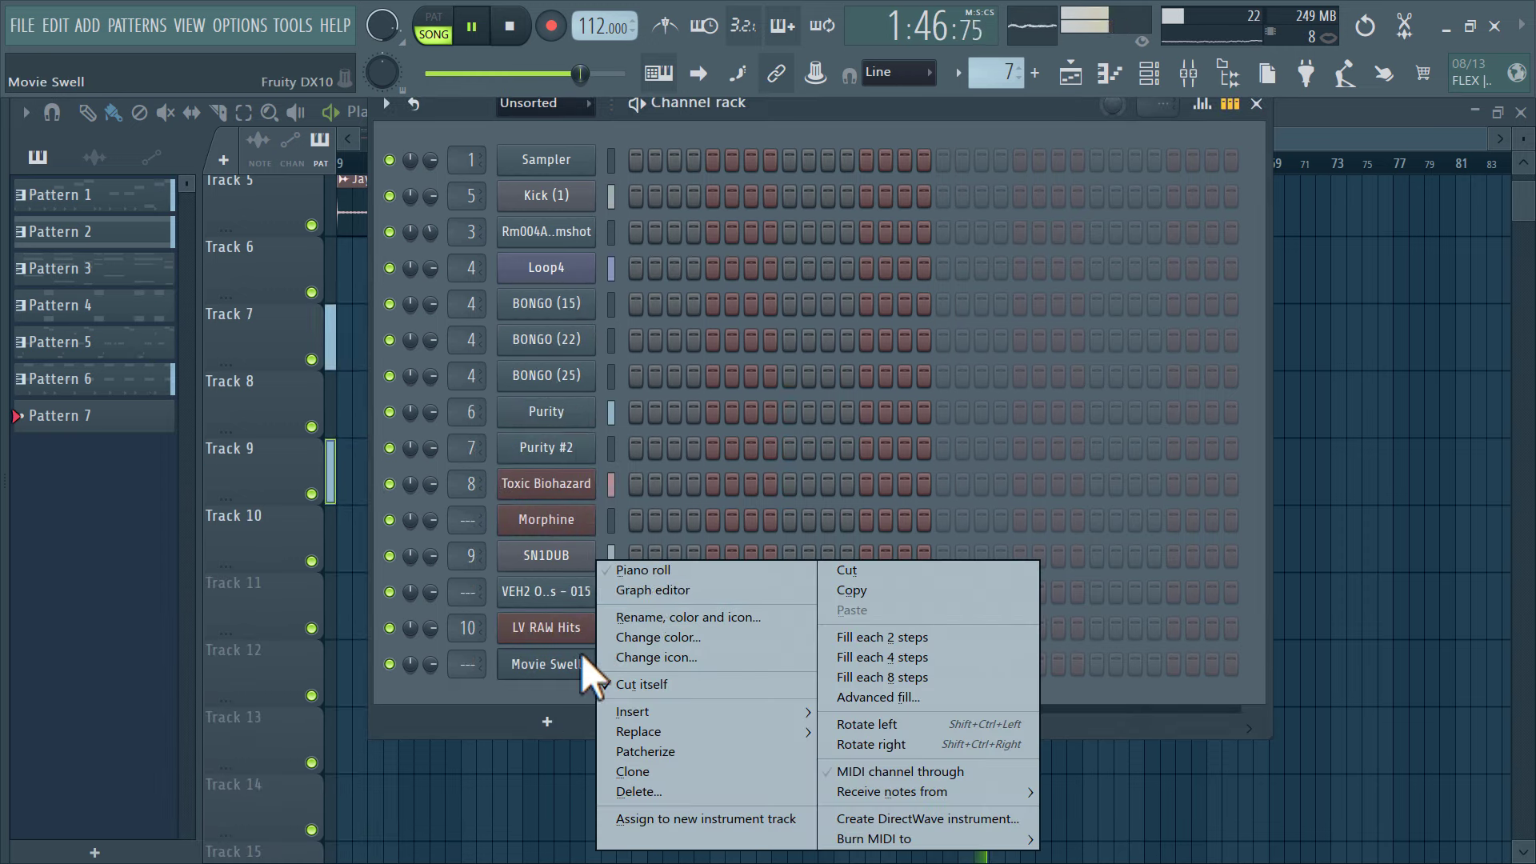
{"action": "left_click", "coordinate": [639, 571]}
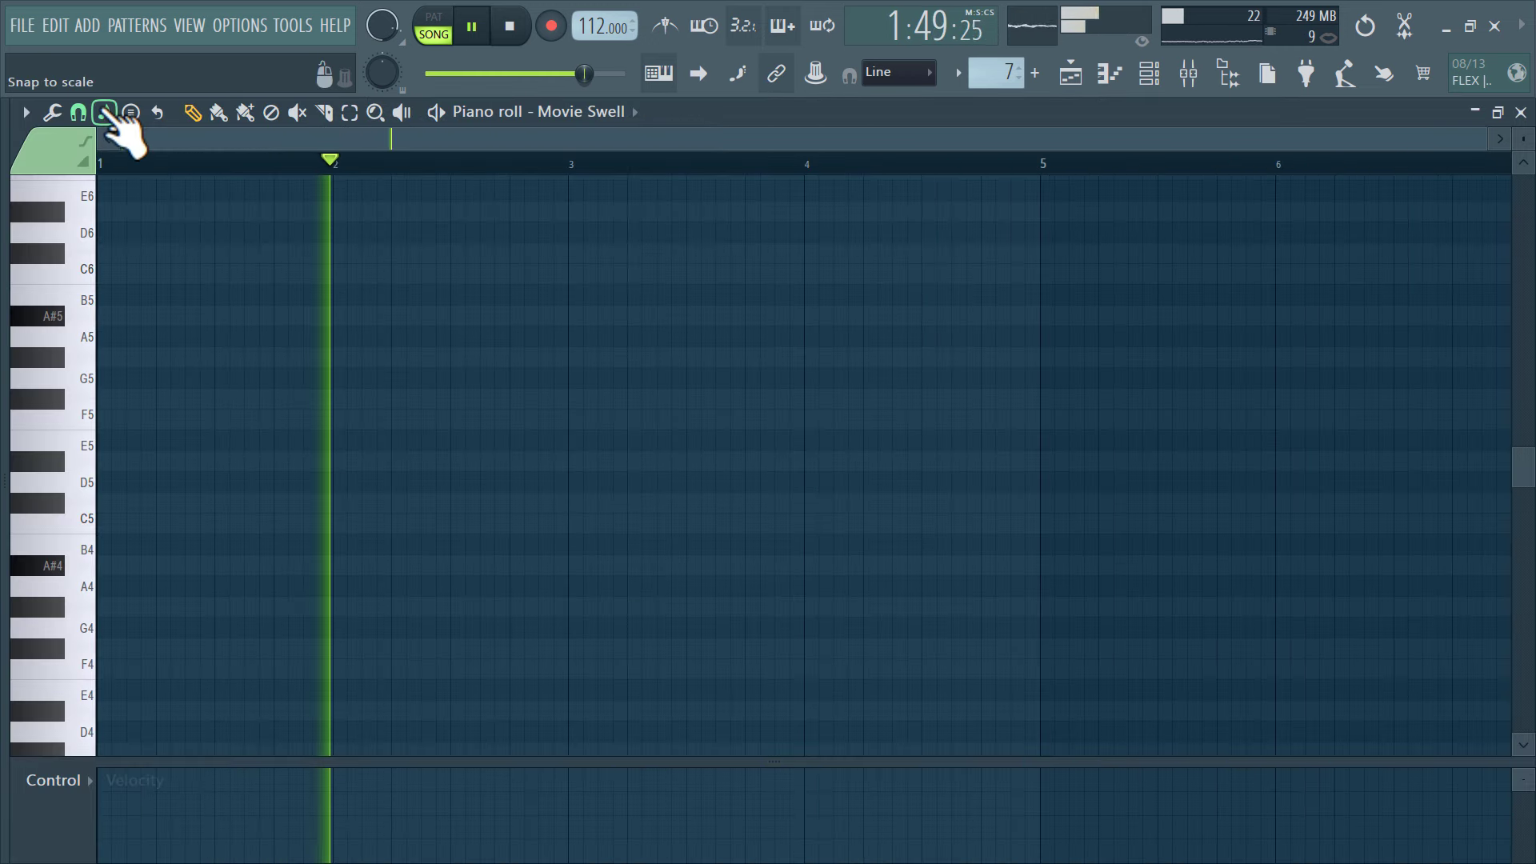
Adjust the snap setting in the Movie Swell piano roll and transpose all of its notes down an octave
{"action": "left_click", "coordinate": [77, 112]}
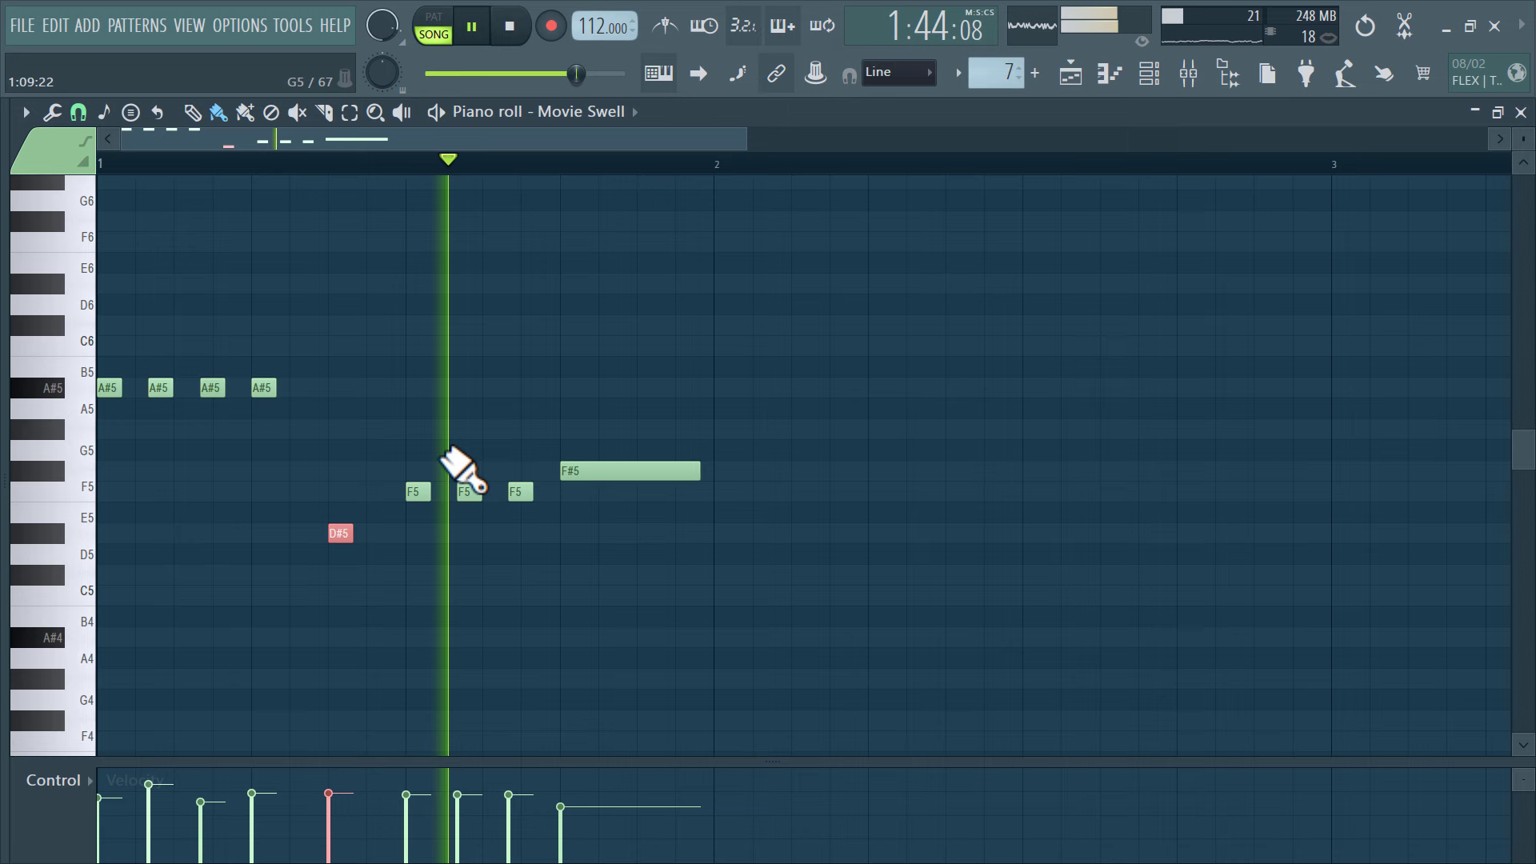
{"action": "key", "text": "ctrl+Down"}
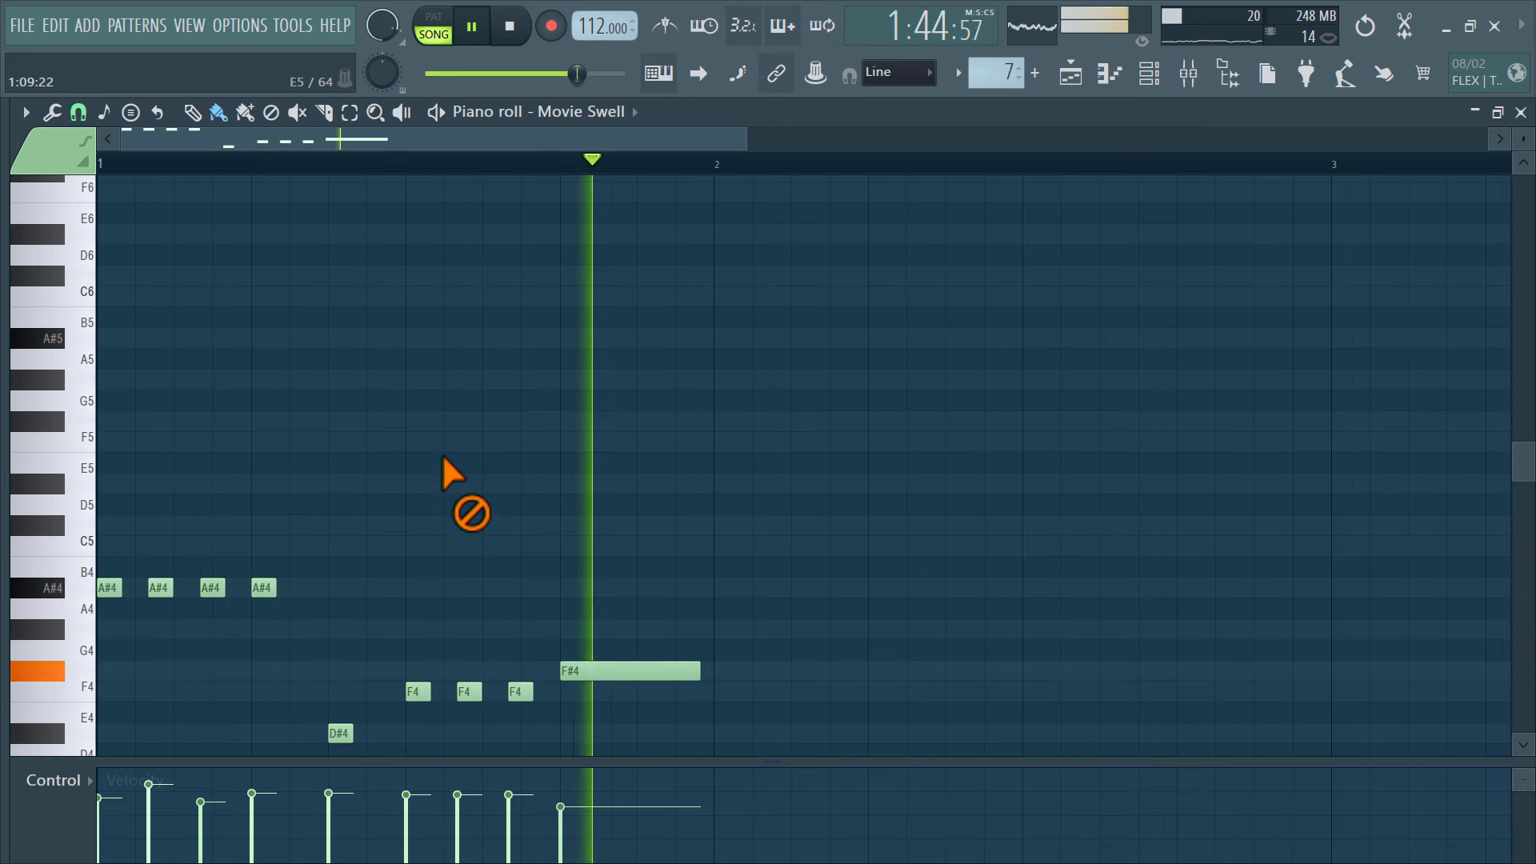
{"action": "scroll", "coordinate": [453, 468], "scroll_direction": "down", "scroll_amount": 3}
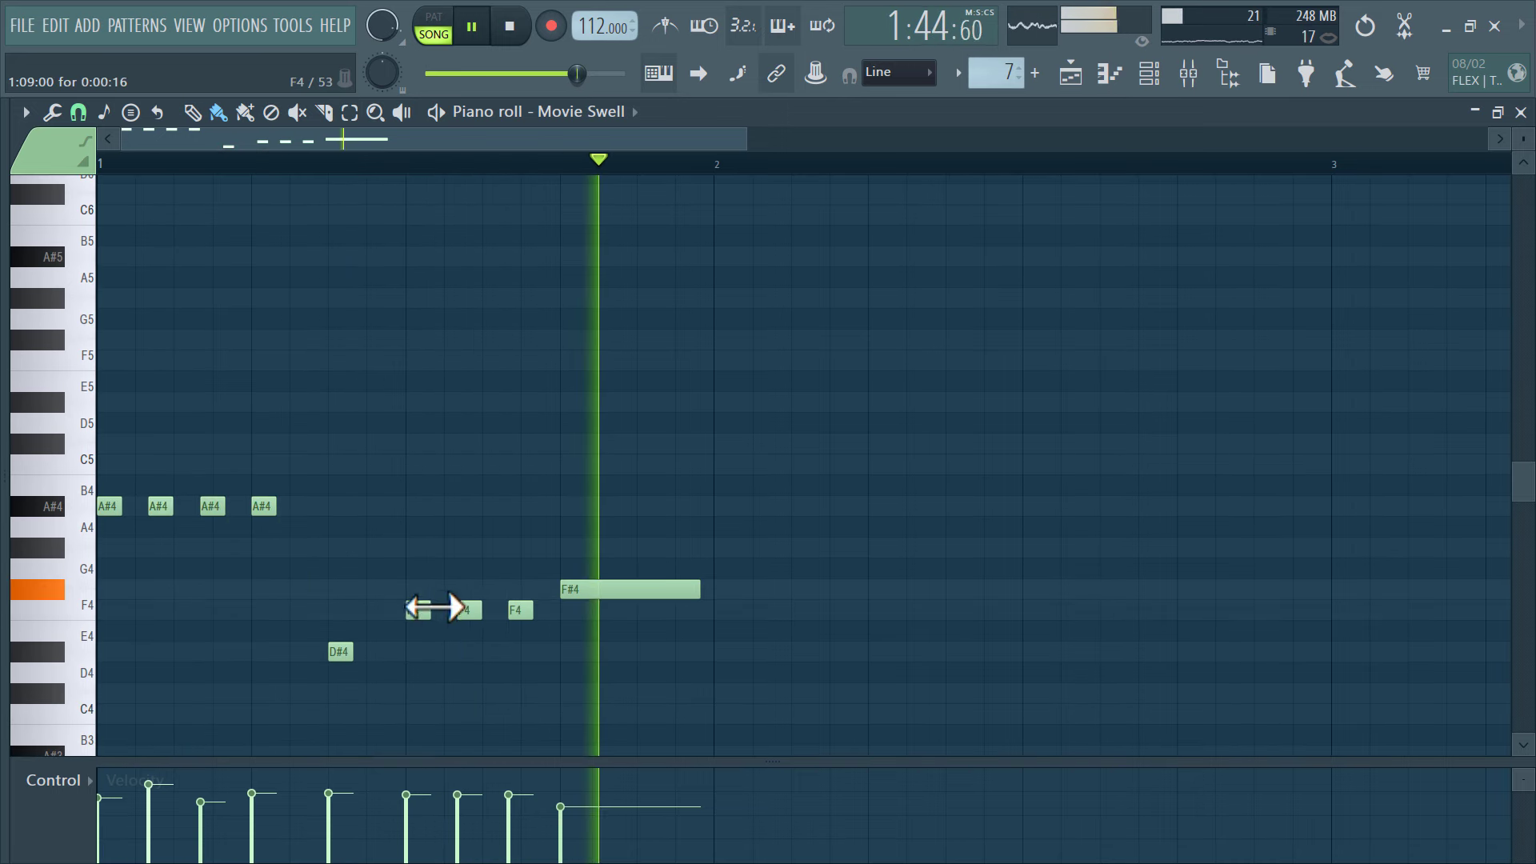
Select the D#4 and the first two F4 notes in bar 1 and raise them an octave to D#5 and F5
{"action": "left_click", "coordinate": [349, 111]}
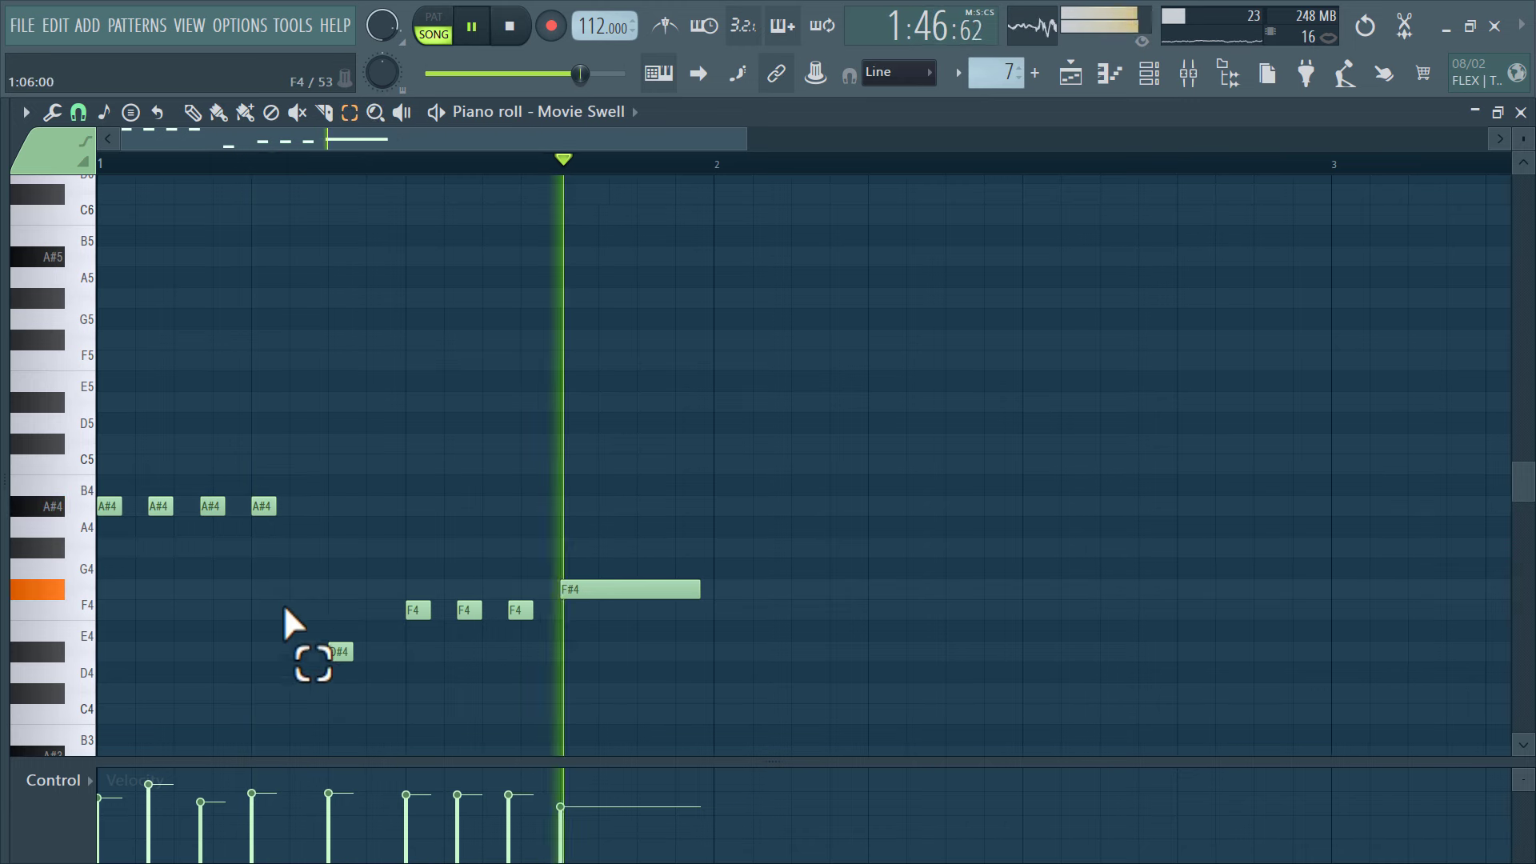
{"action": "left_click_drag", "start_coordinate": [284, 604], "coordinate": [483, 683]}
{"action": "key", "text": "ctrl+Up"}
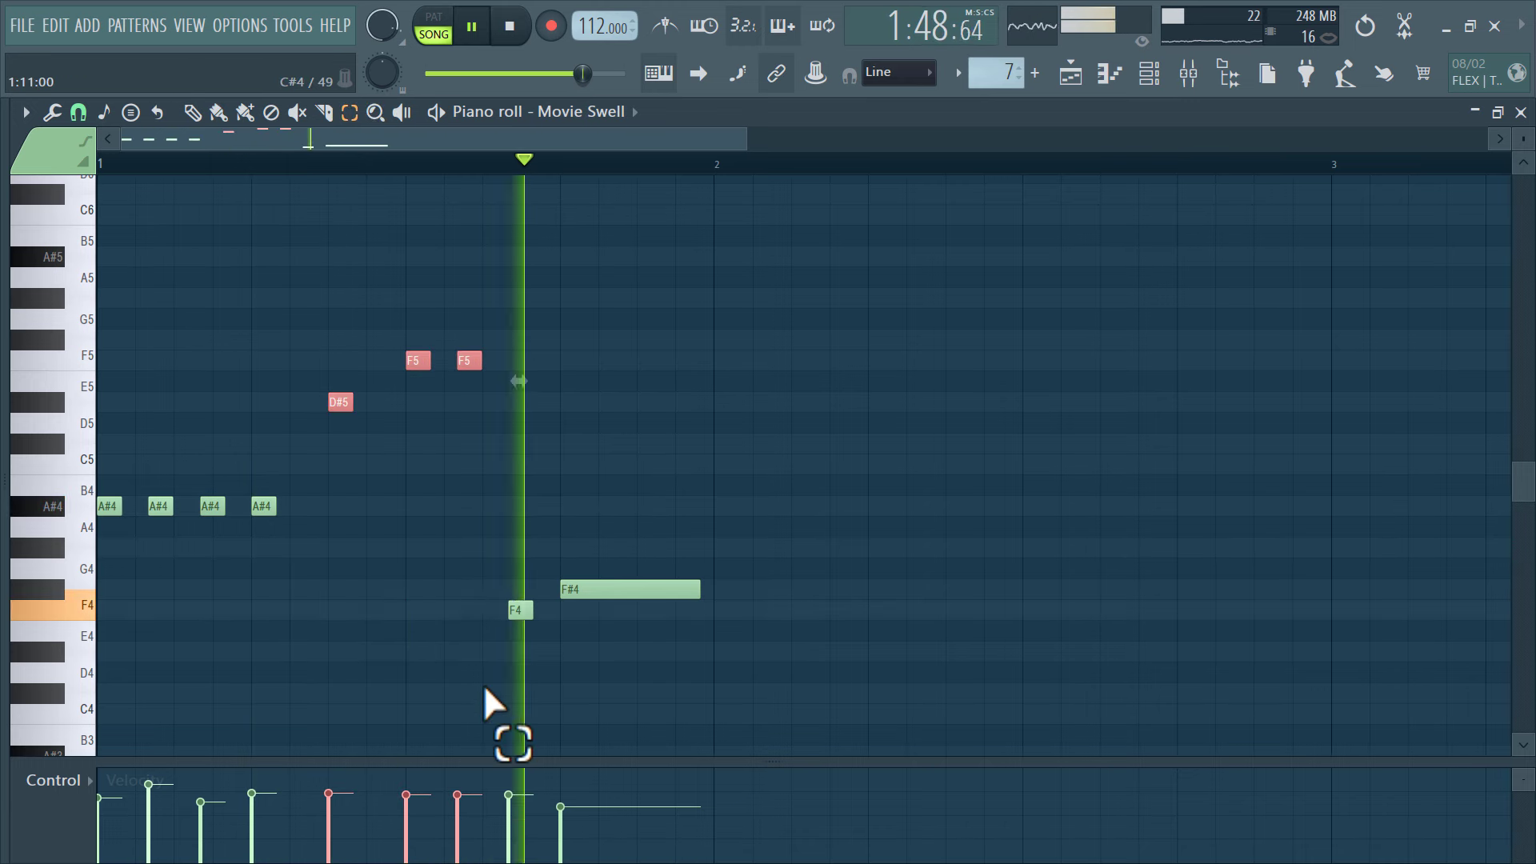
{"action": "left_click", "coordinate": [220, 117]}
{"action": "left_click", "coordinate": [962, 321]}
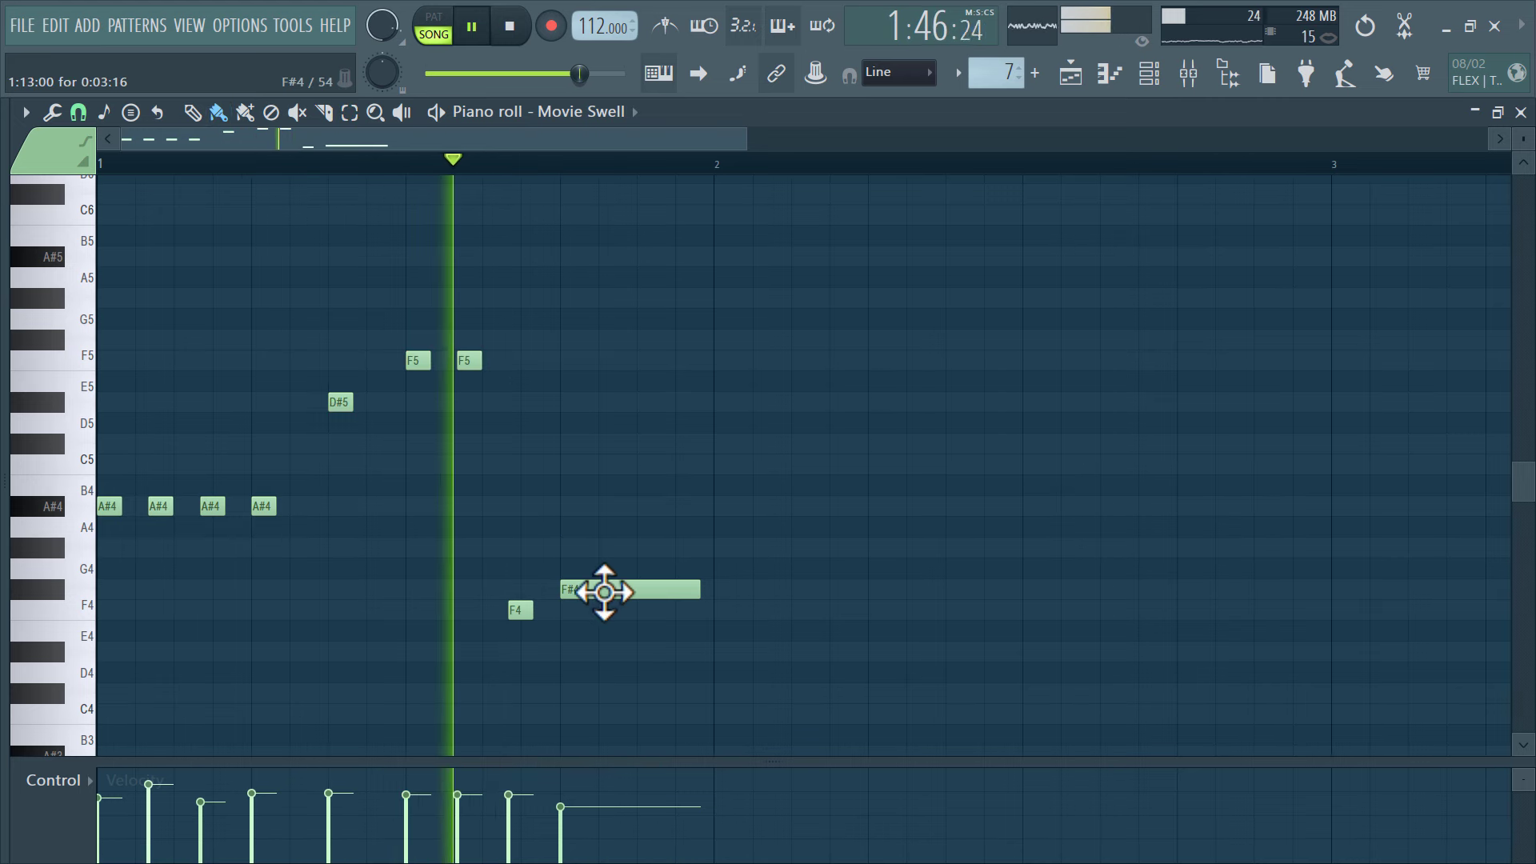
Move the long F#4 note up to F#5 and the remaining short F4 note up to D#5
{"action": "left_click_drag", "start_coordinate": [604, 592], "coordinate": [604, 333]}
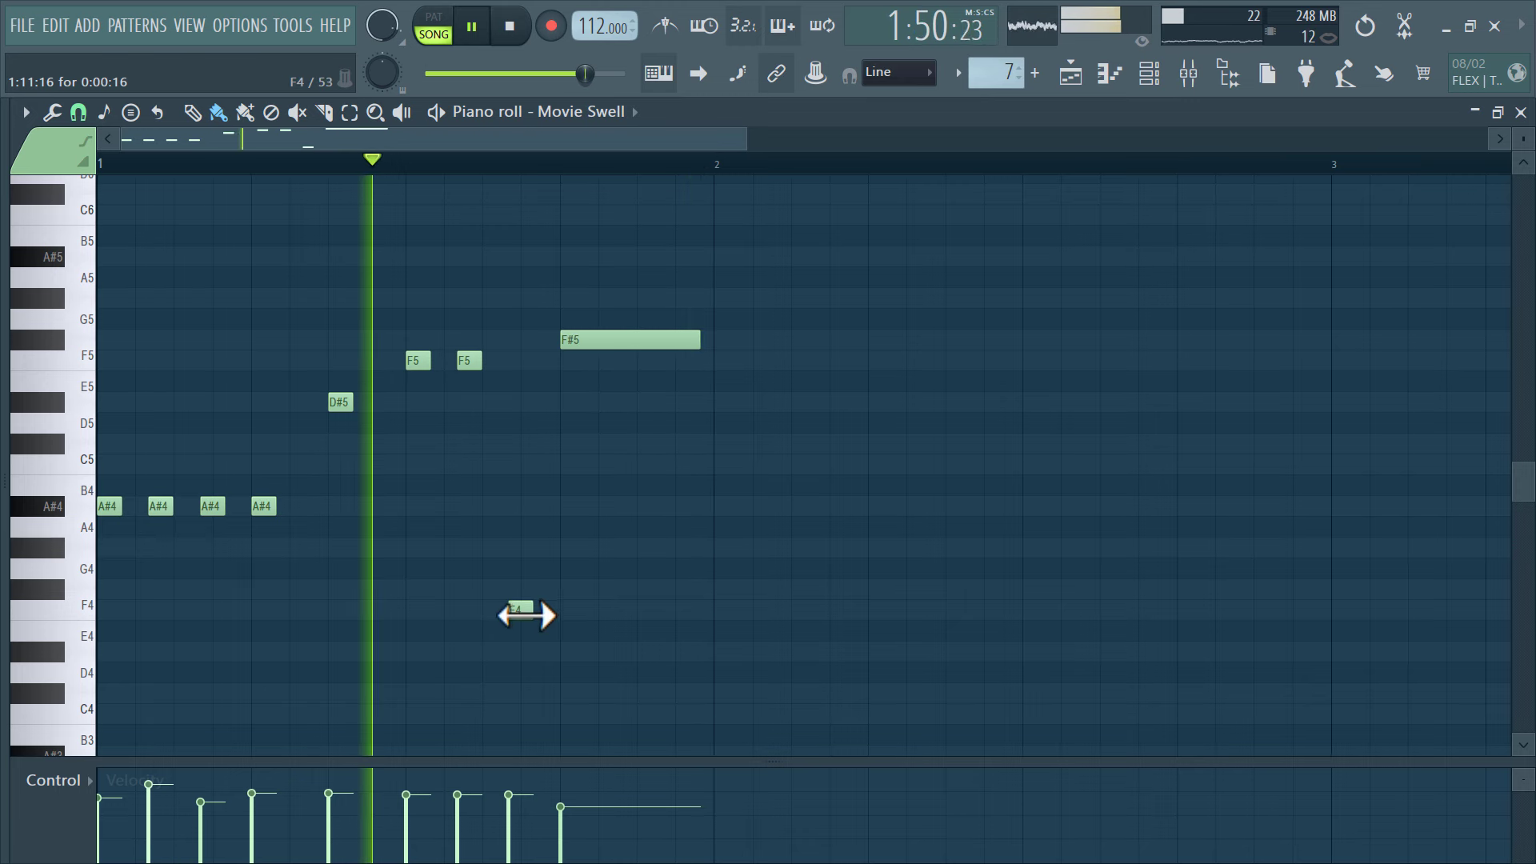
{"action": "left_click_drag", "start_coordinate": [526, 613], "coordinate": [521, 401]}
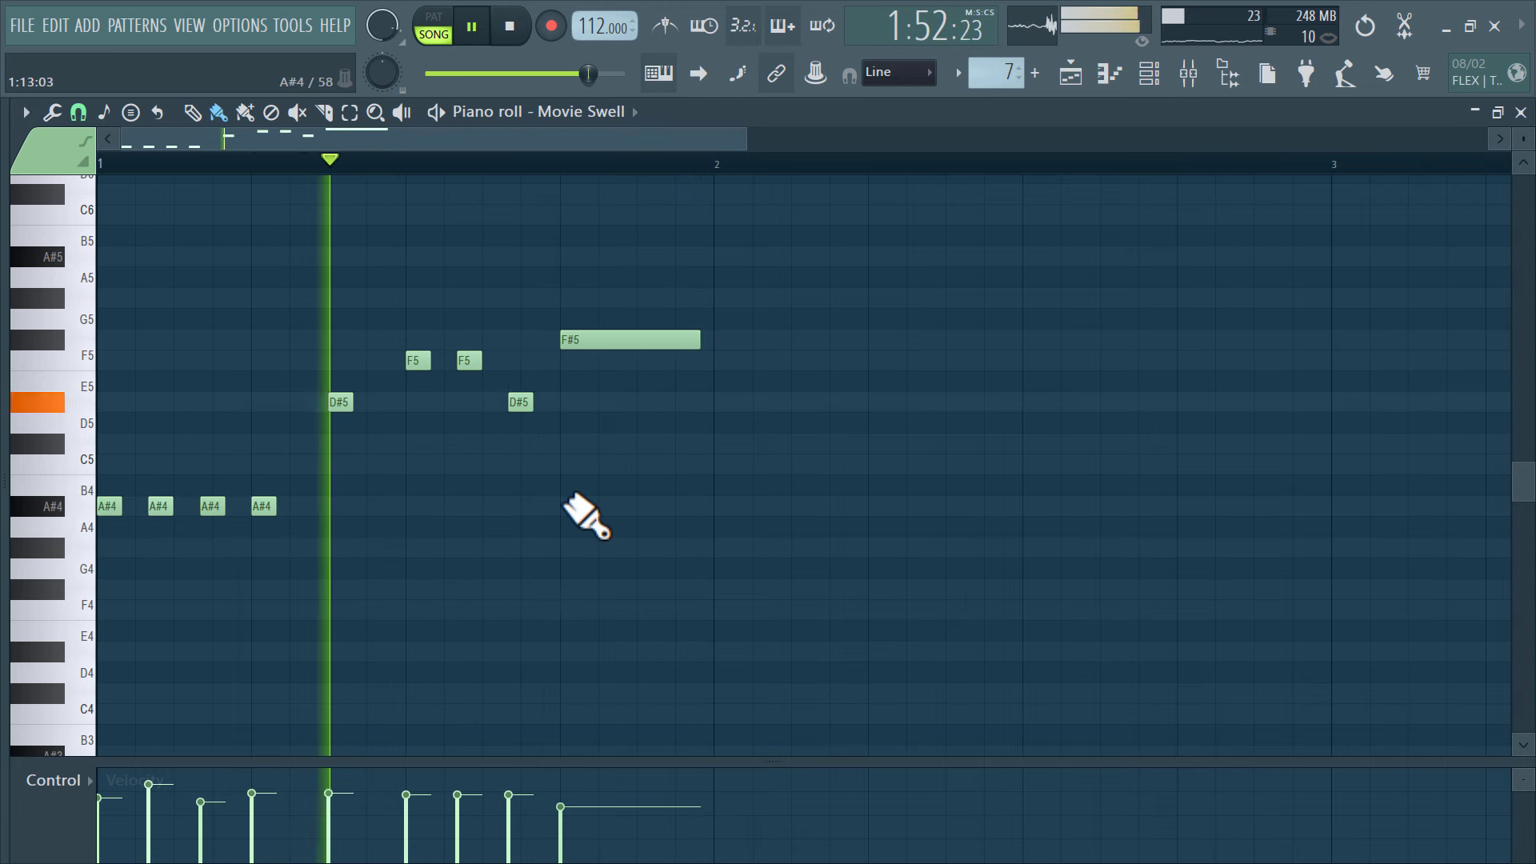
{"action": "scroll", "coordinate": [586, 516], "scroll_direction": "up", "scroll_amount": 3}
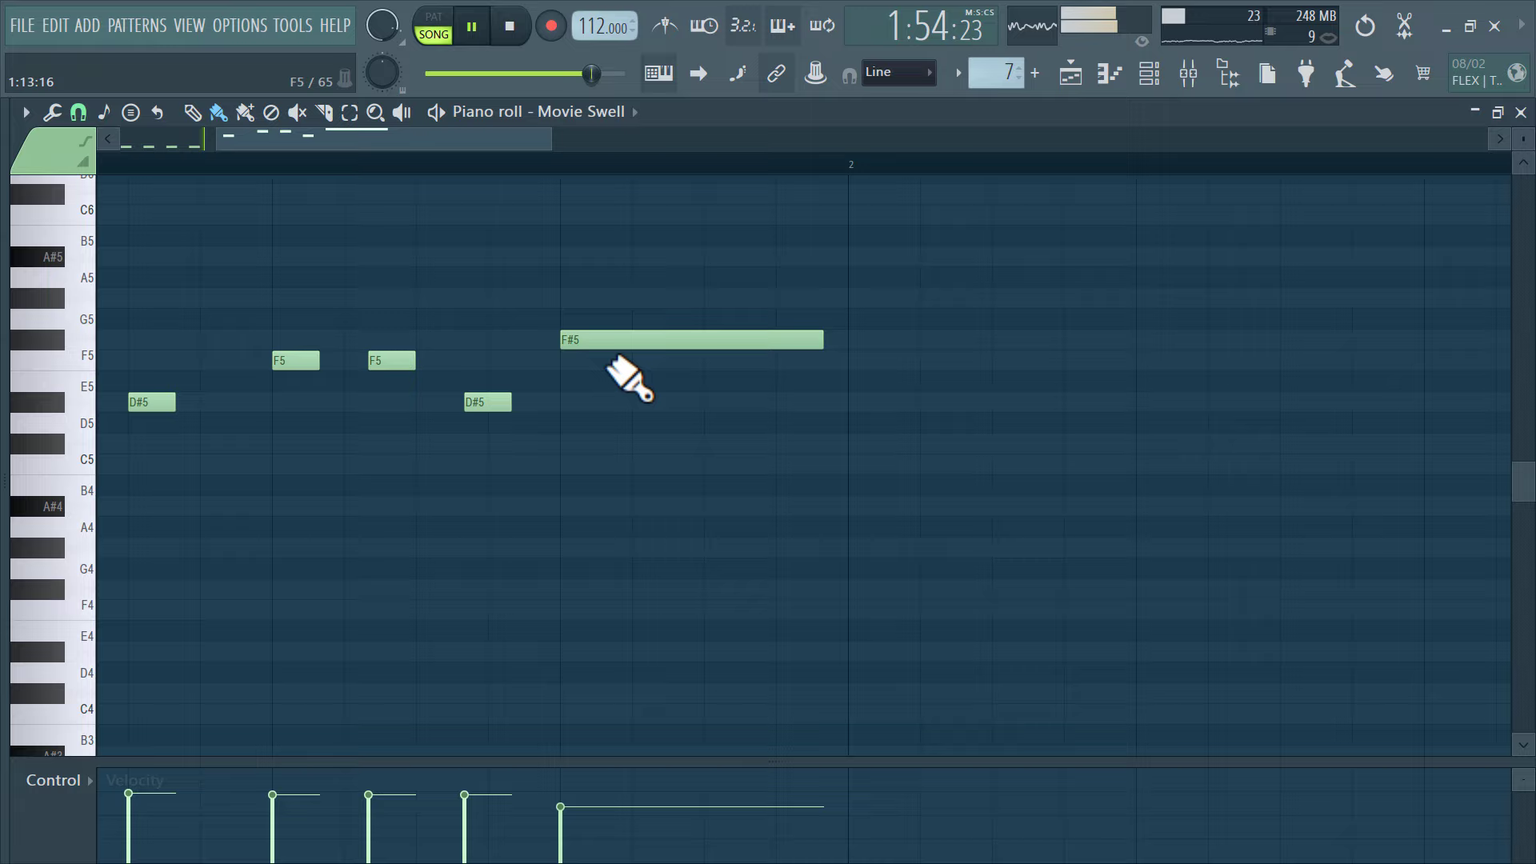
Return to the playlist and place an eight-bar Pattern 8 clip on Track 11 starting at bar 49
{"action": "left_click", "coordinate": [1188, 74]}
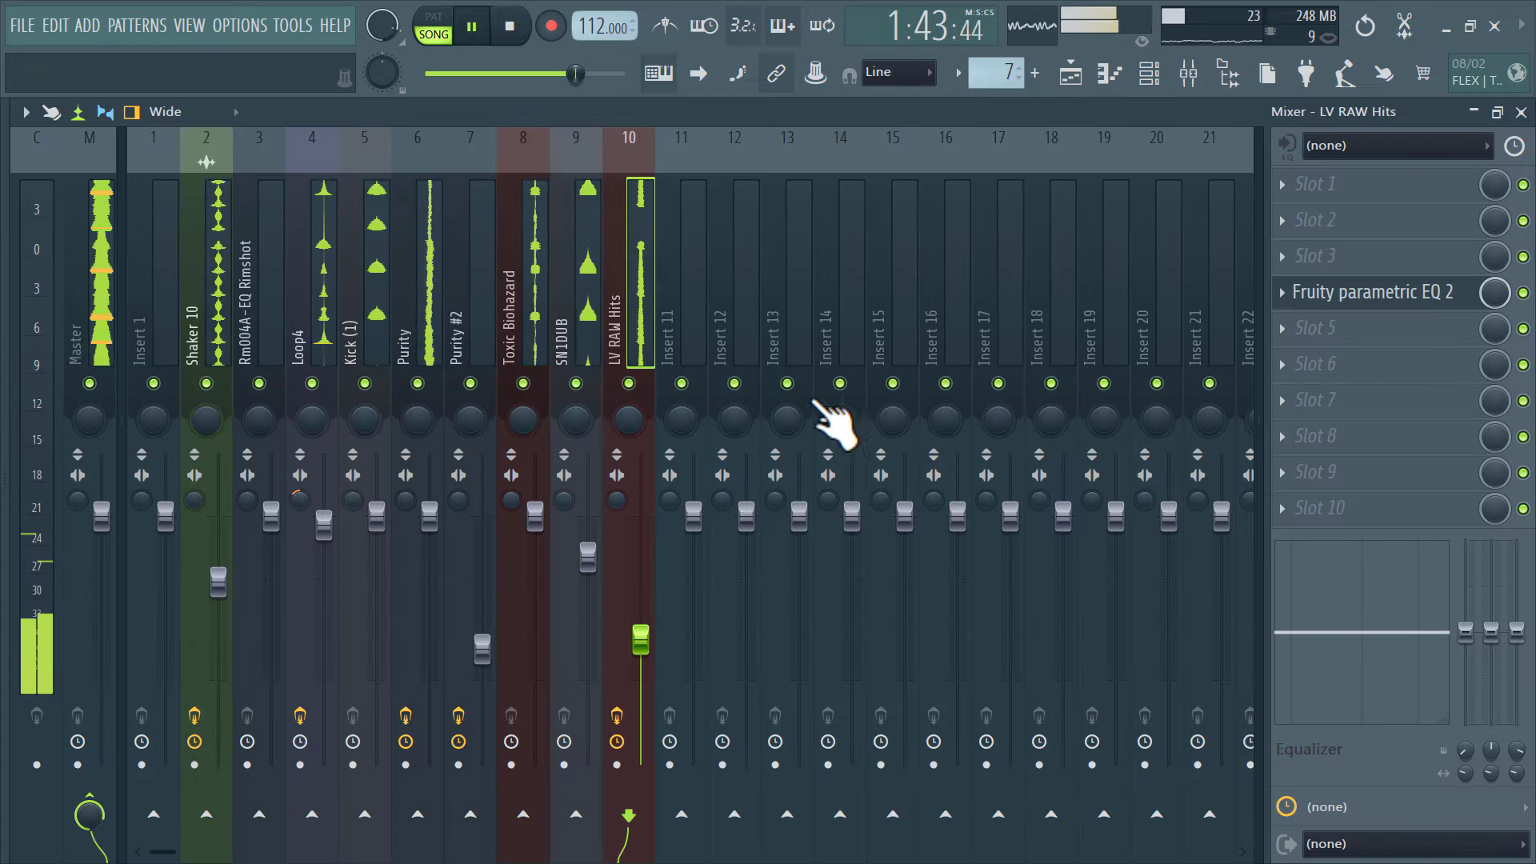
{"action": "left_click", "coordinate": [1070, 74]}
{"action": "scroll", "coordinate": [1040, 496], "scroll_direction": "down", "scroll_amount": 2}
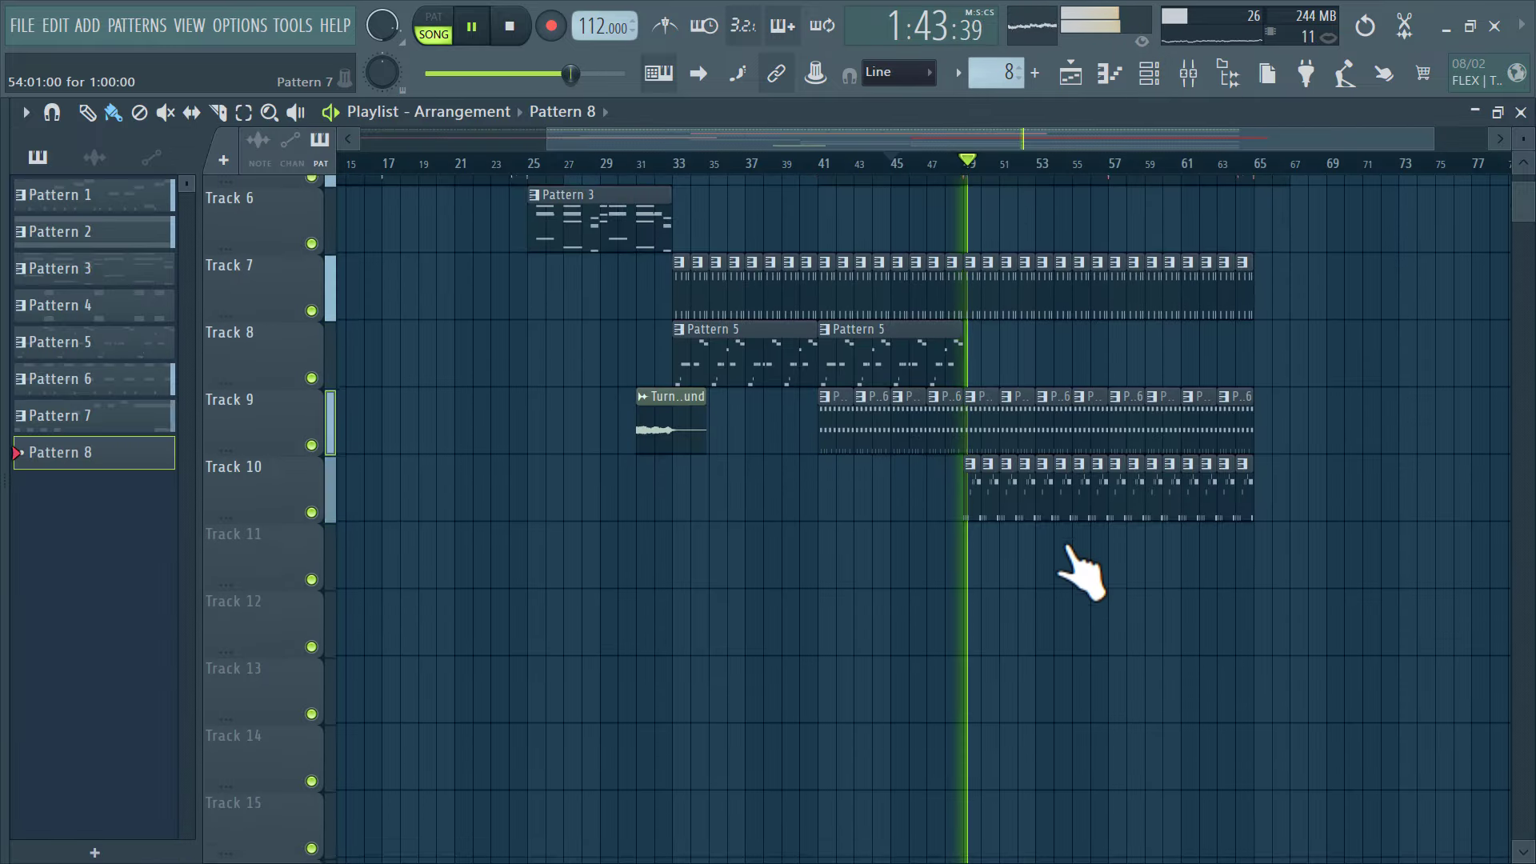
{"action": "left_click_drag", "start_coordinate": [983, 554], "coordinate": [1109, 568]}
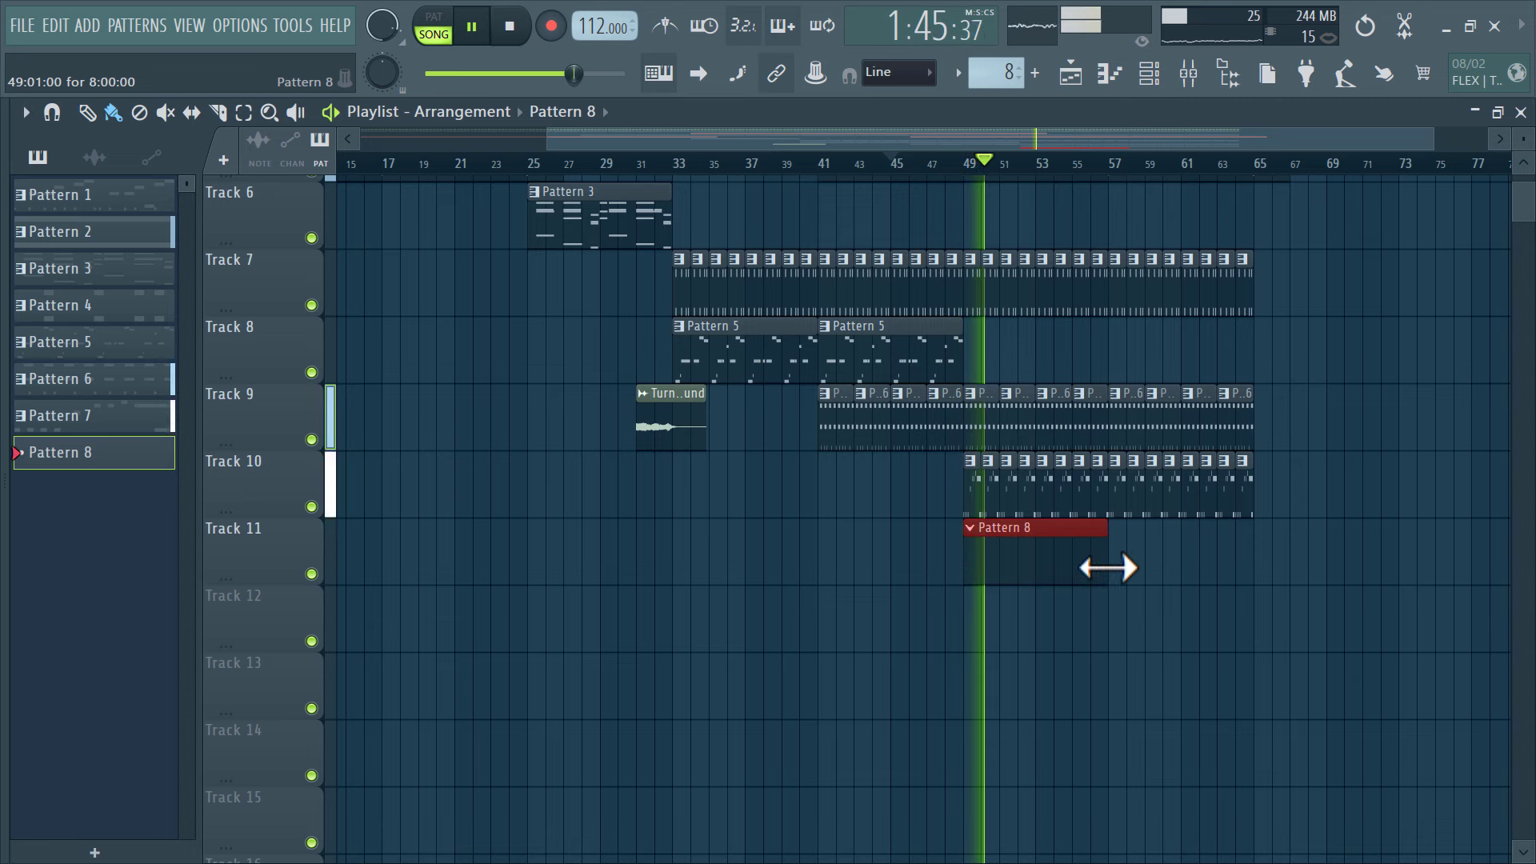
Add a Fruity DX10 channel from the channel rack and load its eFlute preset
{"action": "key", "text": "F6"}
{"action": "left_click", "coordinate": [547, 290]}
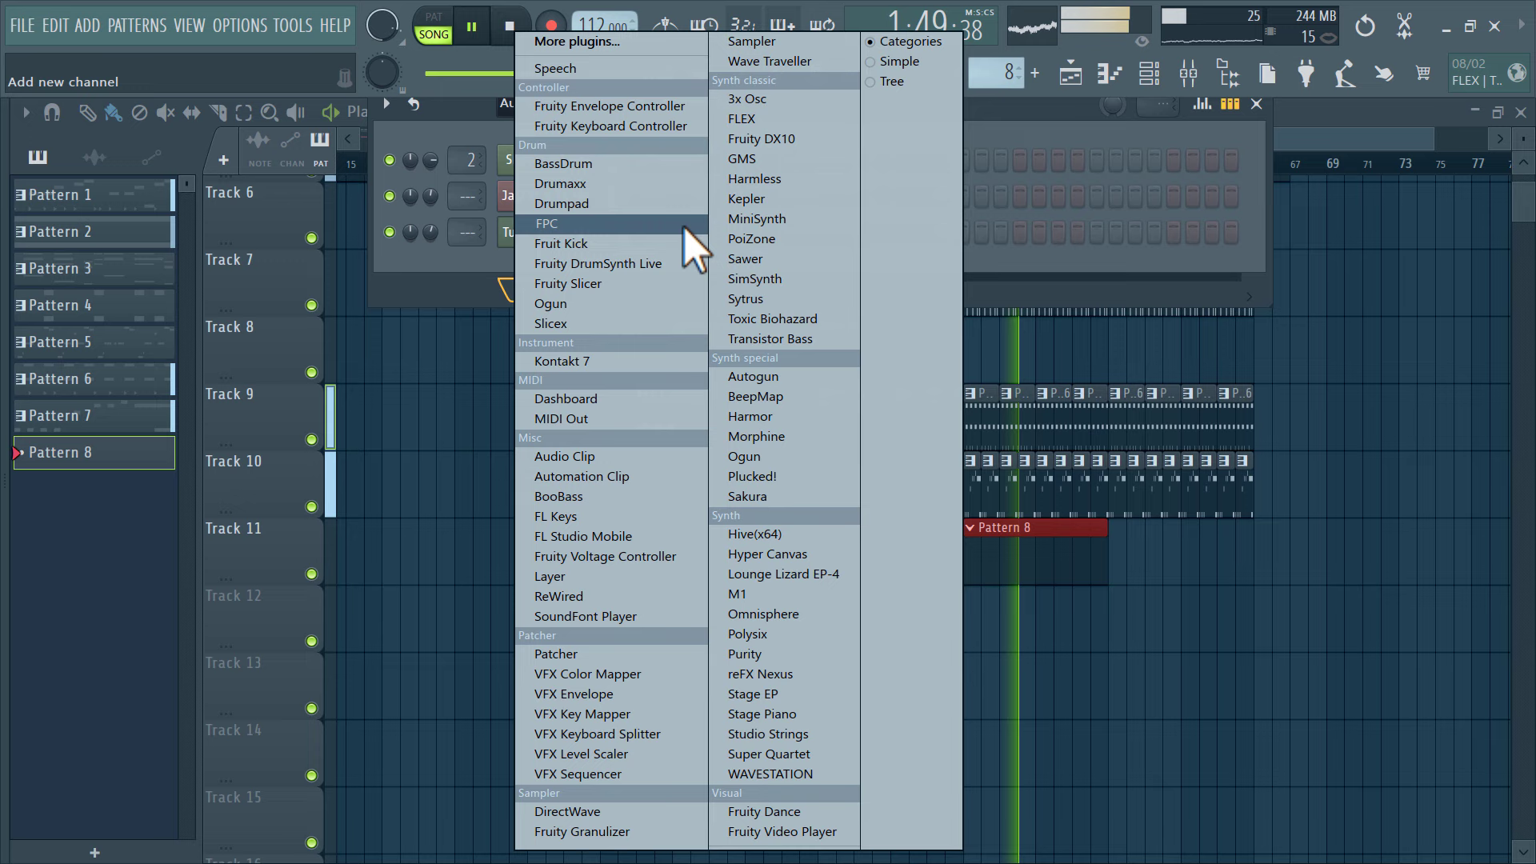
{"action": "left_click", "coordinate": [805, 138]}
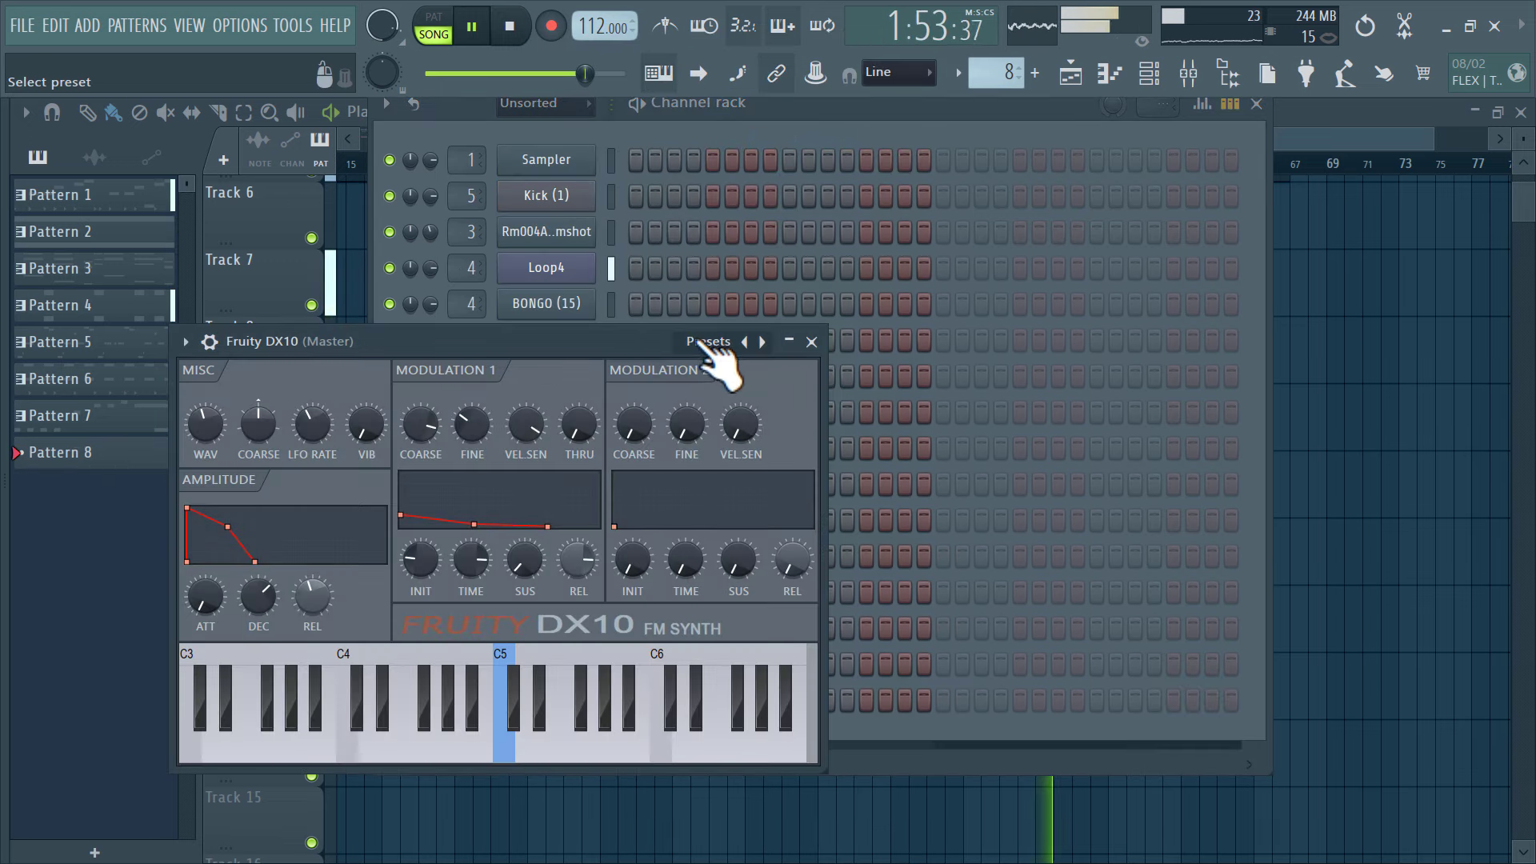
{"action": "left_click", "coordinate": [703, 343]}
{"action": "left_click", "coordinate": [768, 262]}
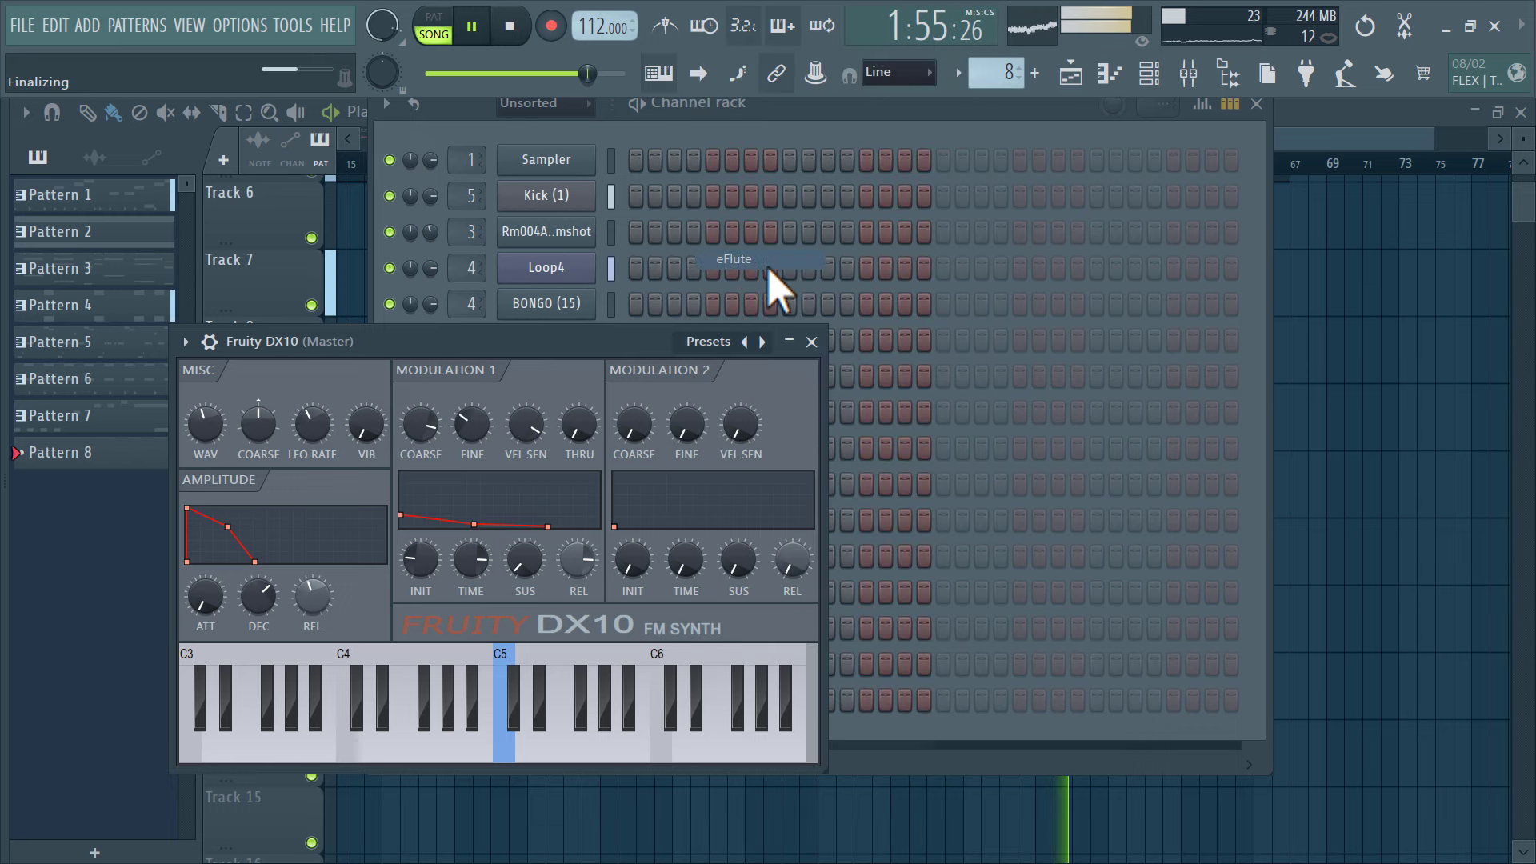
Record an eFlute melody live into the Pattern 8 clip on Track 11 from bar 49 to bar 57
{"action": "key", "text": "F5"}
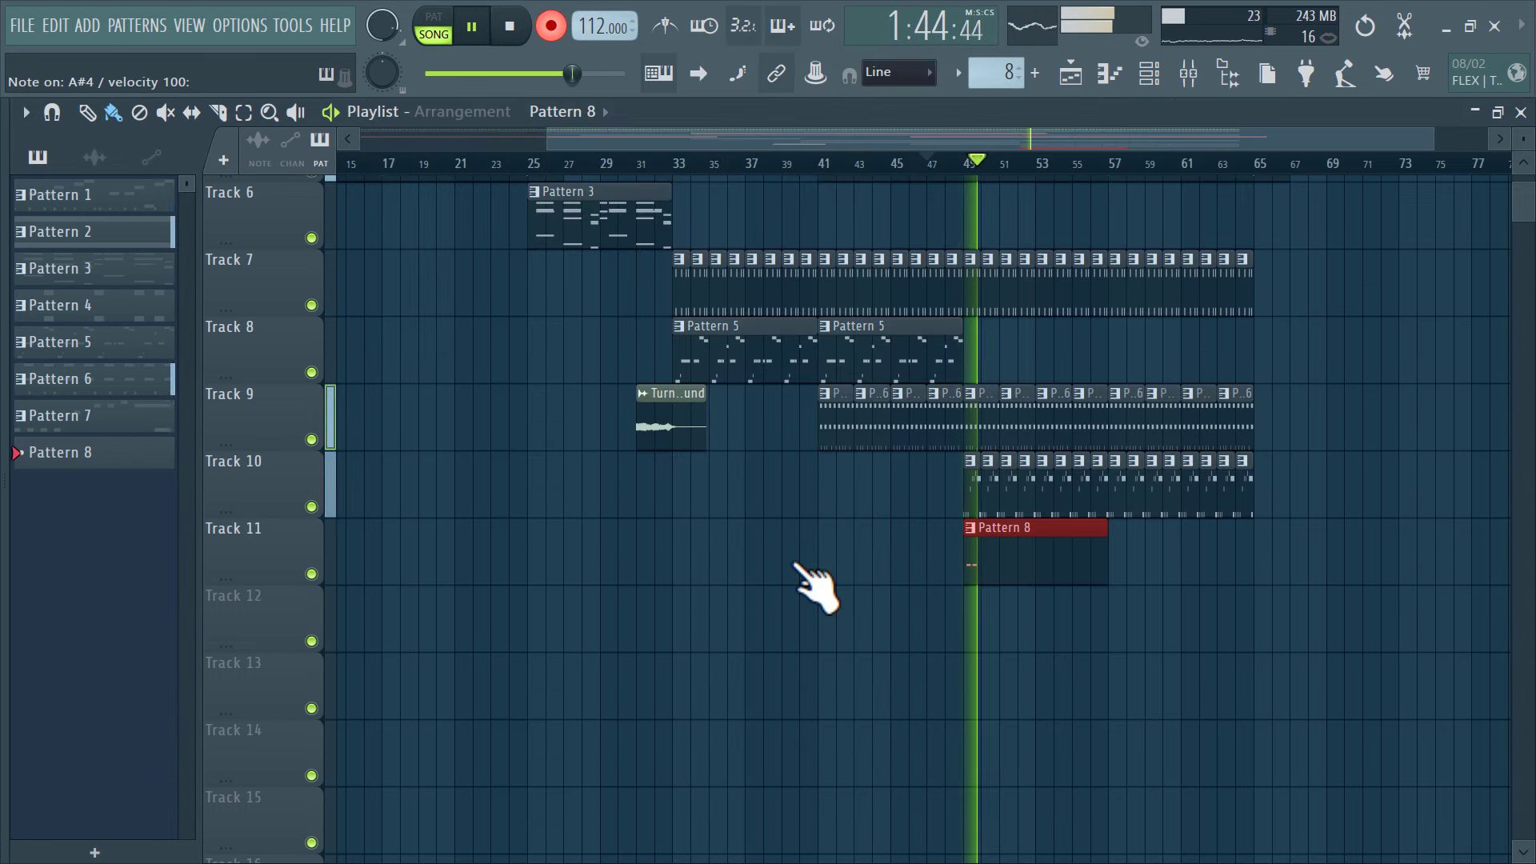
{"action": "key", "text": "3"}
{"action": "key", "text": "j"}
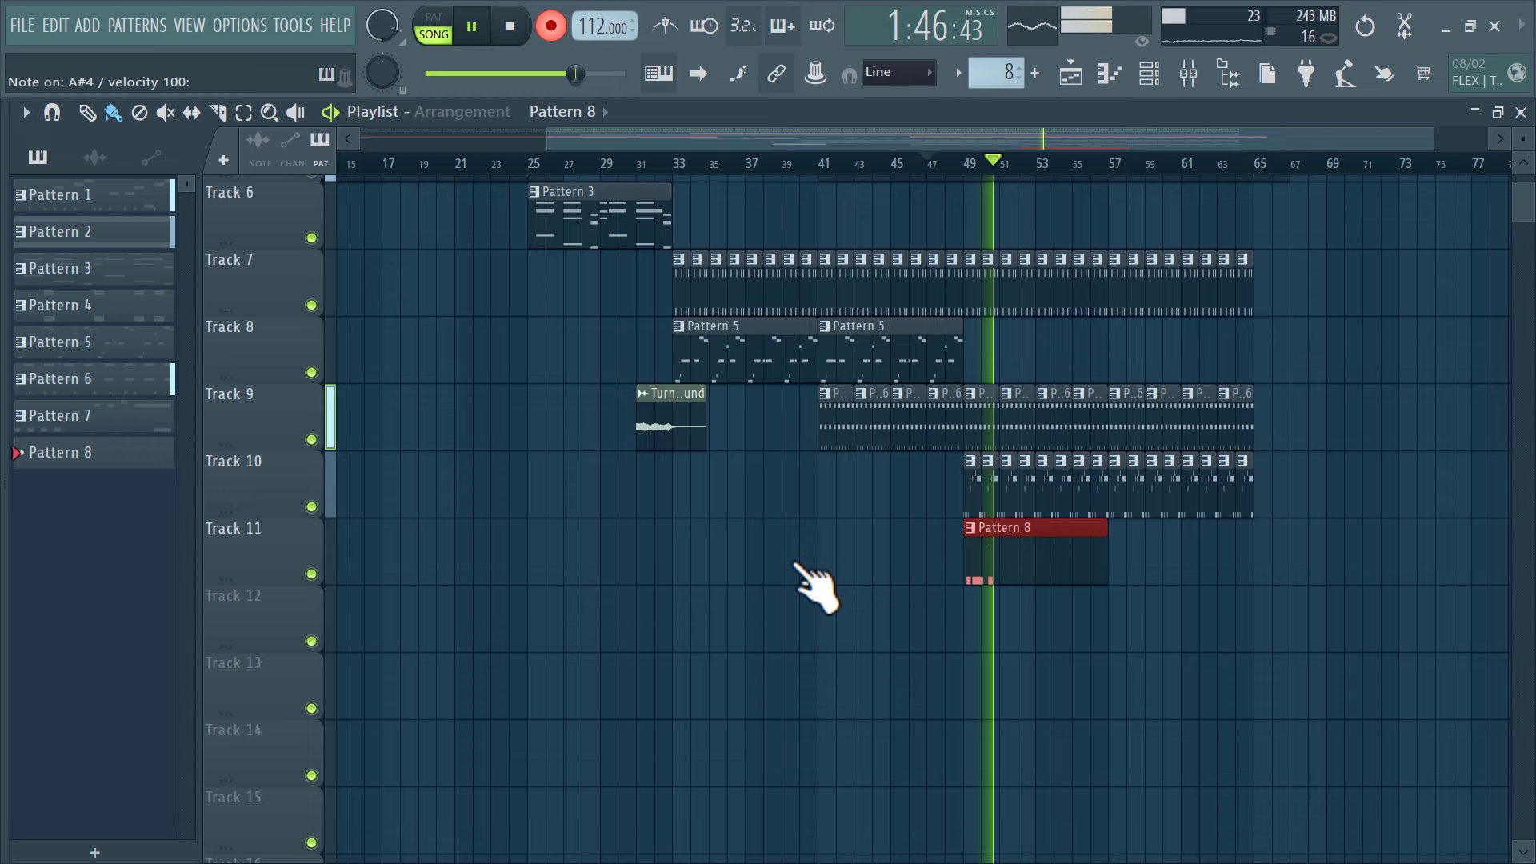
{"action": "key", "text": "j"}
{"action": "key", "text": "j"}
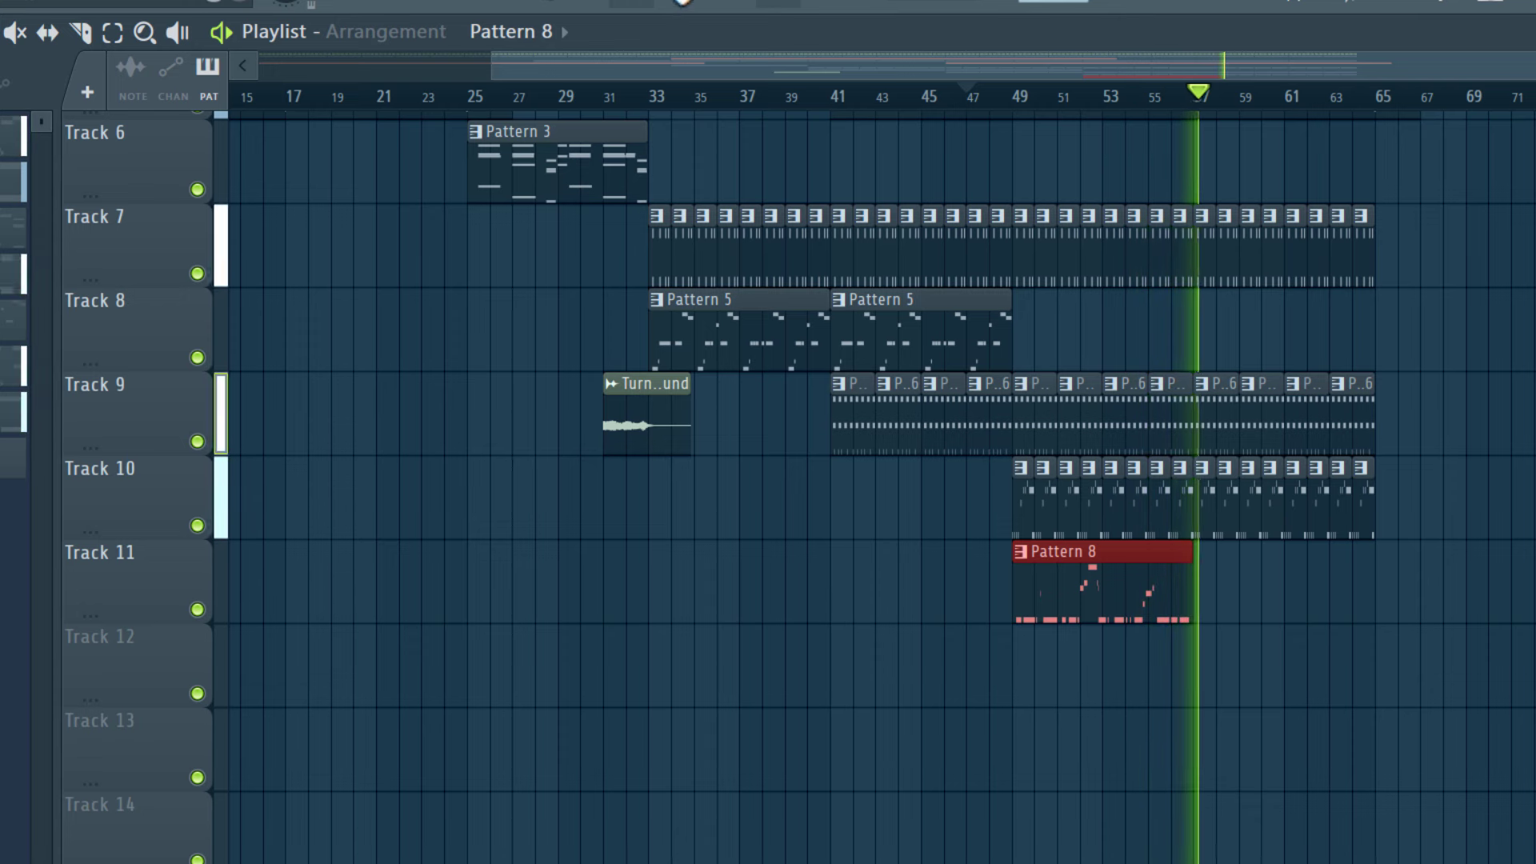
Add a short F3 note at the end of bar 8 in the recorded eFlute part and restart song playback near bar 46
{"action": "double_click", "coordinate": [1121, 577]}
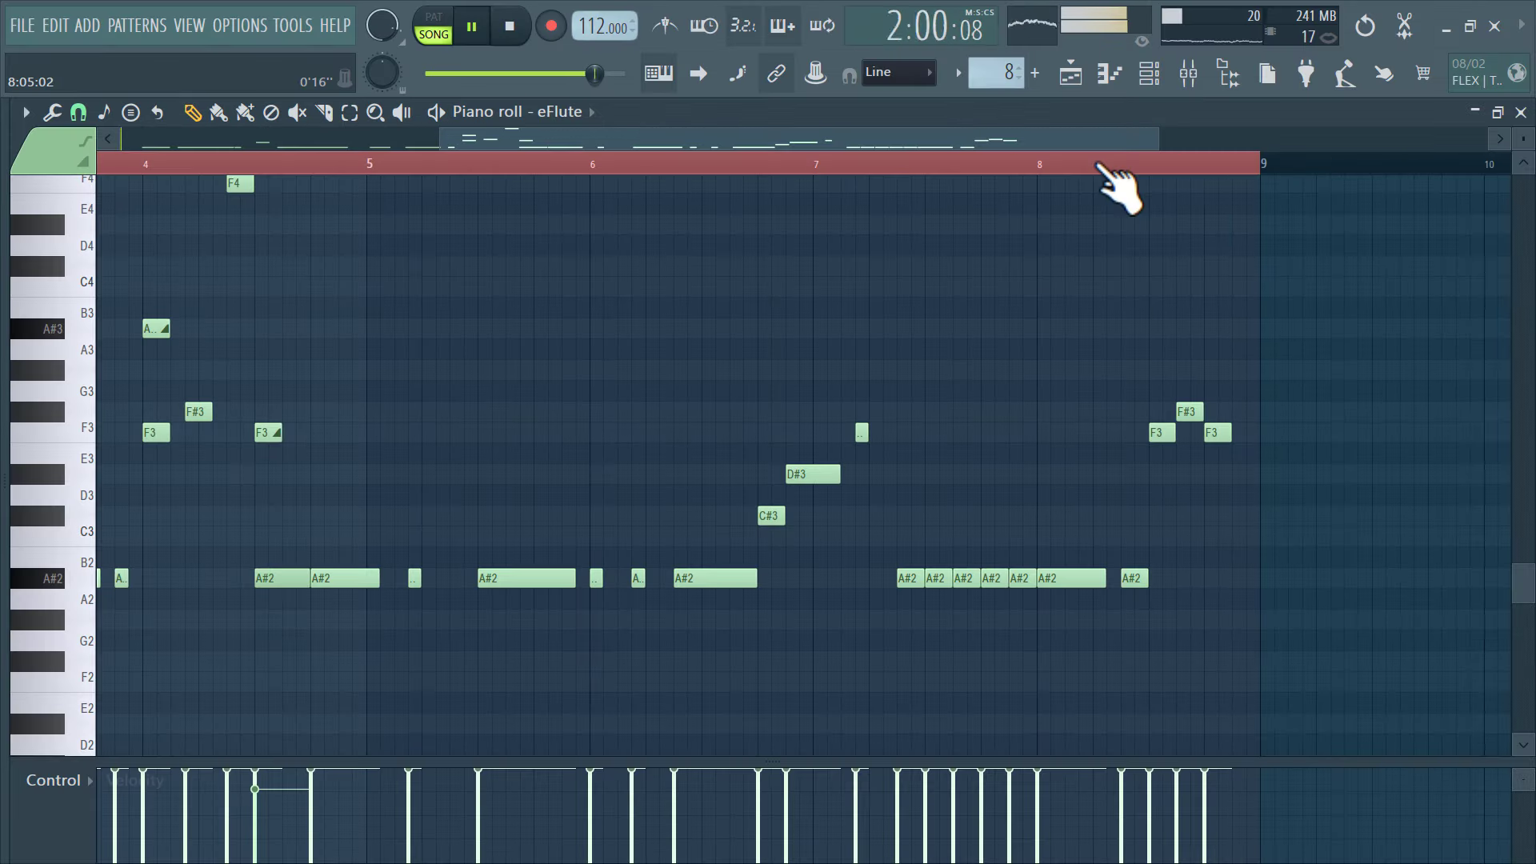
{"action": "left_click", "coordinate": [1109, 164]}
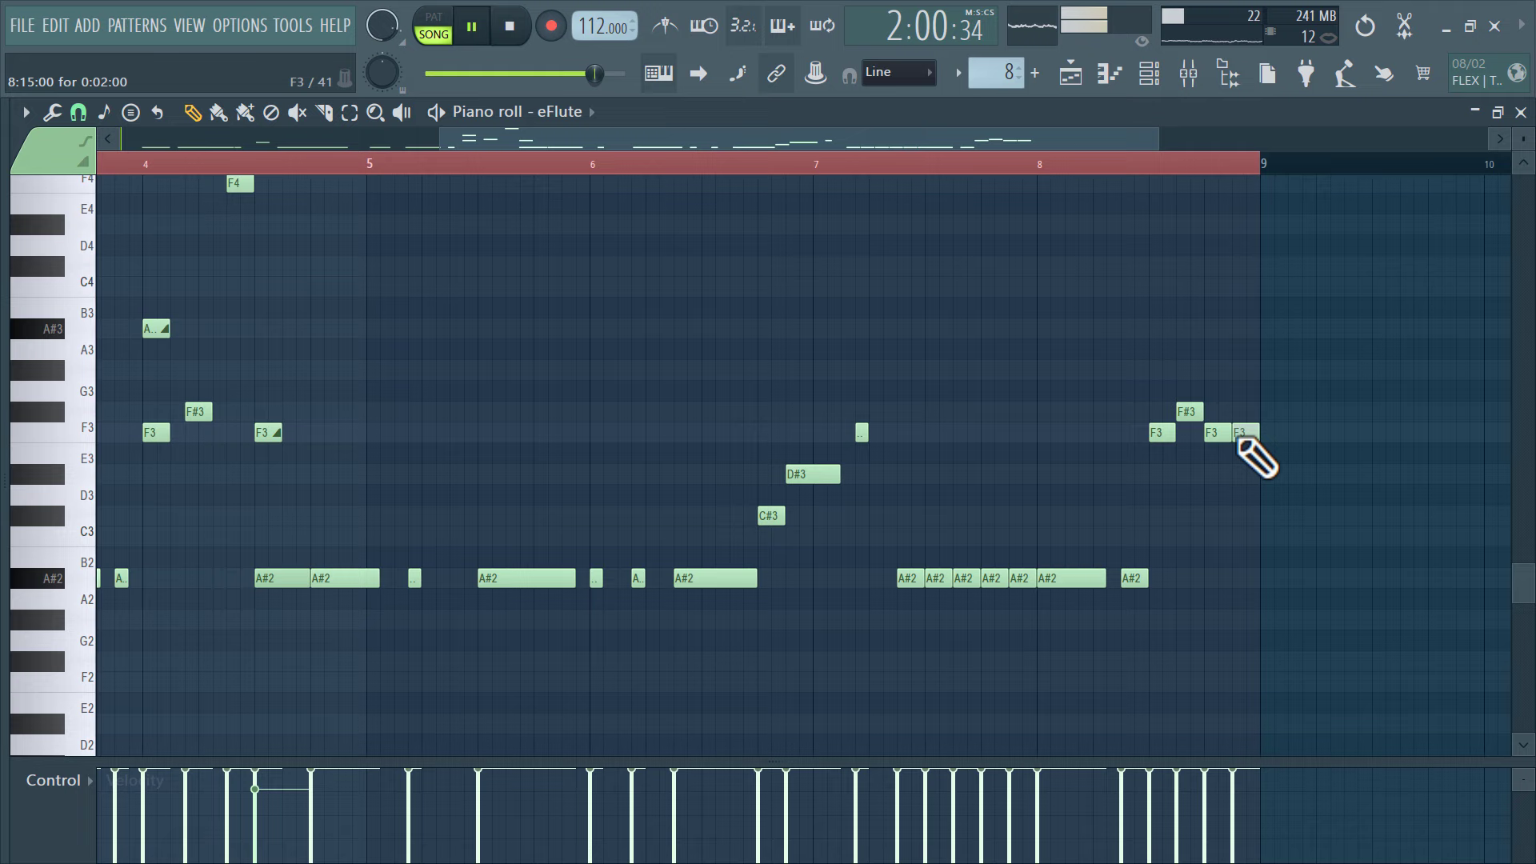
{"action": "left_click", "coordinate": [1073, 78]}
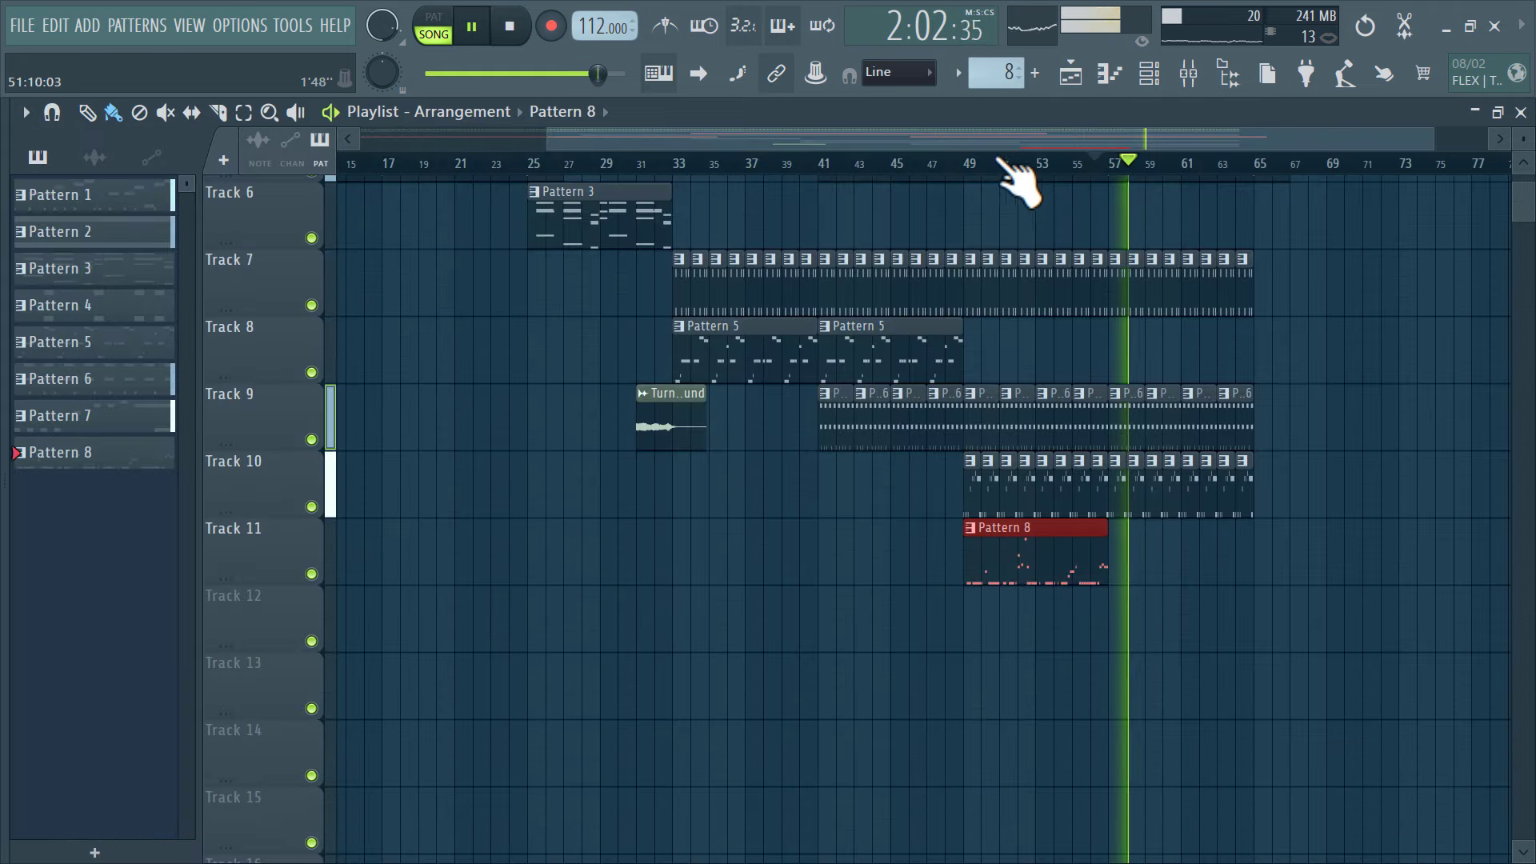
{"action": "left_click", "coordinate": [920, 164]}
Reopen the Pattern 8 notes, go to the channel rack and copy the eFlute channel's notes
{"action": "double_click", "coordinate": [1025, 556]}
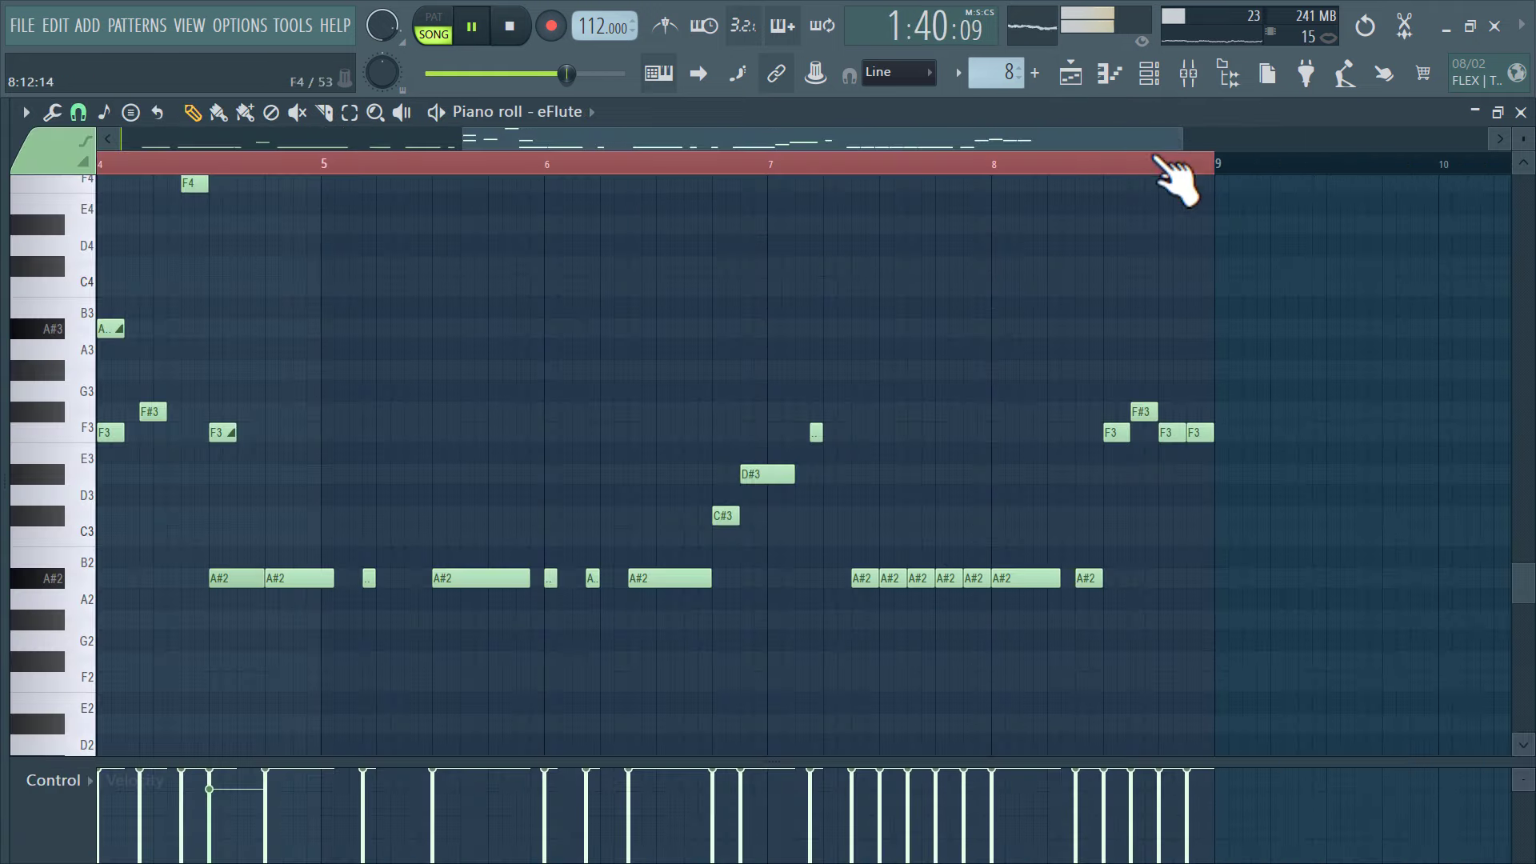
{"action": "left_click", "coordinate": [1150, 73]}
{"action": "left_click", "coordinate": [1150, 73]}
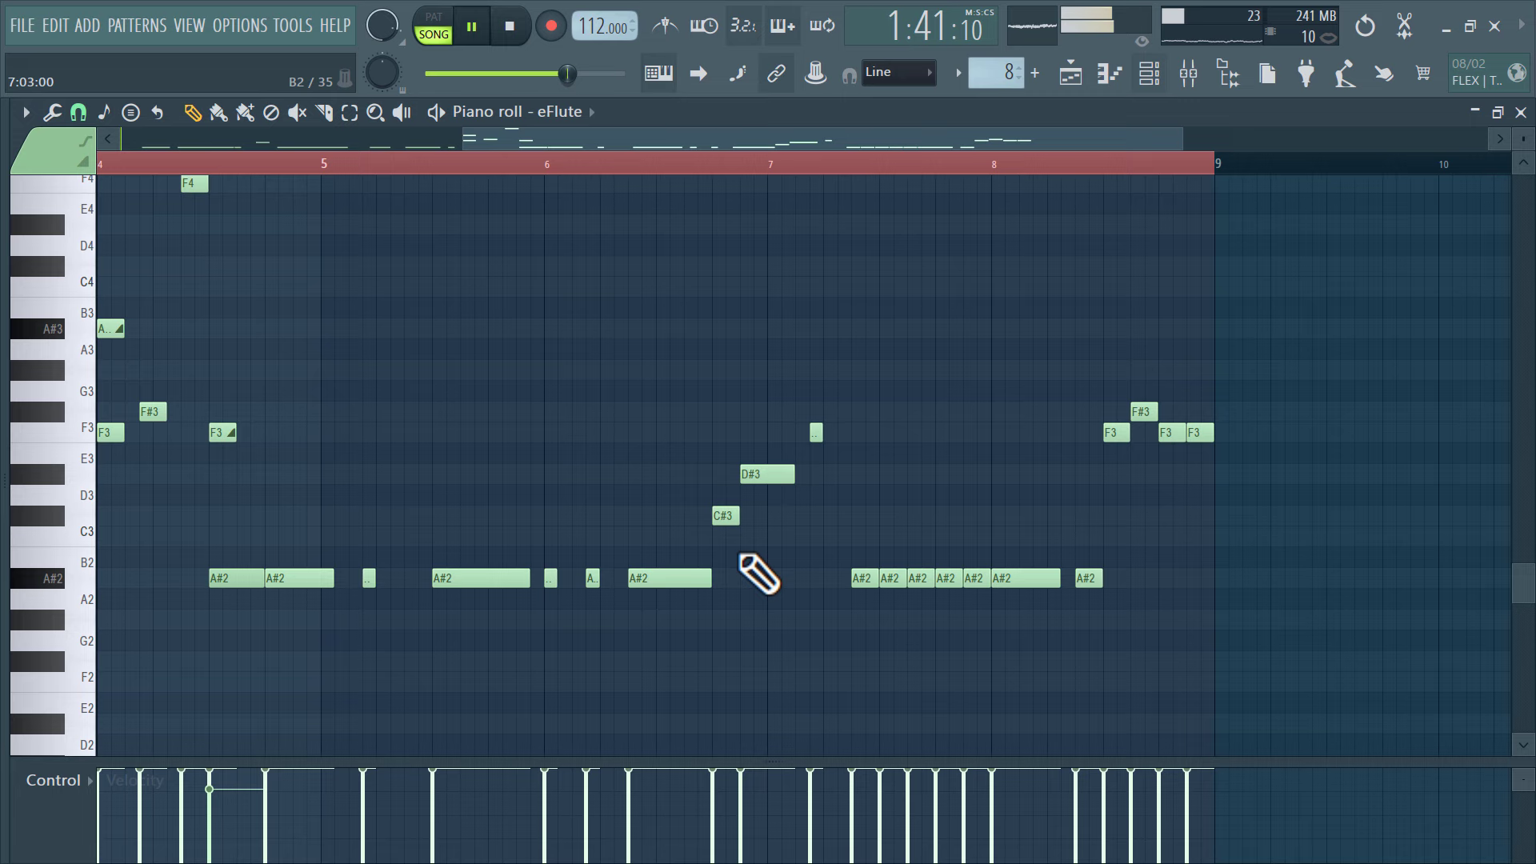
{"action": "left_click", "coordinate": [1150, 73]}
{"action": "right_click", "coordinate": [547, 701]}
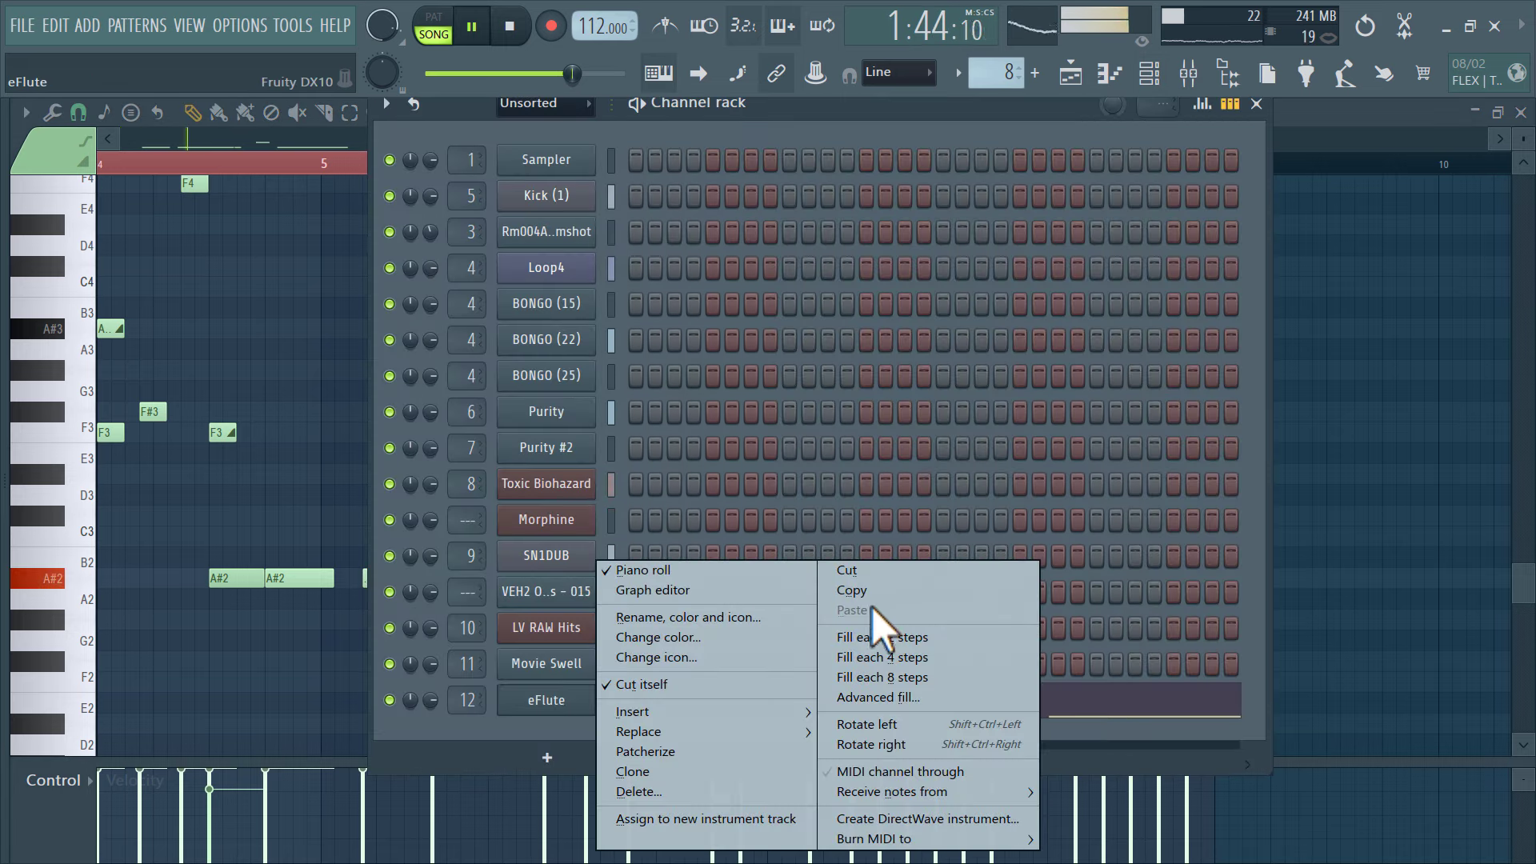
{"action": "left_click", "coordinate": [886, 591]}
Add a Sytrus channel, load its Perc 2 bass preset and close the instrument window
{"action": "left_click", "coordinate": [550, 756]}
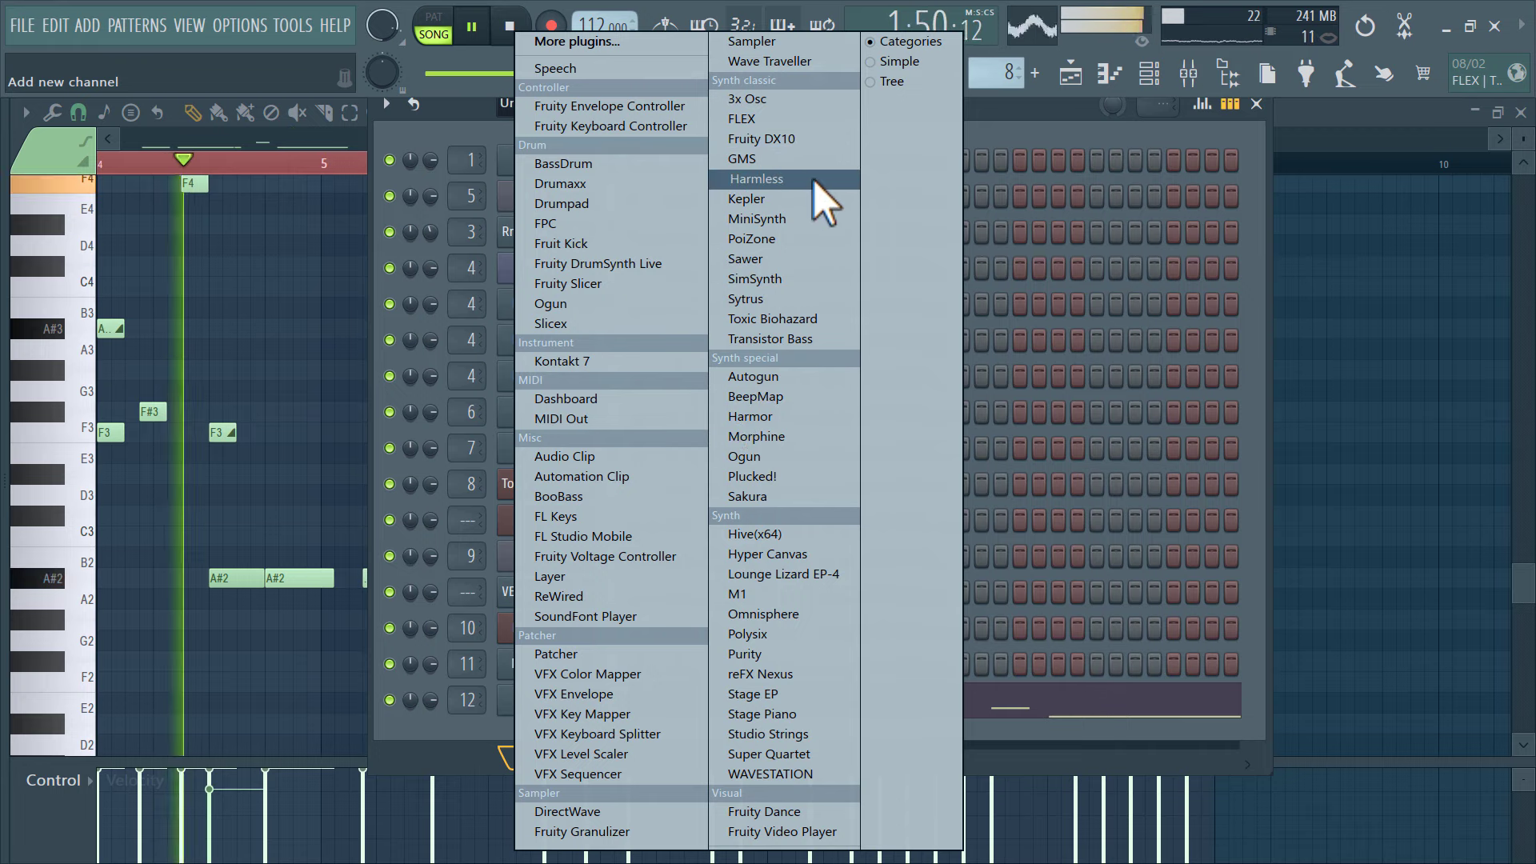
{"action": "left_click", "coordinate": [785, 298]}
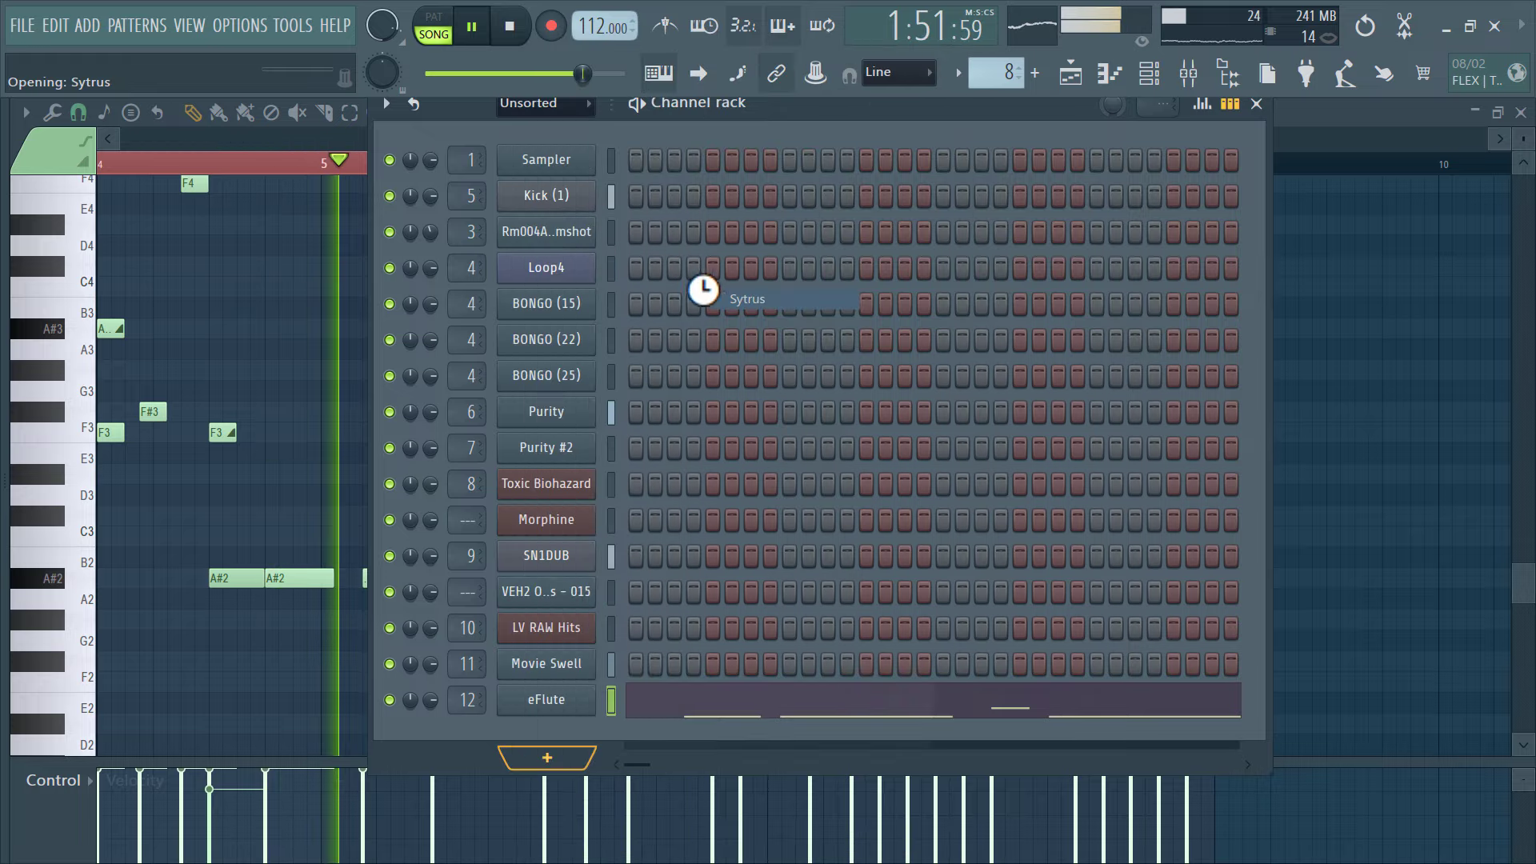
{"action": "left_click", "coordinate": [1117, 373]}
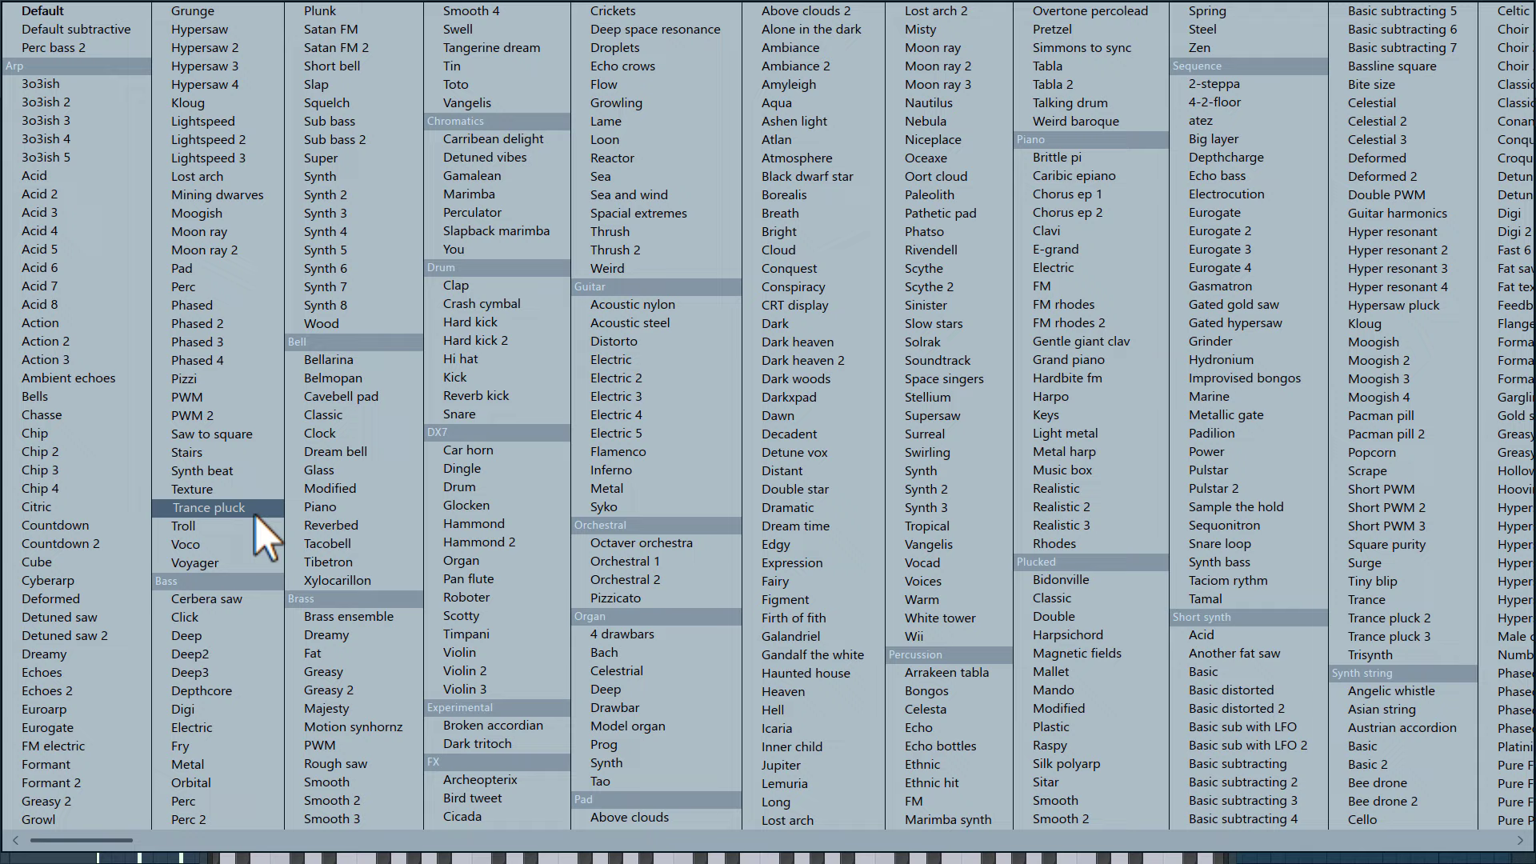
{"action": "left_click", "coordinate": [223, 816]}
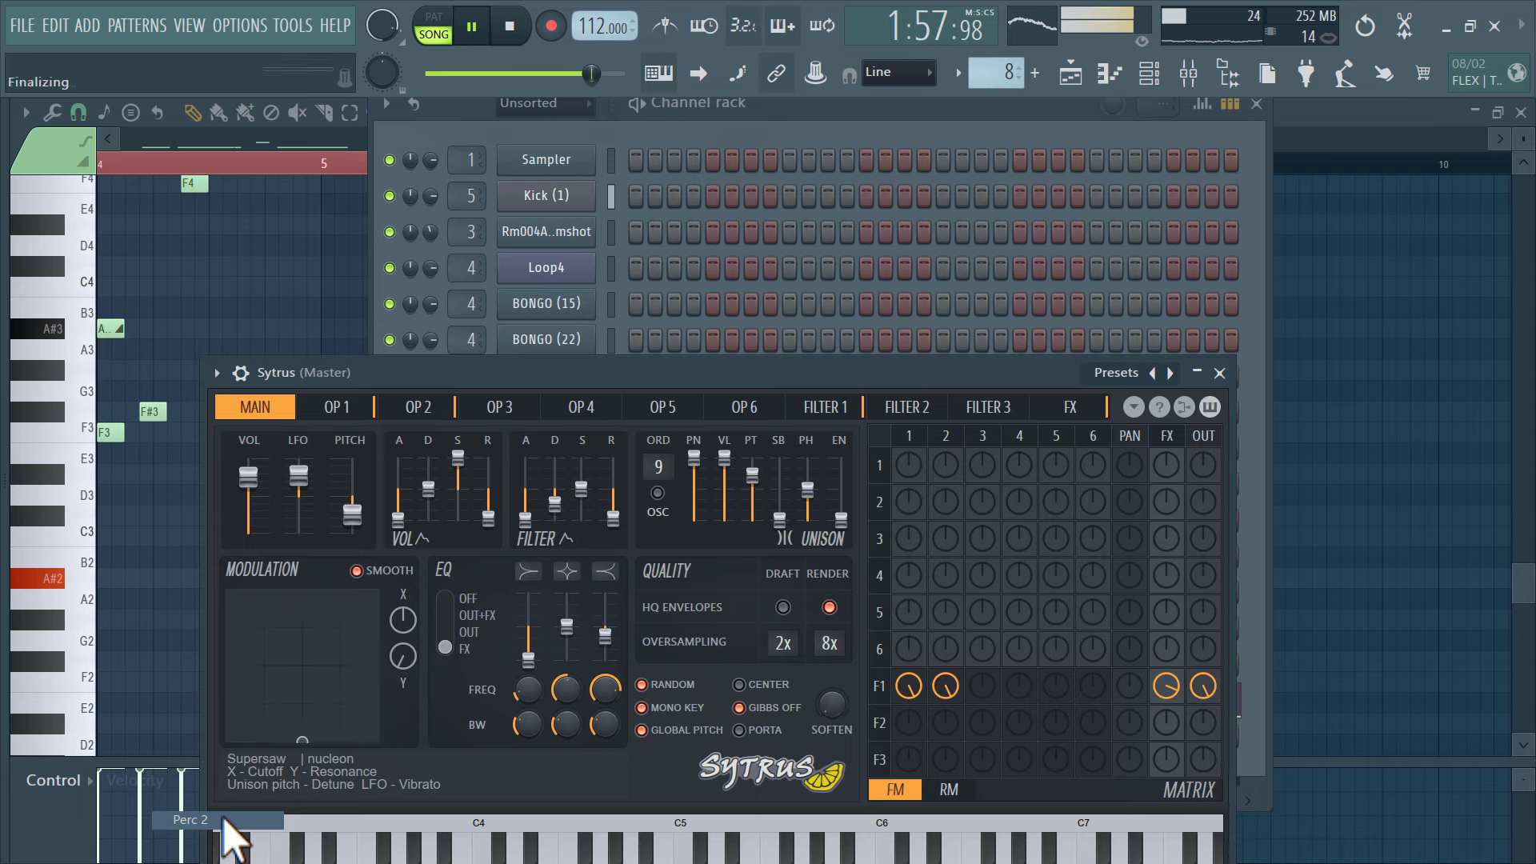
{"action": "left_click", "coordinate": [1219, 373]}
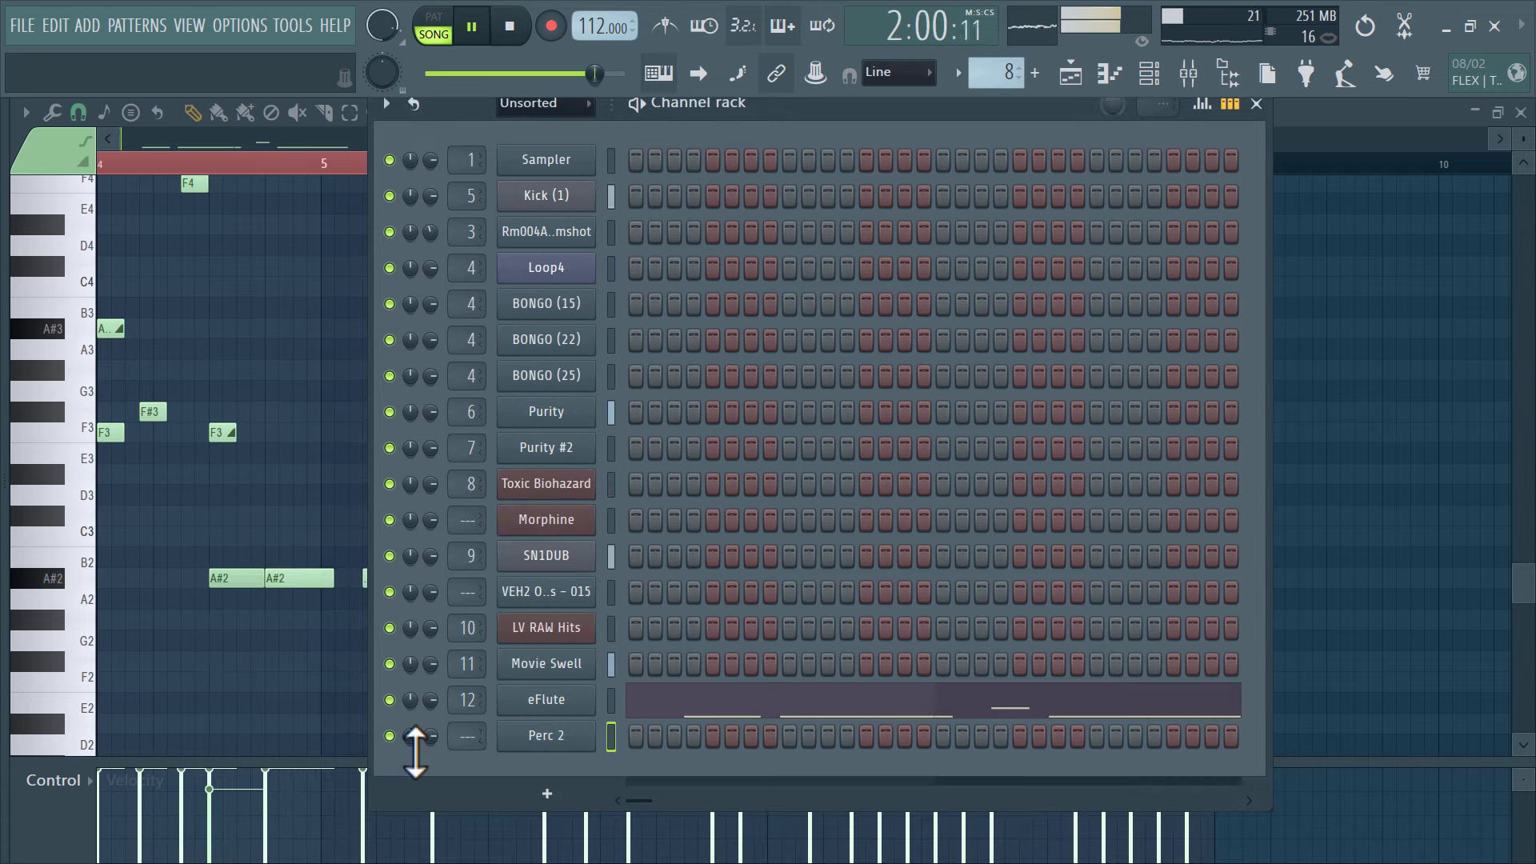
Paste the copied eFlute notes into the Perc 2 channel and open its piano roll
{"action": "right_click", "coordinate": [549, 740]}
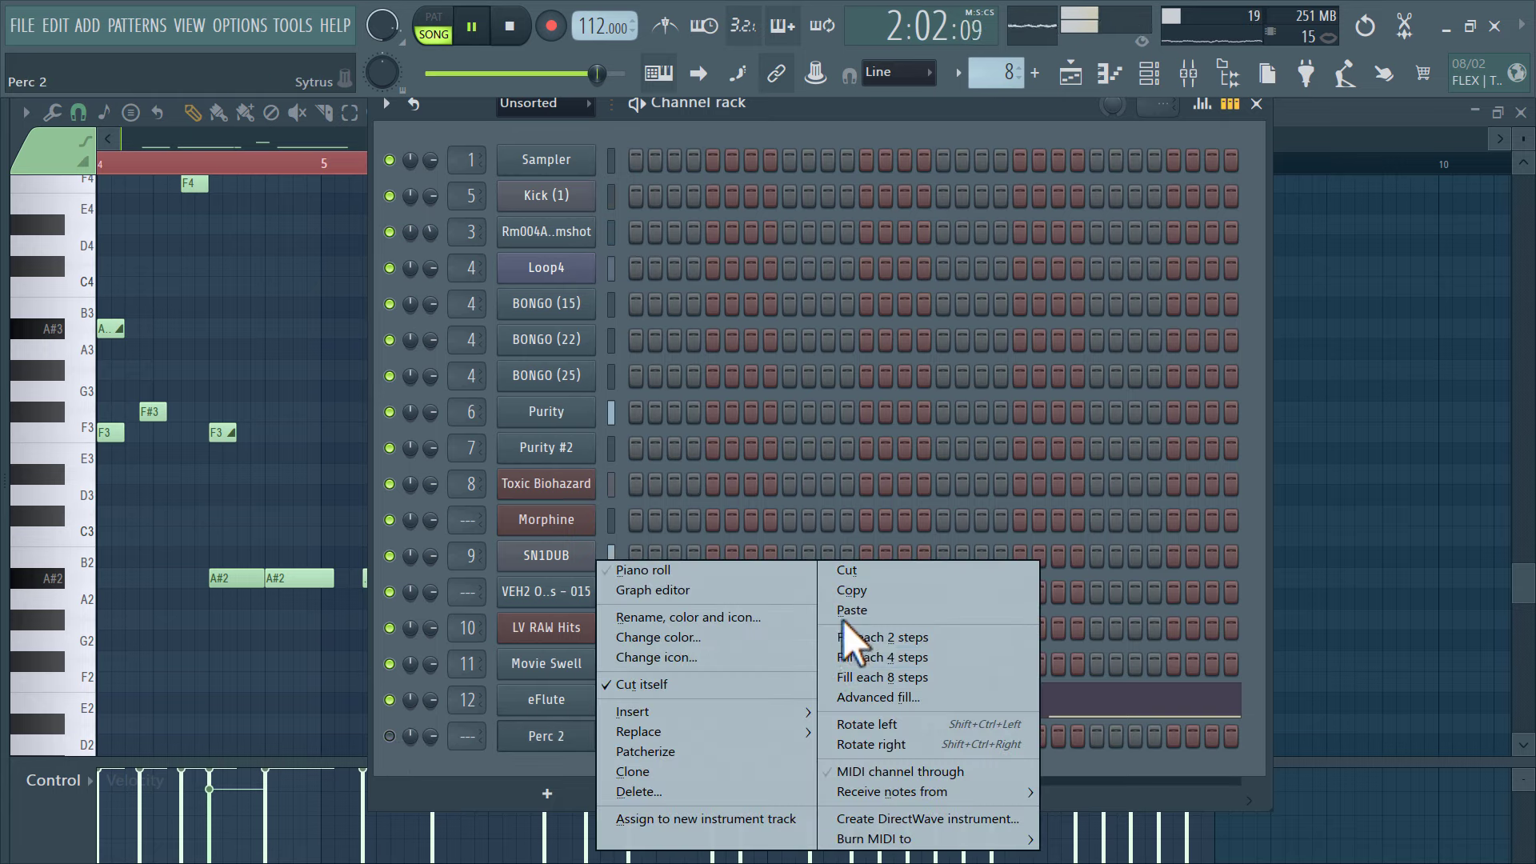
{"action": "left_click", "coordinate": [845, 617]}
{"action": "left_click", "coordinate": [752, 738]}
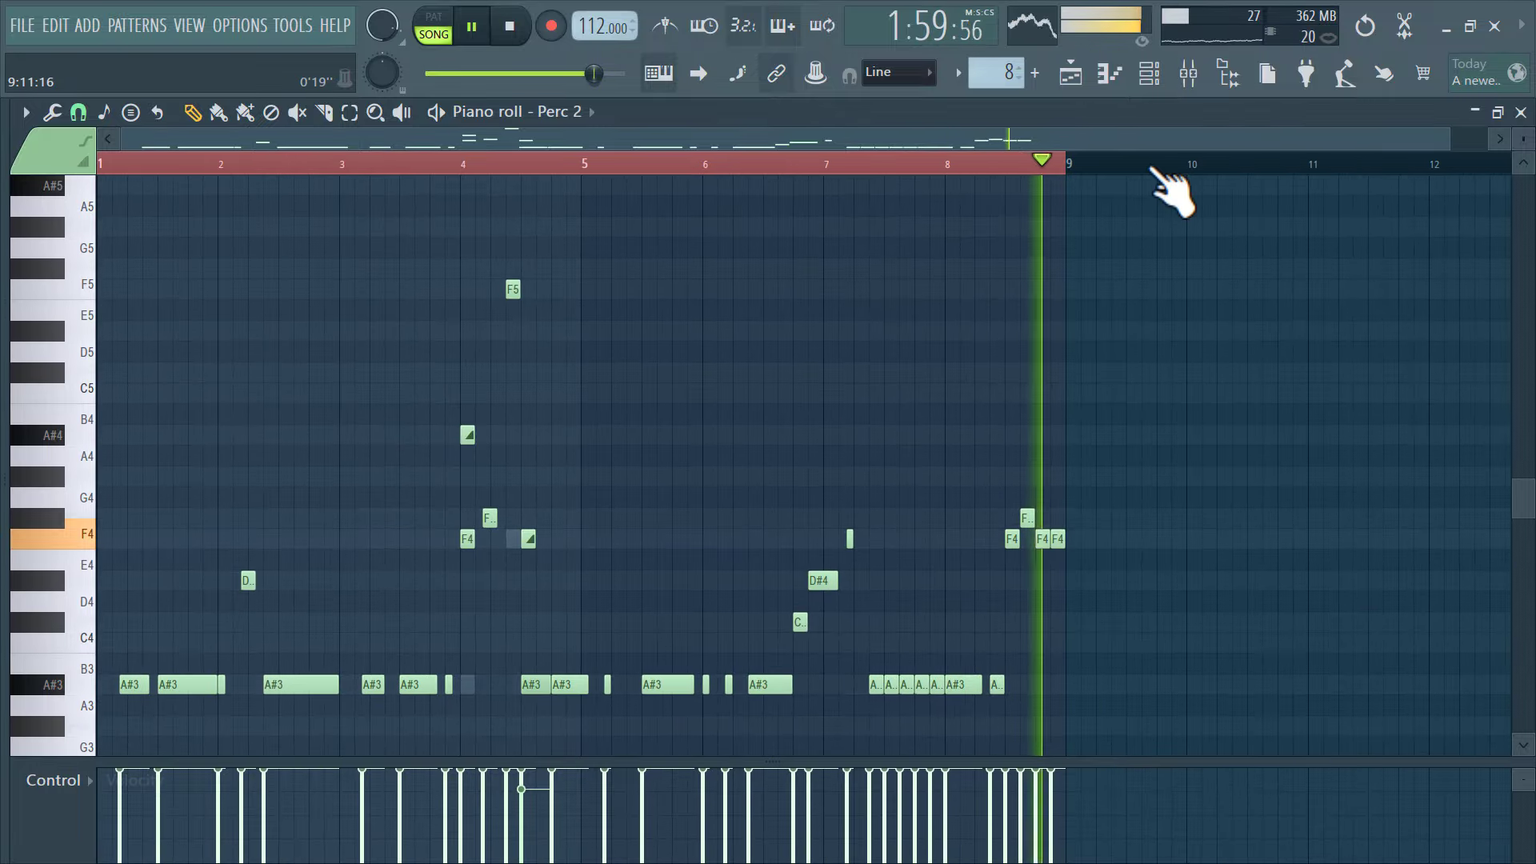
Load the 2 Chainz wHISTLE preset from the reFX Nexus presets into a new channel and close its instrument window
{"action": "left_click", "coordinate": [1070, 74]}
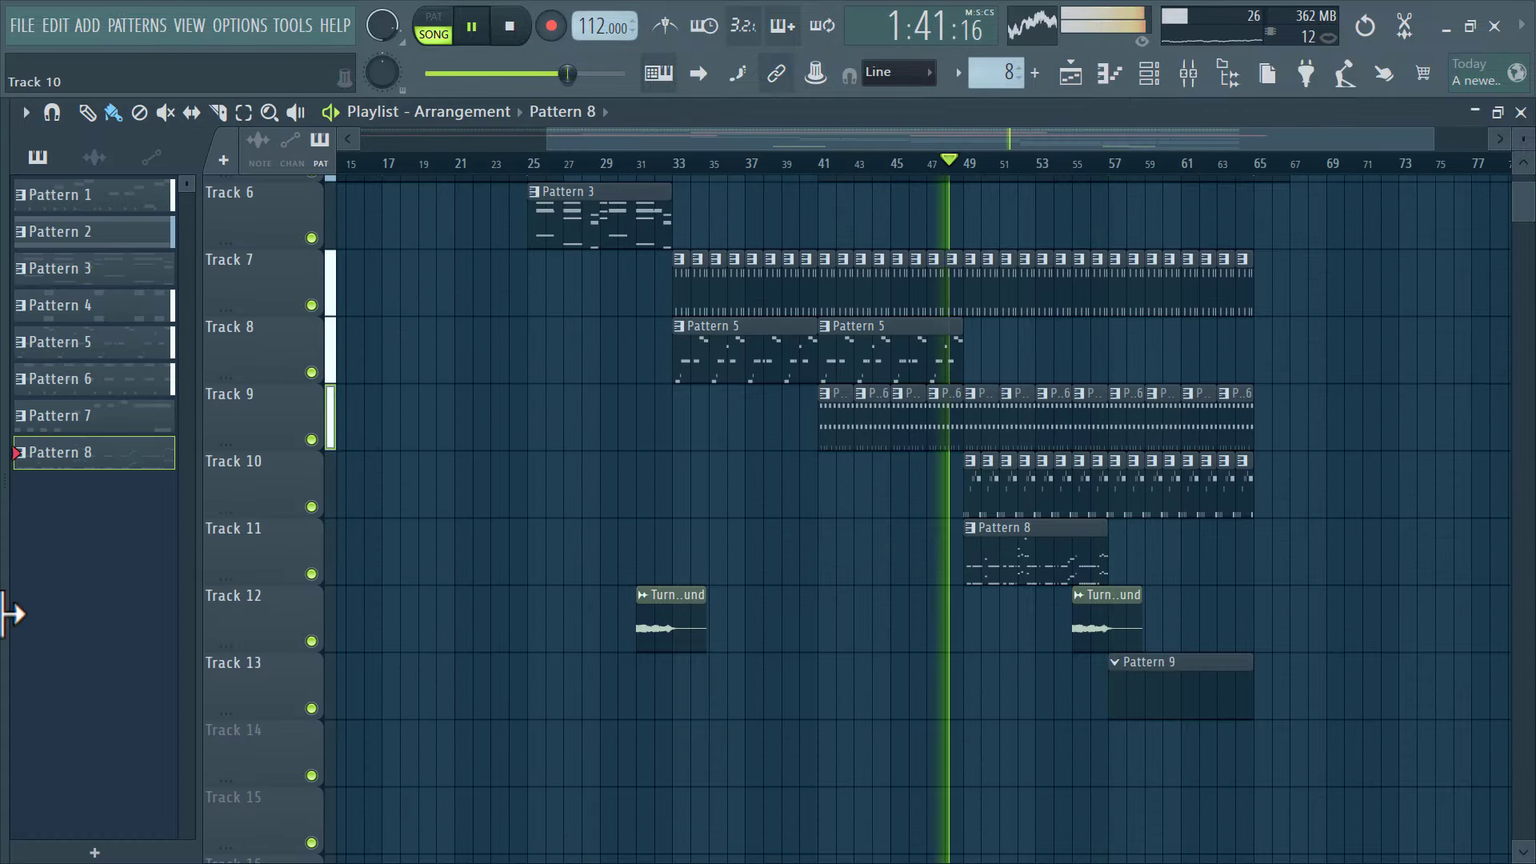
{"action": "mouse_move", "coordinate": [10, 611]}
{"action": "left_click_drag", "start_coordinate": [179, 565], "coordinate": [215, 566]}
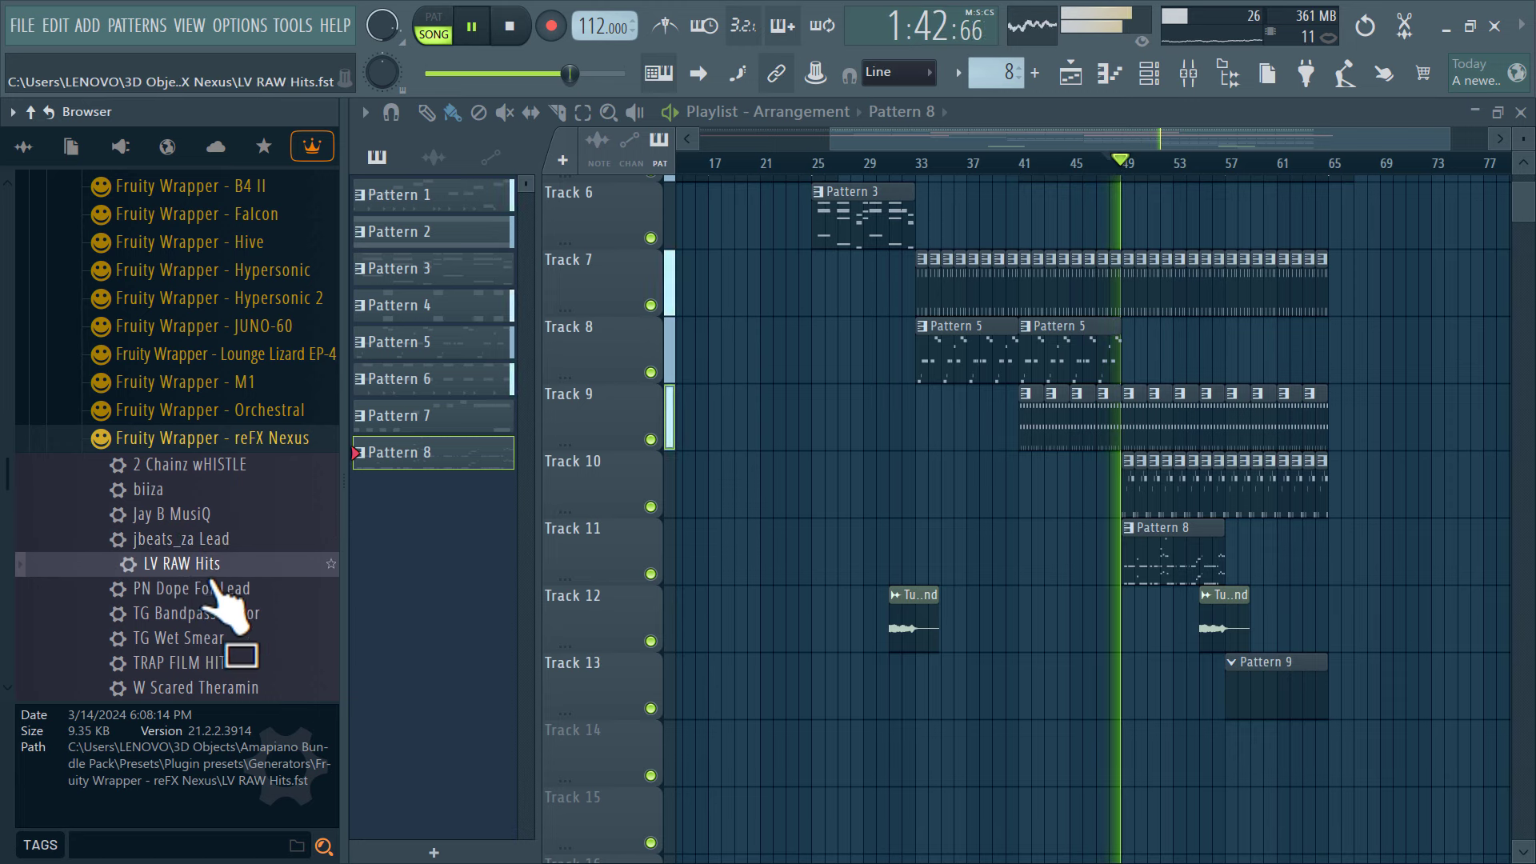
{"action": "scroll", "coordinate": [212, 579], "scroll_direction": "down", "scroll_amount": 1}
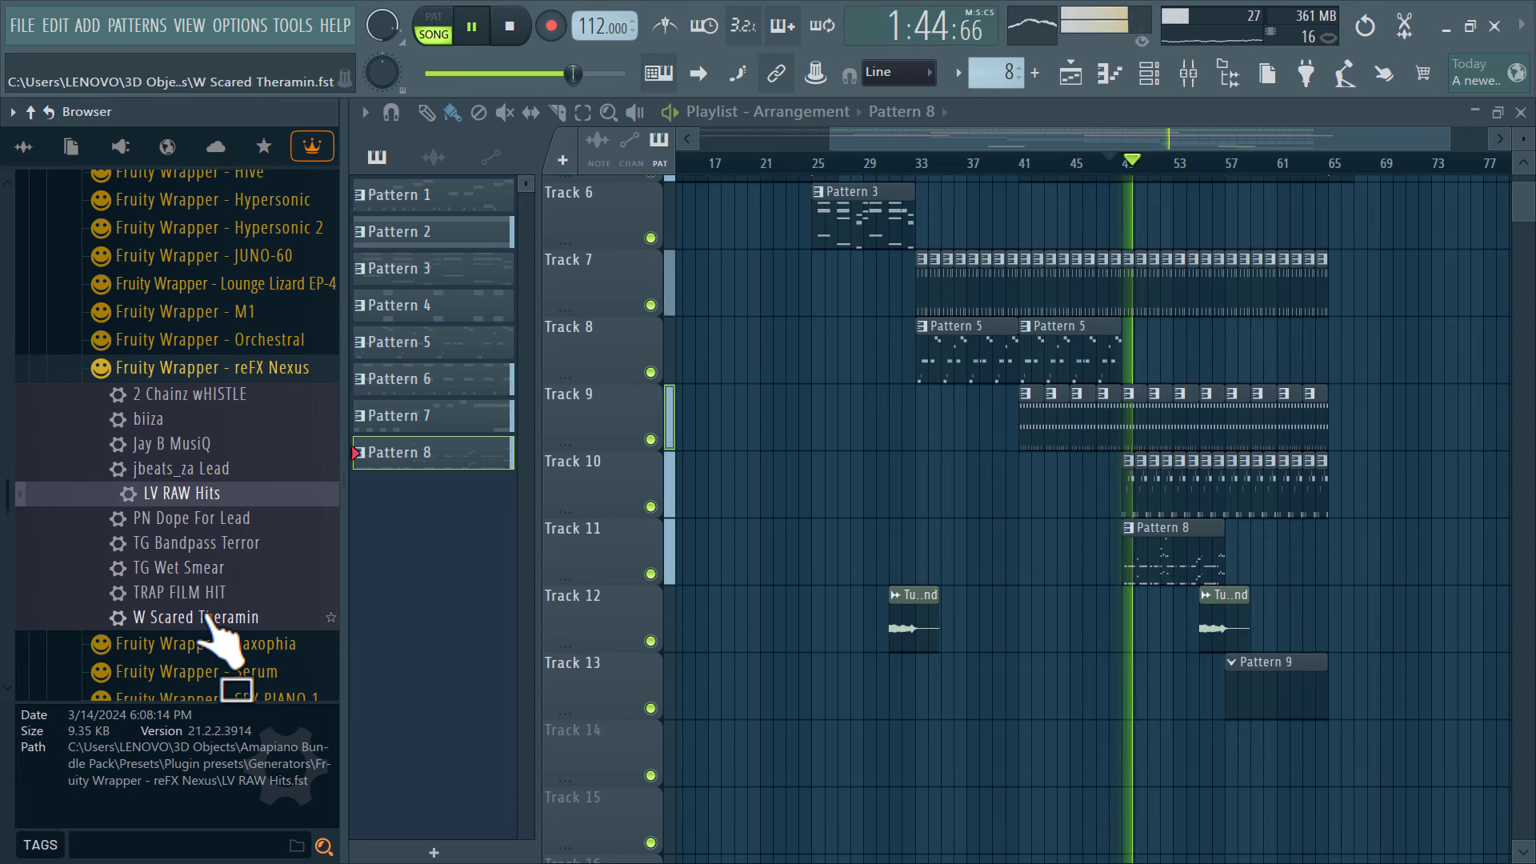
{"action": "right_click", "coordinate": [206, 609]}
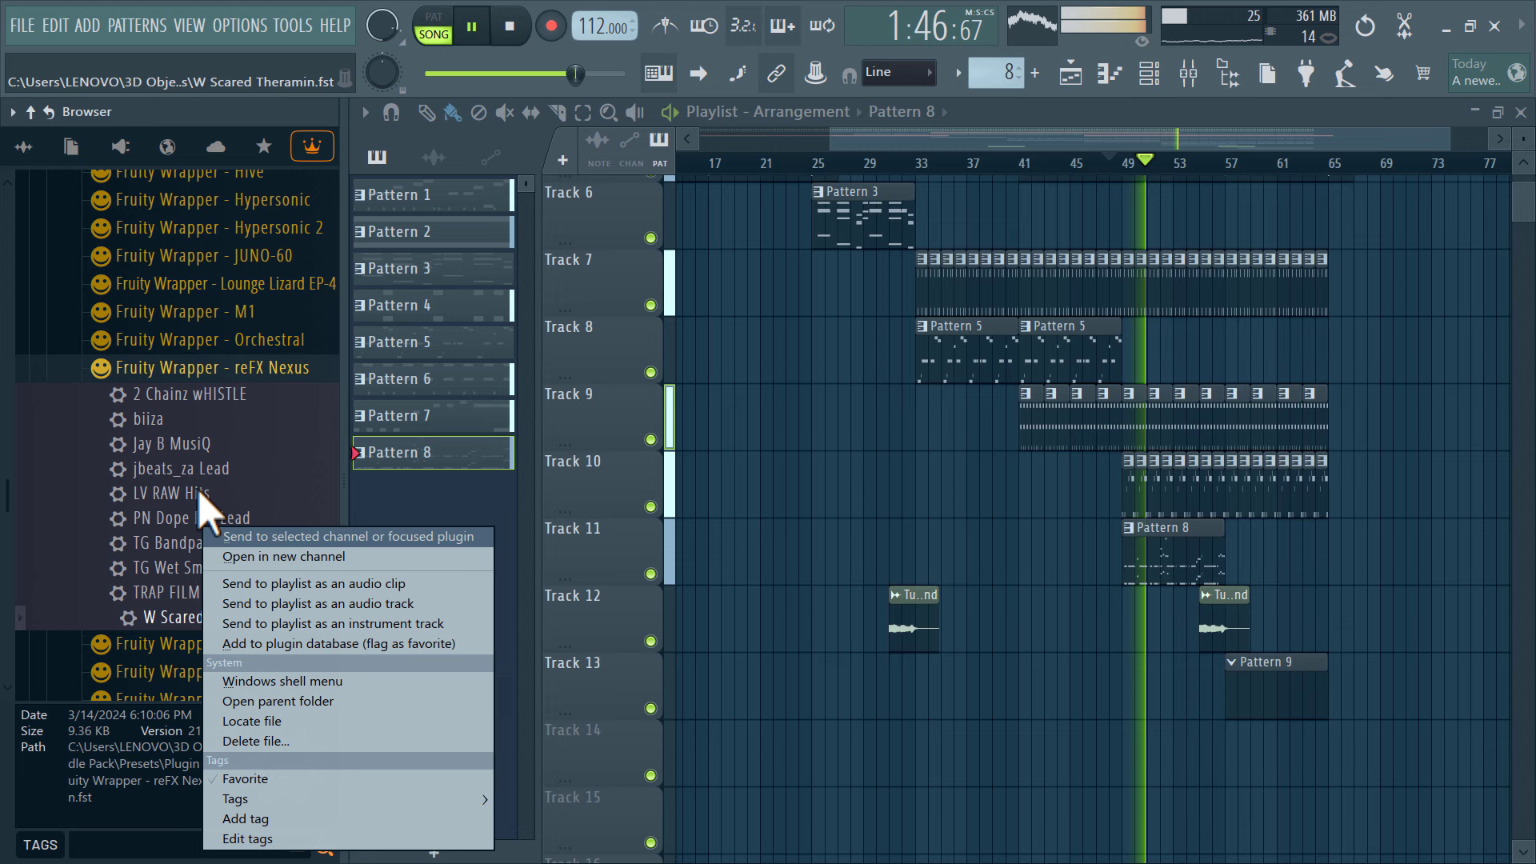
{"action": "right_click", "coordinate": [141, 402]}
{"action": "left_click", "coordinate": [195, 436]}
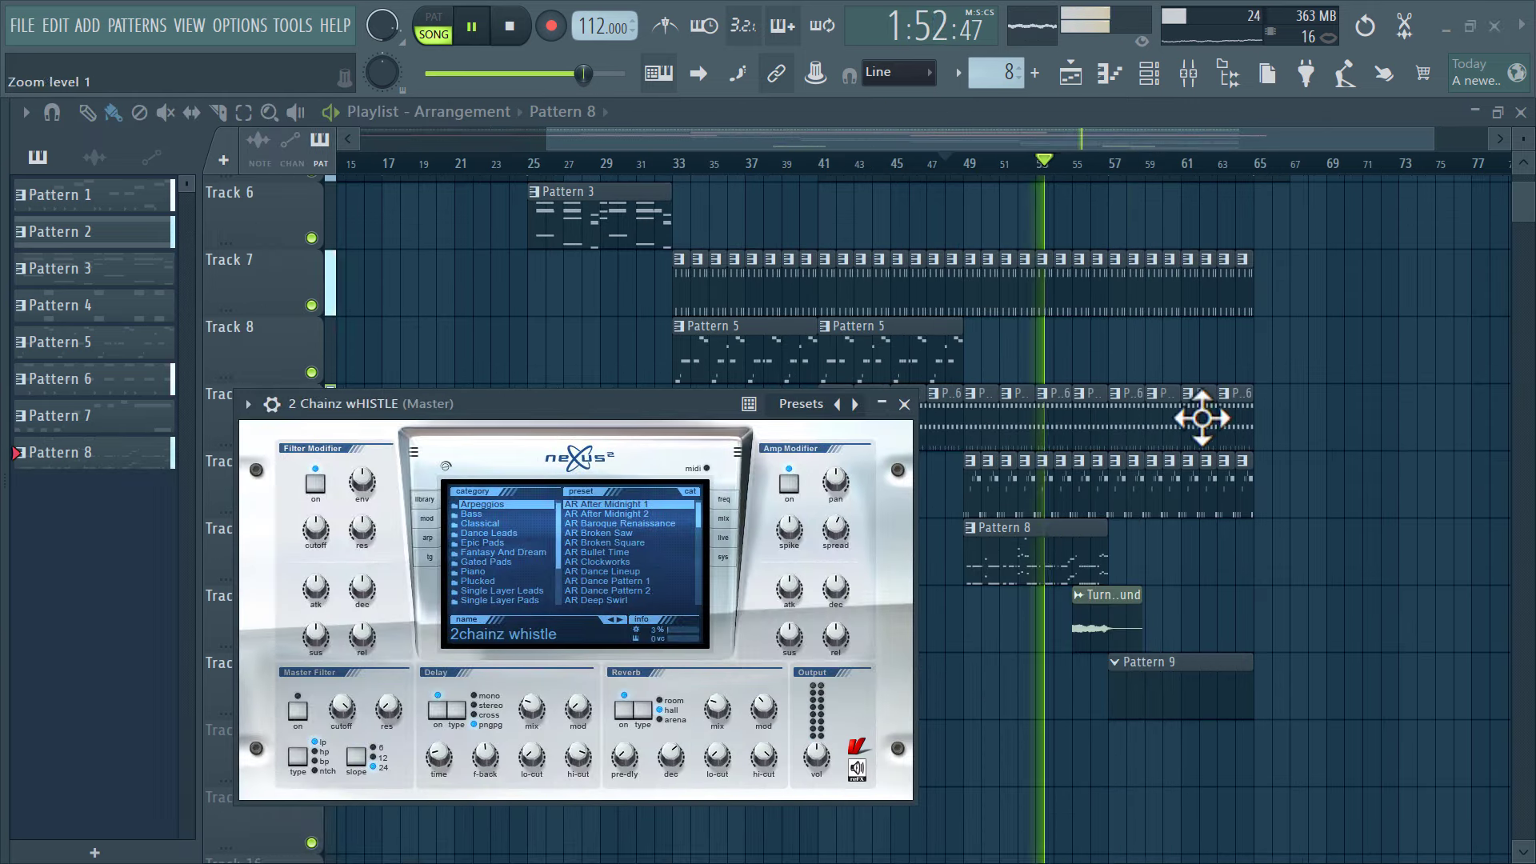
{"action": "left_click", "coordinate": [905, 404]}
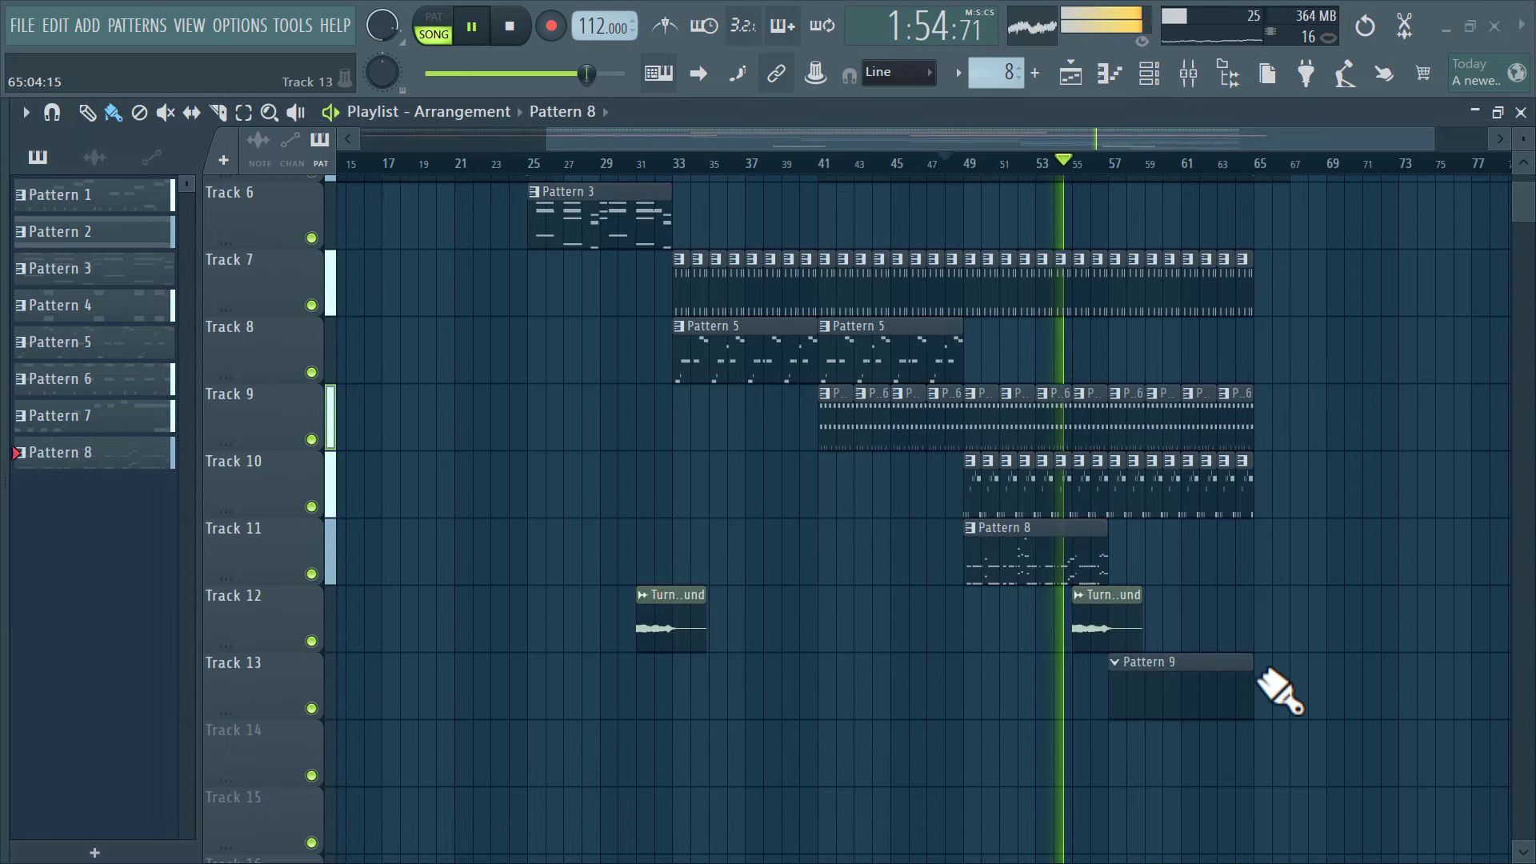
Shorten the Pattern 9 clip on Track 13 to two bars and slightly lower the velocity of both bars' closing A#5 and F5 notes
{"action": "left_click_drag", "start_coordinate": [1253, 672], "coordinate": [1143, 689]}
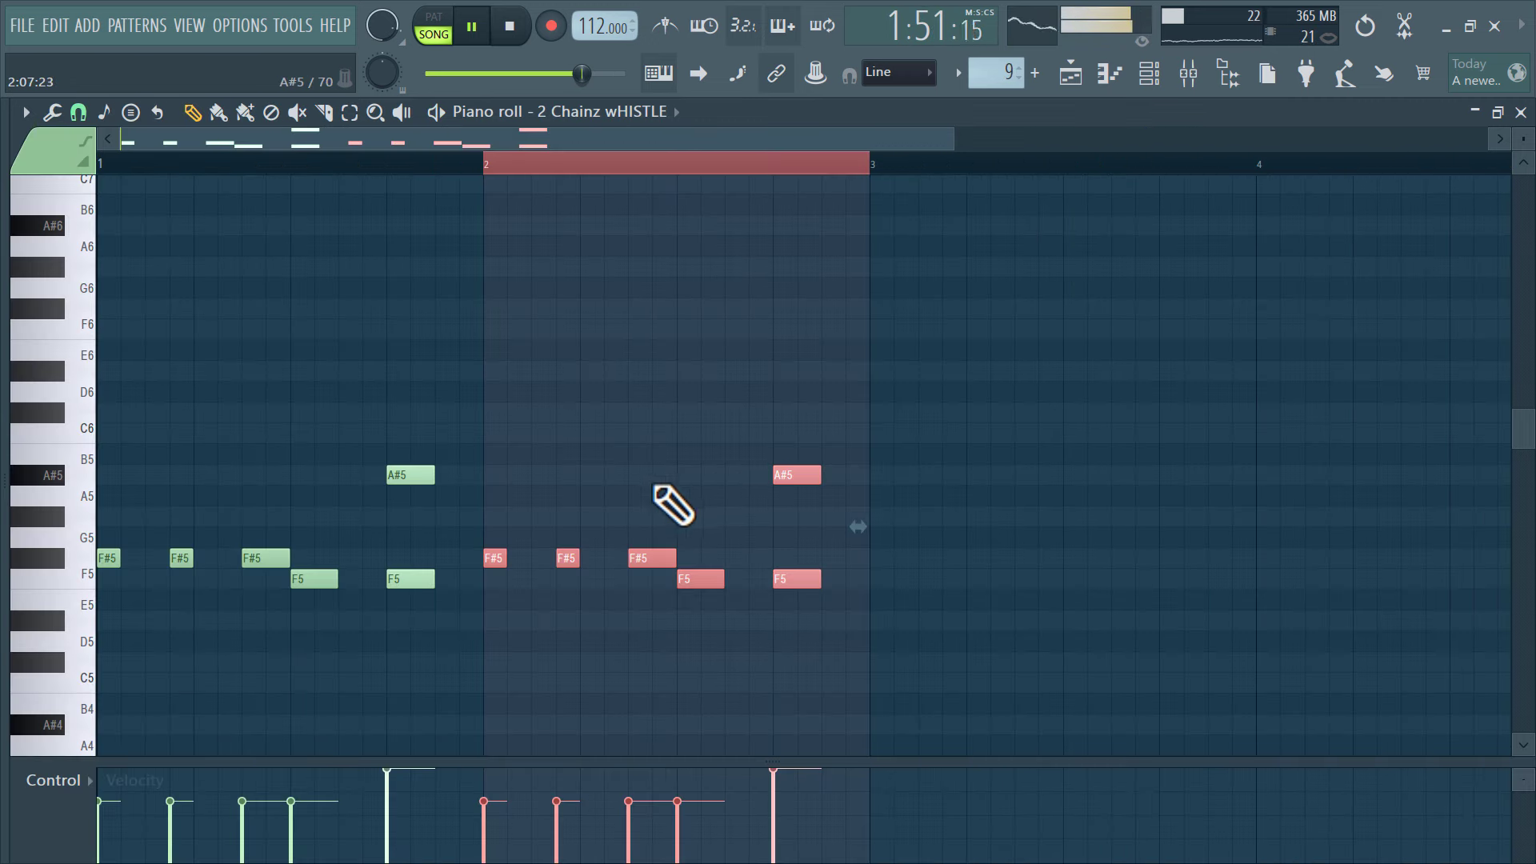
{"action": "left_click", "coordinate": [656, 488]}
{"action": "left_click", "coordinate": [388, 782]}
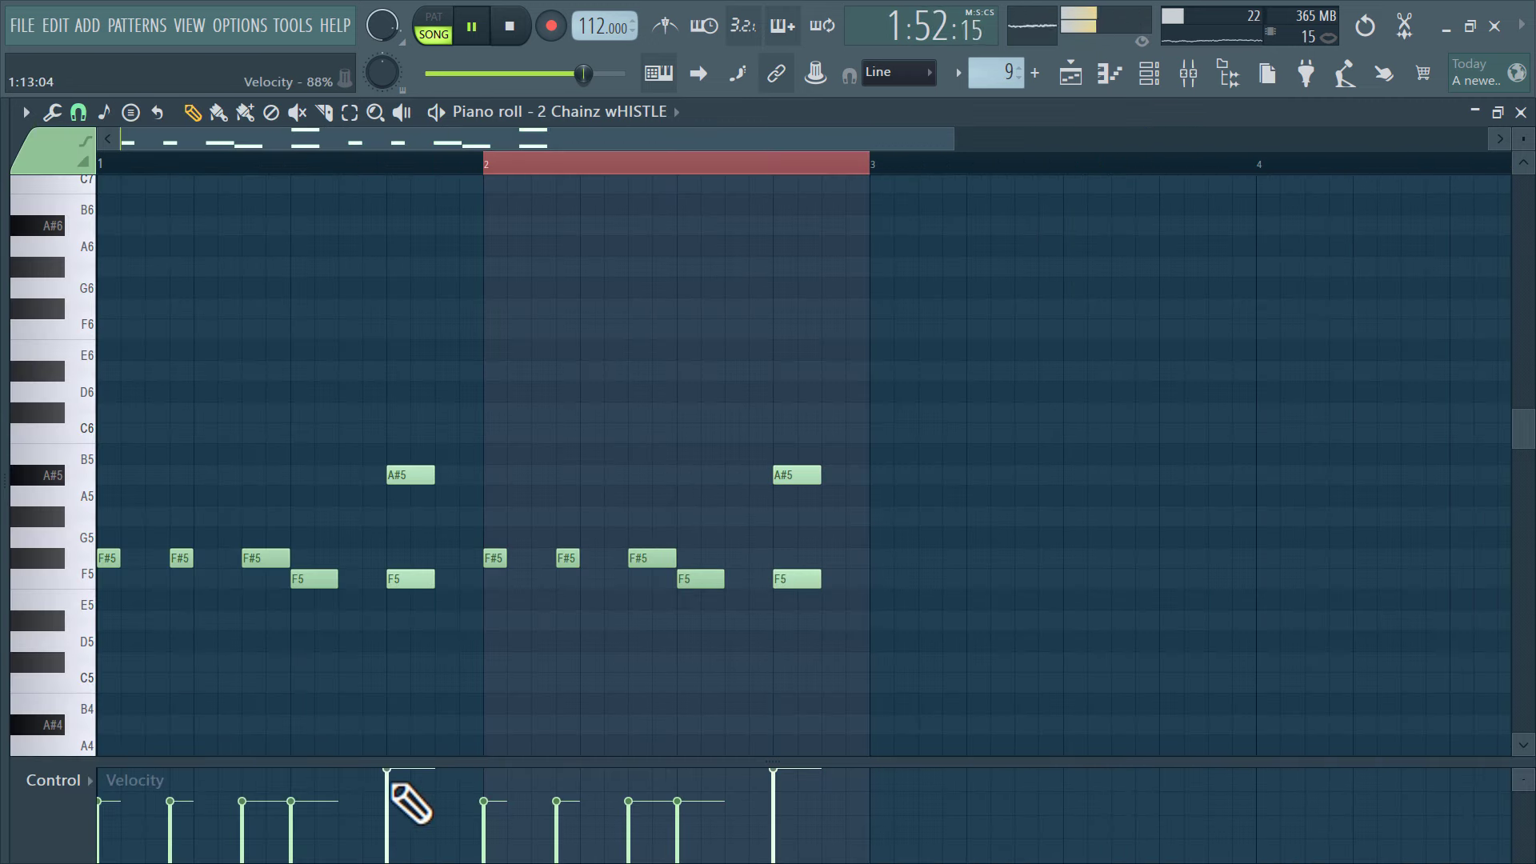
{"action": "left_click", "coordinate": [794, 777]}
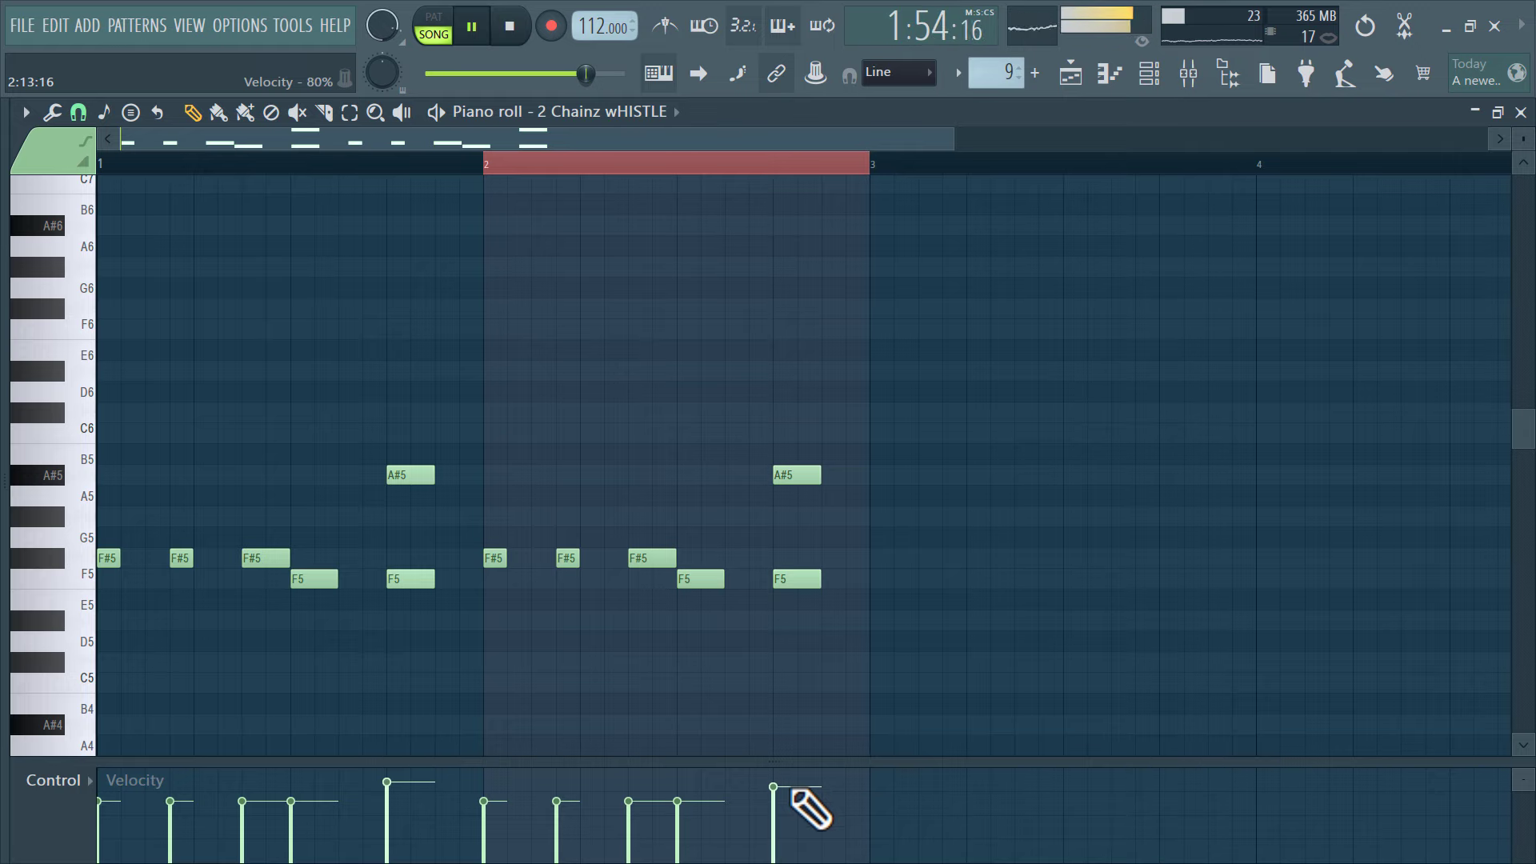
Set the 2 Chainz wHISTLE channel volume to 50% and route the channel to mixer track 14
{"action": "left_click", "coordinate": [1080, 78]}
{"action": "scroll", "coordinate": [1132, 388], "scroll_direction": "down", "scroll_amount": 2}
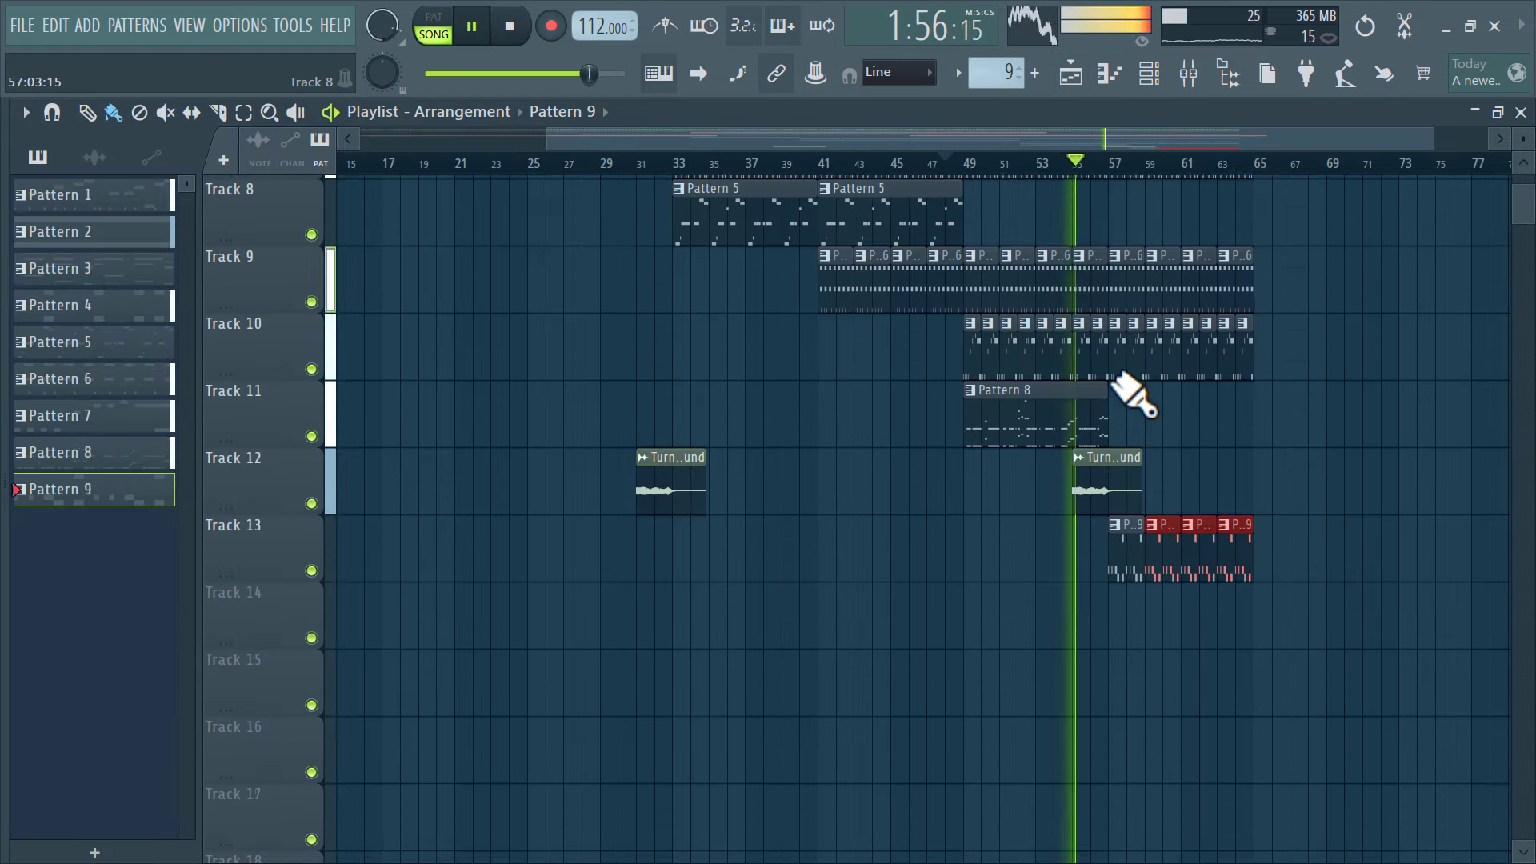
{"action": "scroll", "coordinate": [1177, 392], "scroll_direction": "right", "scroll_amount": 3}
{"action": "left_click", "coordinate": [1149, 73]}
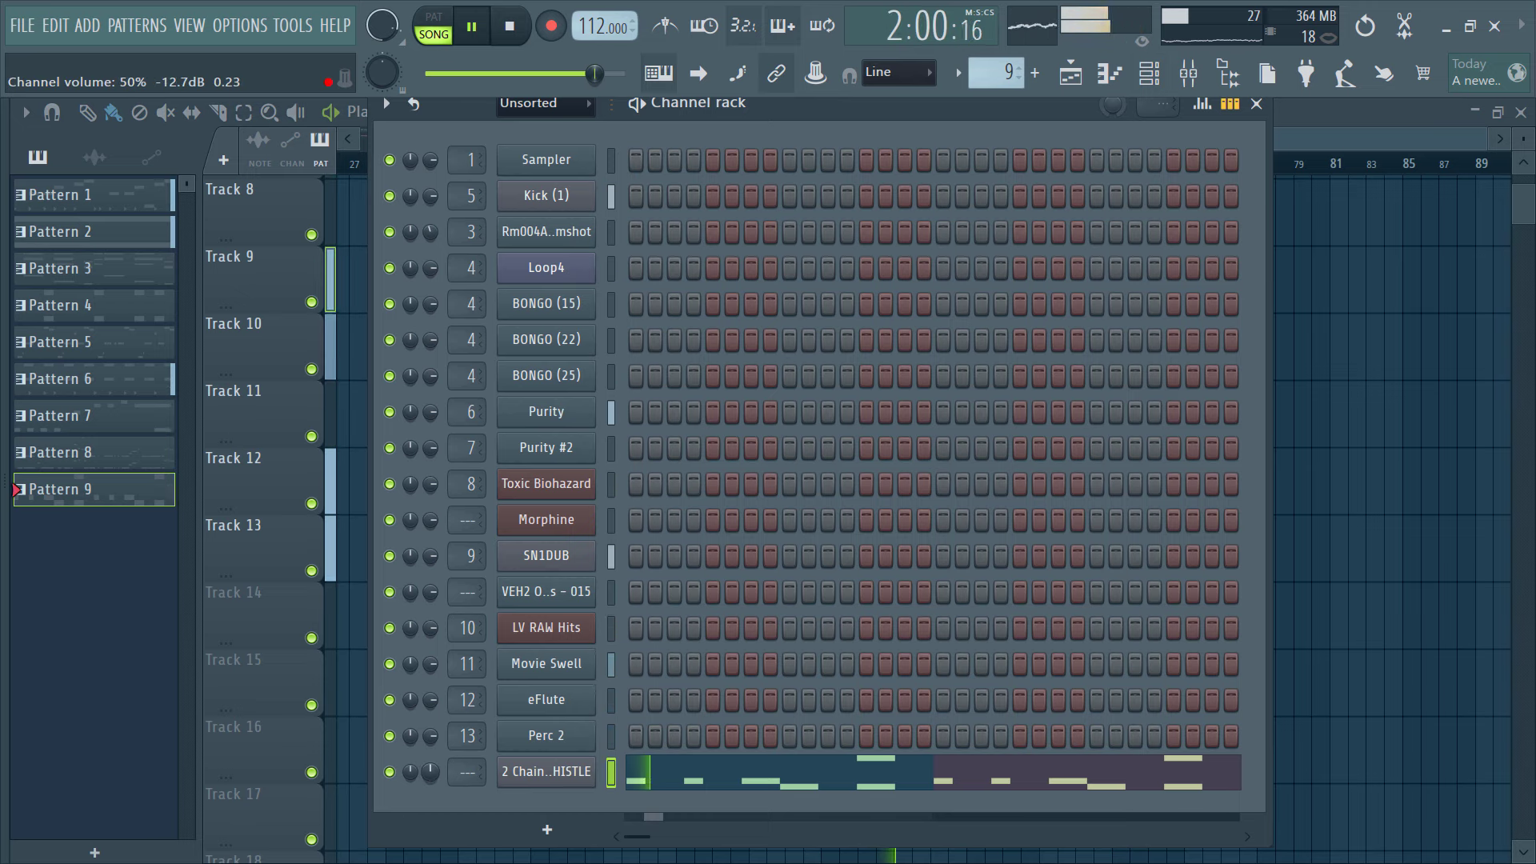
{"action": "key", "text": "ctrl+l"}
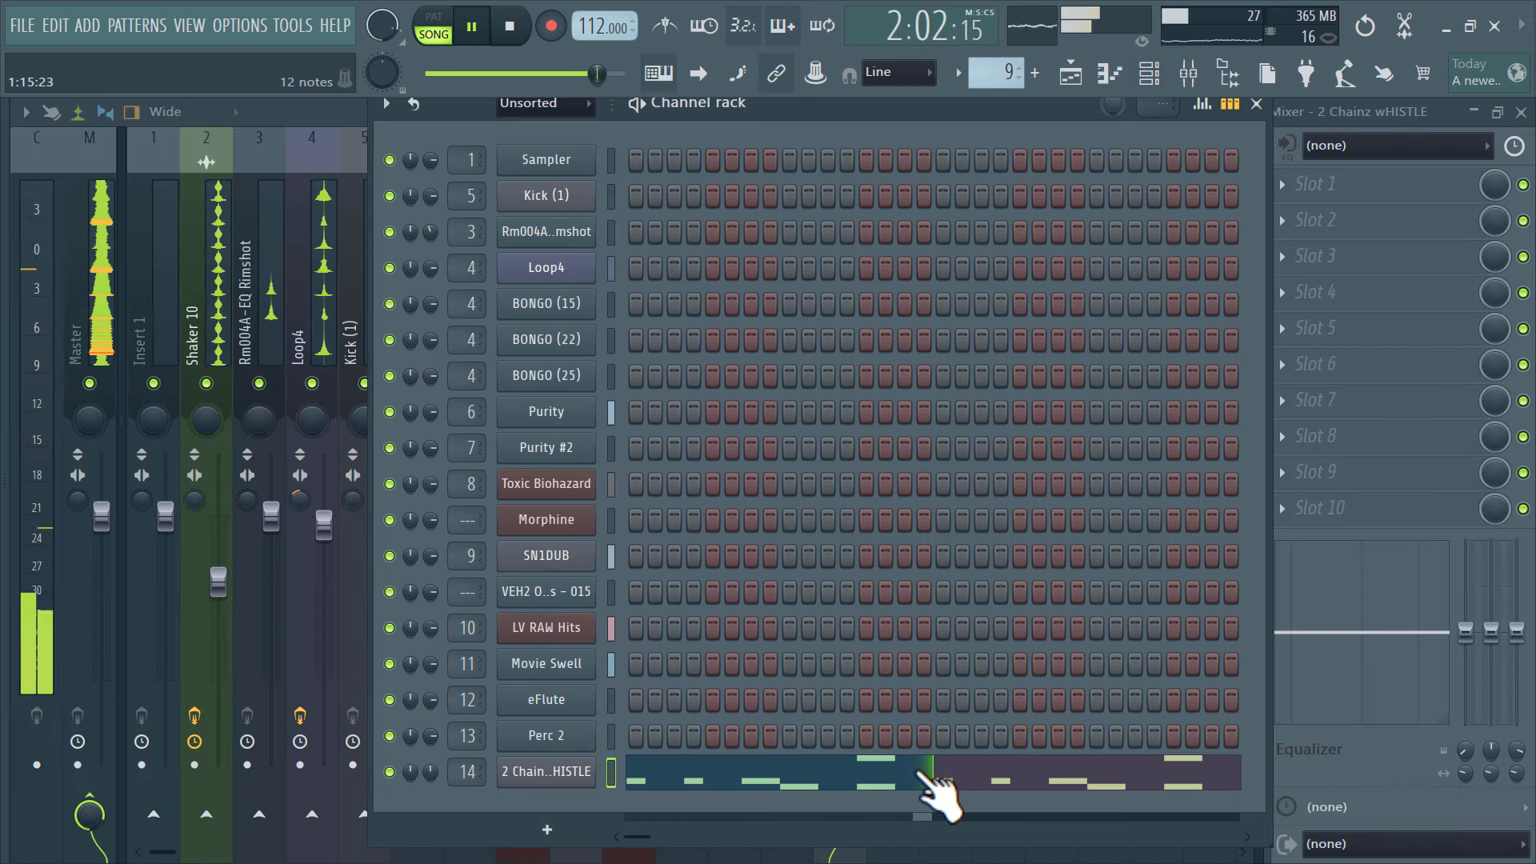
Audition the 2 Chainz wHISTLE notes one octave higher and transpose them back down an octave
{"action": "left_click", "coordinate": [922, 776]}
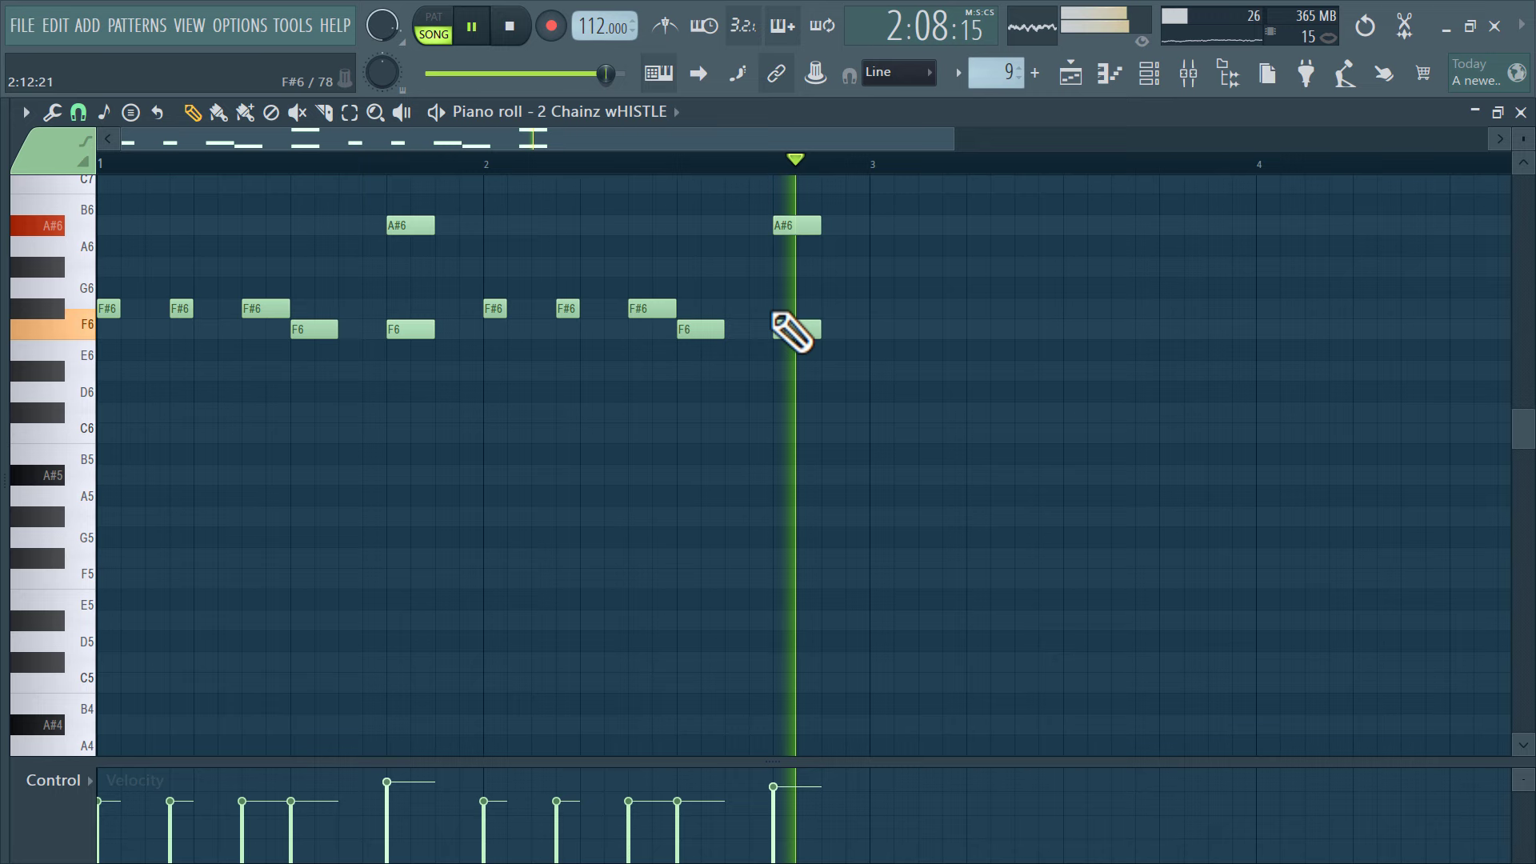
{"action": "key", "text": "ctrl+Down"}
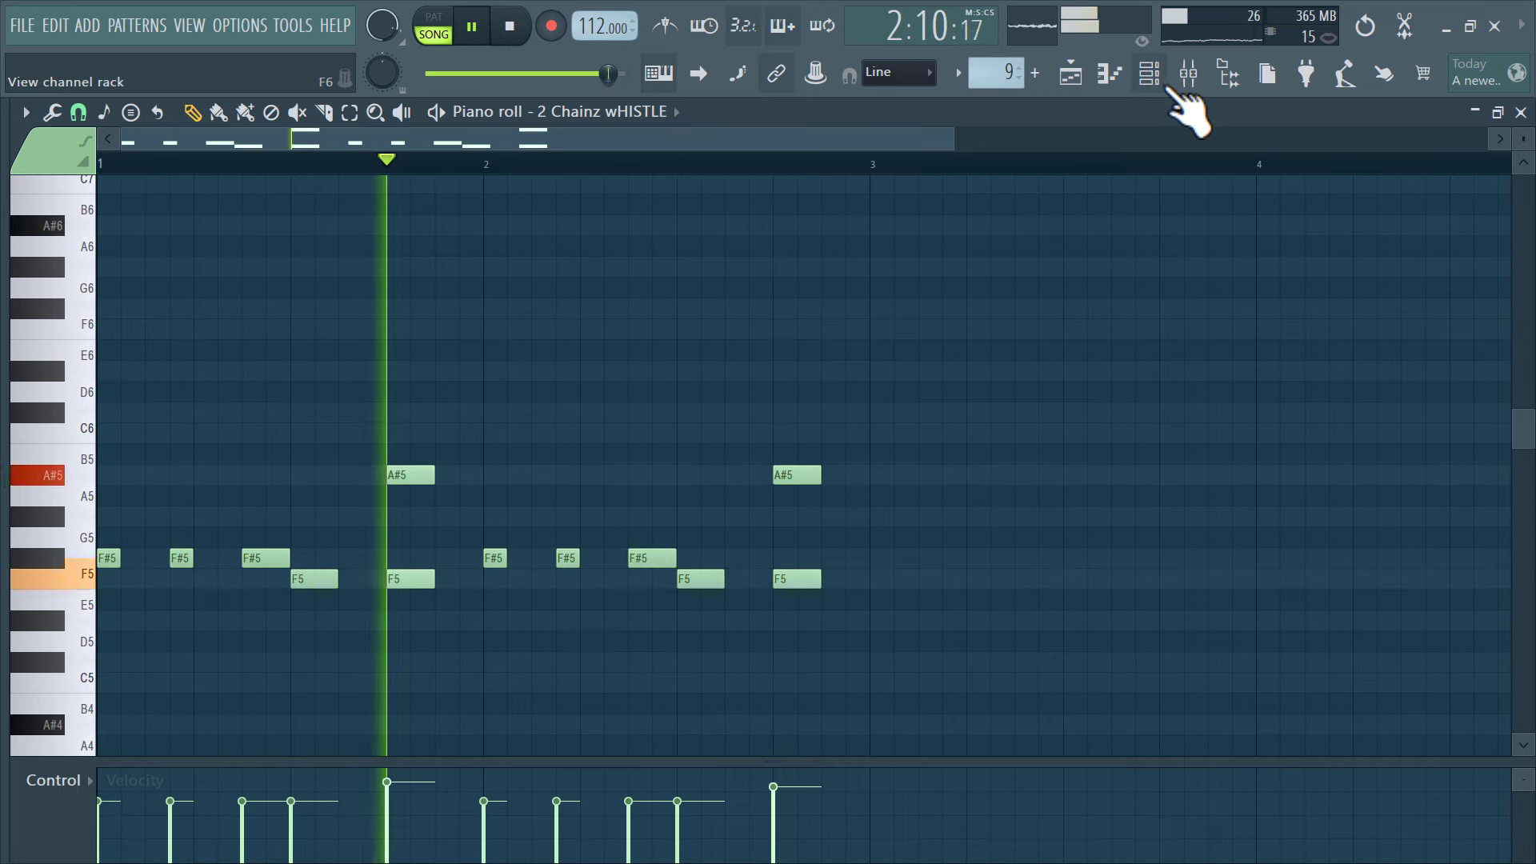
{"action": "left_click", "coordinate": [1149, 73]}
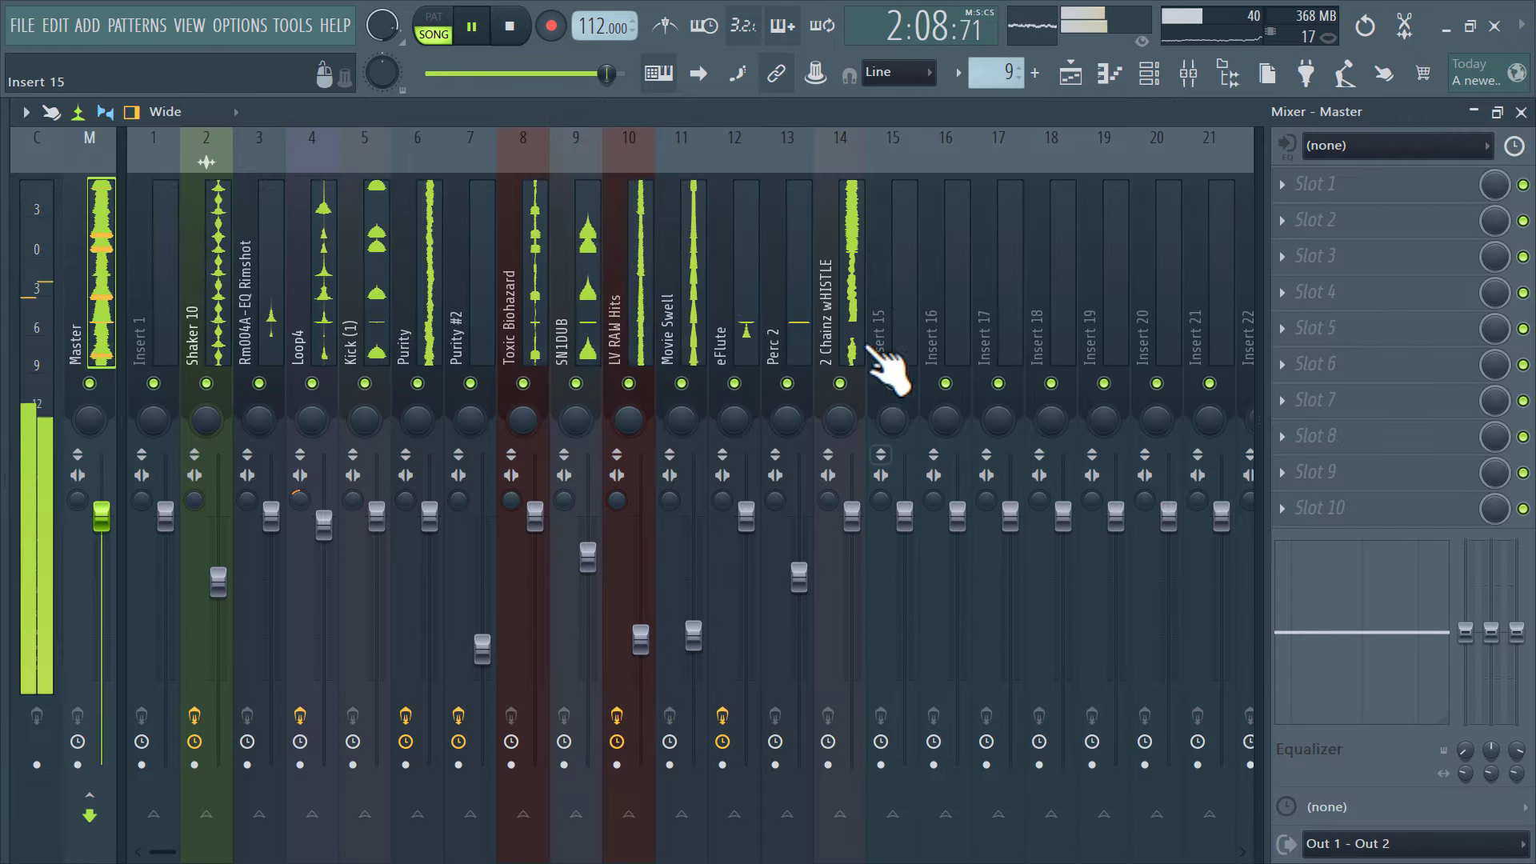
Lower the 2 Chainz wHISTLE mixer track to about 41% volume and pan it about 18% right
{"action": "left_click", "coordinate": [860, 364]}
{"action": "left_click_drag", "start_coordinate": [852, 512], "coordinate": [852, 664]}
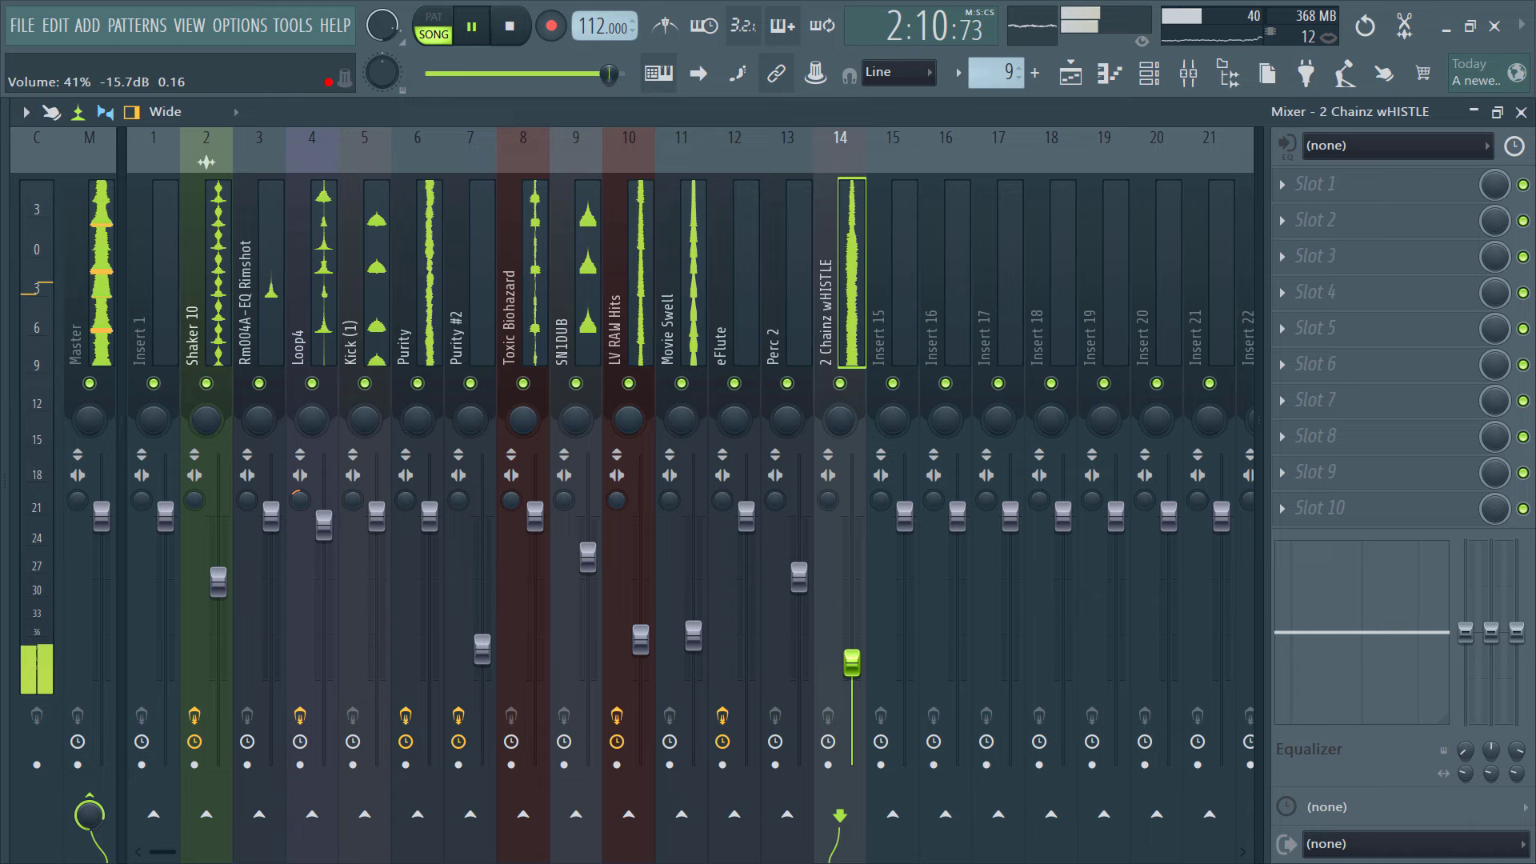
{"action": "left_click_drag", "start_coordinate": [840, 418], "coordinate": [840, 409]}
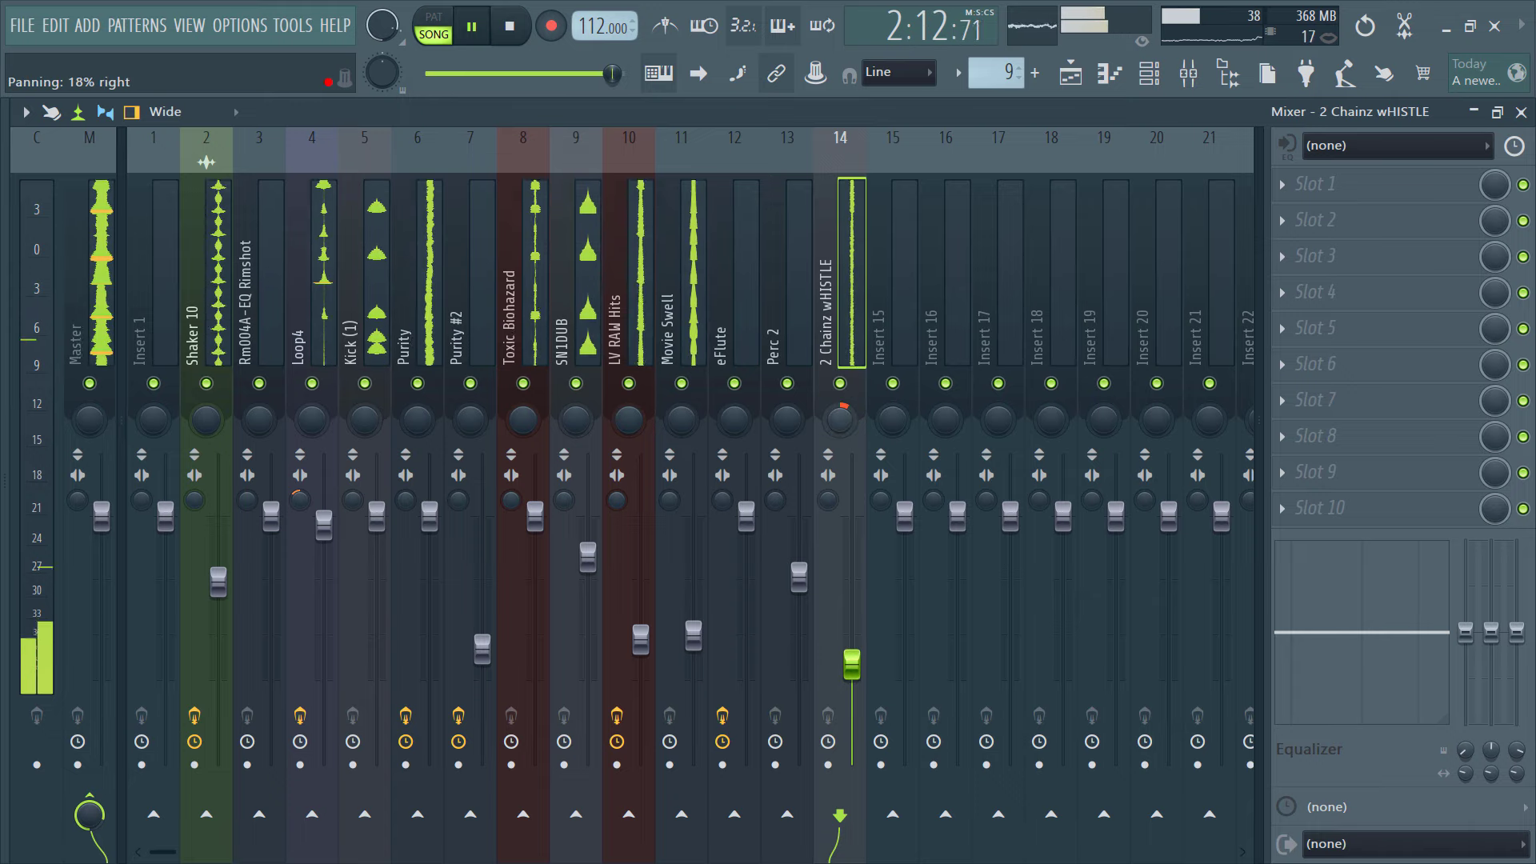
Reopen the 2 Chainz wHISTLE Nexus instrument and load the SY Dreamy SQPluck preset from Fantasy And Dream
{"action": "left_click", "coordinate": [1149, 73]}
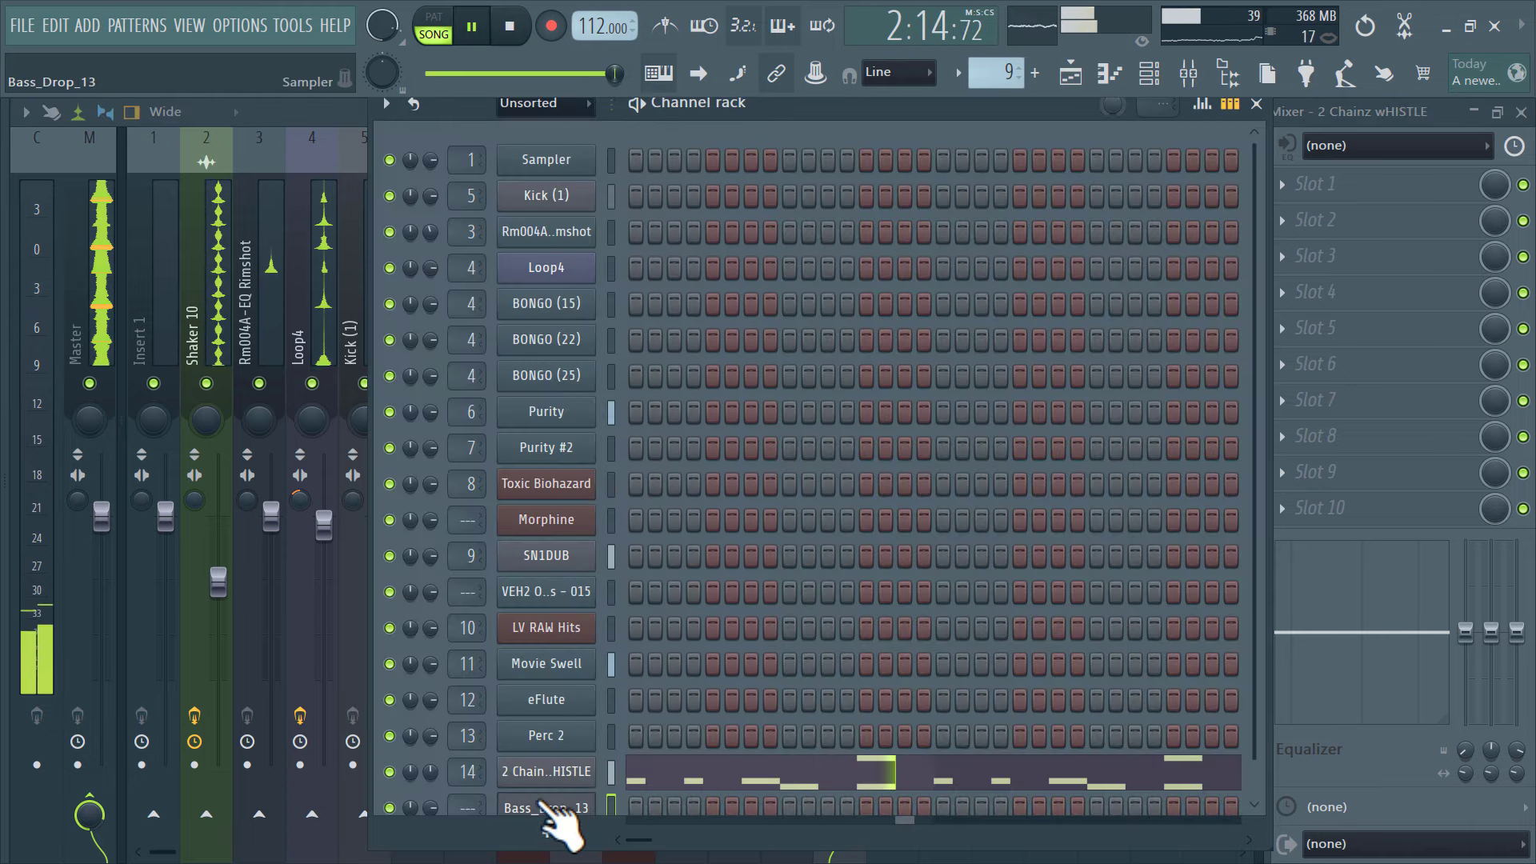
{"action": "left_click", "coordinate": [552, 772]}
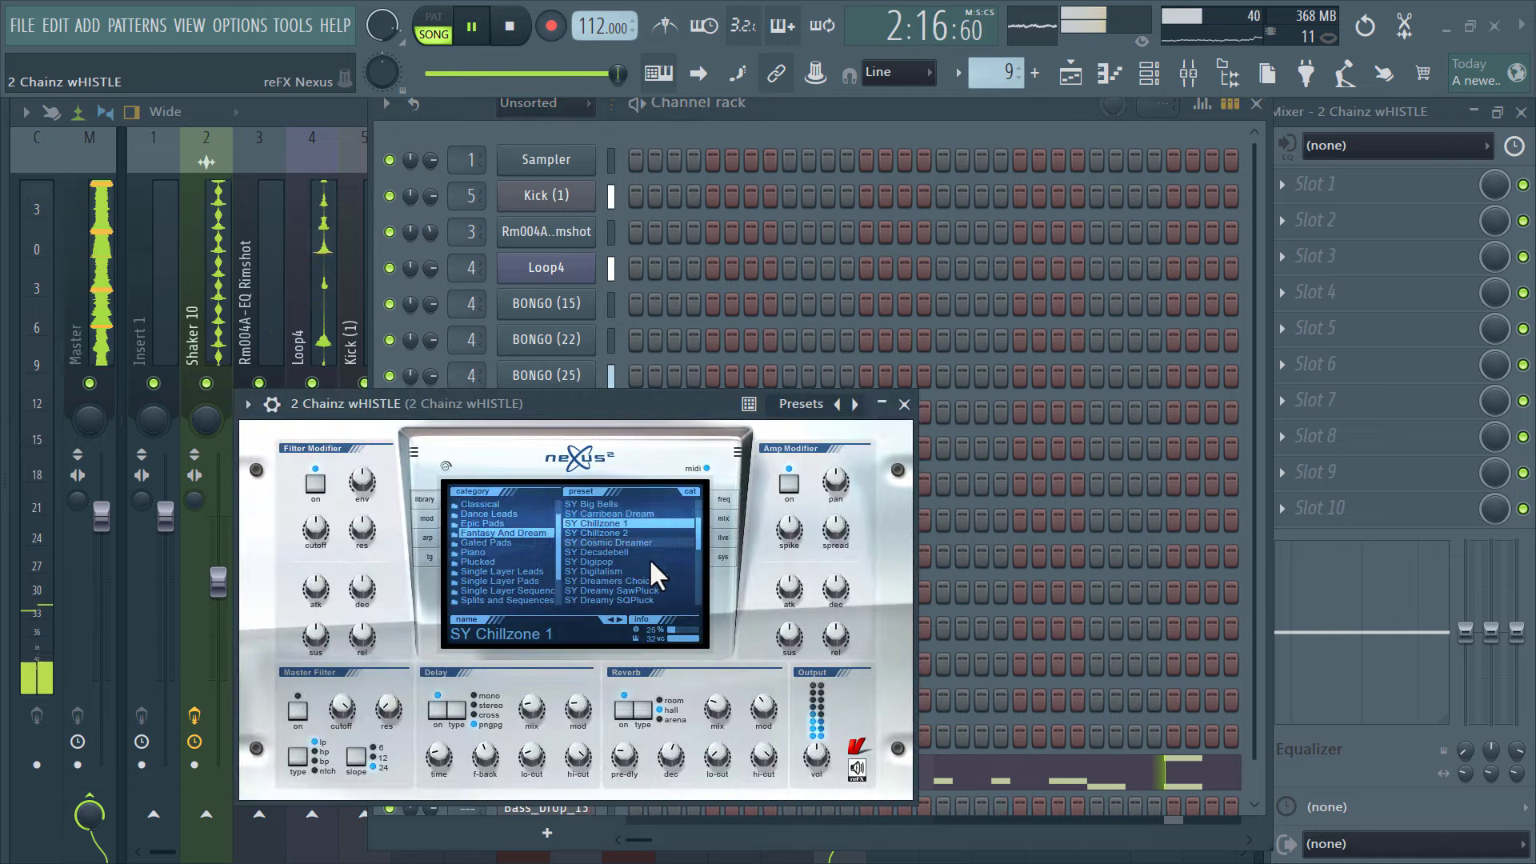
{"action": "left_click", "coordinate": [640, 571]}
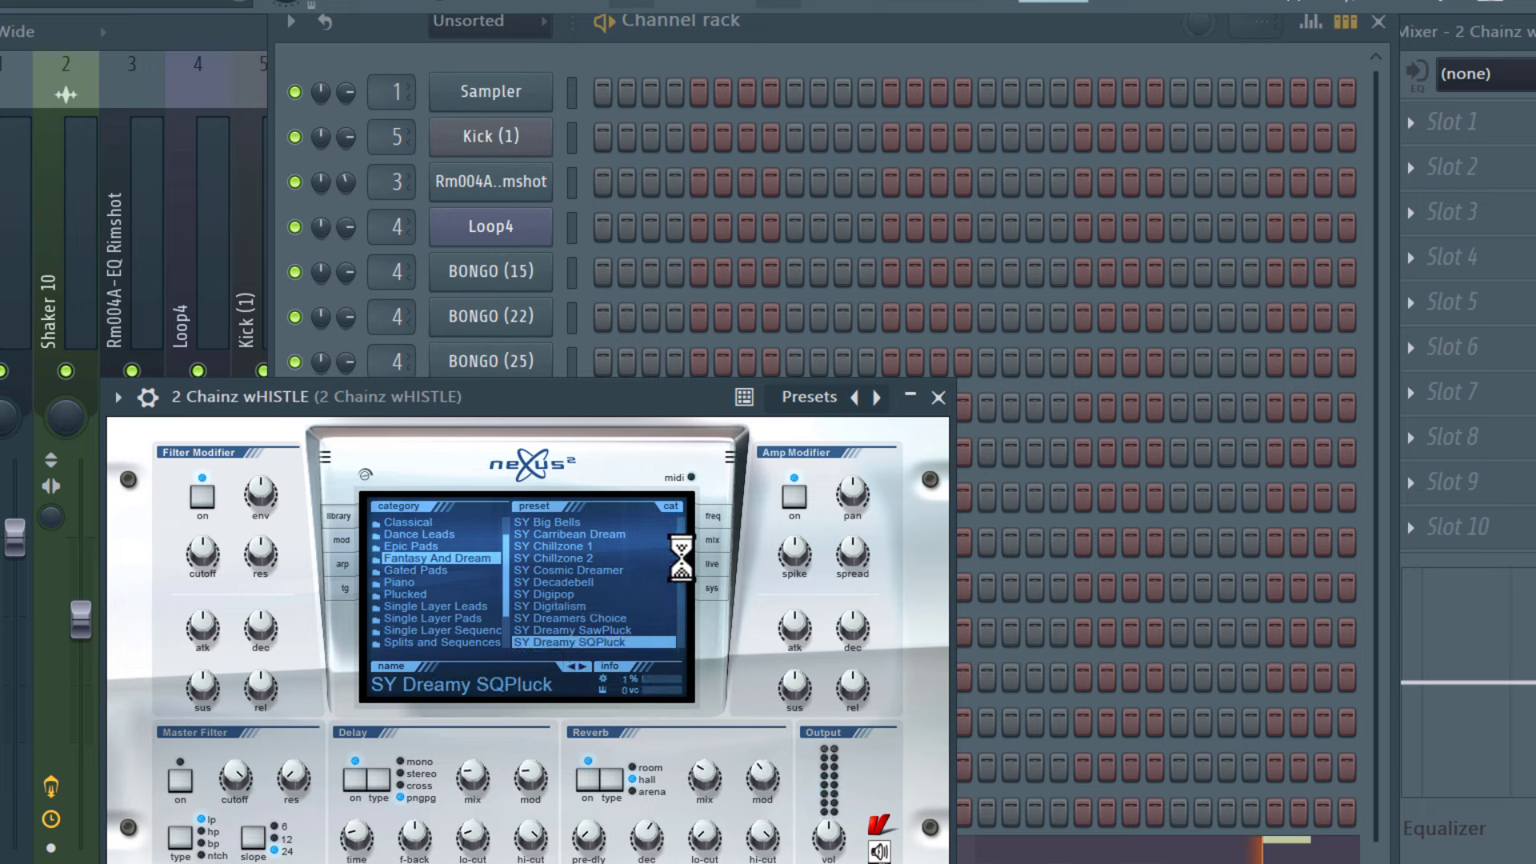
Restart song playback near bar 57 and extend the Pattern 10 clip on Track 14 to bar 65
{"action": "left_click", "coordinate": [1151, 3]}
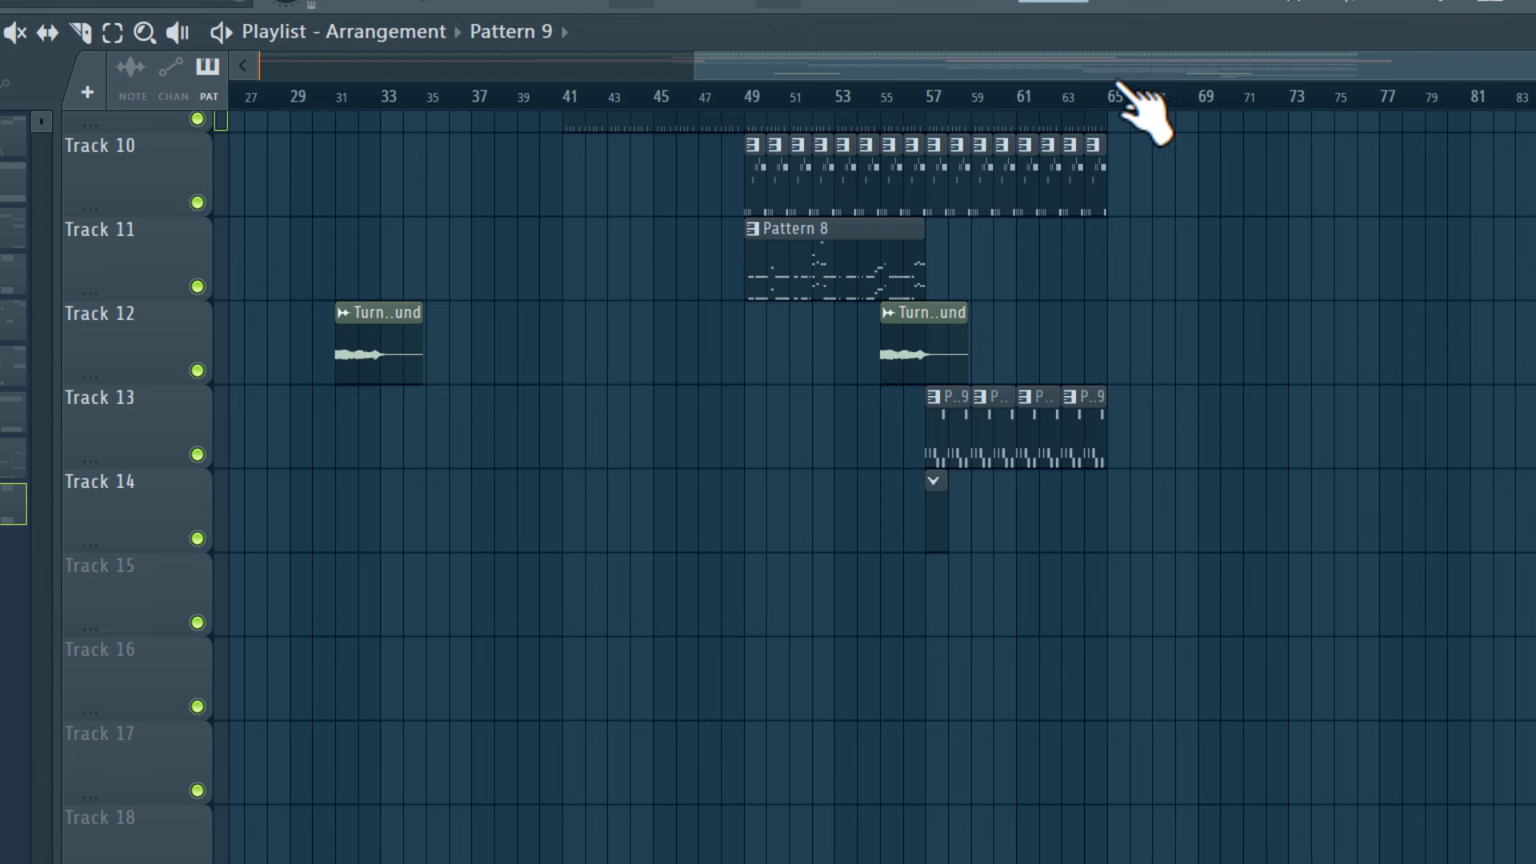
{"action": "left_click", "coordinate": [931, 103]}
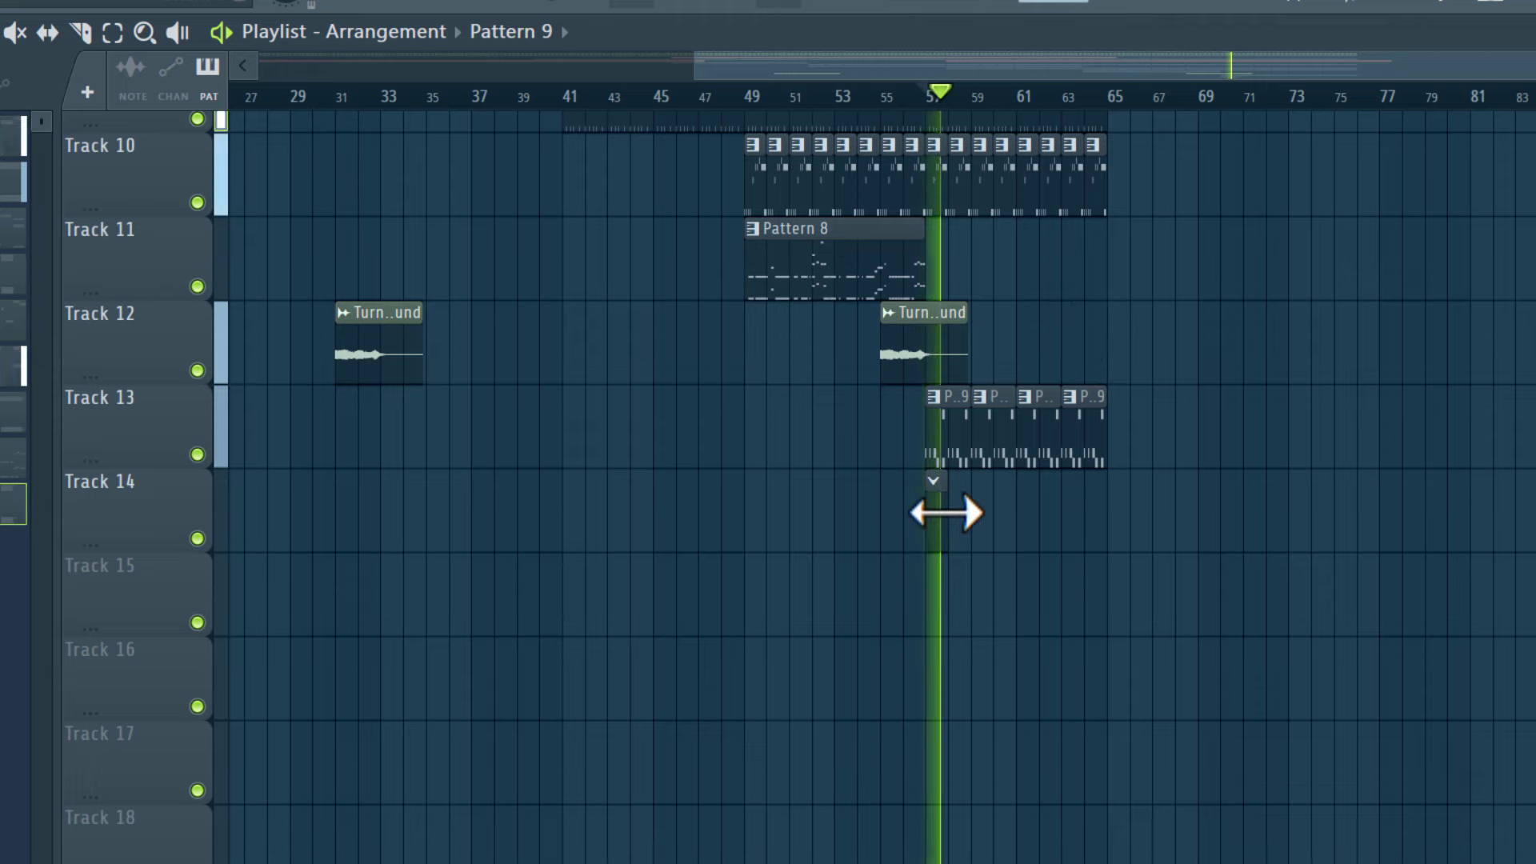
{"action": "left_click_drag", "start_coordinate": [946, 513], "coordinate": [1106, 517]}
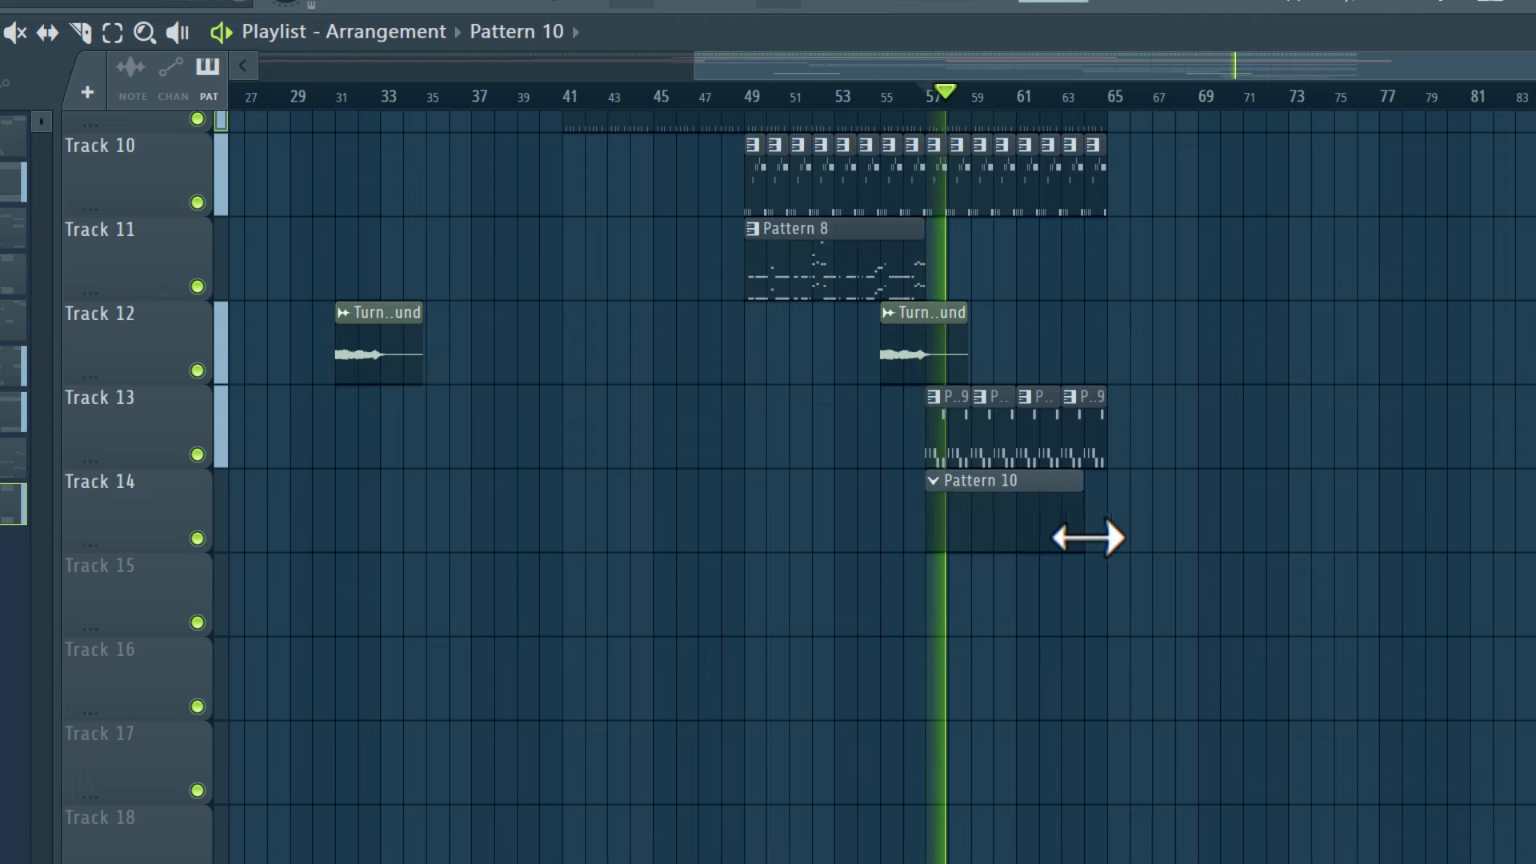
Add Fruity Stereo Enhancer in effect slot 3 of the 2 Chainz wHISTLE mixer track and load one of its presets
{"action": "left_click", "coordinate": [1328, 6]}
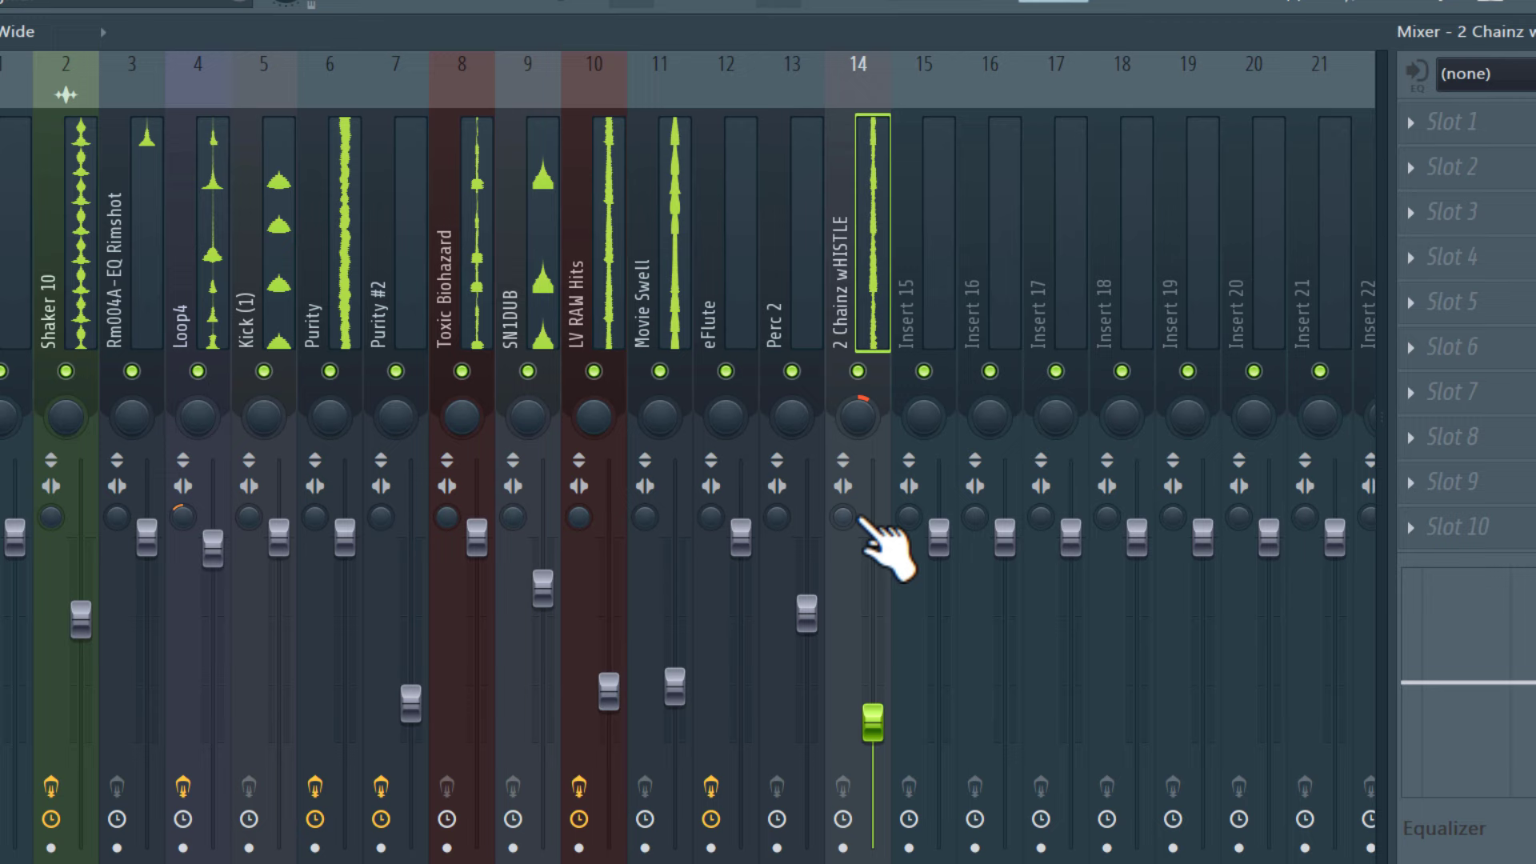
{"action": "left_click", "coordinate": [1424, 211]}
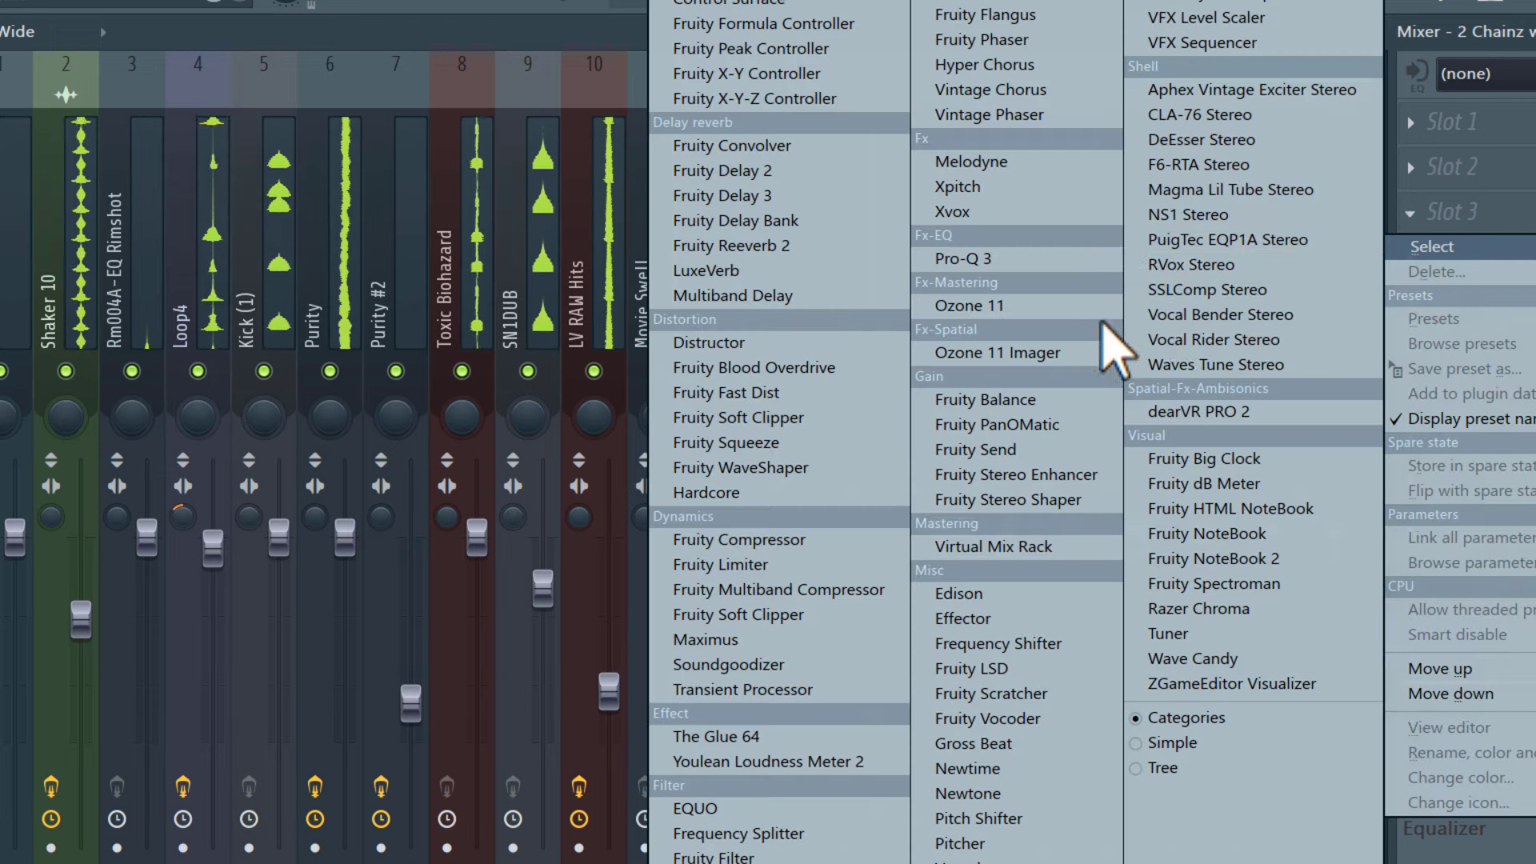
{"action": "left_click", "coordinate": [1024, 475]}
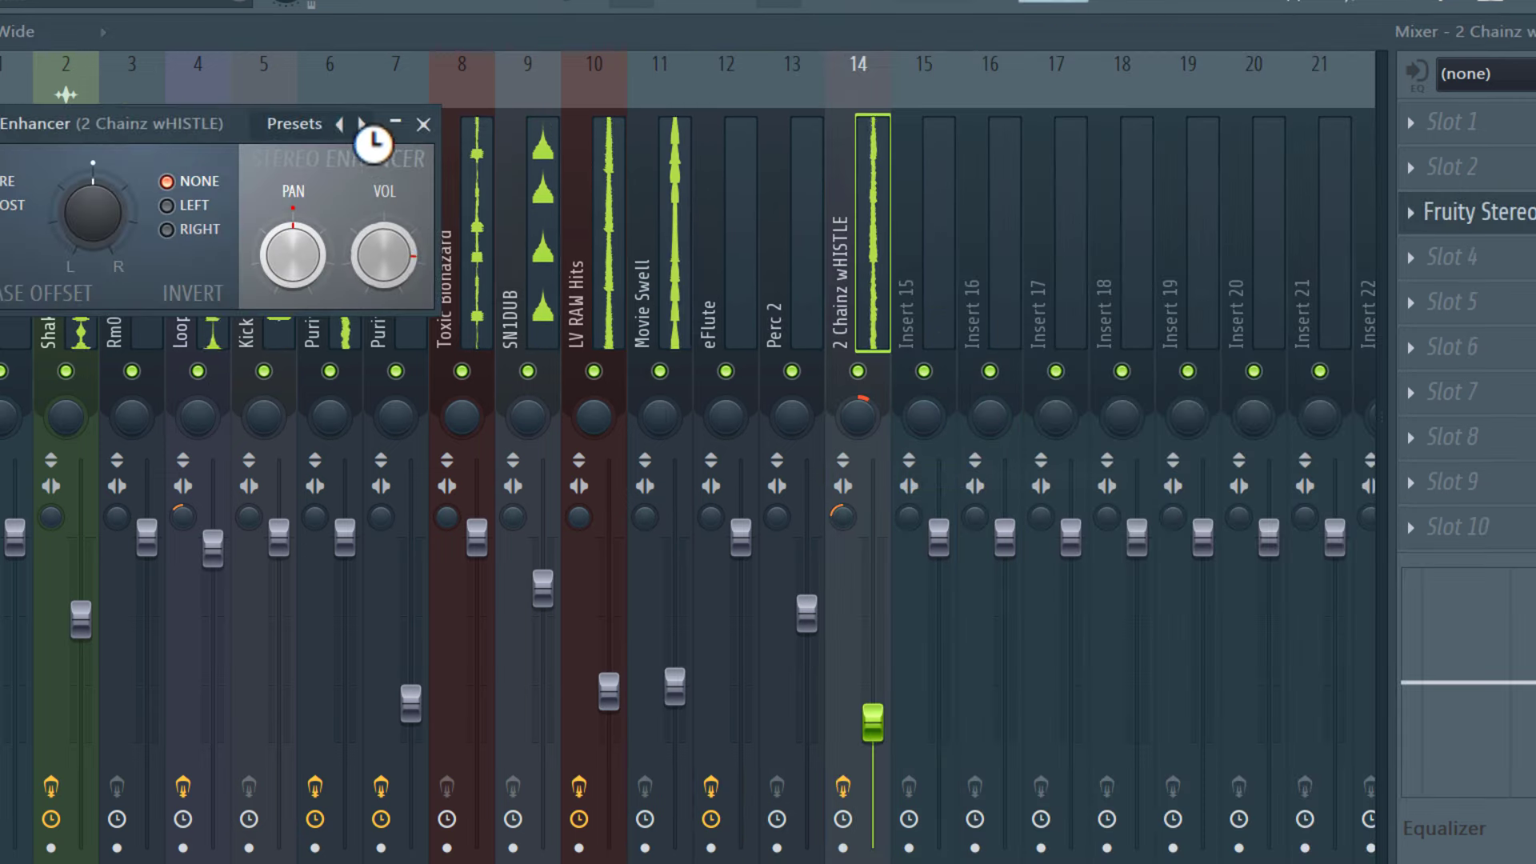
{"action": "left_click", "coordinate": [320, 124]}
{"action": "left_click", "coordinate": [382, 186]}
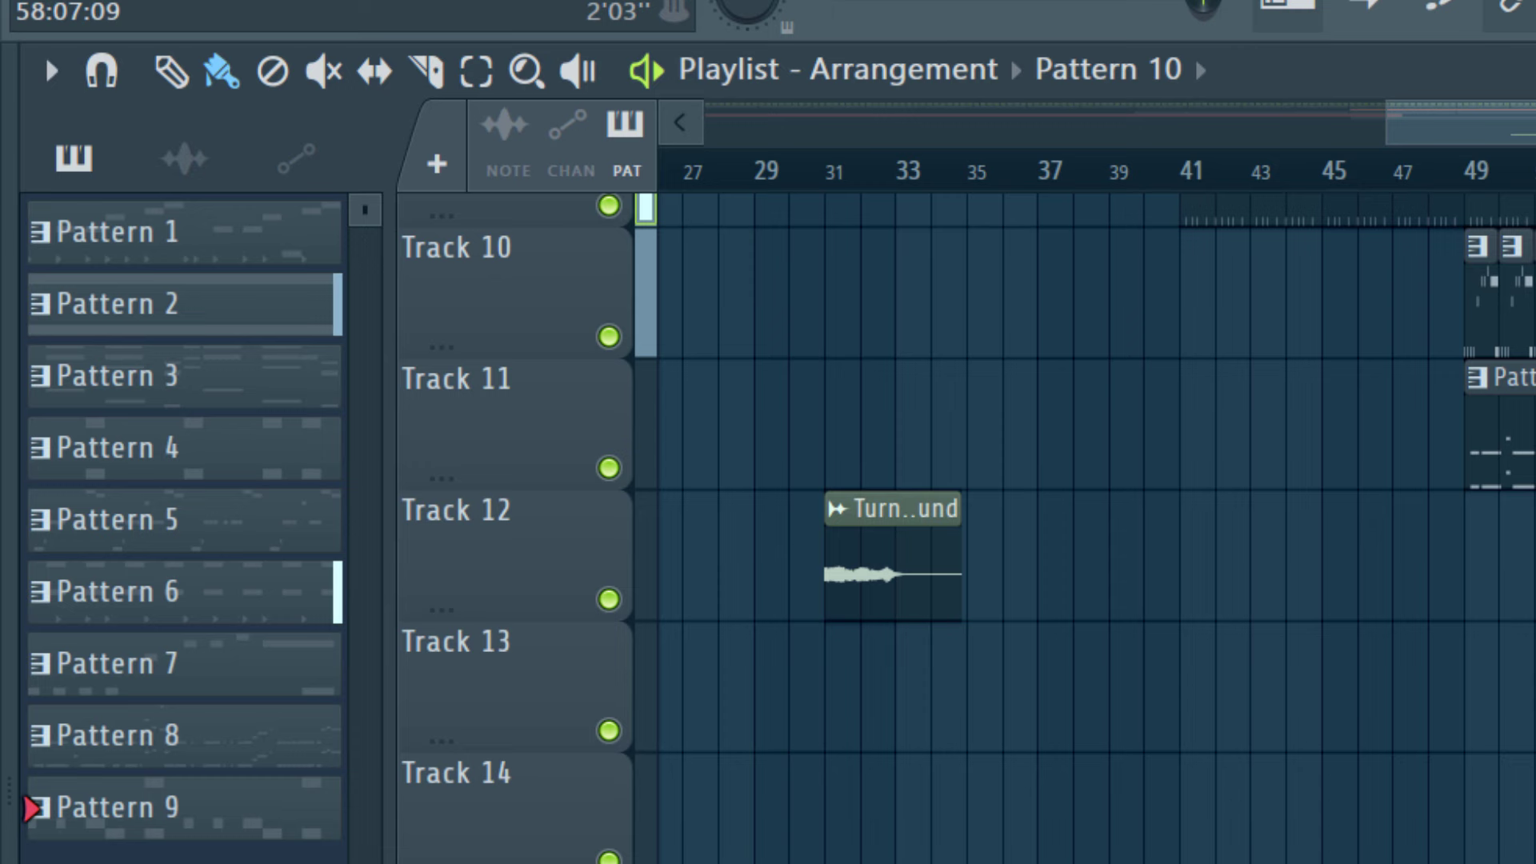
Move the channel rack aside, select the Bass_Drop_13 channel for playing and return to the playlist
{"action": "key", "text": "F6"}
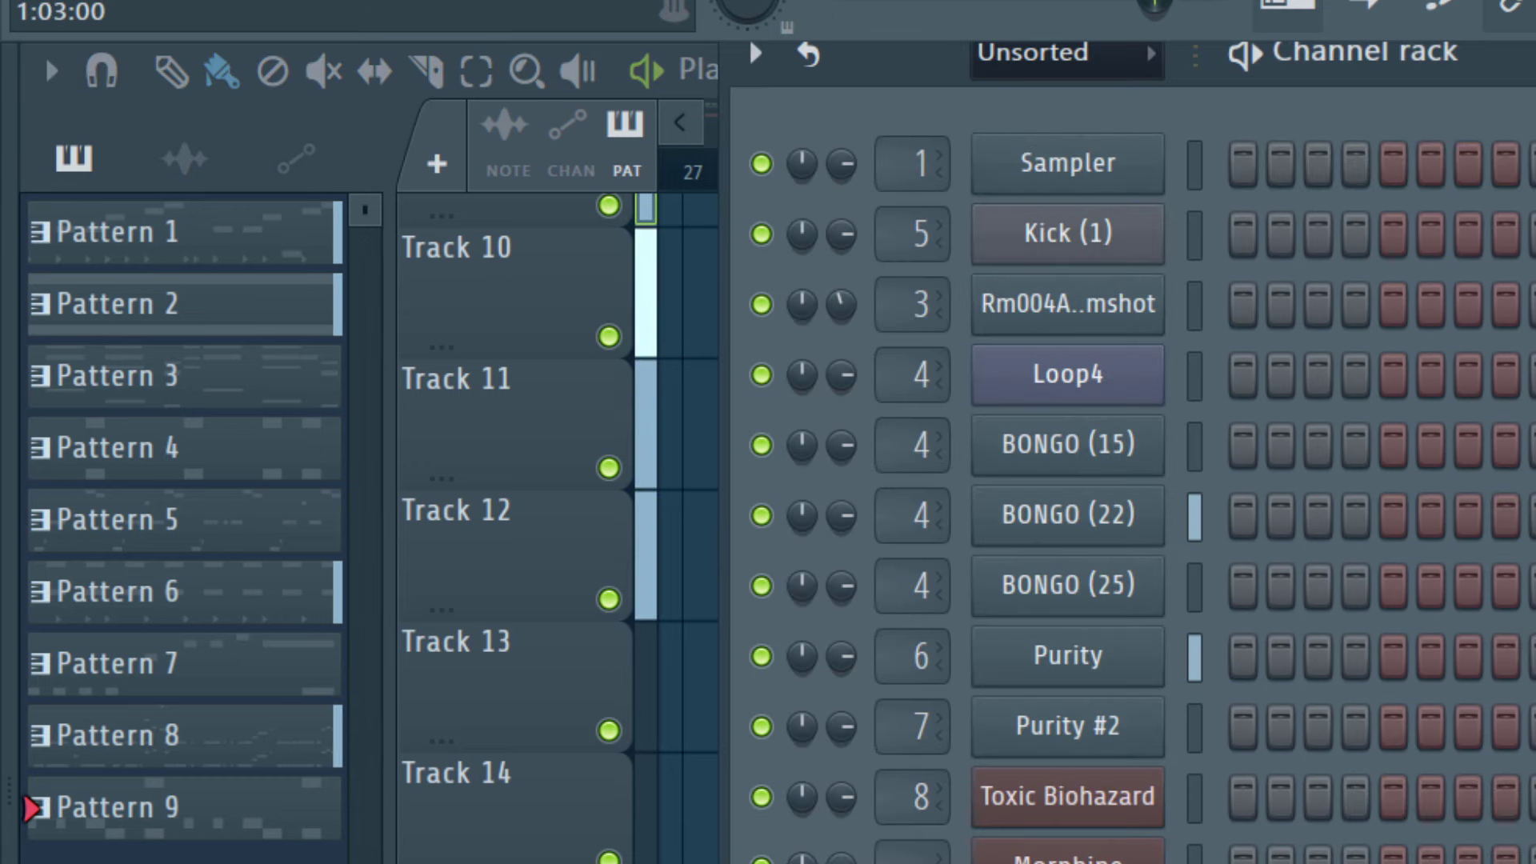
{"action": "left_click_drag", "start_coordinate": [749, 37], "coordinate": [1101, 37]}
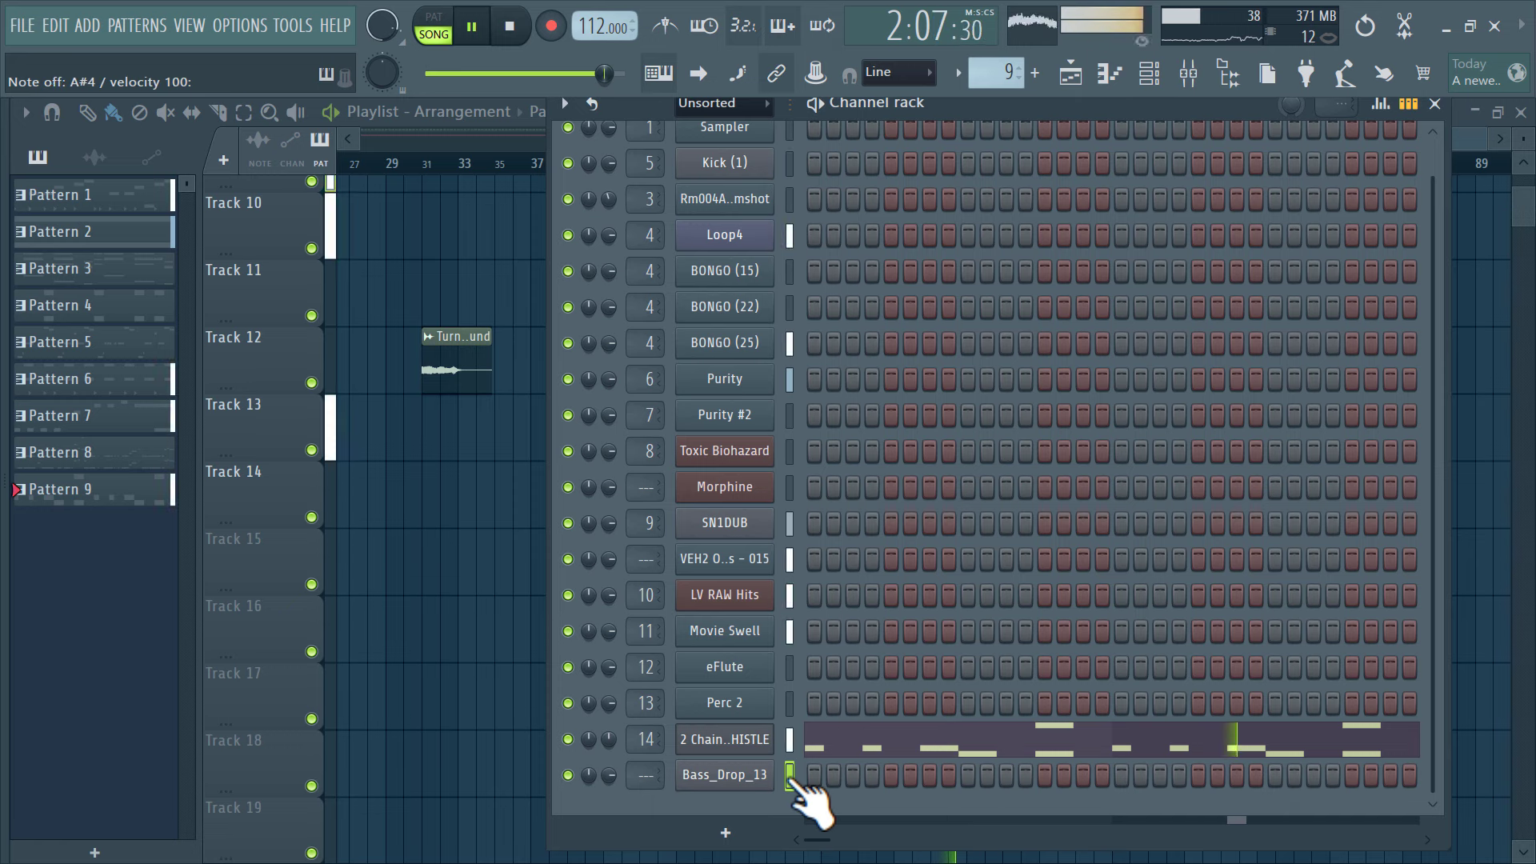
{"action": "left_click", "coordinate": [1071, 75]}
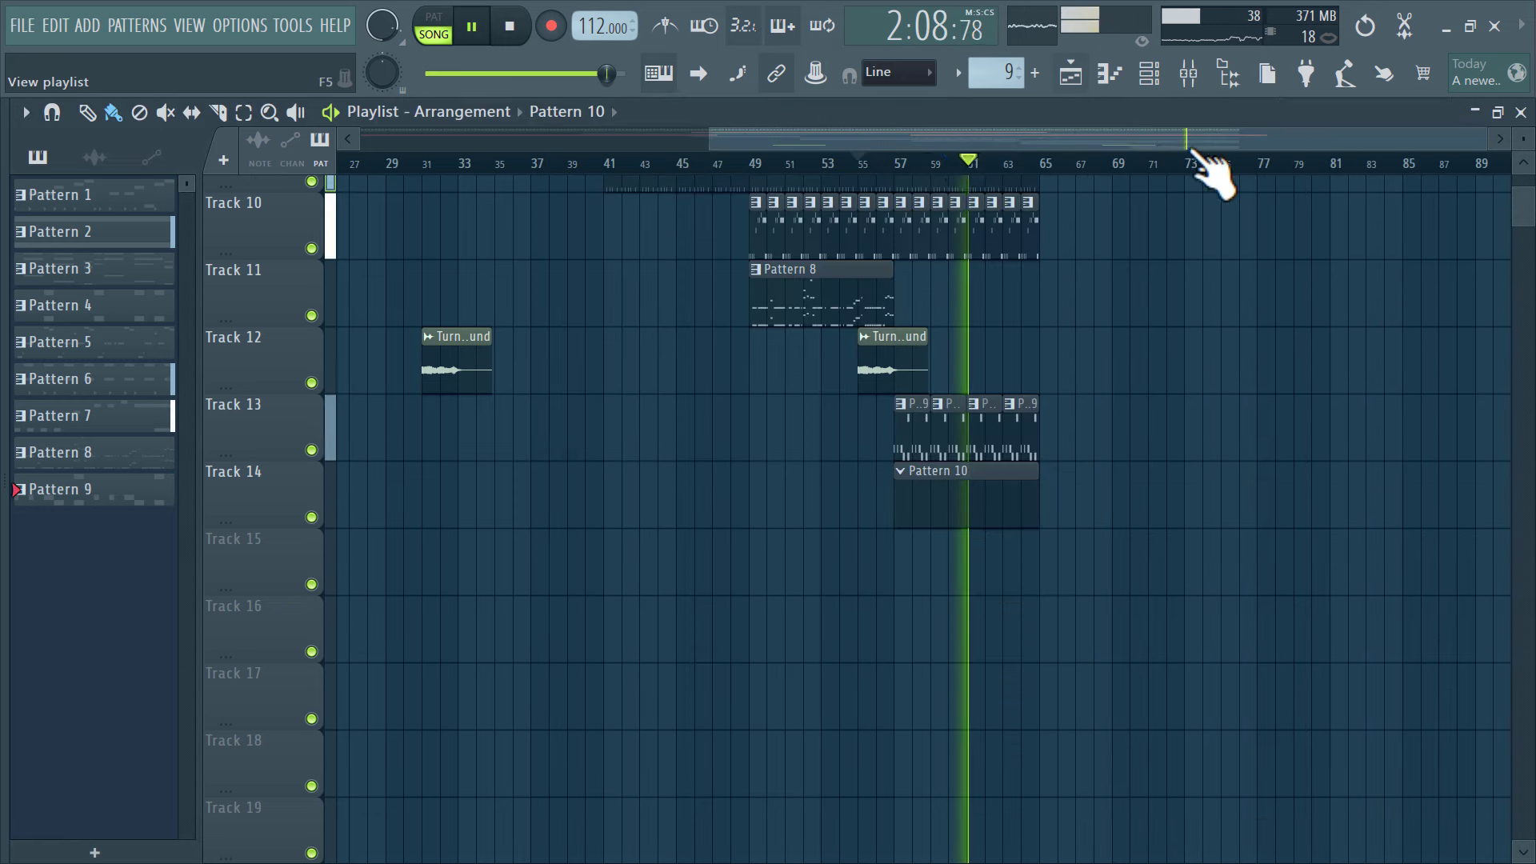
Start recording with the Everything option and record the Bass_Drop_13 part into Pattern 10 from bar 57
{"action": "left_click", "coordinate": [882, 165]}
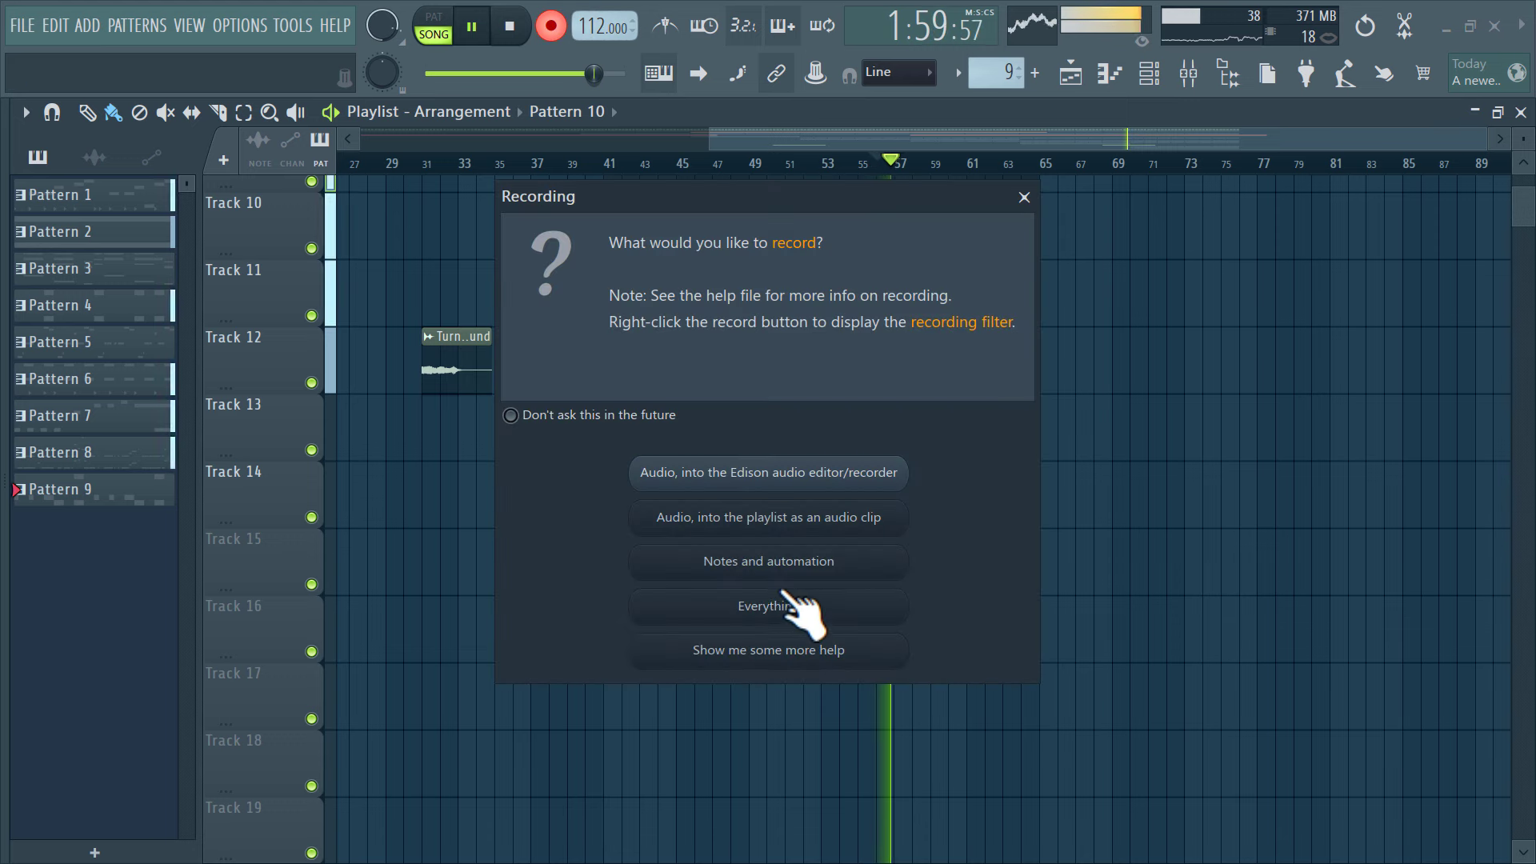
{"action": "left_click", "coordinate": [784, 596]}
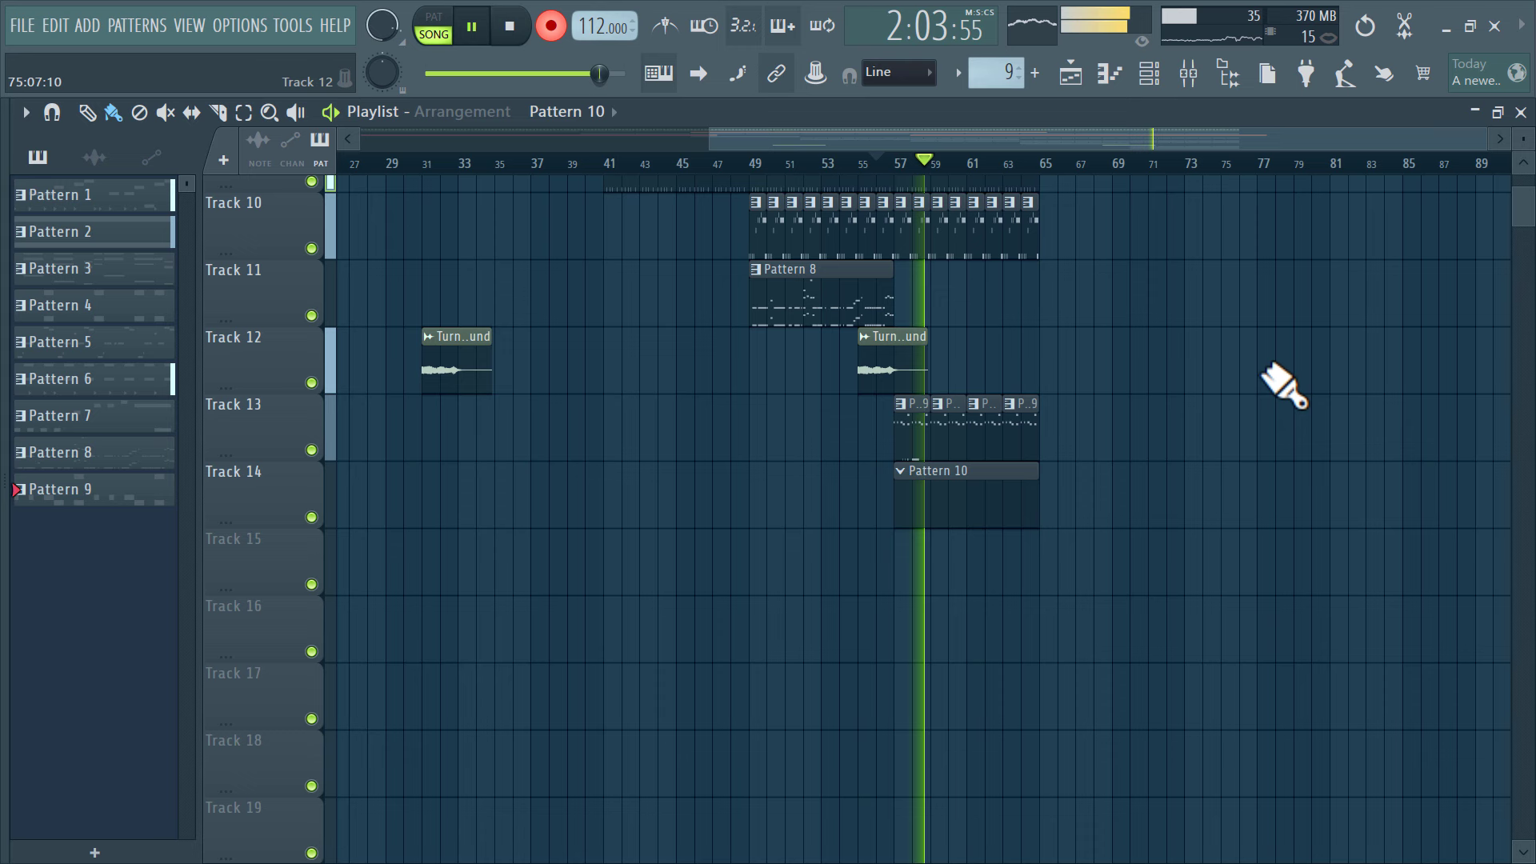
{"action": "left_click", "coordinate": [904, 165]}
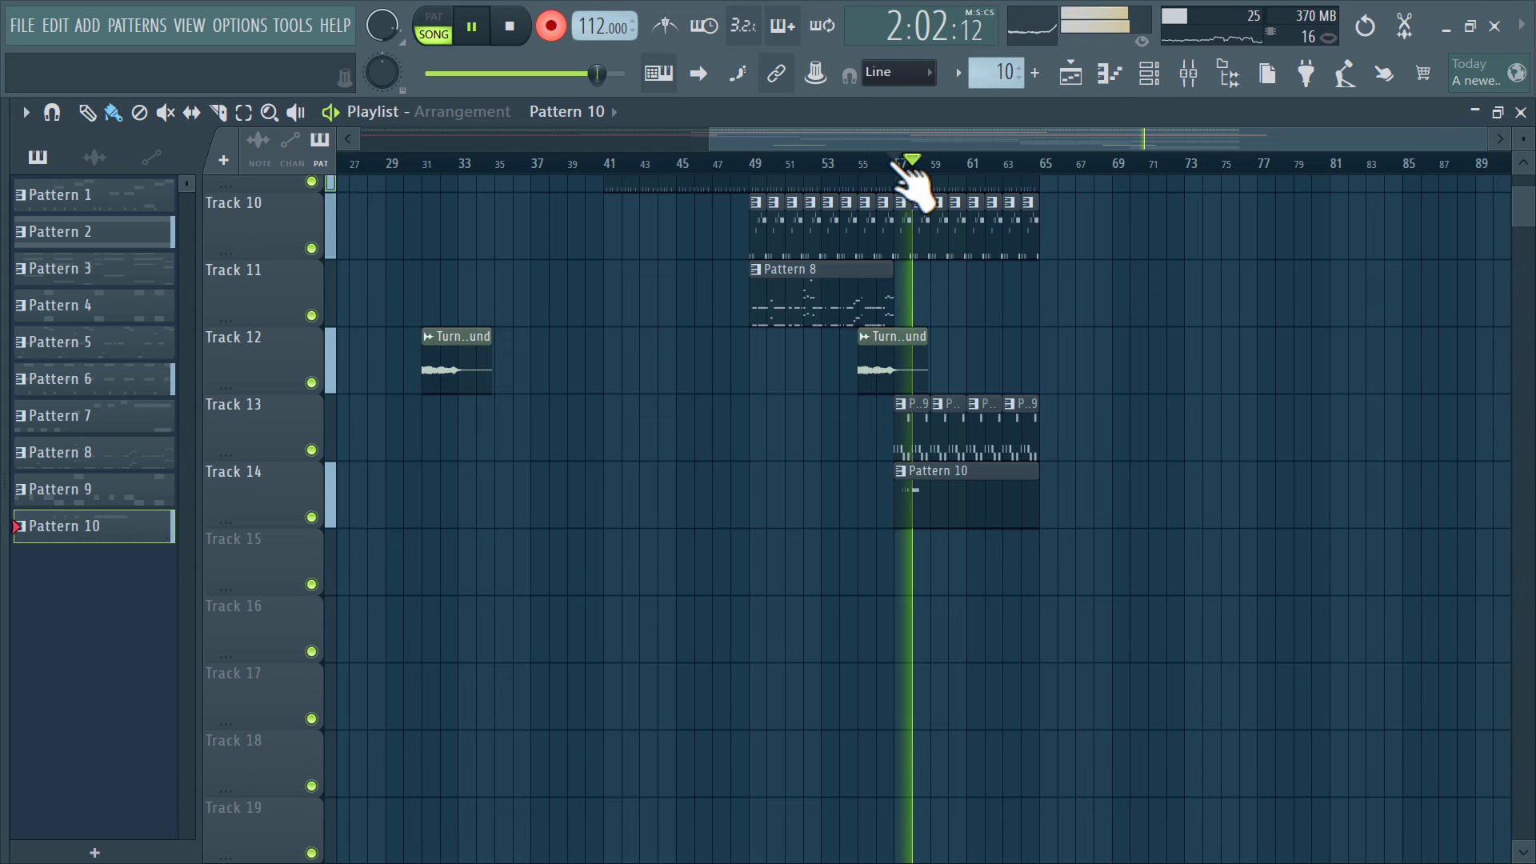
{"action": "key", "text": "d"}
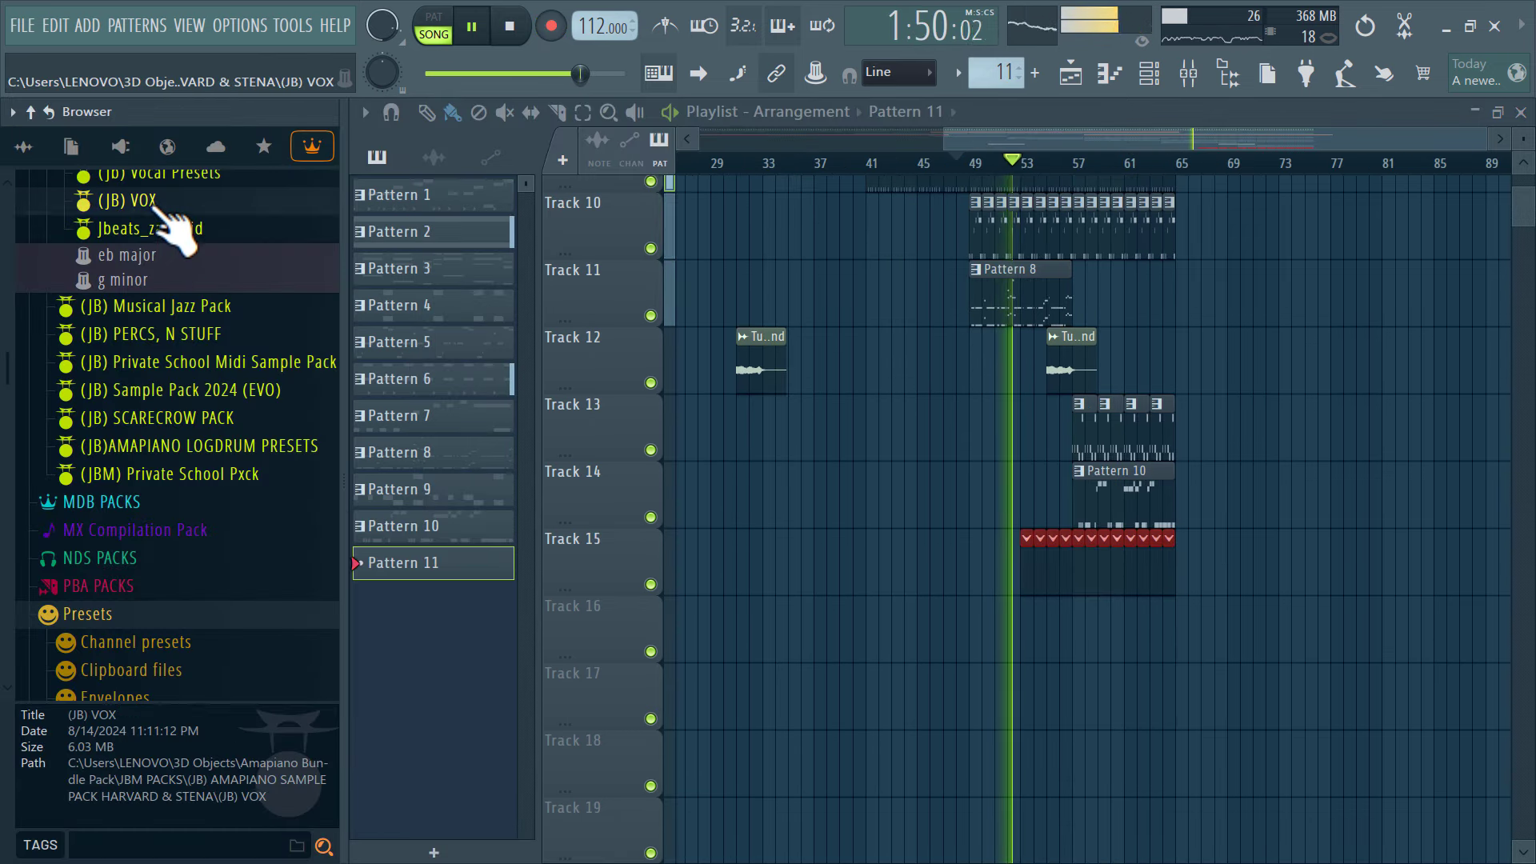
Audition the jb vox hooo and Haibo(Xhosa) samples from the (JB) VOX folder and load Haibo(Xhosa) into a new channel
{"action": "left_click", "coordinate": [165, 200]}
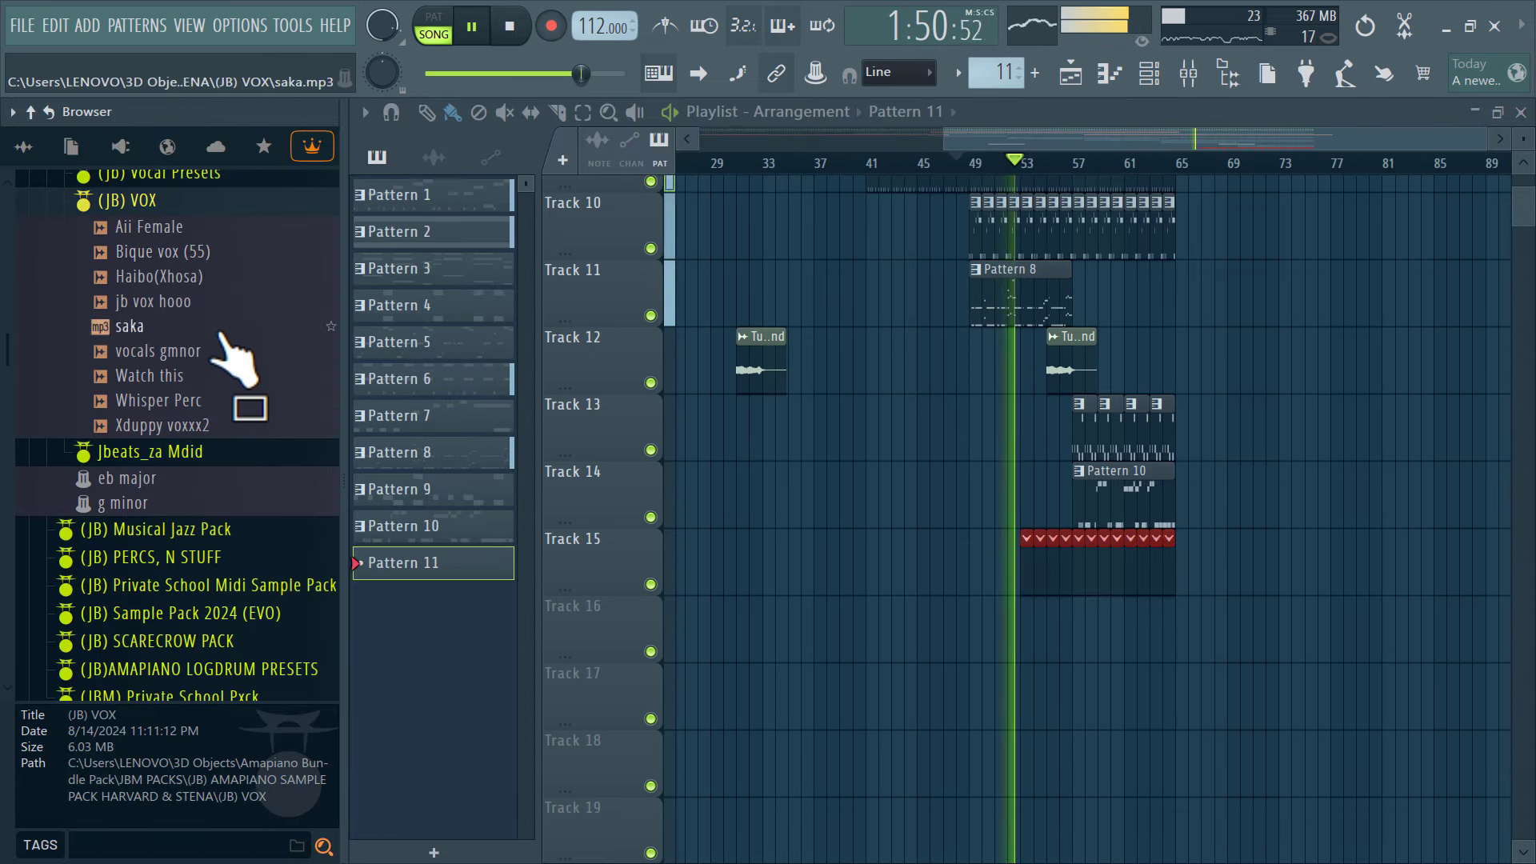
{"action": "left_click", "coordinate": [130, 302]}
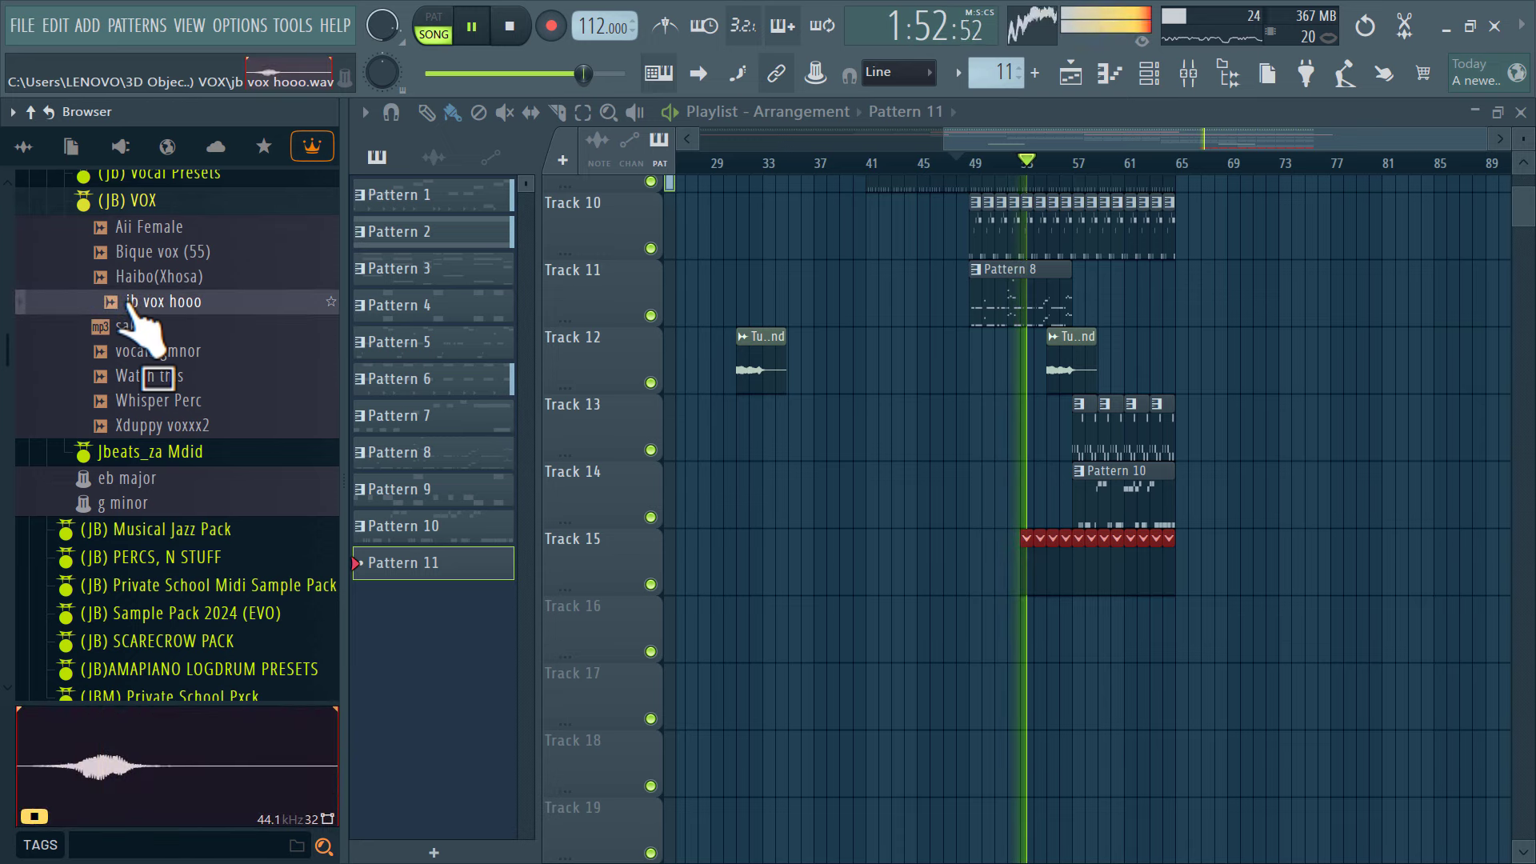
{"action": "left_click", "coordinate": [170, 280]}
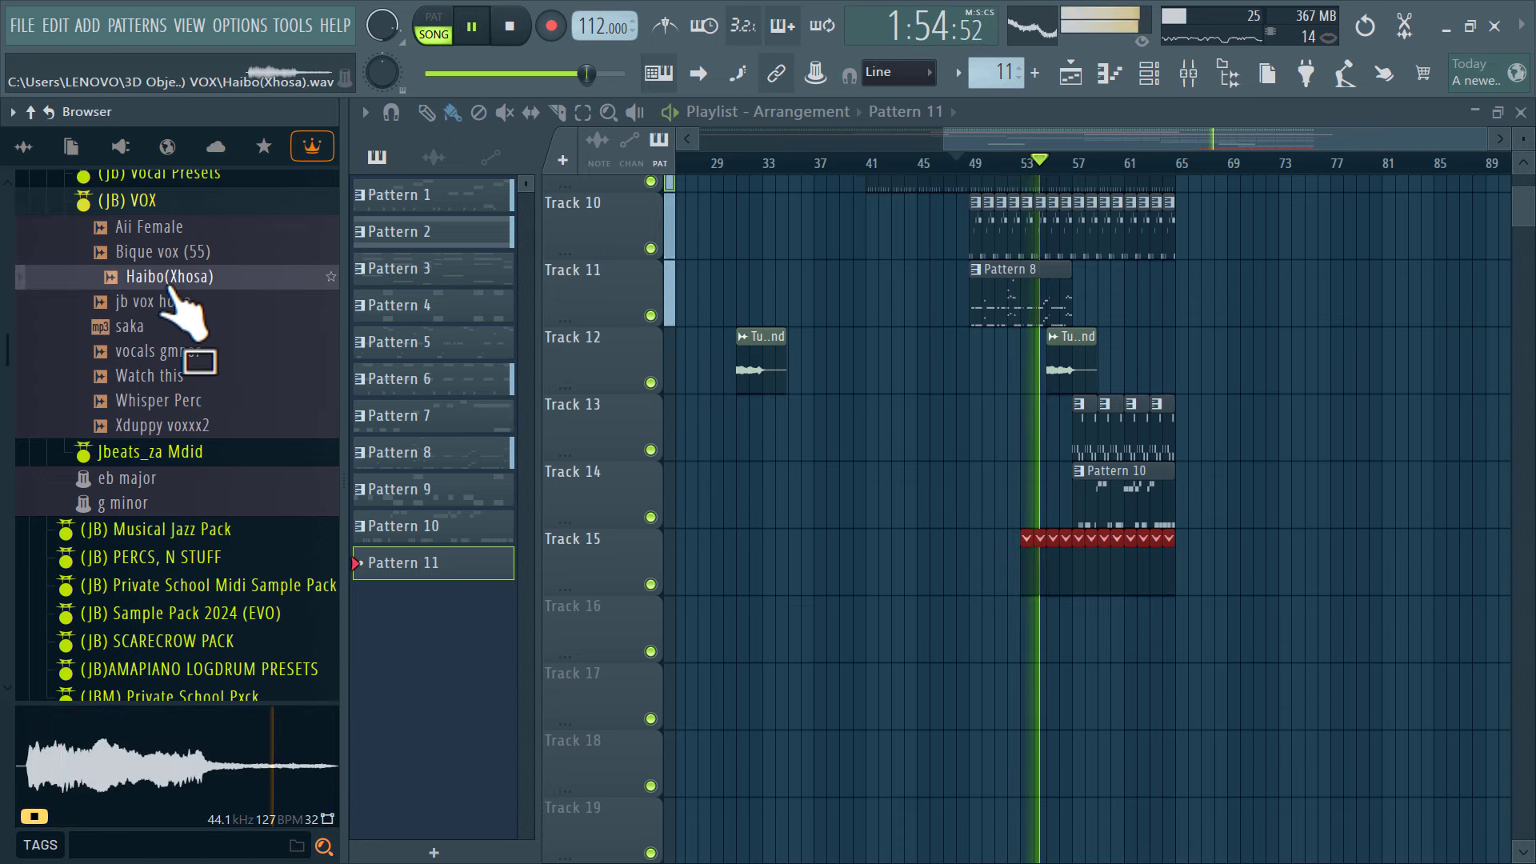
{"action": "right_click", "coordinate": [168, 278]}
{"action": "left_click", "coordinate": [239, 314]}
{"action": "key", "text": "alt+F8"}
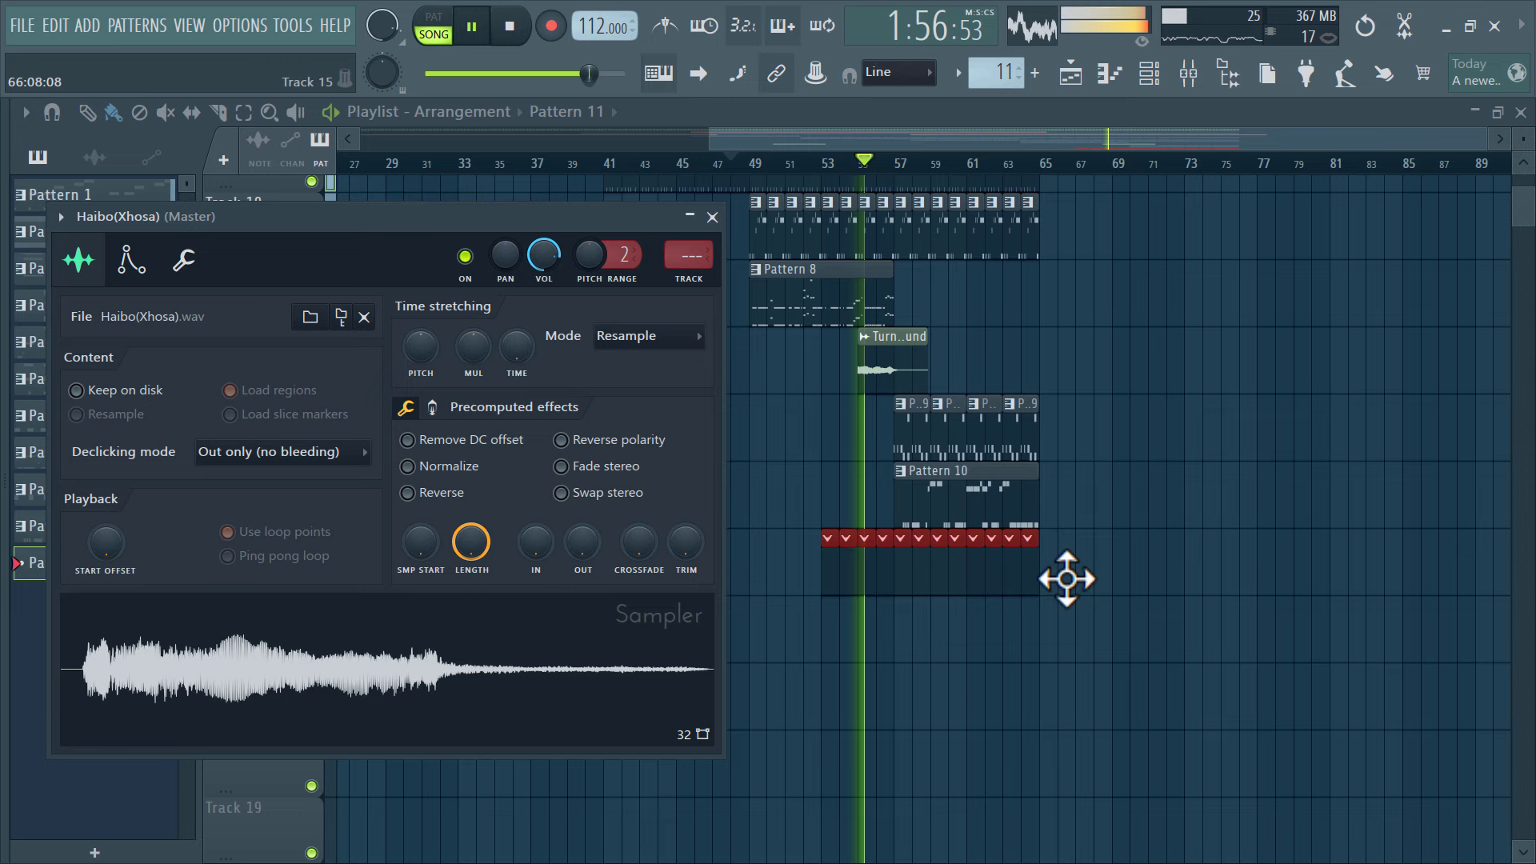
{"action": "key", "text": "Escape"}
Add a Haibo(Xhosa) hit on step 11 of Pattern 11 and route the channel to mixer track 16
{"action": "key", "text": "F6"}
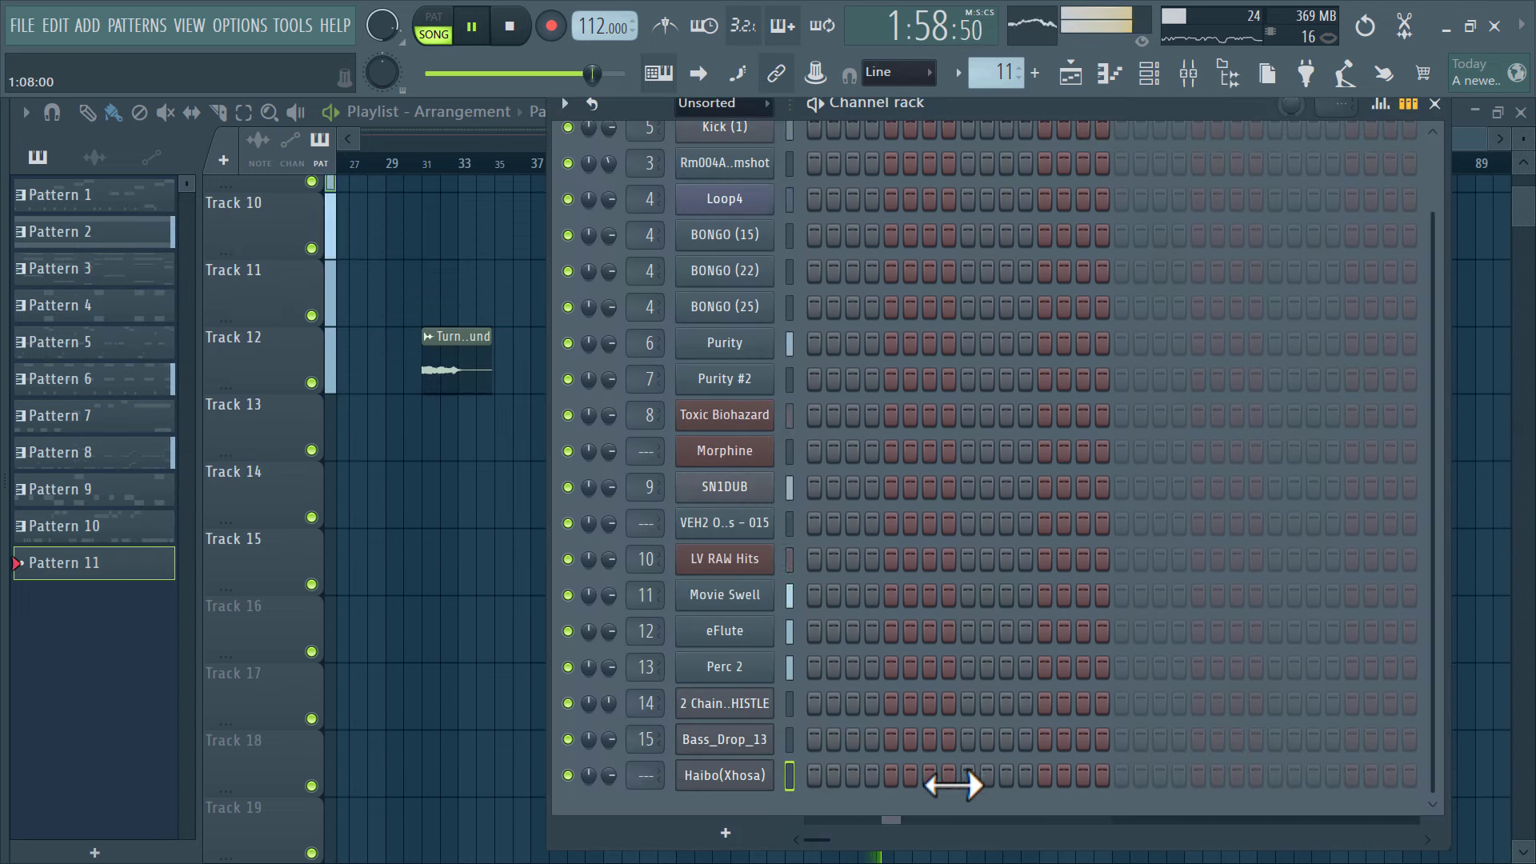
{"action": "left_click", "coordinate": [1006, 776]}
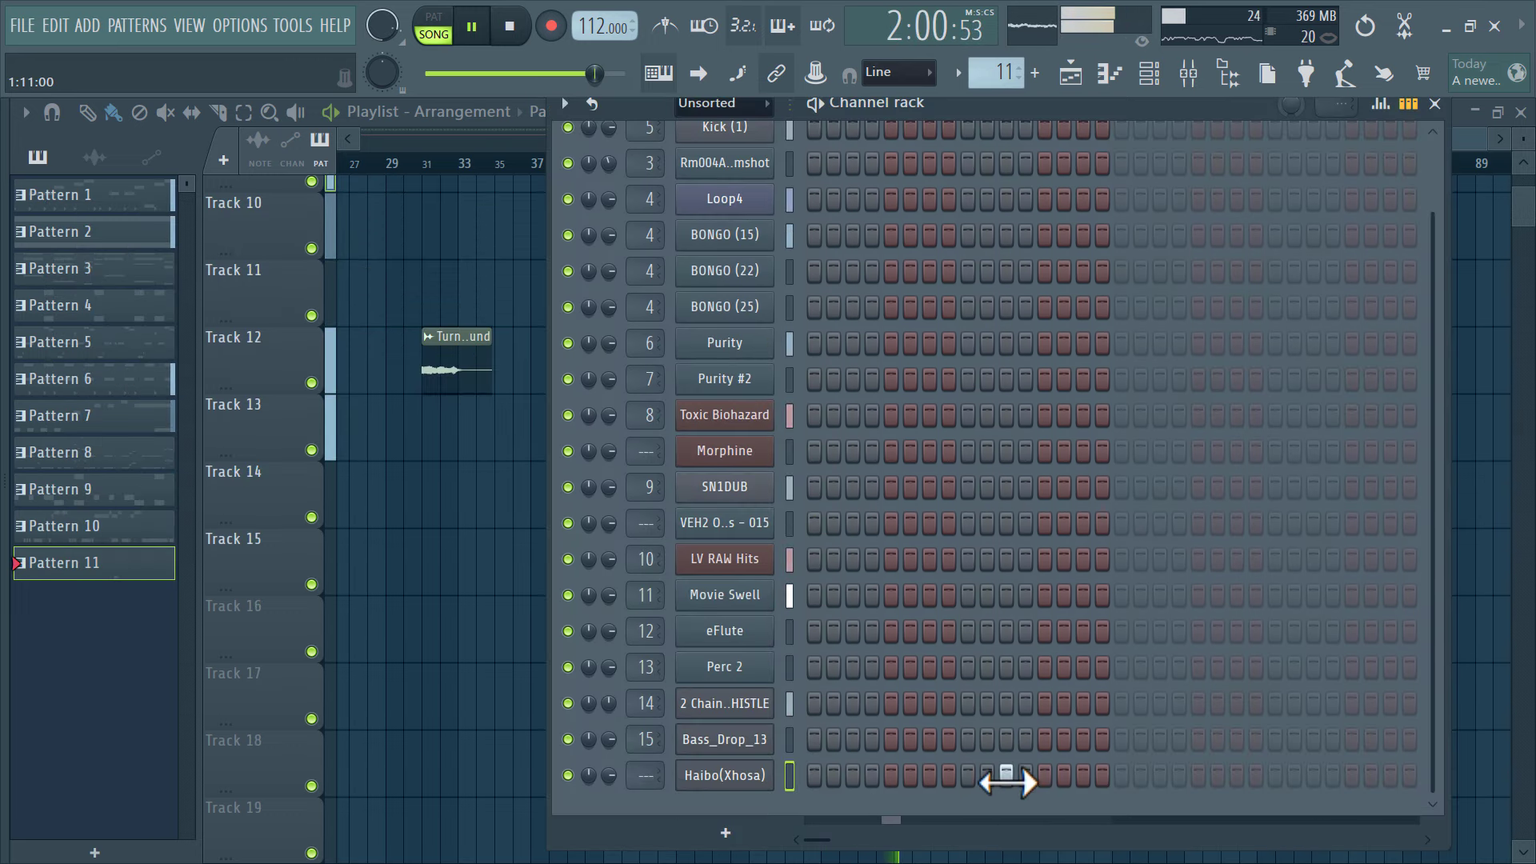
{"action": "key", "text": "F9"}
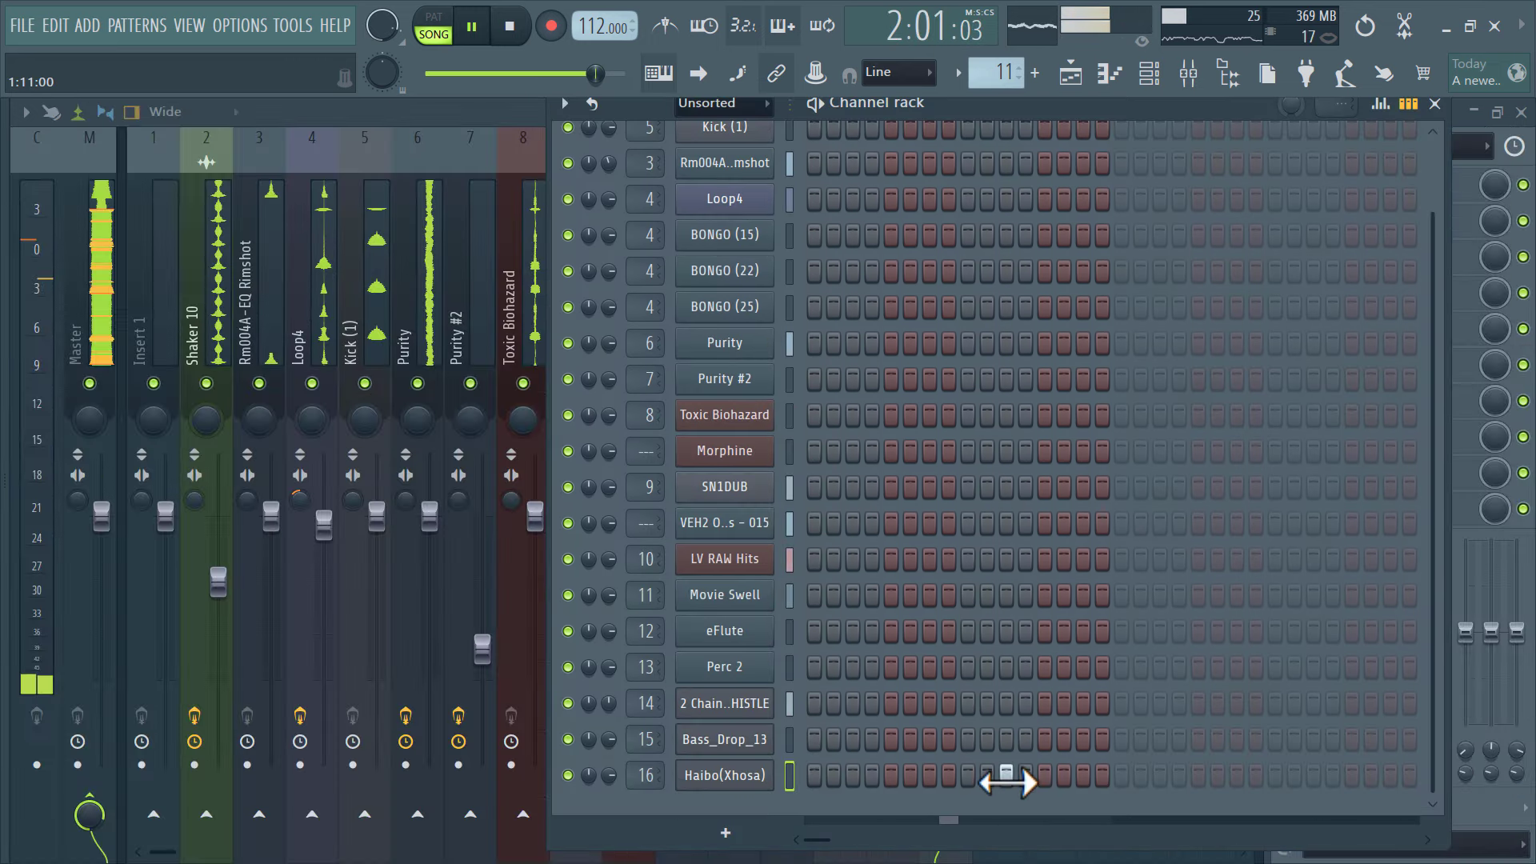
Set the Haibo(Xhosa) sample's start offset to 3% and return to the playlist
{"action": "left_click", "coordinate": [735, 783]}
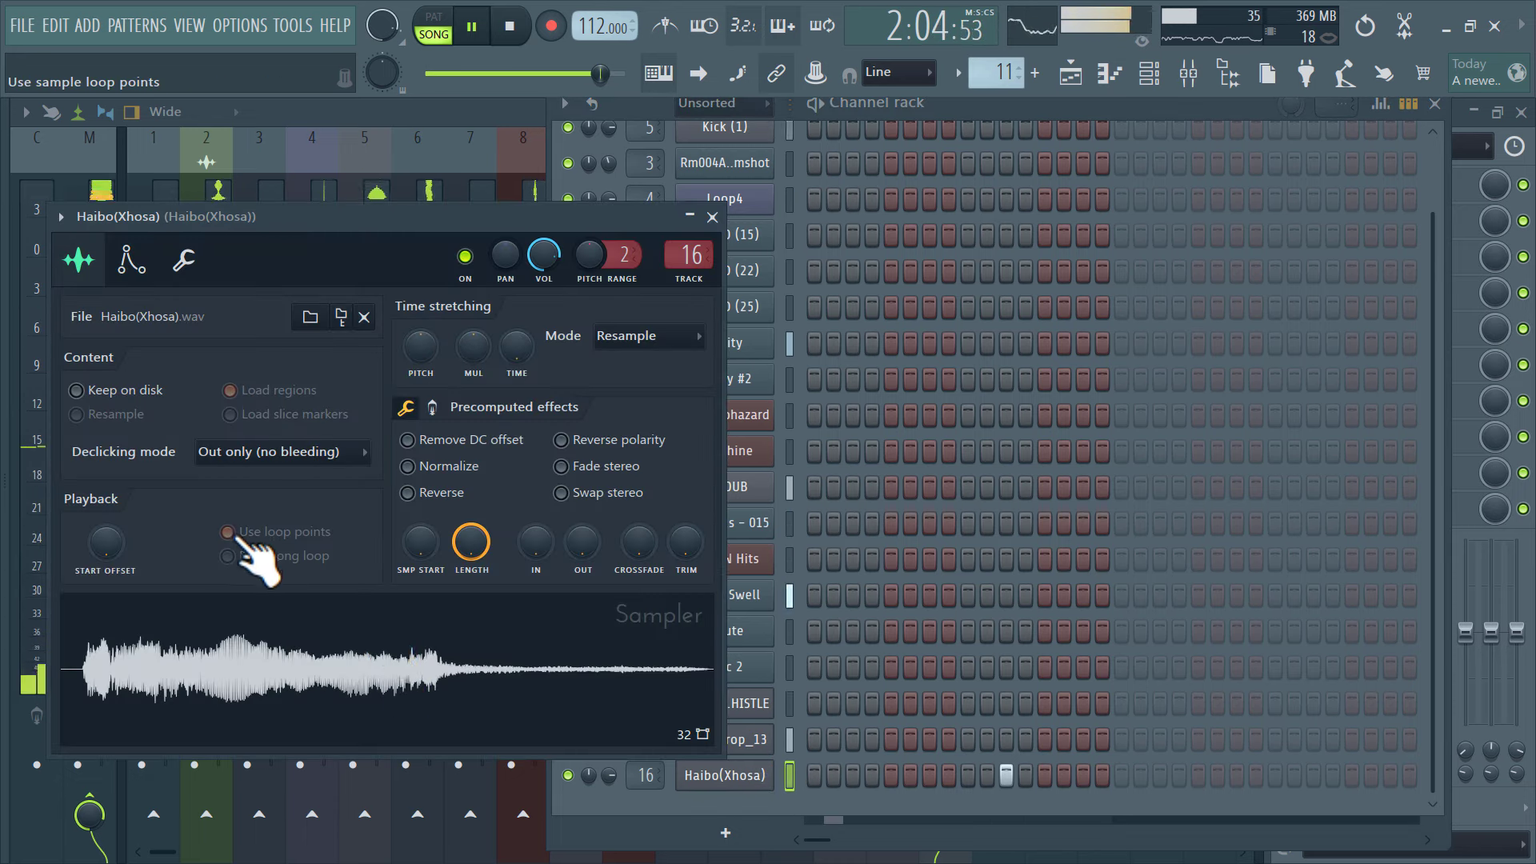
{"action": "left_click_drag", "start_coordinate": [113, 552], "coordinate": [113, 548]}
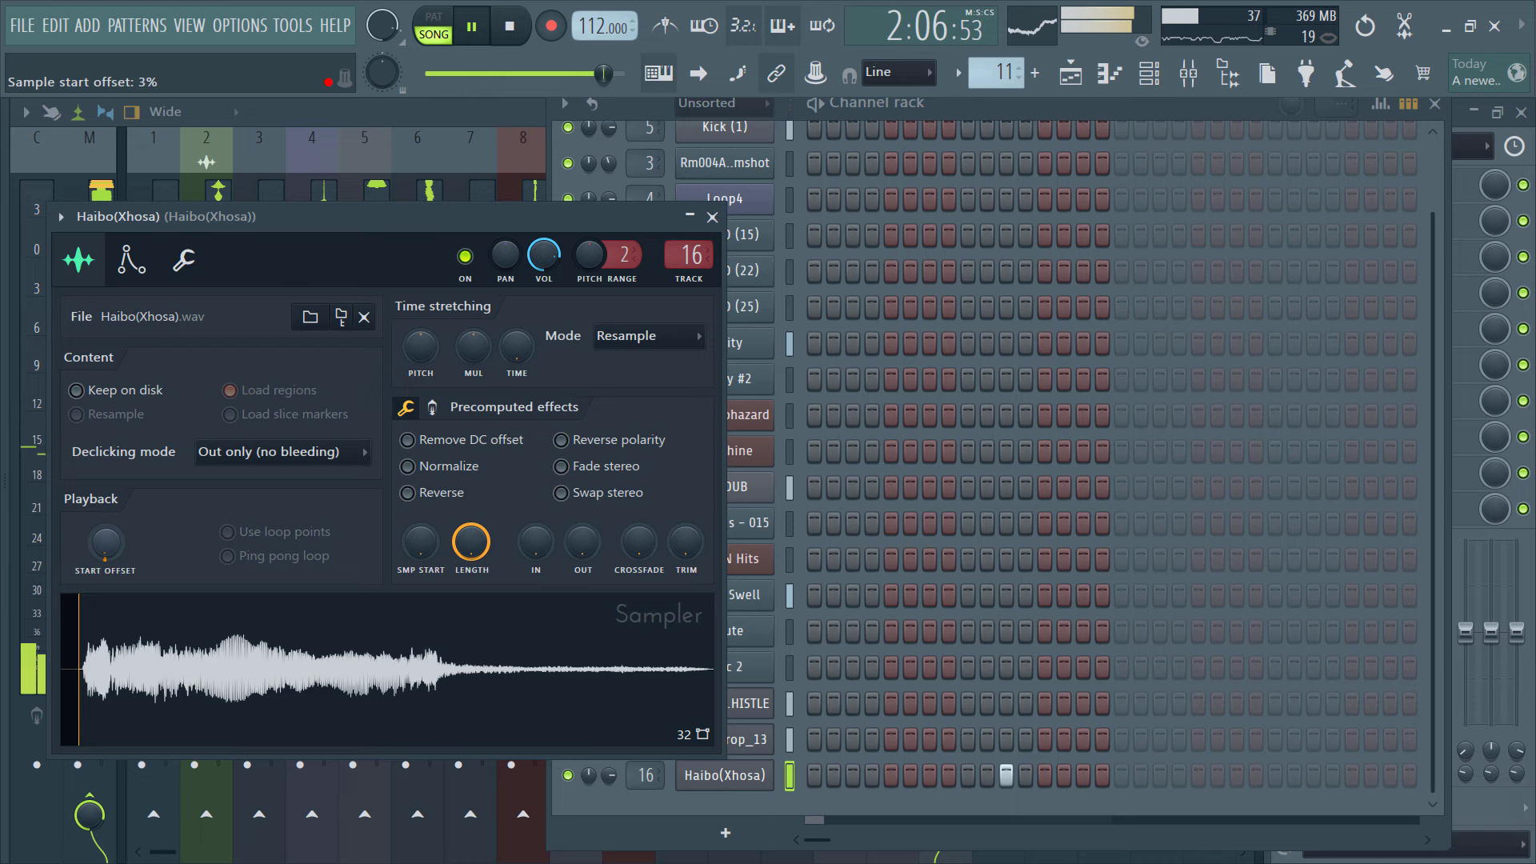
{"action": "left_click", "coordinate": [1071, 73]}
{"action": "right_click", "coordinate": [1223, 420]}
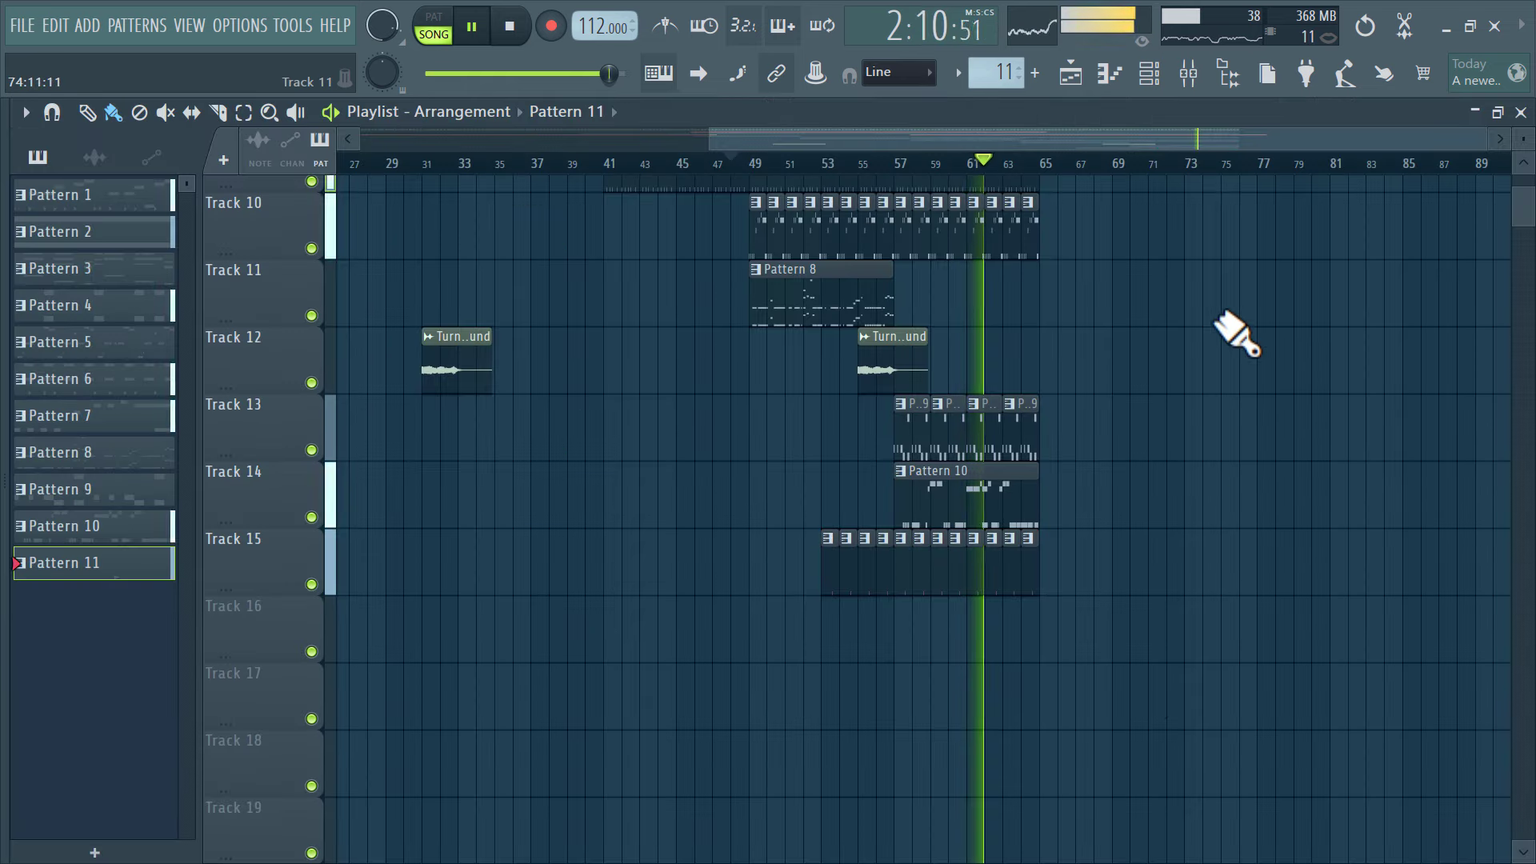
Make the Track 10 clip at bar 57 a unique pattern and replace the following clips up to bar 65 with it
{"action": "scroll", "coordinate": [1212, 311], "scroll_direction": "up", "scroll_amount": 3}
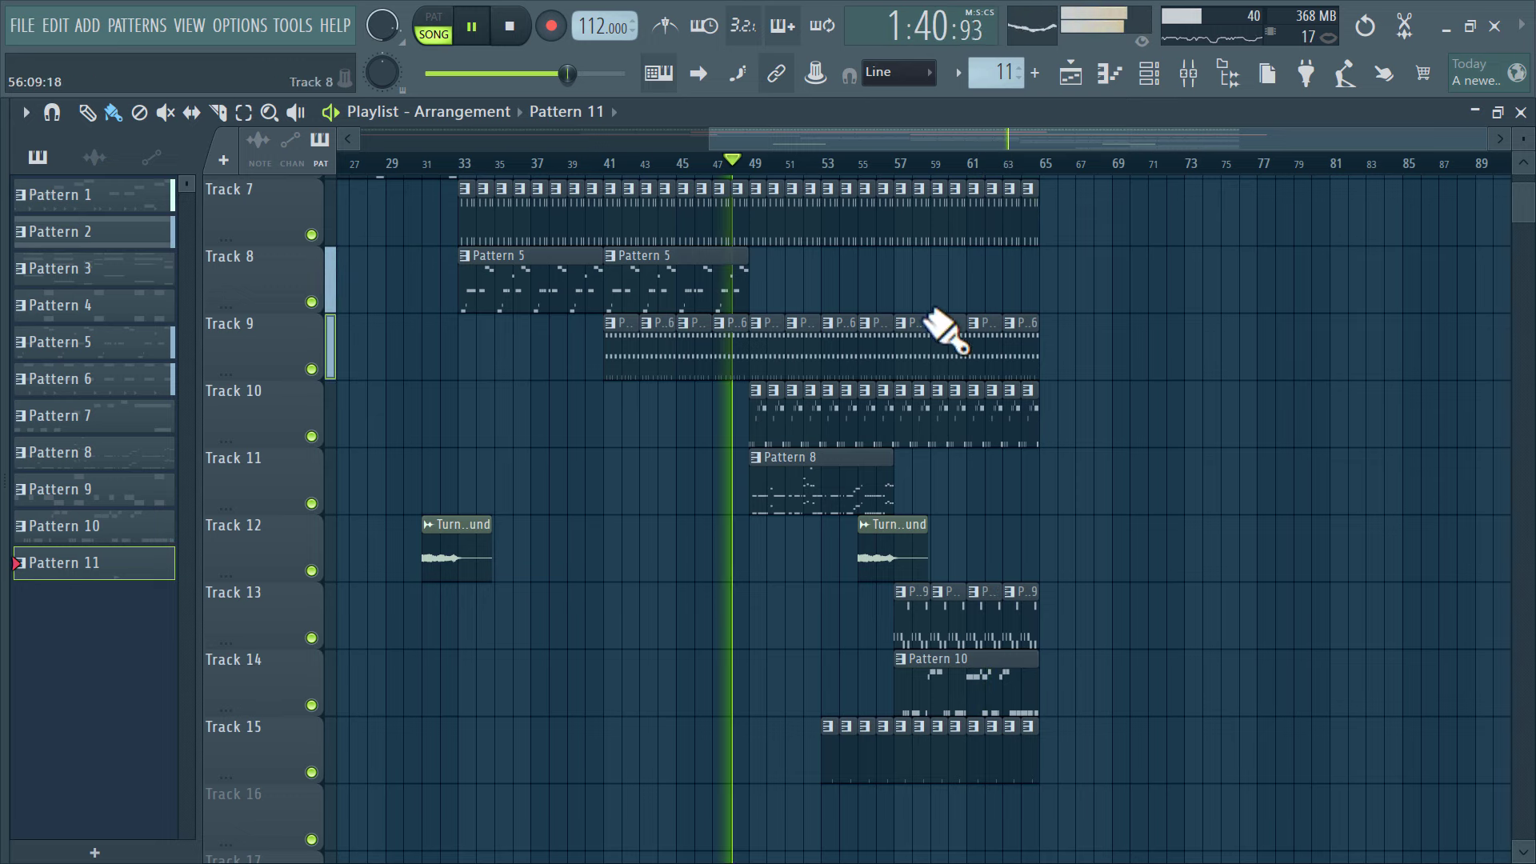
{"action": "scroll", "coordinate": [944, 416], "scroll_direction": "up", "scroll_amount": 1}
{"action": "scroll", "coordinate": [948, 420], "scroll_direction": "up", "scroll_amount": 3, "text": "ctrl"}
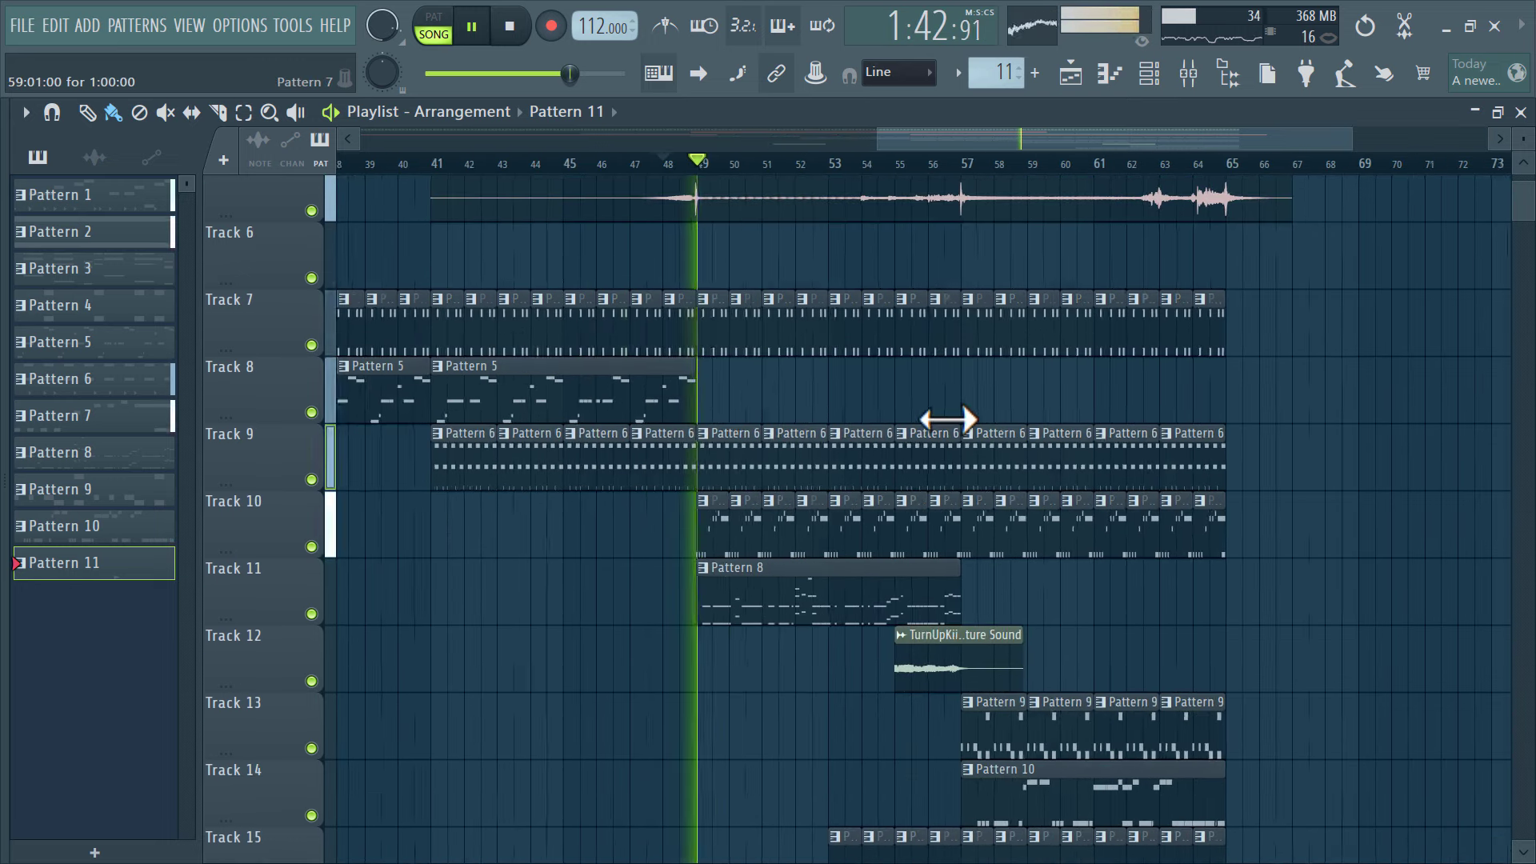
{"action": "scroll", "coordinate": [948, 420], "scroll_direction": "down", "scroll_amount": 1}
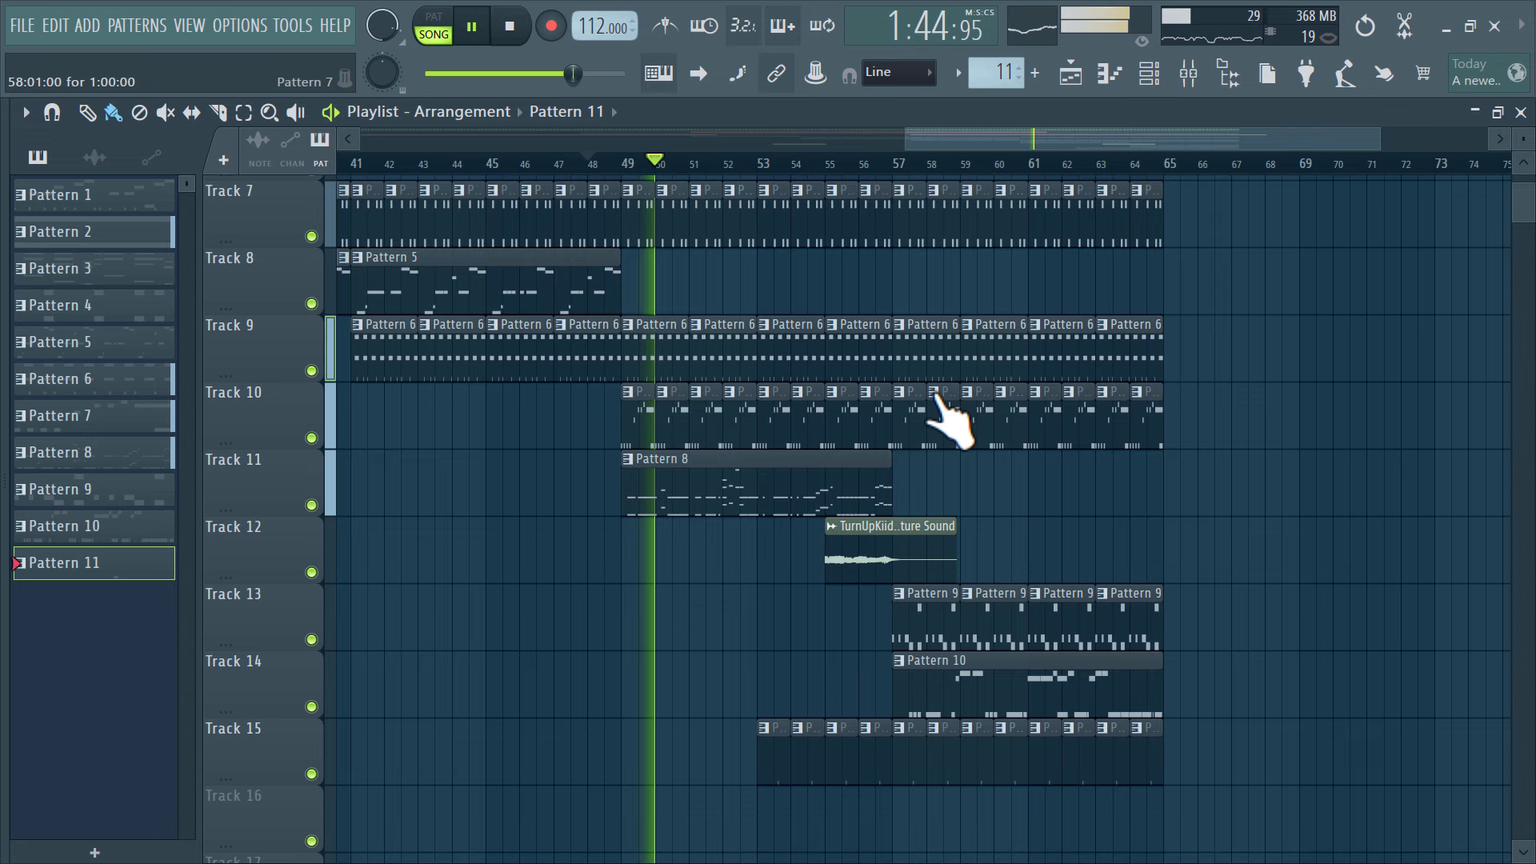
{"action": "right_click", "coordinate": [898, 407]}
{"action": "left_click", "coordinate": [973, 569]}
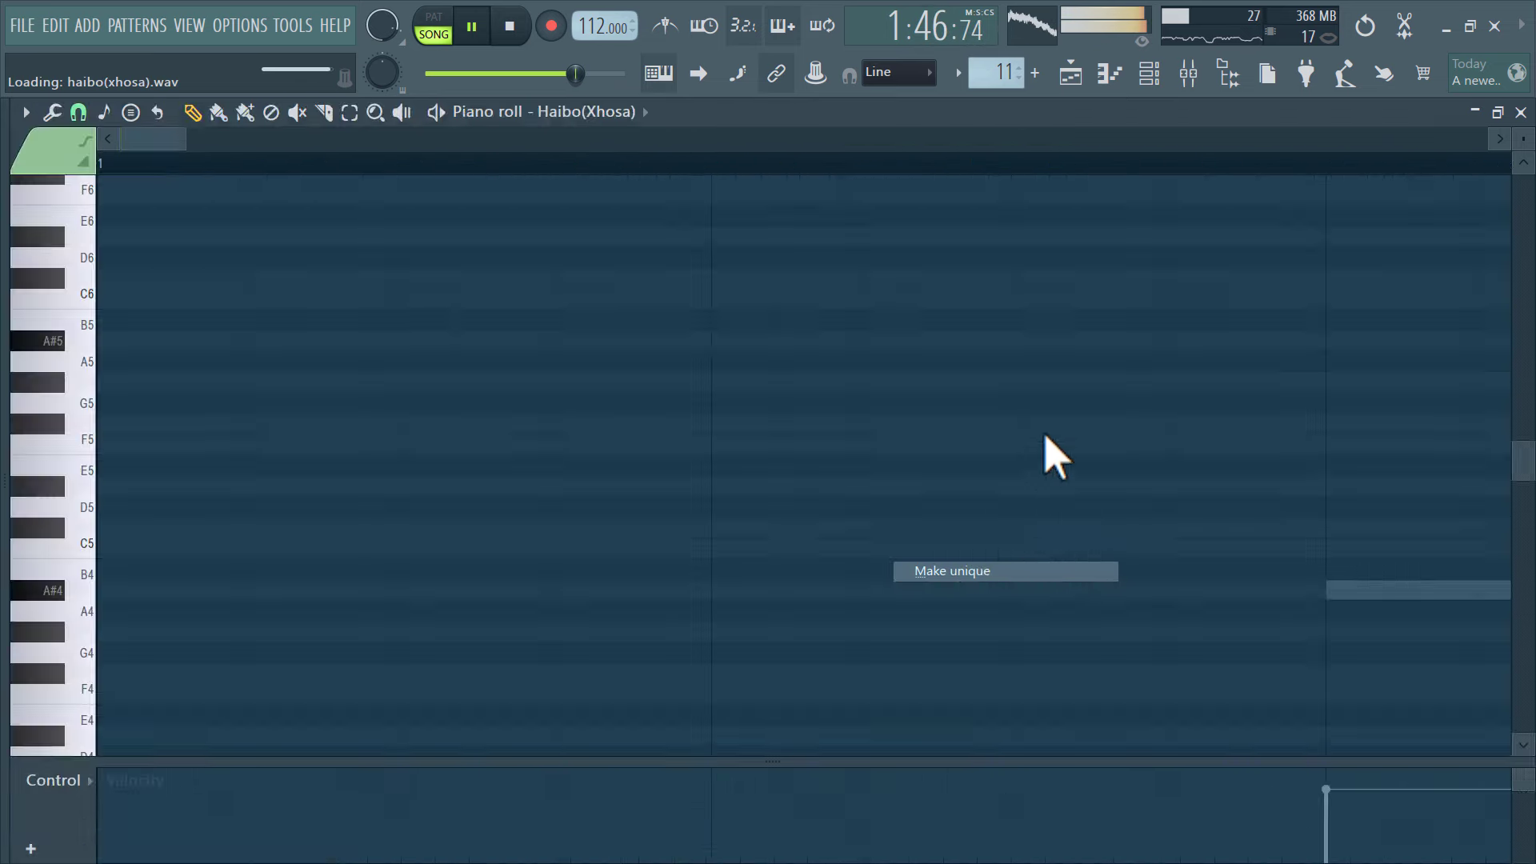
{"action": "key", "text": "Escape"}
{"action": "left_click_drag", "start_coordinate": [952, 424], "coordinate": [1141, 427]}
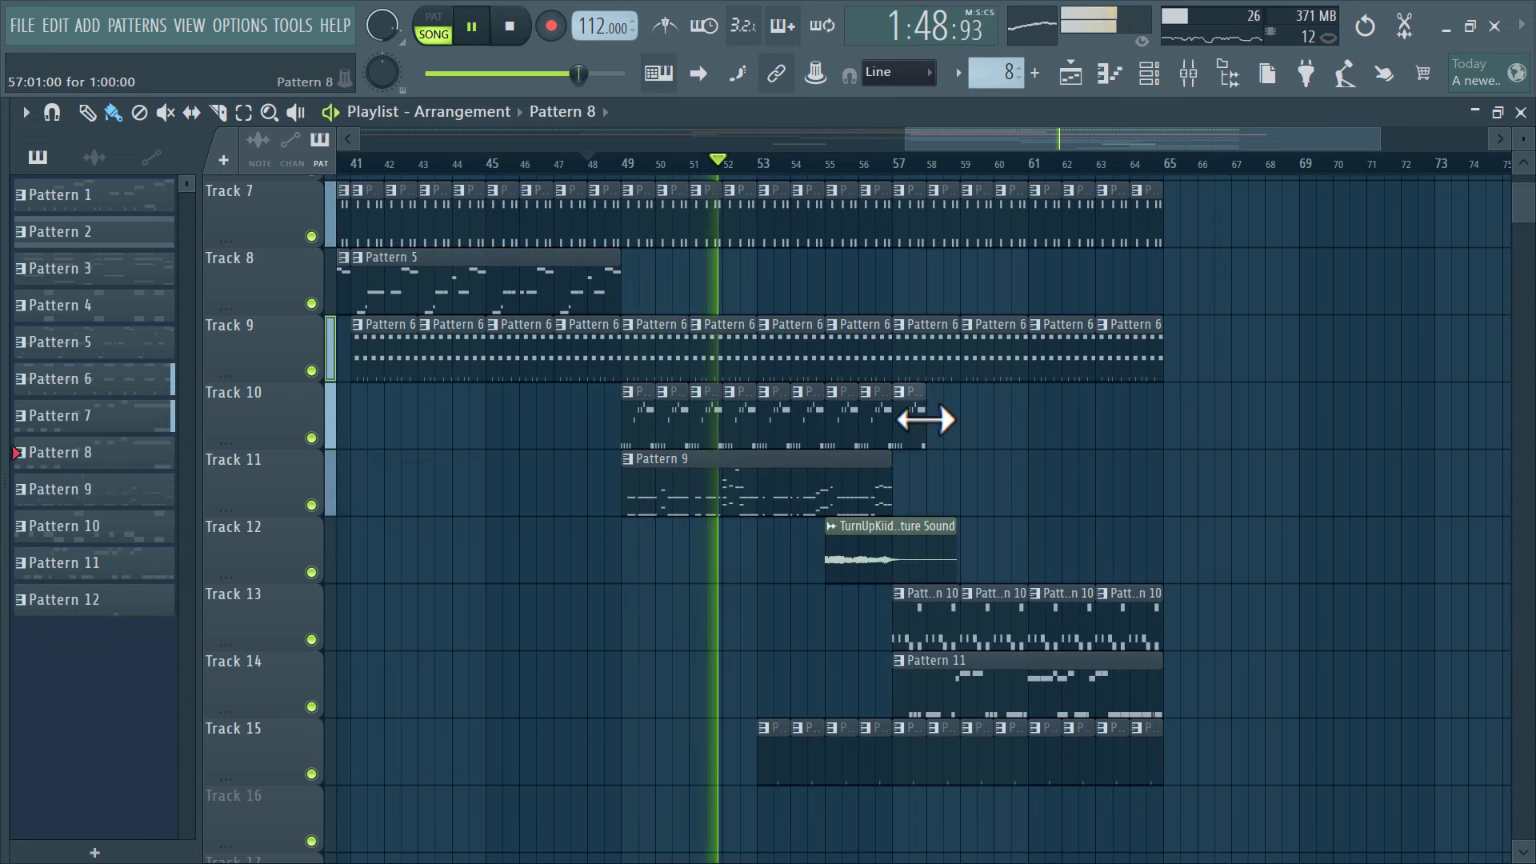
{"action": "left_click_drag", "start_coordinate": [957, 436], "coordinate": [1160, 448]}
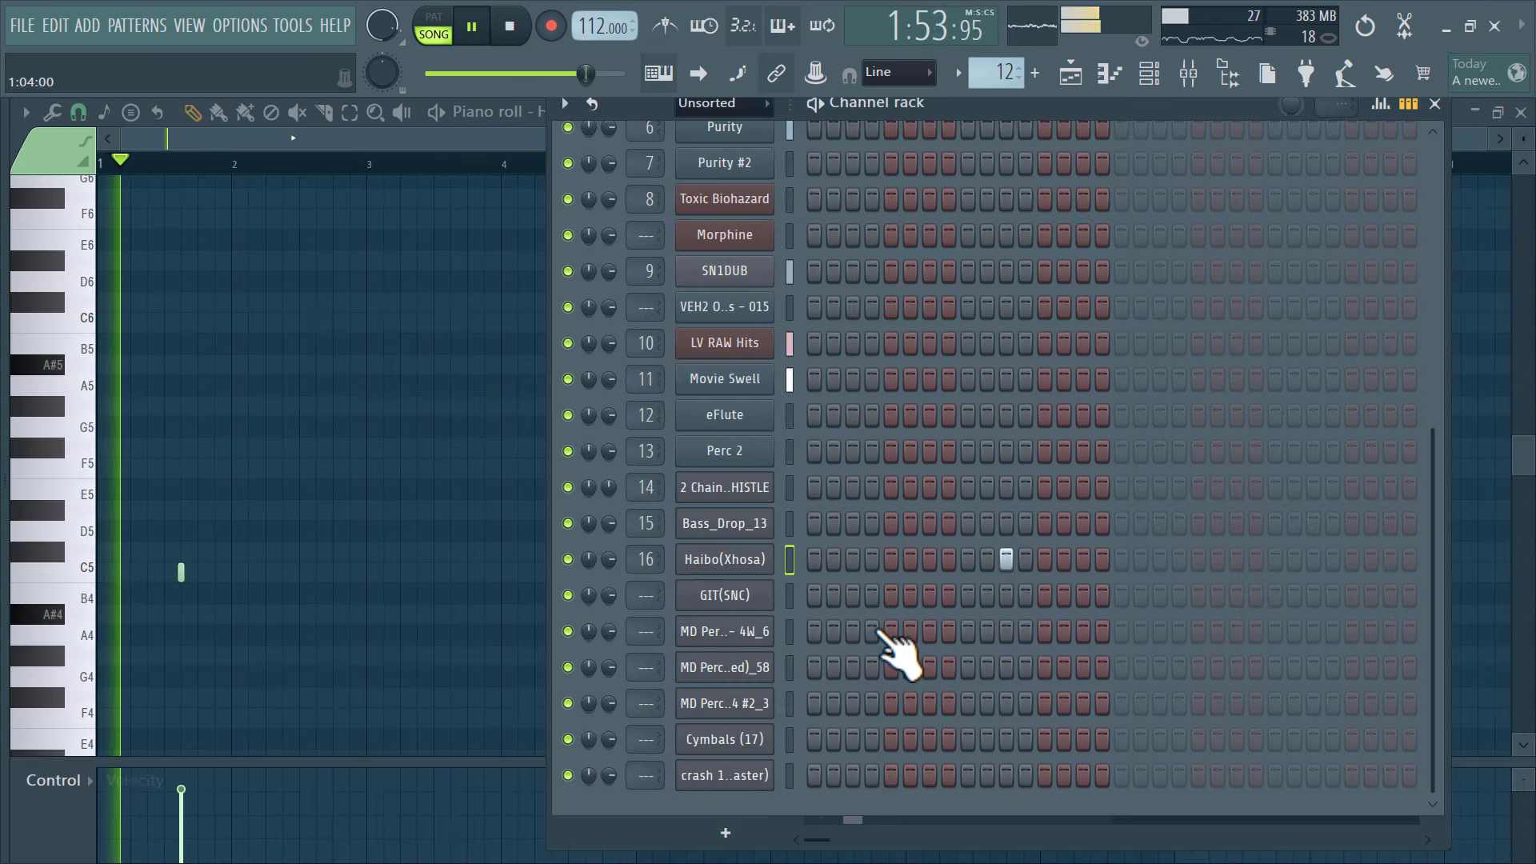
Program Pattern 12 with MD Perc #2_3 on step 9, Cymbals (17) on steps 13, 17, 20, 23 and 25, and crash on step 23
{"action": "left_click", "coordinate": [968, 704]}
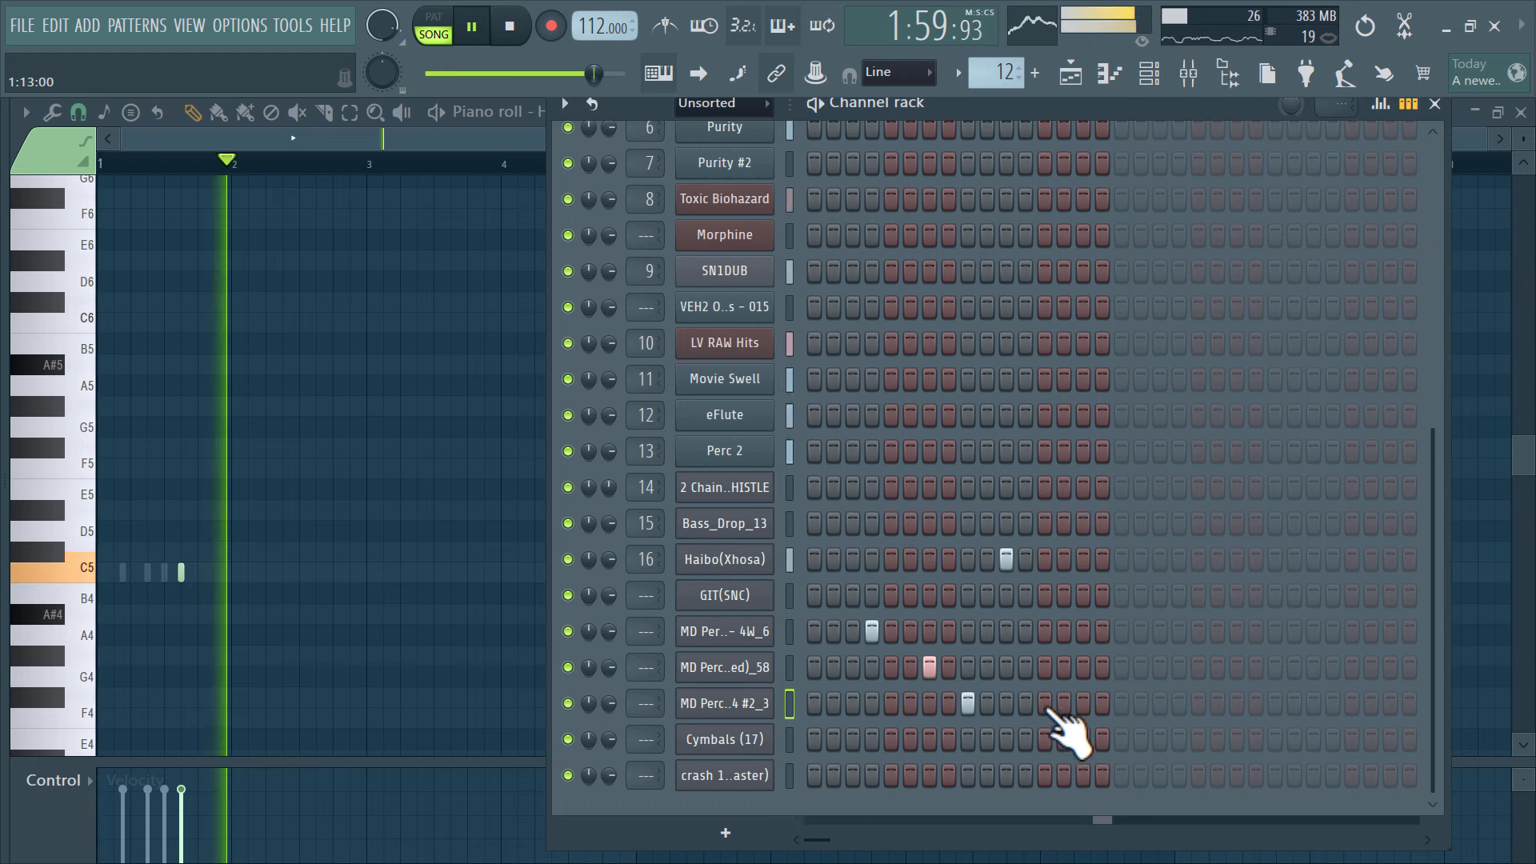
{"action": "left_click", "coordinate": [1045, 739]}
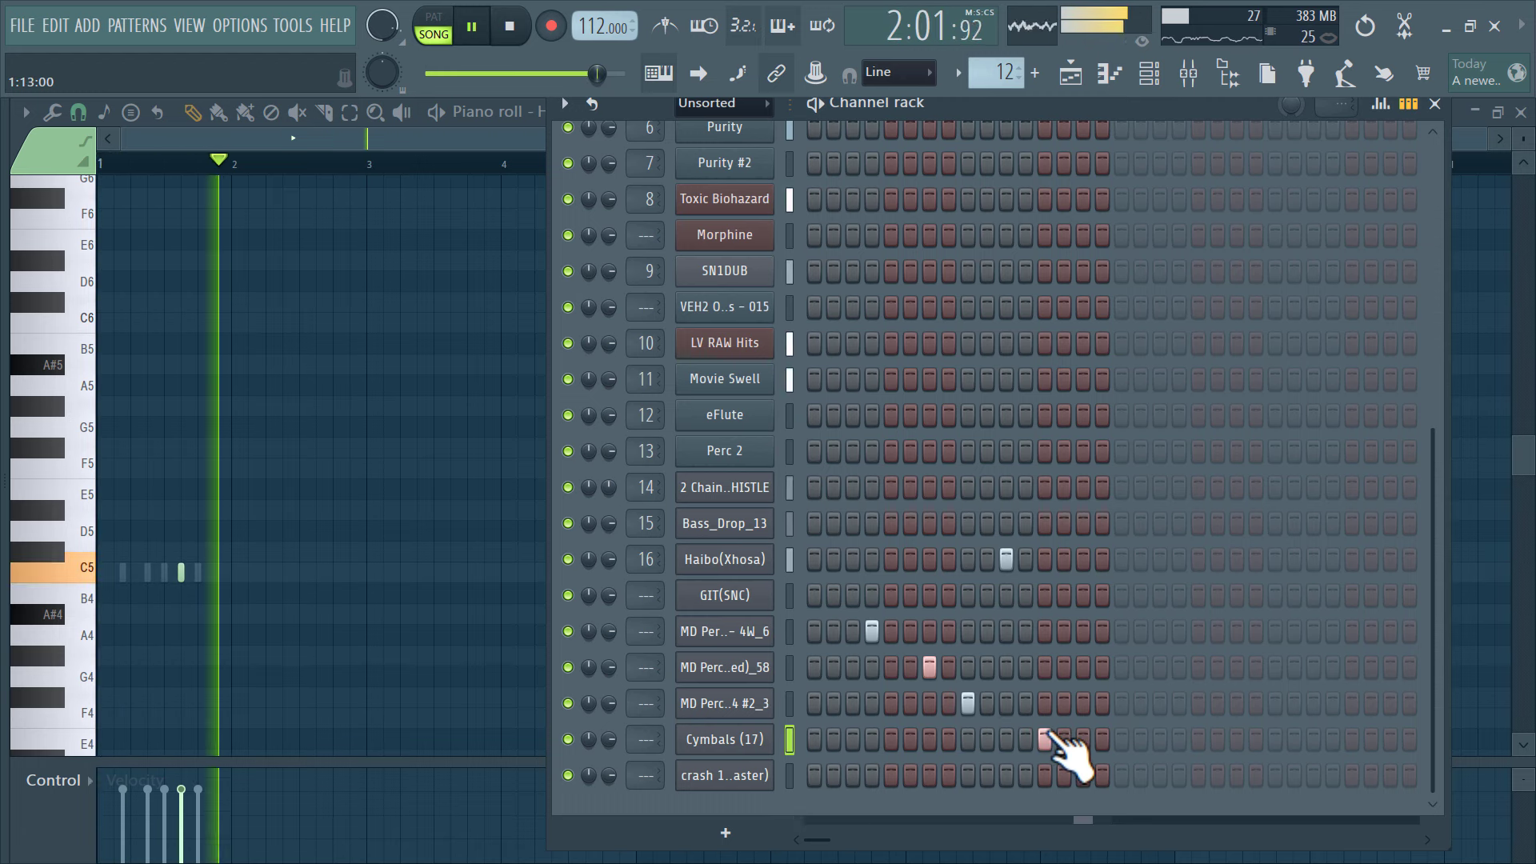
{"action": "left_click", "coordinate": [1122, 738]}
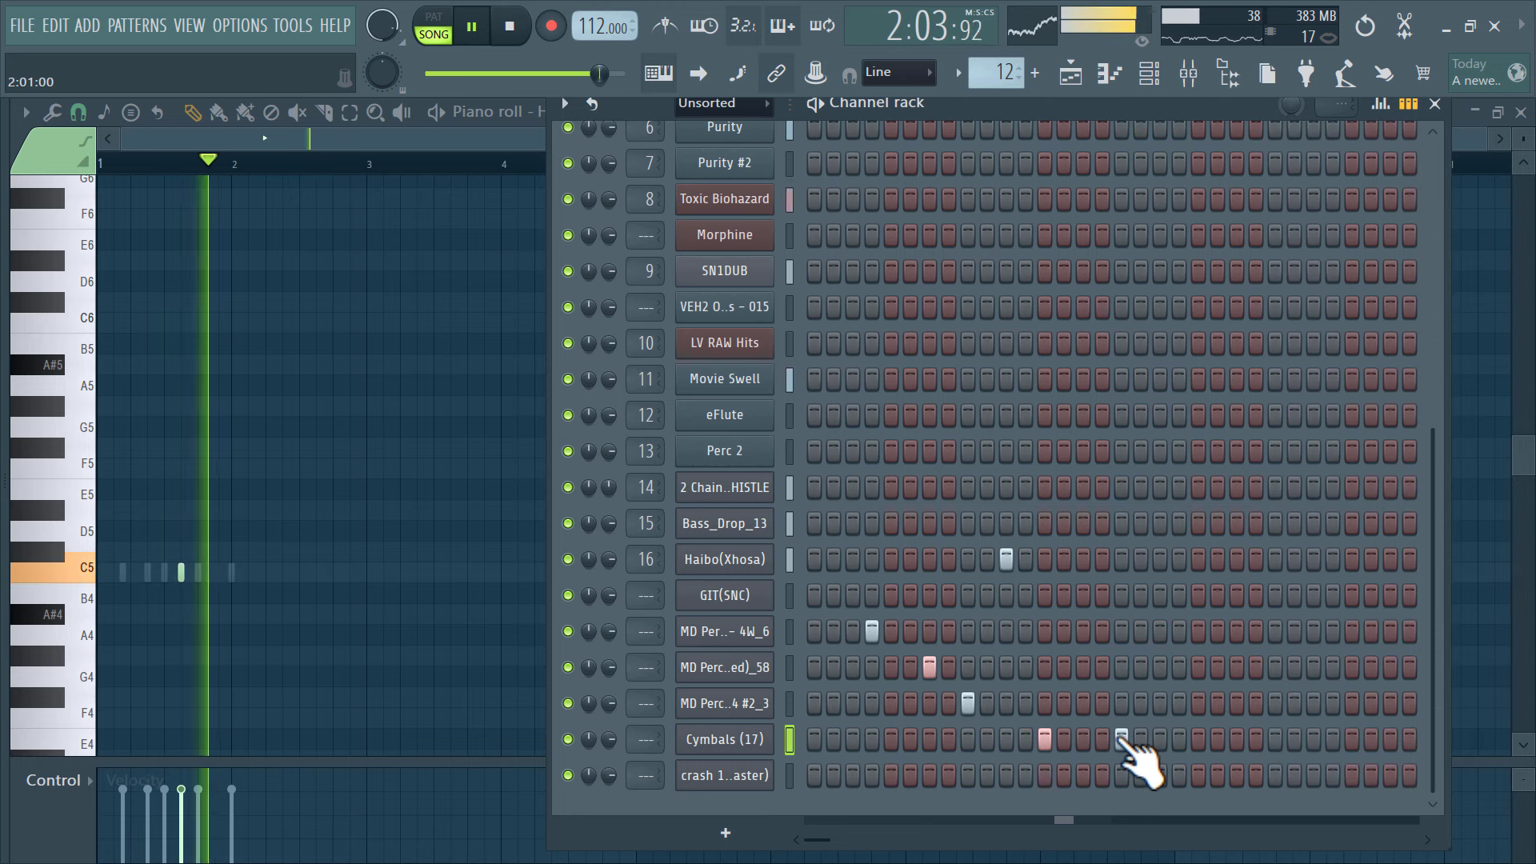
{"action": "left_click", "coordinate": [1180, 739]}
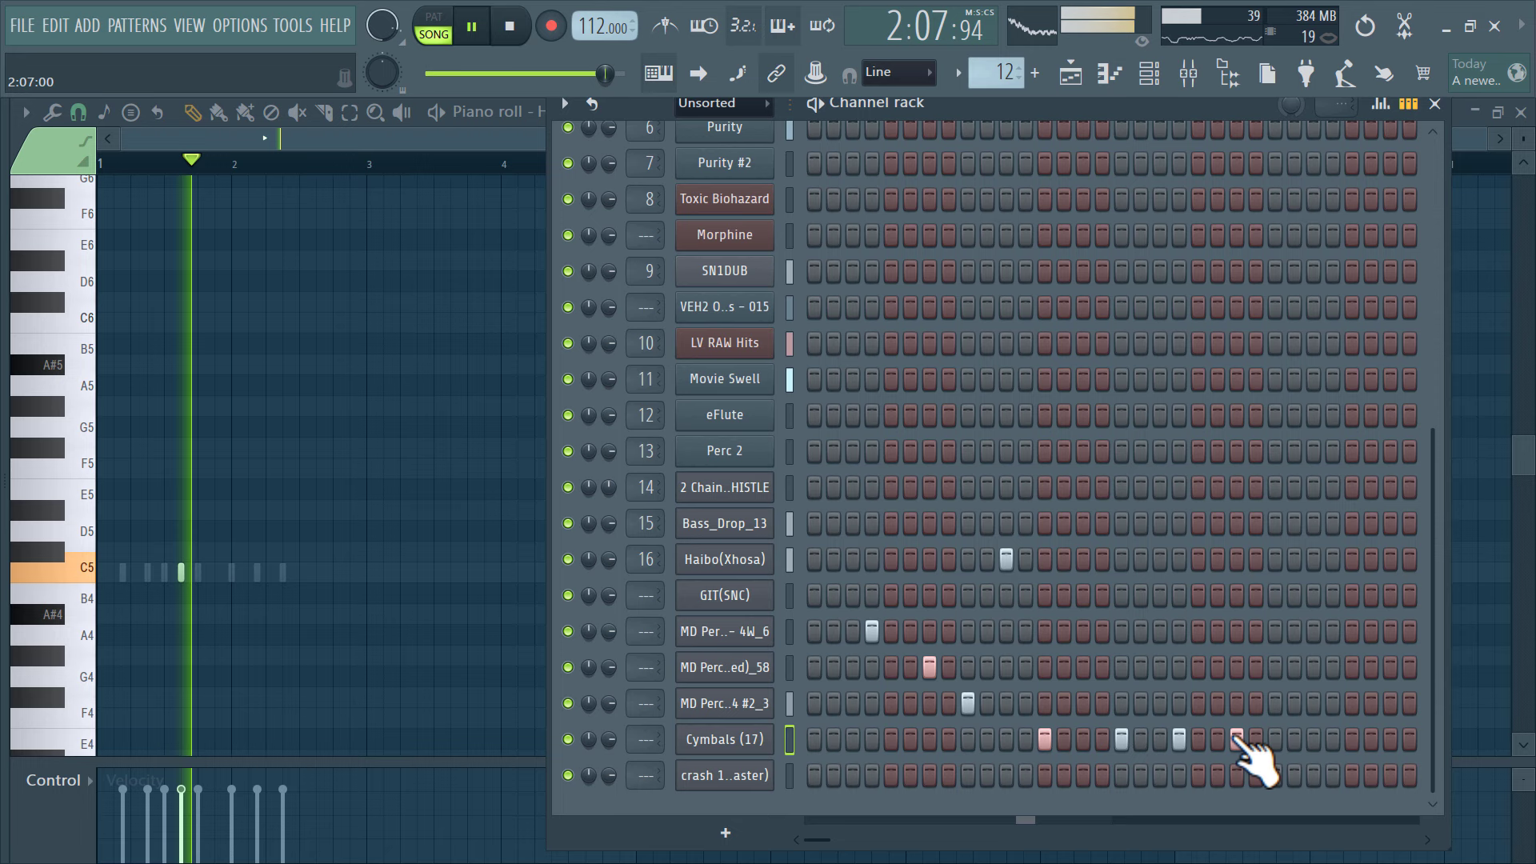
{"action": "left_click", "coordinate": [1237, 739]}
{"action": "left_click", "coordinate": [1275, 739]}
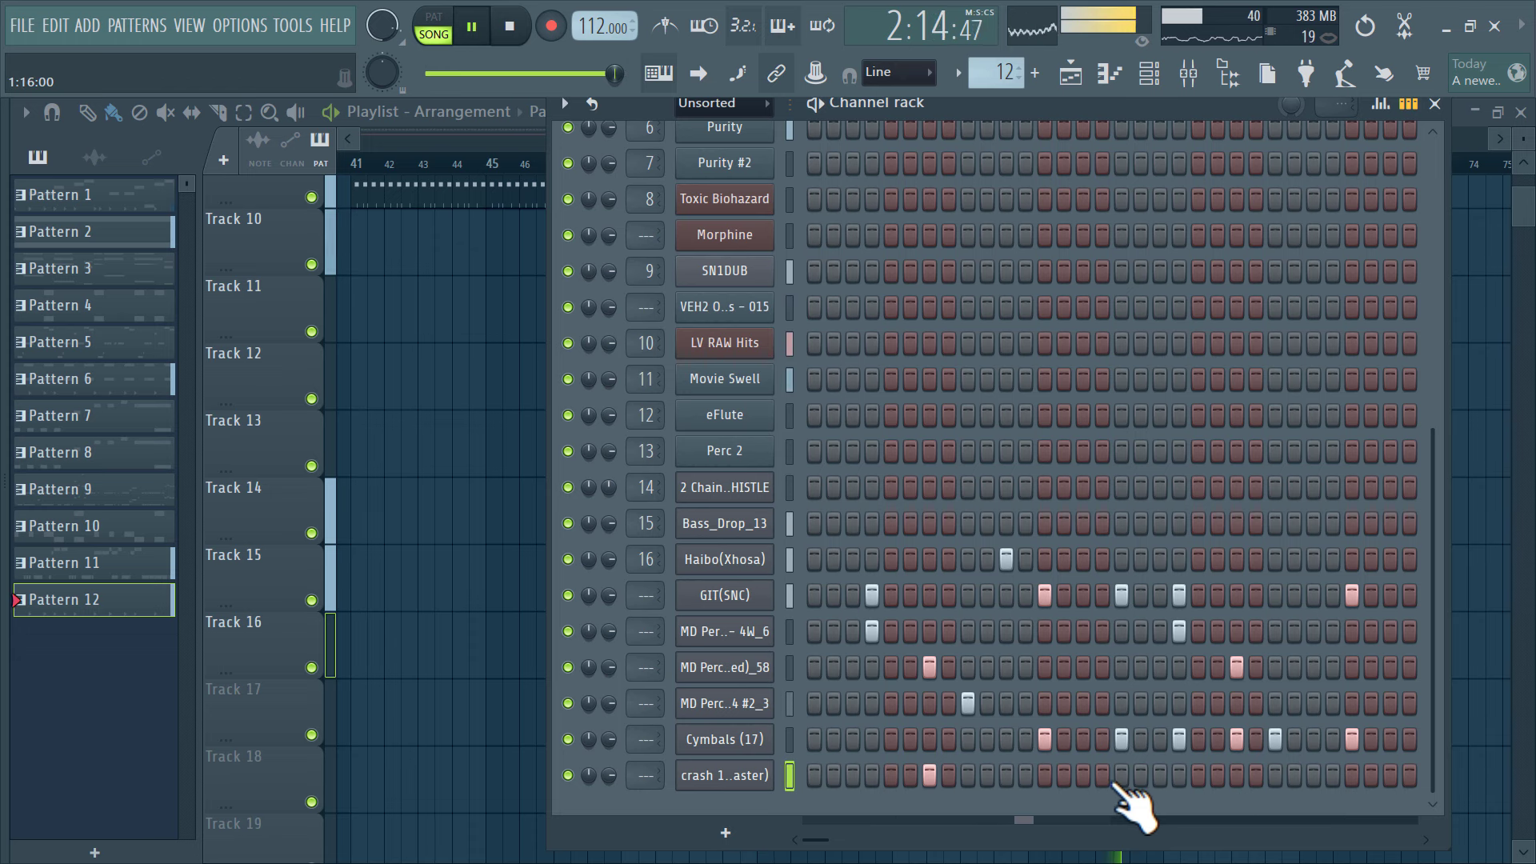
{"action": "left_click", "coordinate": [1237, 775]}
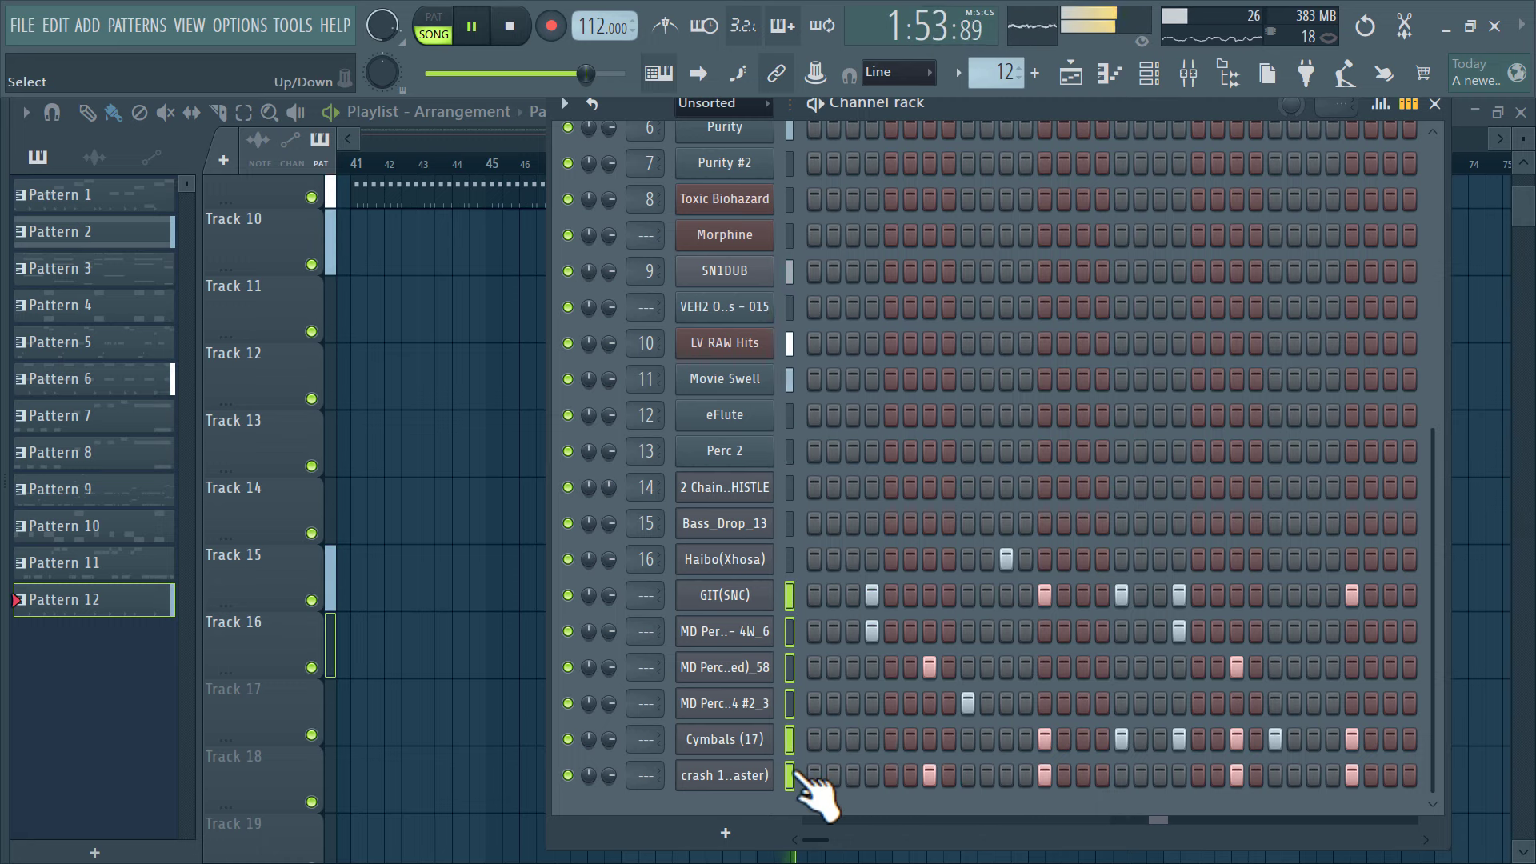
Route the six channels from GIT(SNC) to crash 1 (master) to mixer tracks 17 to 22 and lower the crash track's volume
{"action": "key", "text": "ctrl+l"}
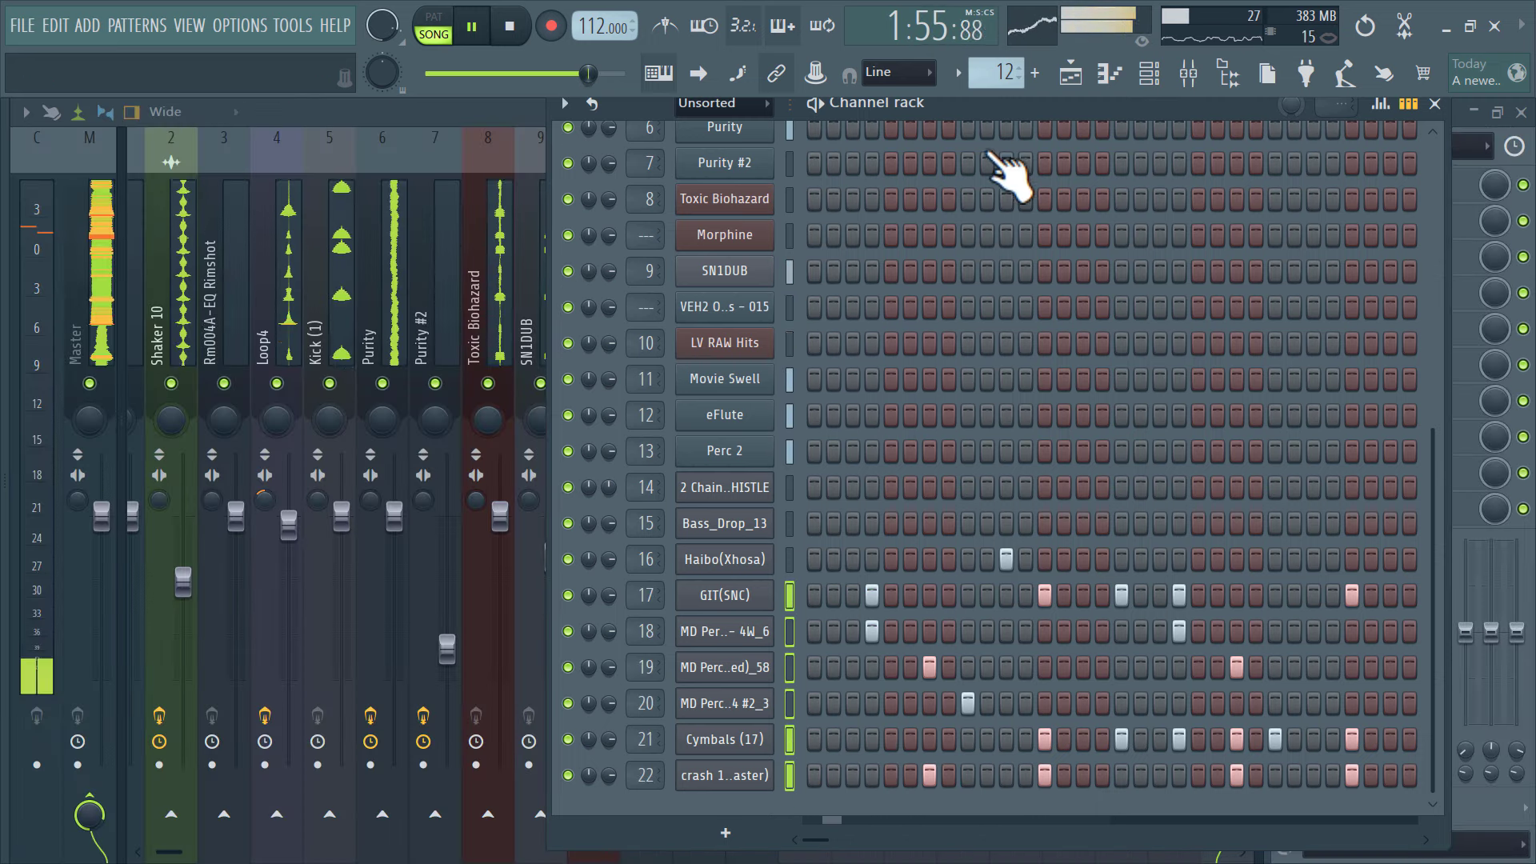
{"action": "left_click", "coordinate": [1183, 73]}
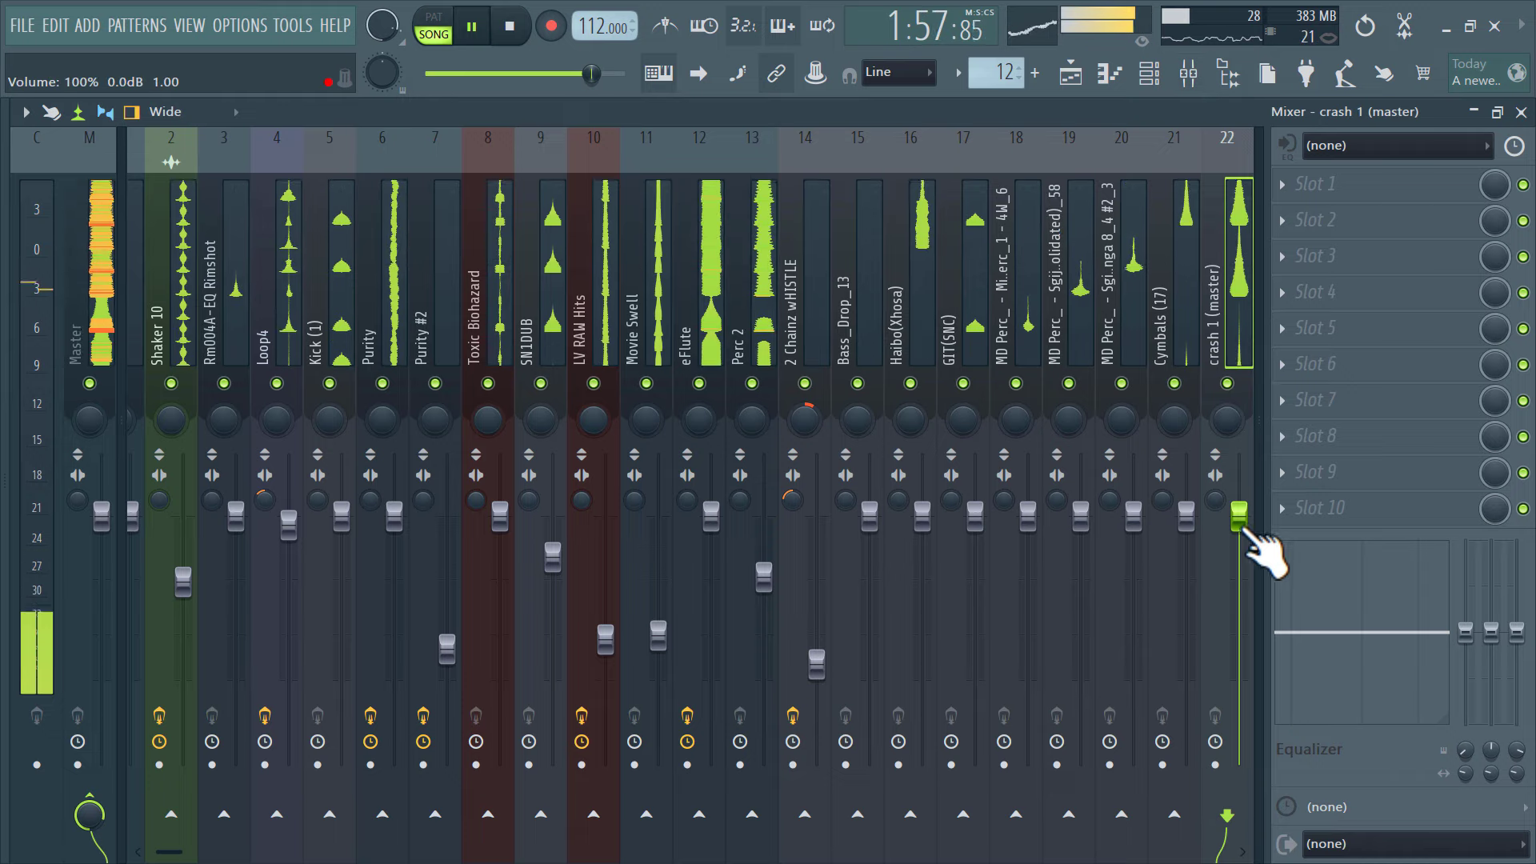
{"action": "left_click_drag", "start_coordinate": [1240, 518], "coordinate": [1240, 551]}
{"action": "left_click", "coordinate": [1183, 276]}
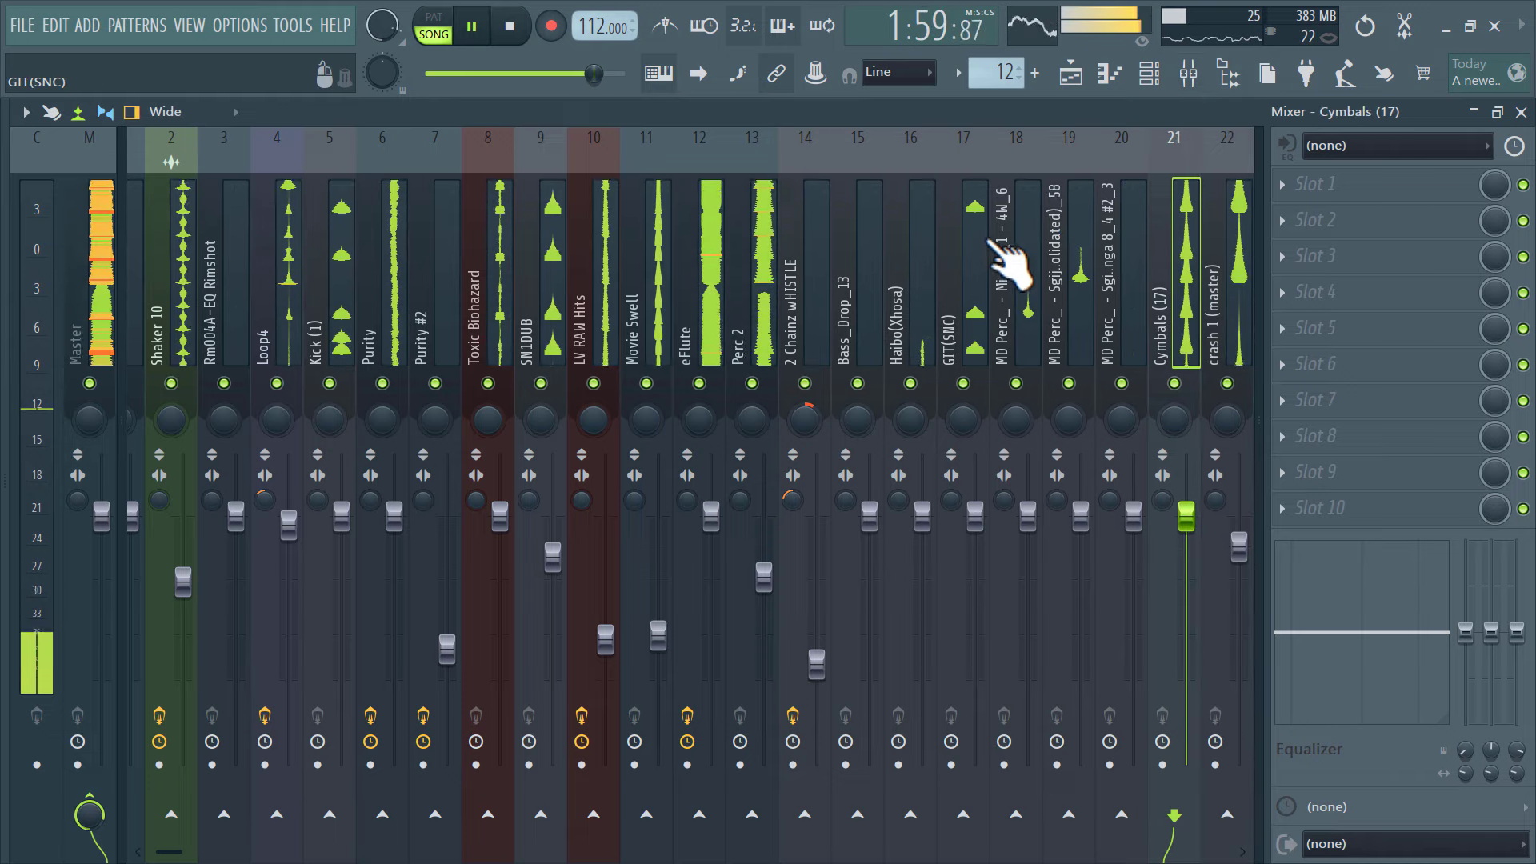
{"action": "left_click_drag", "start_coordinate": [916, 260], "coordinate": [519, 252]}
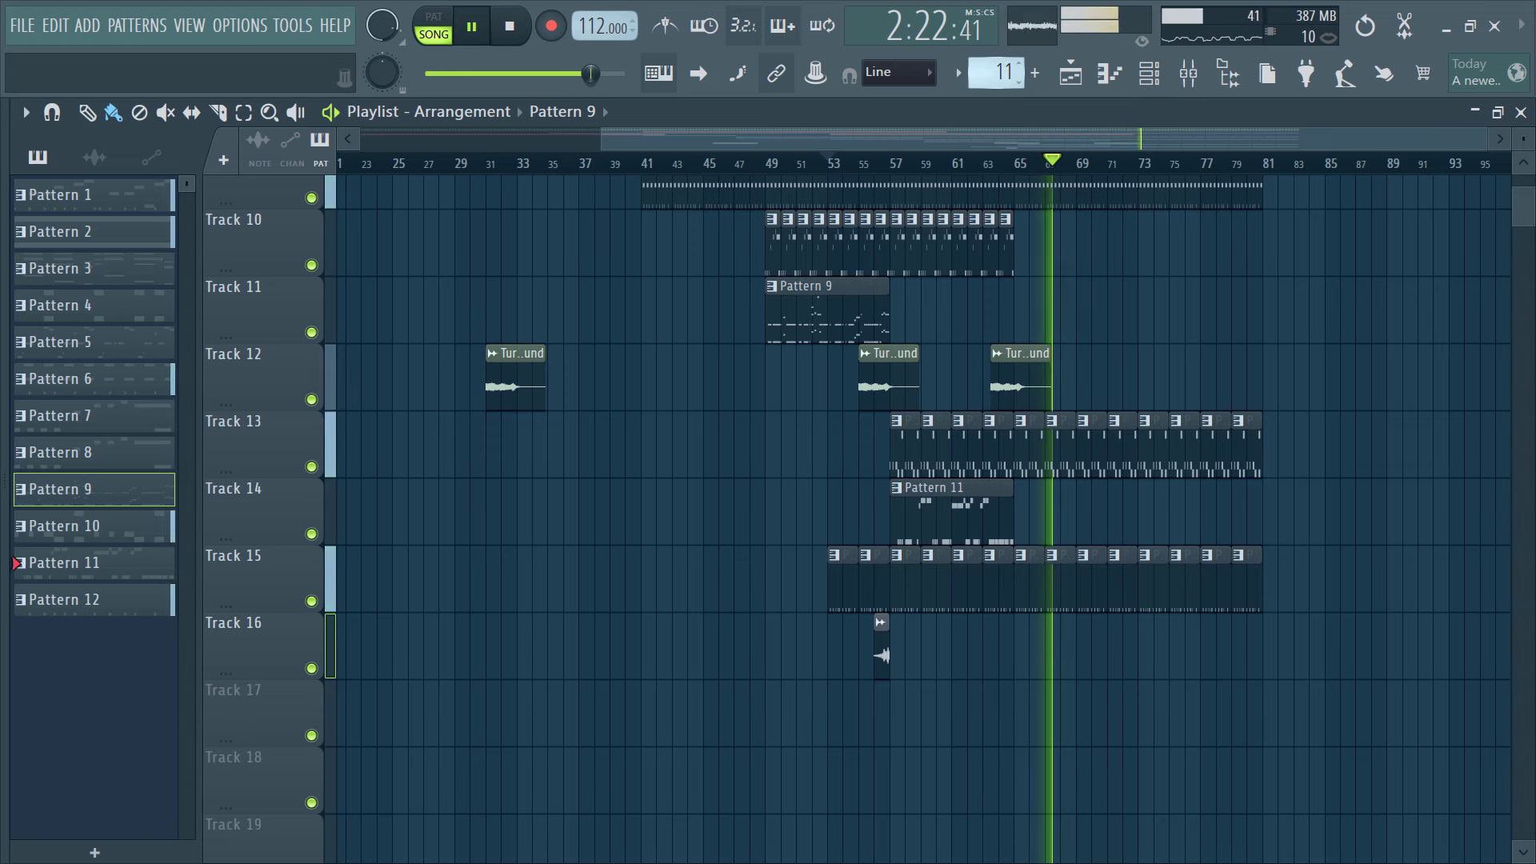
Create Pattern 13 and paint two of its clips on Track 16 from bar 65
{"action": "key", "text": "F4"}
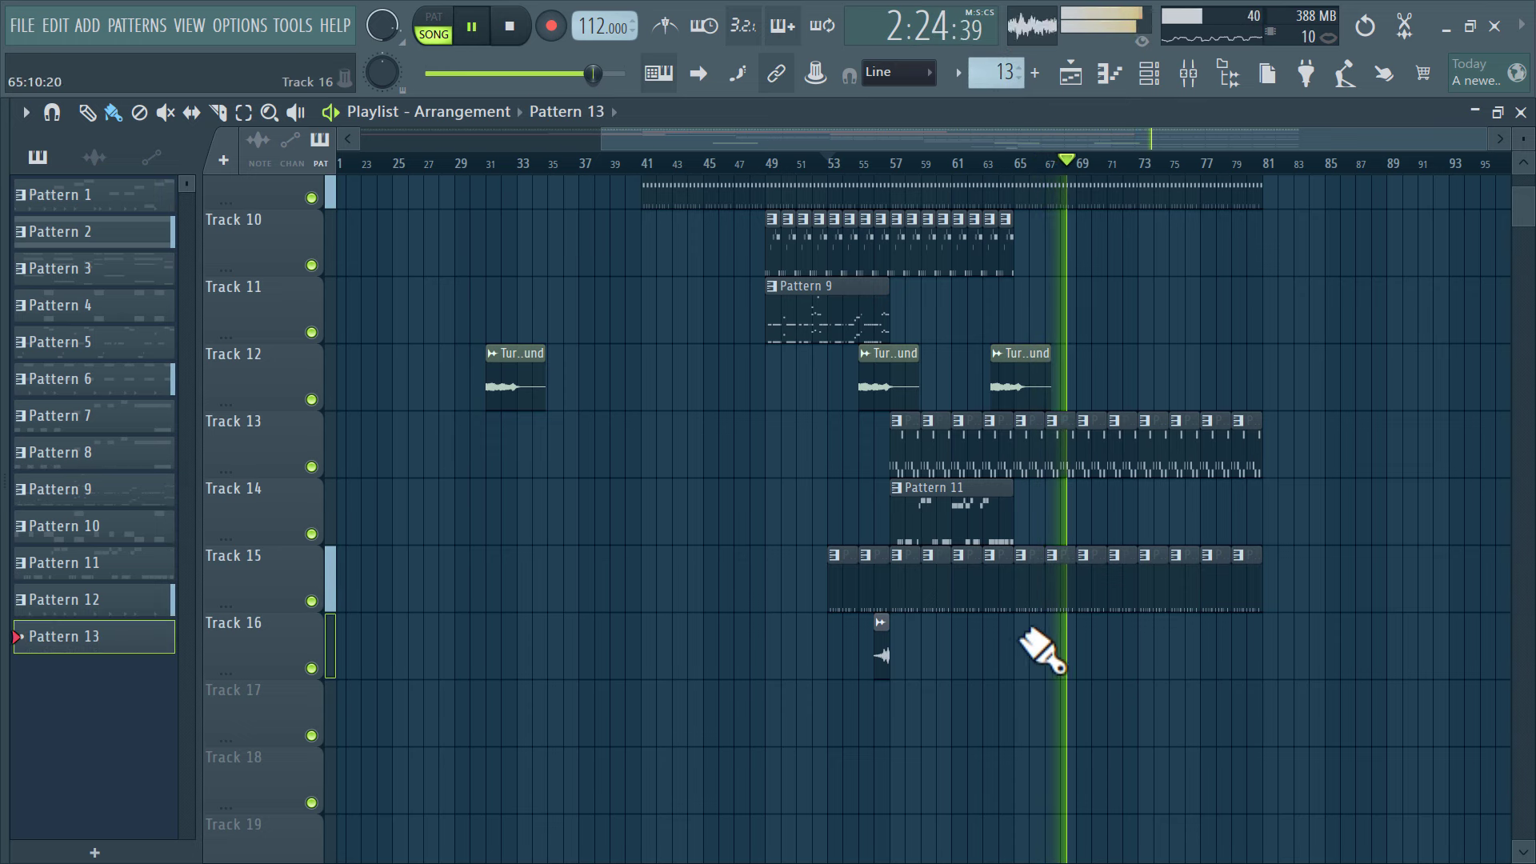
{"action": "left_click_drag", "start_coordinate": [1035, 642], "coordinate": [1139, 662]}
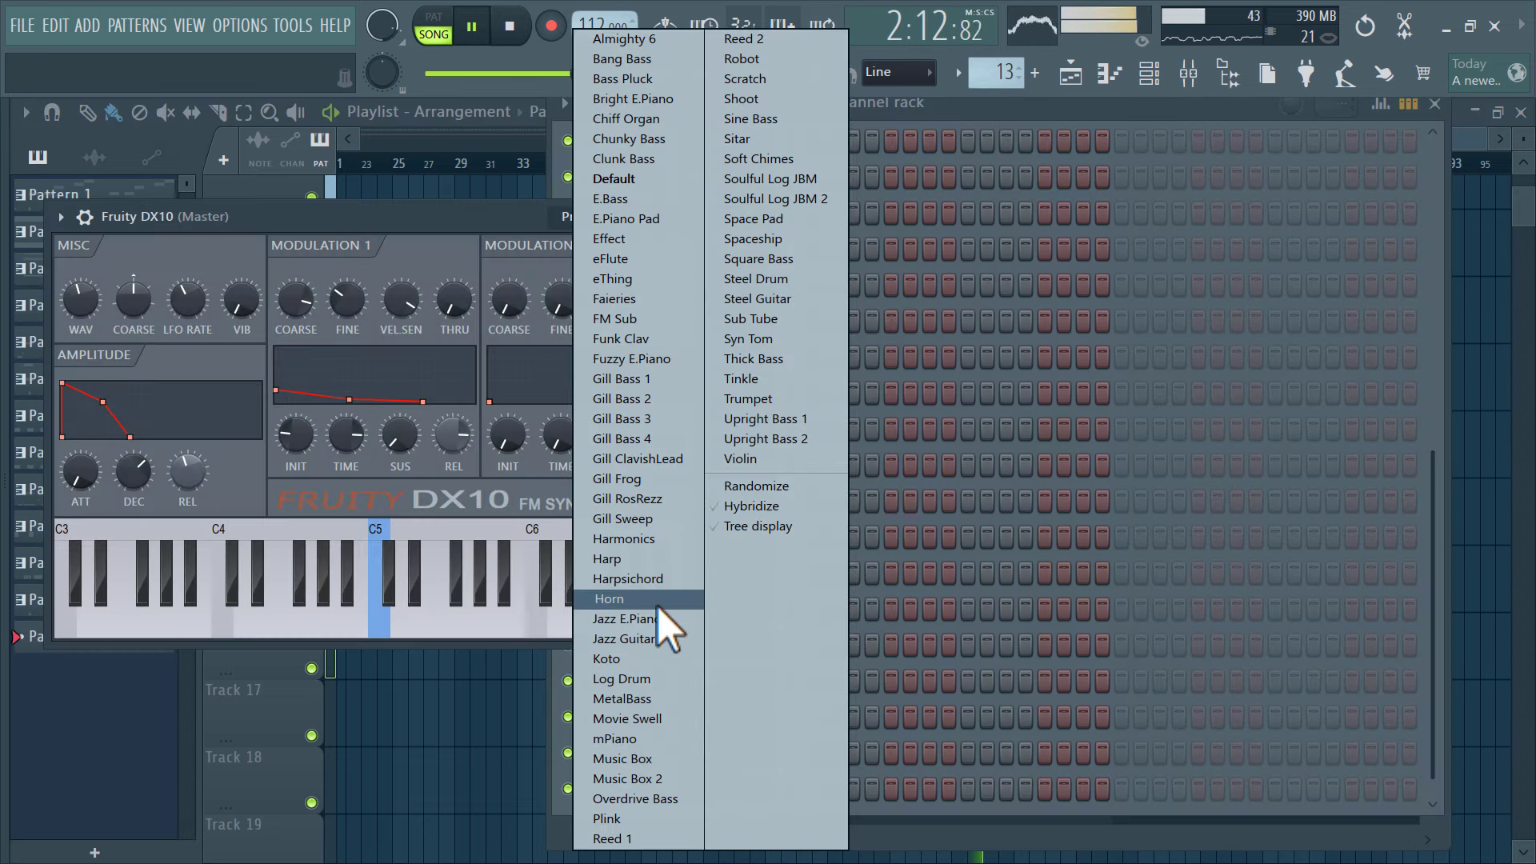
Load the Log Drum preset in Fruity DX10, adjust its Modulation 1 time and set the channel's volume multiplier to 162%
{"action": "left_click", "coordinate": [661, 680]}
{"action": "left_click_drag", "start_coordinate": [346, 445], "coordinate": [346, 444]}
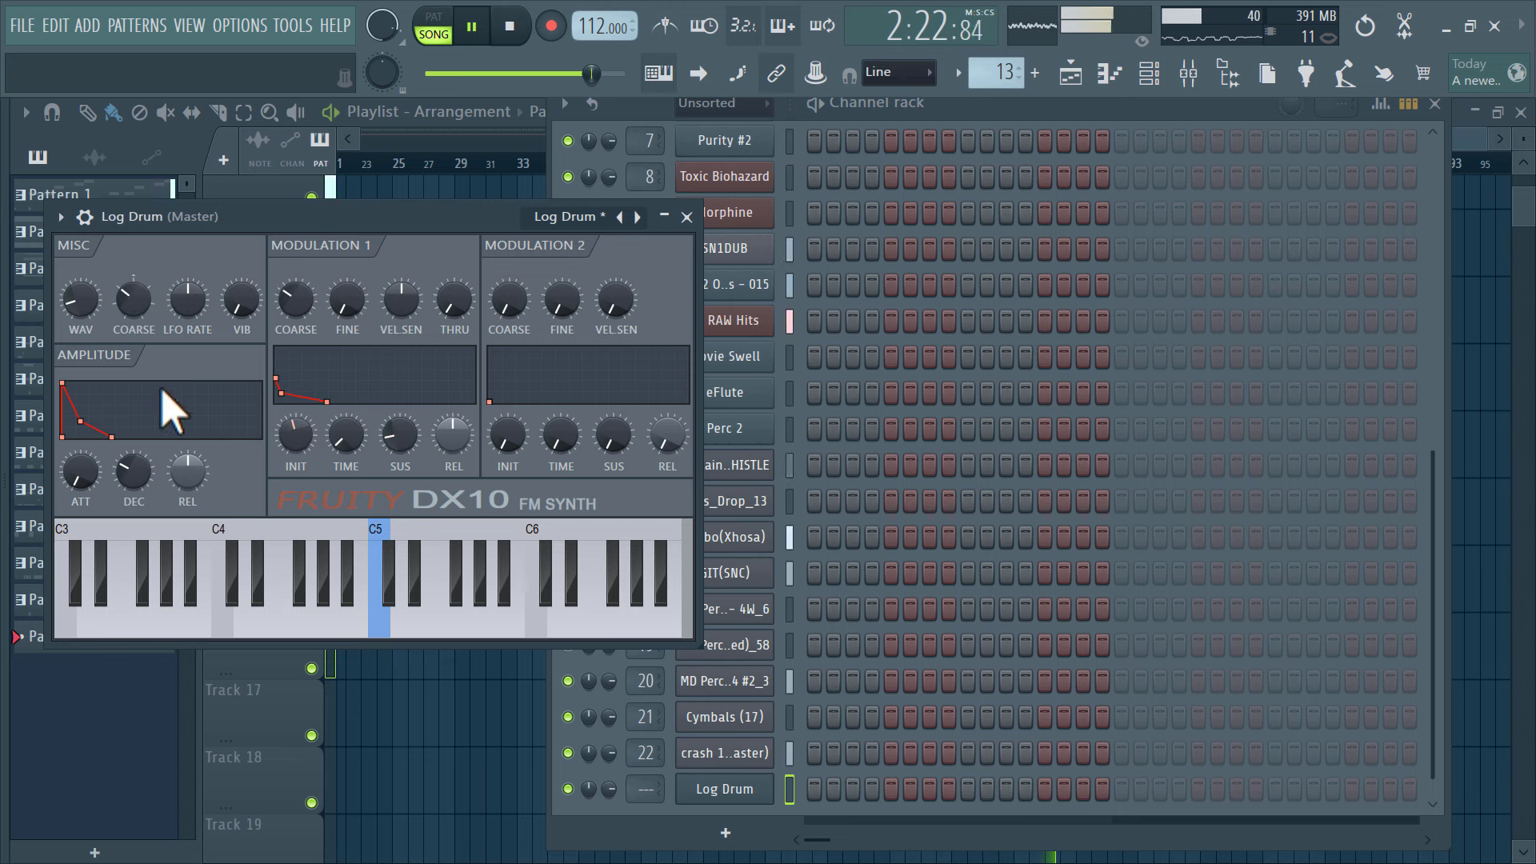
{"action": "left_click", "coordinate": [84, 217]}
{"action": "left_click", "coordinate": [186, 261]}
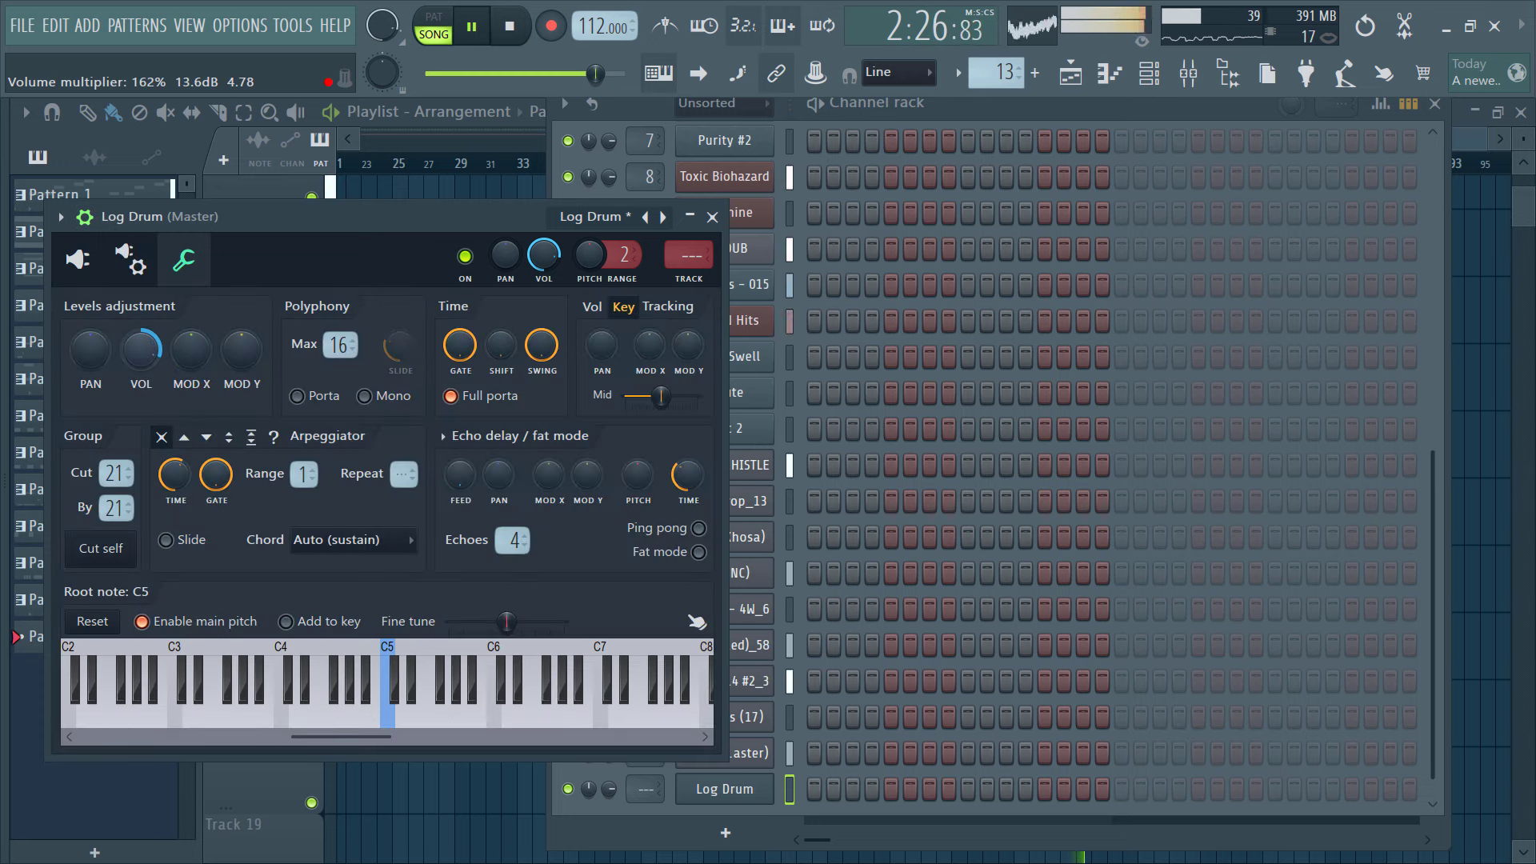
Paste the copied notes into the Log Drum channel in Pattern 13 and route the channel to mixer track 23
{"action": "right_click", "coordinate": [761, 786]}
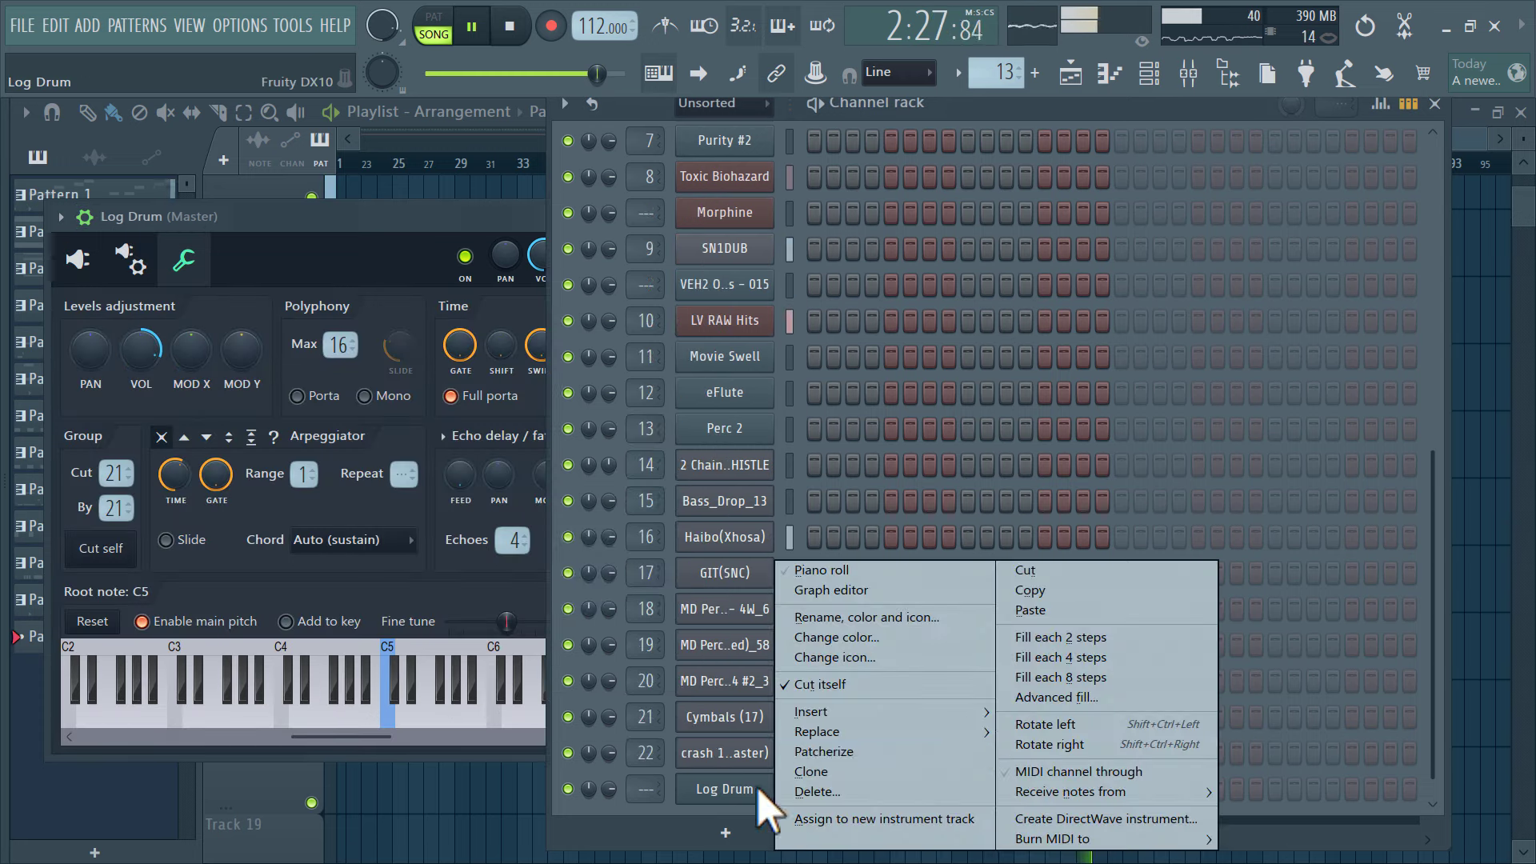
{"action": "left_click", "coordinate": [1045, 614]}
{"action": "key", "text": "ctrl+l"}
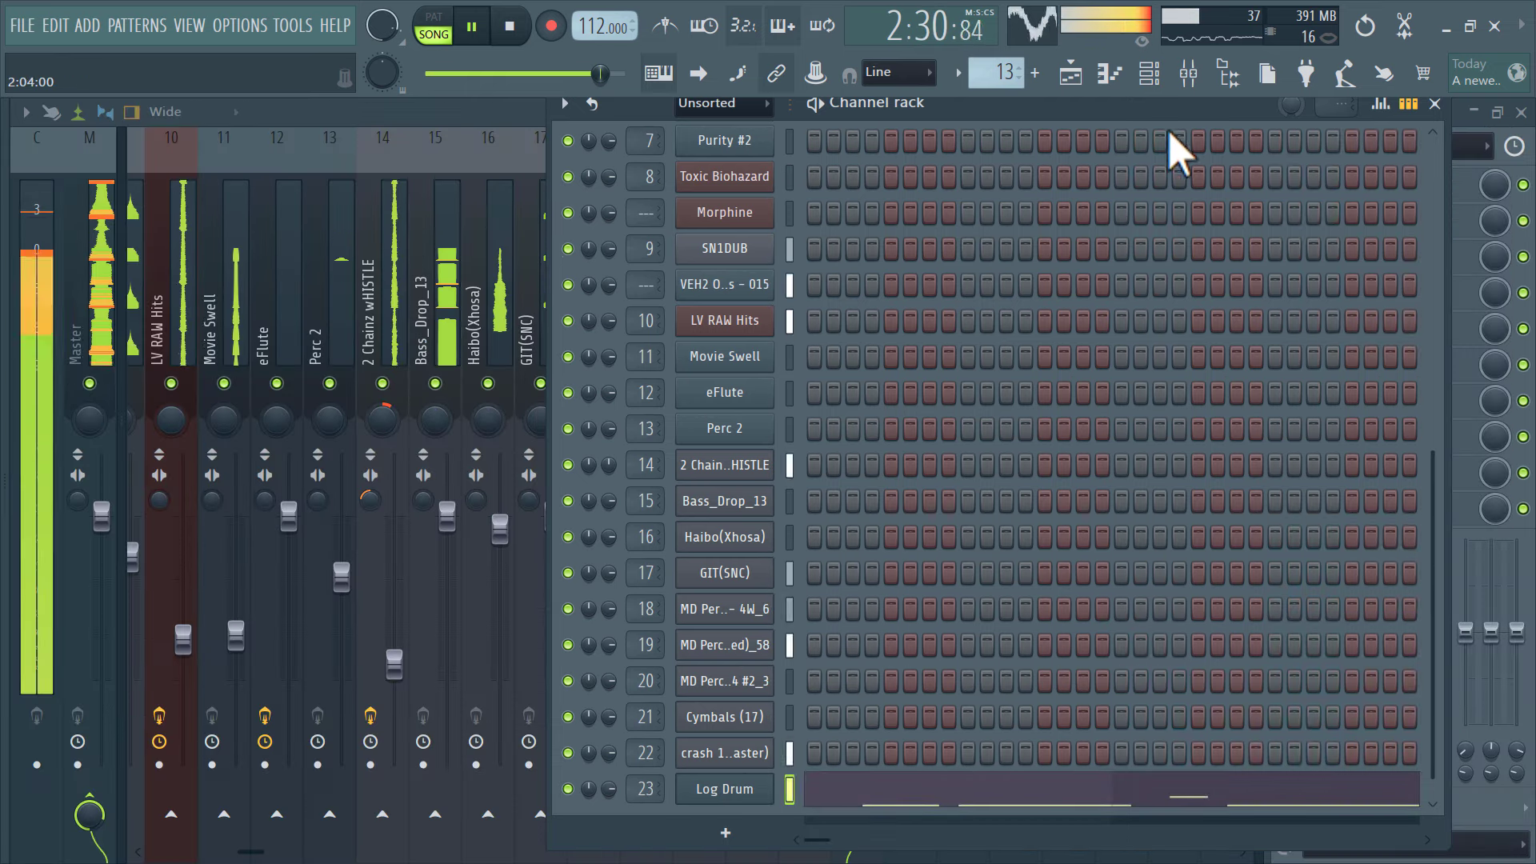
Open Pattern 13's Log Drum notes from the playlist and shorten the long A#2 note in bar 2 to two steps
{"action": "left_click", "coordinate": [1070, 76]}
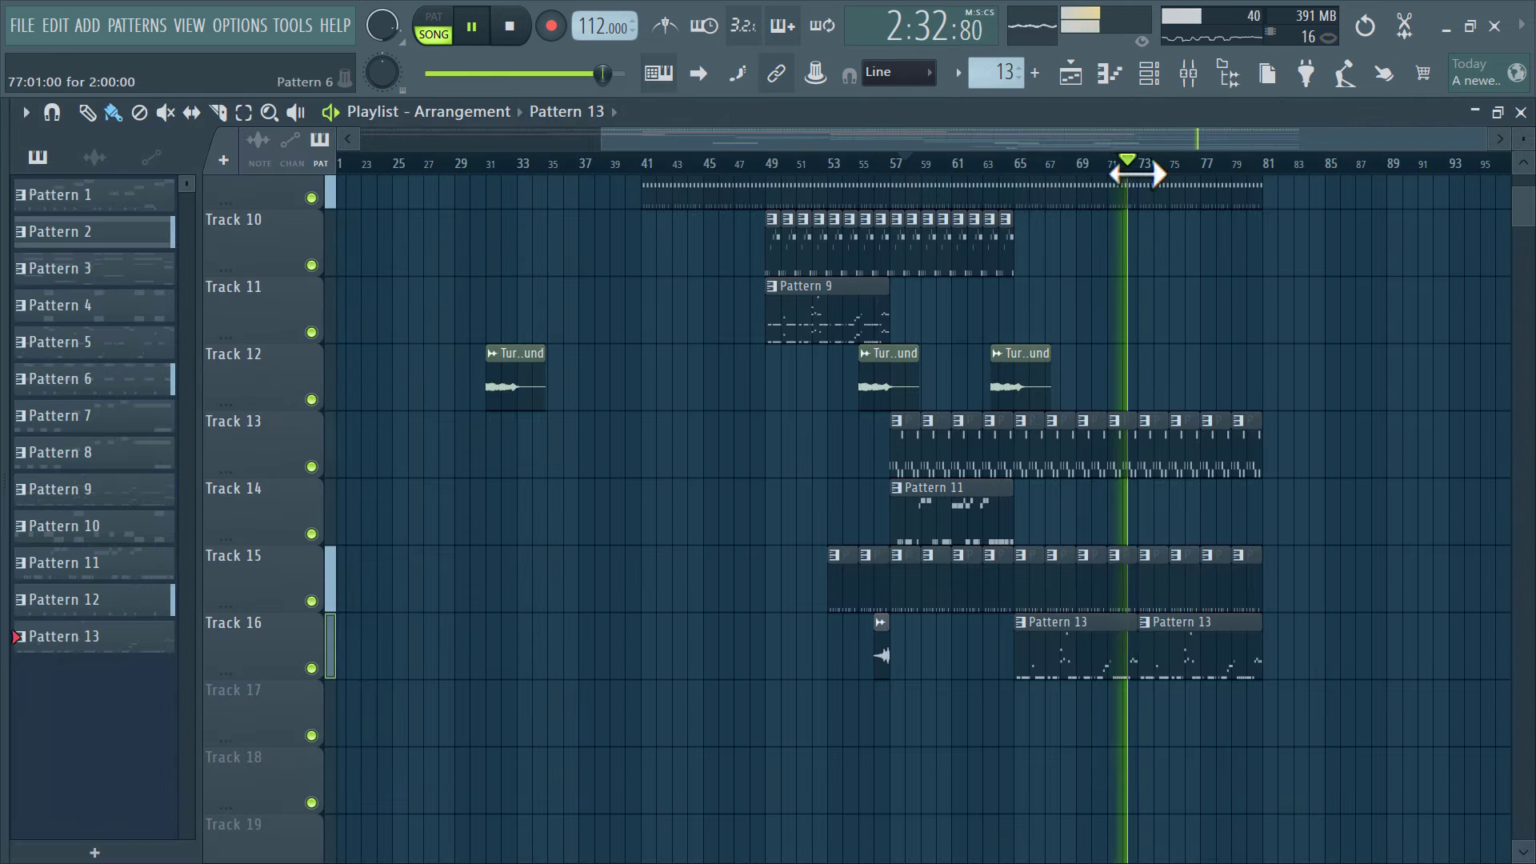
{"action": "left_click", "coordinate": [993, 166]}
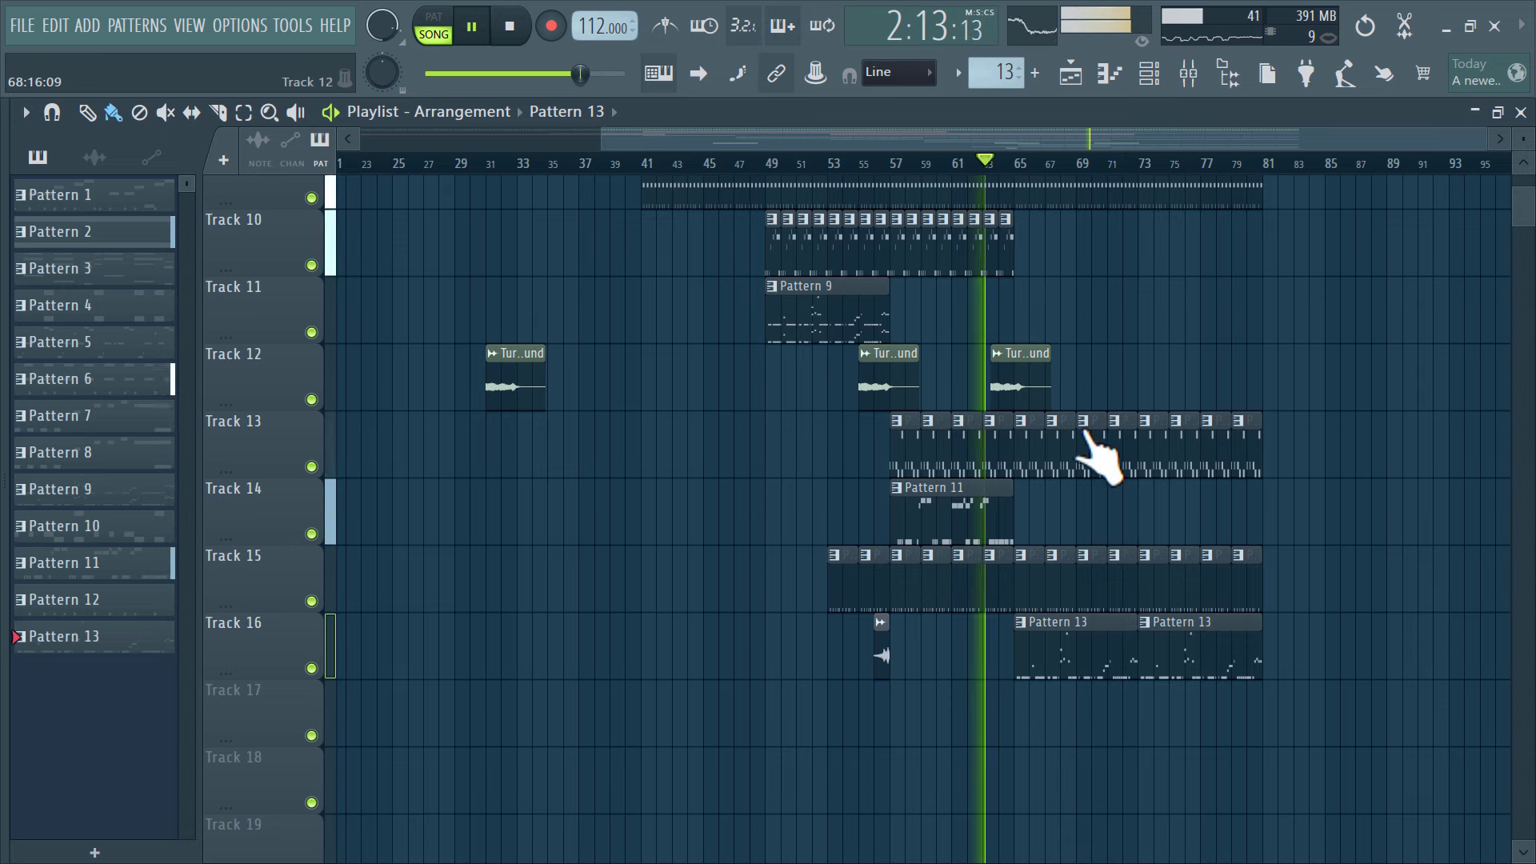
{"action": "double_click", "coordinate": [1053, 641]}
{"action": "scroll", "coordinate": [514, 471], "scroll_direction": "left", "scroll_amount": 3}
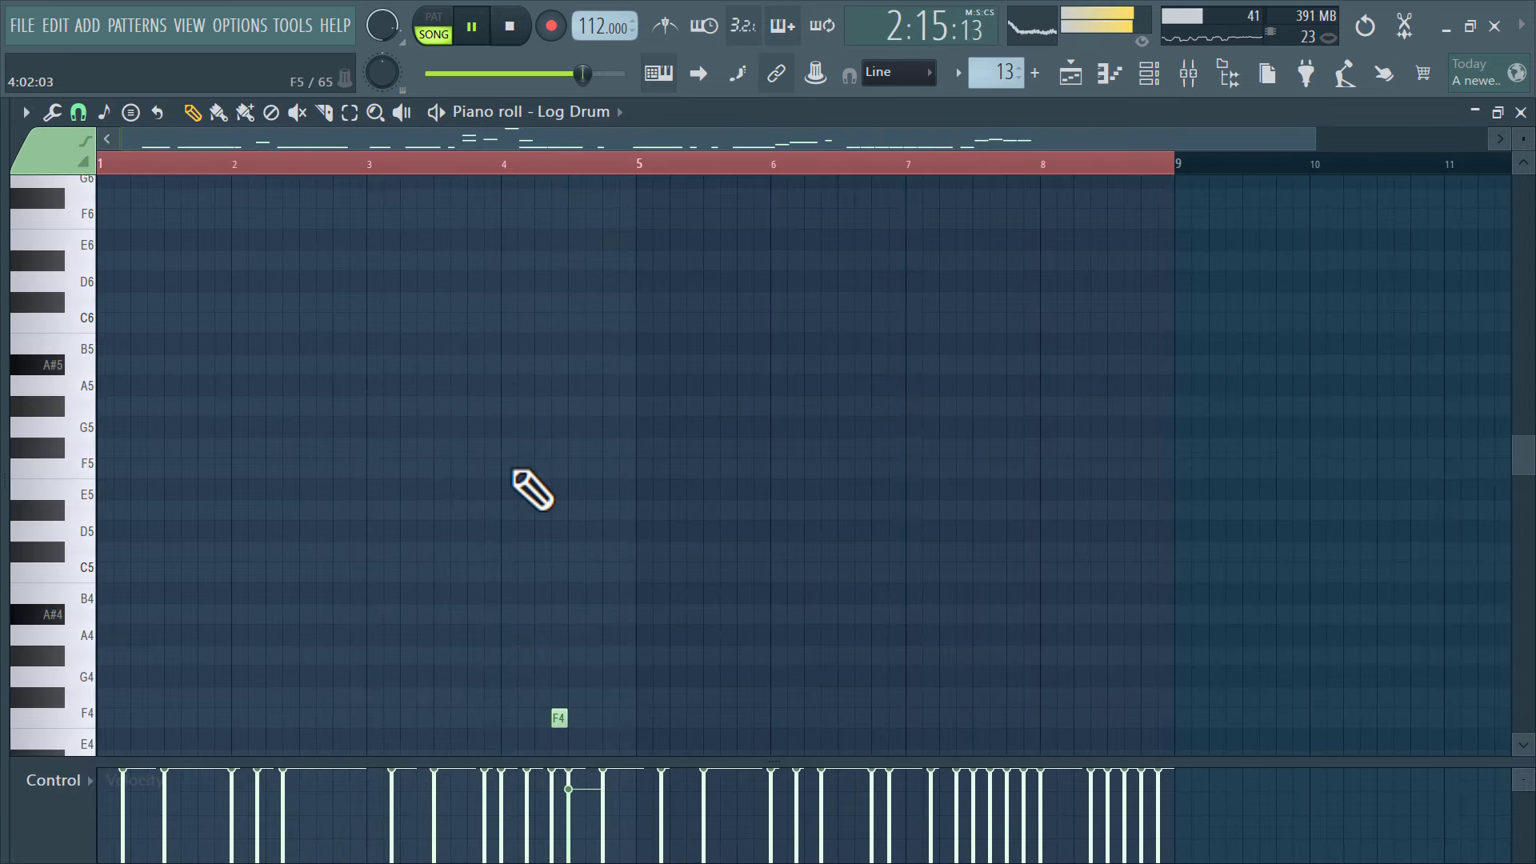
{"action": "scroll", "coordinate": [514, 471], "scroll_direction": "down", "scroll_amount": 5}
{"action": "scroll", "coordinate": [585, 650], "scroll_direction": "up", "scroll_amount": 3}
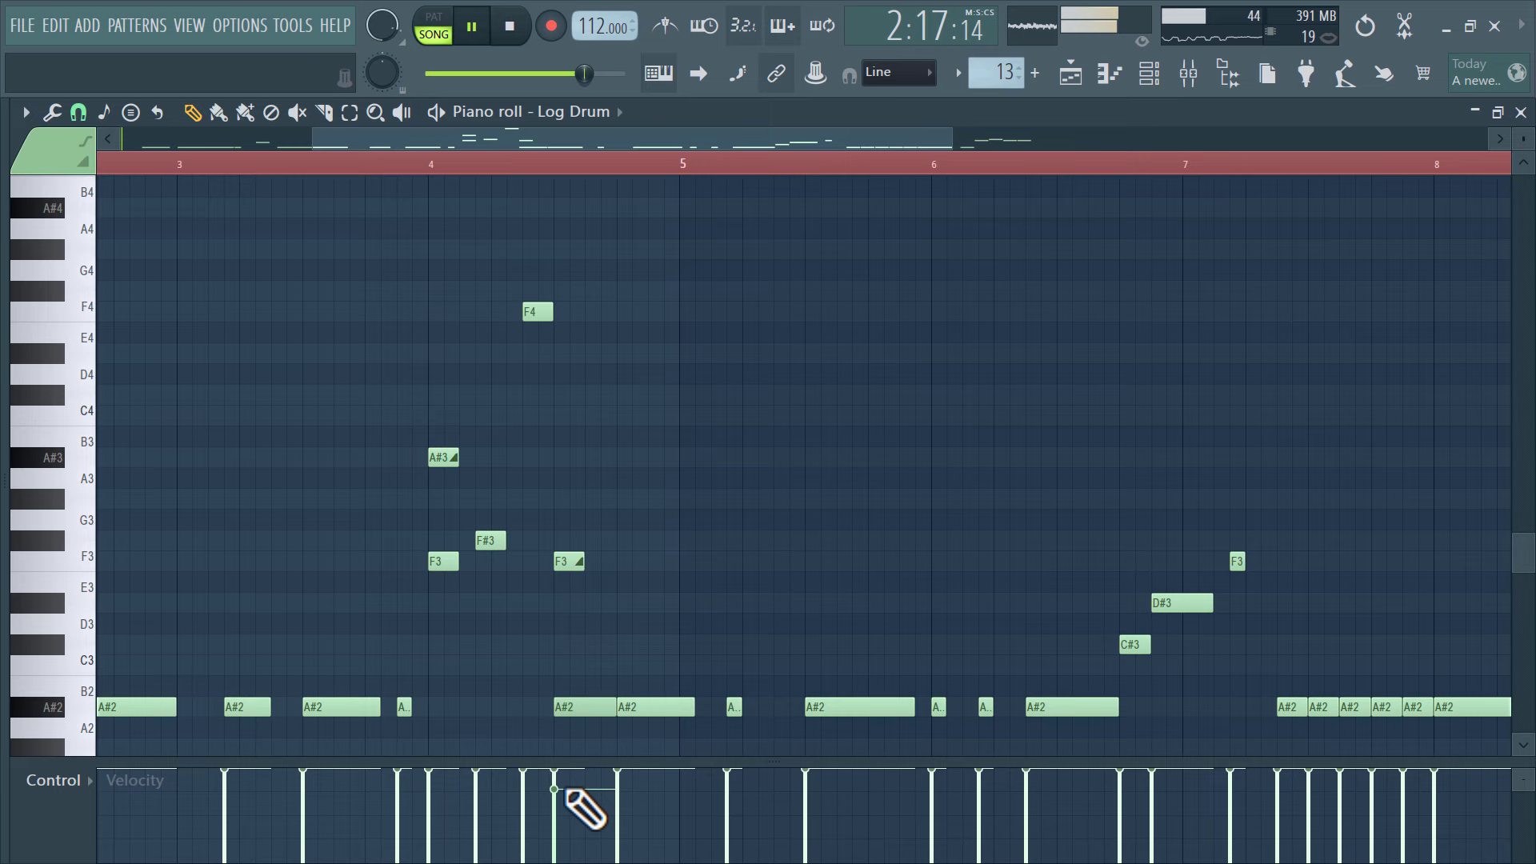
{"action": "scroll", "coordinate": [539, 687], "scroll_direction": "down", "scroll_amount": 4}
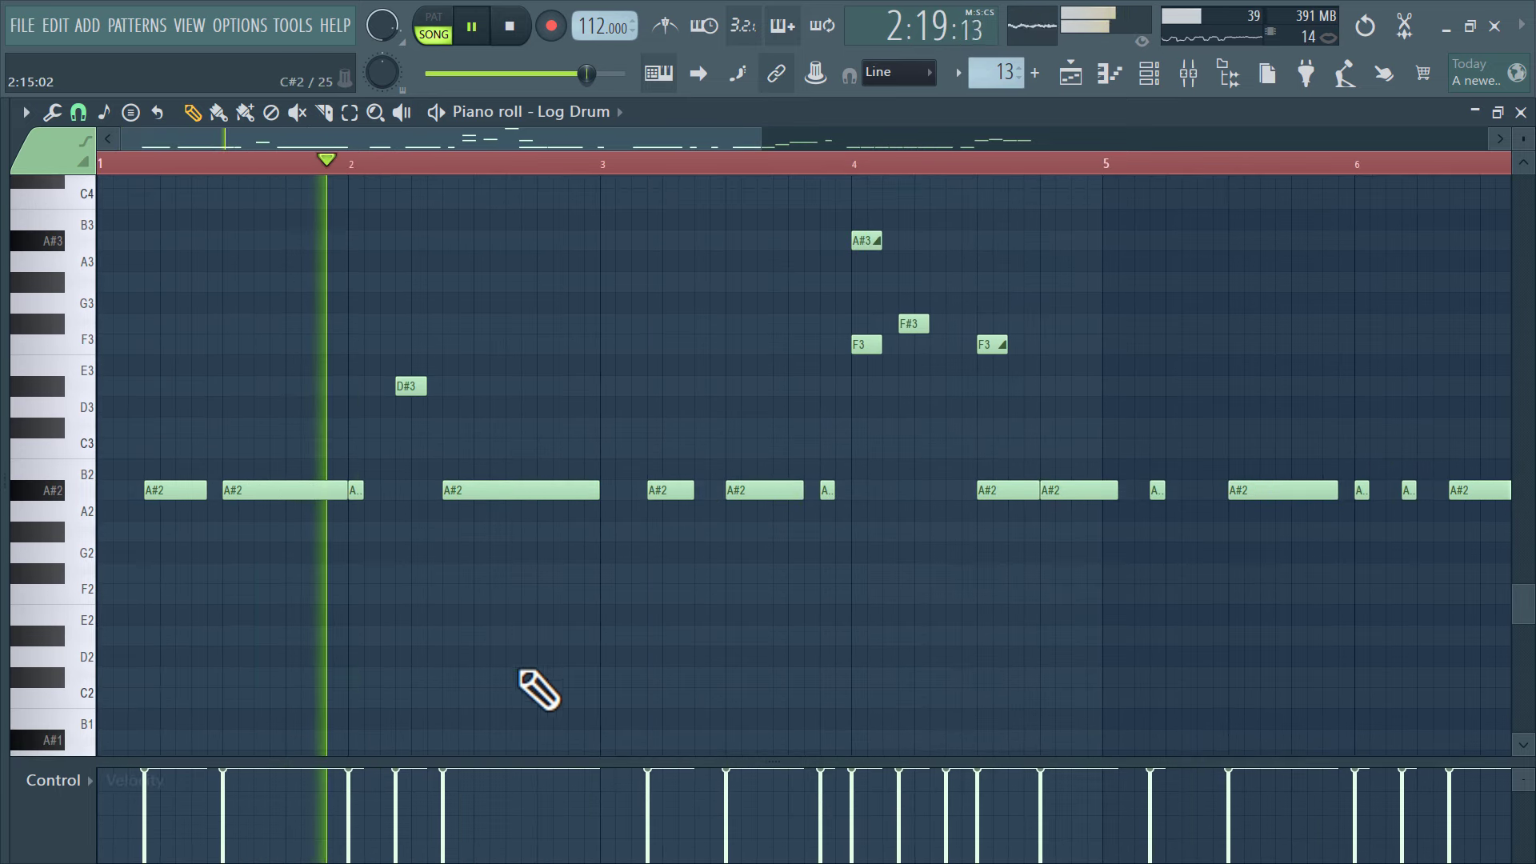
{"action": "scroll", "coordinate": [394, 607], "scroll_direction": "up", "scroll_amount": 3}
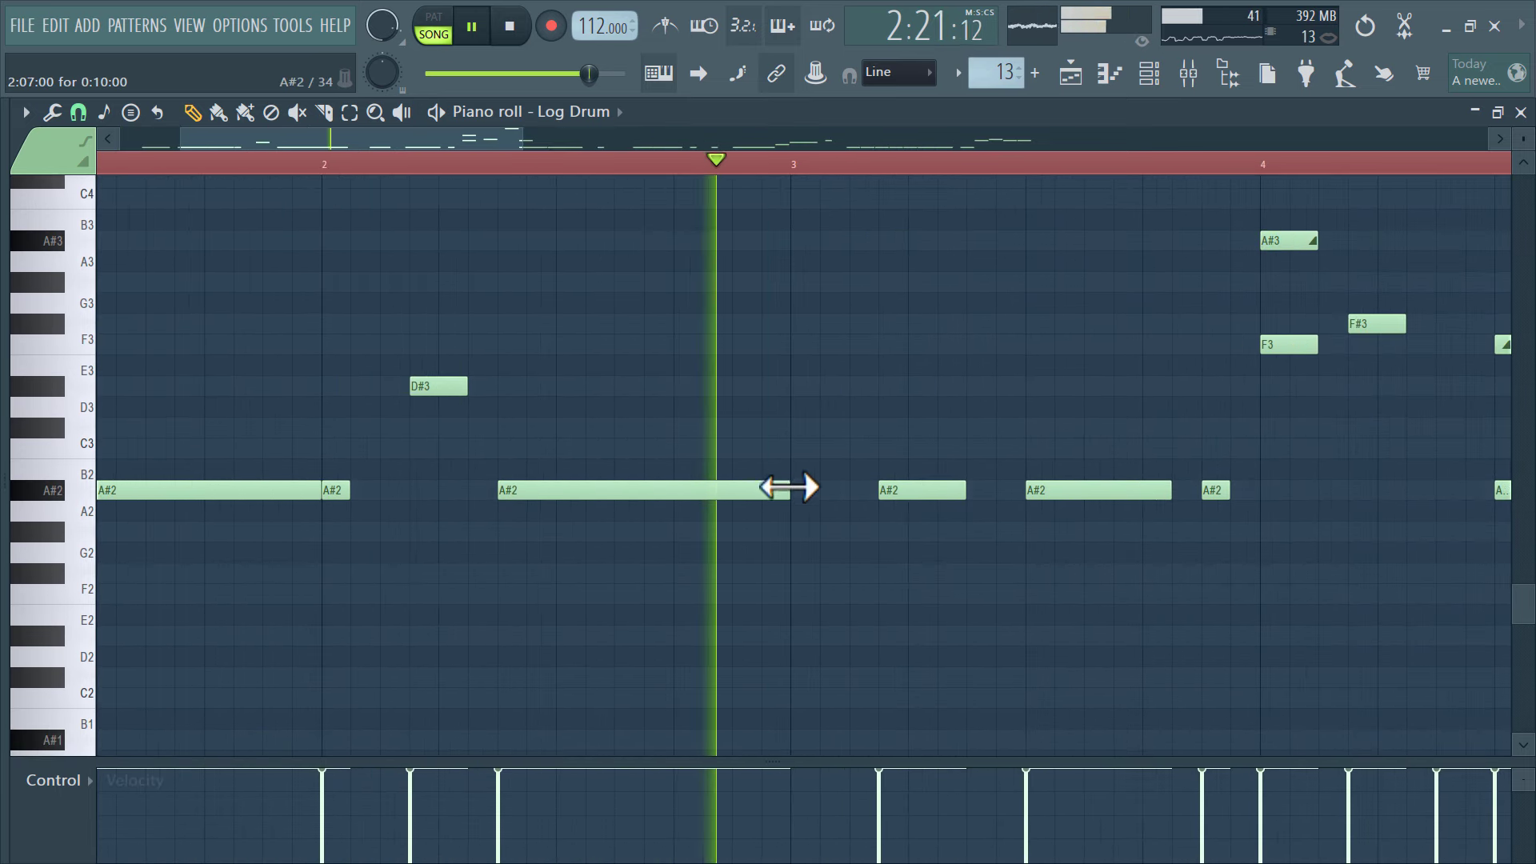
{"action": "left_click_drag", "start_coordinate": [781, 490], "coordinate": [566, 507]}
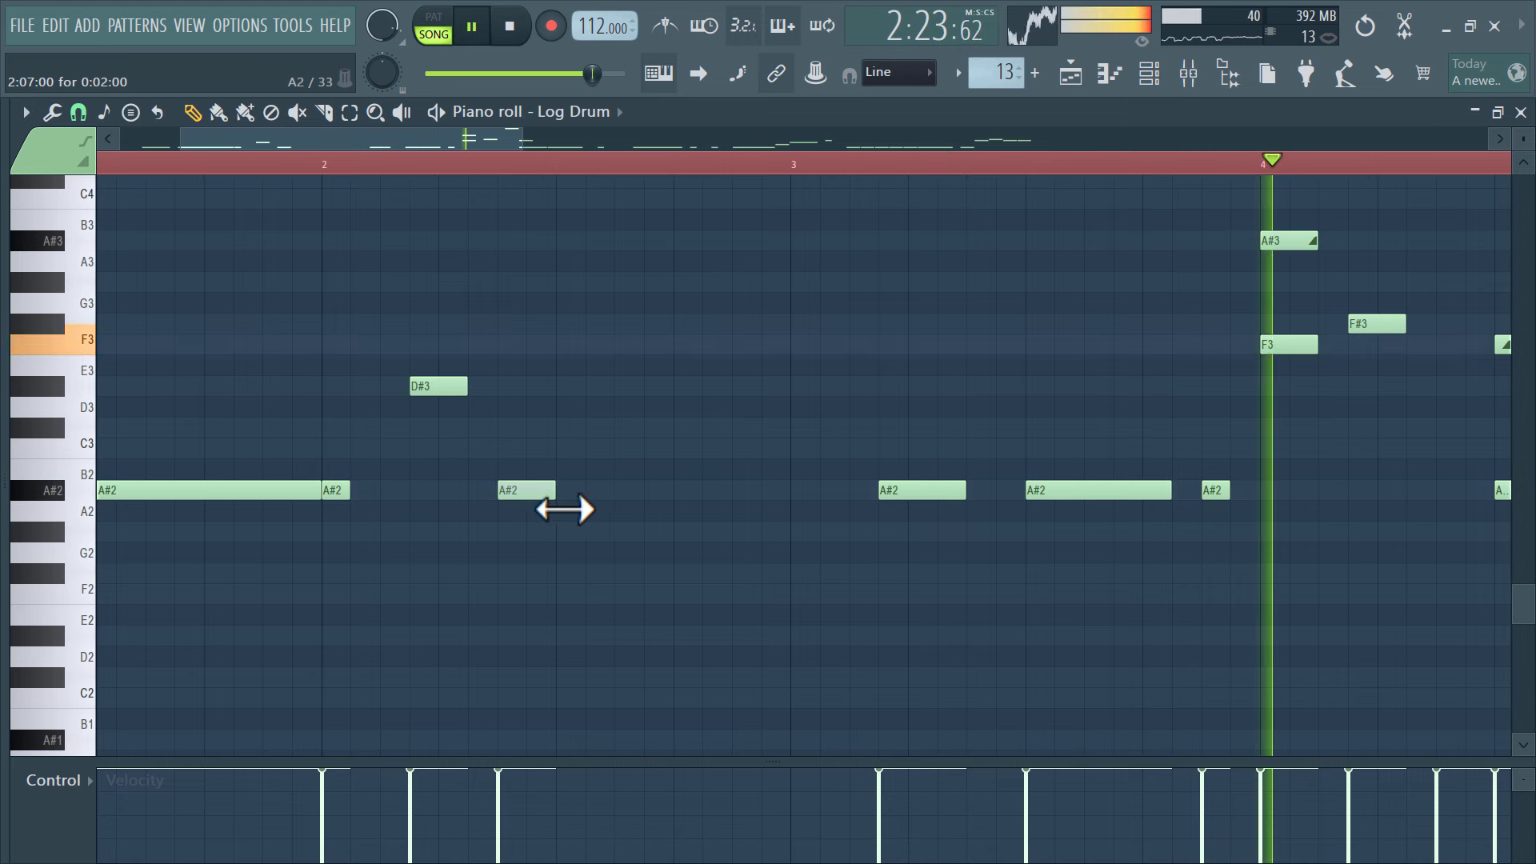
Add an F2 note and two F#2 notes after the shortened A#2 in bar 2, plus an F#2 at the start of bar 3
{"action": "left_click", "coordinate": [562, 597]}
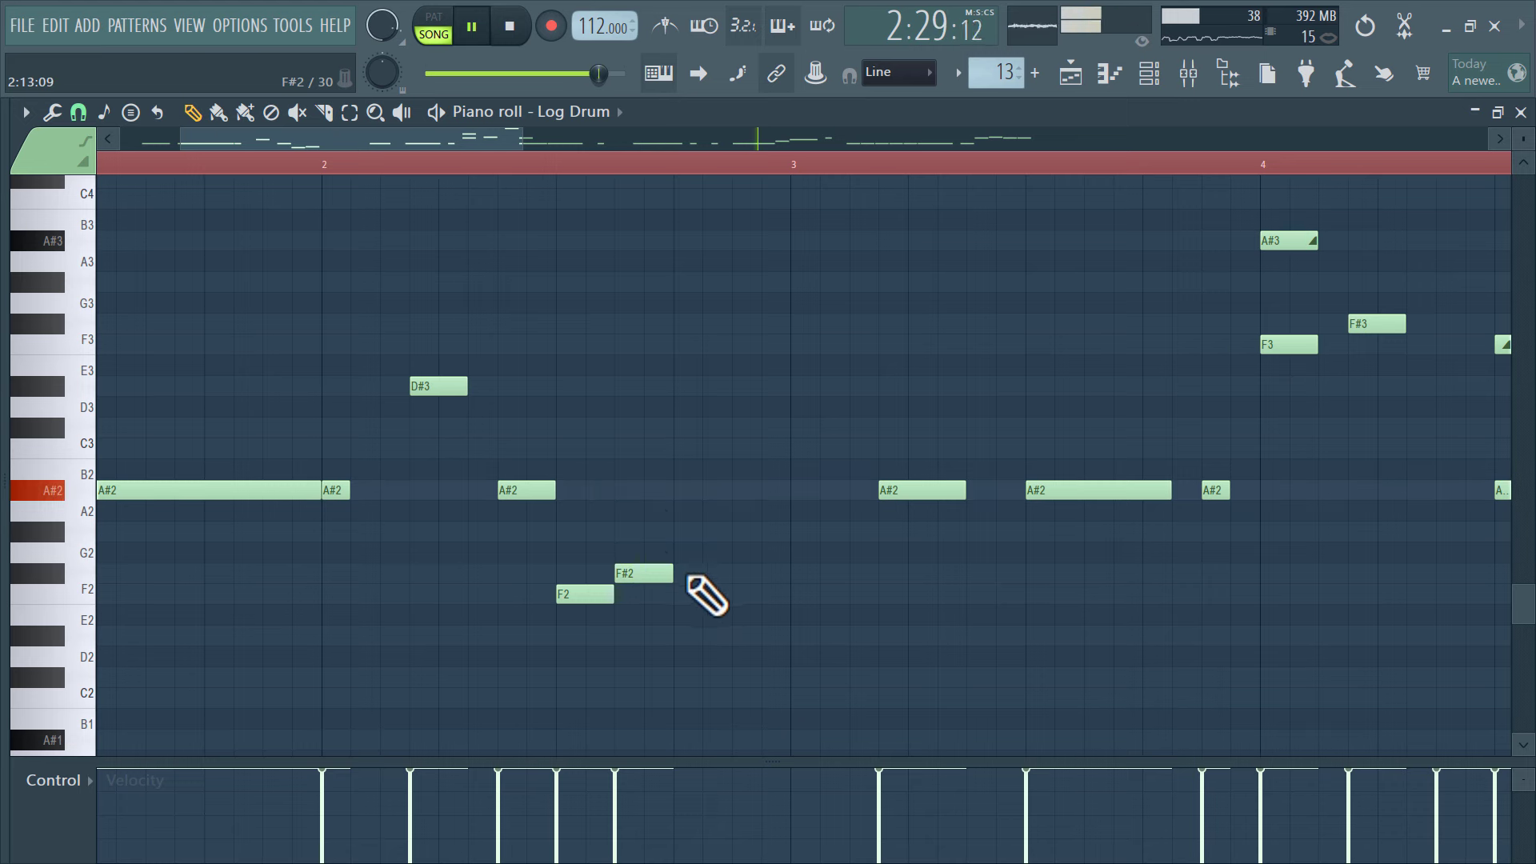
{"action": "left_click", "coordinate": [359, 171]}
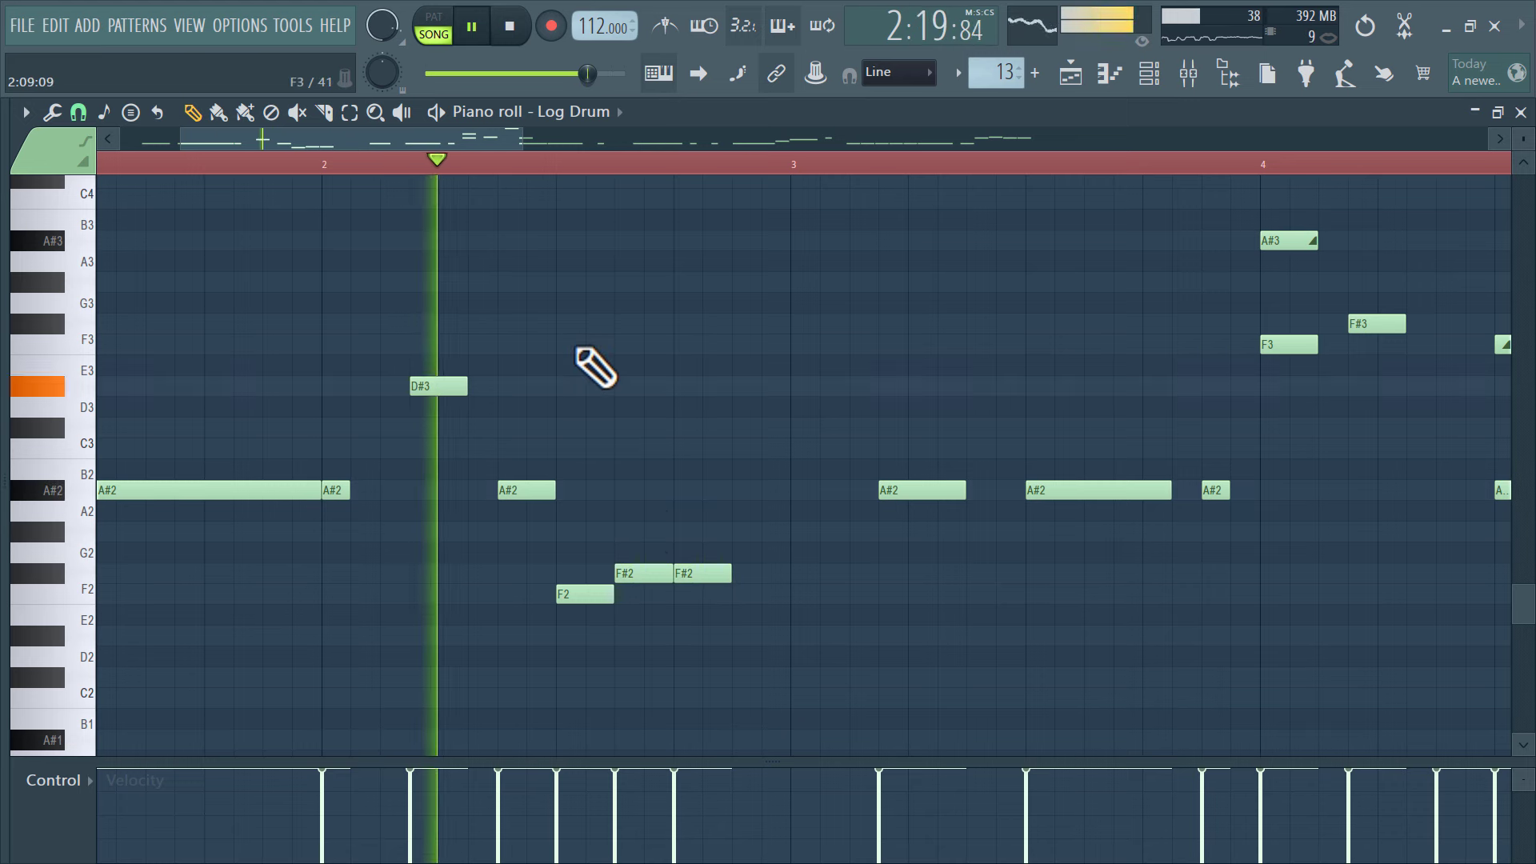
{"action": "left_click", "coordinate": [802, 574]}
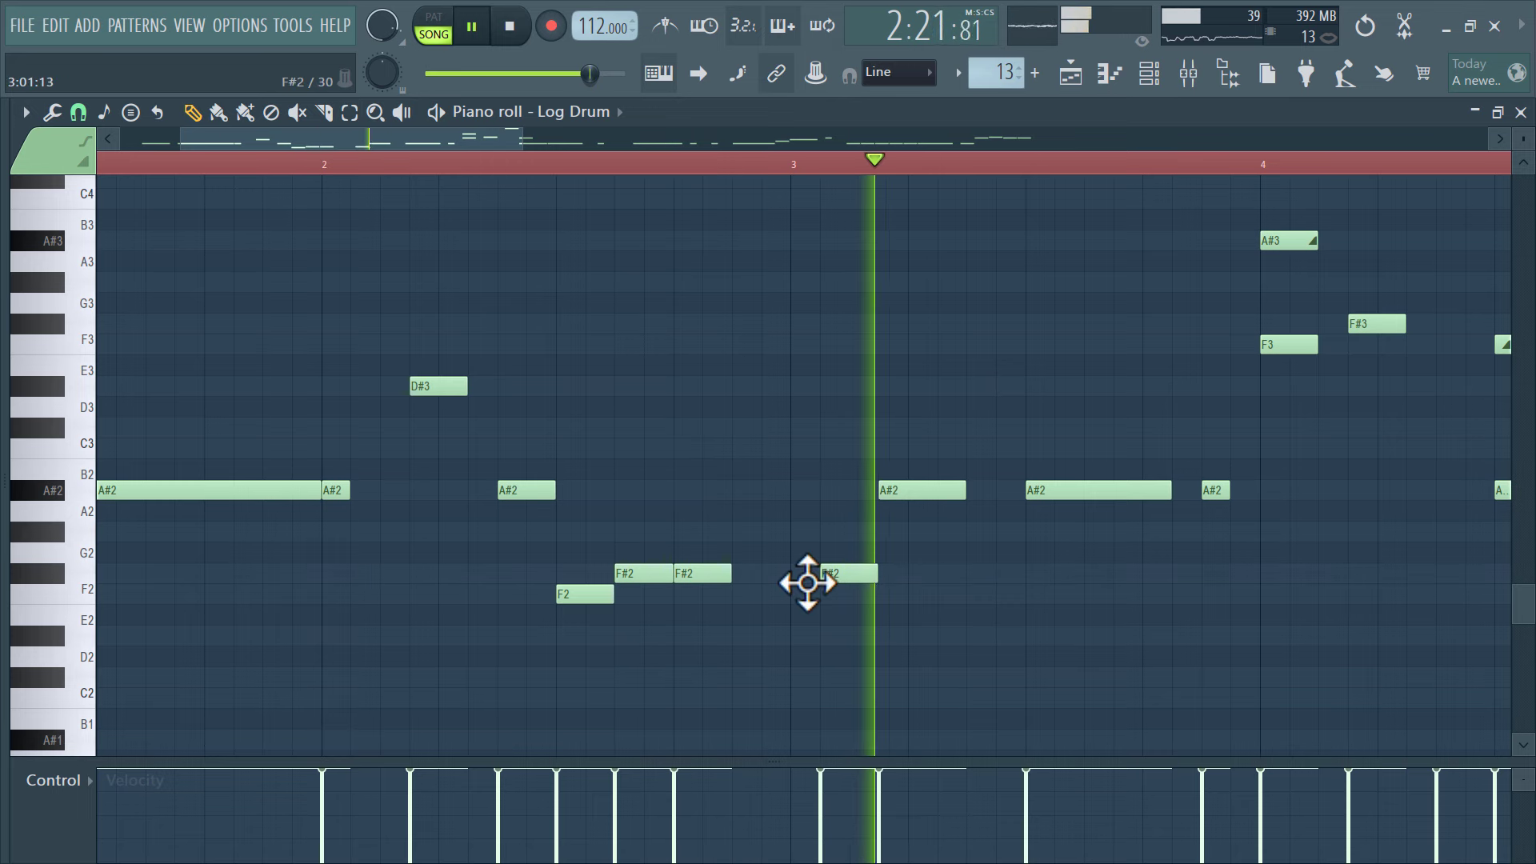
Add a two-step D#2 note in bar 5, ending where the long A#2 note of that bar starts
{"action": "scroll", "coordinate": [971, 573], "scroll_direction": "right", "scroll_amount": 2}
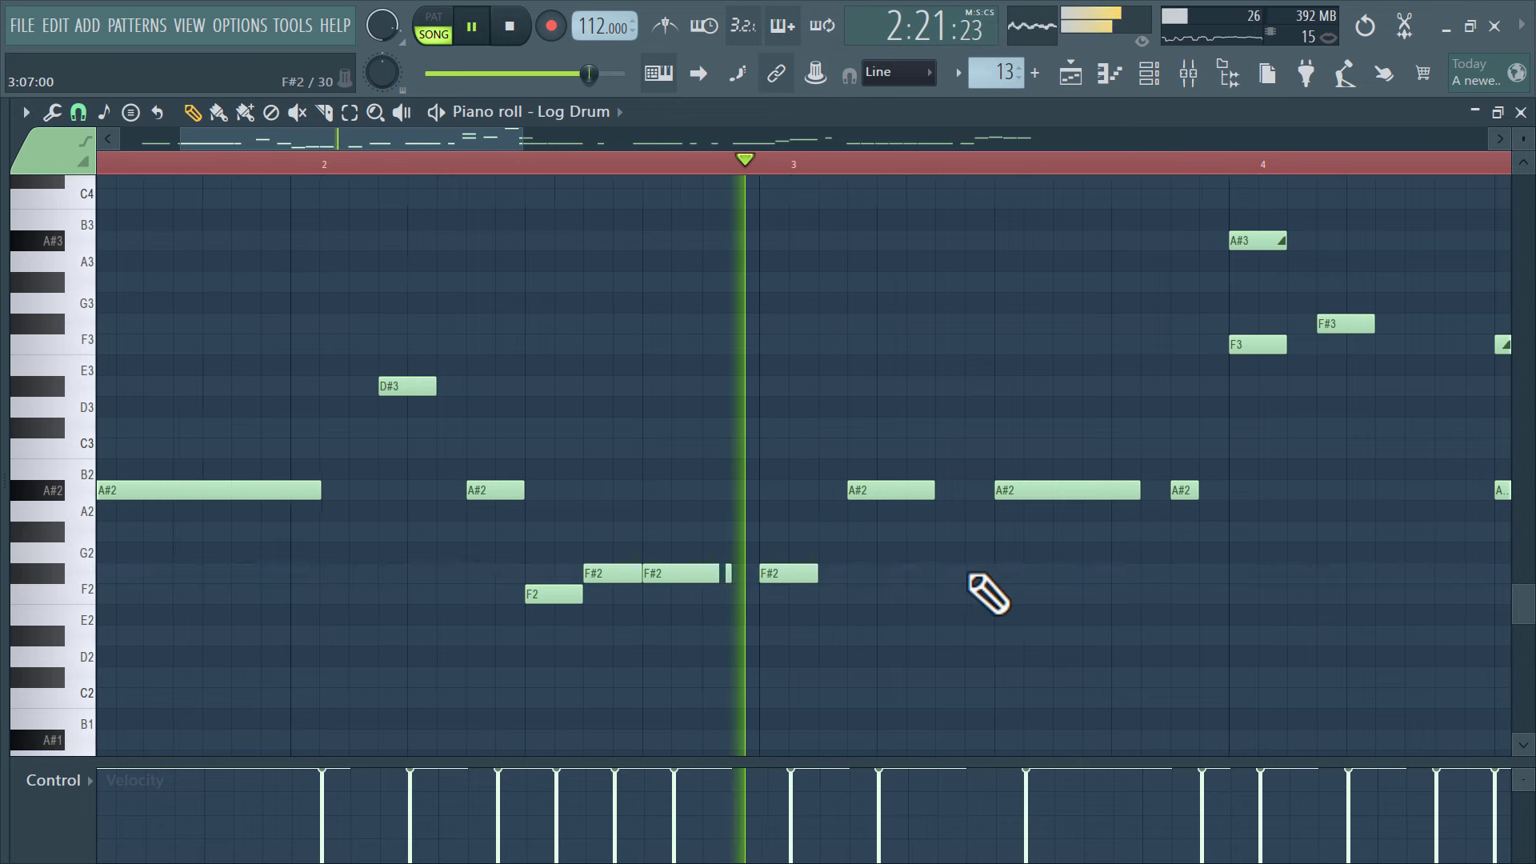
{"action": "scroll", "coordinate": [971, 573], "scroll_direction": "down", "scroll_amount": 3}
{"action": "scroll", "coordinate": [1046, 558], "scroll_direction": "up", "scroll_amount": 3}
{"action": "scroll", "coordinate": [1047, 558], "scroll_direction": "up", "scroll_amount": 1}
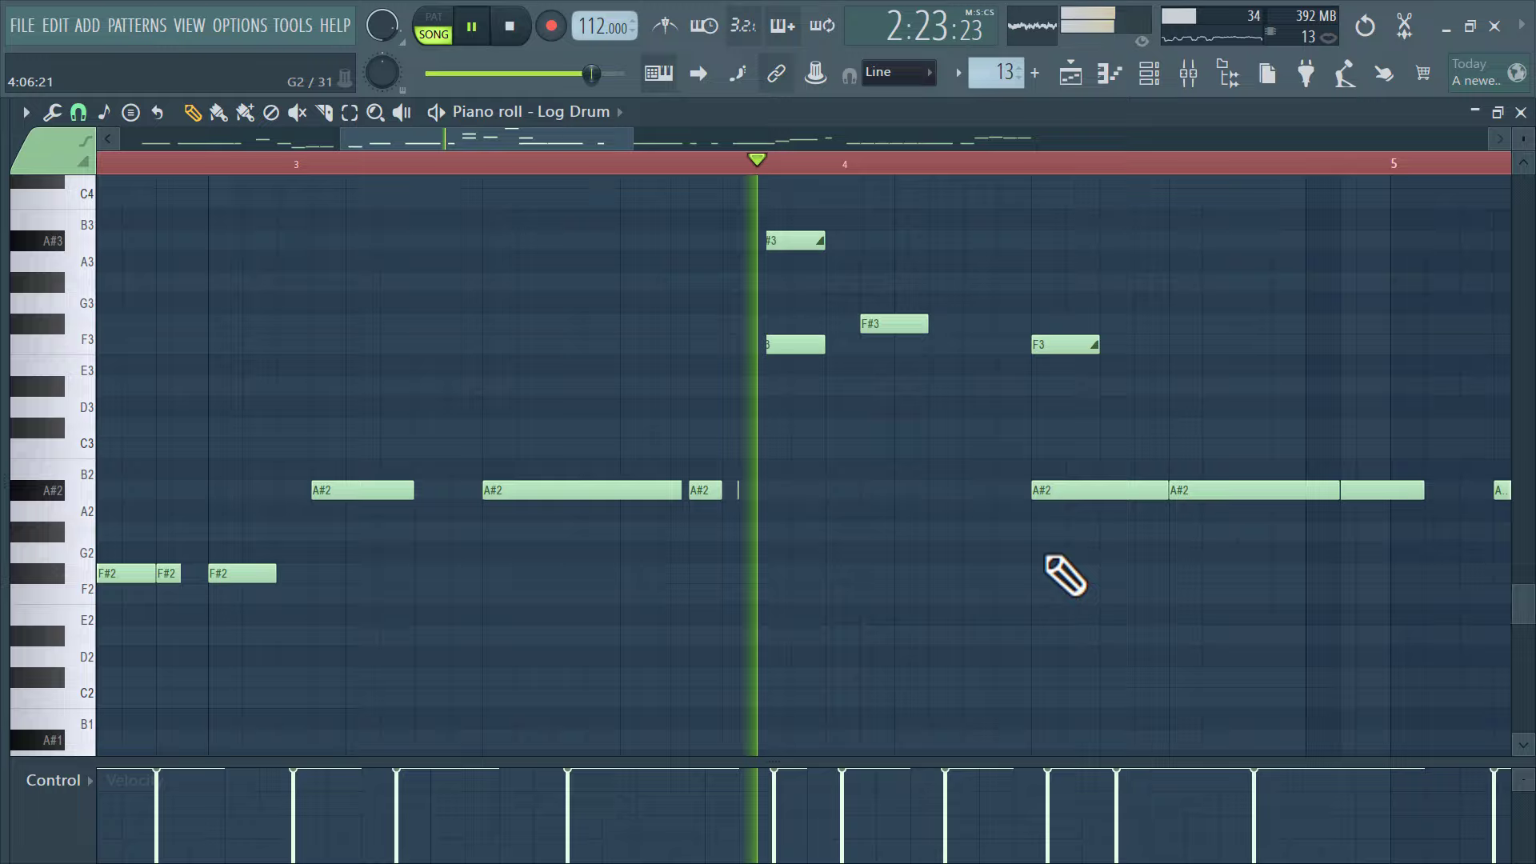
{"action": "scroll", "coordinate": [1049, 559], "scroll_direction": "right", "scroll_amount": 2}
{"action": "scroll", "coordinate": [1049, 559], "scroll_direction": "down", "scroll_amount": 4}
{"action": "scroll", "coordinate": [1070, 570], "scroll_direction": "up", "scroll_amount": 3}
{"action": "scroll", "coordinate": [1090, 602], "scroll_direction": "up", "scroll_amount": 2}
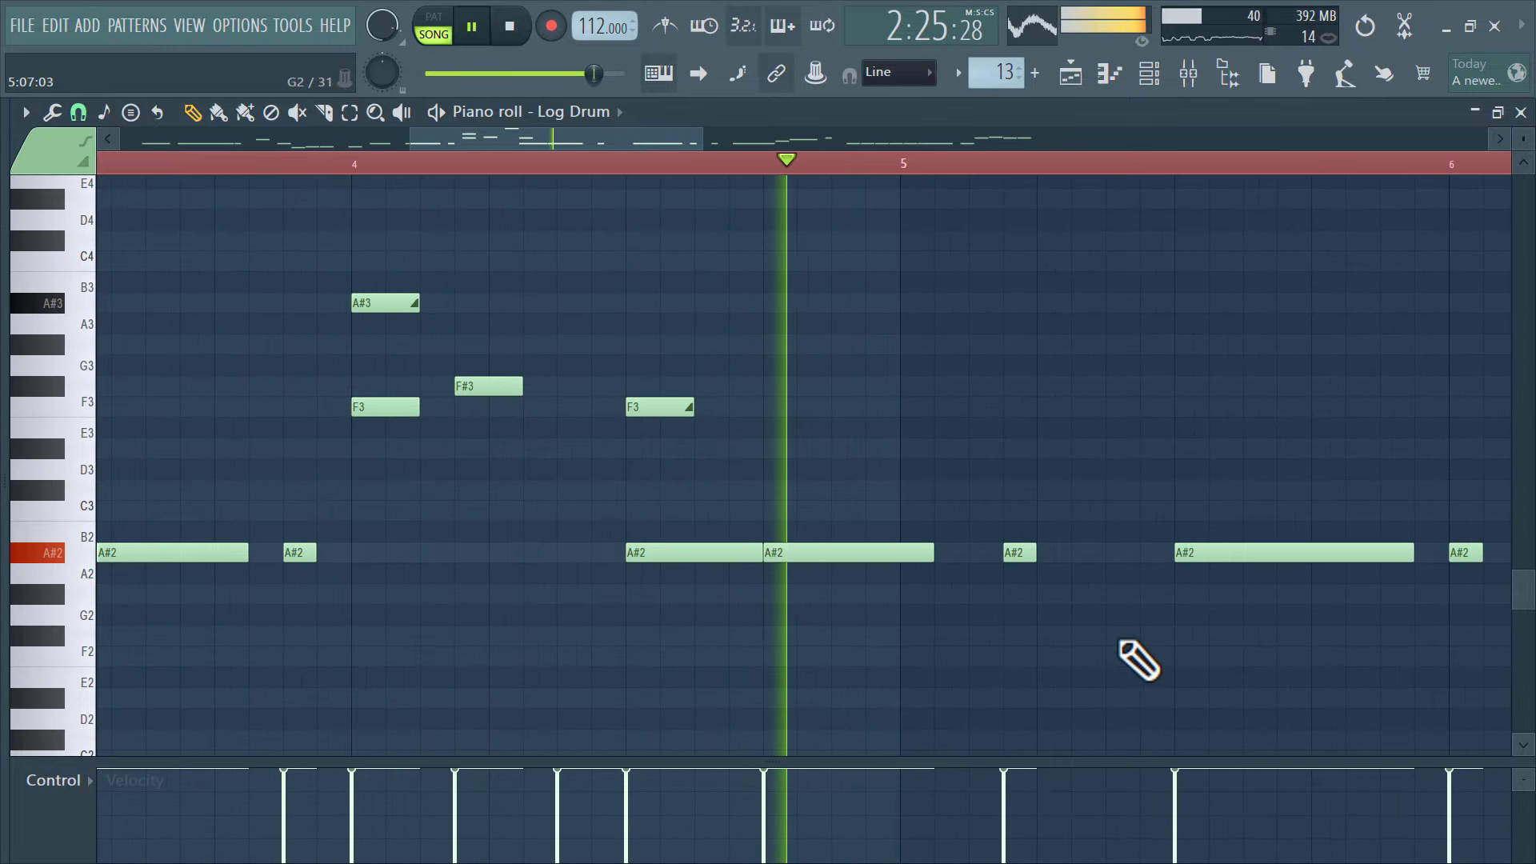
{"action": "left_click", "coordinate": [1140, 677]}
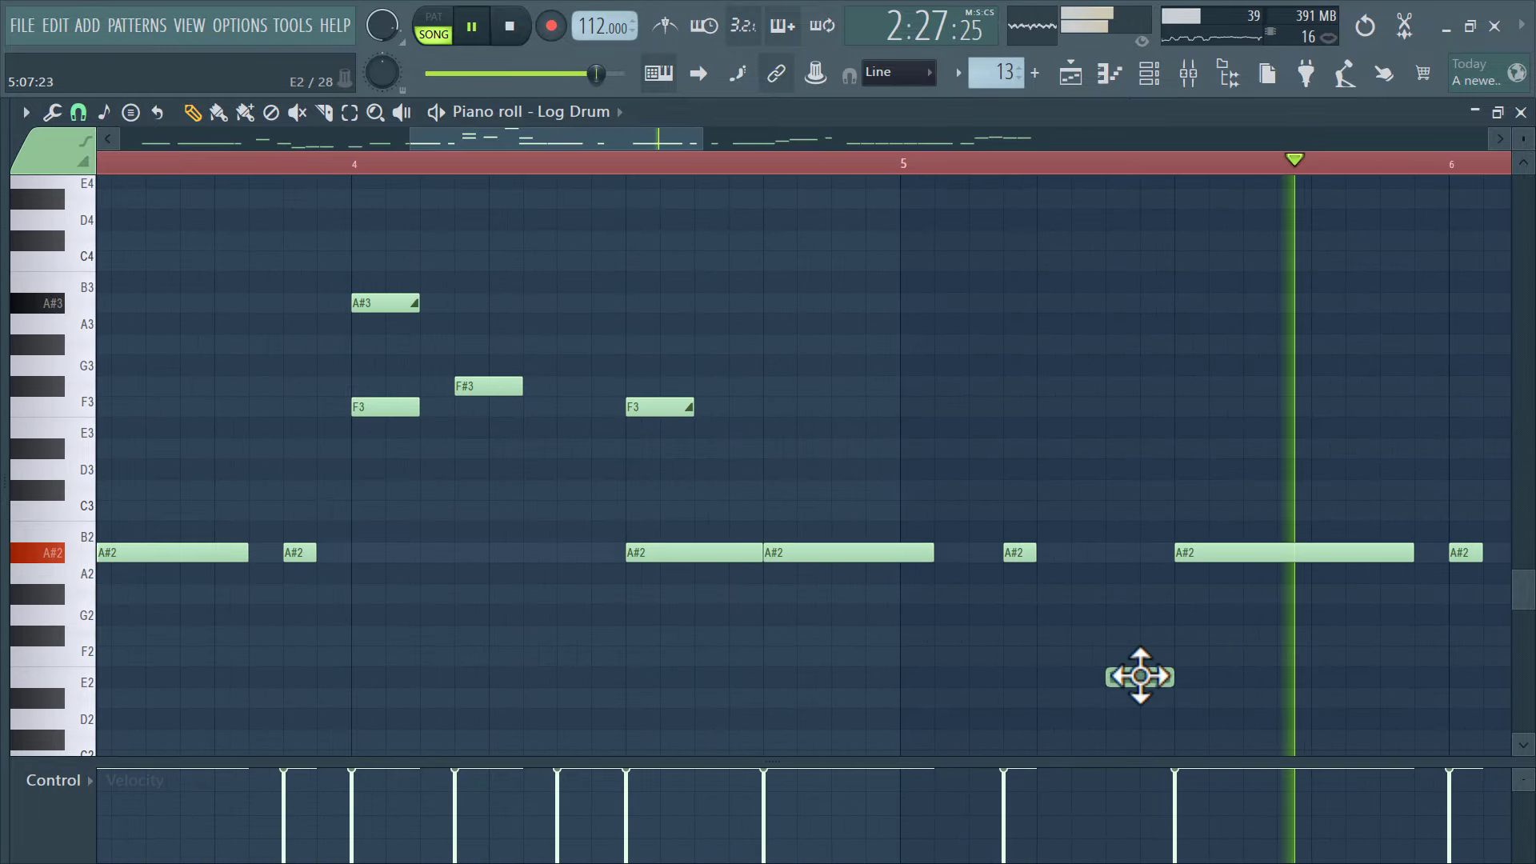
{"action": "left_click_drag", "start_coordinate": [1141, 677], "coordinate": [1107, 696]}
Transpose the five short A#2 notes in bar 7 down to F2, and lower the first of them one more semitone
{"action": "scroll", "coordinate": [1204, 686], "scroll_direction": "down", "scroll_amount": 3}
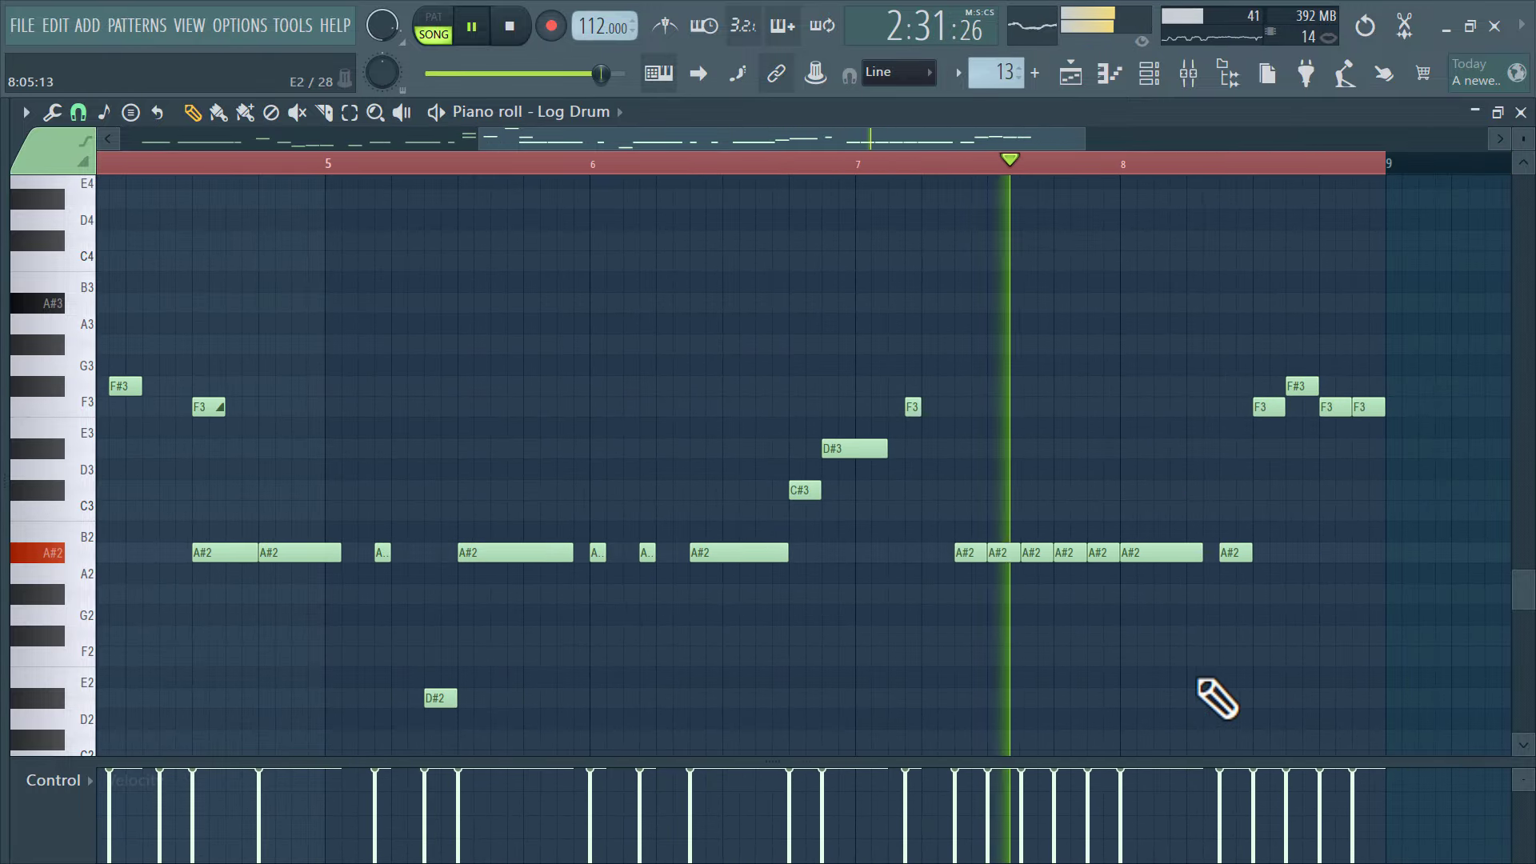
{"action": "left_click", "coordinate": [350, 112]}
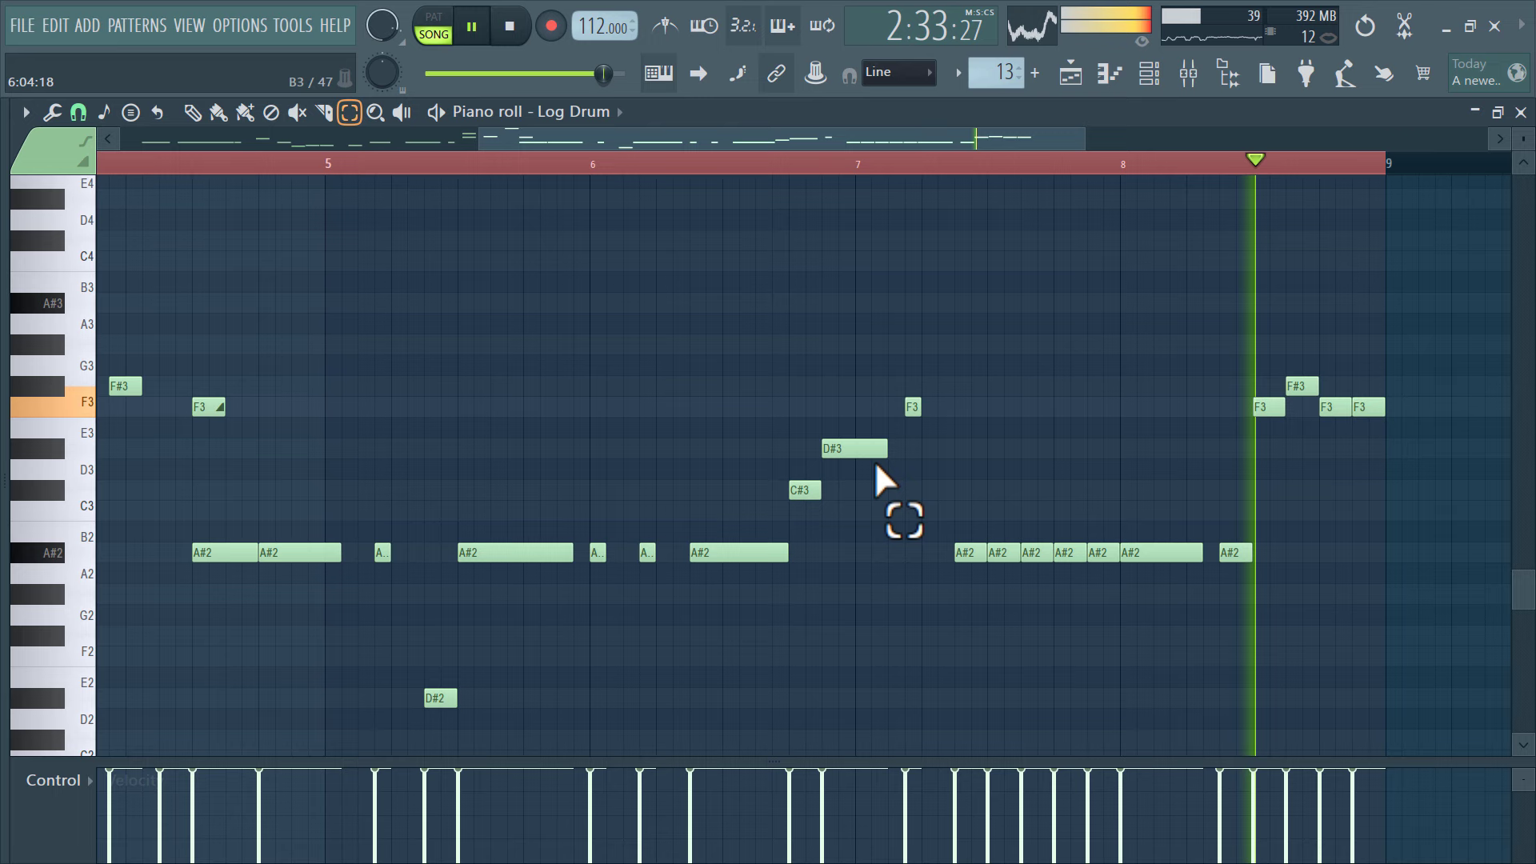
{"action": "left_click_drag", "start_coordinate": [946, 560], "coordinate": [1107, 555]}
{"action": "key", "text": "shift+Down"}
{"action": "key", "text": "shift+Down"}
{"action": "key", "text": "shift+Down"}
{"action": "key", "text": "shift+Down"}
{"action": "key", "text": "shift+Down"}
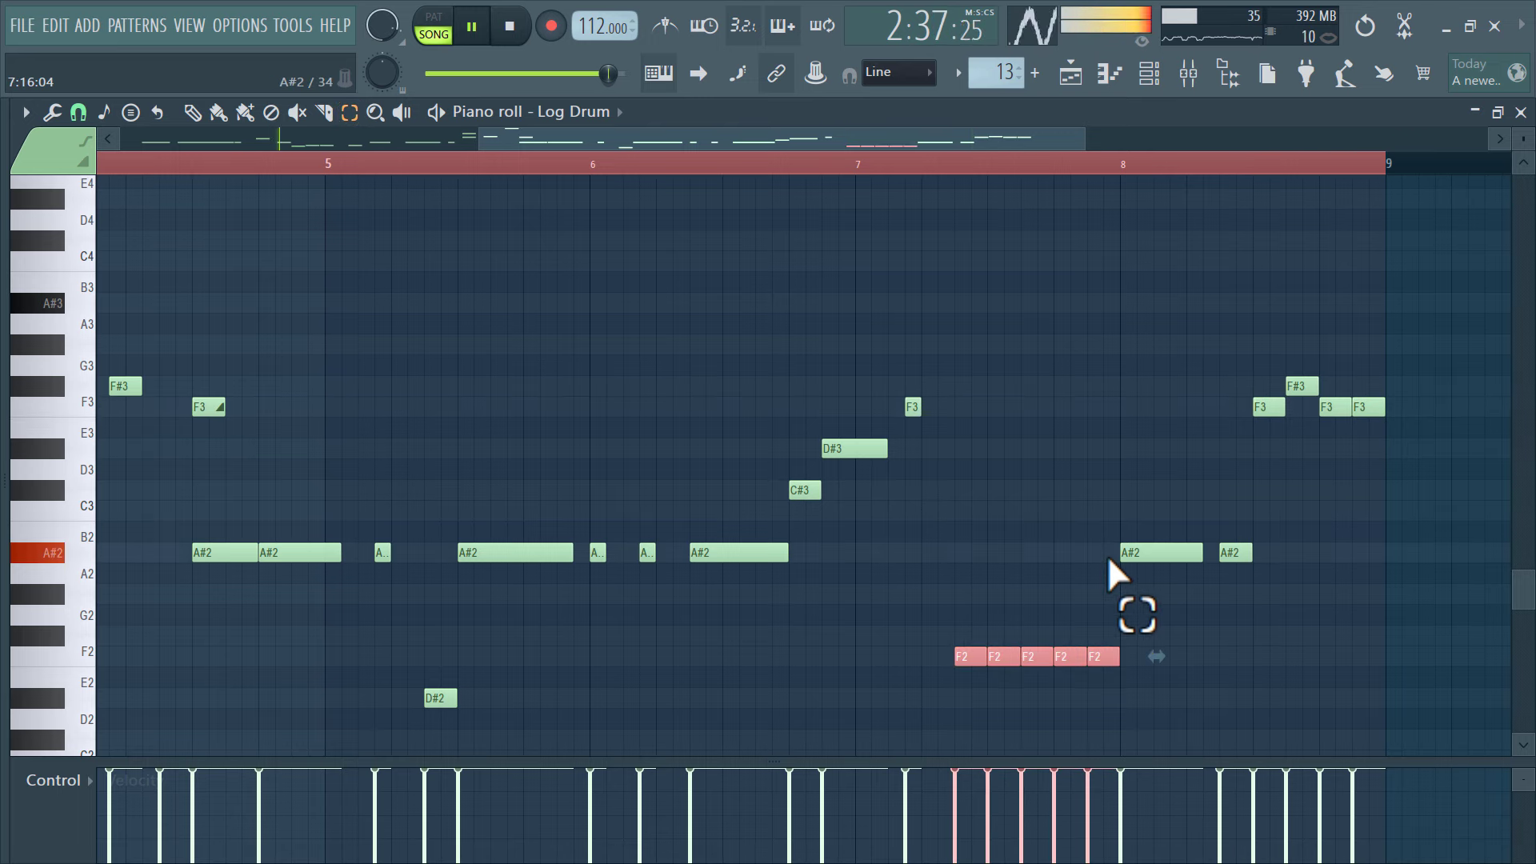
{"action": "left_click", "coordinate": [968, 656]}
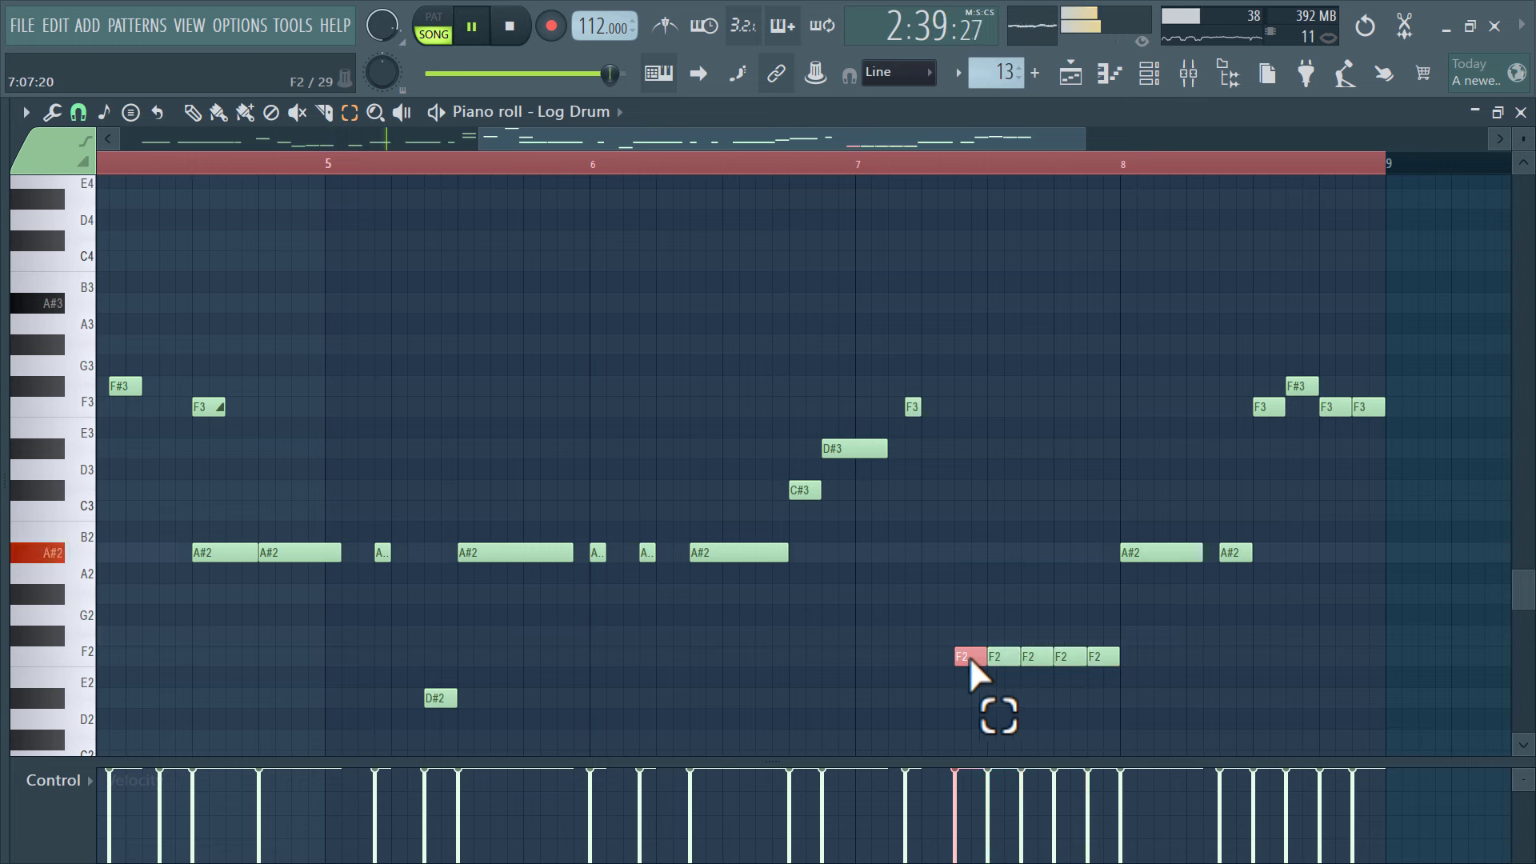
{"action": "key", "text": "shift+Down"}
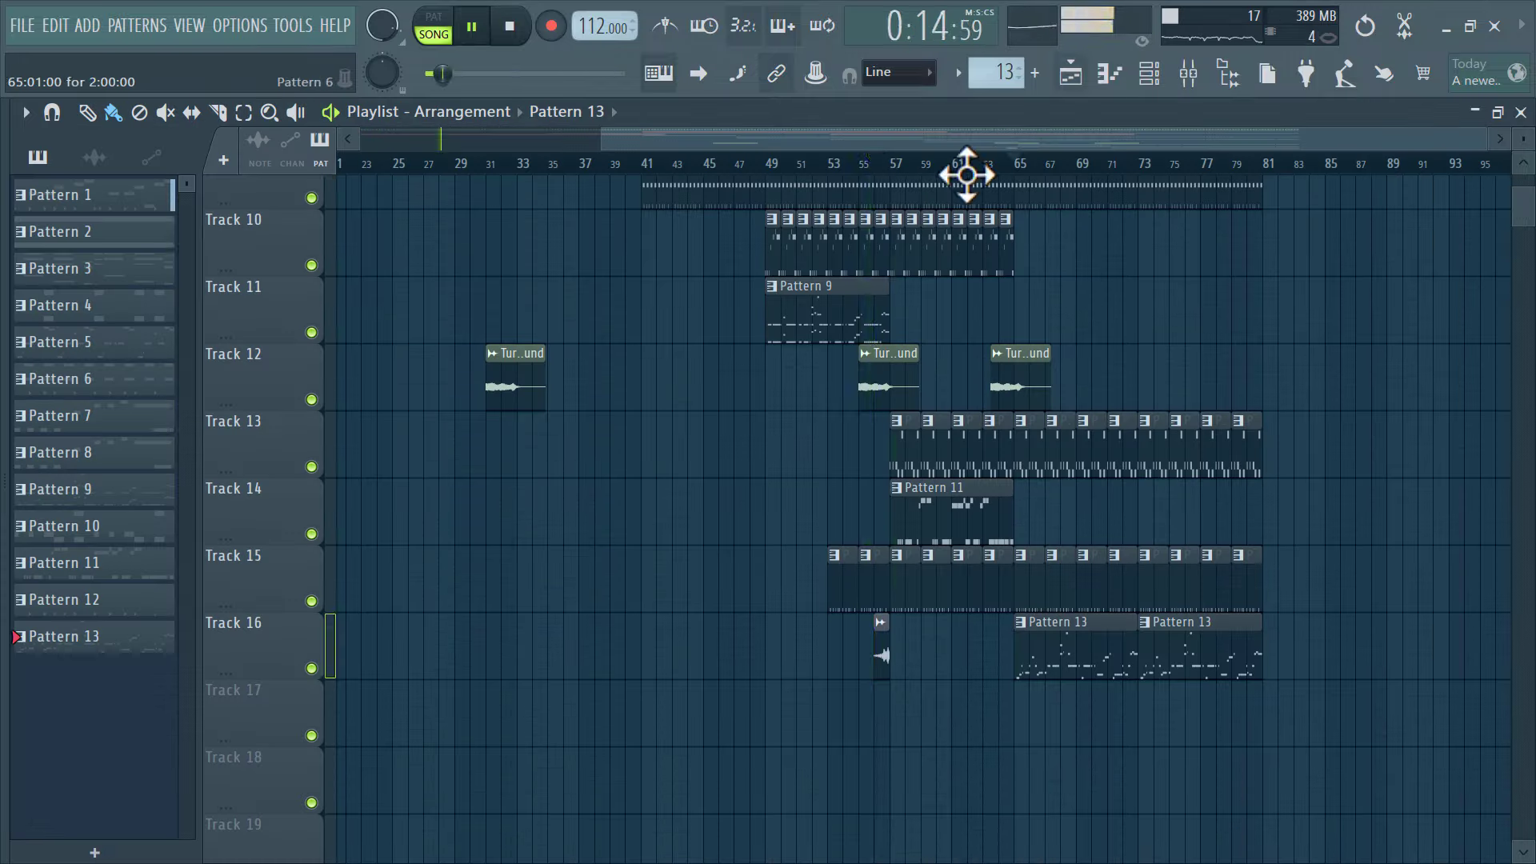
Play the arrangement from around bar 57, open Pattern 11 in the piano roll and switch it to the Perc 2 channel
{"action": "left_click", "coordinate": [880, 164]}
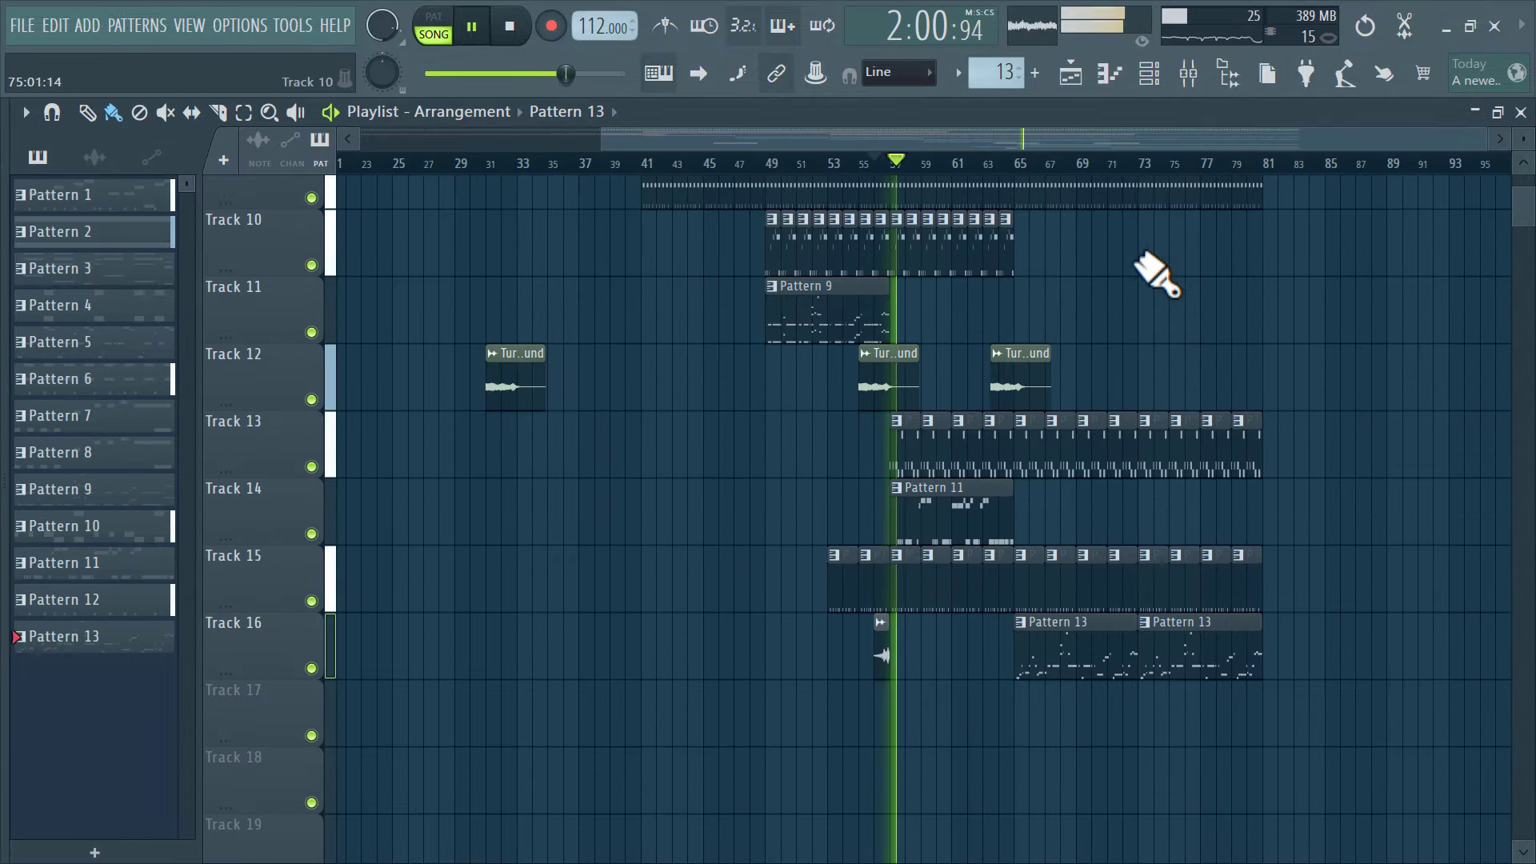
{"action": "scroll", "coordinate": [974, 329], "scroll_direction": "up", "scroll_amount": 3}
{"action": "scroll", "coordinate": [1101, 453], "scroll_direction": "up", "scroll_amount": 3}
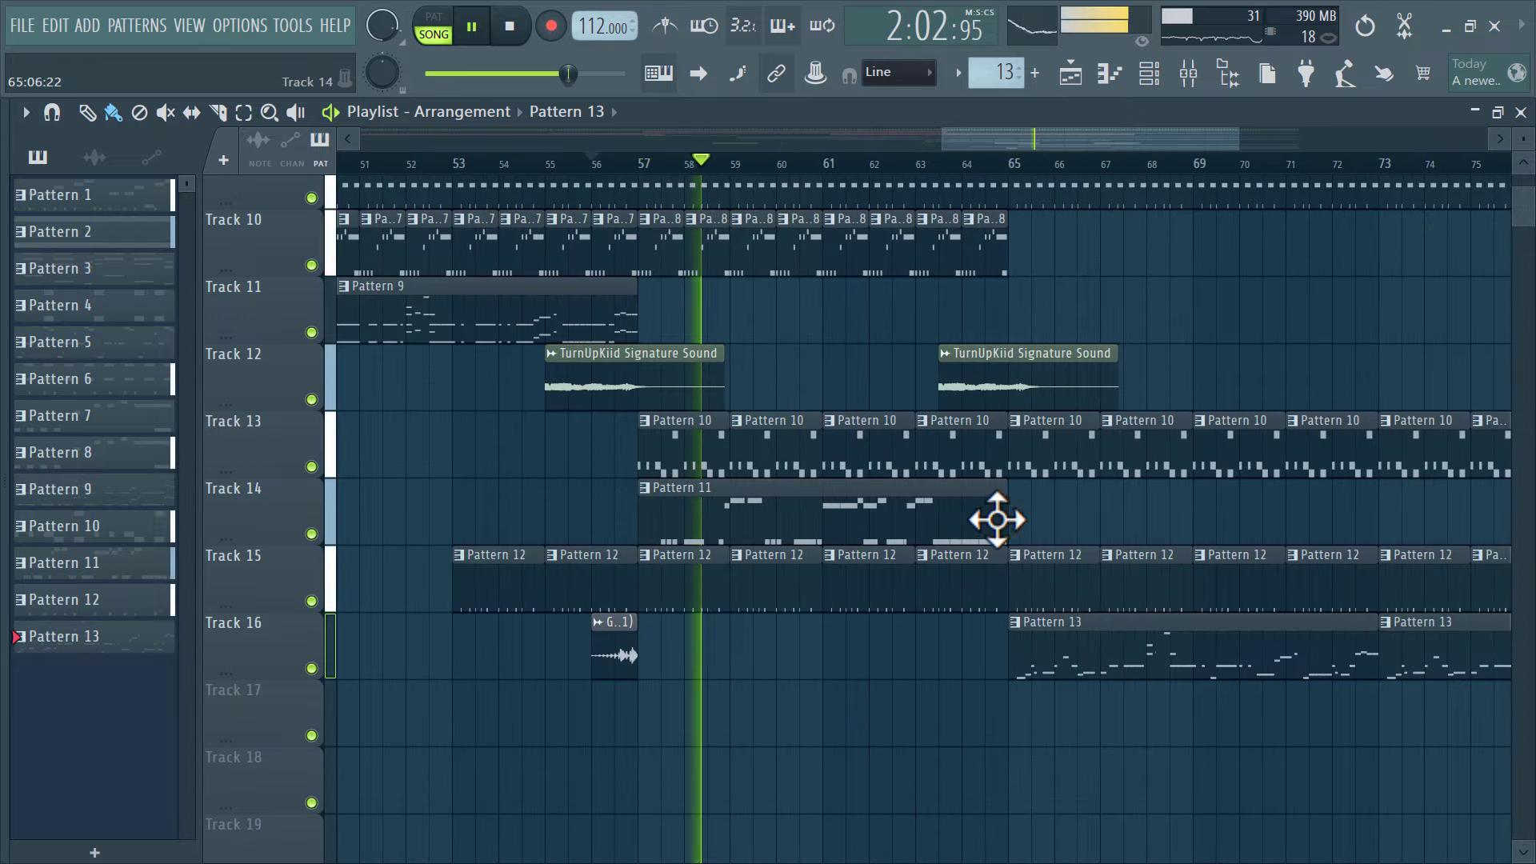
{"action": "double_click", "coordinate": [950, 521]}
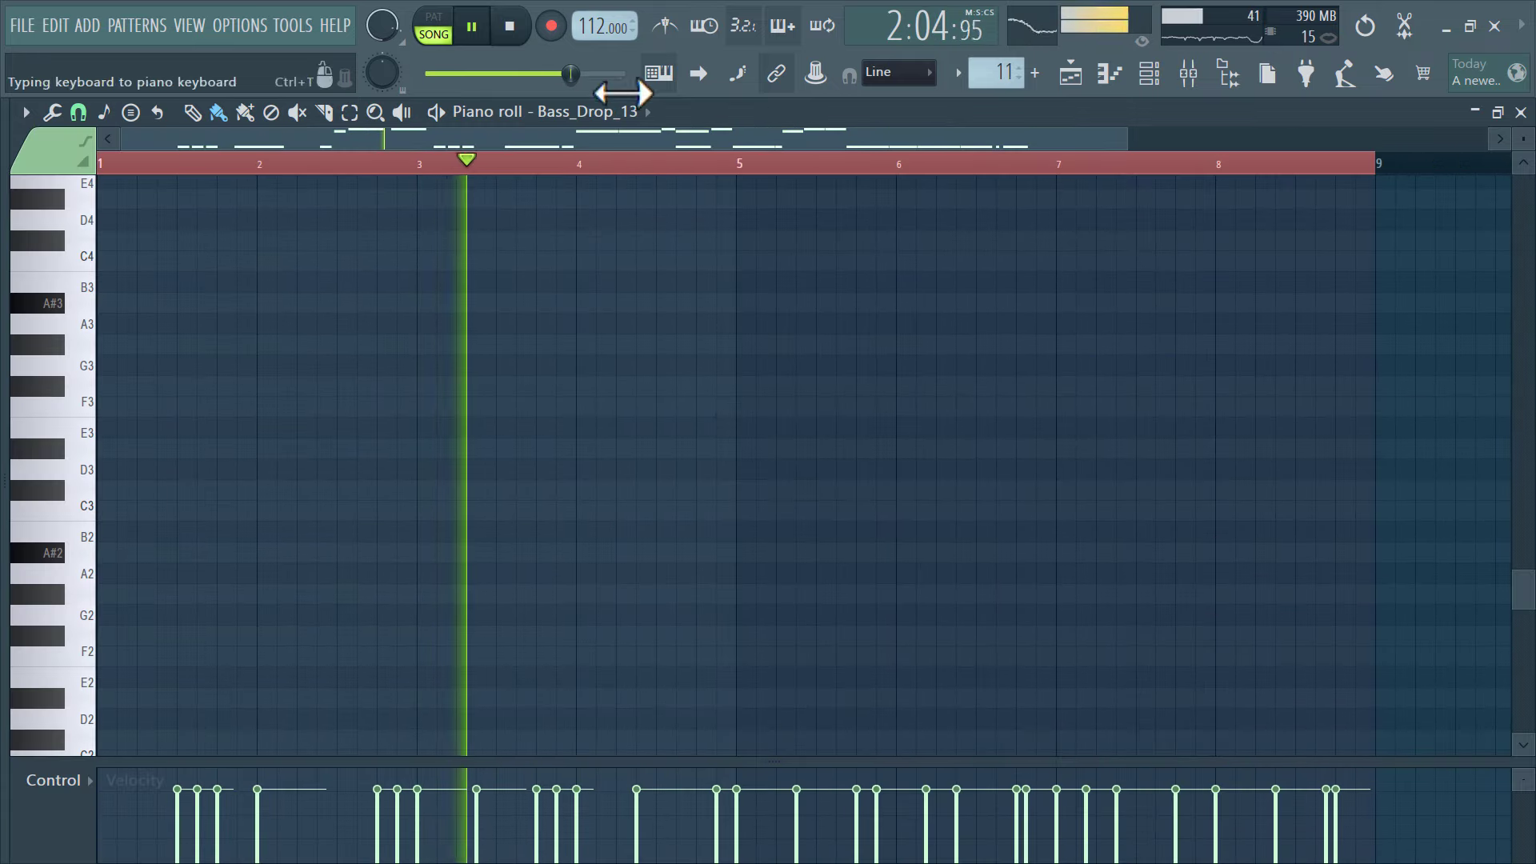
{"action": "left_click", "coordinate": [602, 111]}
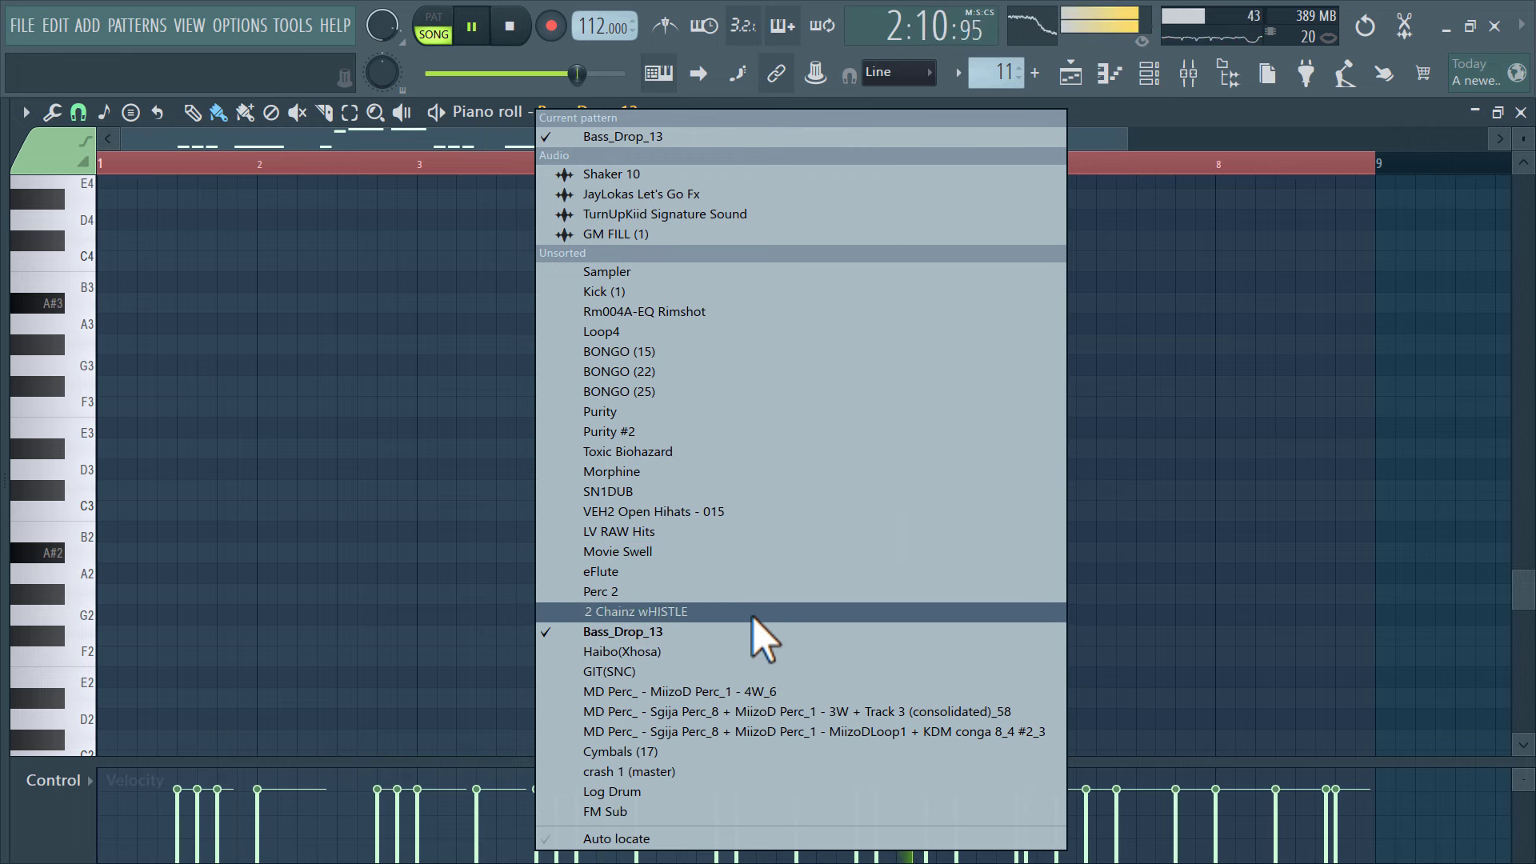
{"action": "left_click", "coordinate": [761, 592]}
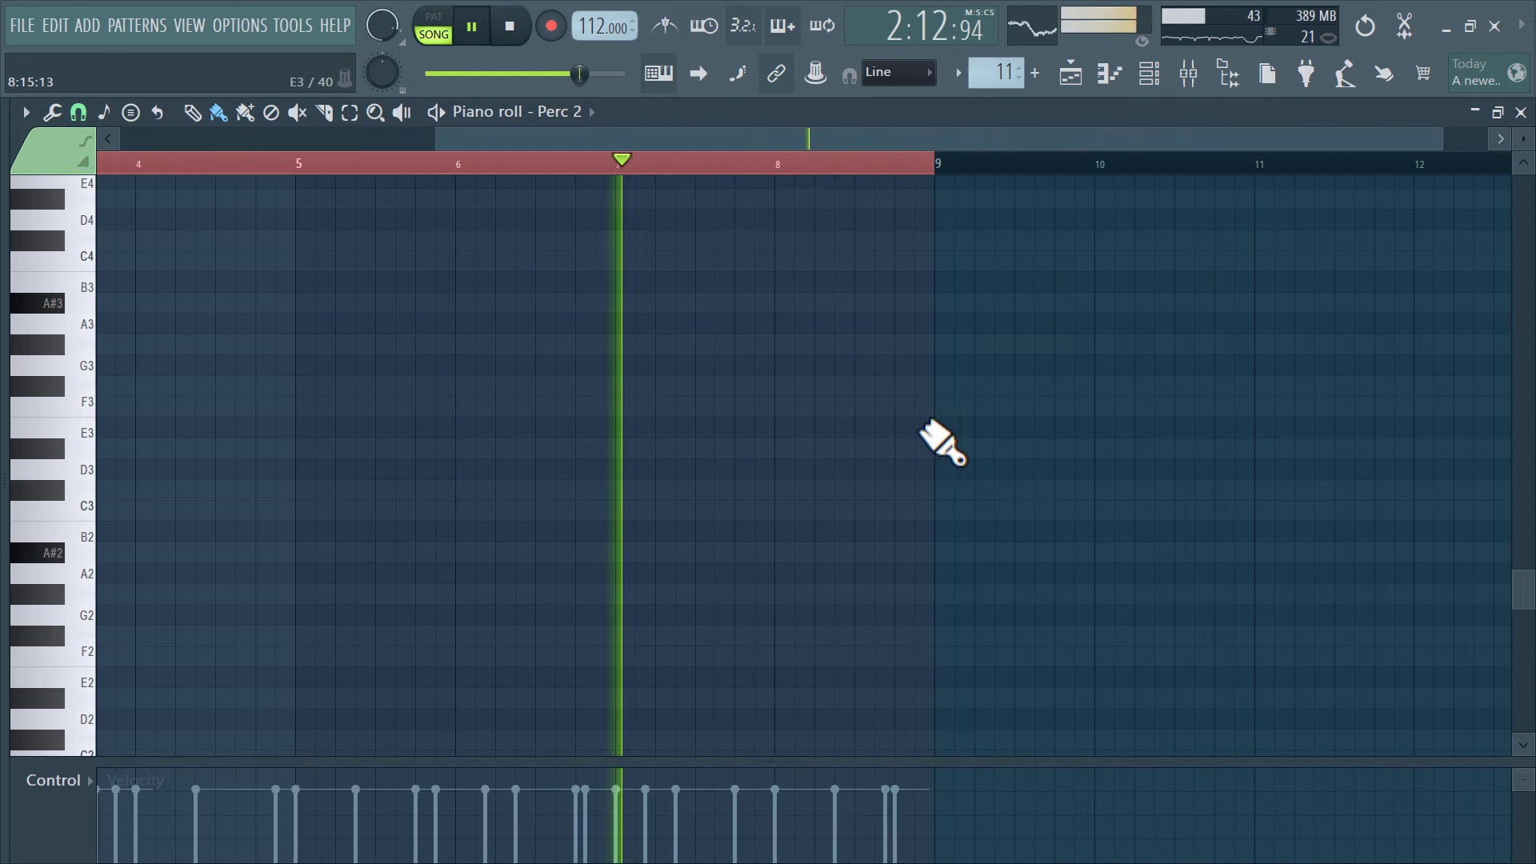
Draw a Perc 2 note from step 7 of bar 8 to the end of the bar and move it to A#4
{"action": "scroll", "coordinate": [898, 375], "scroll_direction": "up", "scroll_amount": 4}
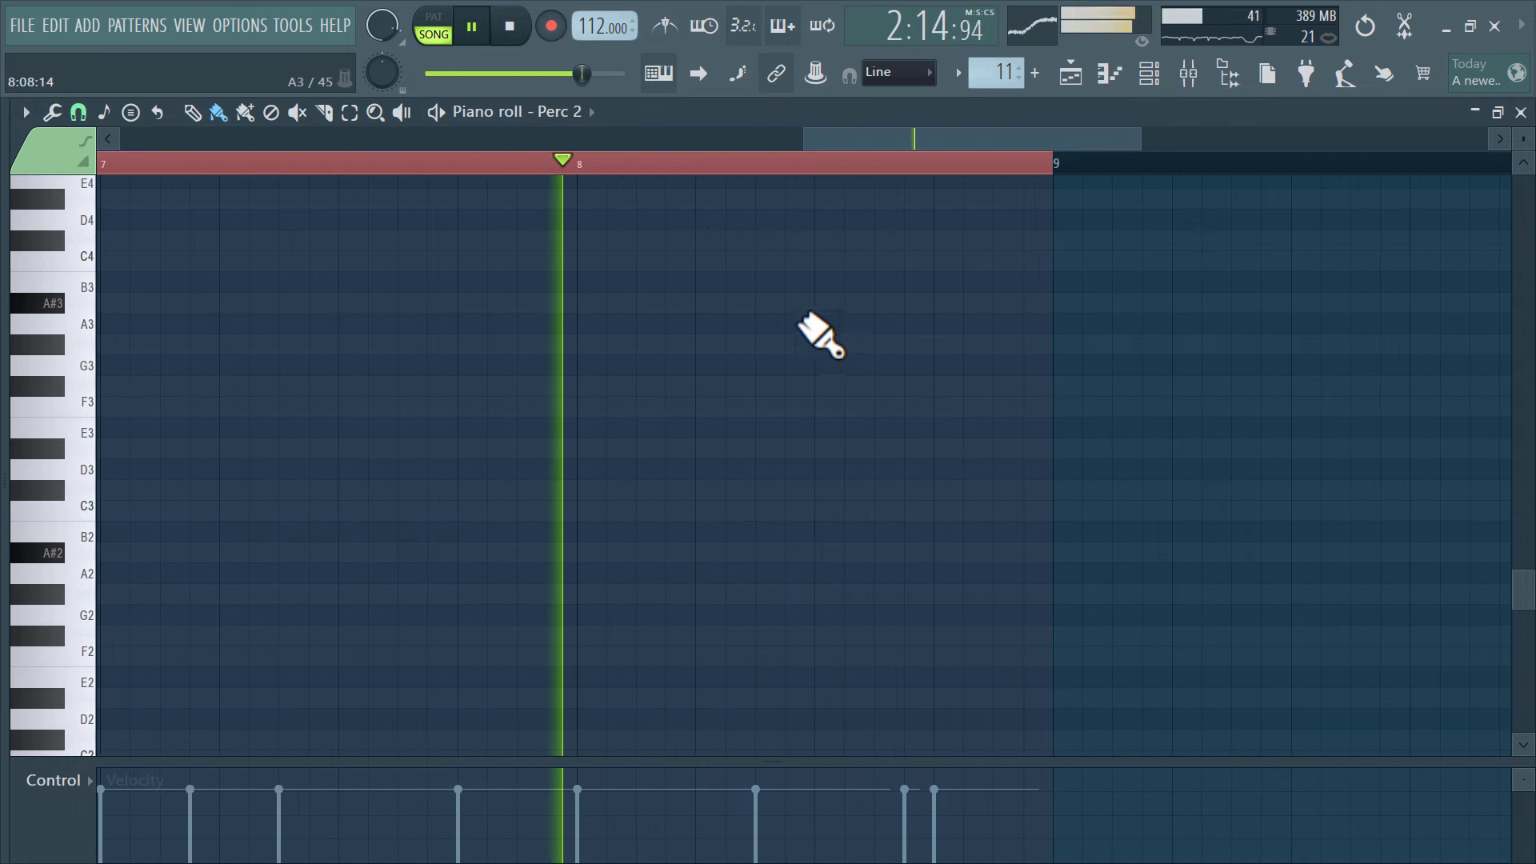
{"action": "scroll", "coordinate": [783, 325], "scroll_direction": "up", "scroll_amount": 5}
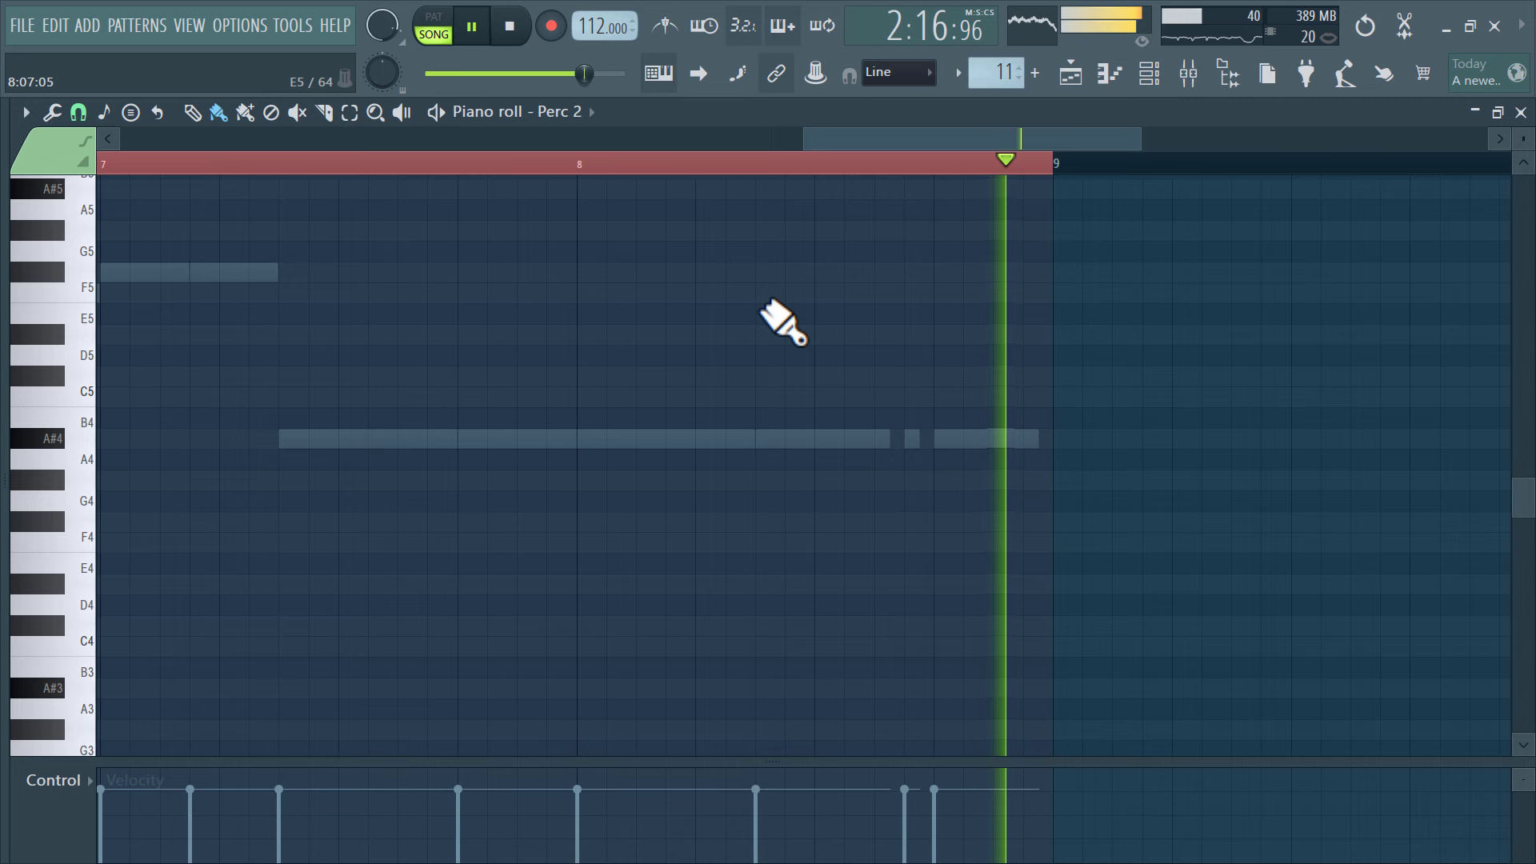
{"action": "scroll", "coordinate": [783, 324], "scroll_direction": "up", "scroll_amount": 2}
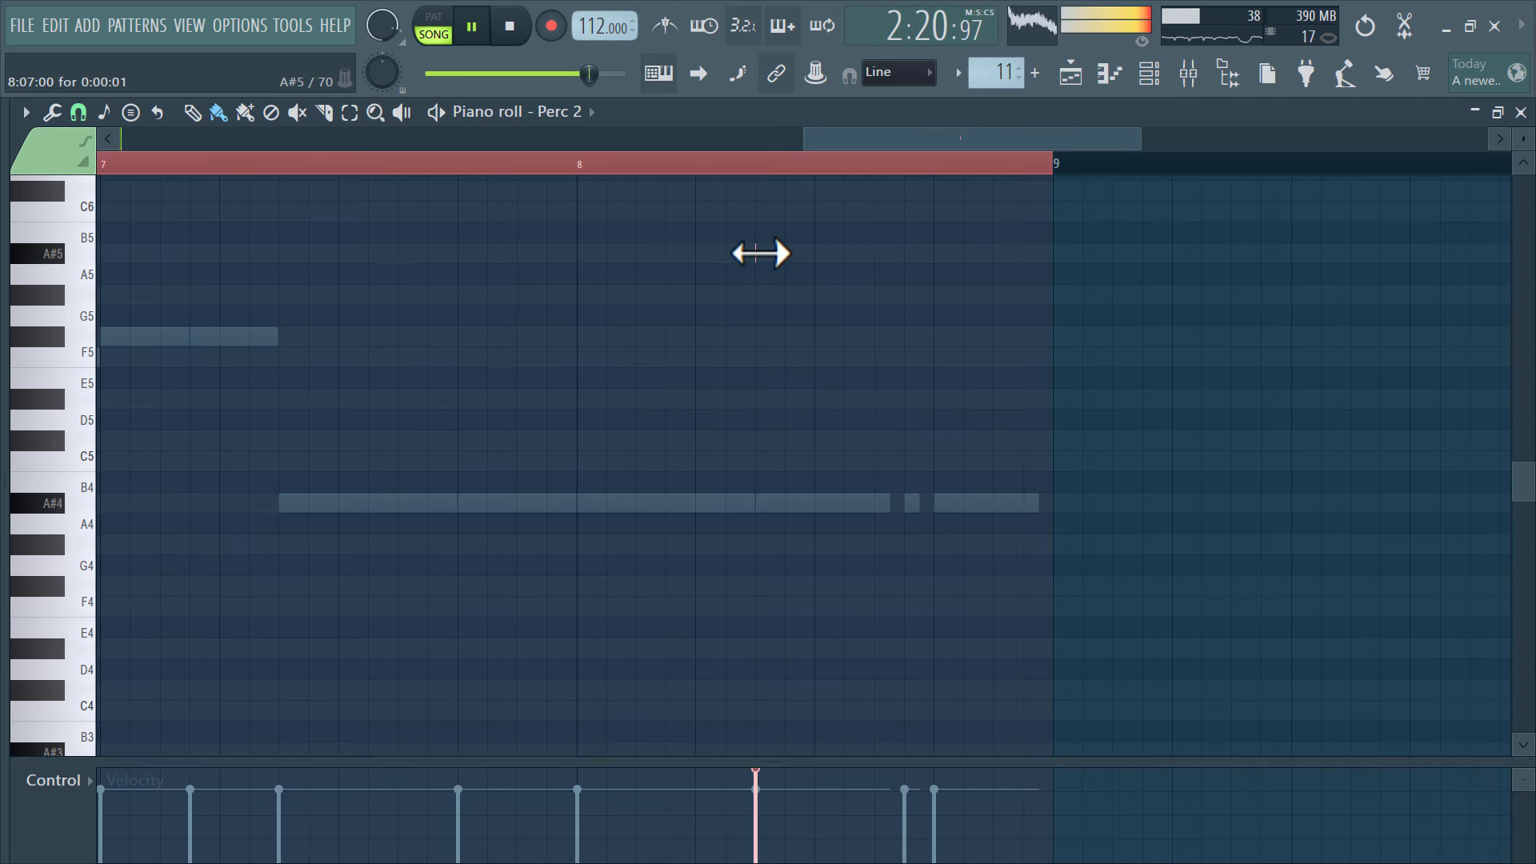
{"action": "left_click_drag", "start_coordinate": [761, 253], "coordinate": [1047, 308]}
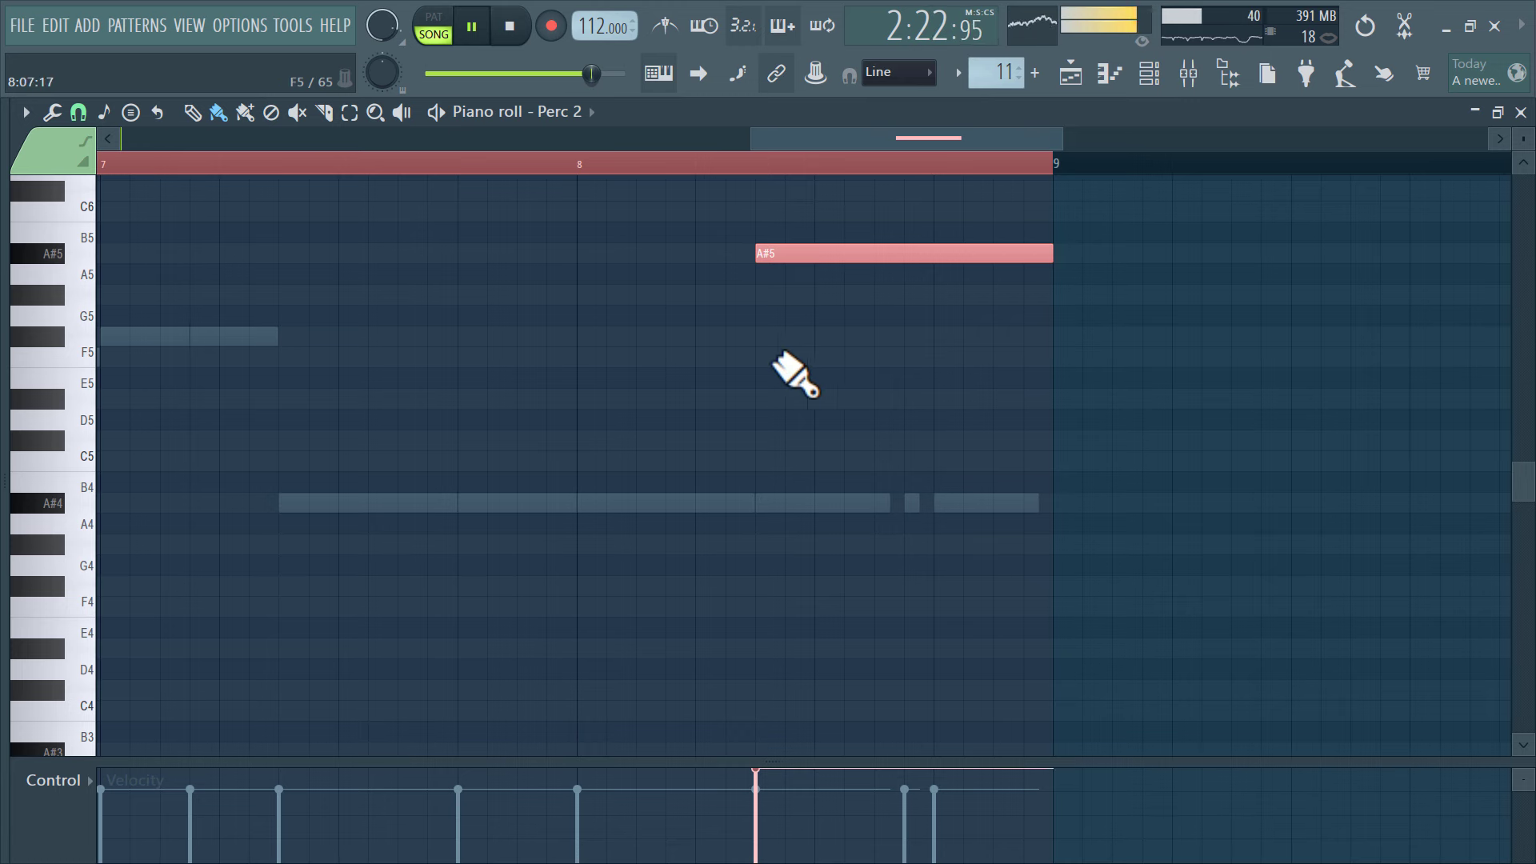
{"action": "scroll", "coordinate": [766, 362], "scroll_direction": "up", "scroll_amount": 6}
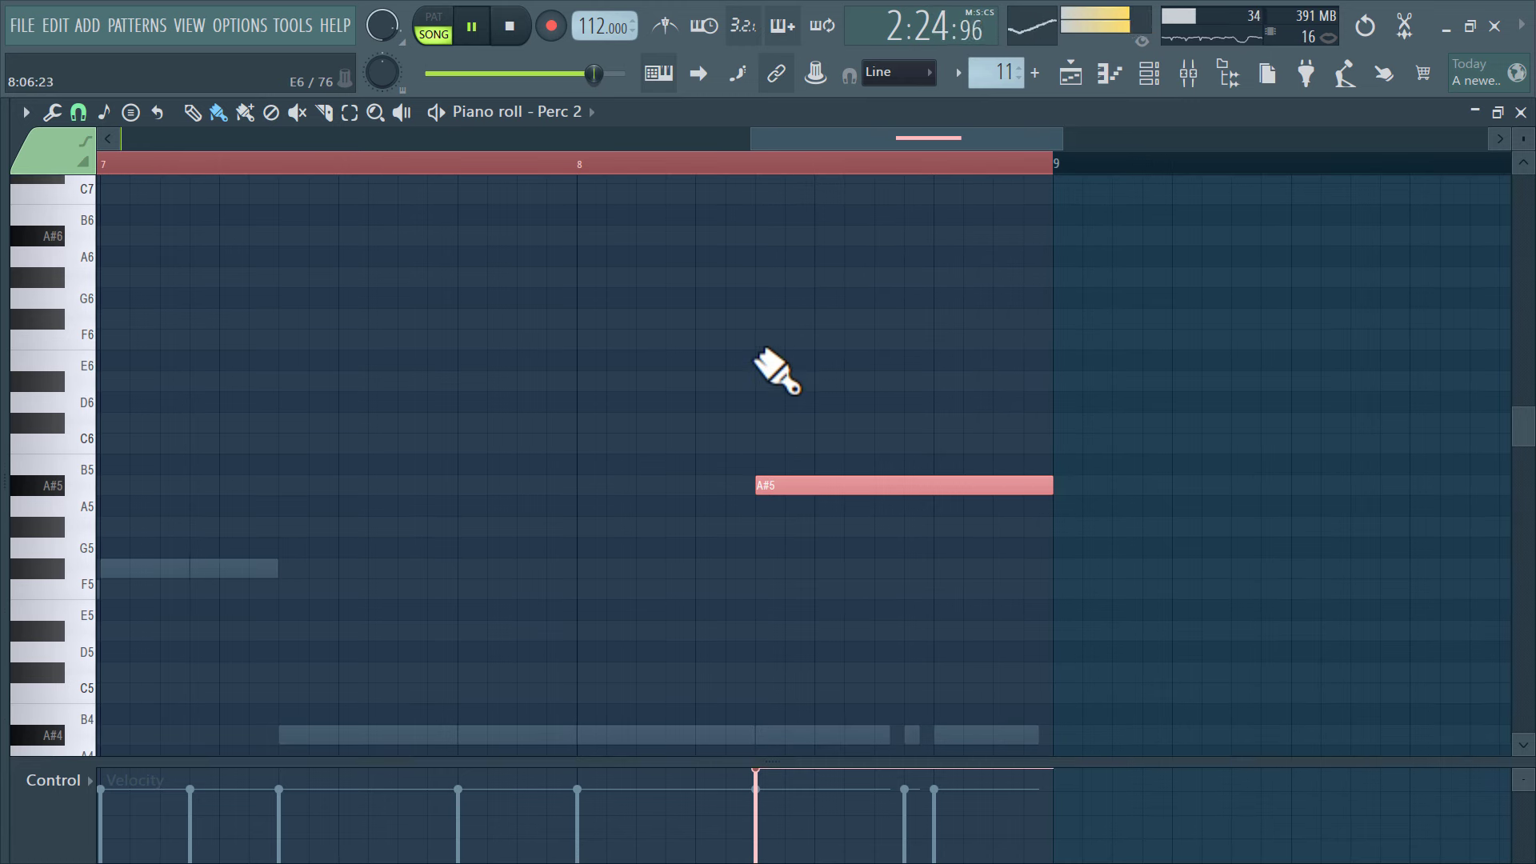
{"action": "scroll", "coordinate": [788, 480], "scroll_direction": "down", "scroll_amount": 2}
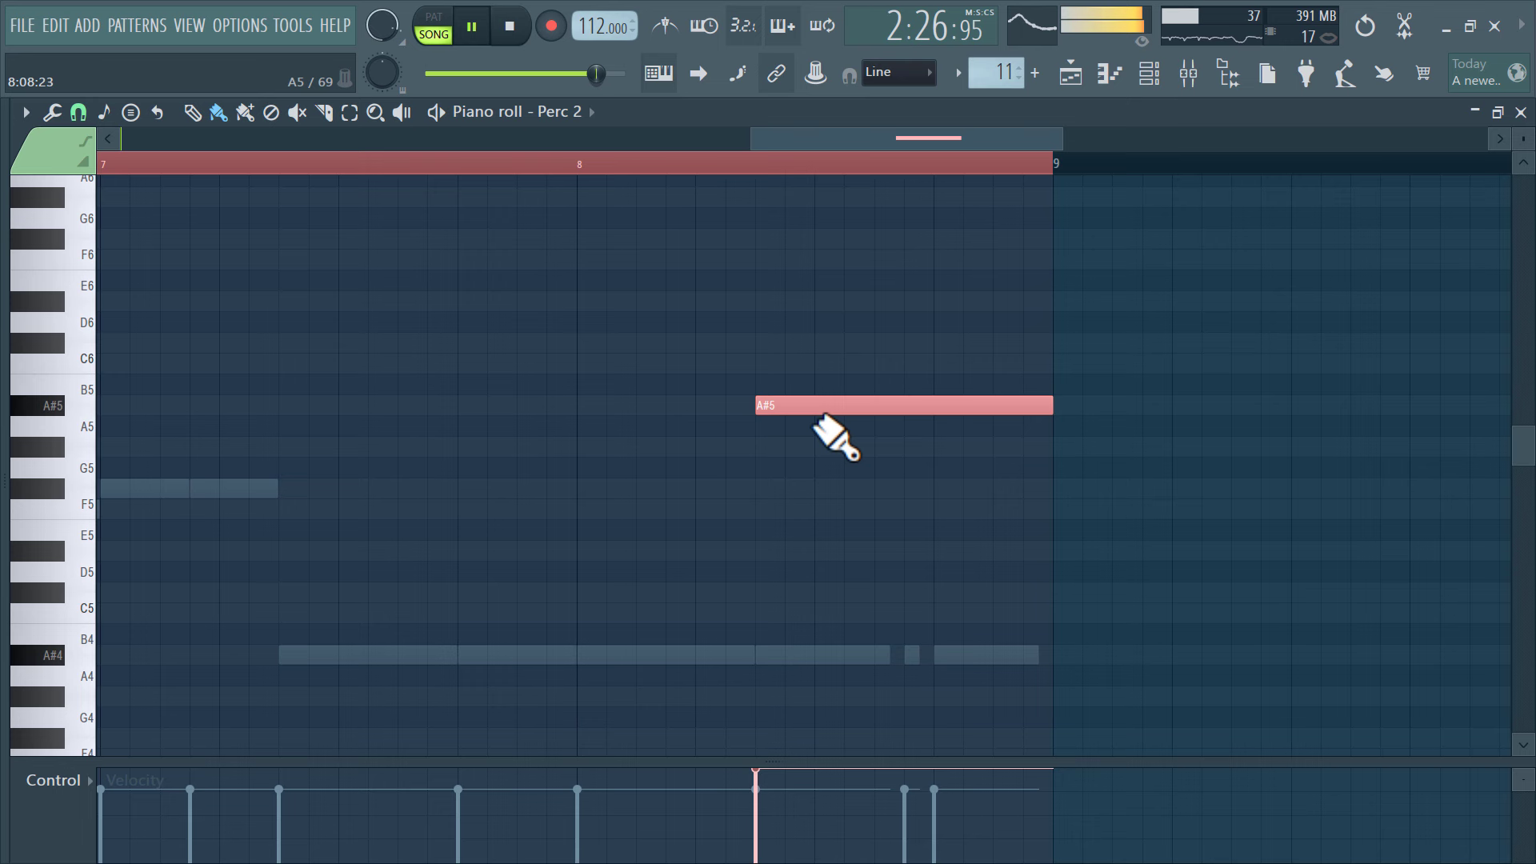
{"action": "left_click_drag", "start_coordinate": [808, 406], "coordinate": [799, 664]}
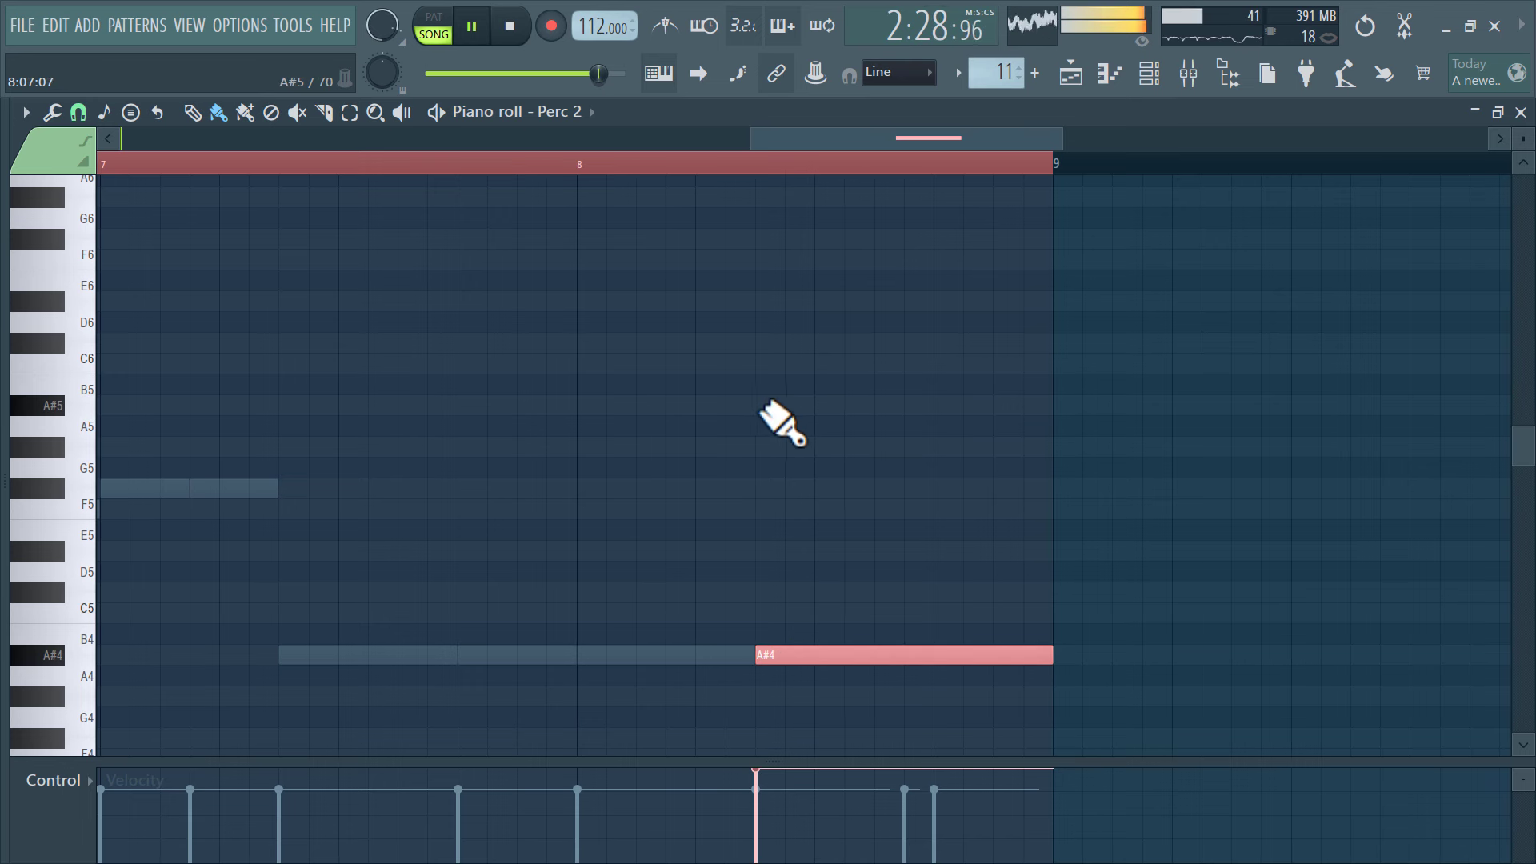
Add an F5 slide note of the same length above the A#4 note and play back the end of the pattern
{"action": "left_click", "coordinate": [756, 507]}
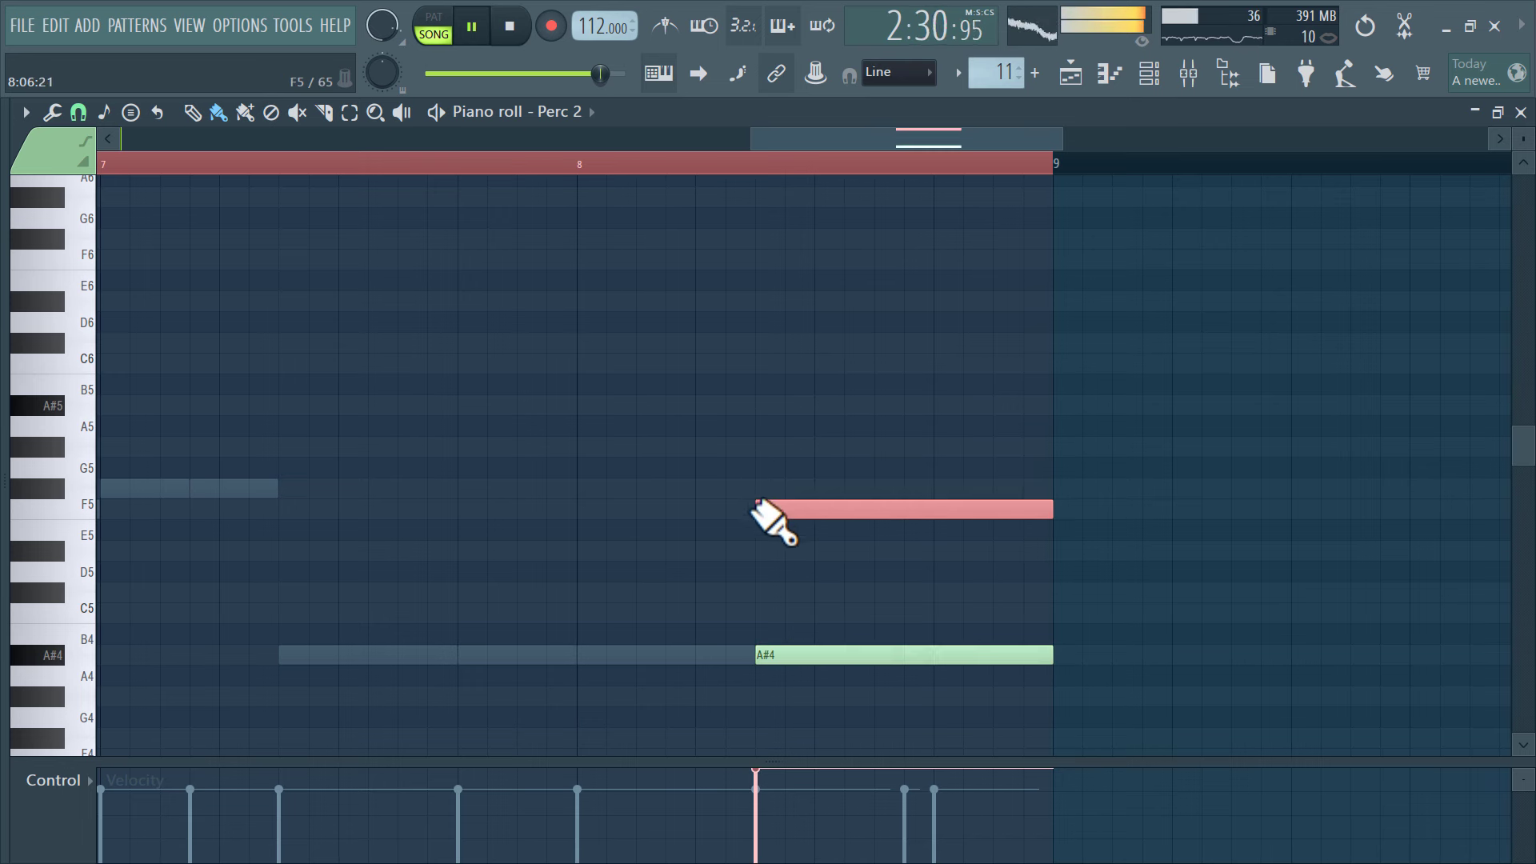
{"action": "double_click", "coordinate": [773, 509]}
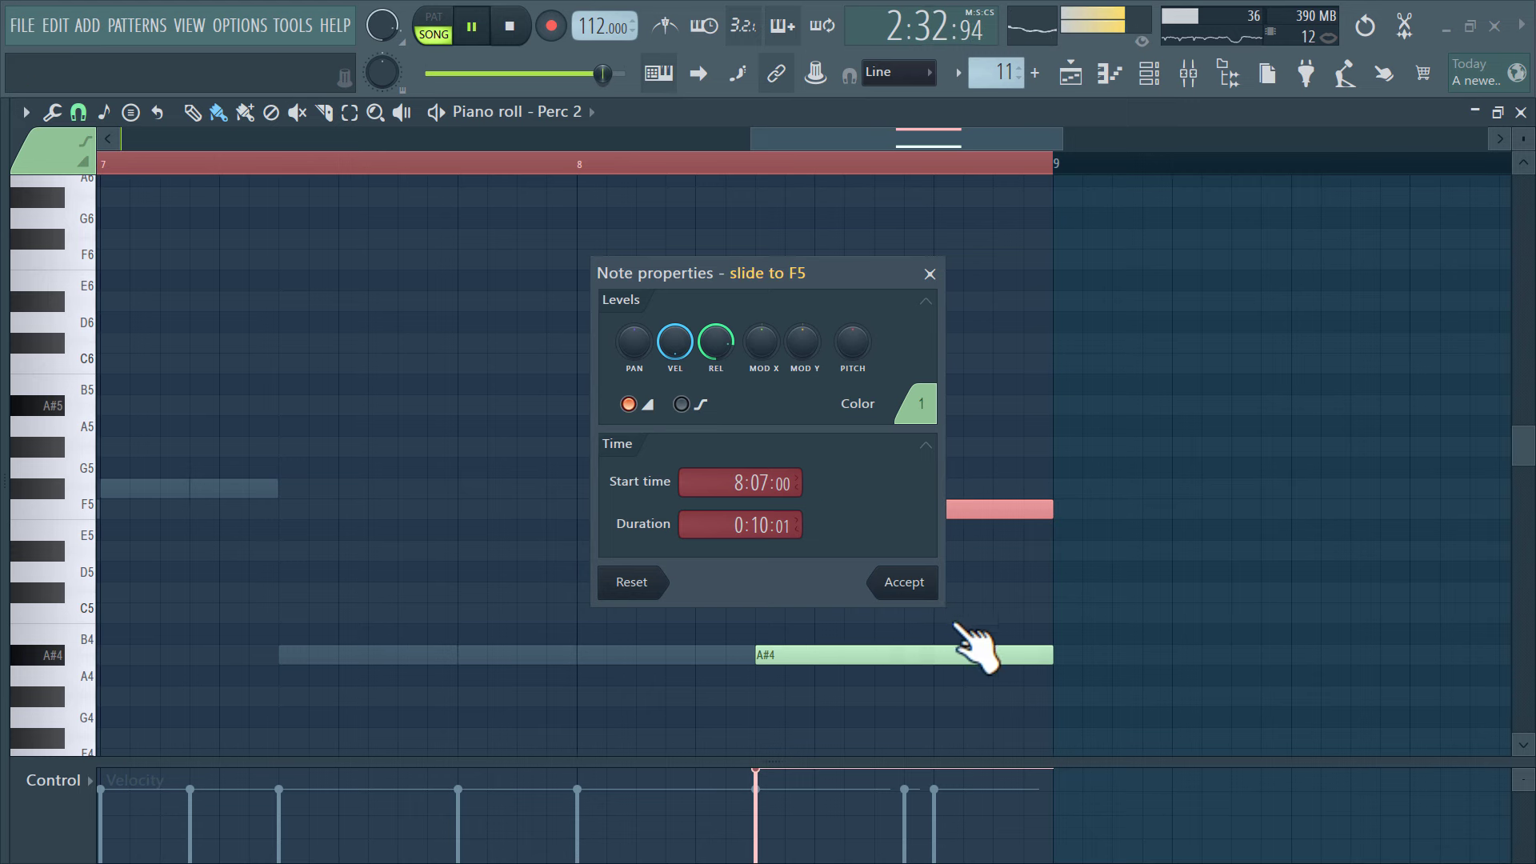
{"action": "left_click", "coordinate": [904, 582]}
{"action": "left_click", "coordinate": [696, 170]}
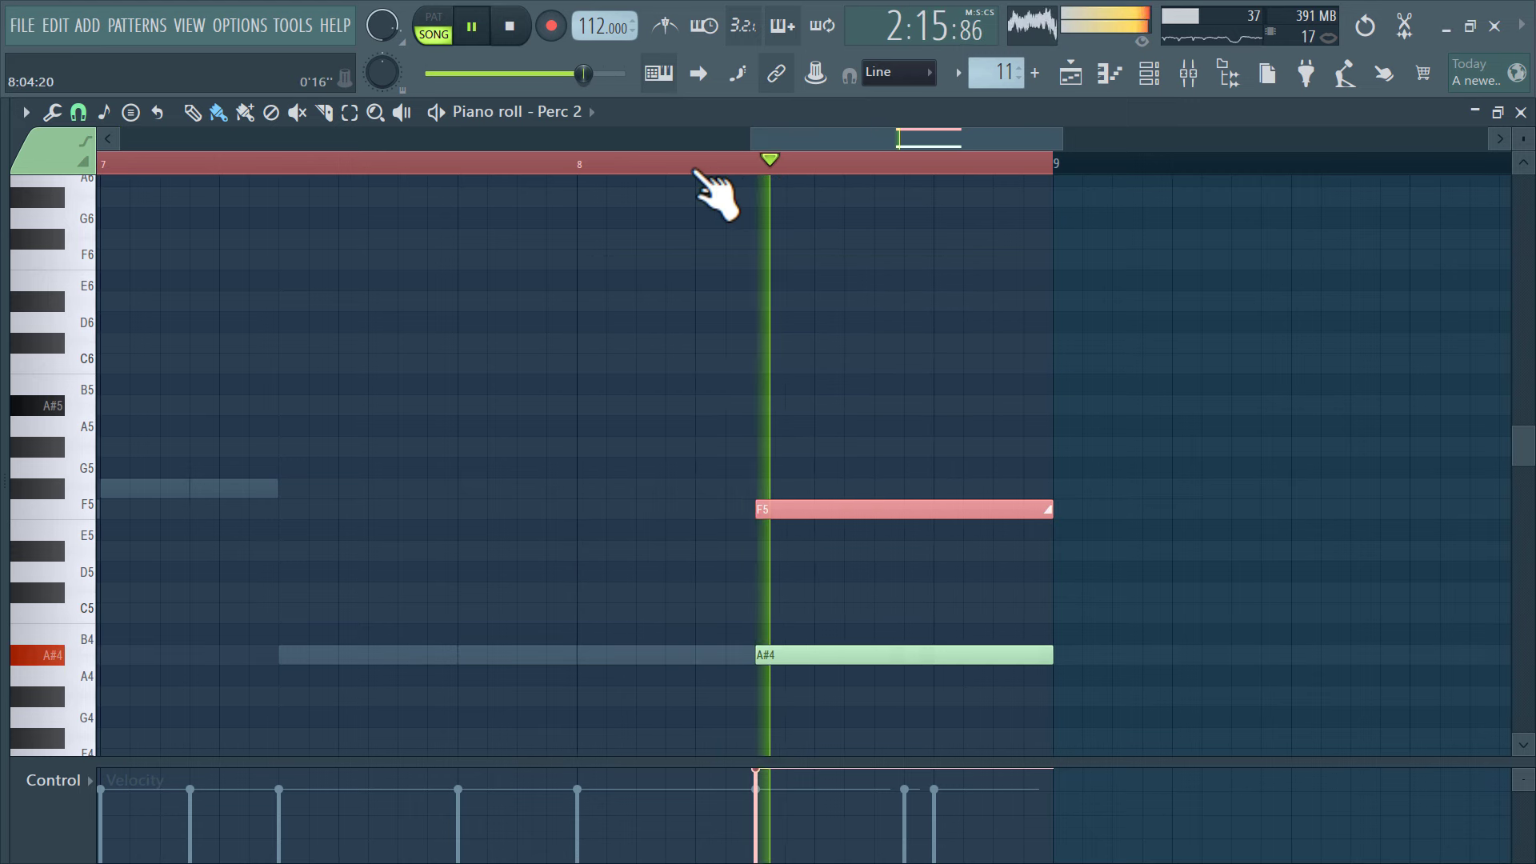
{"action": "left_click", "coordinate": [560, 164]}
{"action": "scroll", "coordinate": [884, 384], "scroll_direction": "down", "scroll_amount": 3}
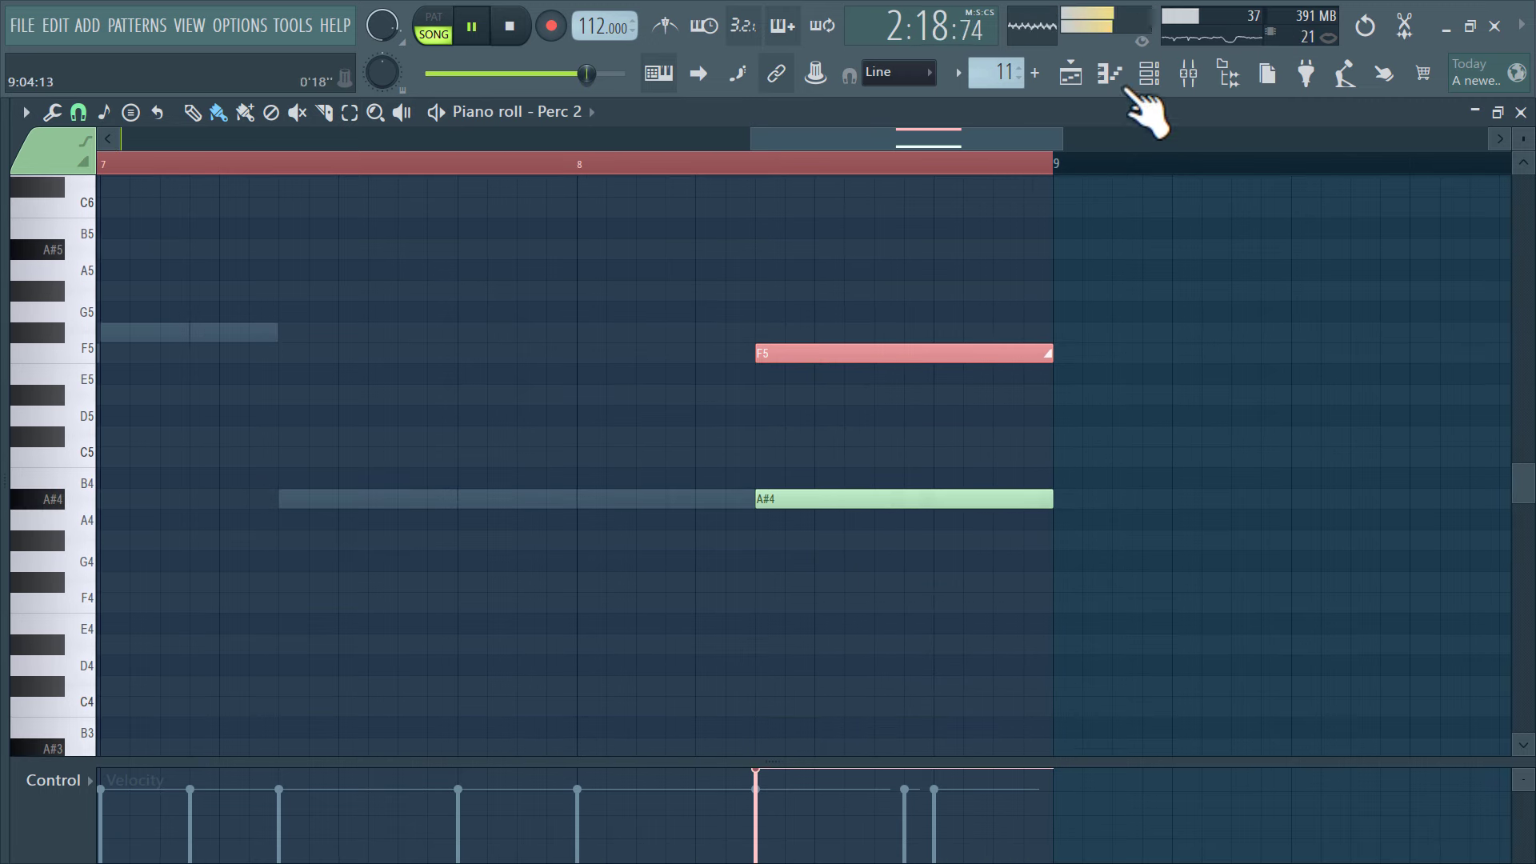
Shorten the last Pattern 8 clip before bar 65 on Track 10 so it ends halfway through bar 64
{"action": "left_click", "coordinate": [1082, 76]}
{"action": "scroll", "coordinate": [1089, 222], "scroll_direction": "down", "scroll_amount": 2}
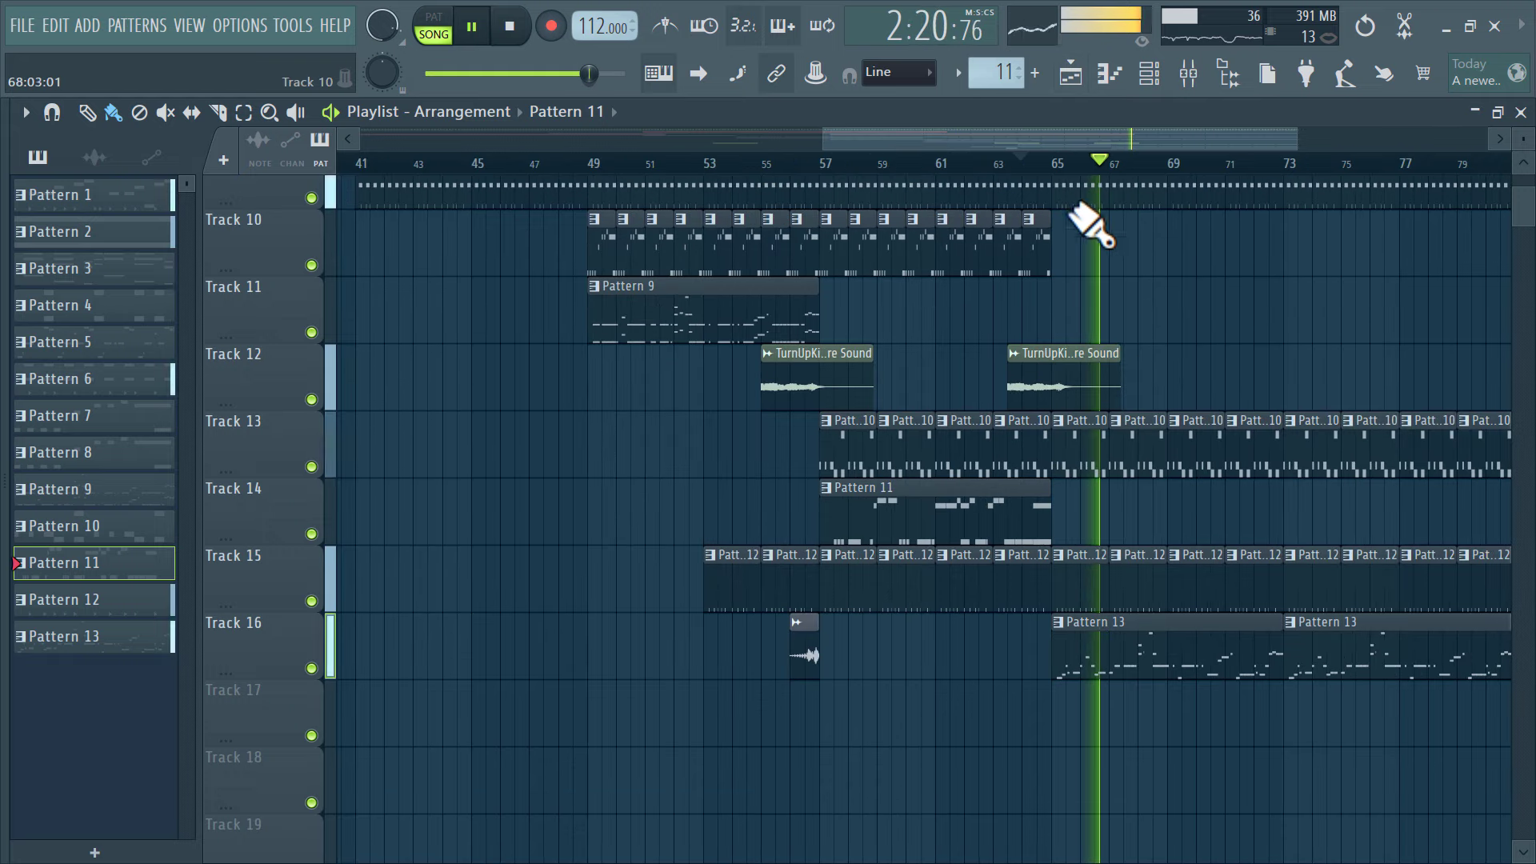
{"action": "left_click", "coordinate": [902, 166]}
{"action": "scroll", "coordinate": [1040, 389], "scroll_direction": "up", "scroll_amount": 3}
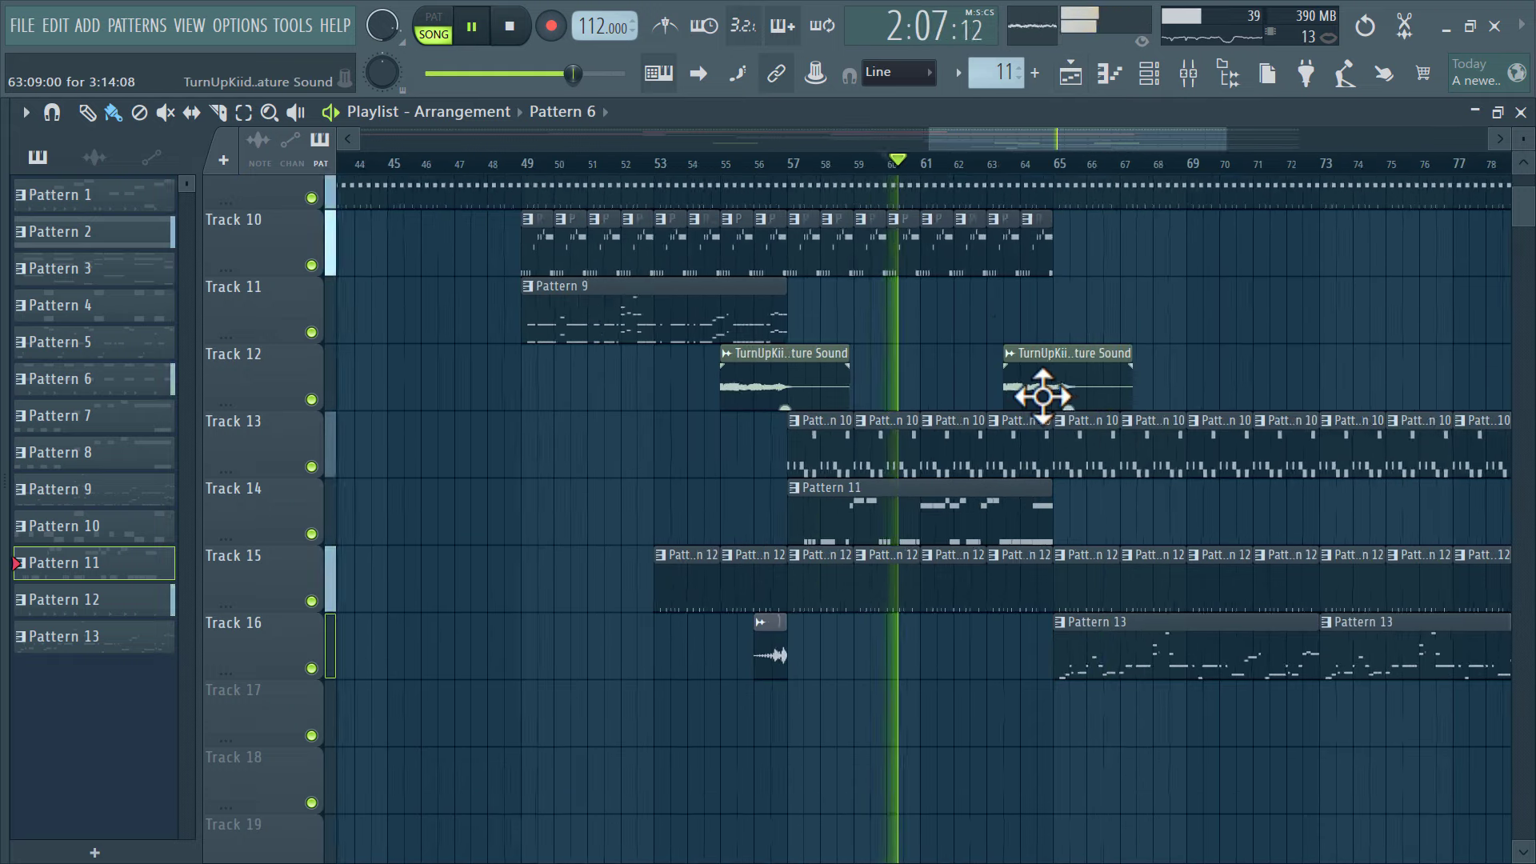
{"action": "scroll", "coordinate": [1043, 396], "scroll_direction": "up", "scroll_amount": 4}
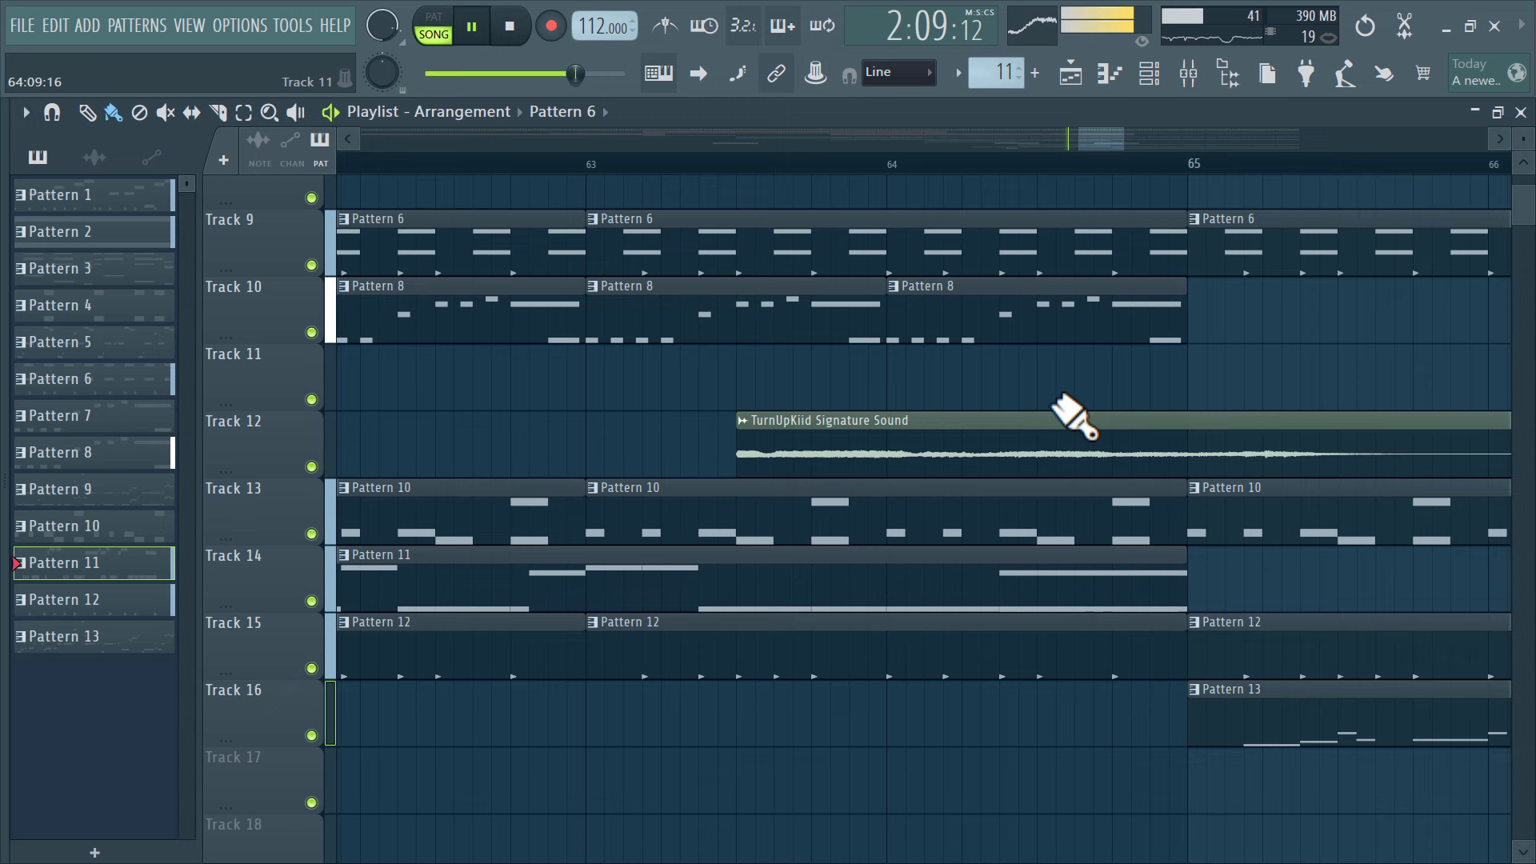
{"action": "left_click_drag", "start_coordinate": [1185, 299], "coordinate": [1037, 289]}
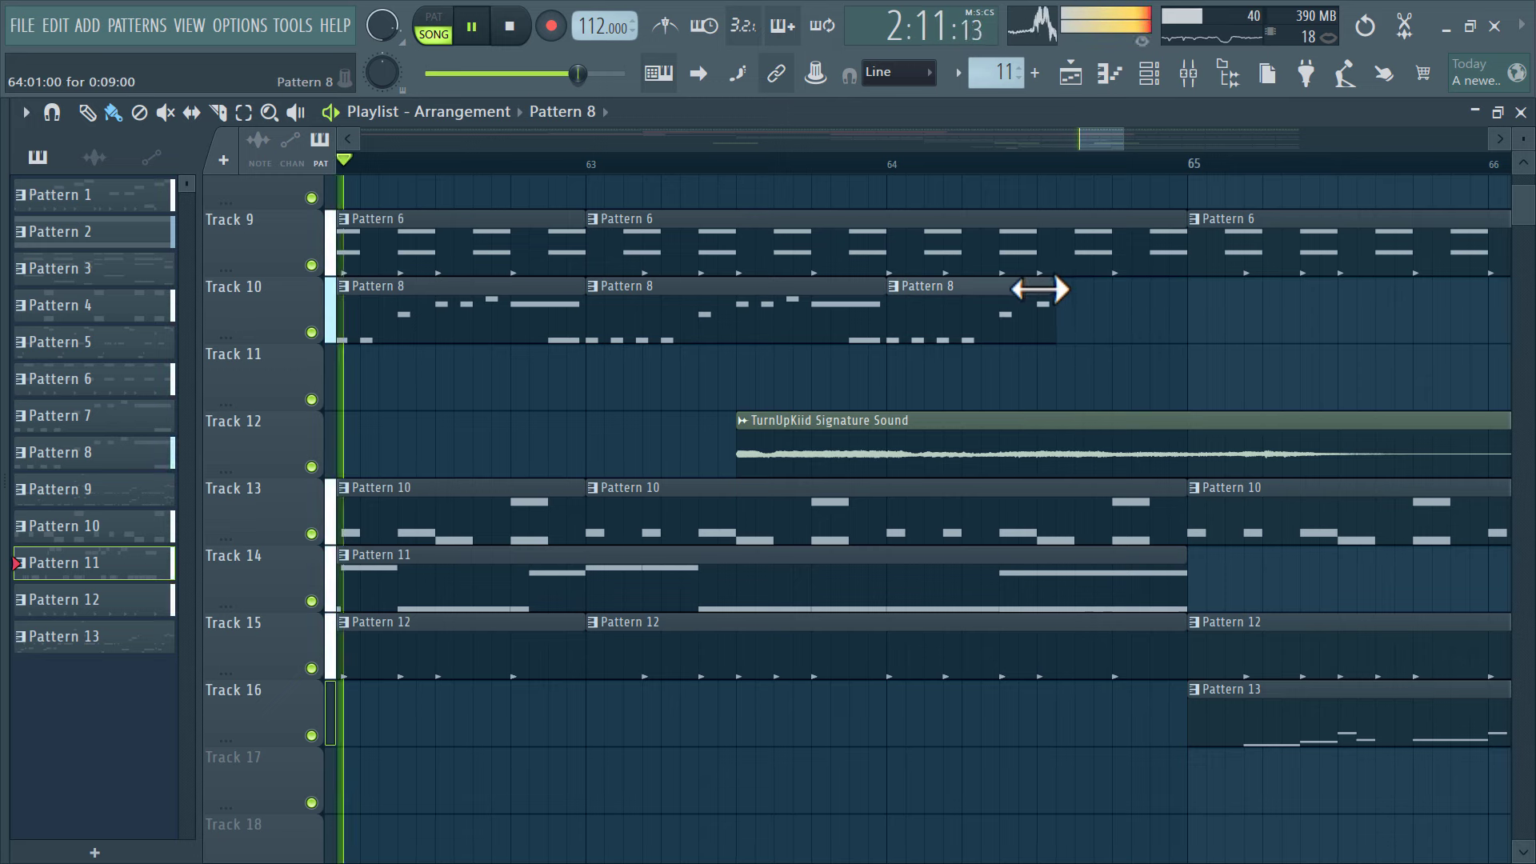
Trim the Pattern 6 clip on Track 9 and the Pattern 1 clip back to mid-bar 64, and play from about bar 56
{"action": "left_click_drag", "start_coordinate": [1184, 246], "coordinate": [1037, 232]}
{"action": "scroll", "coordinate": [1195, 345], "scroll_direction": "up", "scroll_amount": 5}
{"action": "left_click_drag", "start_coordinate": [1183, 256], "coordinate": [1033, 258]}
{"action": "scroll", "coordinate": [1112, 416], "scroll_direction": "down", "scroll_amount": 5}
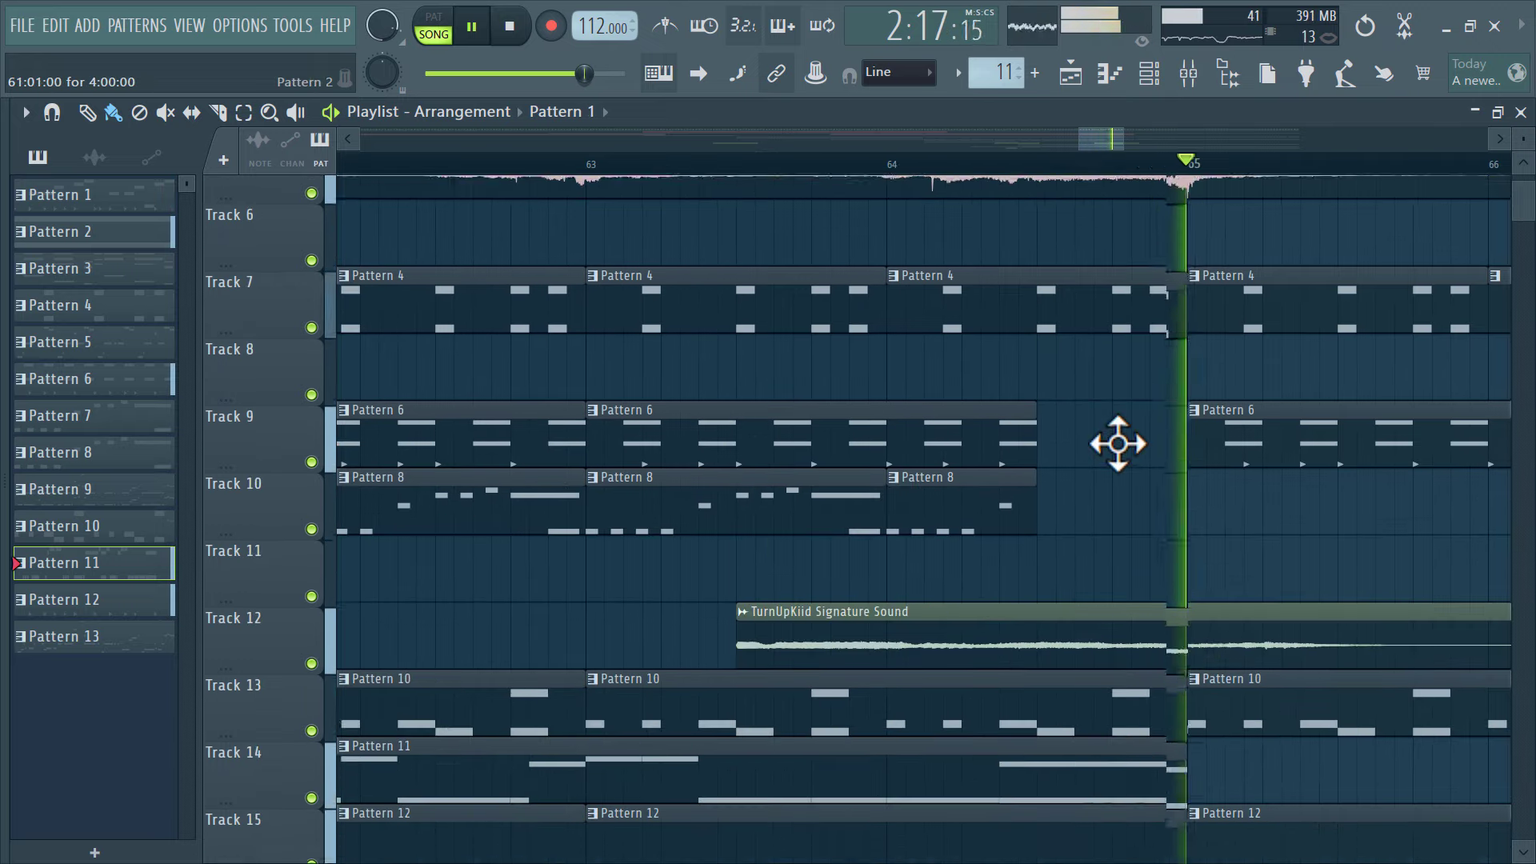
{"action": "scroll", "coordinate": [1118, 443], "scroll_direction": "down", "scroll_amount": 10}
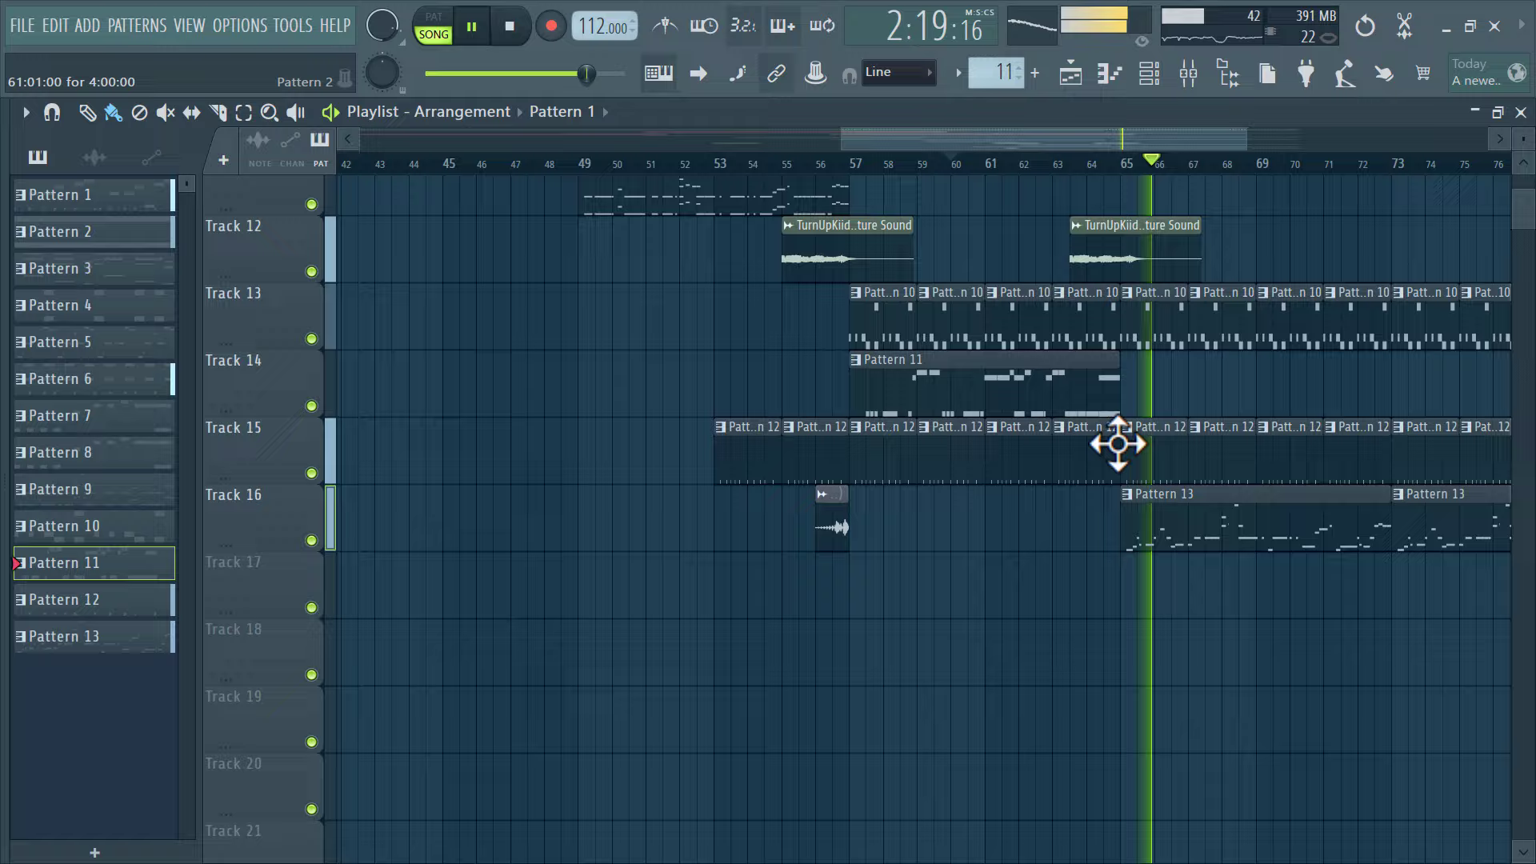
{"action": "scroll", "coordinate": [1118, 443], "scroll_direction": "down", "scroll_amount": 1}
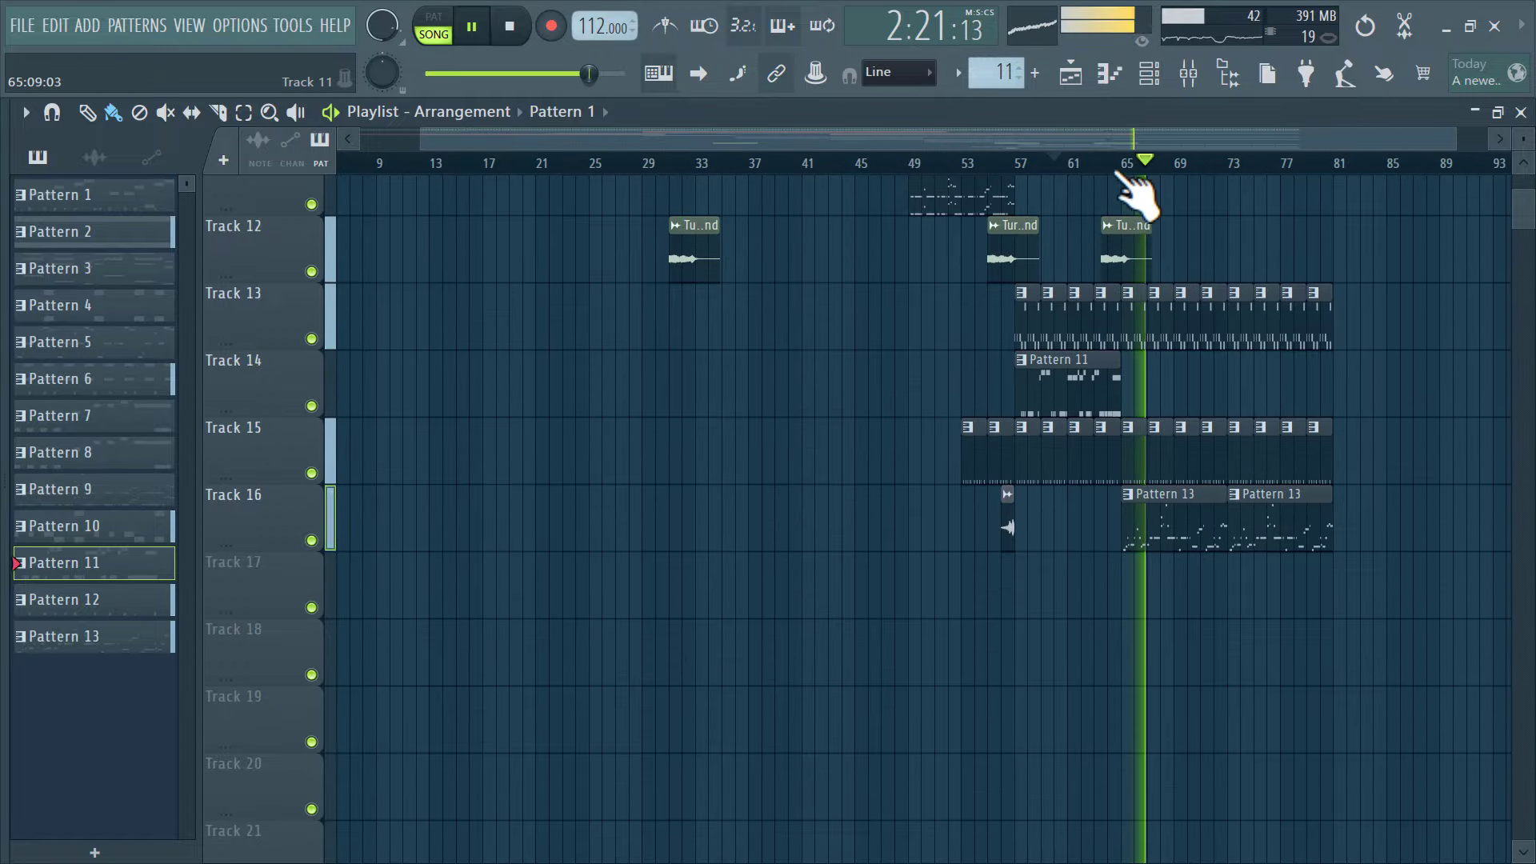
{"action": "left_click", "coordinate": [1002, 170]}
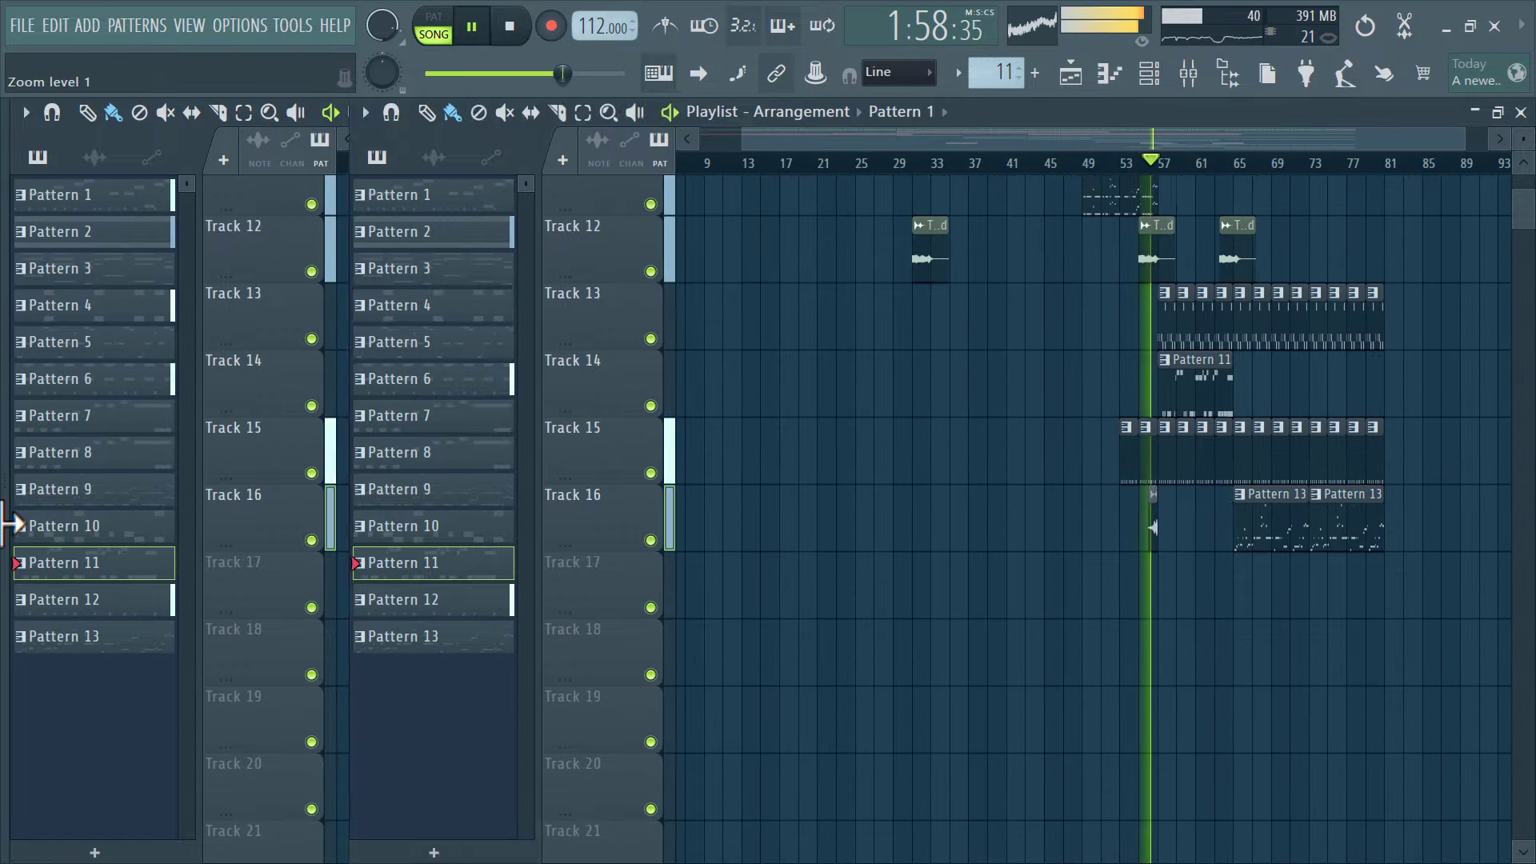
Add the Blaq - Shaker (3) sample from the (JB) SHAKERS folder to Track 17, repeated from about bar 63 to bar 81
{"action": "scroll", "coordinate": [240, 504], "scroll_direction": "up", "scroll_amount": 6}
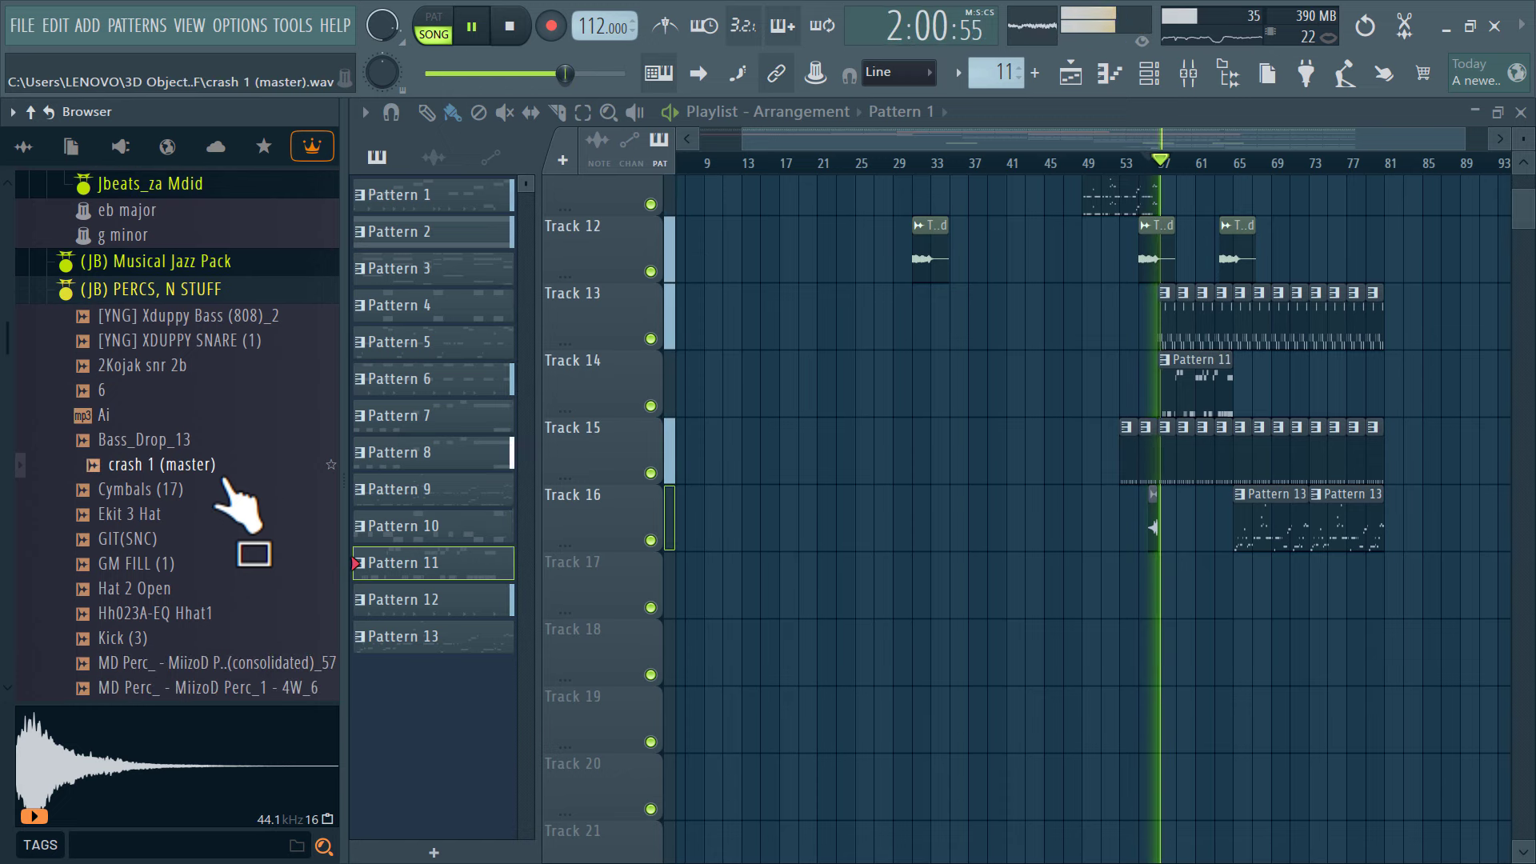
{"action": "left_click", "coordinate": [184, 334]}
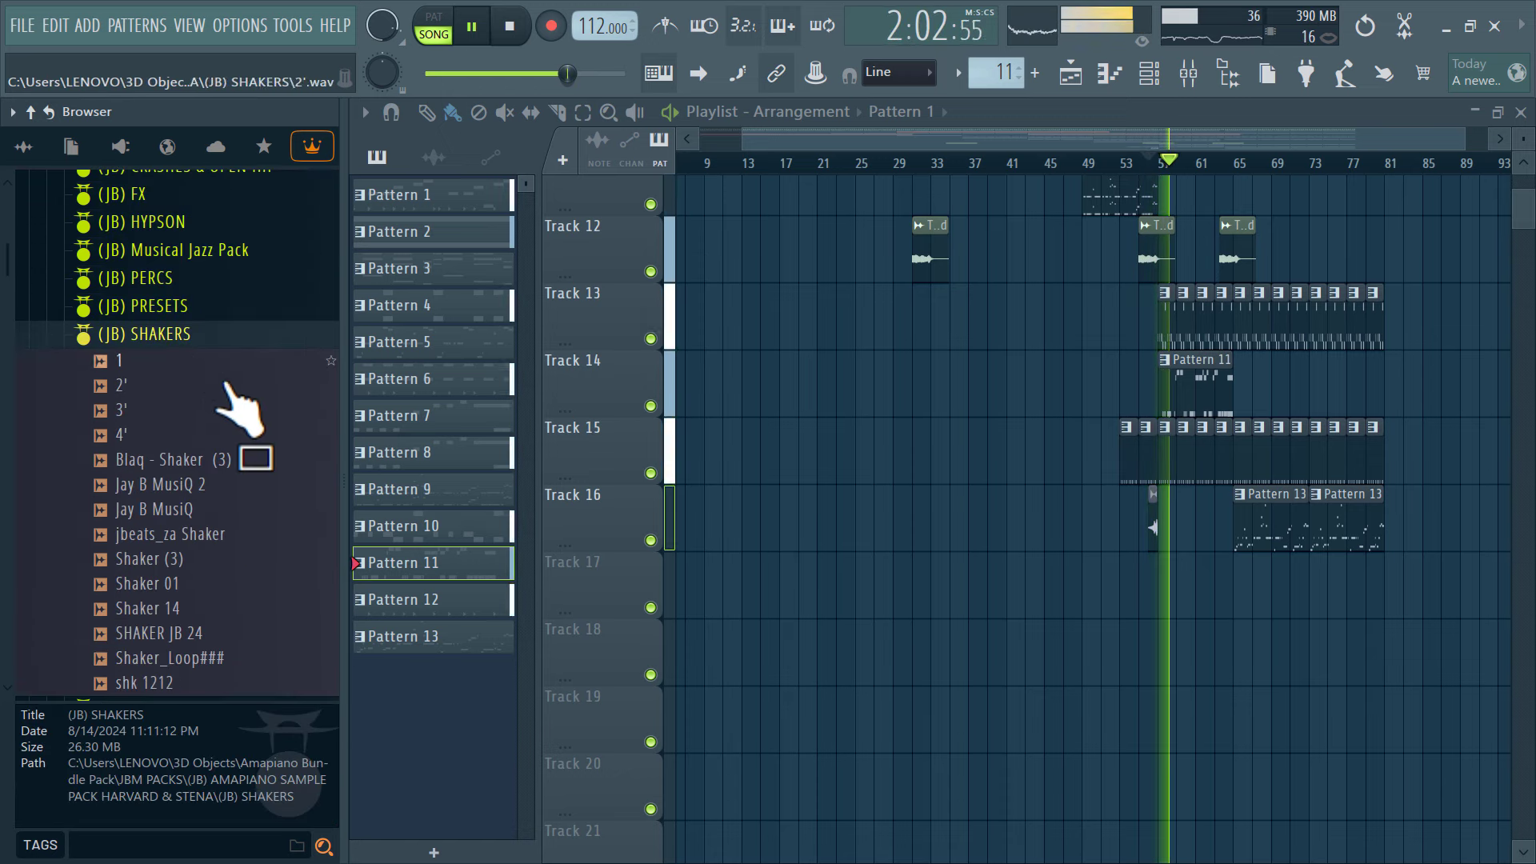
{"action": "mouse_move", "coordinate": [202, 462]}
{"action": "left_mouse_down"}
{"action": "mouse_move", "coordinate": [477, 551]}
{"action": "mouse_move", "coordinate": [1214, 675]}
{"action": "mouse_move", "coordinate": [1313, 621]}
{"action": "mouse_move", "coordinate": [1193, 606]}
{"action": "mouse_move", "coordinate": [1207, 617]}
{"action": "mouse_move", "coordinate": [1111, 627]}
{"action": "mouse_move", "coordinate": [1097, 596]}
{"action": "mouse_move", "coordinate": [1341, 632]}
{"action": "left_mouse_up"}
{"action": "scroll", "coordinate": [1097, 596], "scroll_direction": "up", "scroll_amount": 4}
{"action": "left_click_drag", "start_coordinate": [1428, 599], "coordinate": [1146, 584]}
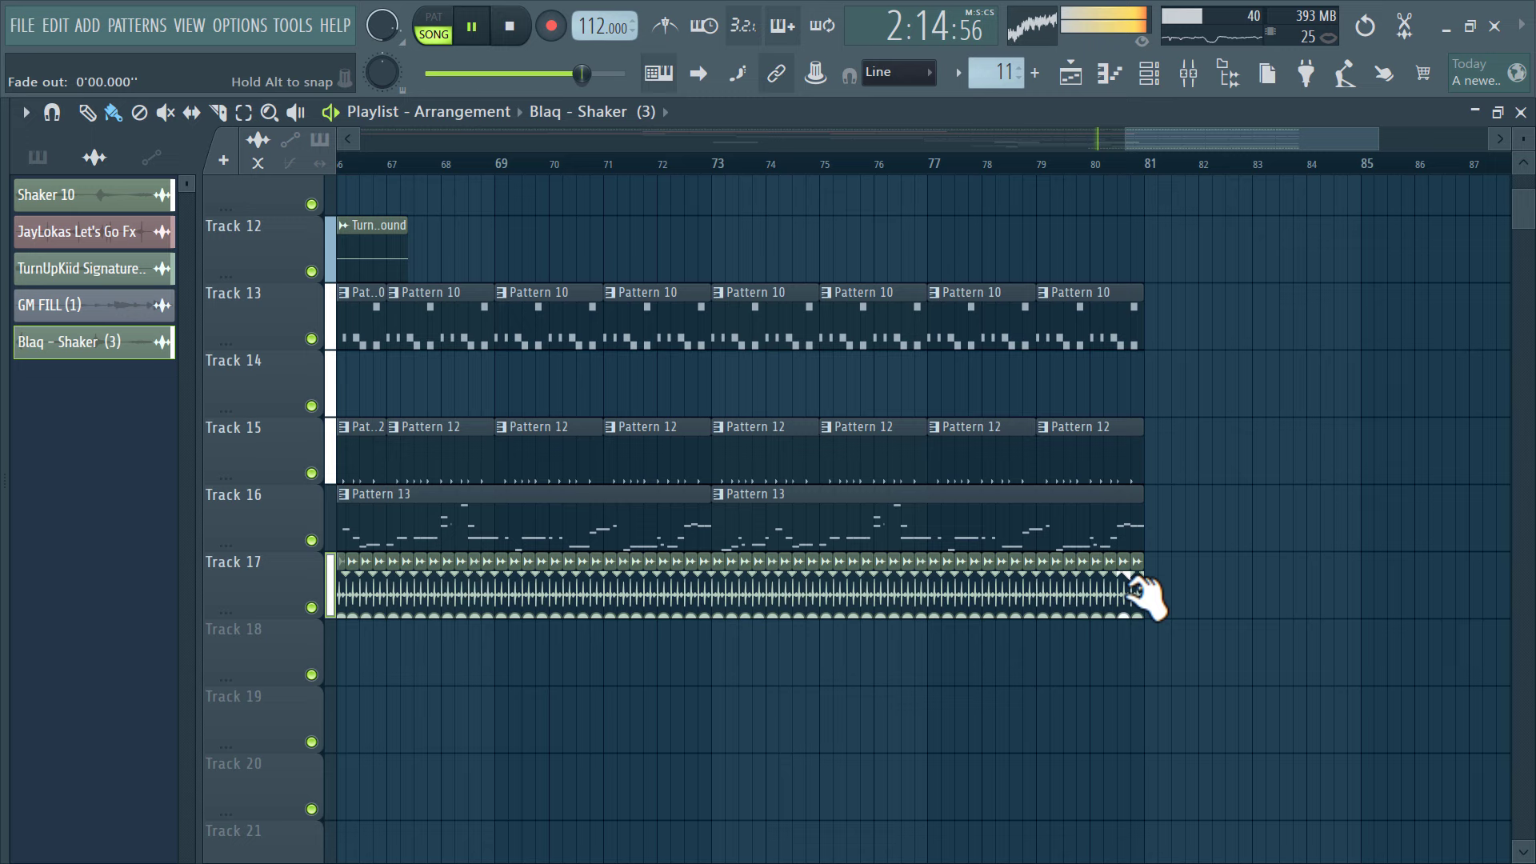
Route the Blaq - Shaker (3) clip to free mixer track 25 and lower its volume fader slightly
{"action": "double_click", "coordinate": [1114, 602]}
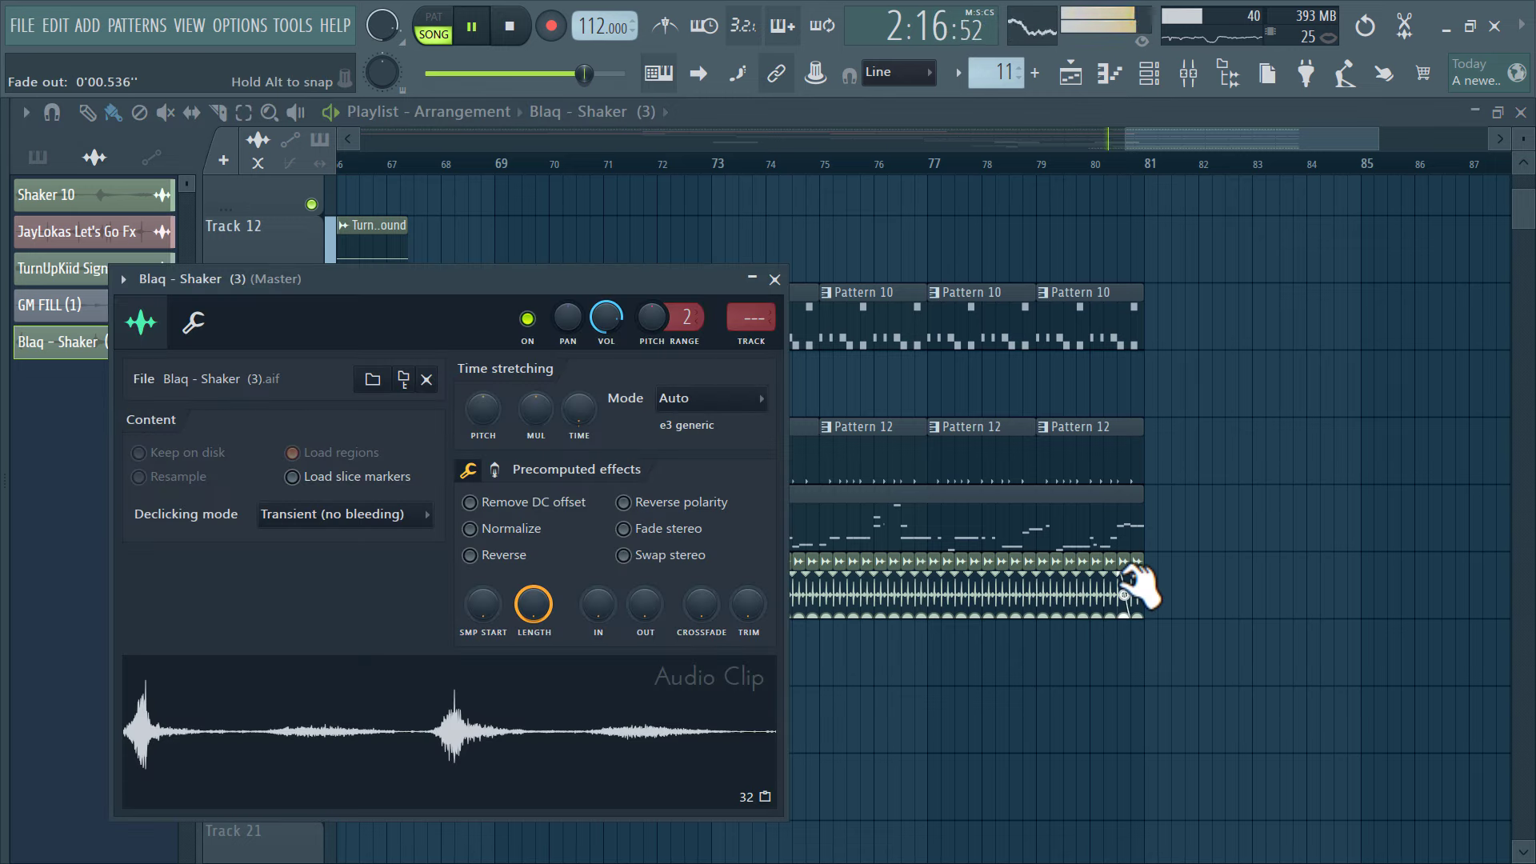
{"action": "key", "text": "Escape"}
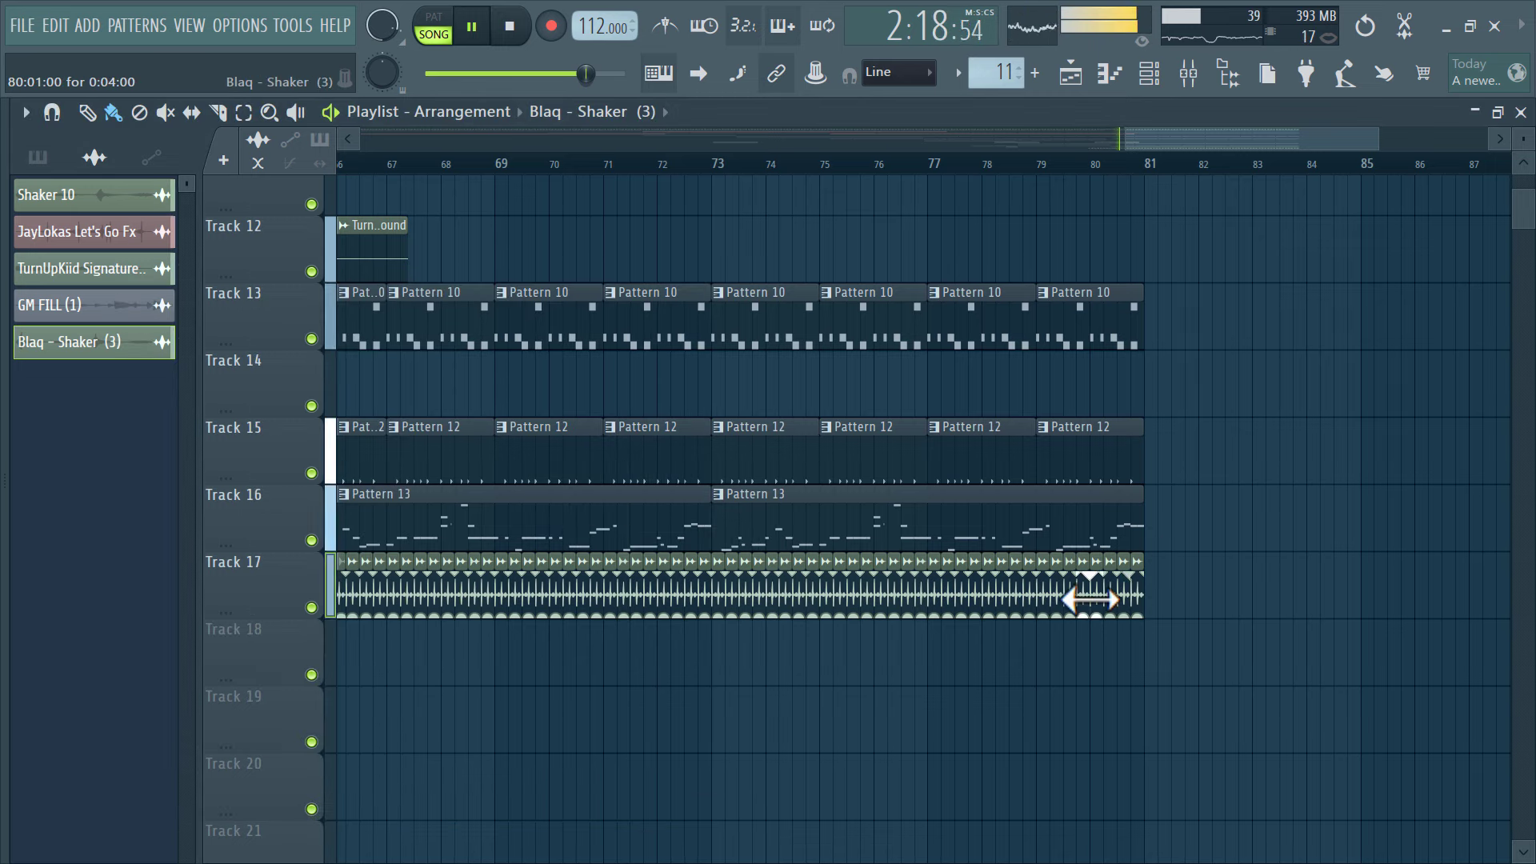
{"action": "double_click", "coordinate": [1090, 599]}
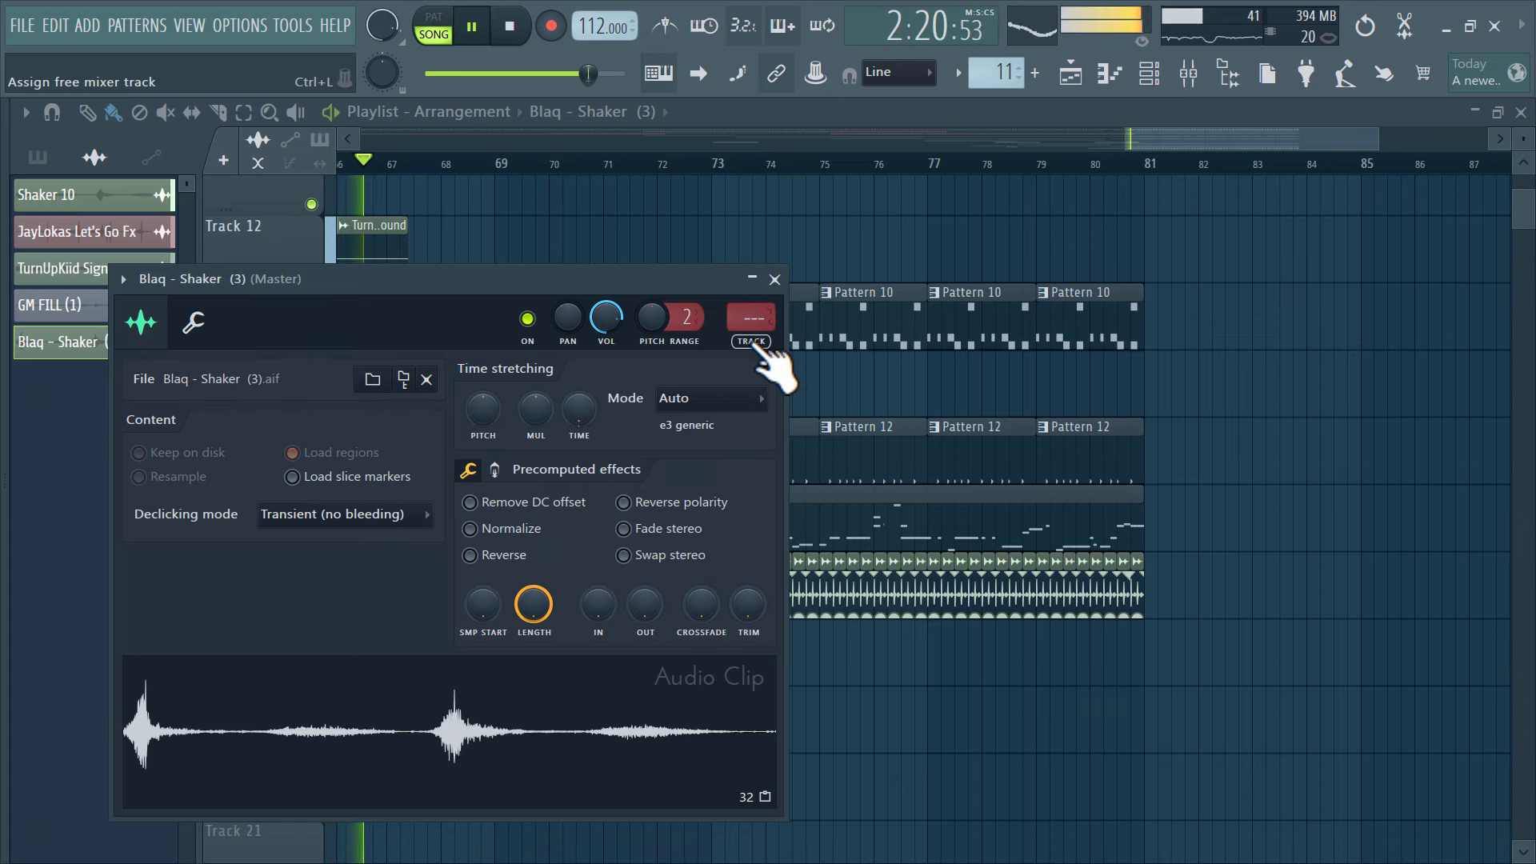
{"action": "left_click", "coordinate": [756, 324]}
{"action": "left_click_drag", "start_coordinate": [990, 524], "coordinate": [990, 550]}
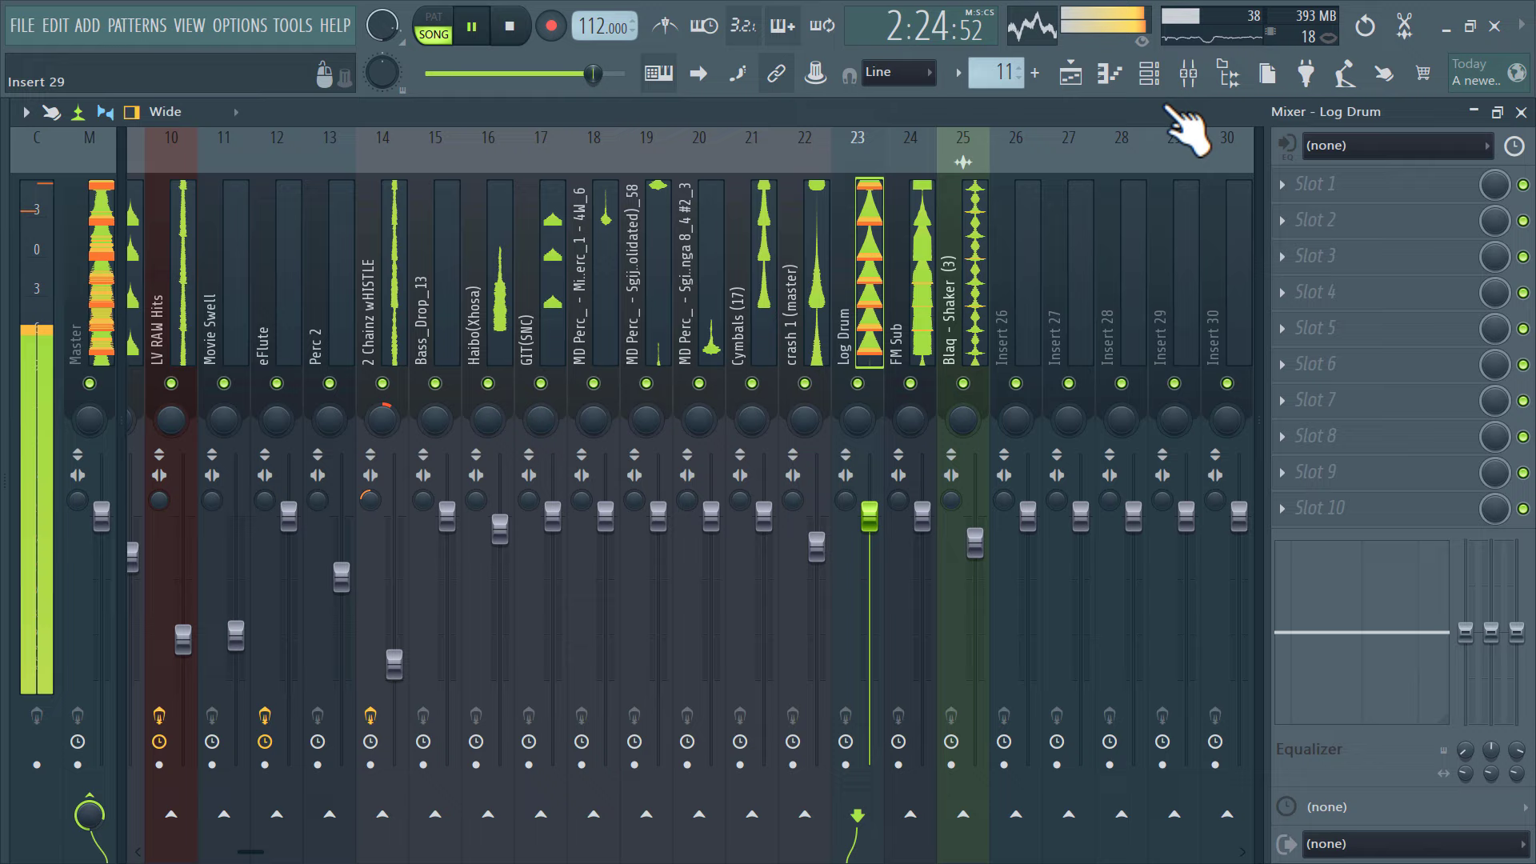
Play the arrangement from about bar 61, open Pattern 13, and examine the Log Drum's Fruity DX10 synth and channel settings
{"action": "left_click", "coordinate": [1072, 72]}
{"action": "scroll", "coordinate": [1356, 285], "scroll_direction": "down", "scroll_amount": 5}
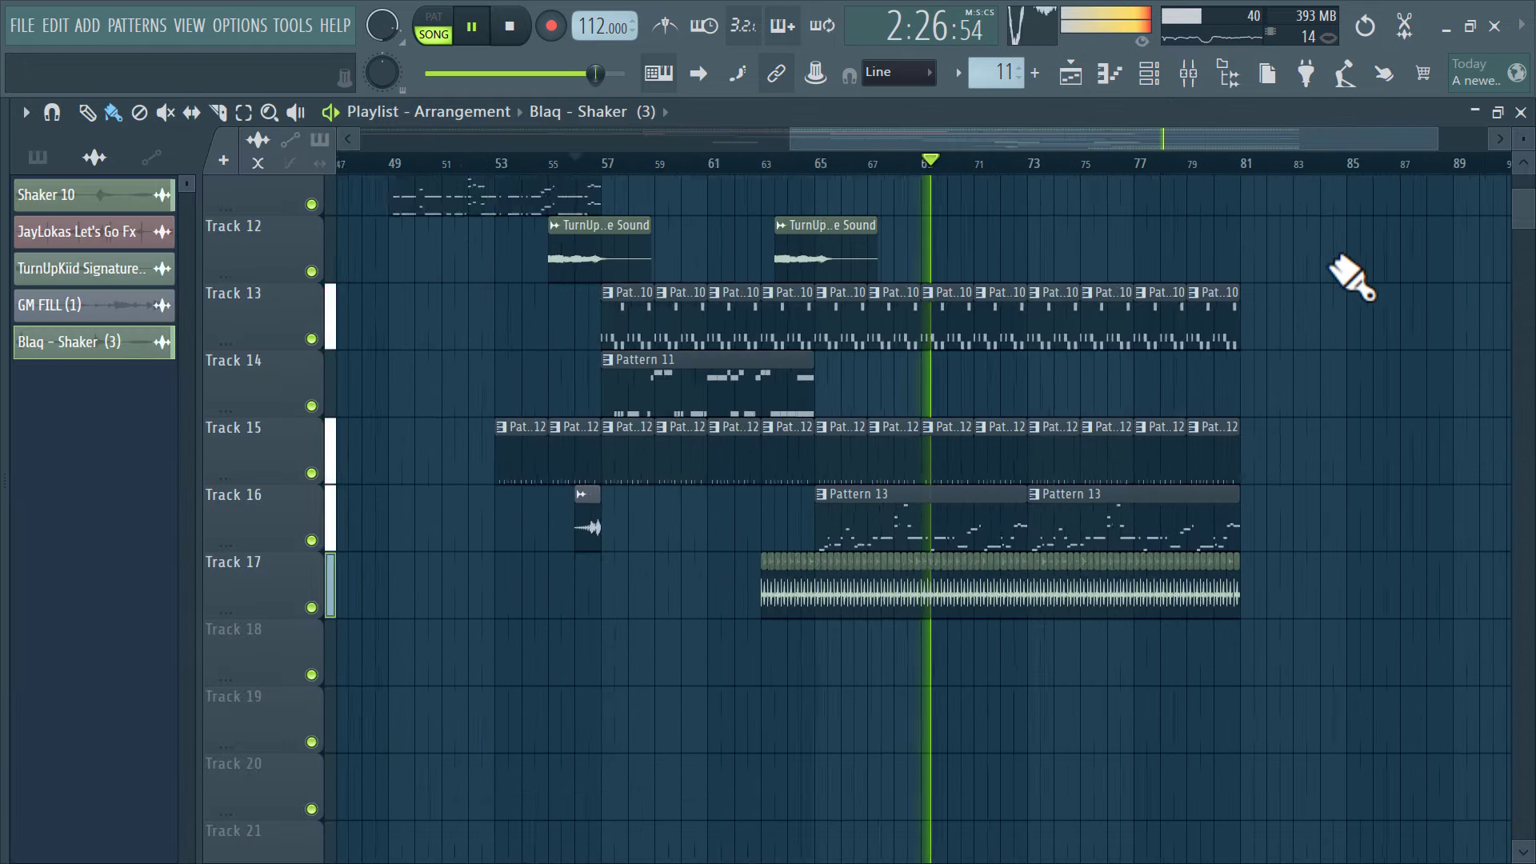
{"action": "left_click", "coordinate": [838, 164]}
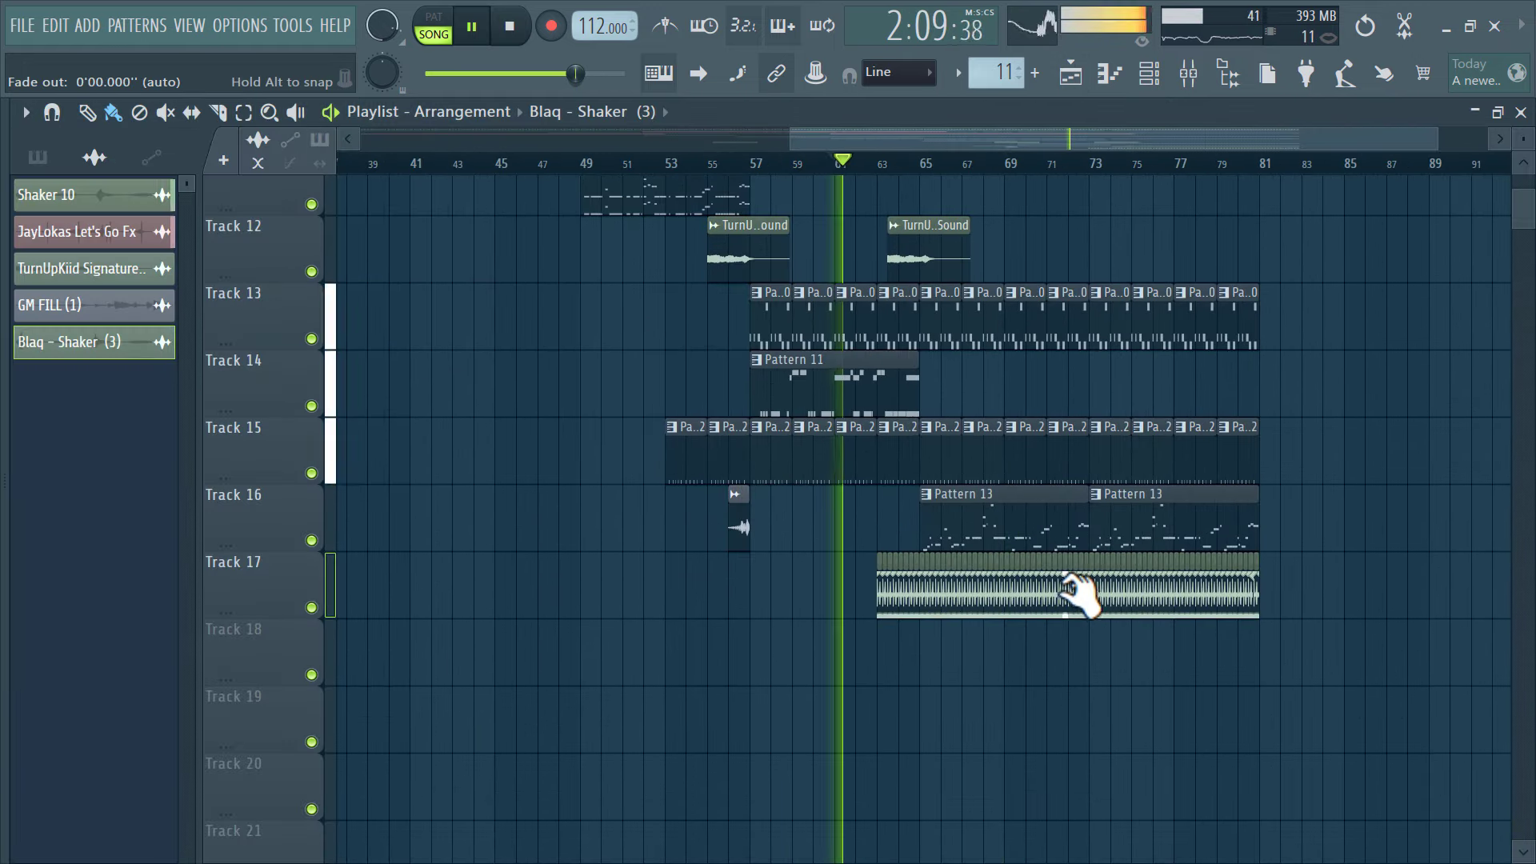
{"action": "double_click", "coordinate": [1029, 539]}
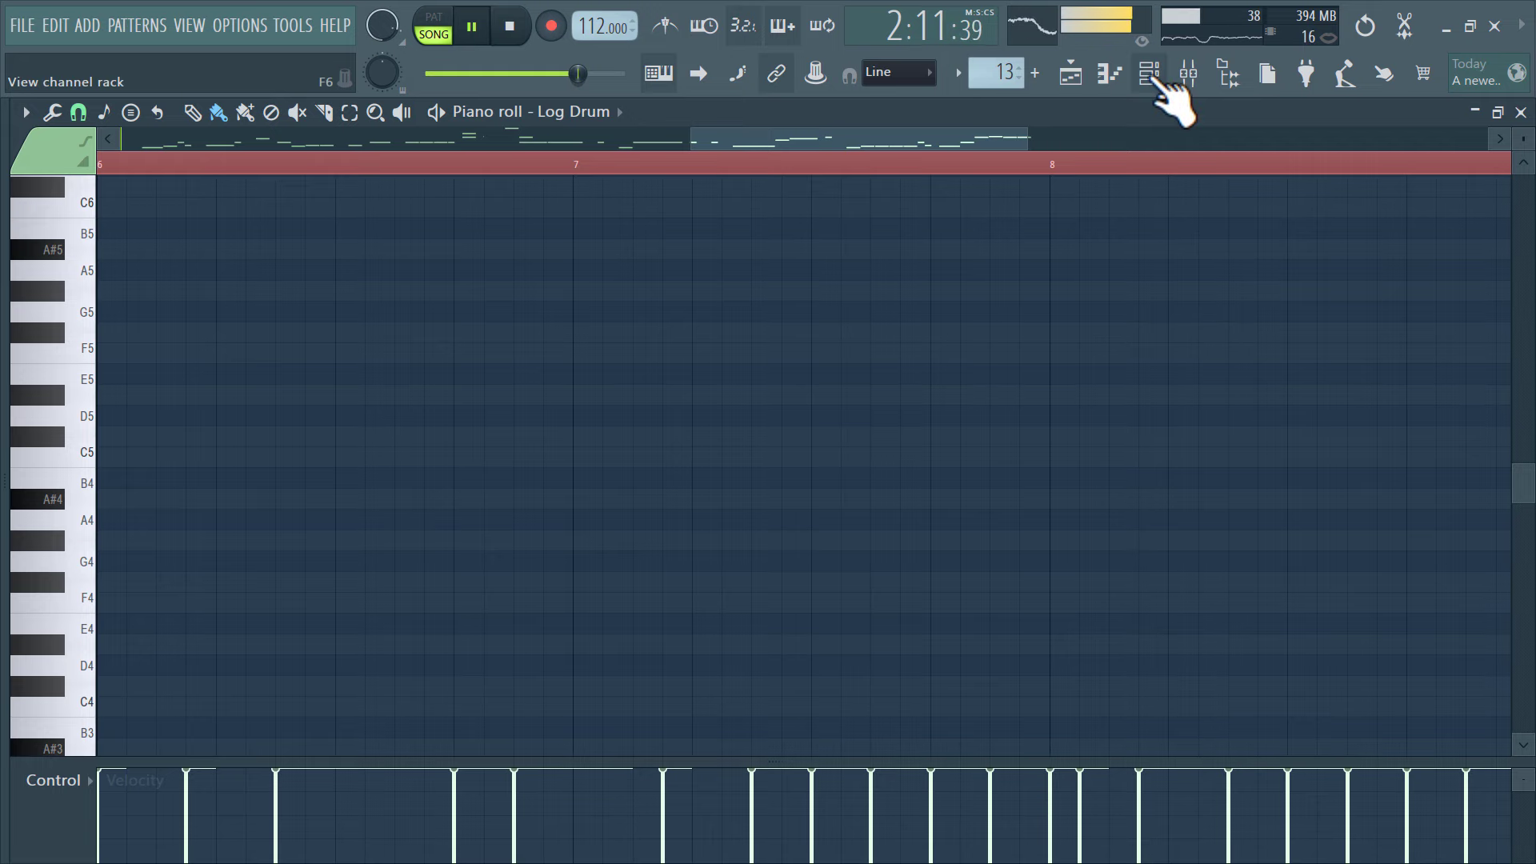
{"action": "left_click", "coordinate": [1149, 73]}
{"action": "scroll", "coordinate": [747, 584], "scroll_direction": "down", "scroll_amount": 6}
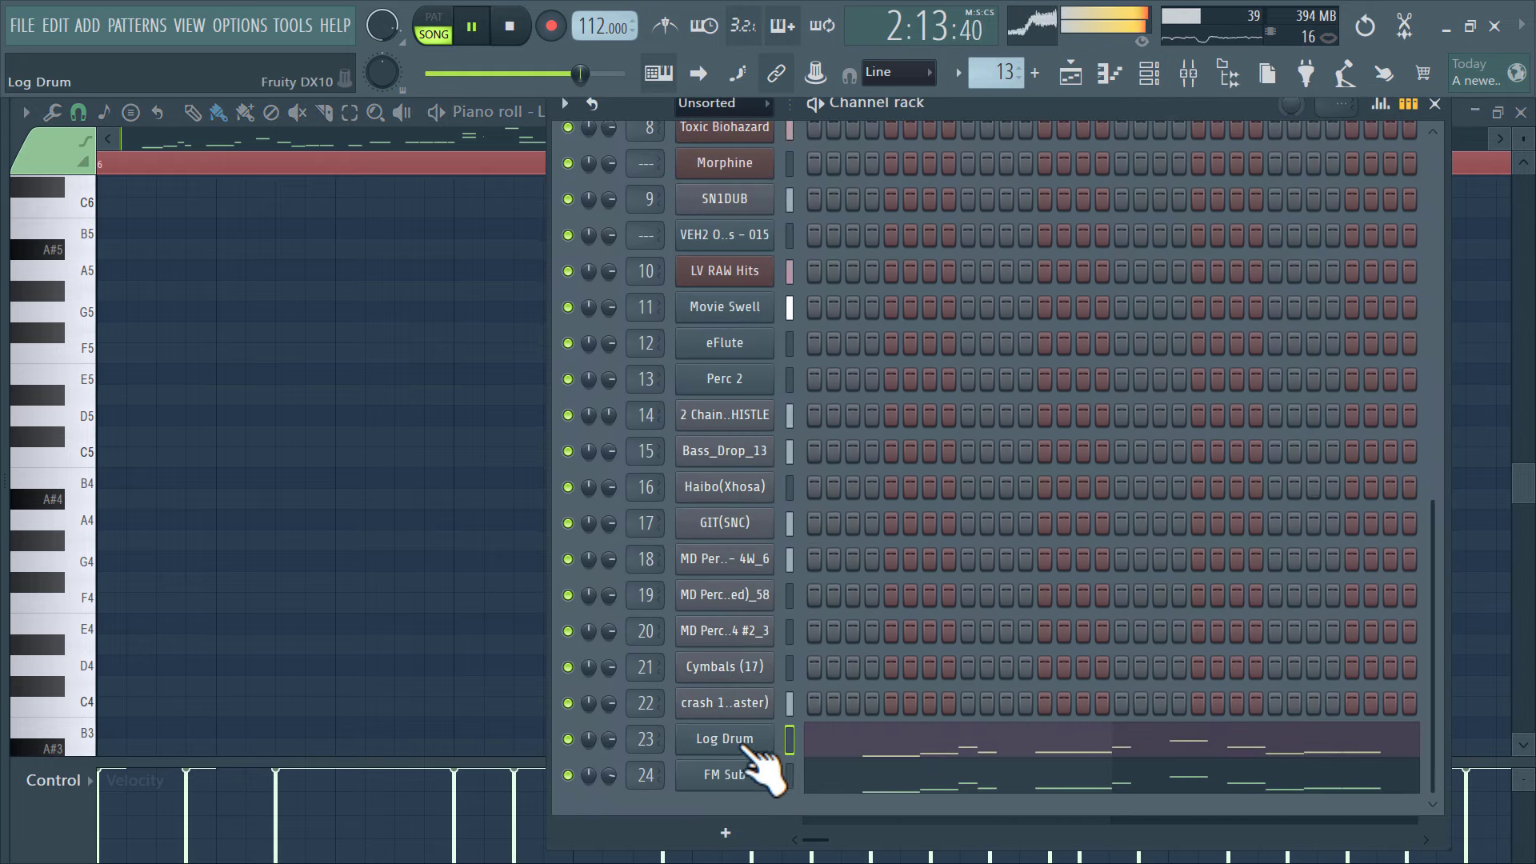
{"action": "left_click", "coordinate": [735, 741]}
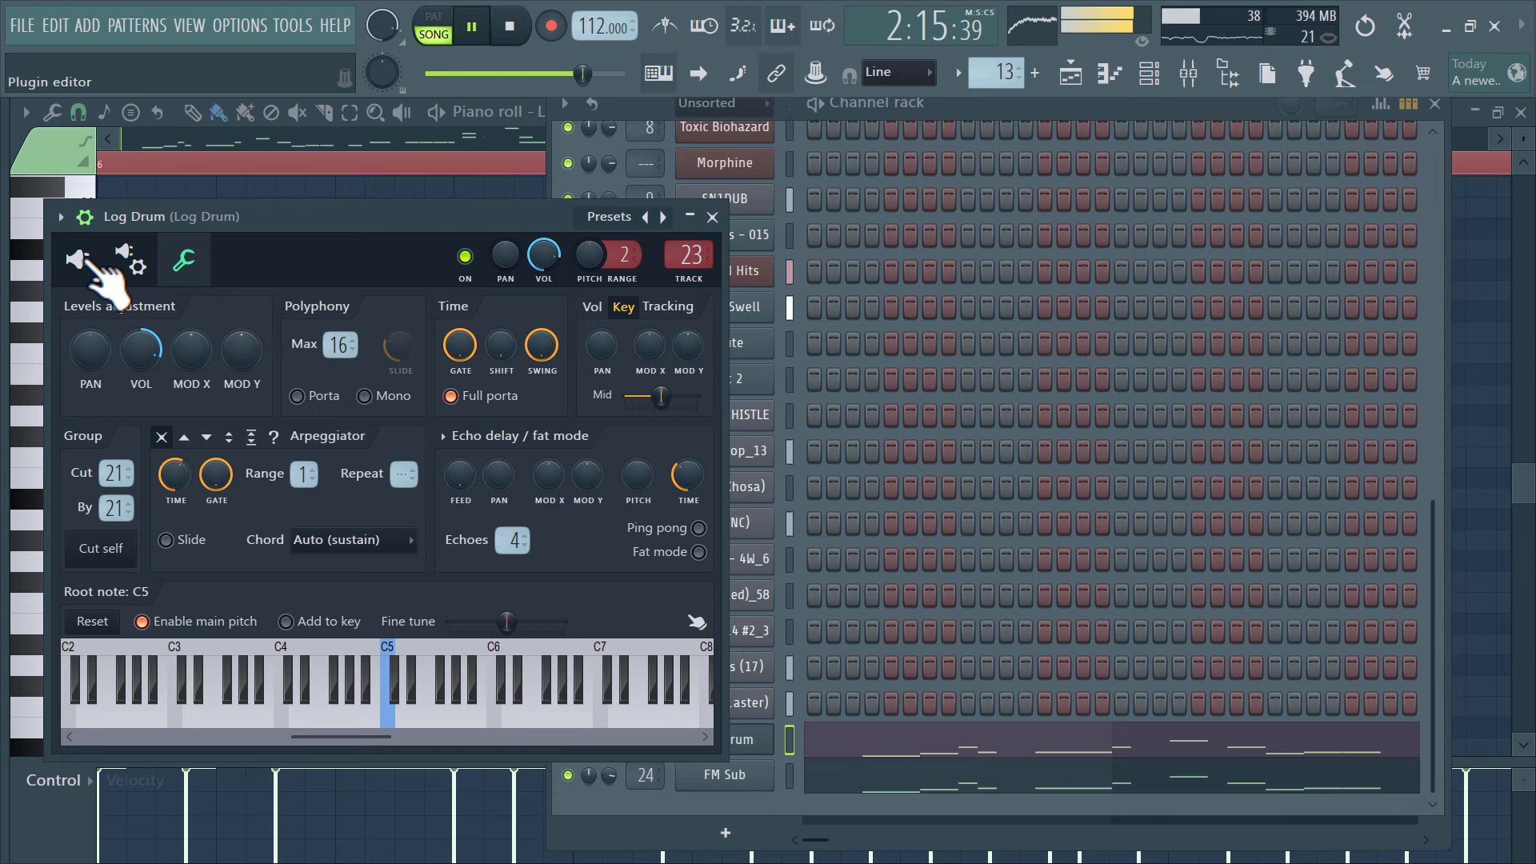
{"action": "left_click", "coordinate": [82, 261]}
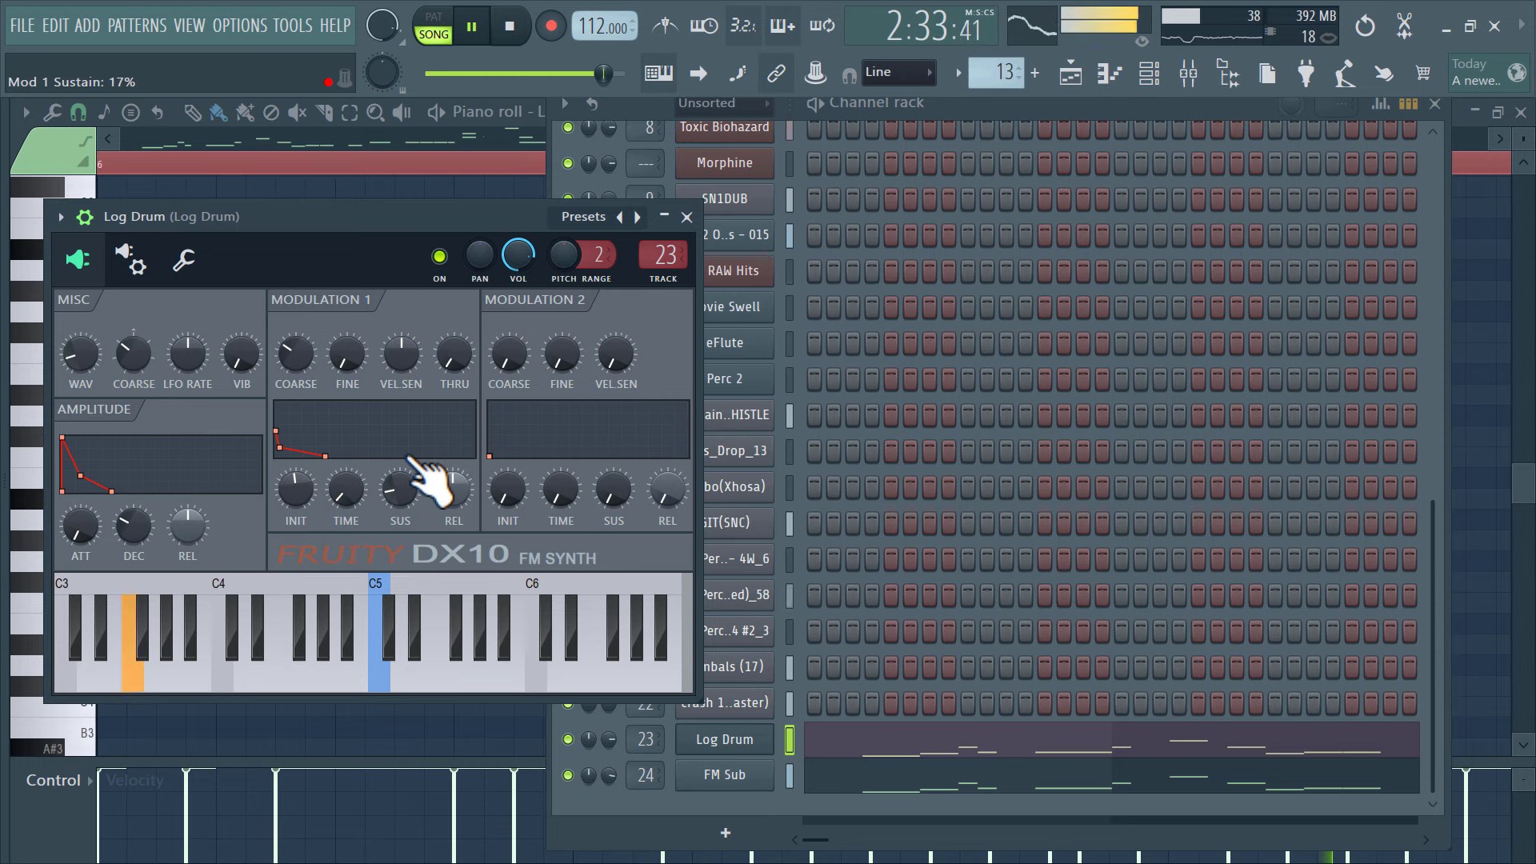
{"action": "left_click", "coordinate": [185, 261]}
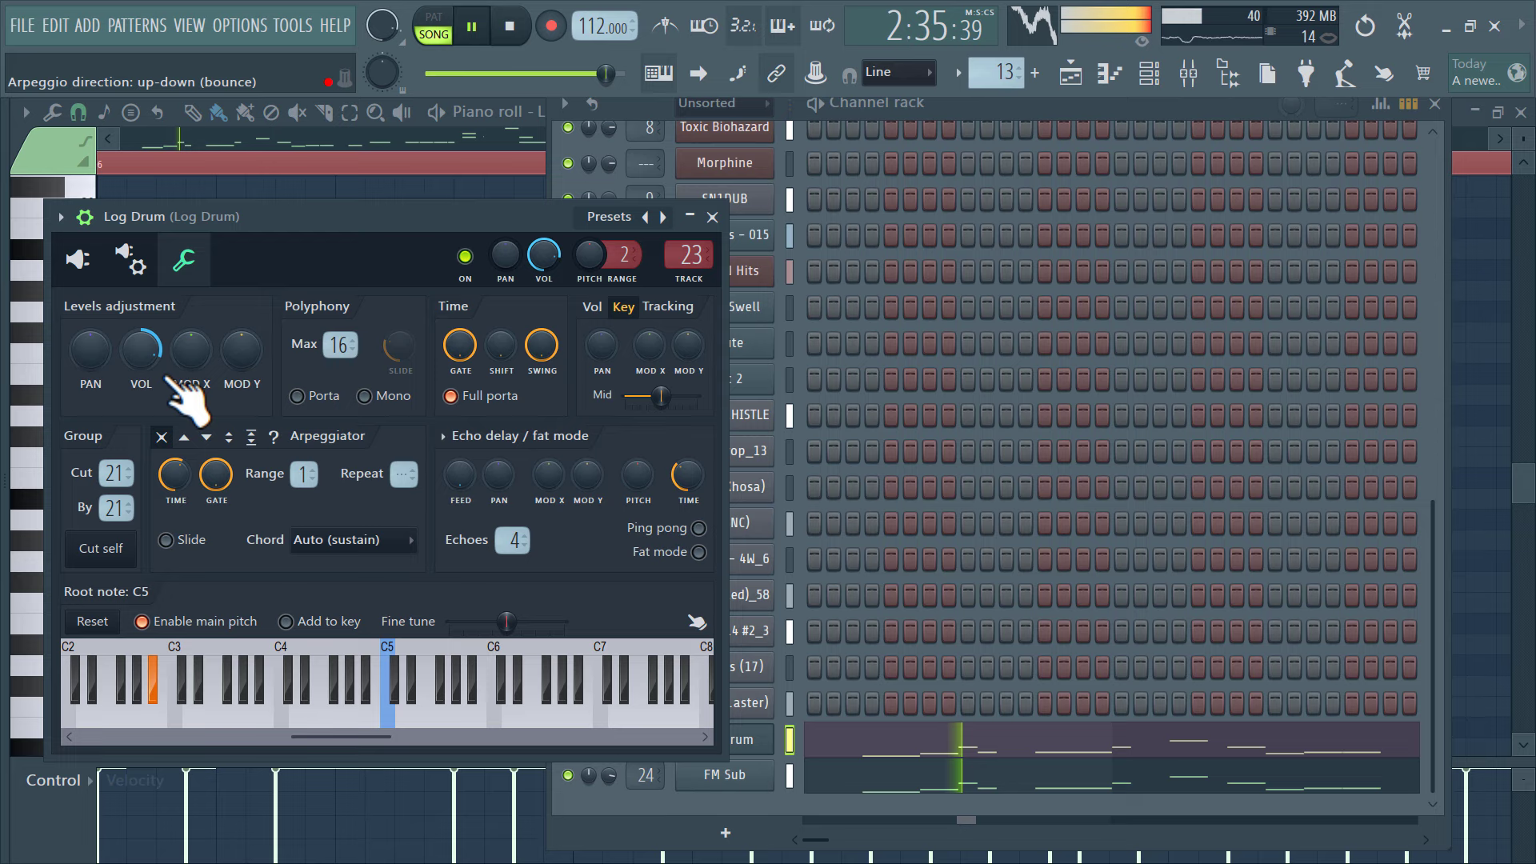
{"action": "left_click", "coordinate": [713, 217]}
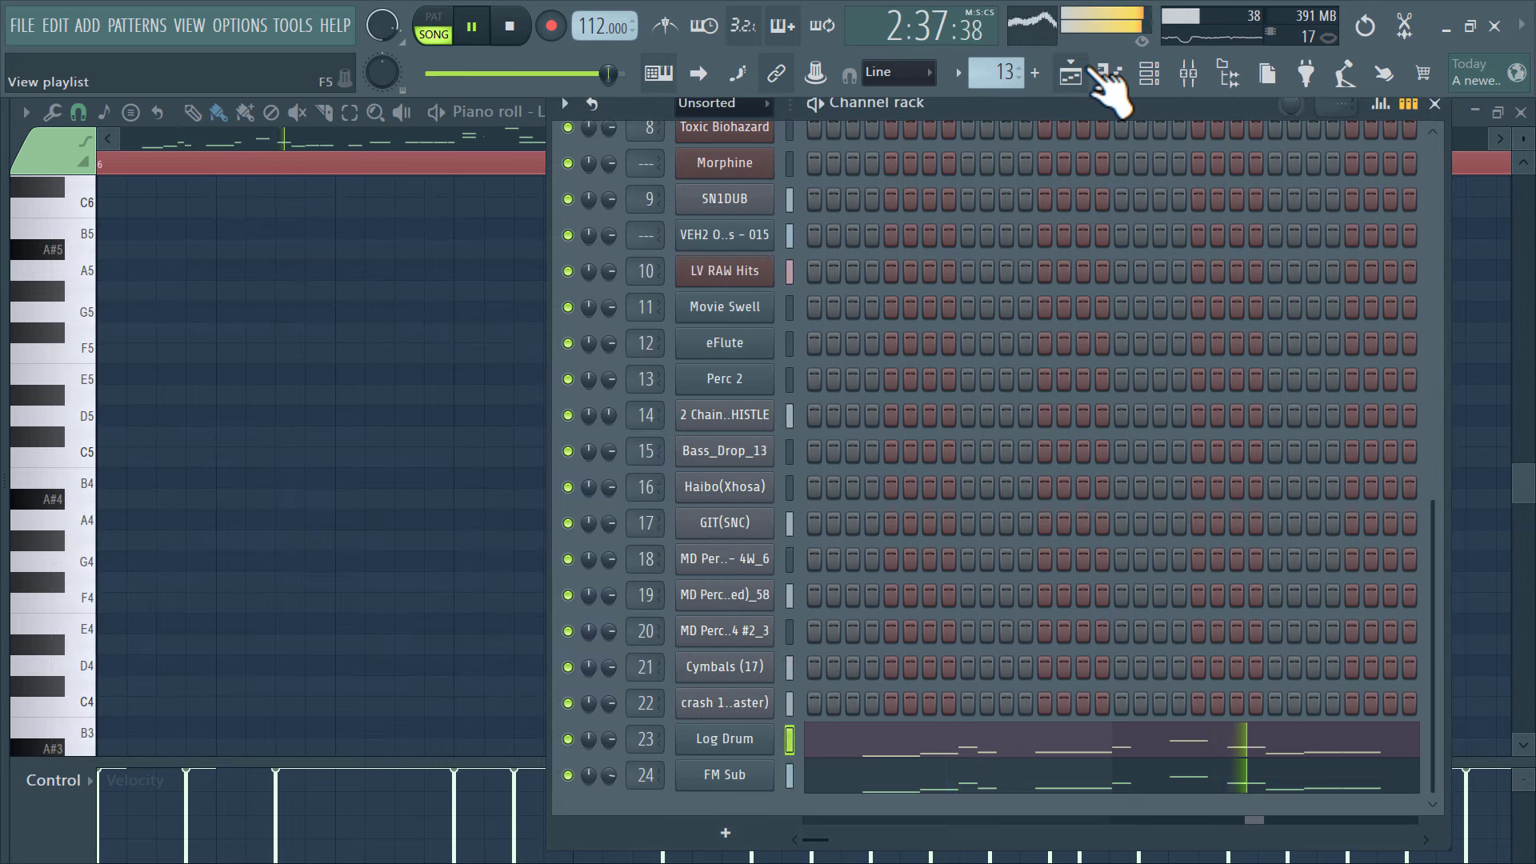
Play the arrangement from about bar 56 and paint Pattern 7 clips on Track 10 from bar 73 to bar 81
{"action": "left_click", "coordinate": [1072, 75]}
{"action": "scroll", "coordinate": [1406, 249], "scroll_direction": "down", "scroll_amount": 2}
{"action": "scroll", "coordinate": [1406, 249], "scroll_direction": "up", "scroll_amount": 3}
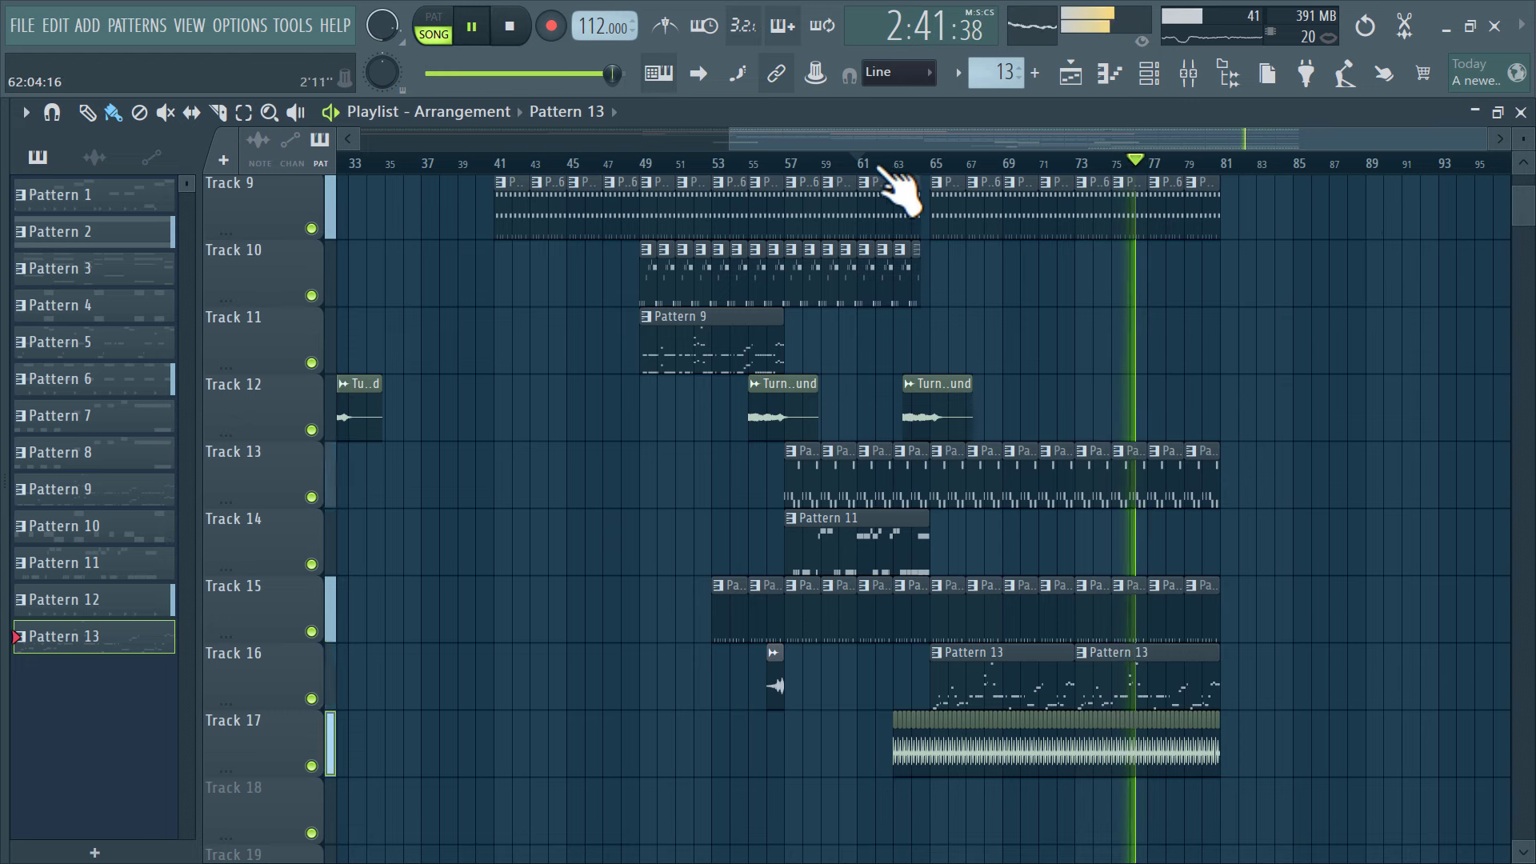
{"action": "left_click", "coordinate": [766, 165]}
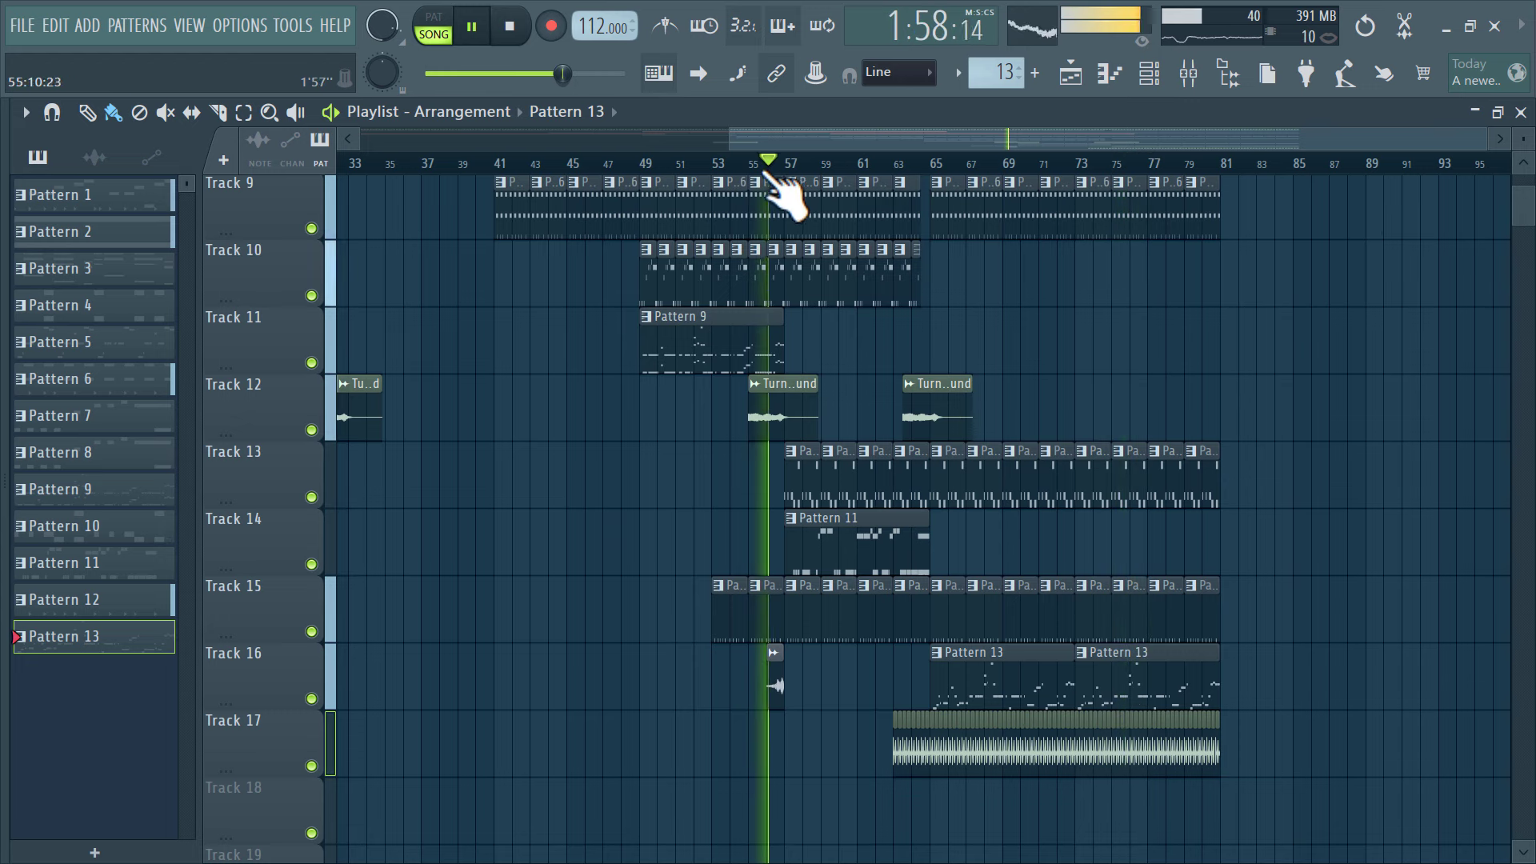
{"action": "left_click", "coordinate": [740, 284]}
{"action": "left_click_drag", "start_coordinate": [1080, 260], "coordinate": [1239, 296]}
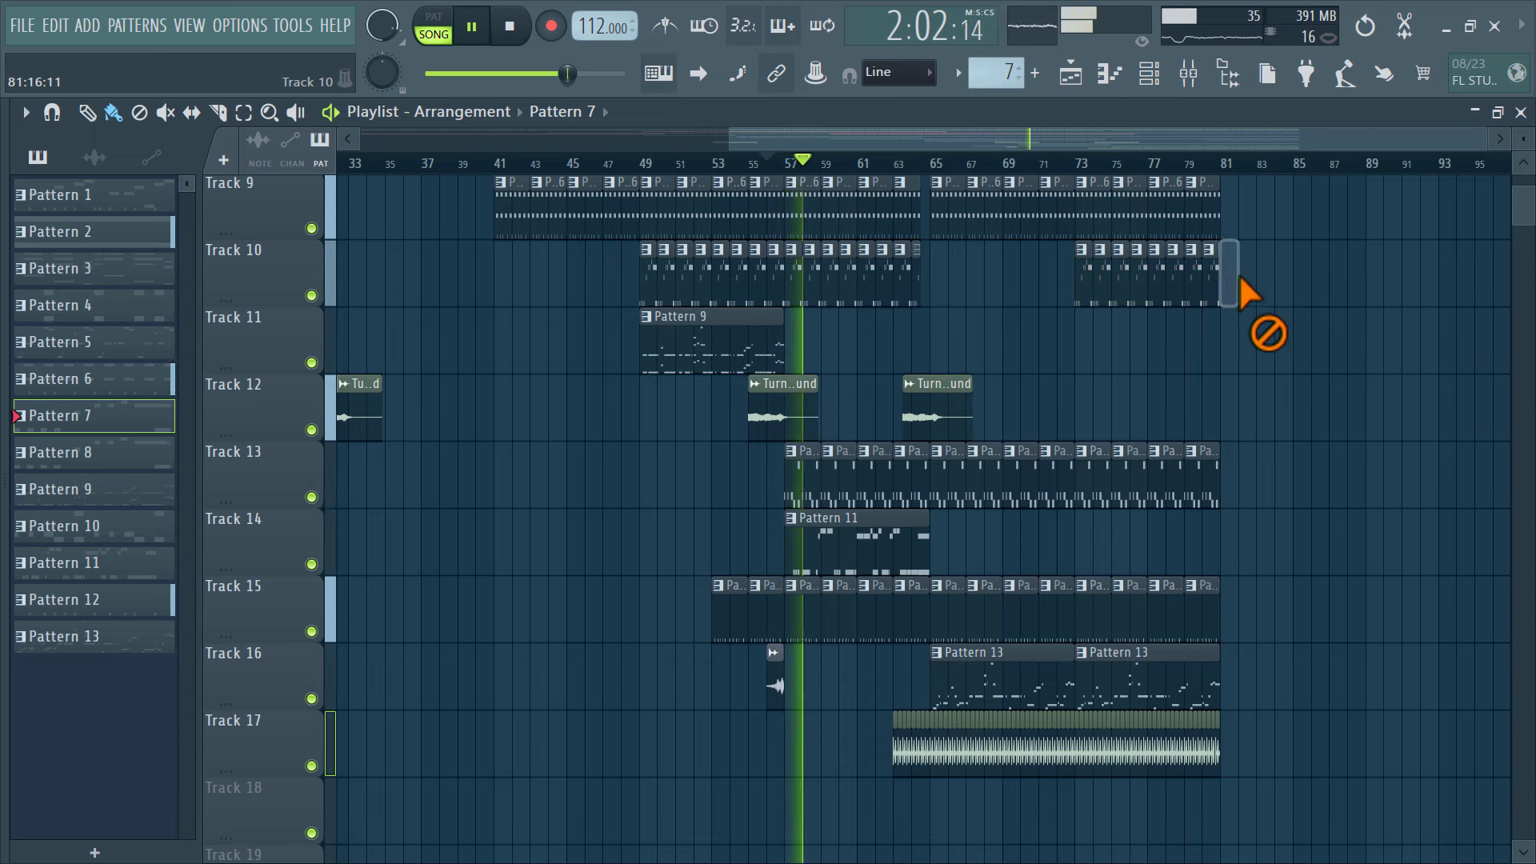
Open Pattern 13 and add a Fruity DX10 instrument channel below the FM Sub channel
{"action": "scroll", "coordinate": [1245, 453], "scroll_direction": "down", "scroll_amount": 2}
{"action": "double_click", "coordinate": [1018, 528]}
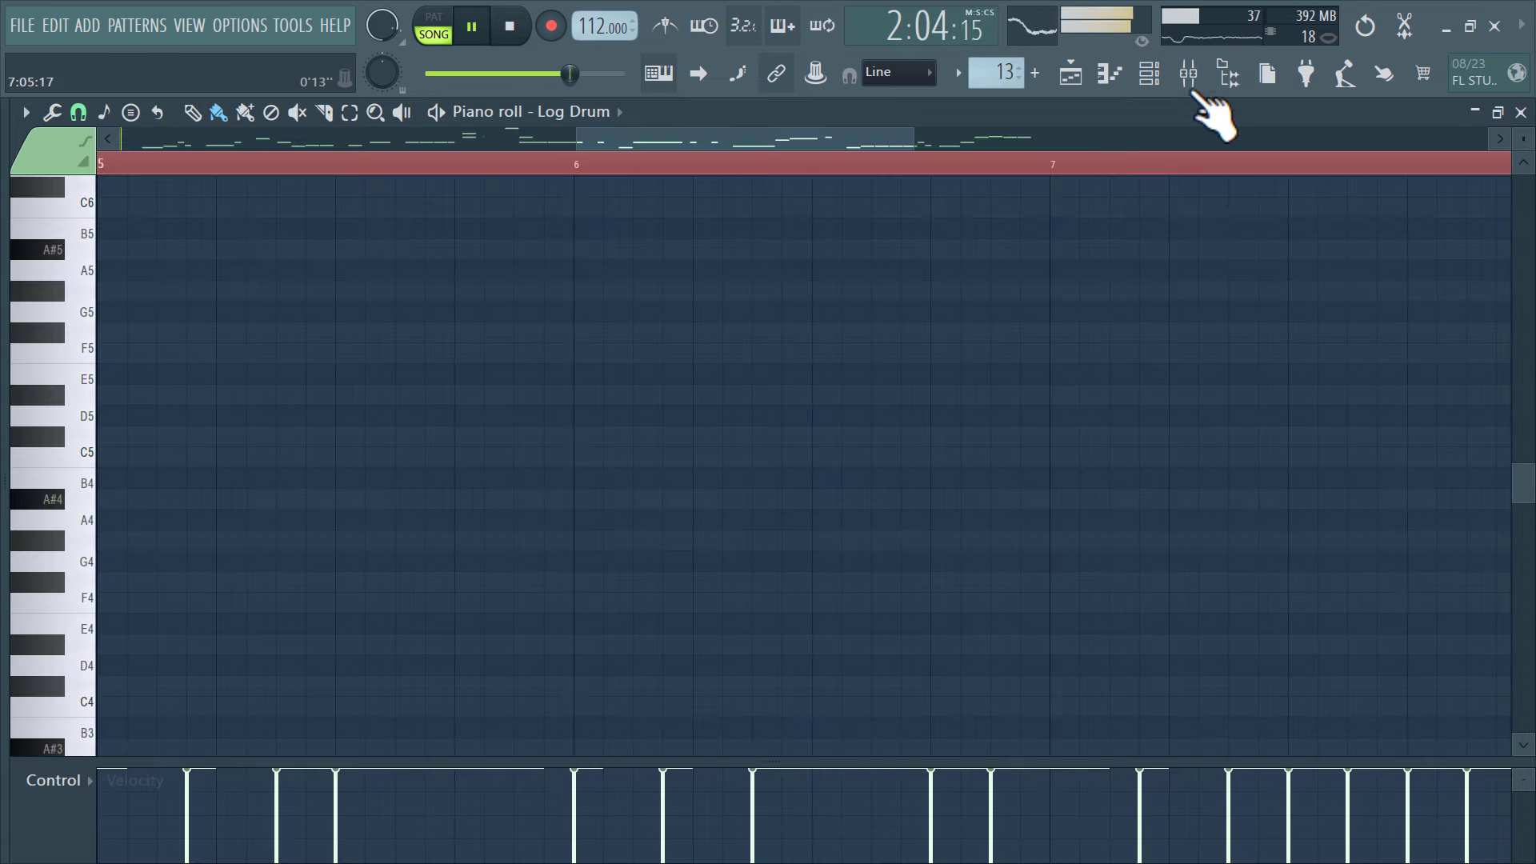
{"action": "left_click", "coordinate": [1151, 77]}
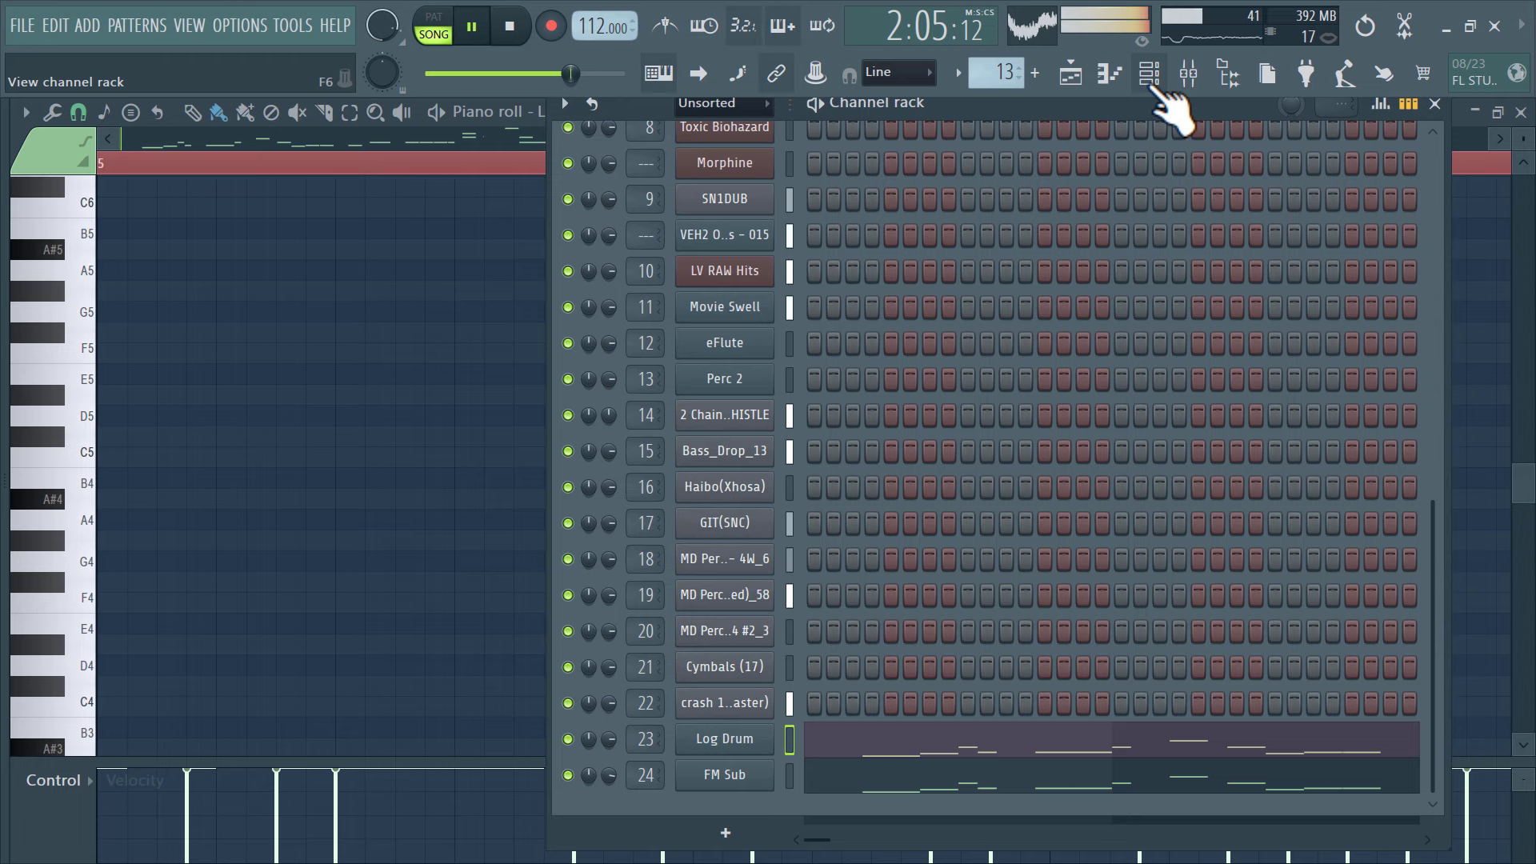
{"action": "left_click", "coordinate": [528, 432]}
{"action": "scroll", "coordinate": [528, 433], "scroll_direction": "down", "scroll_amount": 3}
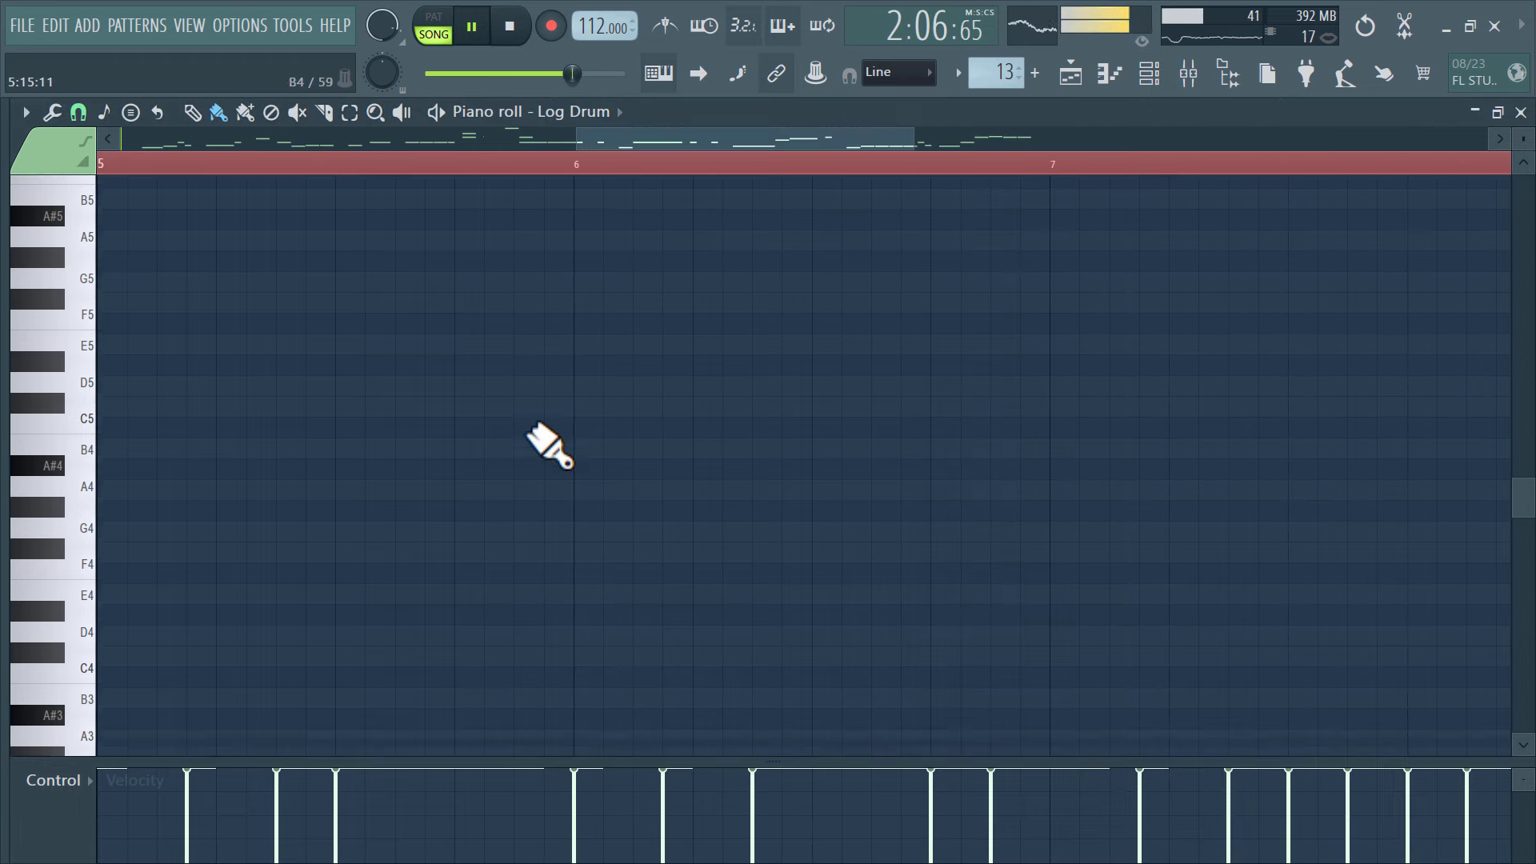
{"action": "left_click", "coordinate": [1151, 77]}
{"action": "left_click", "coordinate": [770, 832]}
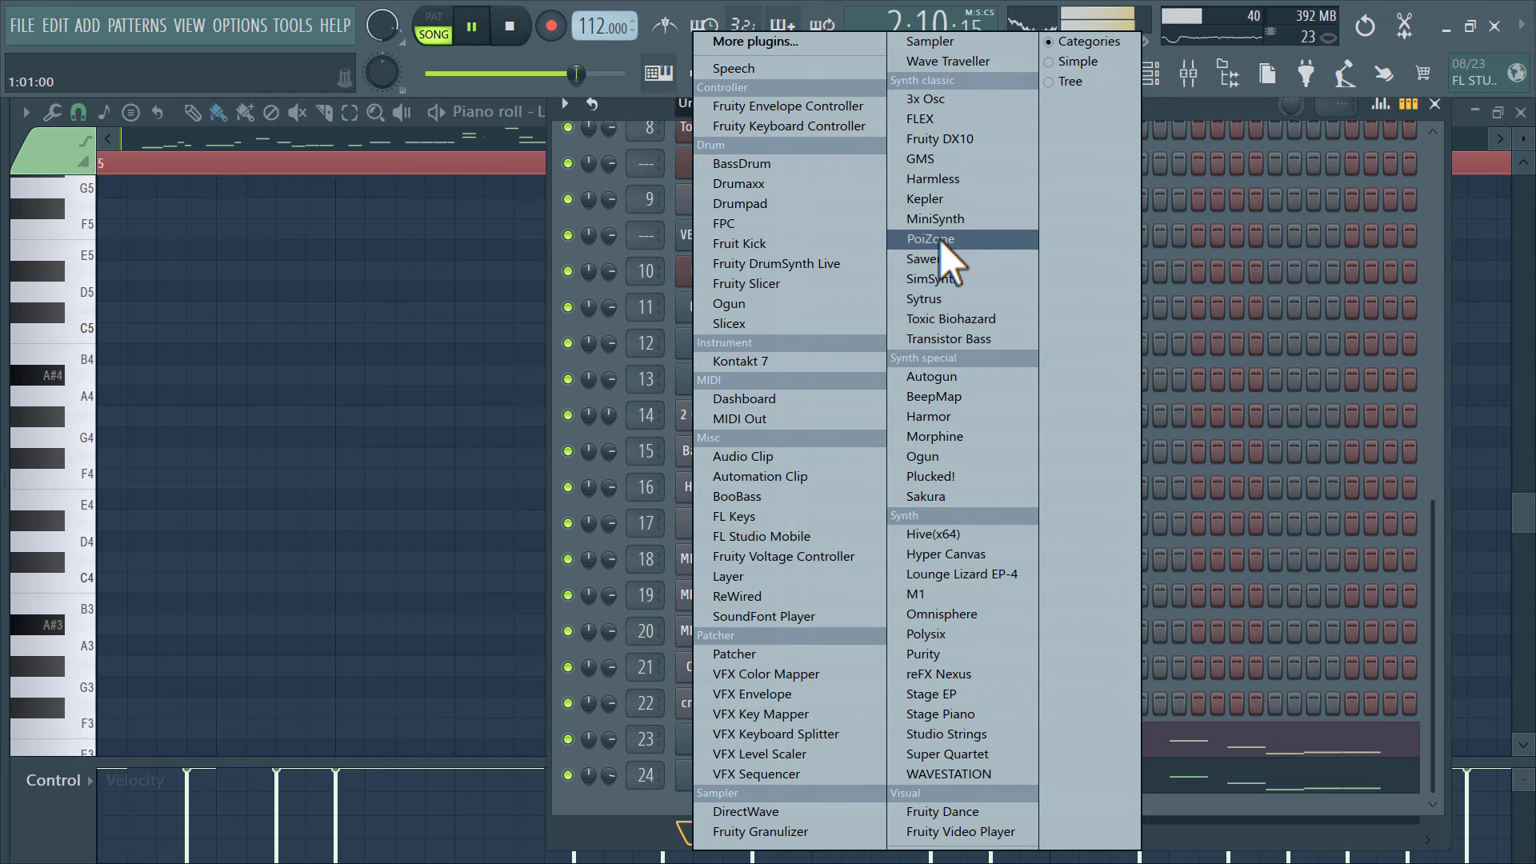
{"action": "left_click", "coordinate": [959, 136]}
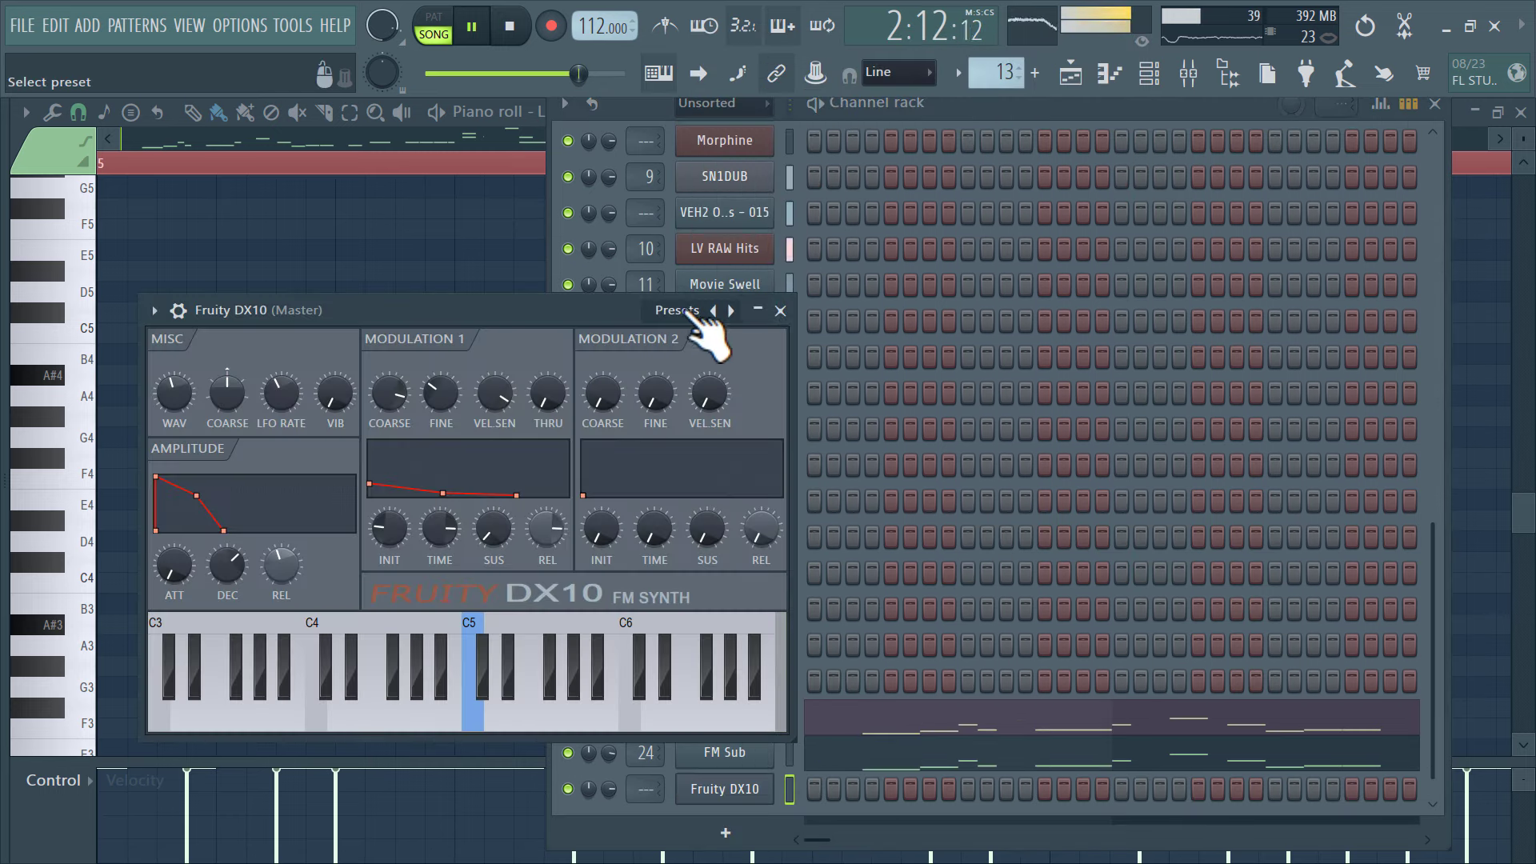
Load the eThing preset in the added Fruity DX10 and close its window
{"action": "left_click", "coordinate": [683, 309]}
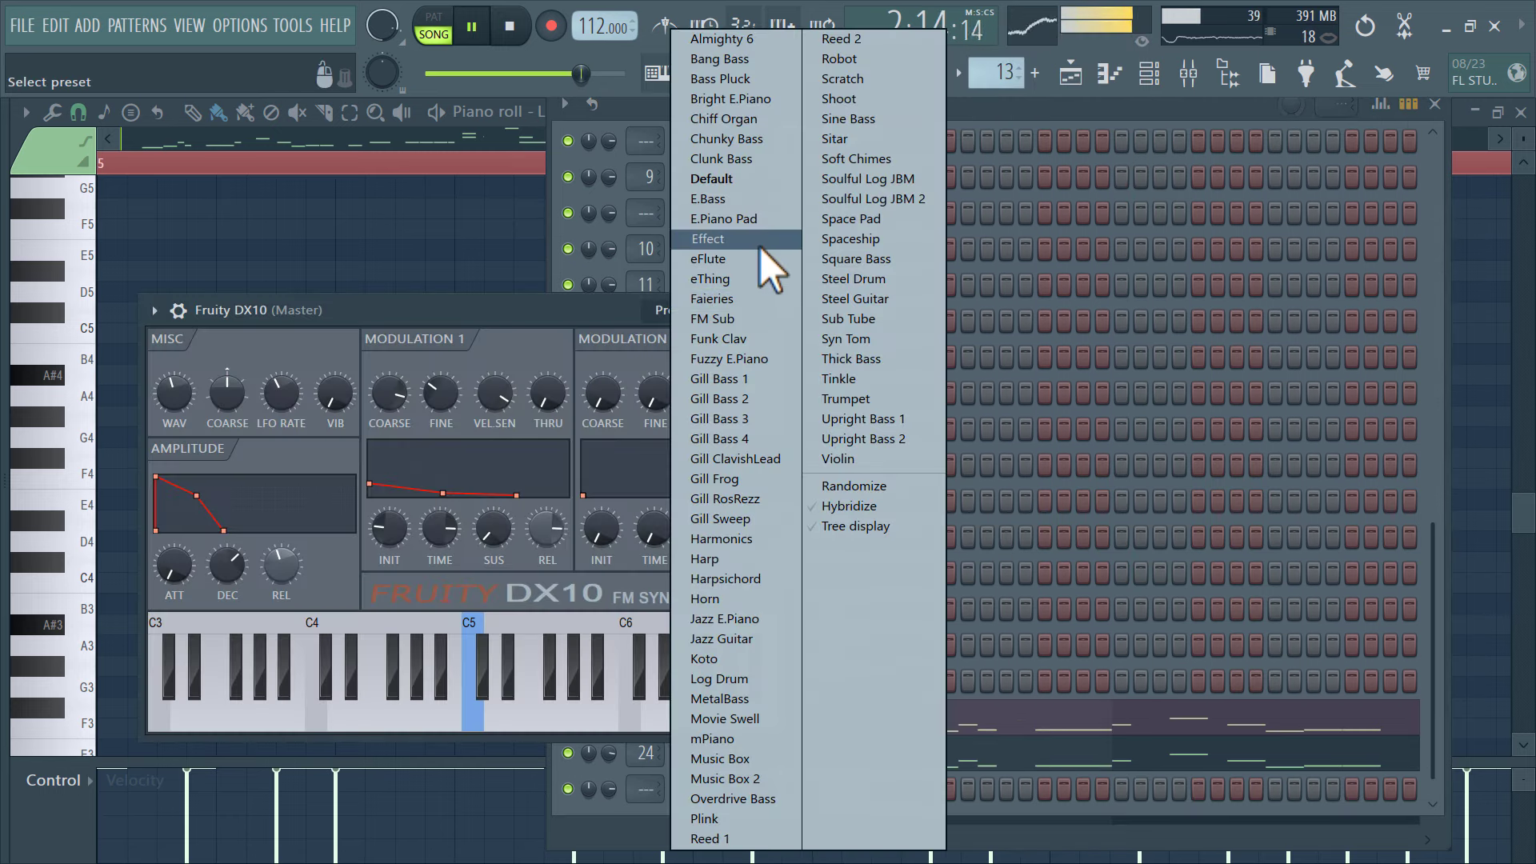
{"action": "left_click", "coordinate": [751, 281]}
{"action": "left_click", "coordinate": [794, 312]}
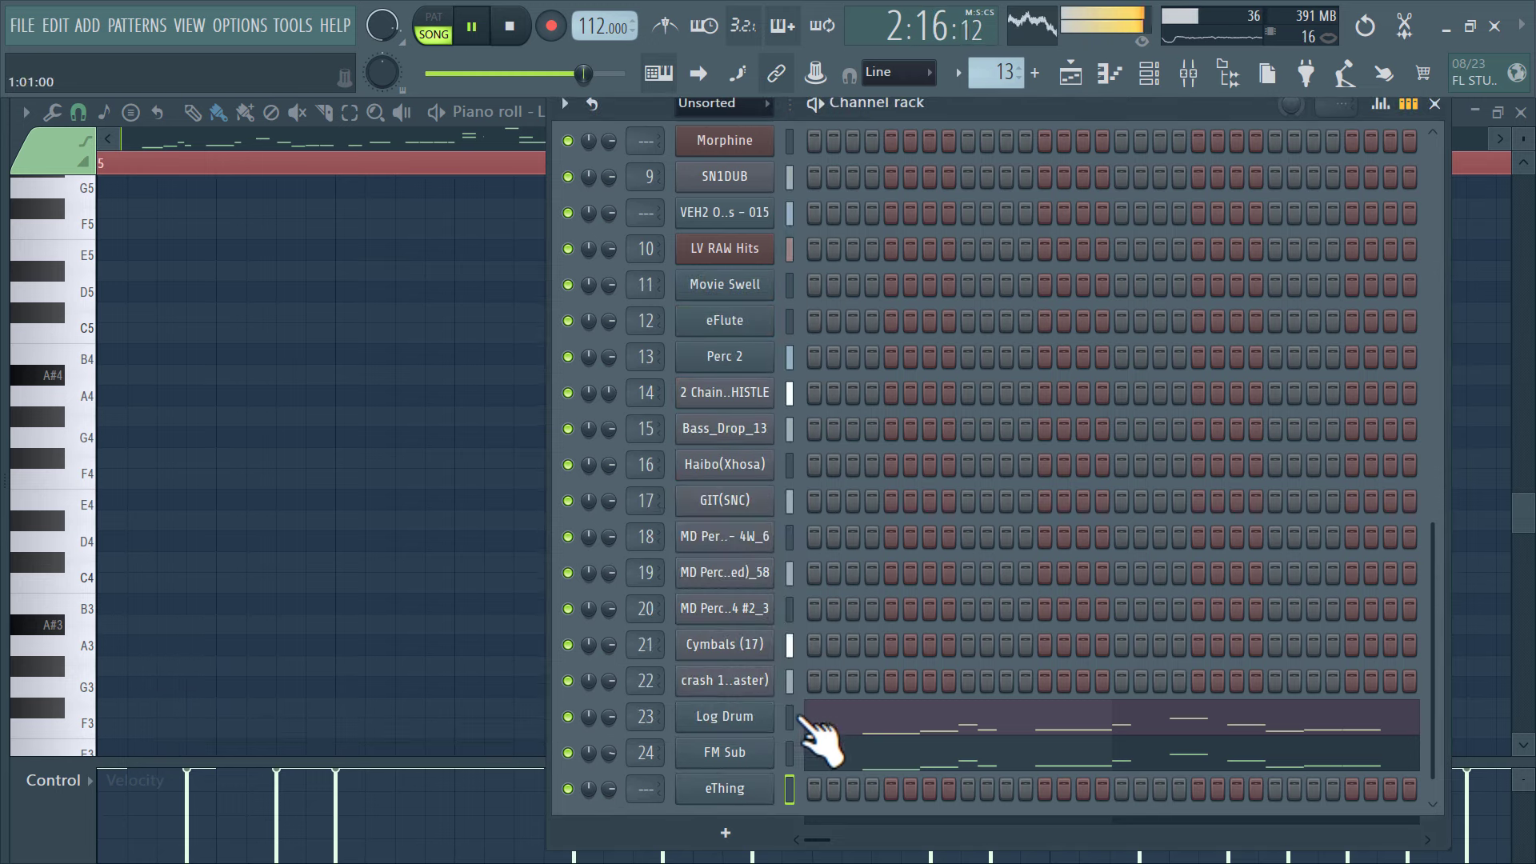
Replace the eThing channel's Fruity DX10 preset with E.Bass and close the synth window
{"action": "left_click", "coordinate": [757, 791]}
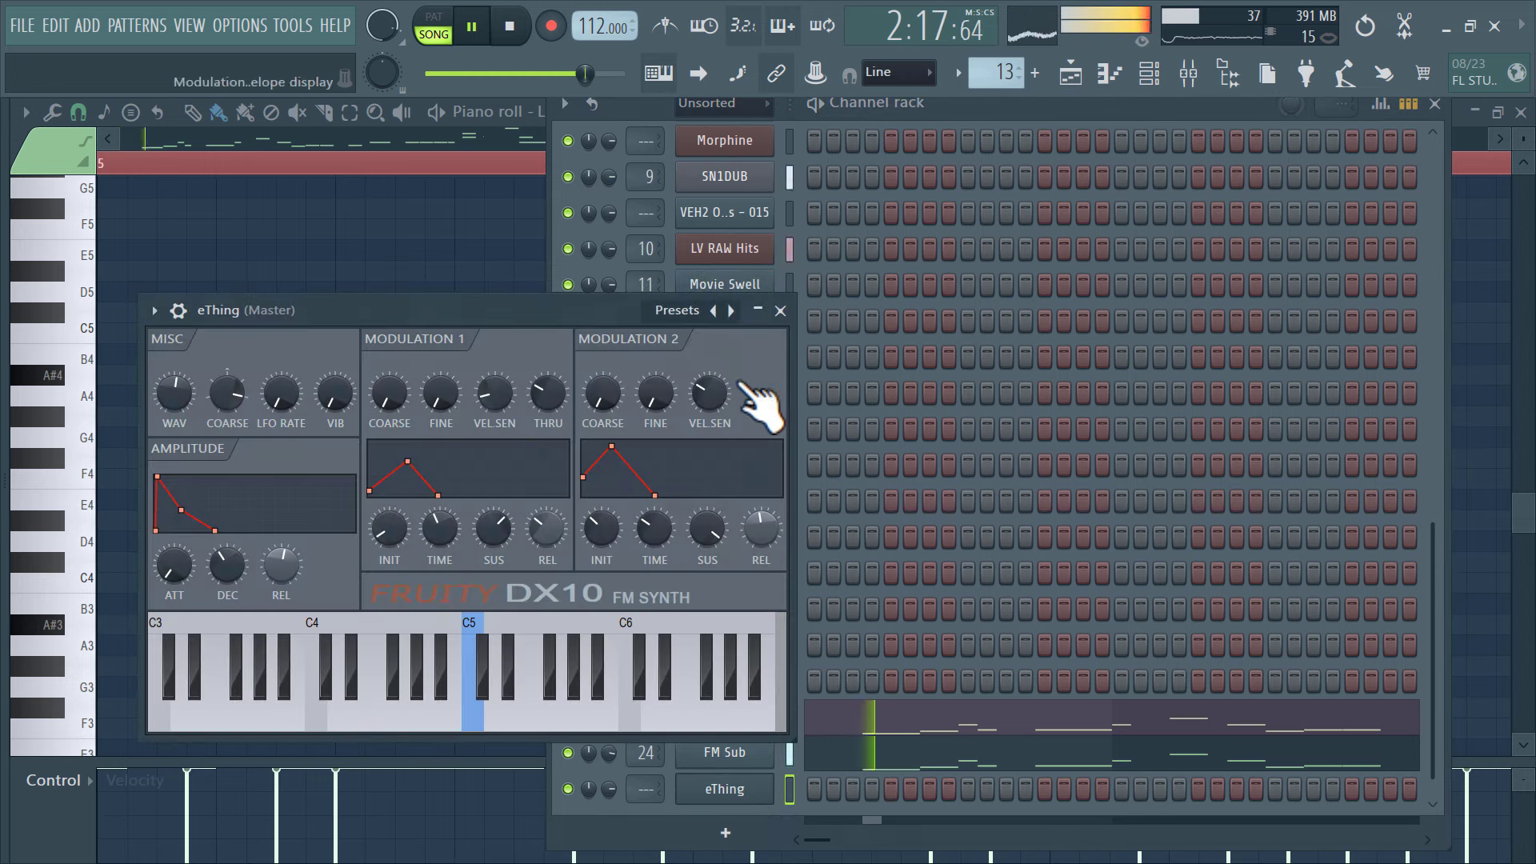
{"action": "left_click", "coordinate": [706, 312]}
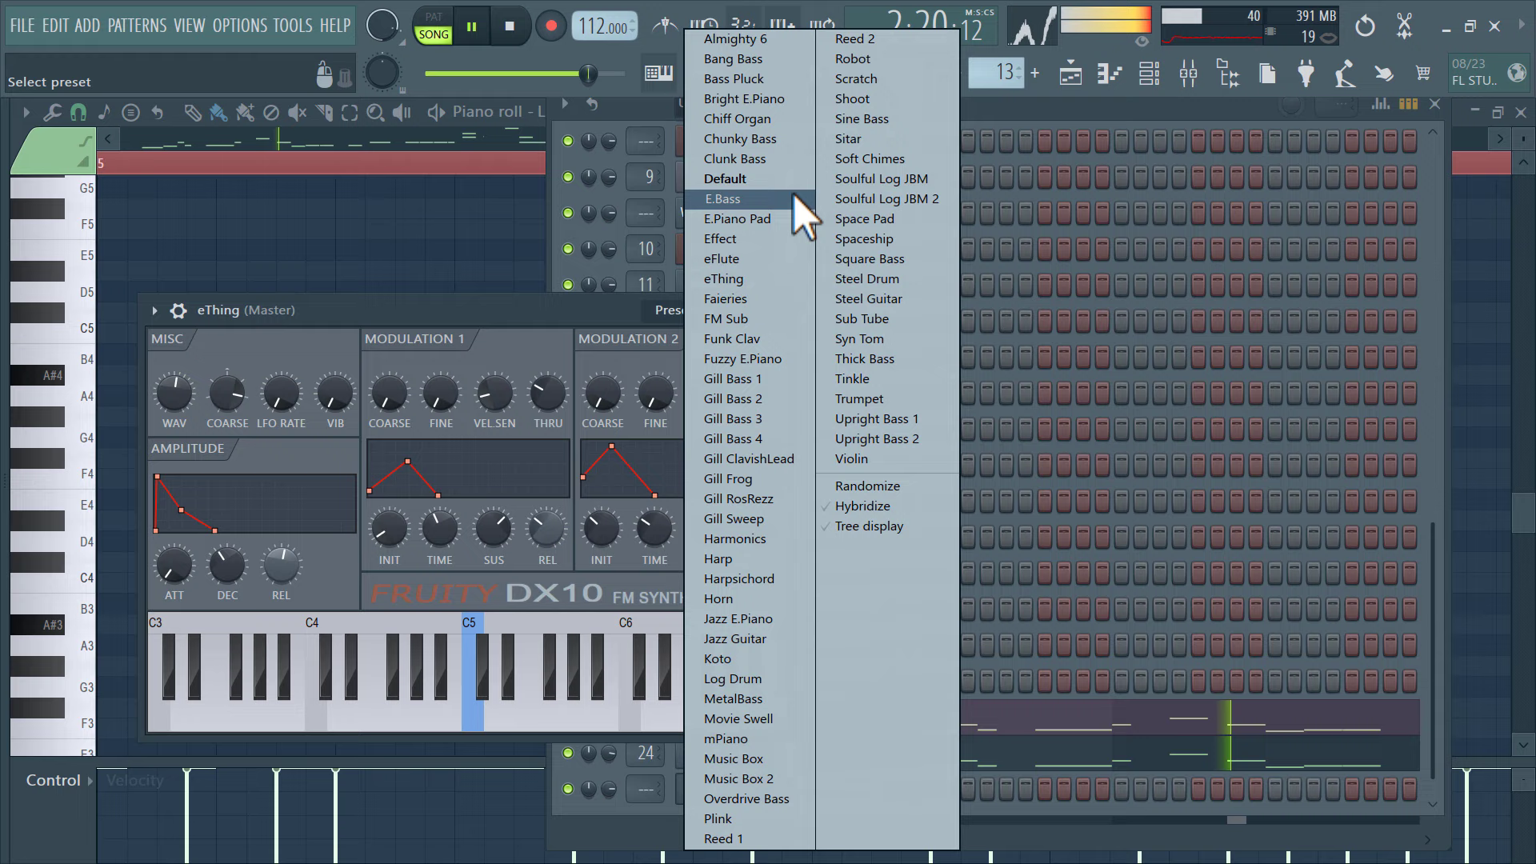
{"action": "left_click", "coordinate": [793, 197]}
{"action": "left_click", "coordinate": [784, 311]}
Open the E.Bass channel's piano roll and place one-step A#3 notes at 2:11, 2:13, 2:15 and 3:01
{"action": "right_click", "coordinate": [742, 788]}
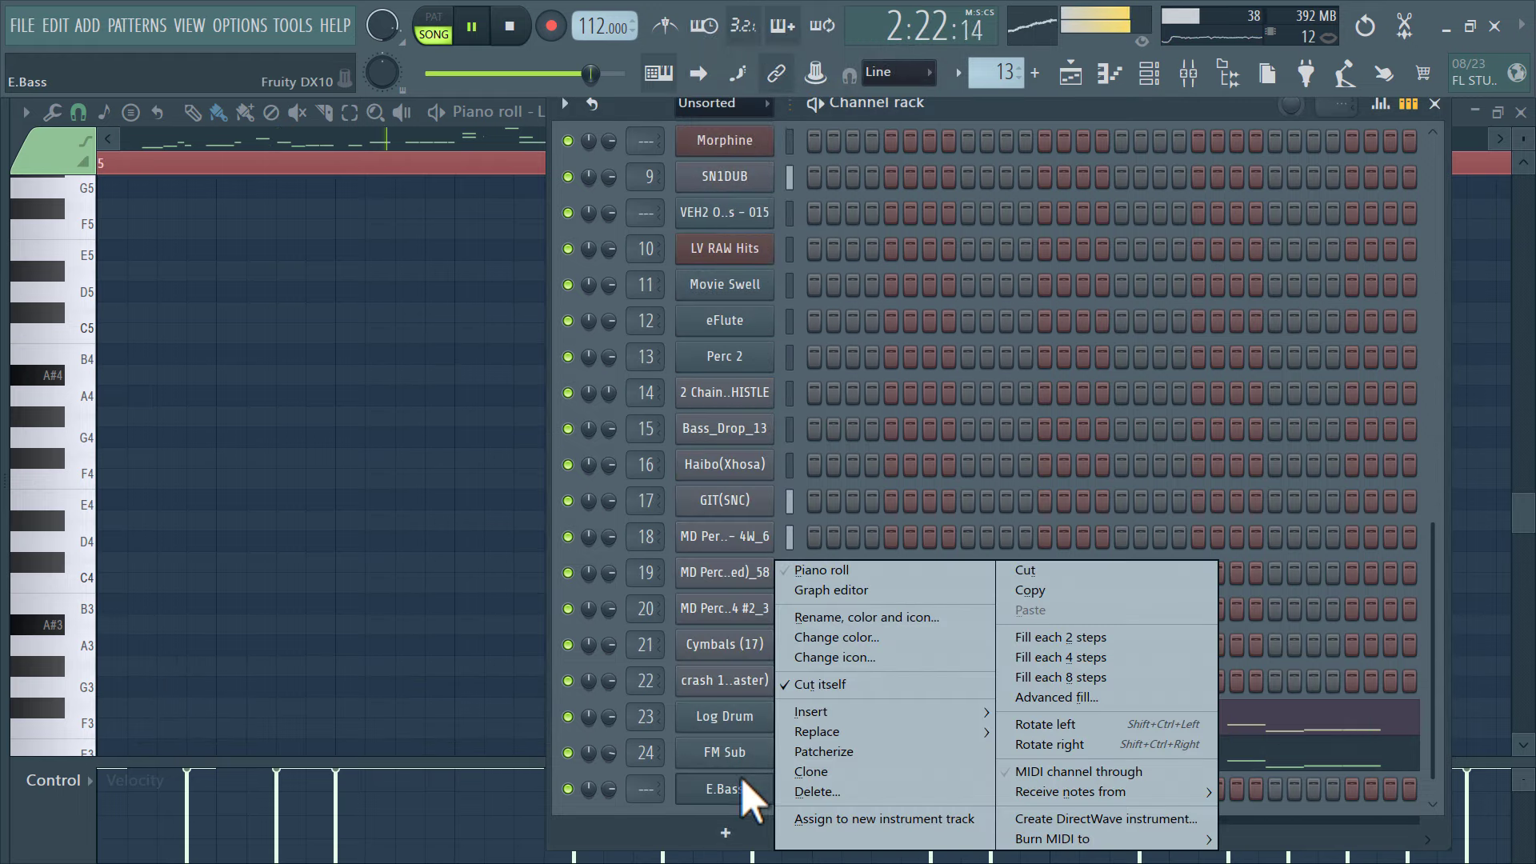
{"action": "left_click", "coordinate": [825, 570]}
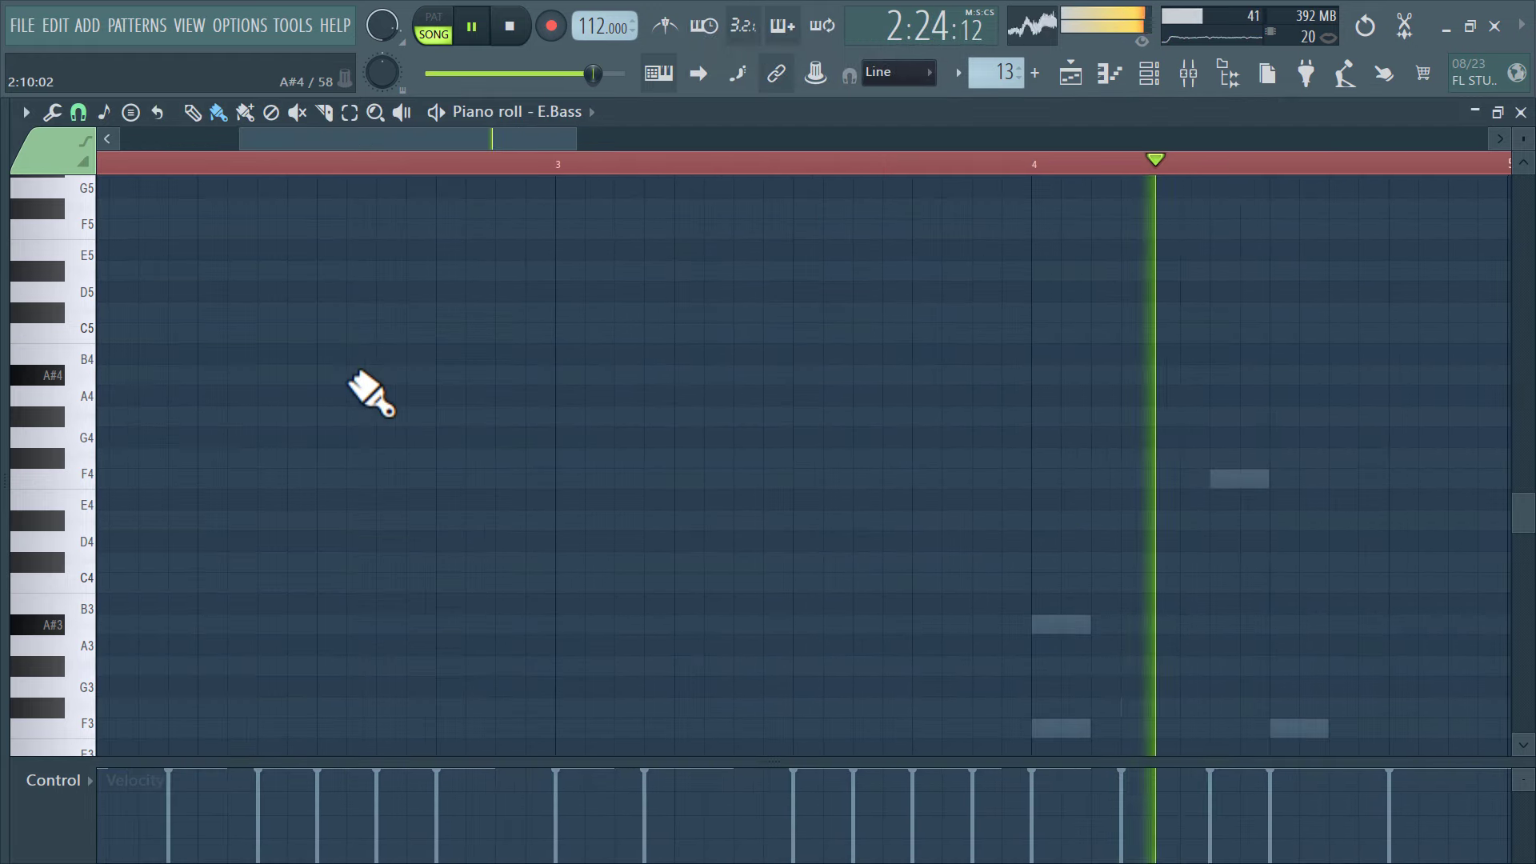
{"action": "scroll", "coordinate": [350, 380], "scroll_direction": "down", "scroll_amount": 5}
{"action": "scroll", "coordinate": [350, 380], "scroll_direction": "up", "scroll_amount": 2}
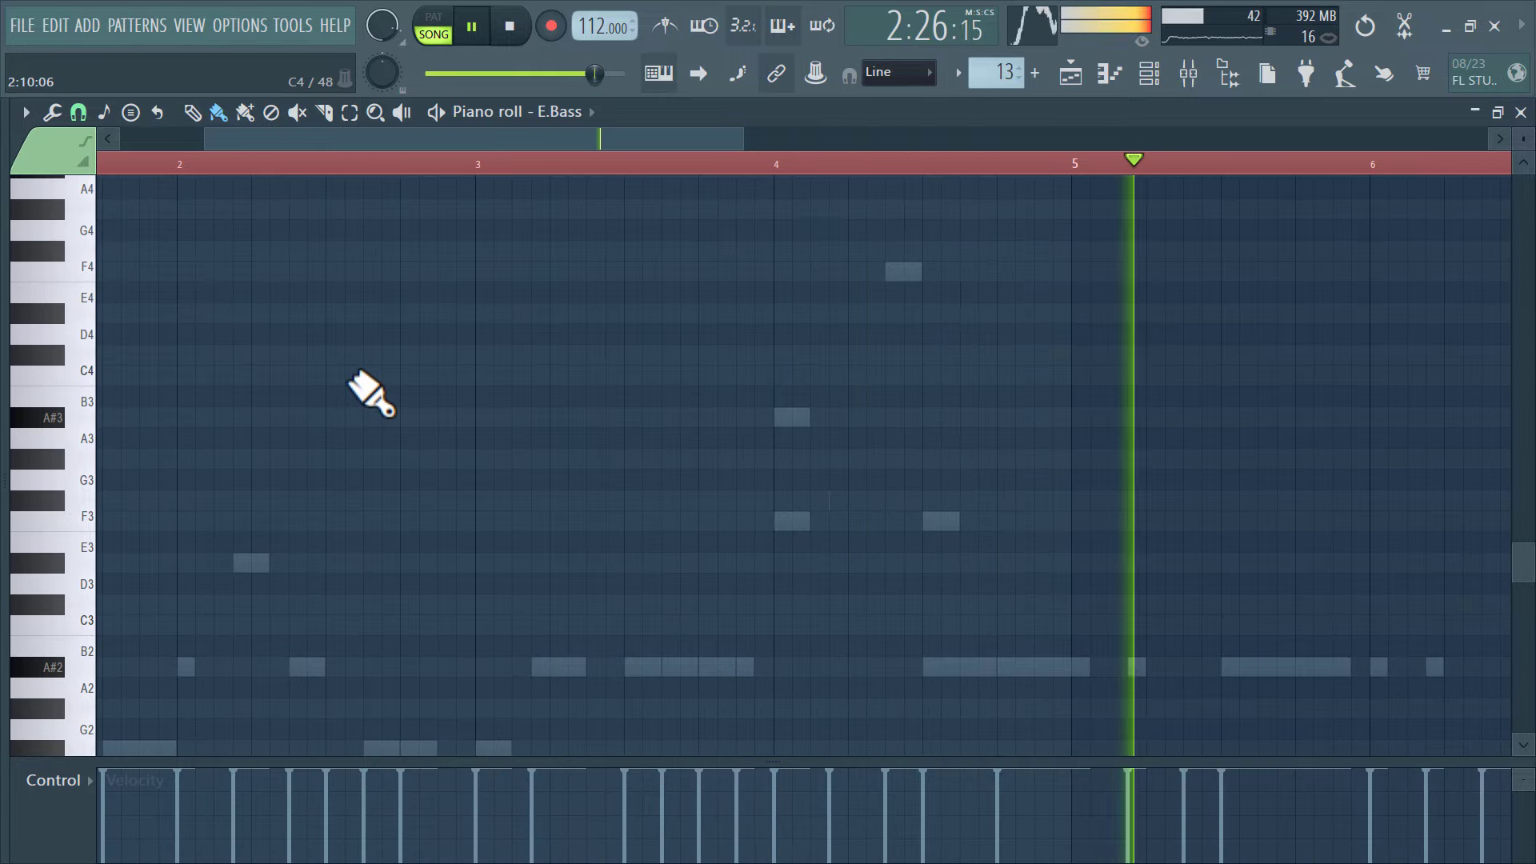
{"action": "mouse_move", "coordinate": [373, 411]}
{"action": "left_mouse_down"}
{"action": "mouse_move", "coordinate": [703, 414]}
{"action": "mouse_move", "coordinate": [405, 424]}
{"action": "left_mouse_up"}
{"action": "right_click", "coordinate": [763, 416]}
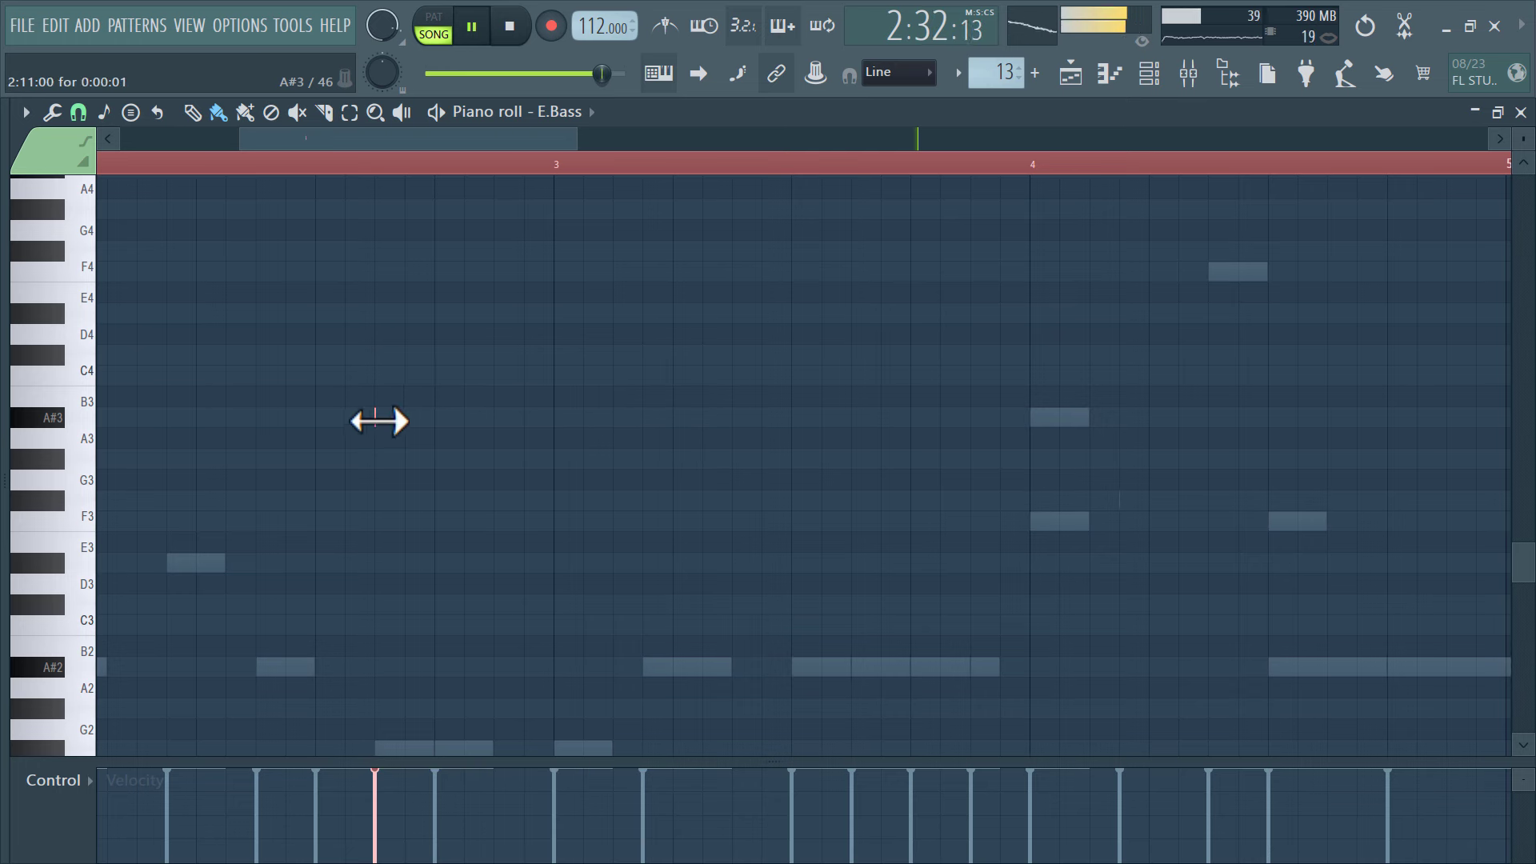
{"action": "left_click", "coordinate": [442, 417]}
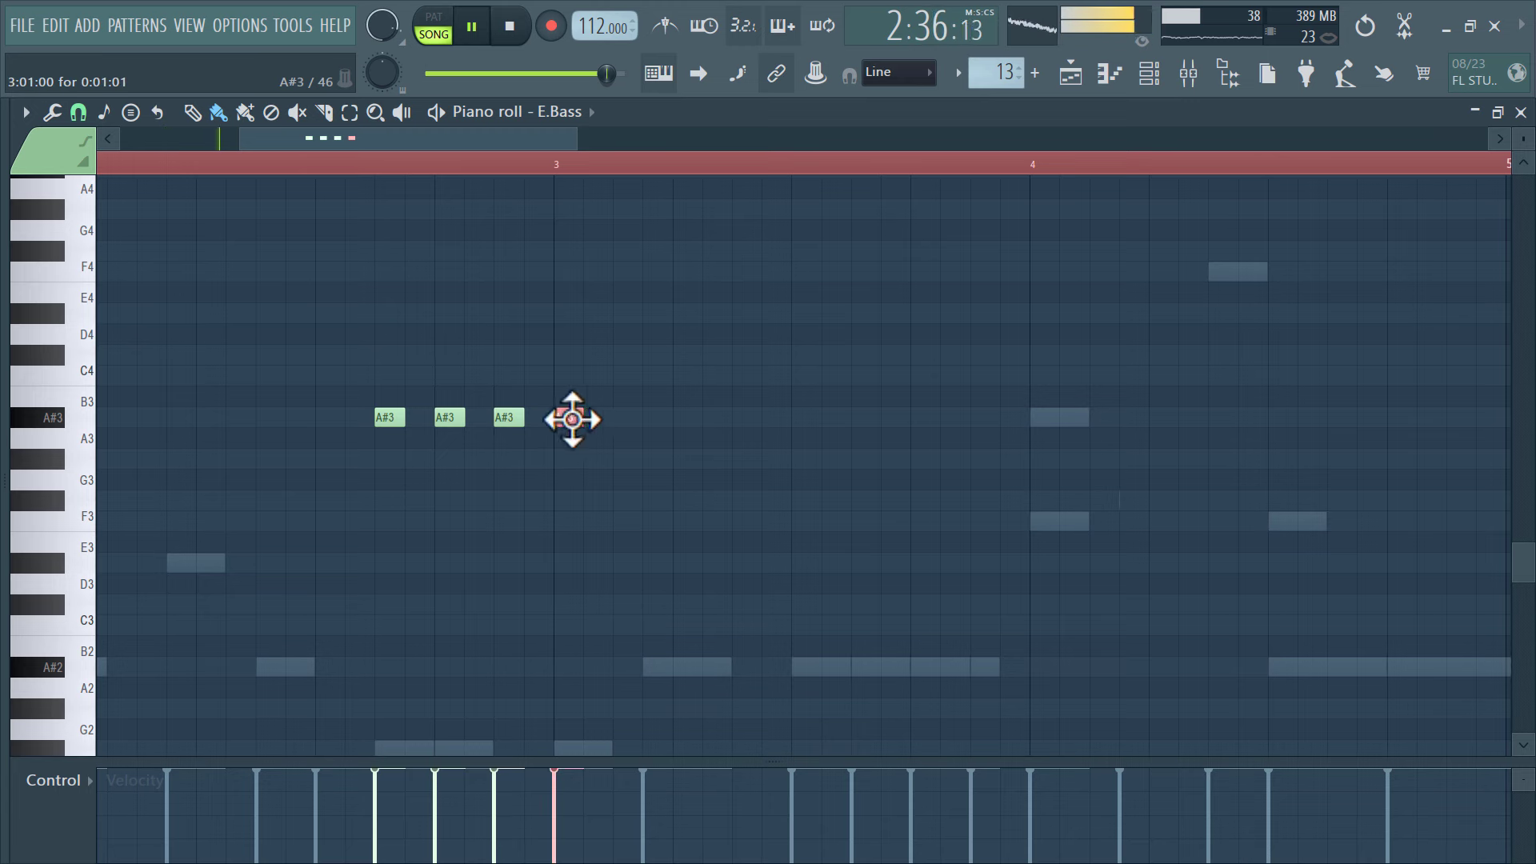
Lengthen the A#3 note at 3:01 to two steps, make it a slide note above a matching F3 note, and replay the passage
{"action": "left_click_drag", "start_coordinate": [585, 418], "coordinate": [613, 418]}
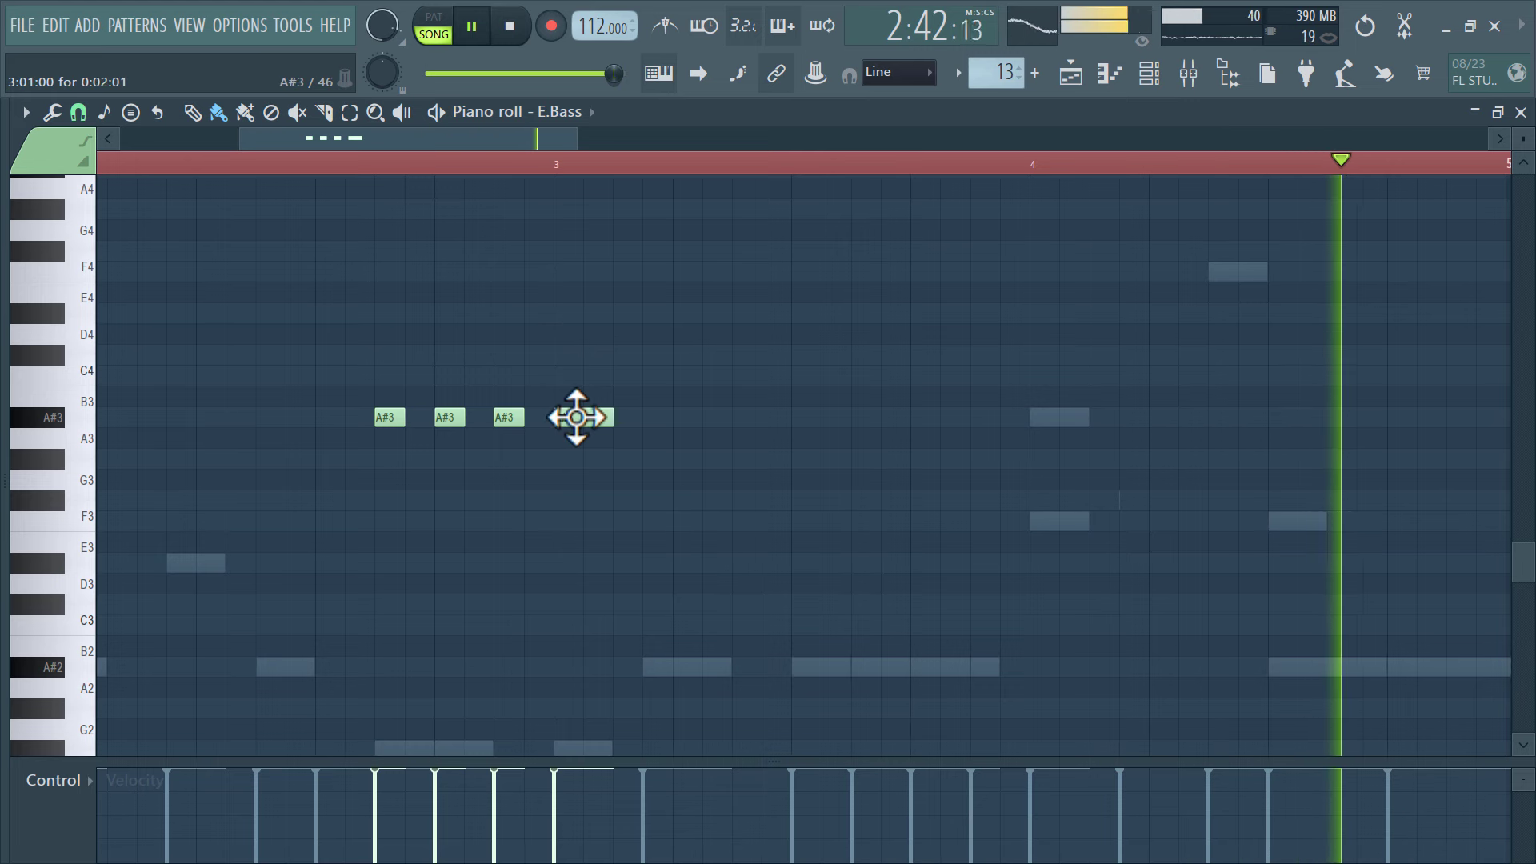
{"action": "left_click_drag", "start_coordinate": [577, 417], "coordinate": [578, 521]}
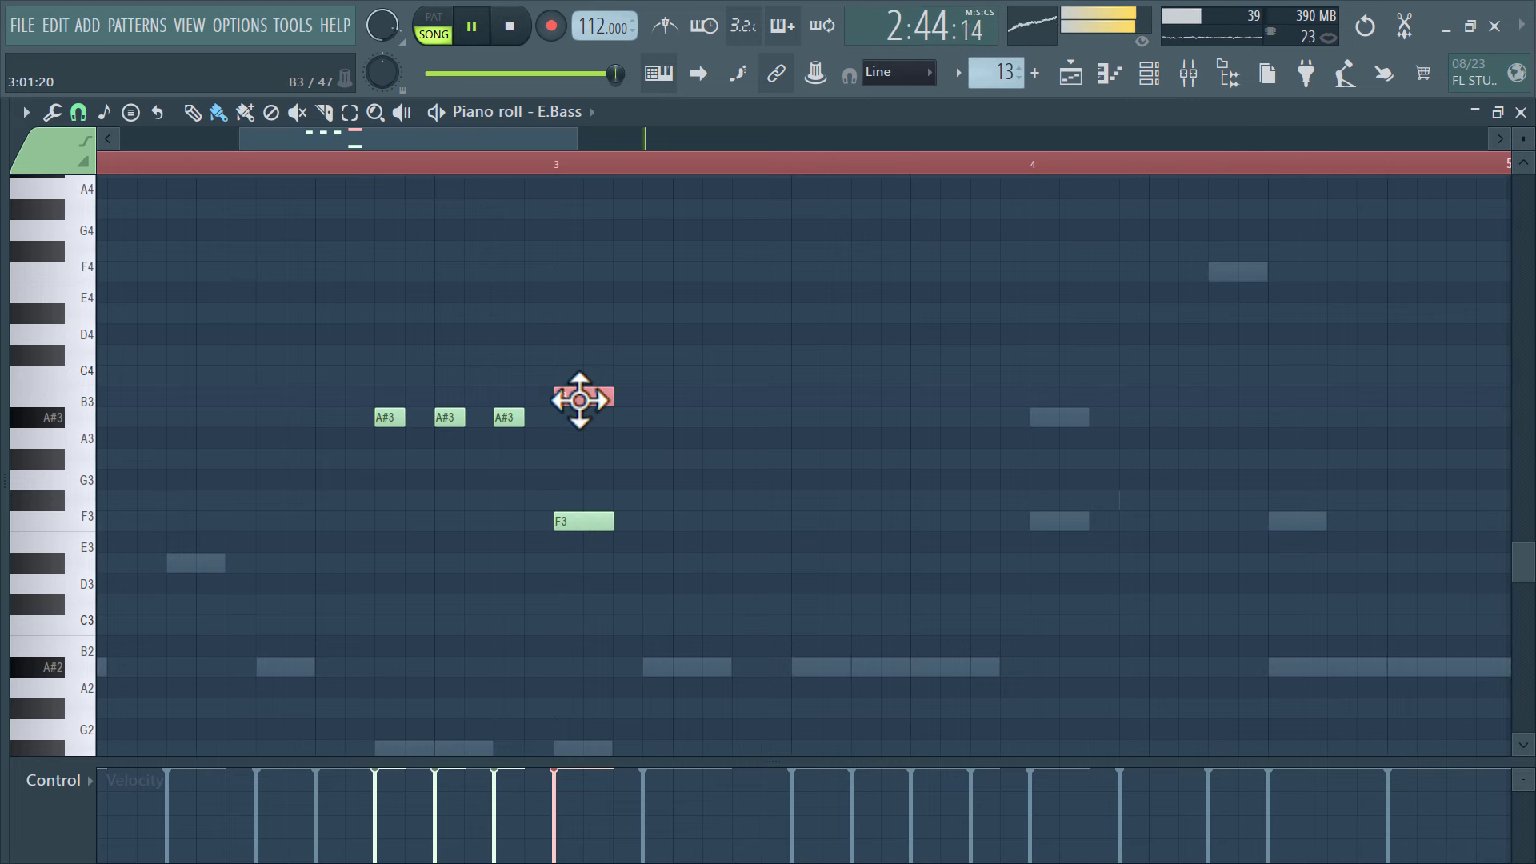
{"action": "double_click", "coordinate": [579, 420]}
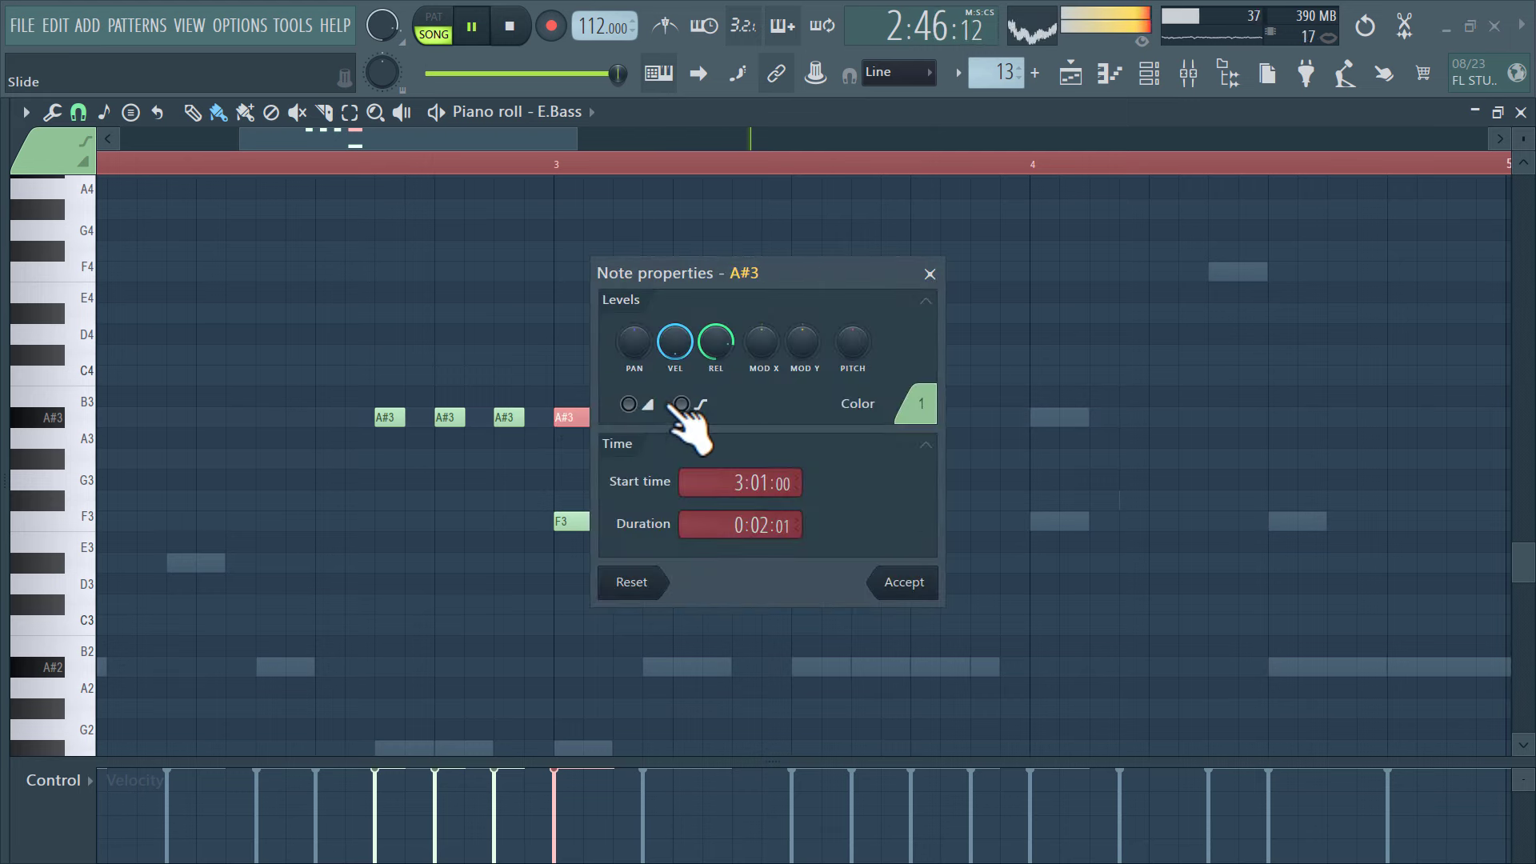
{"action": "left_click", "coordinate": [904, 584]}
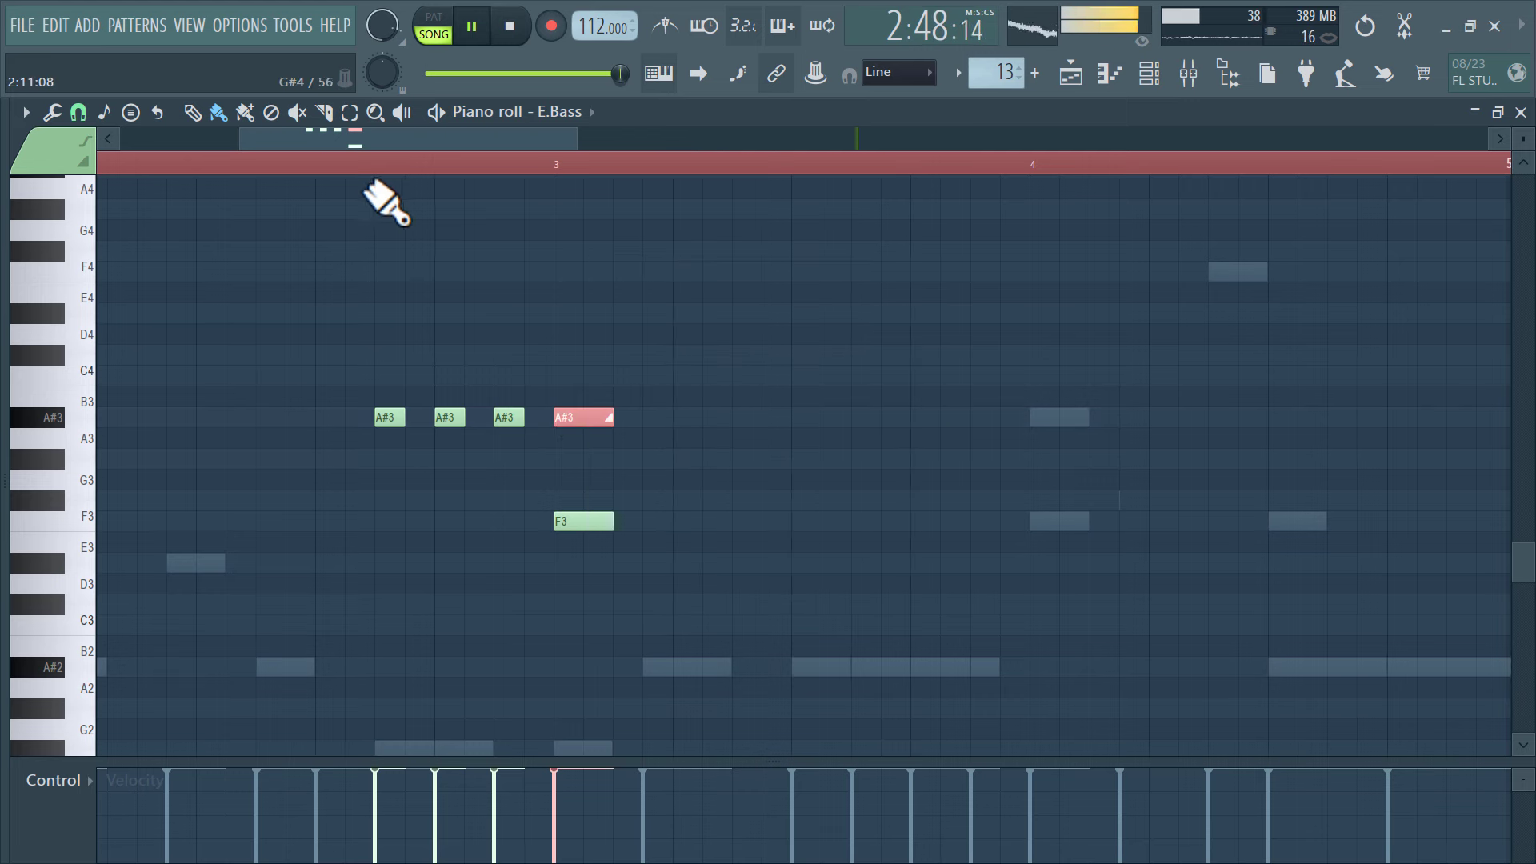
{"action": "left_click", "coordinate": [328, 164]}
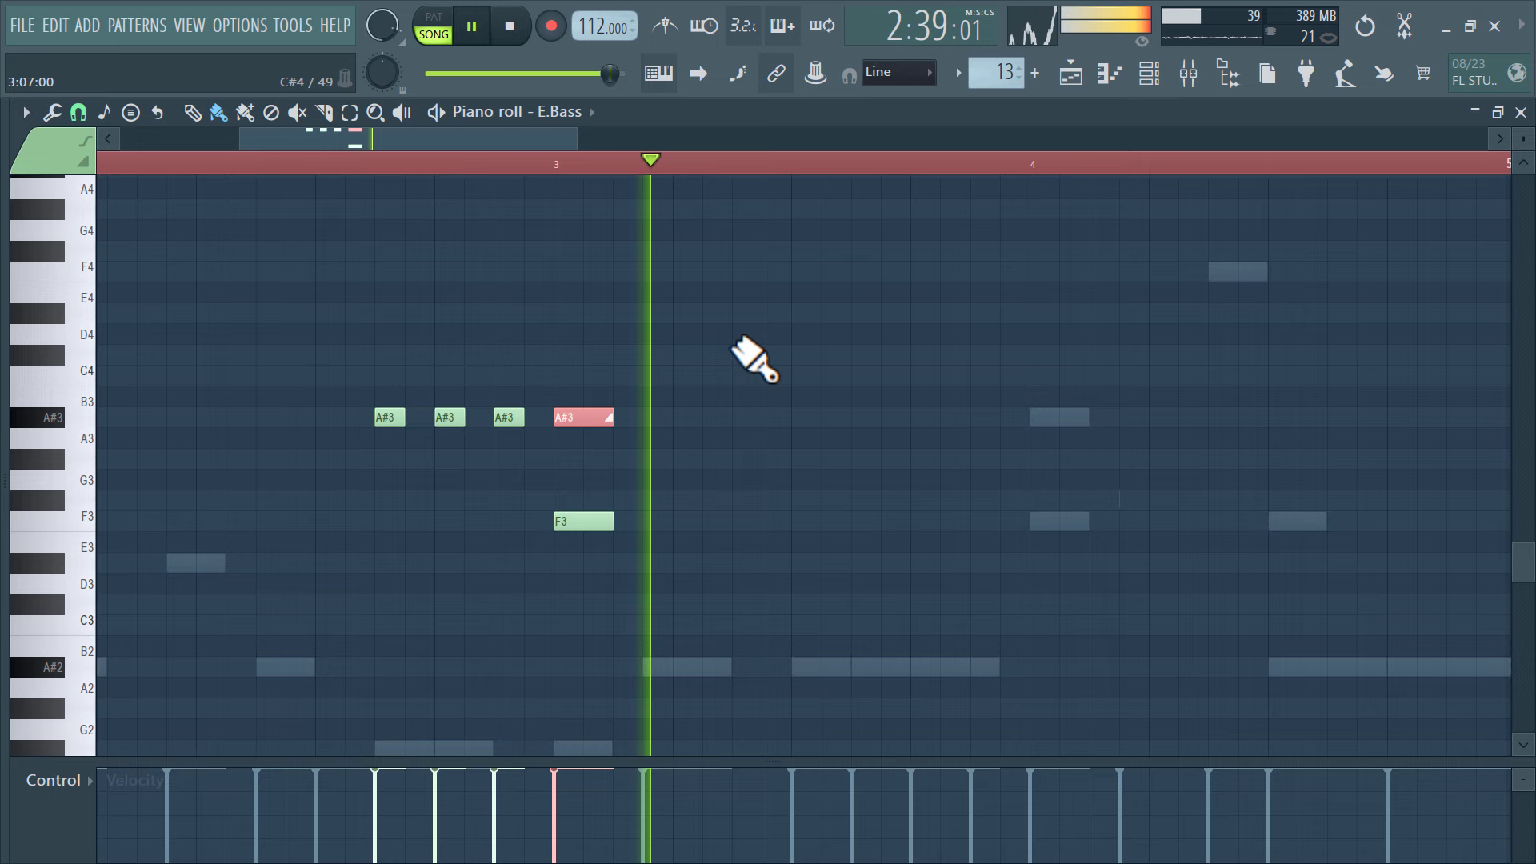
{"action": "left_click", "coordinate": [328, 167]}
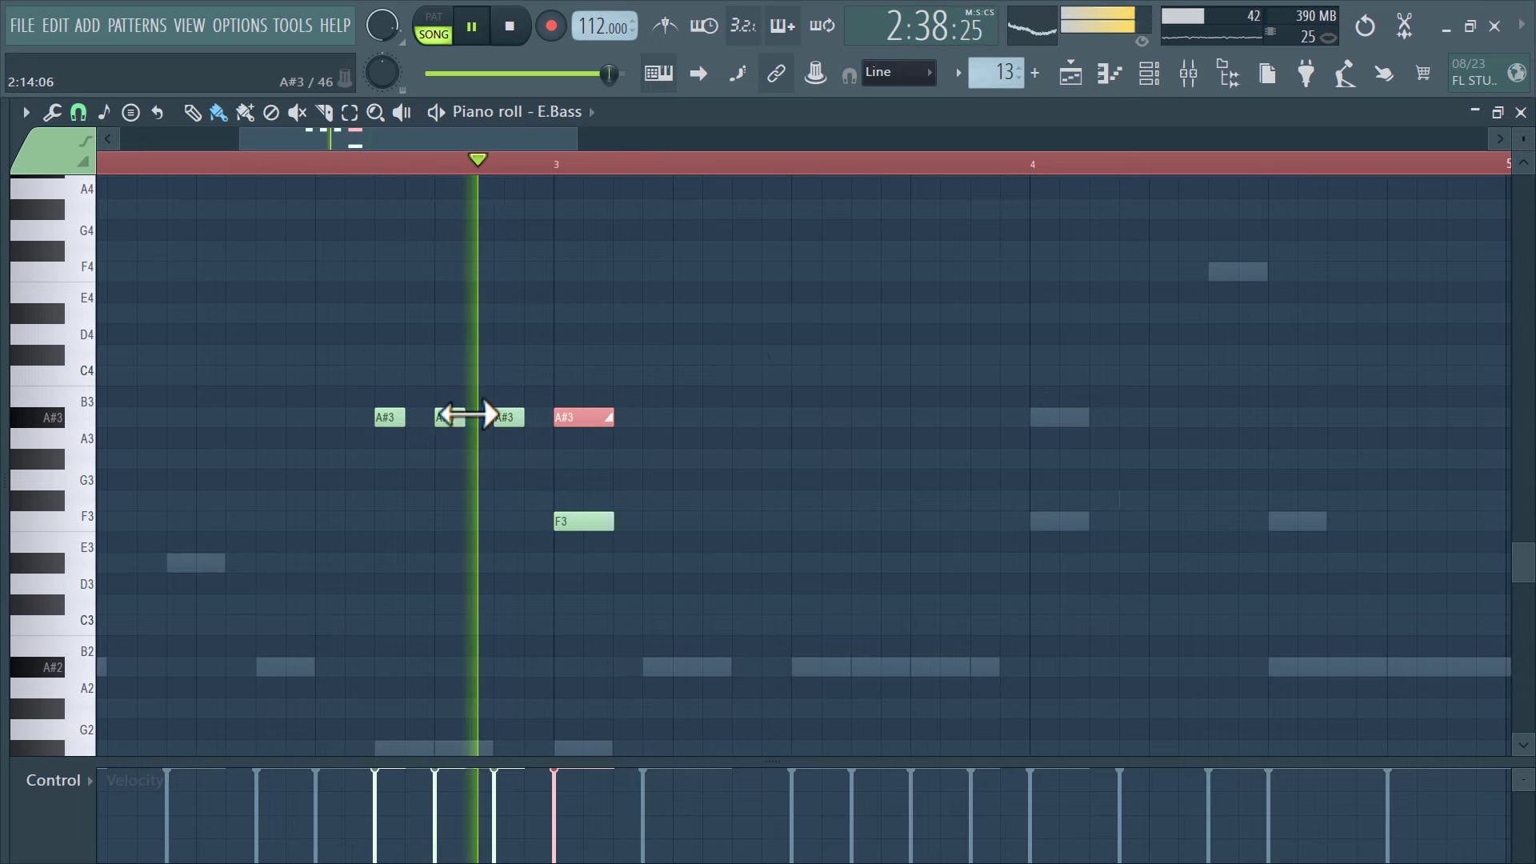
{"action": "left_click", "coordinate": [453, 415]}
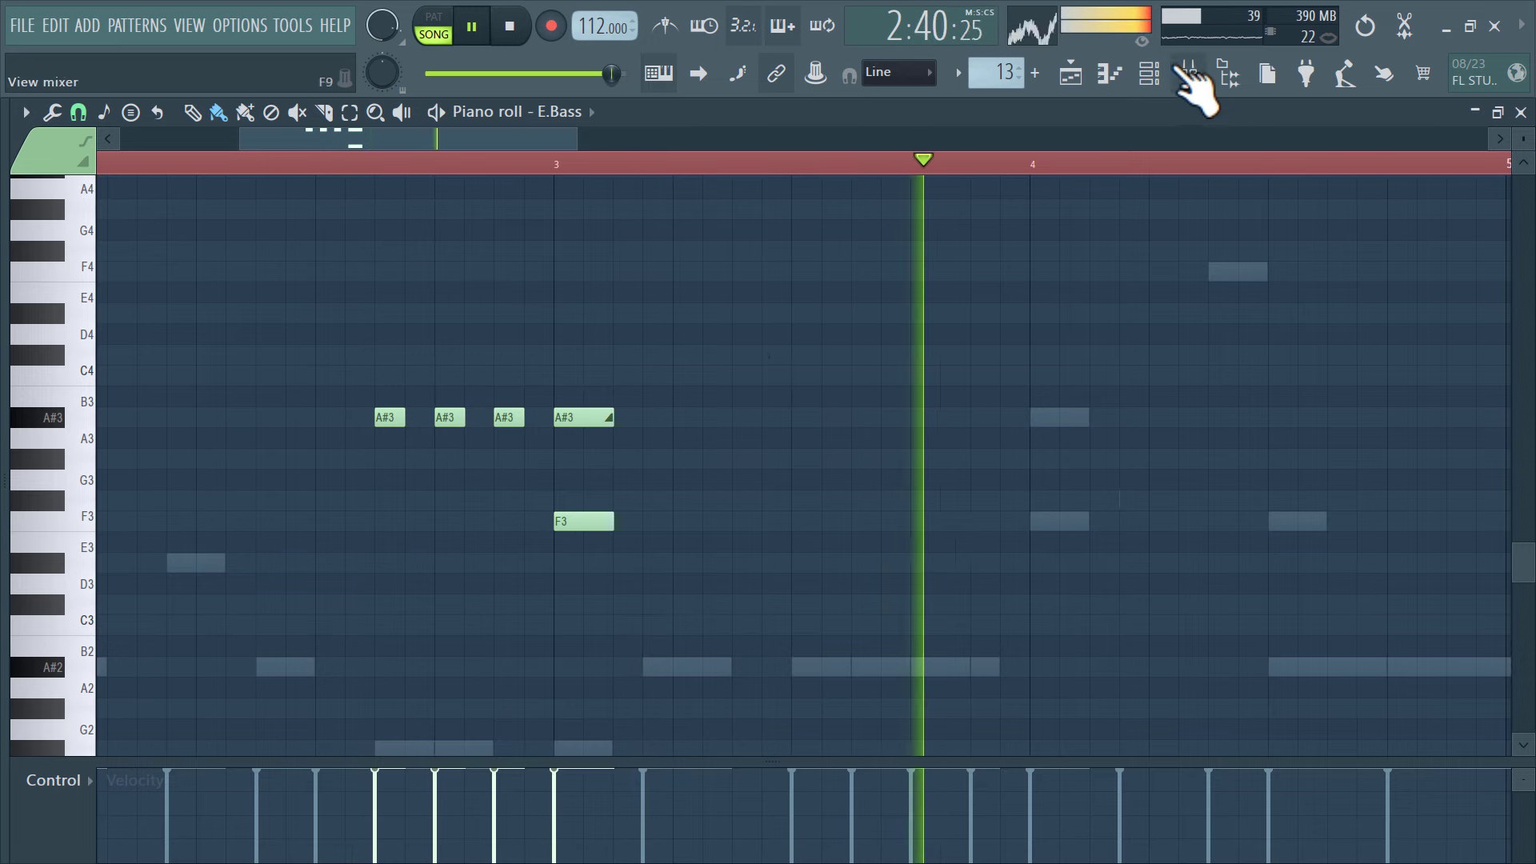
Add a Fruity DX10 channel with the Log Drum preset, raising its Modulation 1 sustain and setting its amplitude decay to about 50%
{"action": "left_click", "coordinate": [1149, 73]}
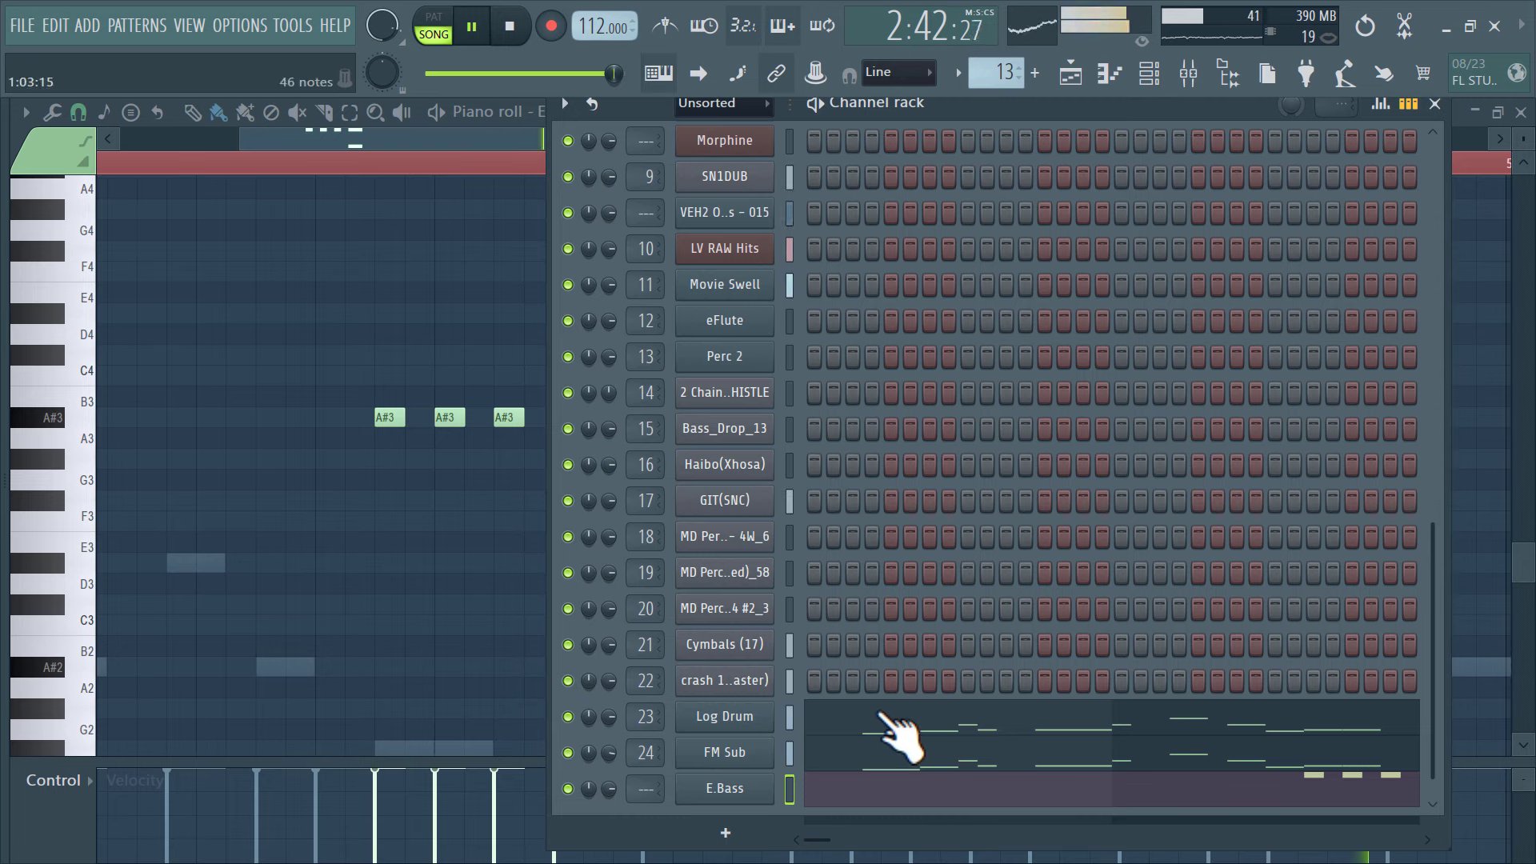
{"action": "scroll", "coordinate": [900, 732], "scroll_direction": "down", "scroll_amount": 1}
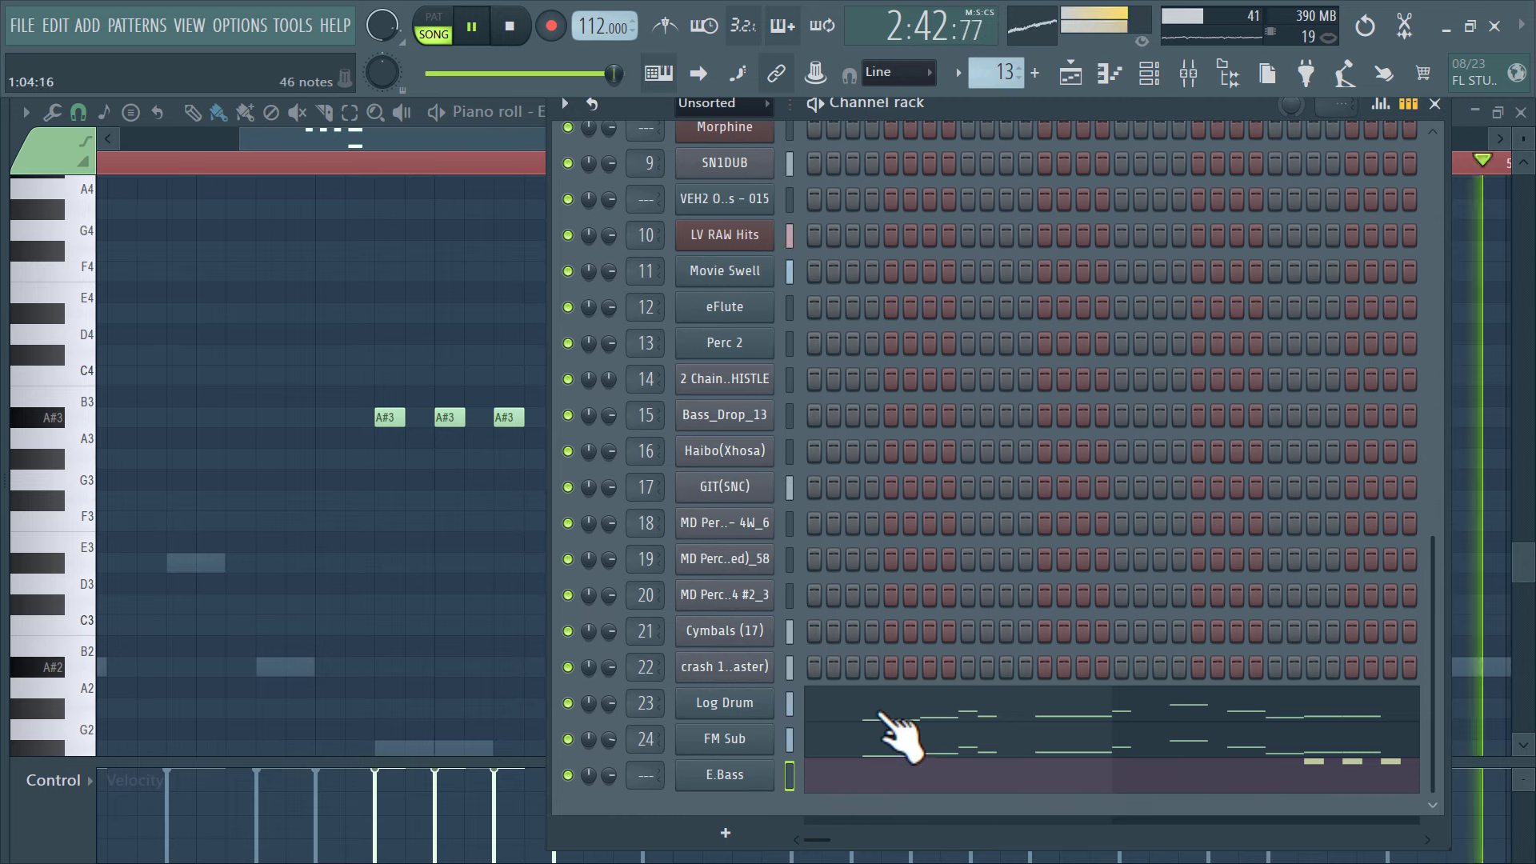
{"action": "left_click", "coordinate": [768, 834]}
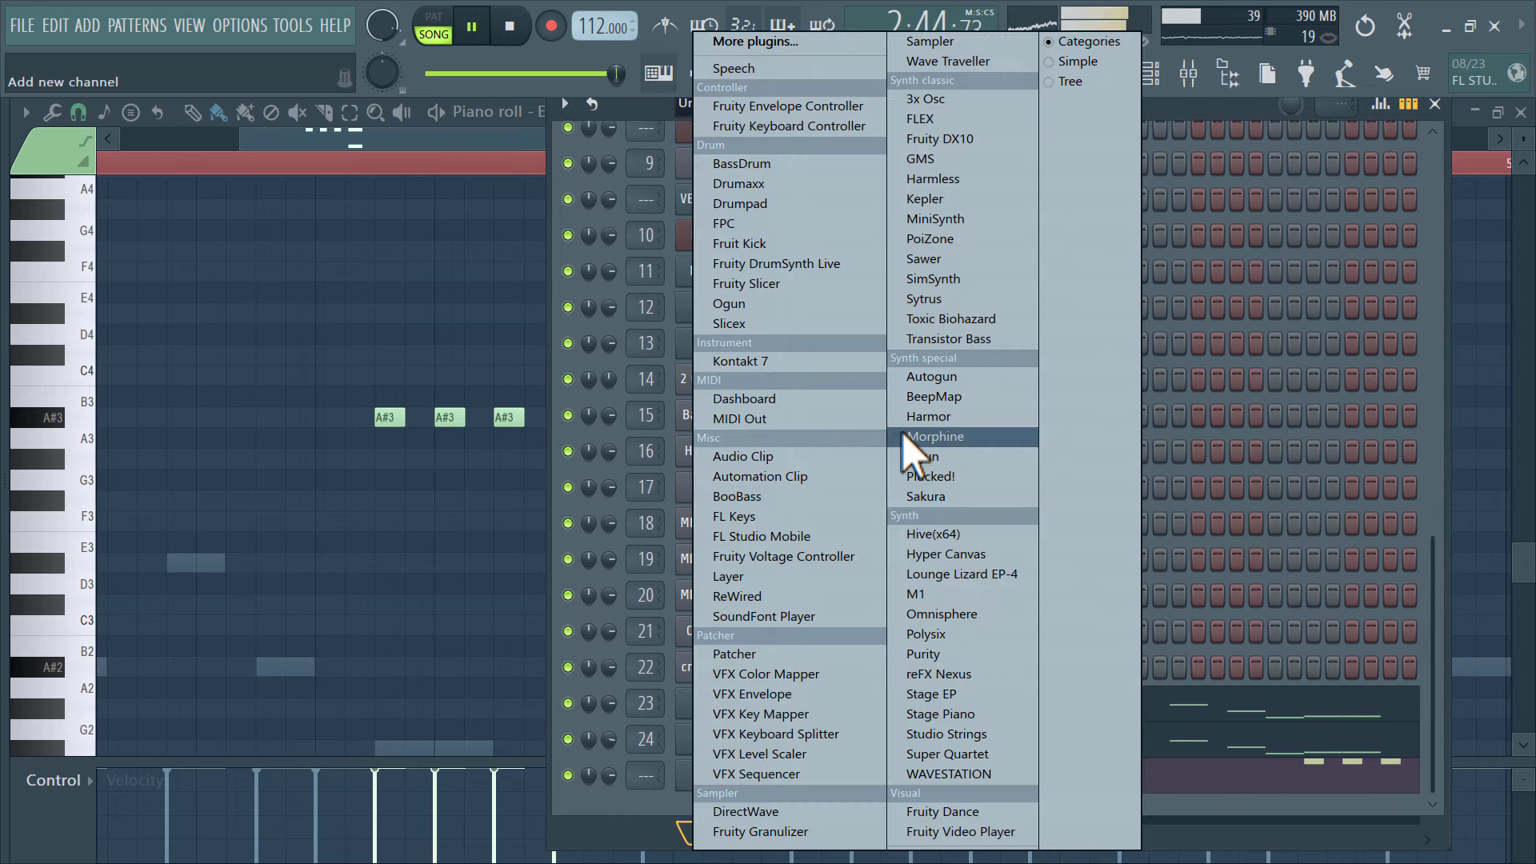
{"action": "left_click", "coordinate": [986, 141]}
{"action": "left_click", "coordinate": [710, 343]}
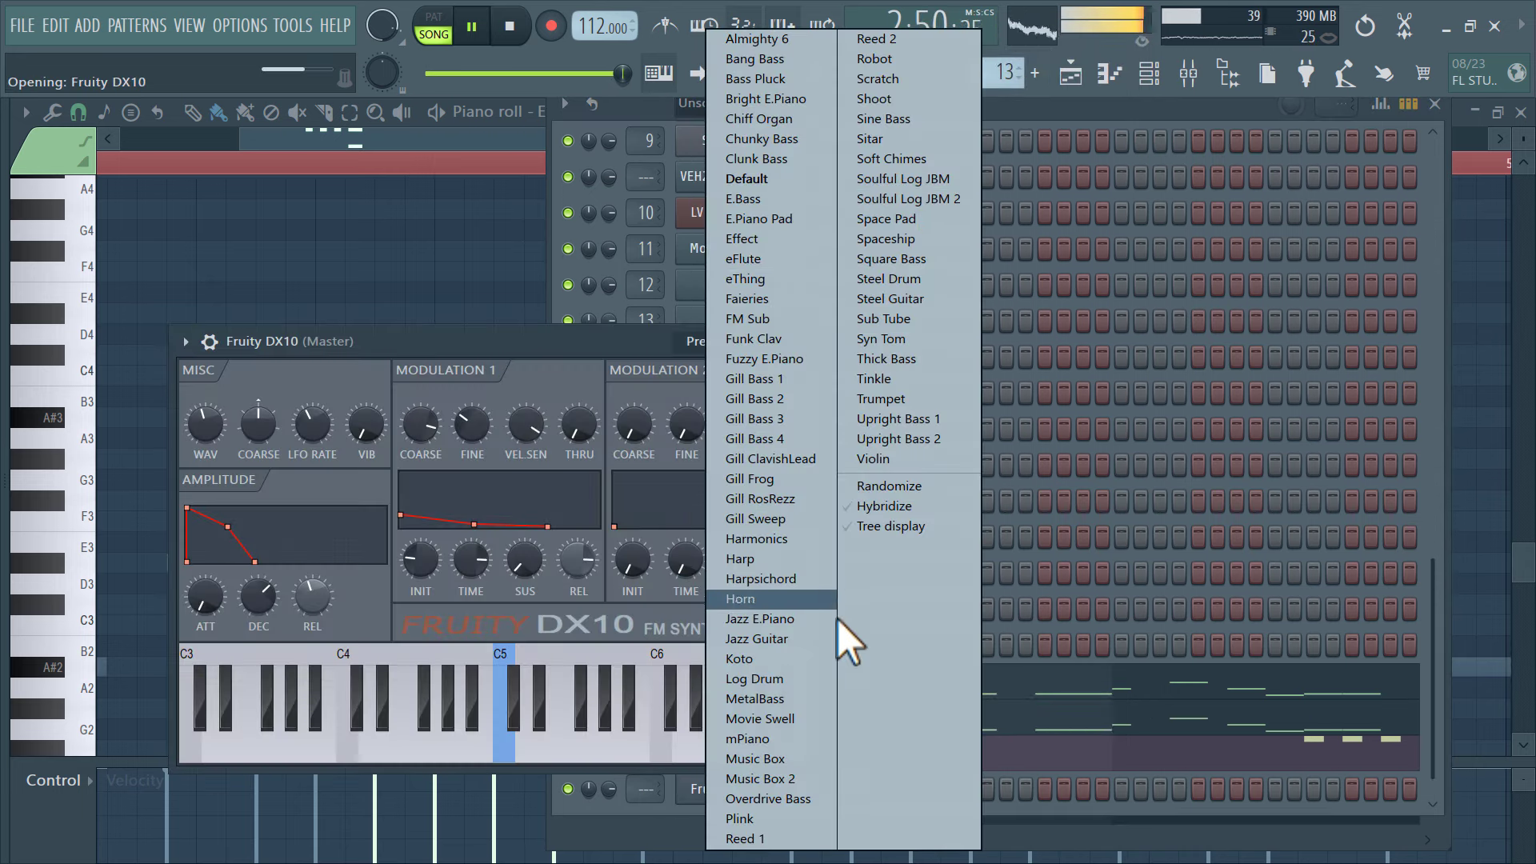
{"action": "left_click", "coordinate": [778, 677]}
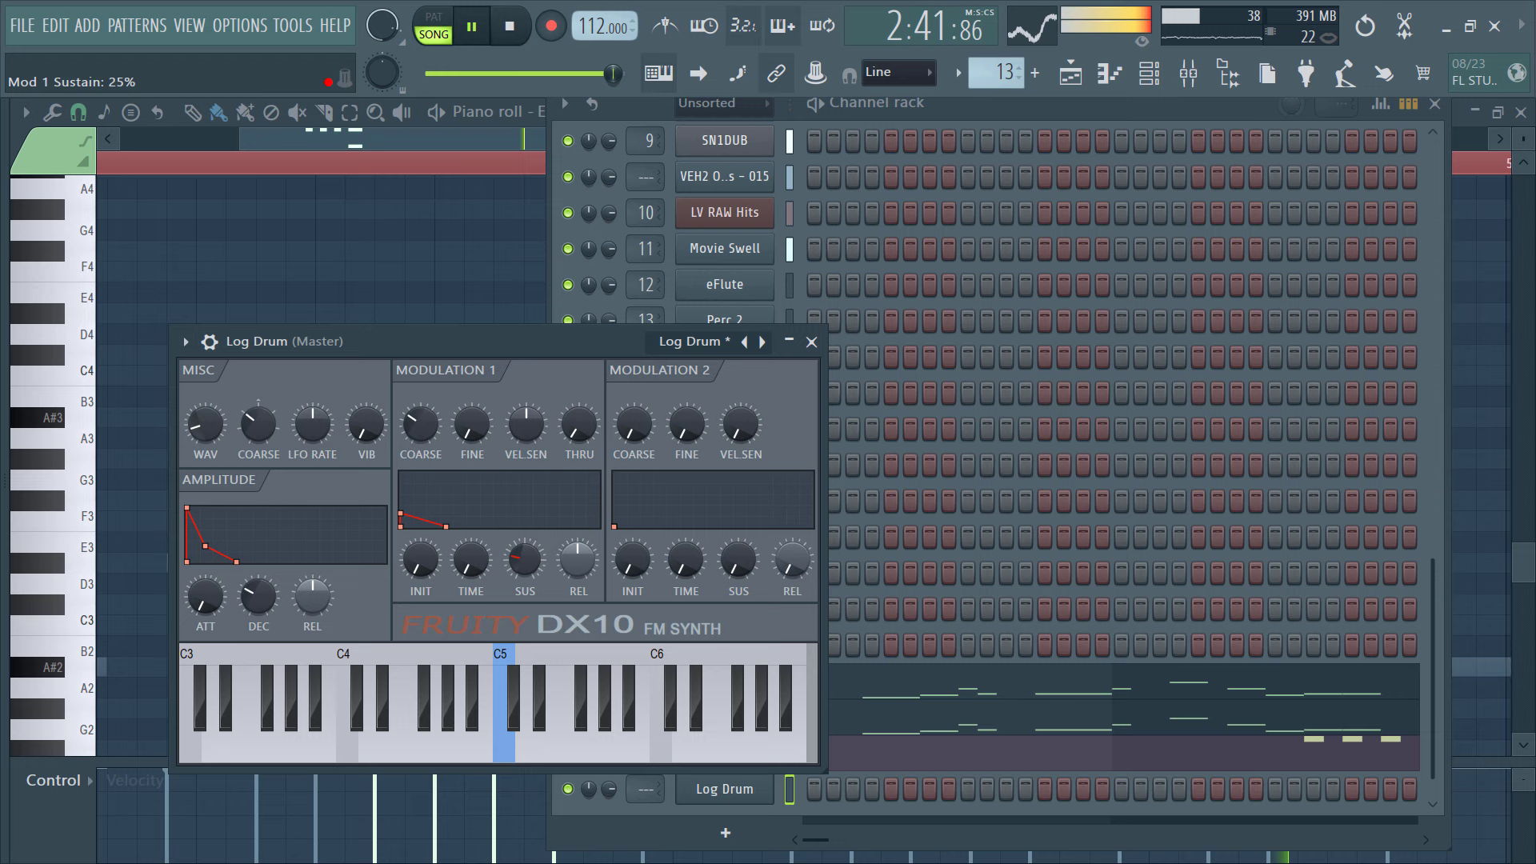
{"action": "left_click_drag", "start_coordinate": [525, 560], "coordinate": [525, 558]}
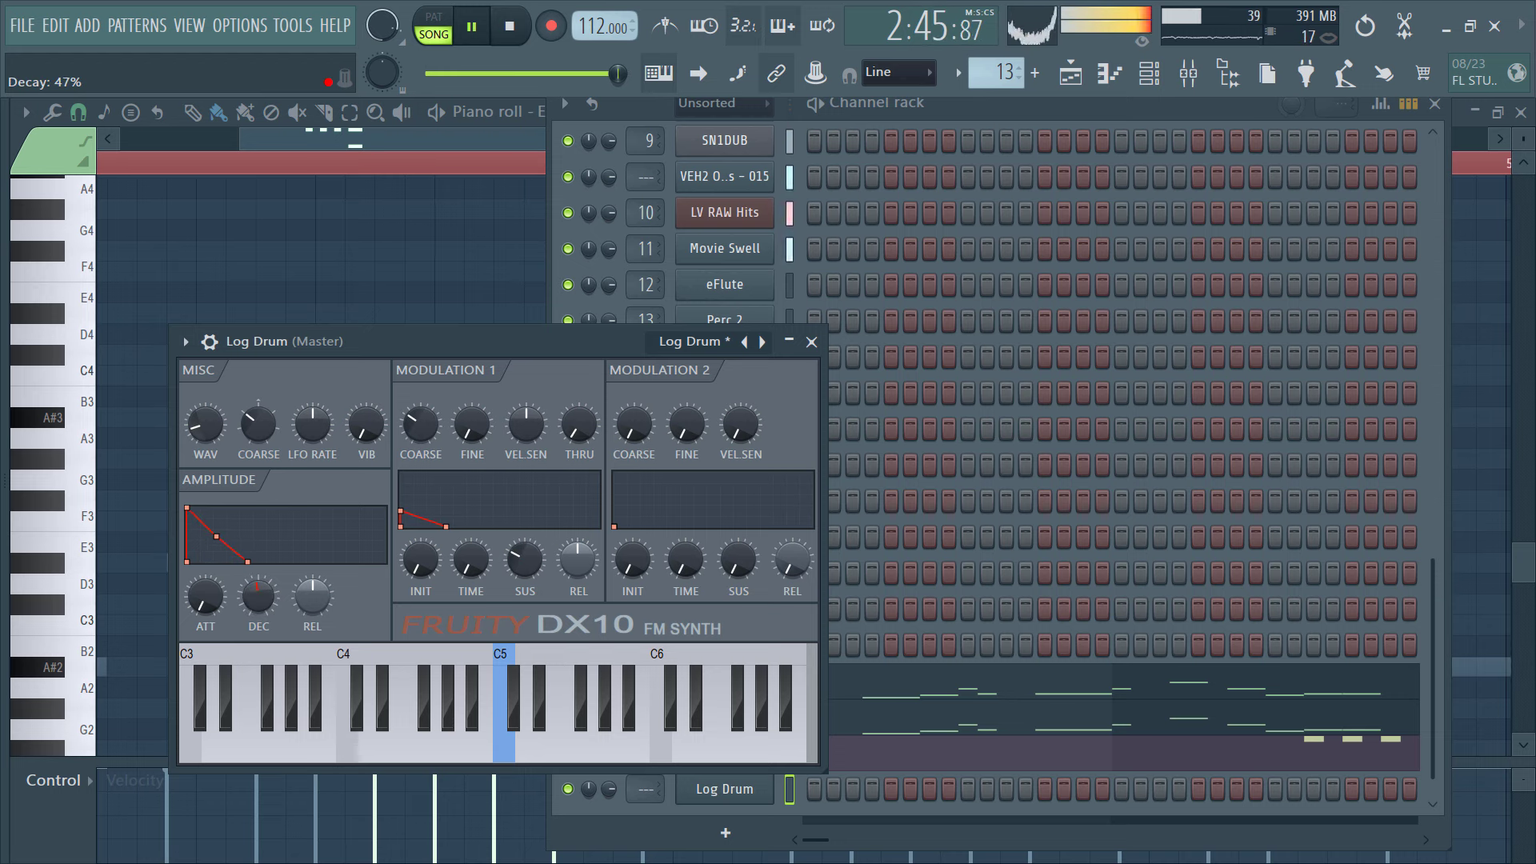
Open the added Log Drum channel's piano roll, place a three-step A#2 note at 3:04, and play the pattern
{"action": "right_click", "coordinate": [772, 785]}
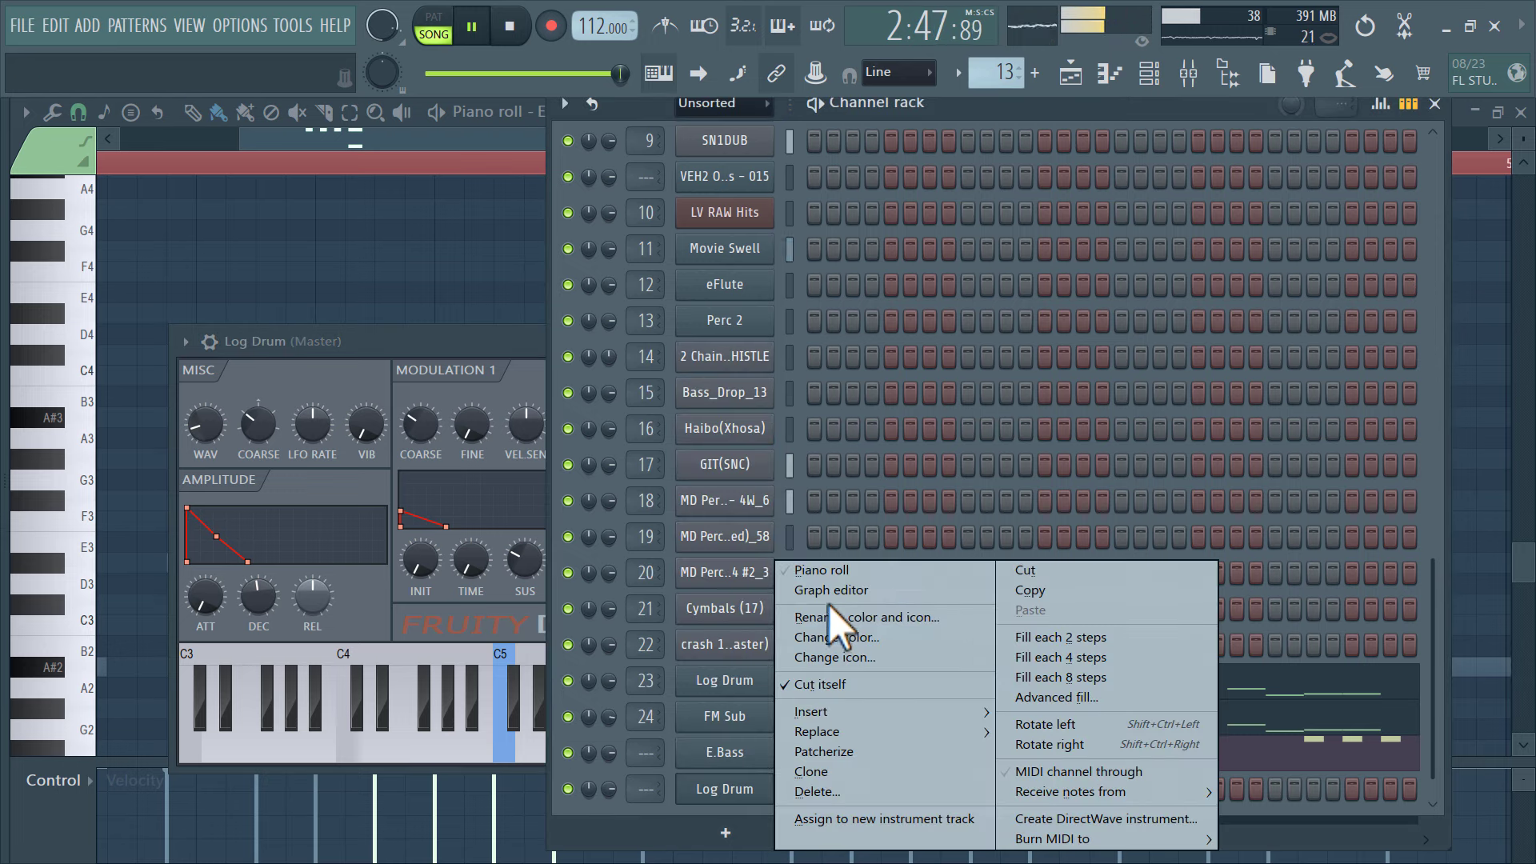
{"action": "left_click", "coordinate": [829, 571]}
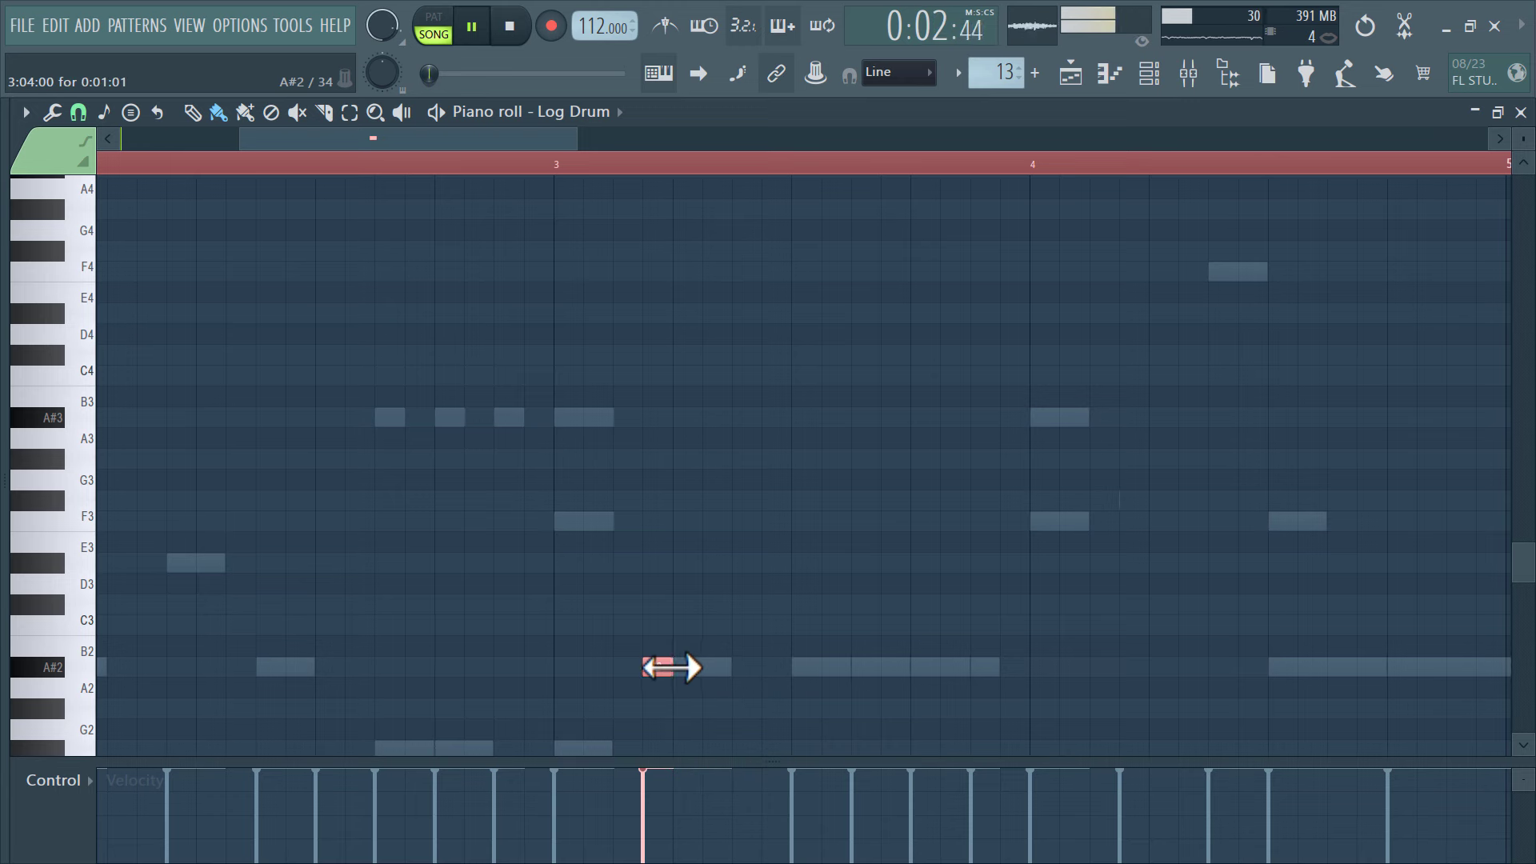
{"action": "left_click_drag", "start_coordinate": [671, 668], "coordinate": [718, 683]}
{"action": "key", "text": "space"}
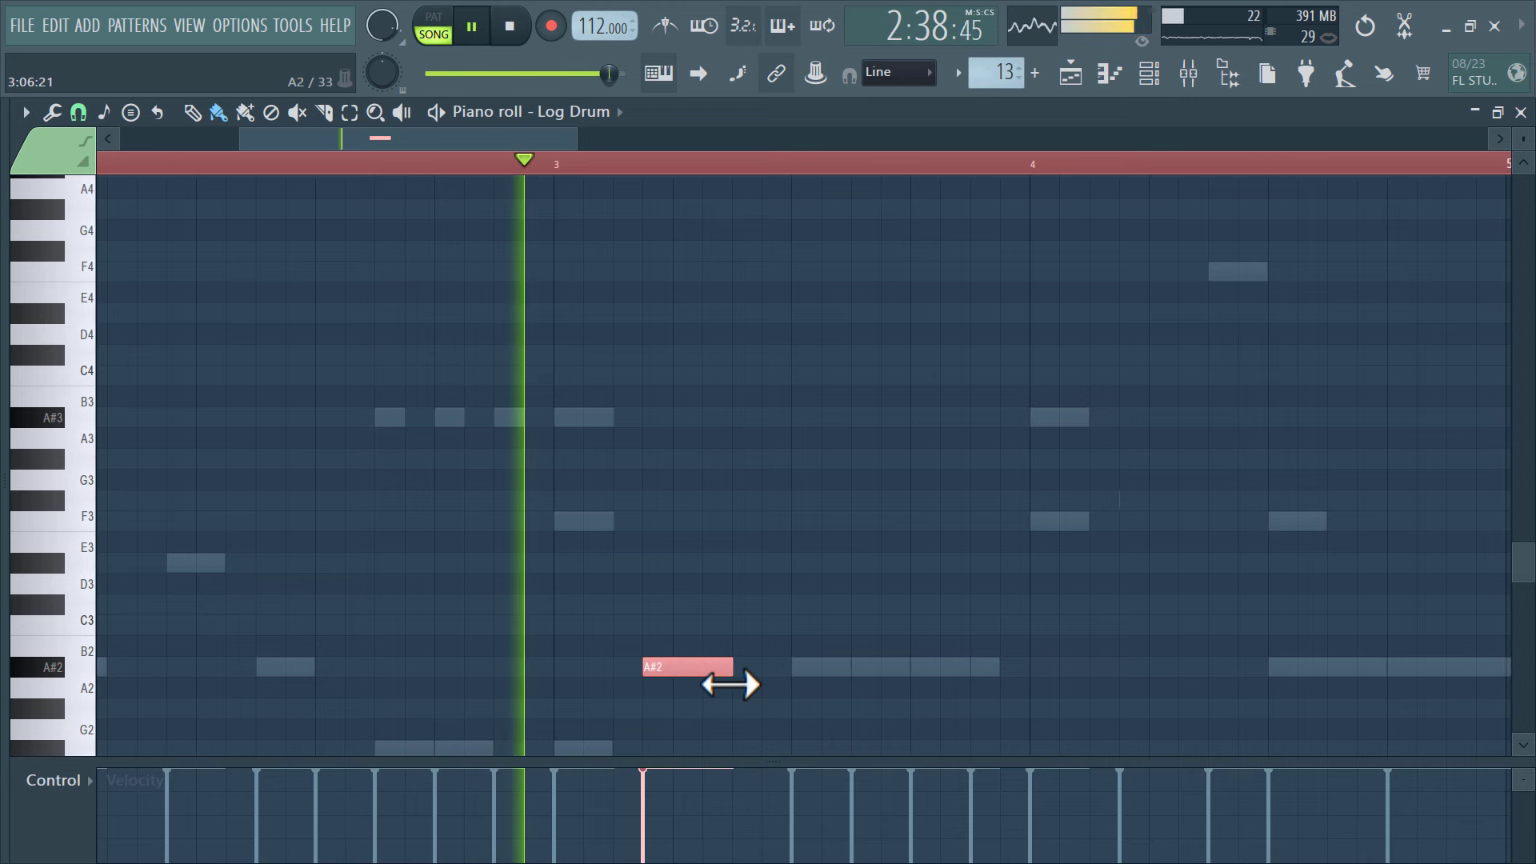
{"action": "scroll", "coordinate": [809, 656], "scroll_direction": "down", "scroll_amount": 5}
{"action": "scroll", "coordinate": [812, 660], "scroll_direction": "down", "scroll_amount": 1, "text": "ctrl"}
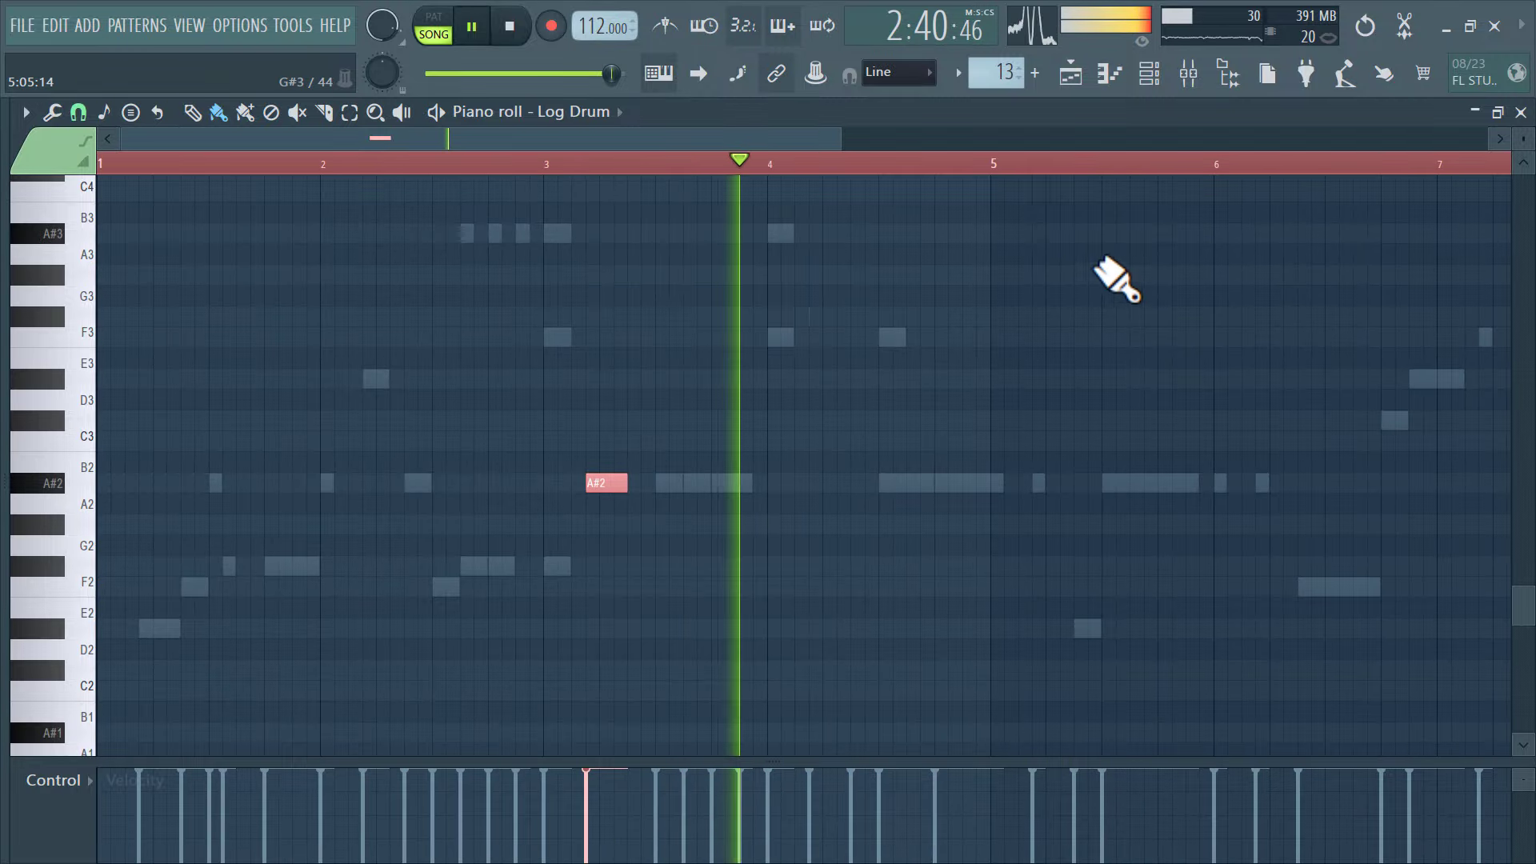
Fine-tune the added Log Drum synth's Modulation 1 sustain and time during playback, and lengthen its amplitude decay
{"action": "left_click", "coordinate": [1150, 73]}
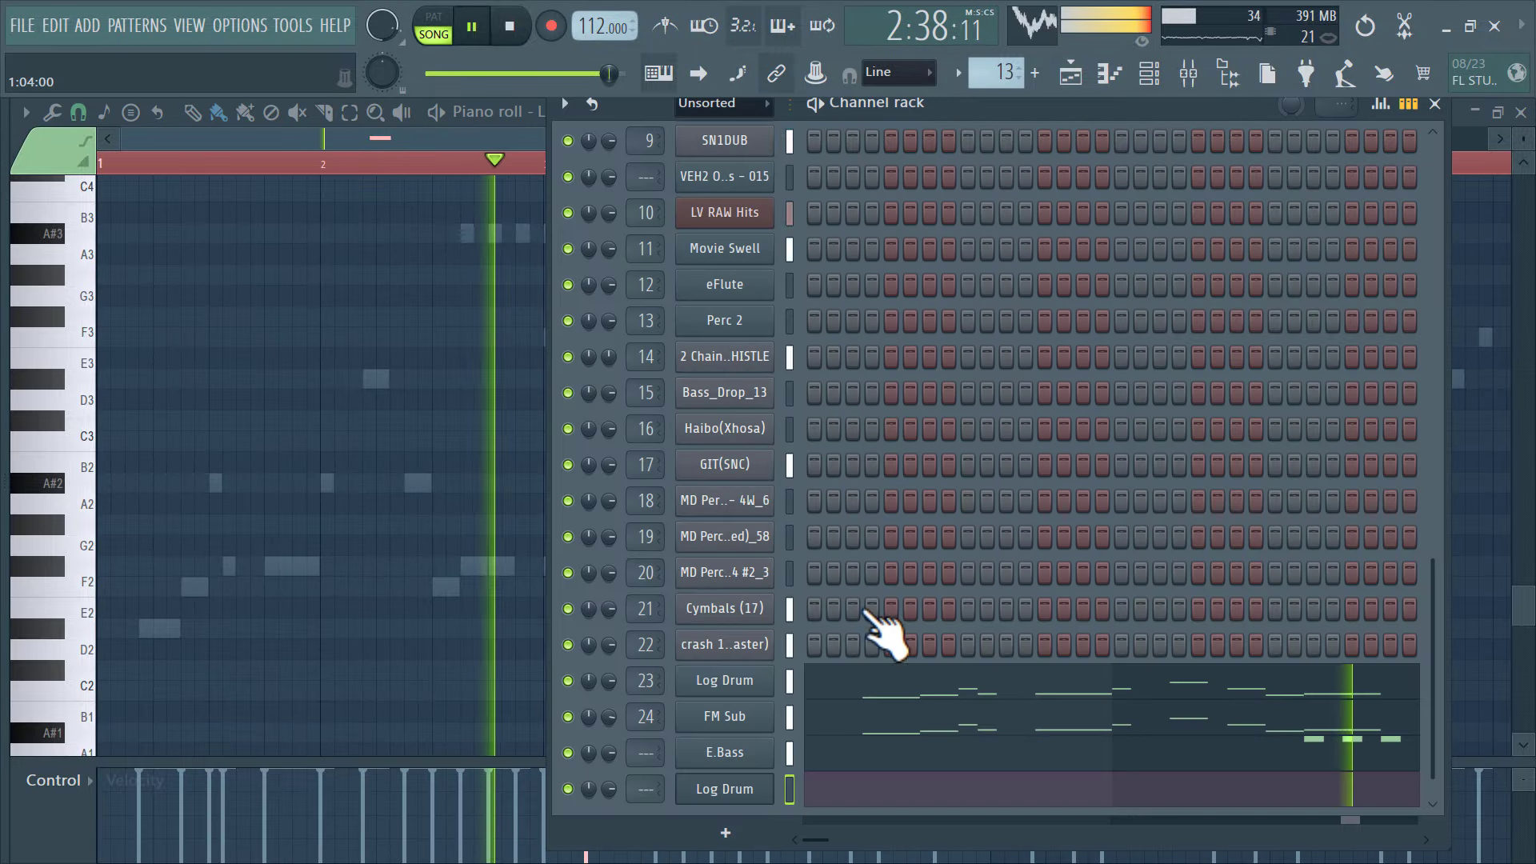
{"action": "left_click", "coordinate": [727, 789]}
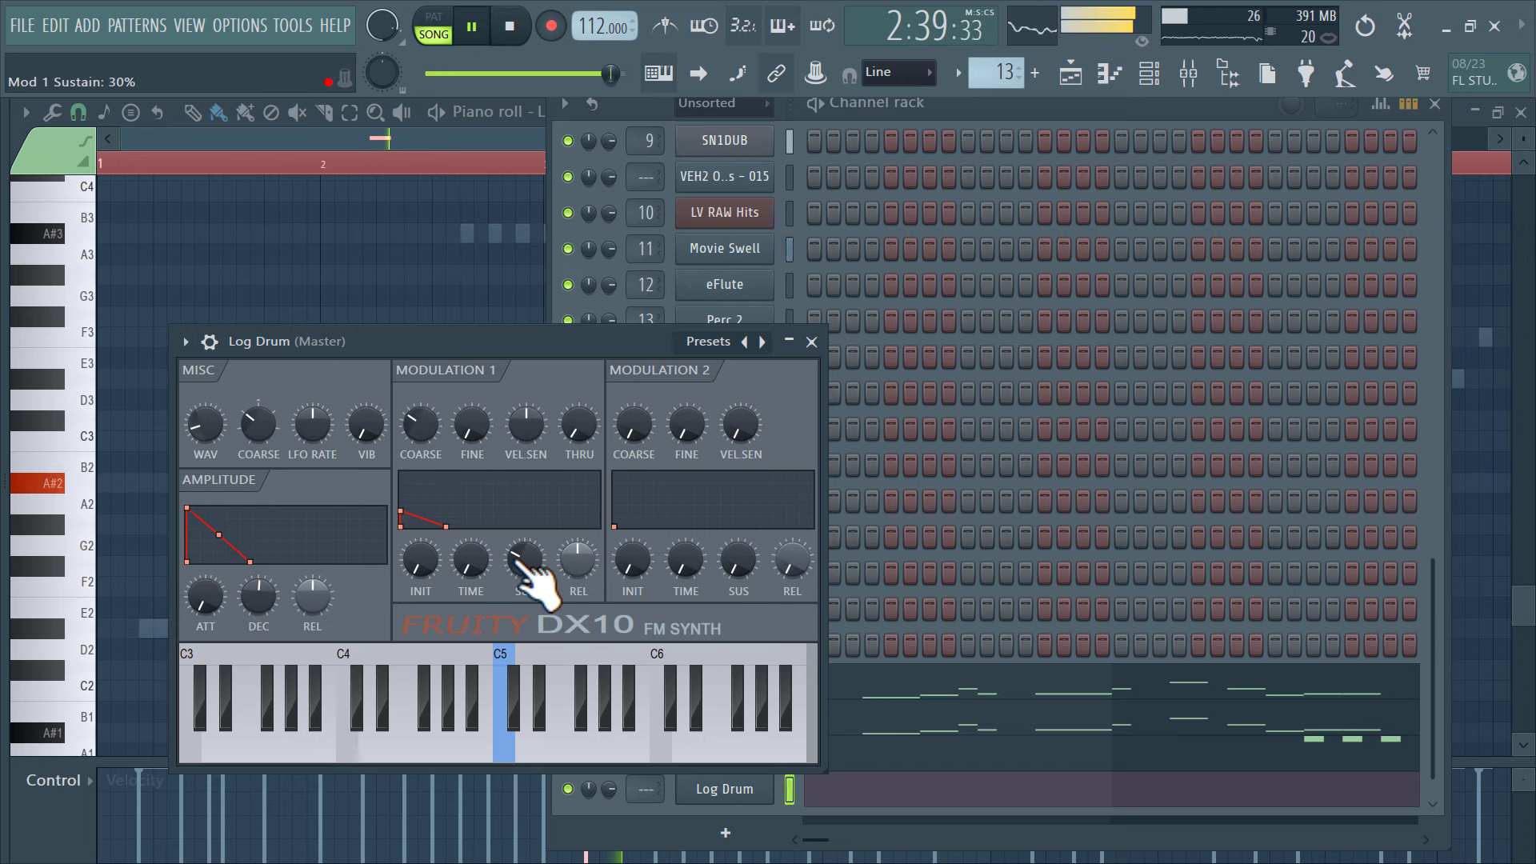
{"action": "left_click_drag", "start_coordinate": [517, 557], "coordinate": [516, 540]}
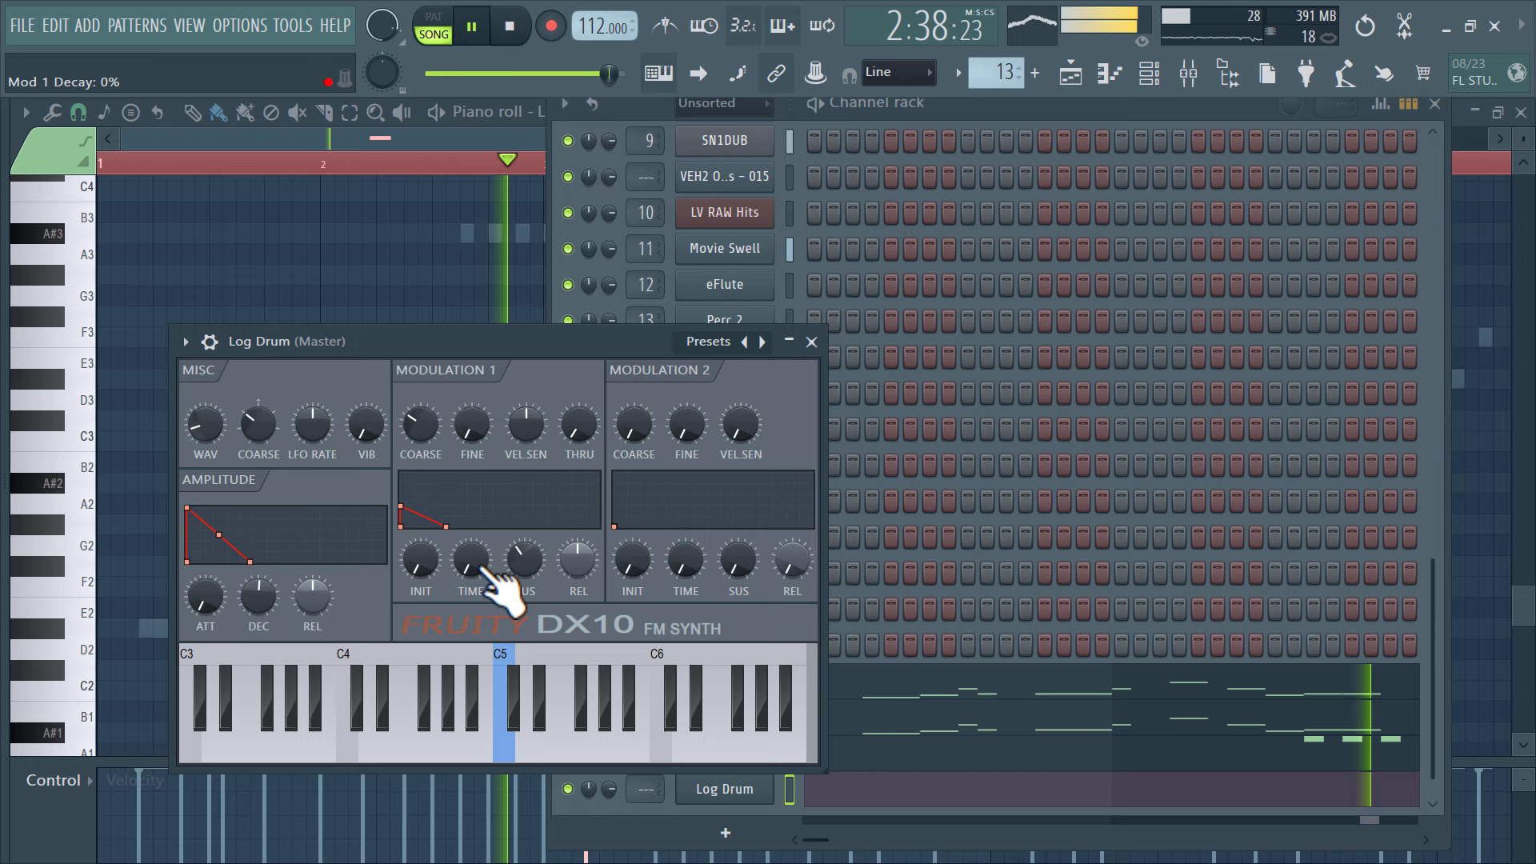
{"action": "left_click_drag", "start_coordinate": [471, 562], "coordinate": [470, 559]}
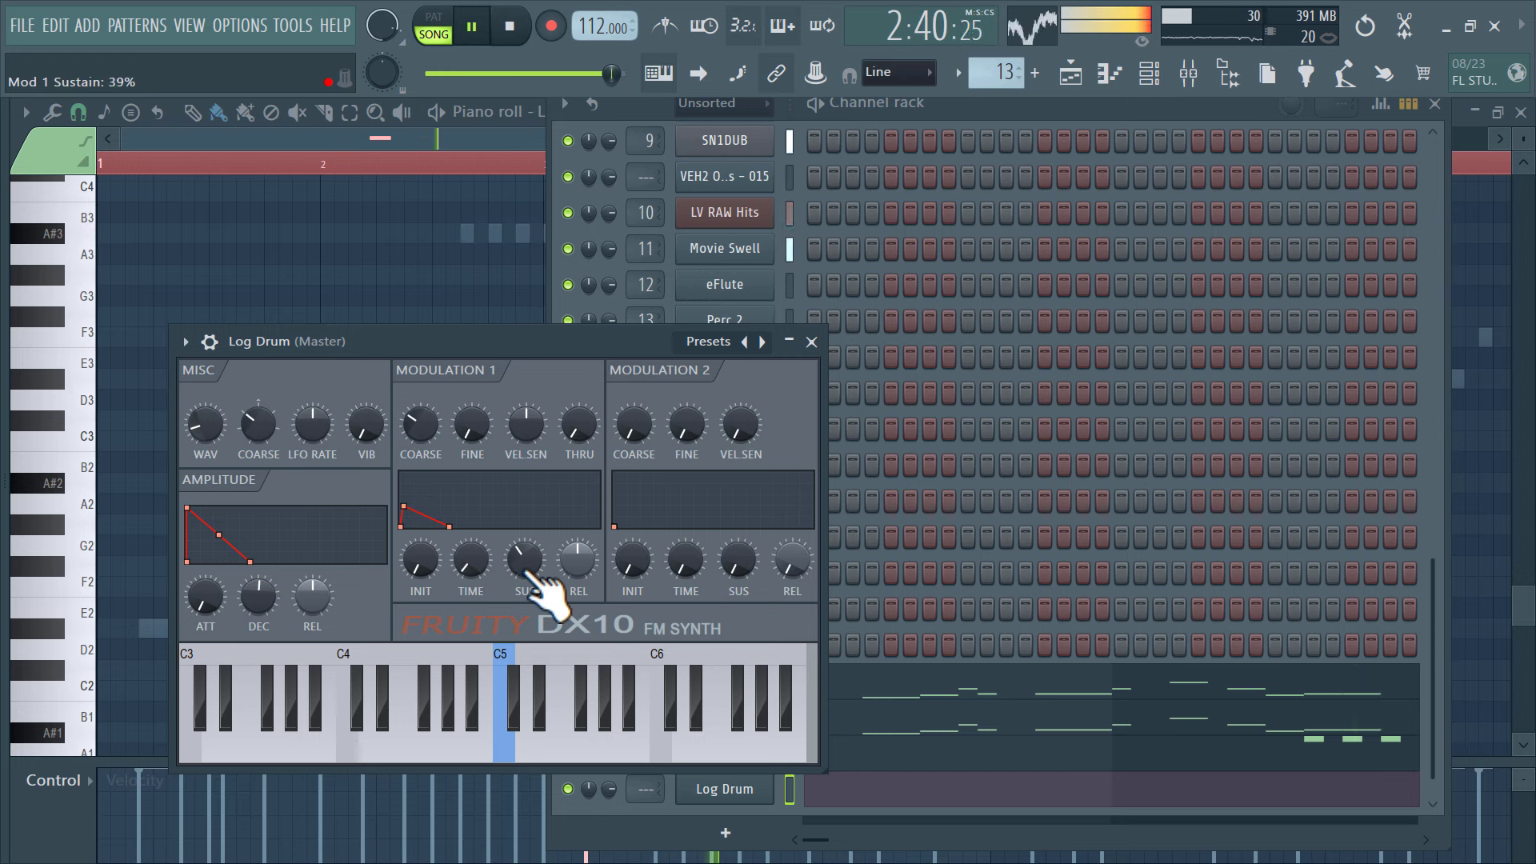
{"action": "key", "text": "space"}
{"action": "left_click_drag", "start_coordinate": [525, 559], "coordinate": [525, 562]}
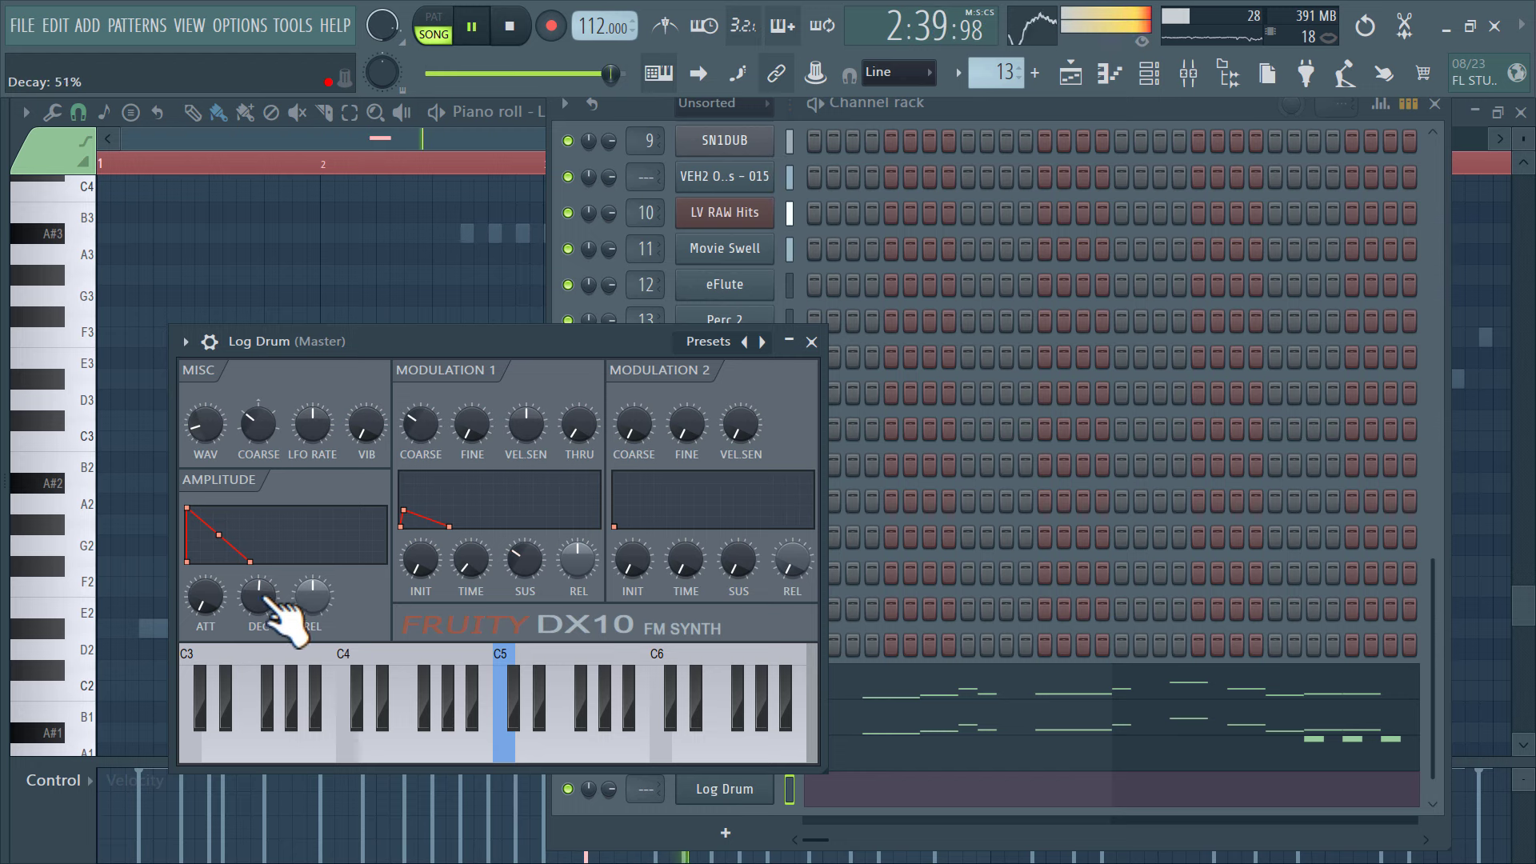
{"action": "left_click_drag", "start_coordinate": [258, 596], "coordinate": [259, 588]}
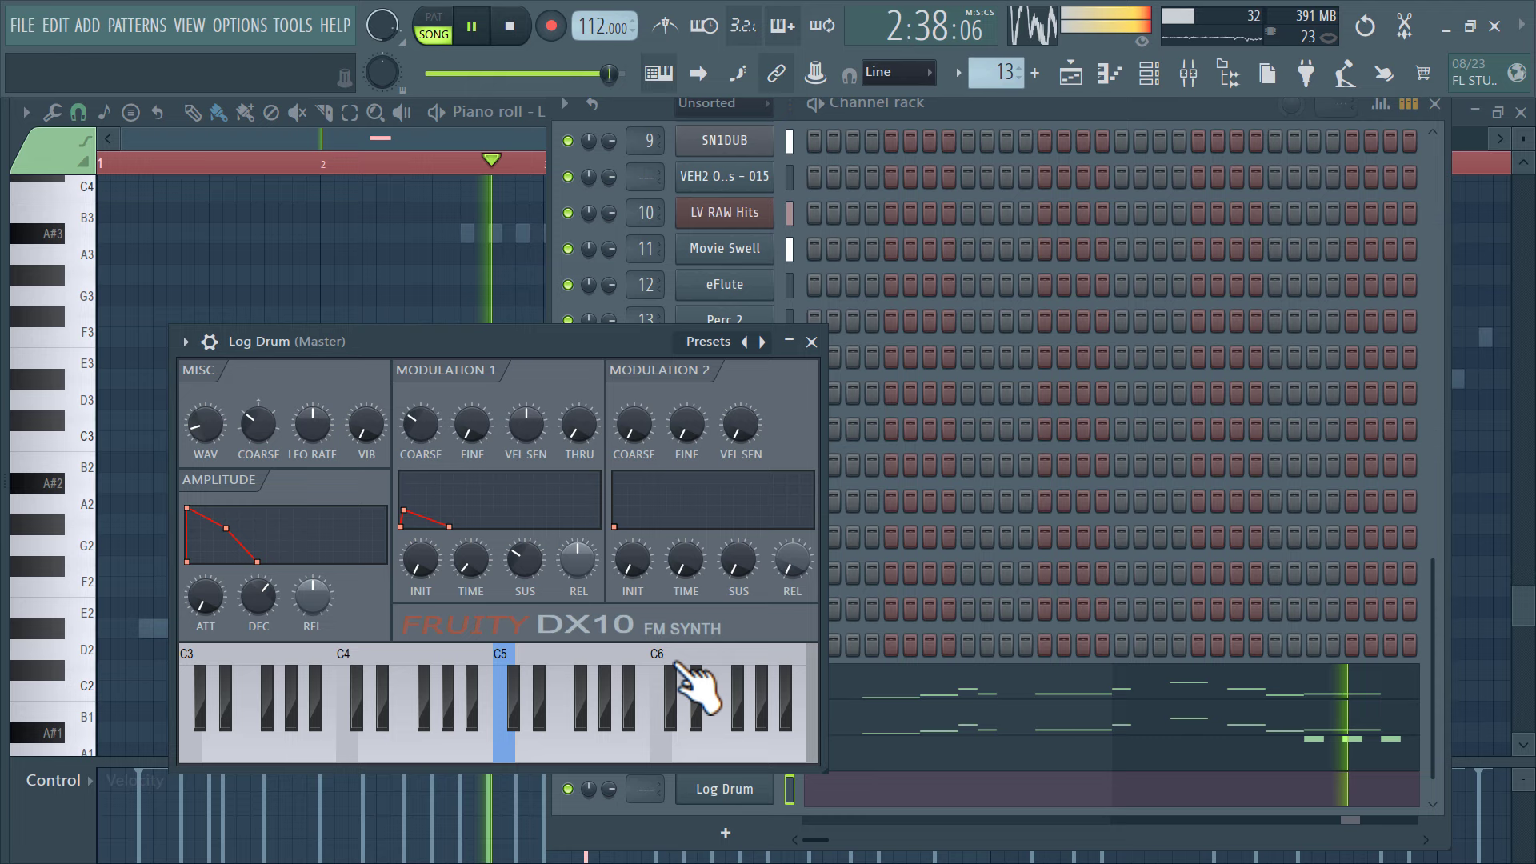
Add a three-step A#2 note at 3:09 in the added Log Drum channel's piano roll and try another at 4:09
{"action": "left_click", "coordinate": [1076, 792]}
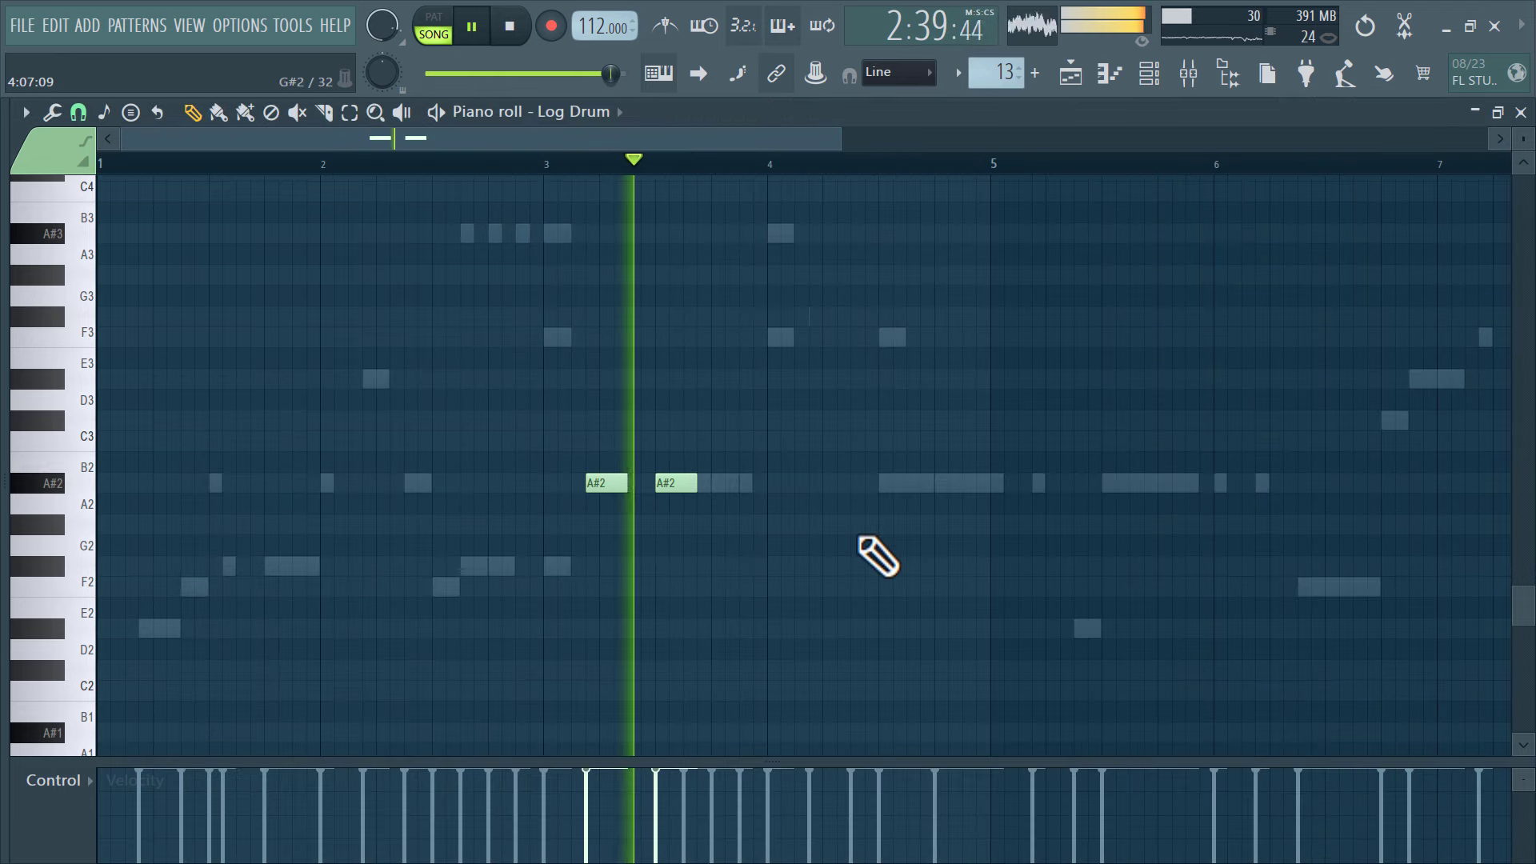
{"action": "left_click", "coordinate": [880, 483]}
{"action": "scroll", "coordinate": [1011, 576], "scroll_direction": "down", "scroll_amount": 3}
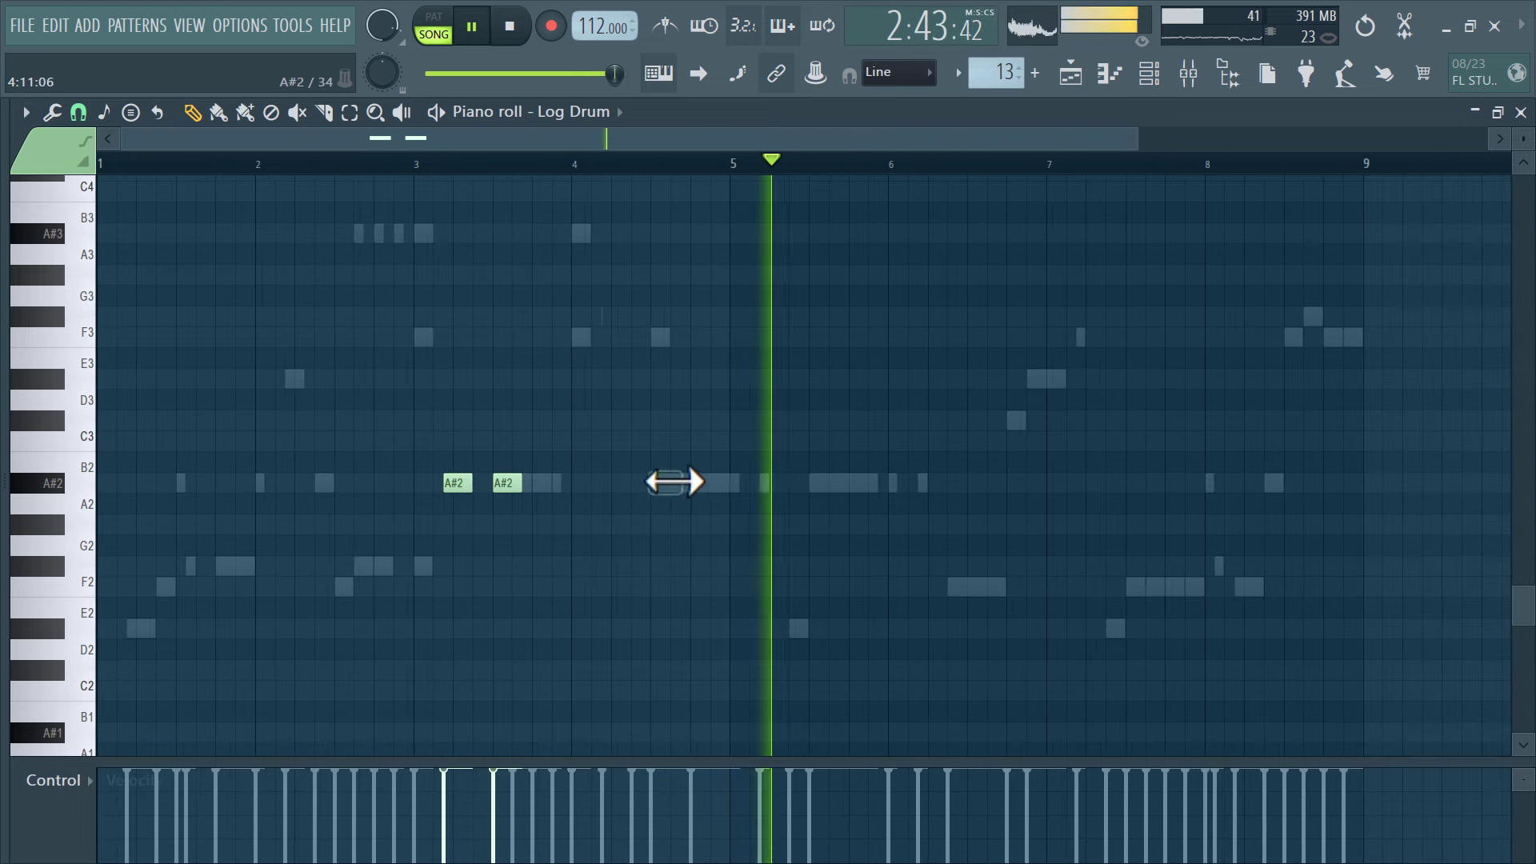
Open the playlist, play the arrangement from about bar 54 and again from about bar 46, and review the tracks
{"action": "left_click", "coordinate": [1070, 74]}
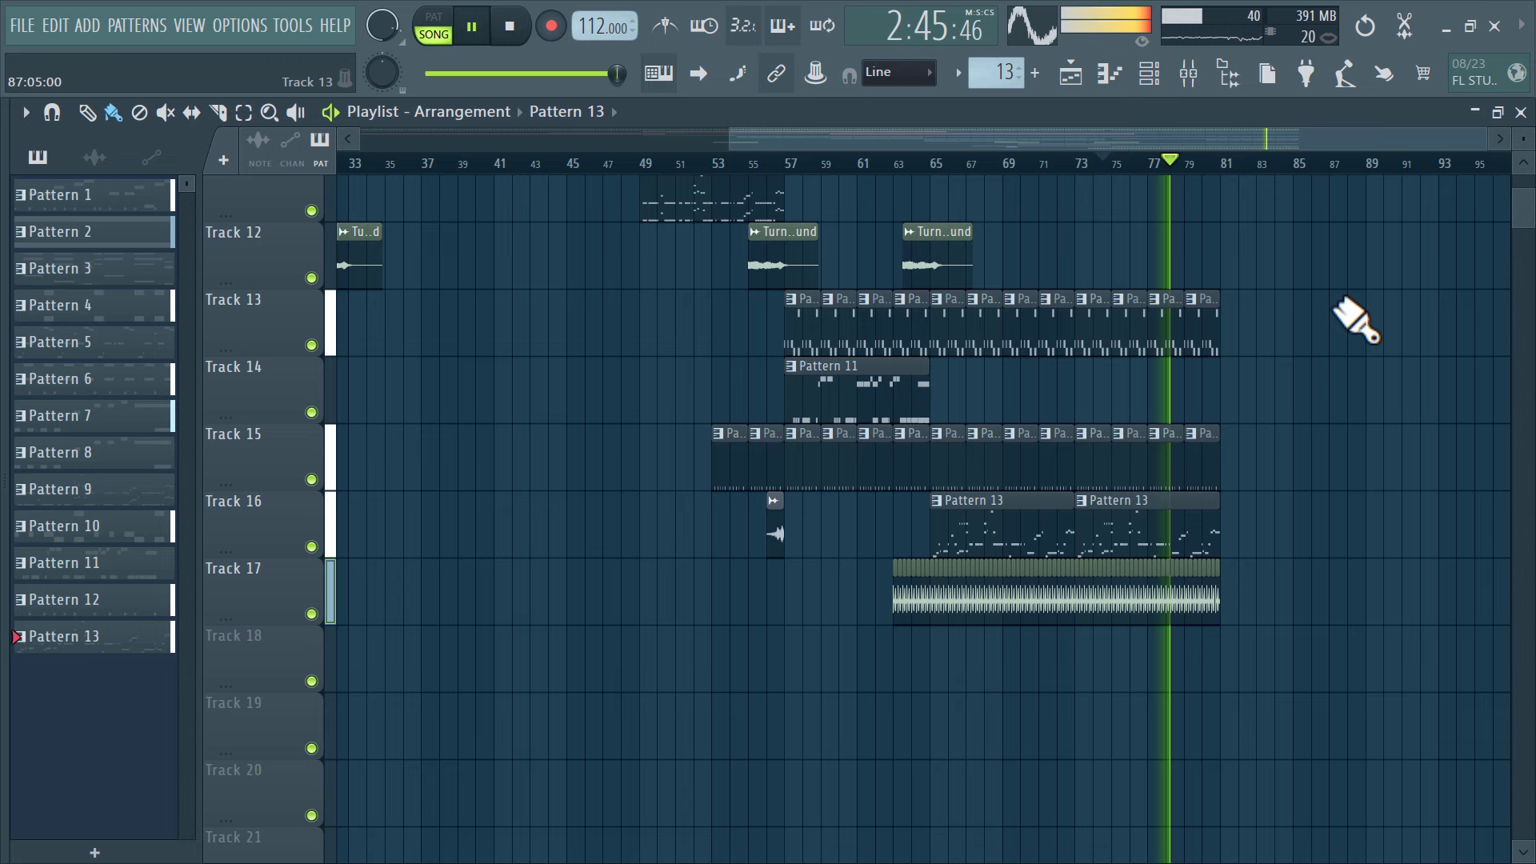
{"action": "left_click", "coordinate": [751, 164]}
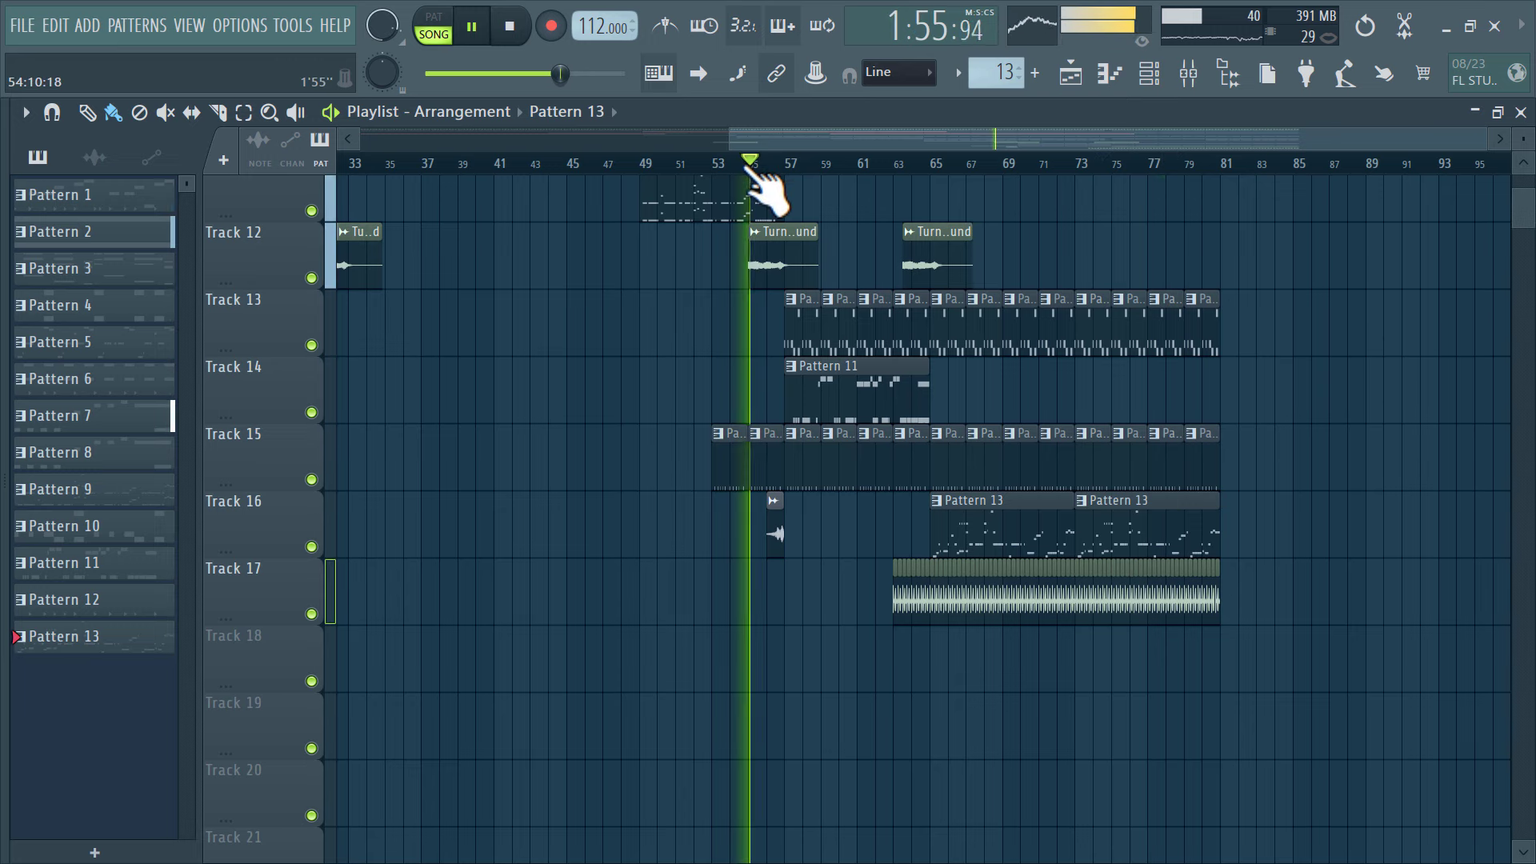
{"action": "left_click", "coordinate": [598, 164]}
{"action": "scroll", "coordinate": [806, 645], "scroll_direction": "down", "scroll_amount": 3}
{"action": "scroll", "coordinate": [805, 646], "scroll_direction": "up", "scroll_amount": 6}
{"action": "scroll", "coordinate": [803, 645], "scroll_direction": "down", "scroll_amount": 4}
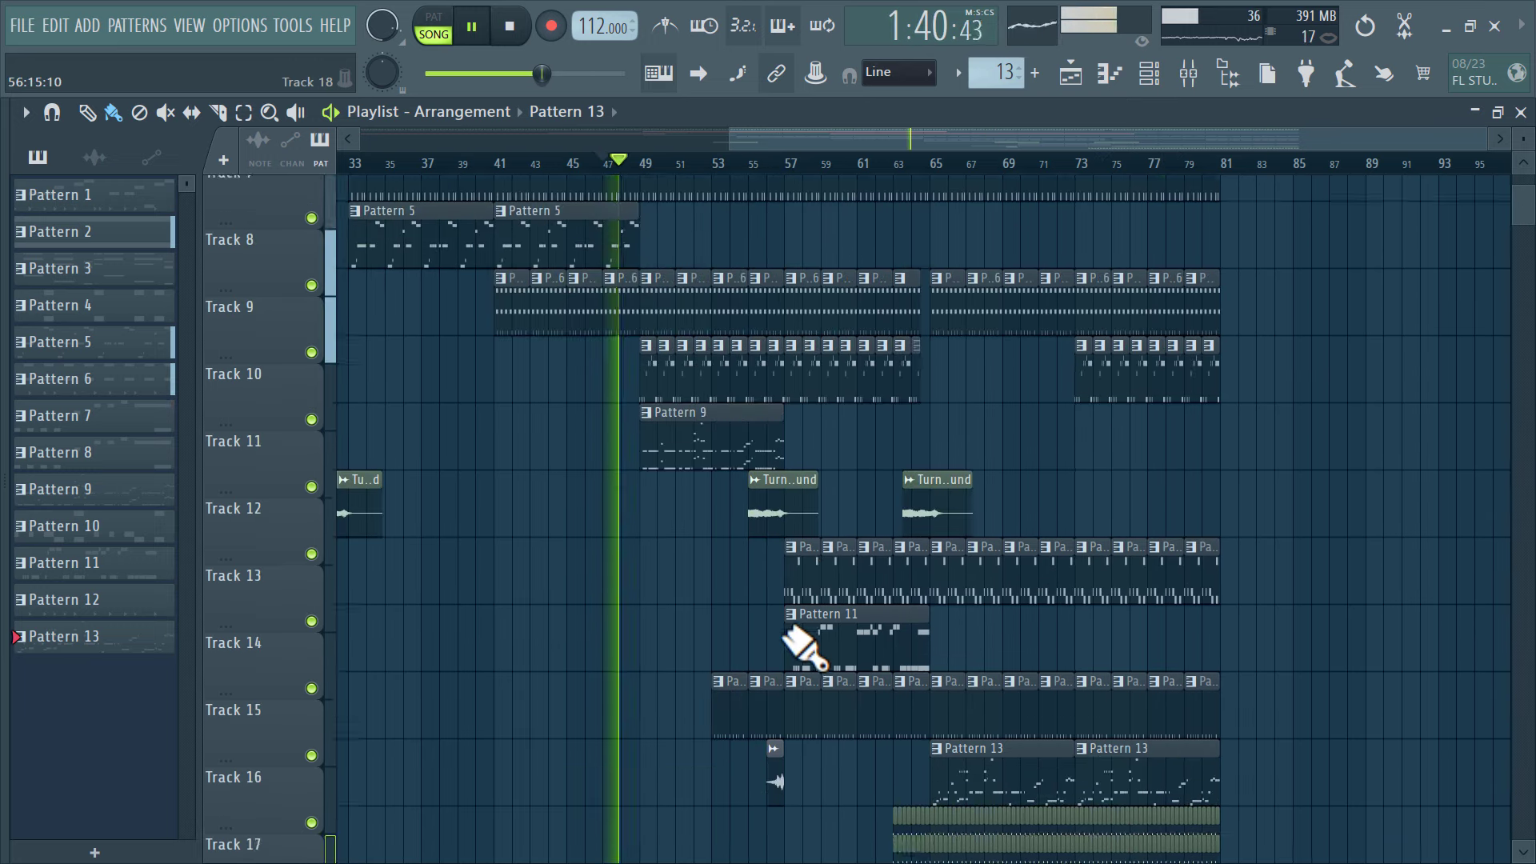
Show the sample browser, open the STENA PERCS folder and audition STENA PERC 4 and STENA PERC 3 during playback
{"action": "key", "text": "alt+F8"}
{"action": "left_click", "coordinate": [190, 334]}
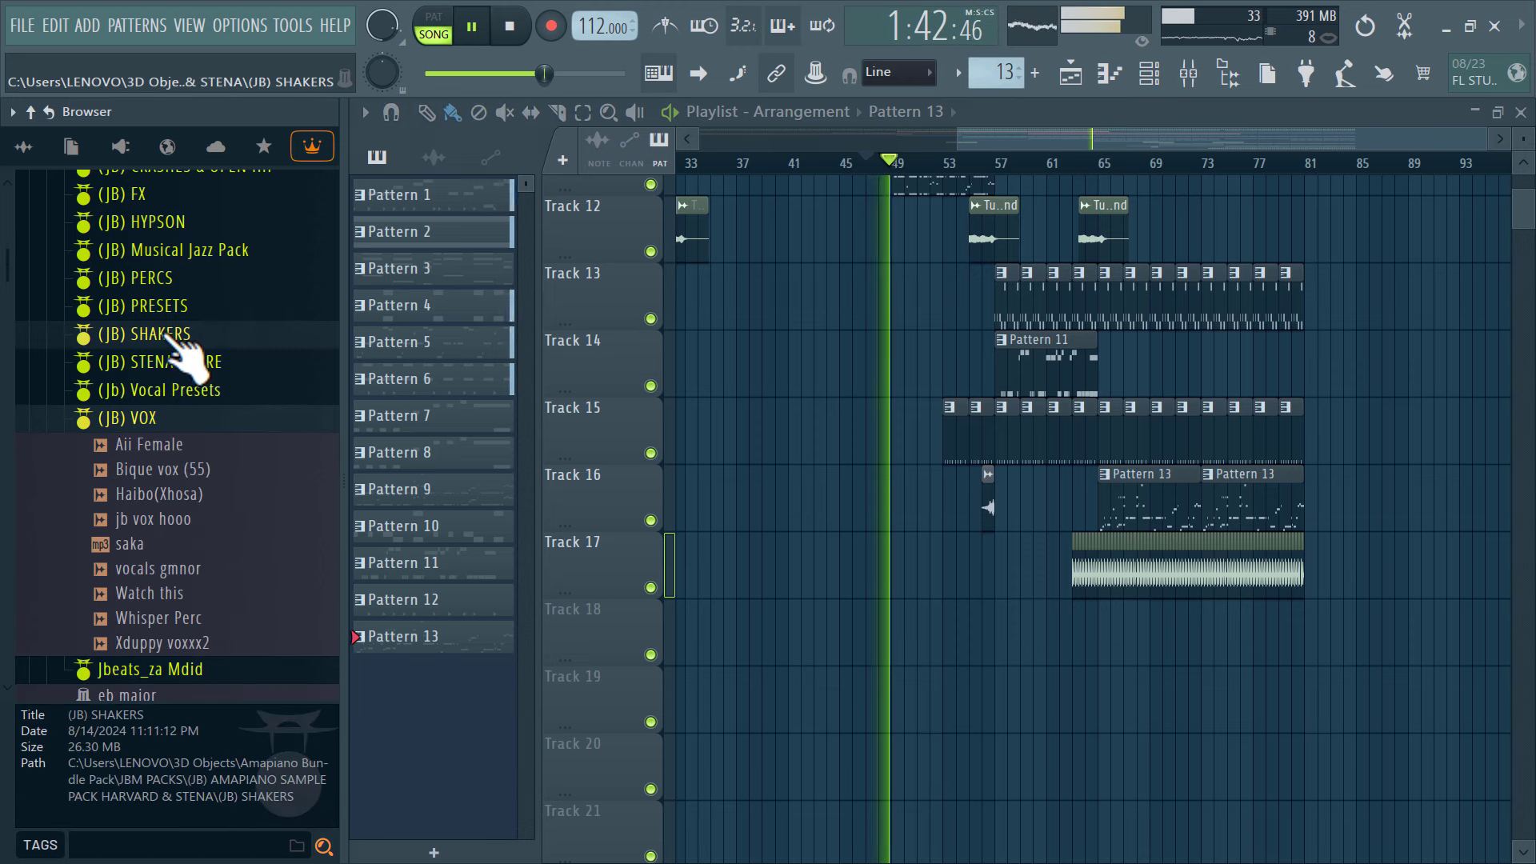
{"action": "left_click", "coordinate": [190, 279]}
{"action": "left_click", "coordinate": [232, 392]}
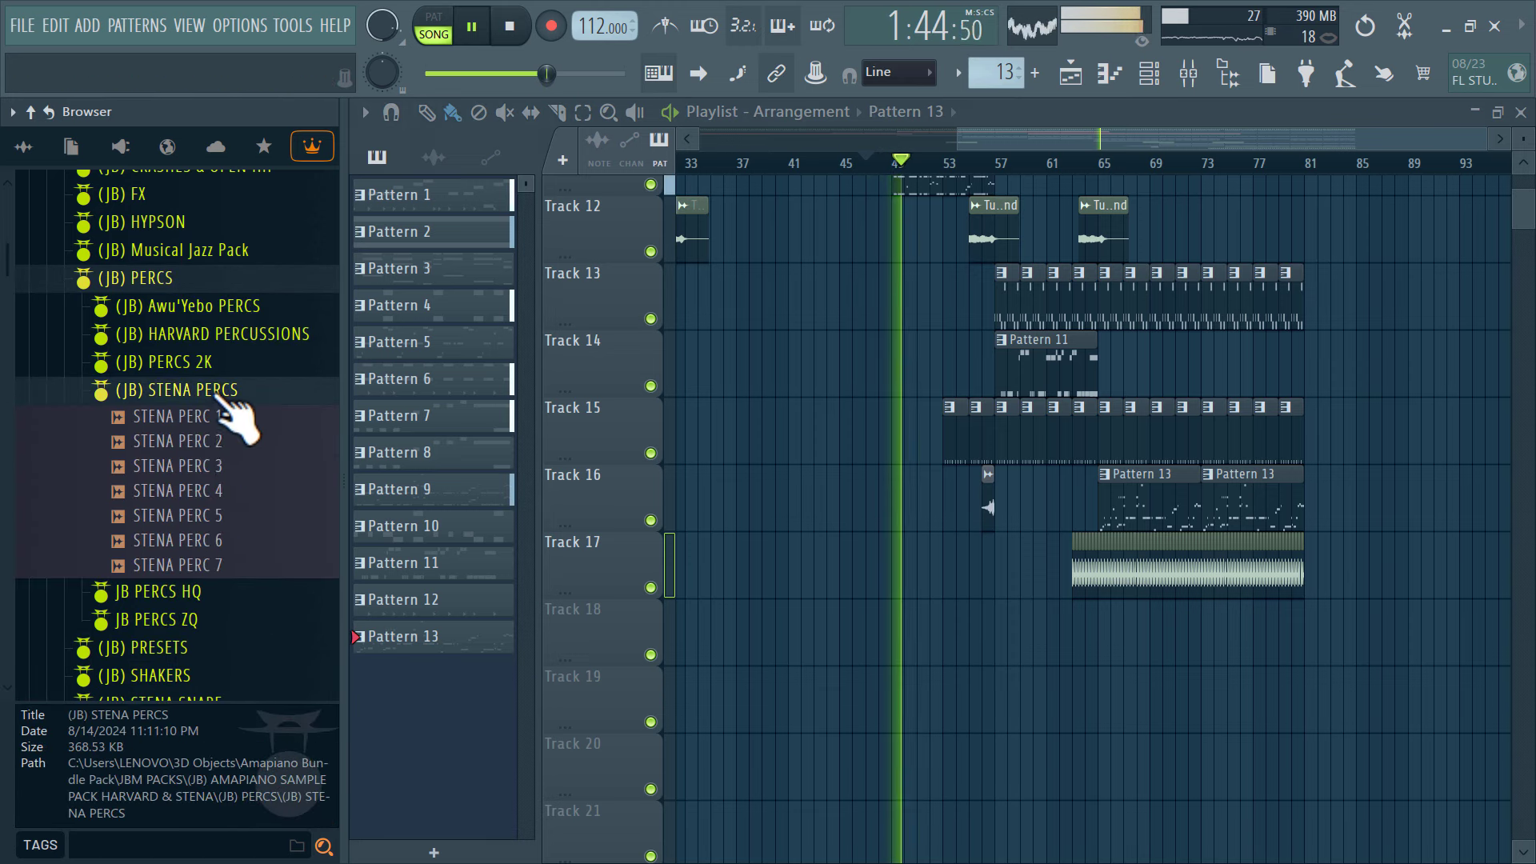
{"action": "left_click", "coordinate": [213, 491]}
{"action": "left_click", "coordinate": [213, 471]}
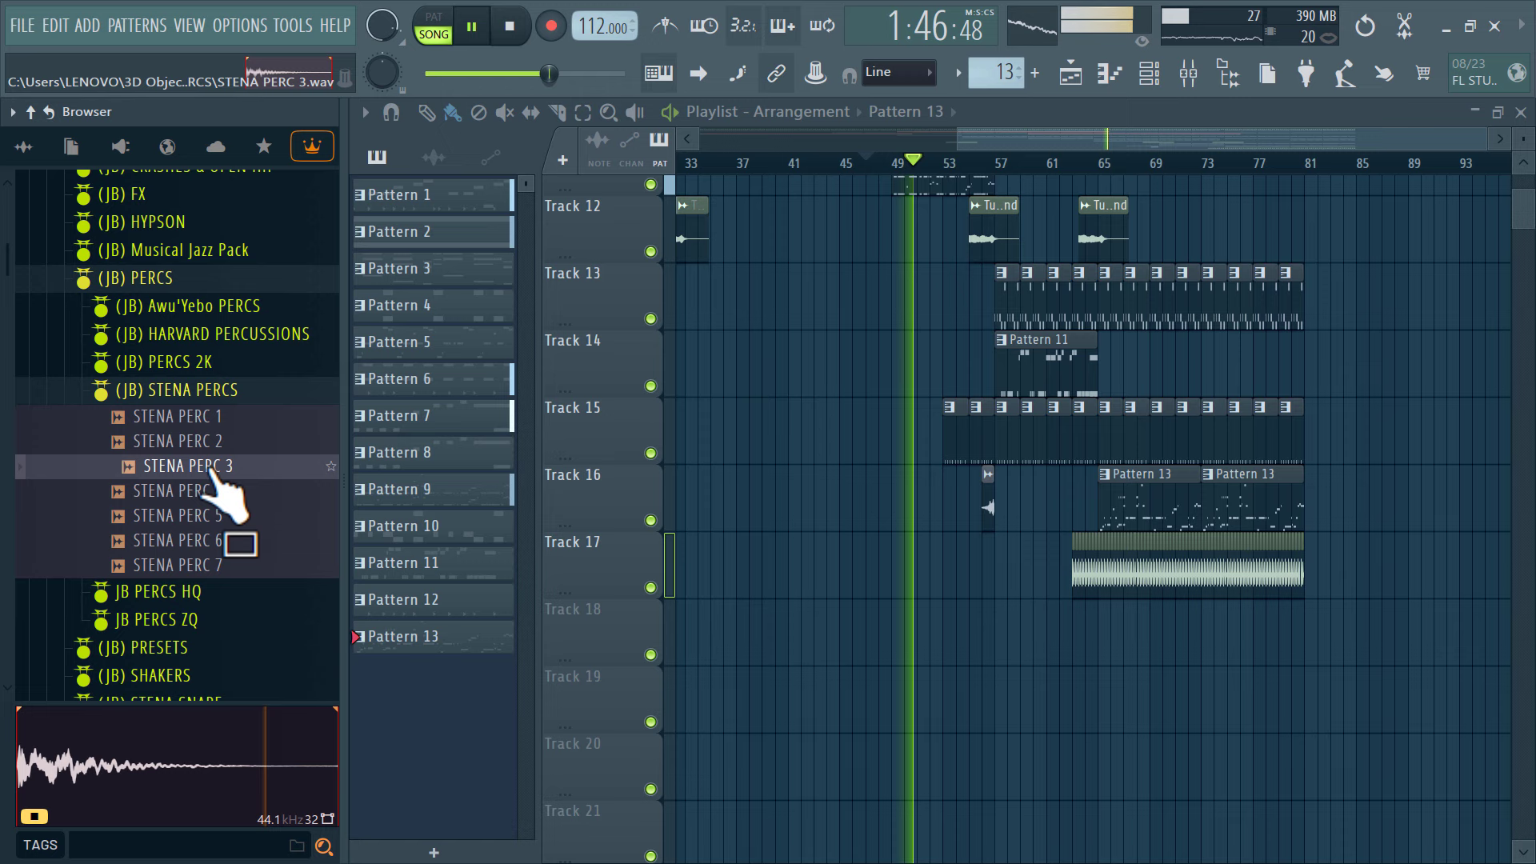
{"action": "left_click", "coordinate": [192, 390]}
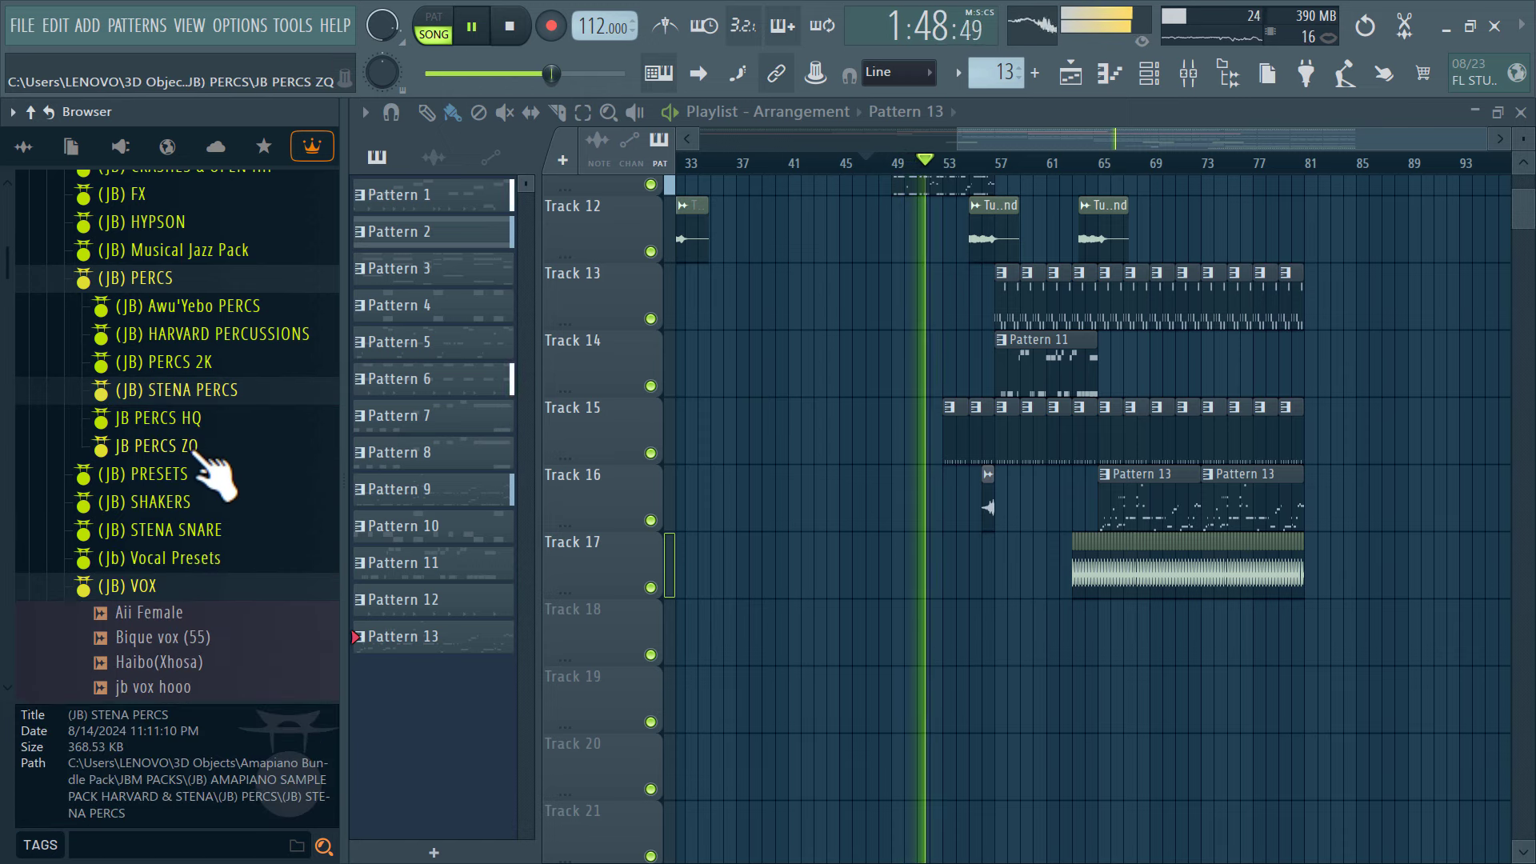
Audition the Aii Female, jb vox hooo and Whisper Perc samples in the (JB) VOX folder, and hide the sample browser
{"action": "scroll", "coordinate": [216, 448], "scroll_direction": "down", "scroll_amount": 1}
{"action": "scroll", "coordinate": [196, 472], "scroll_direction": "down", "scroll_amount": 3}
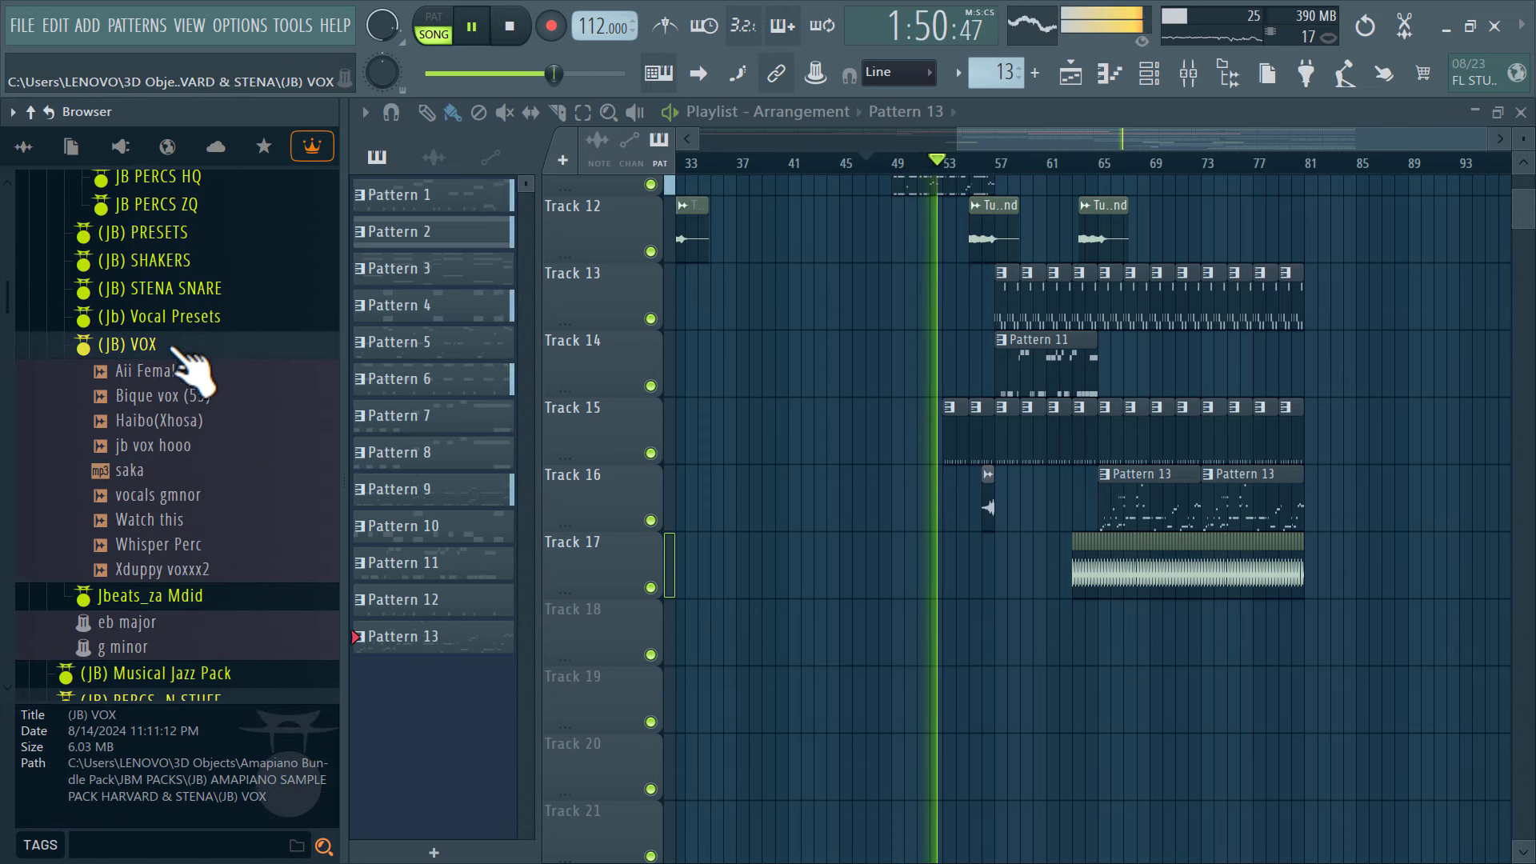
{"action": "left_click", "coordinate": [184, 349]}
{"action": "left_click", "coordinate": [146, 344]}
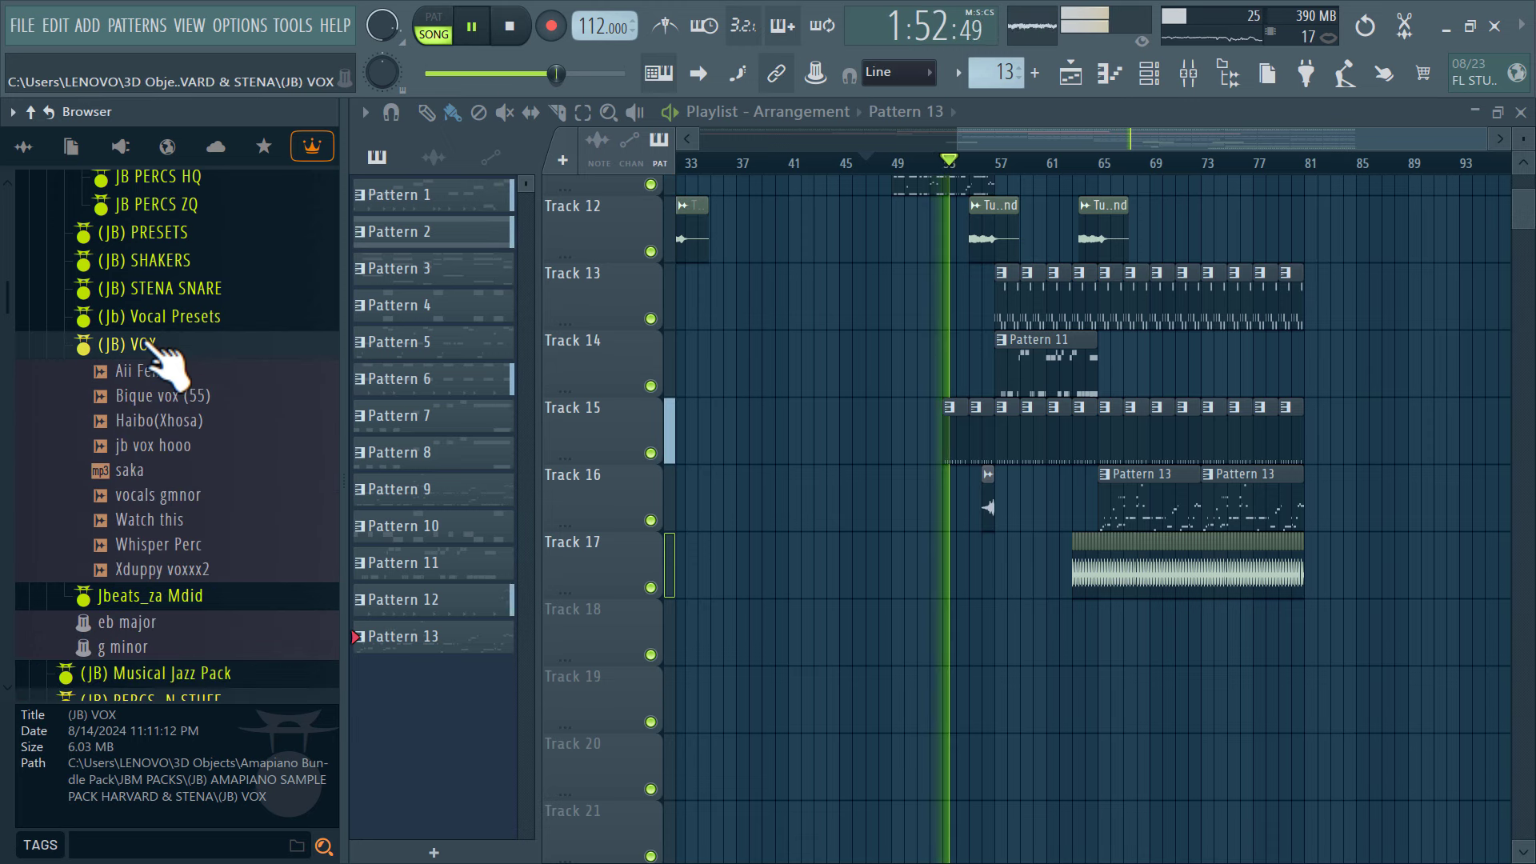
{"action": "left_click", "coordinate": [192, 381]}
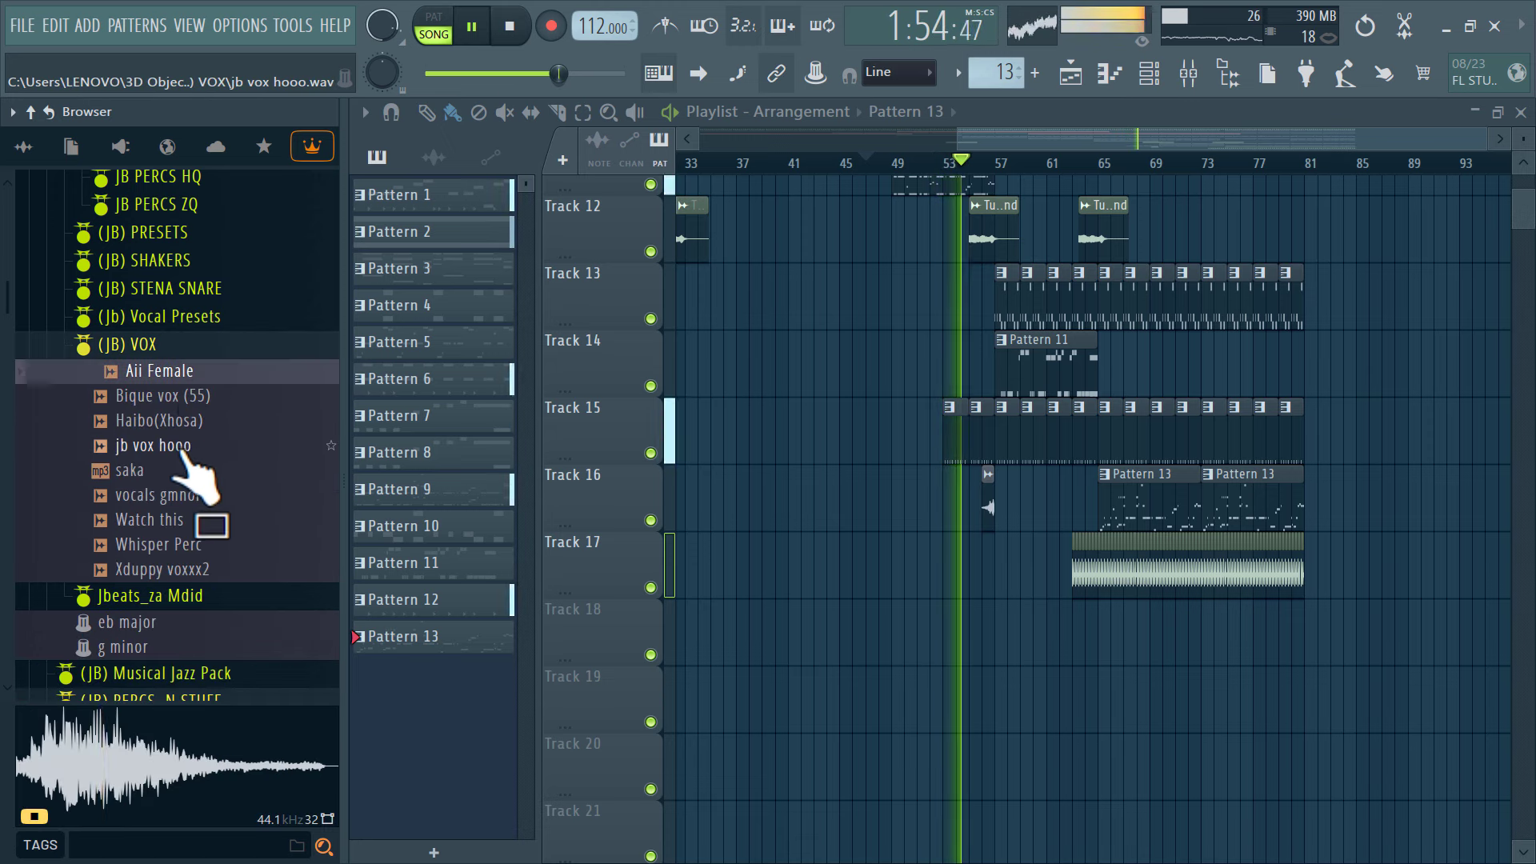
{"action": "left_click", "coordinate": [159, 448]}
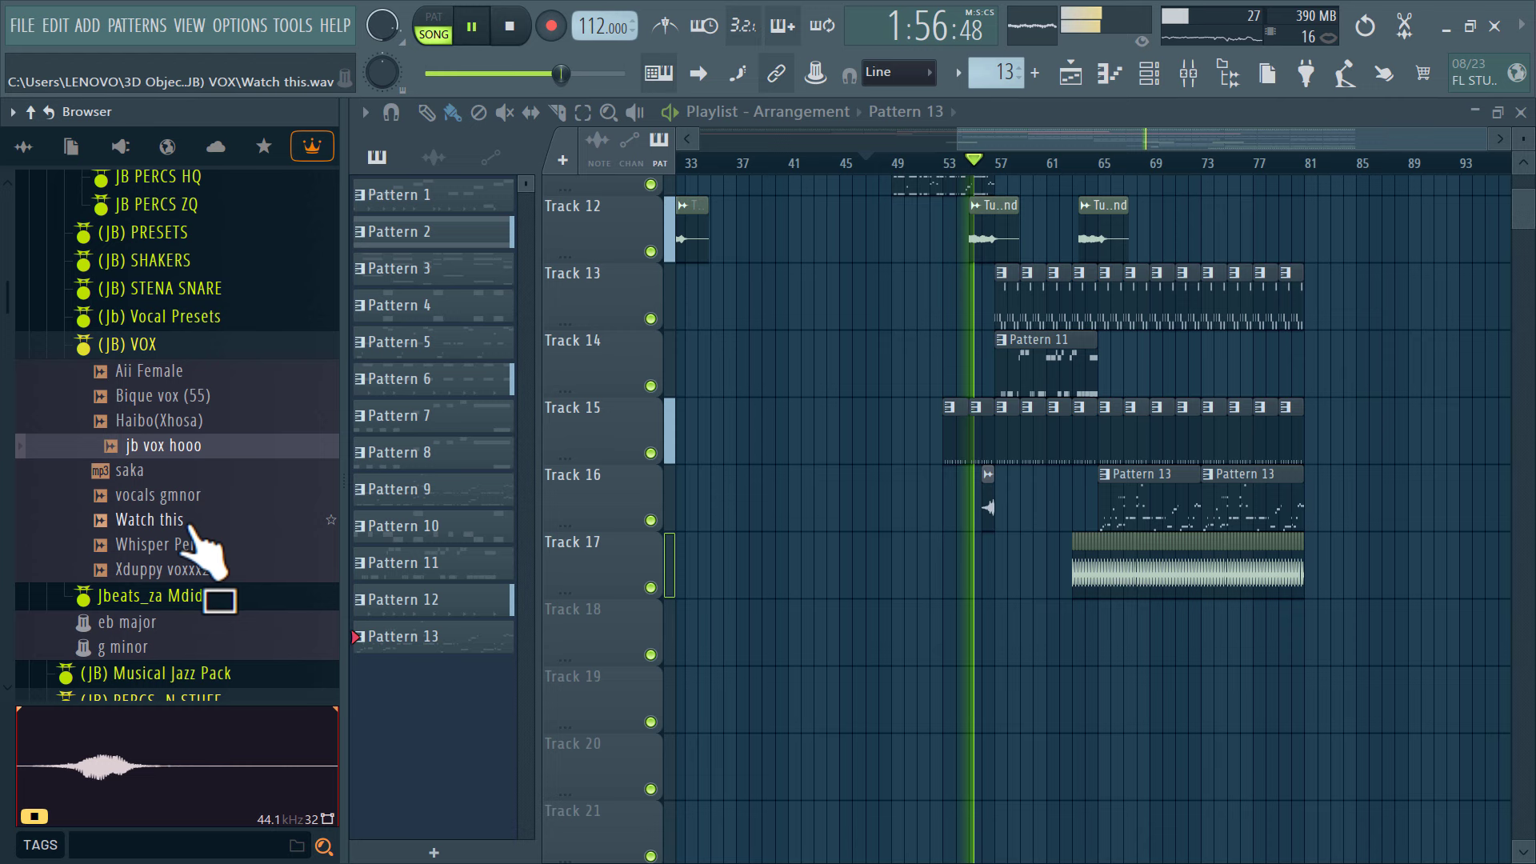
{"action": "left_click", "coordinate": [199, 545]}
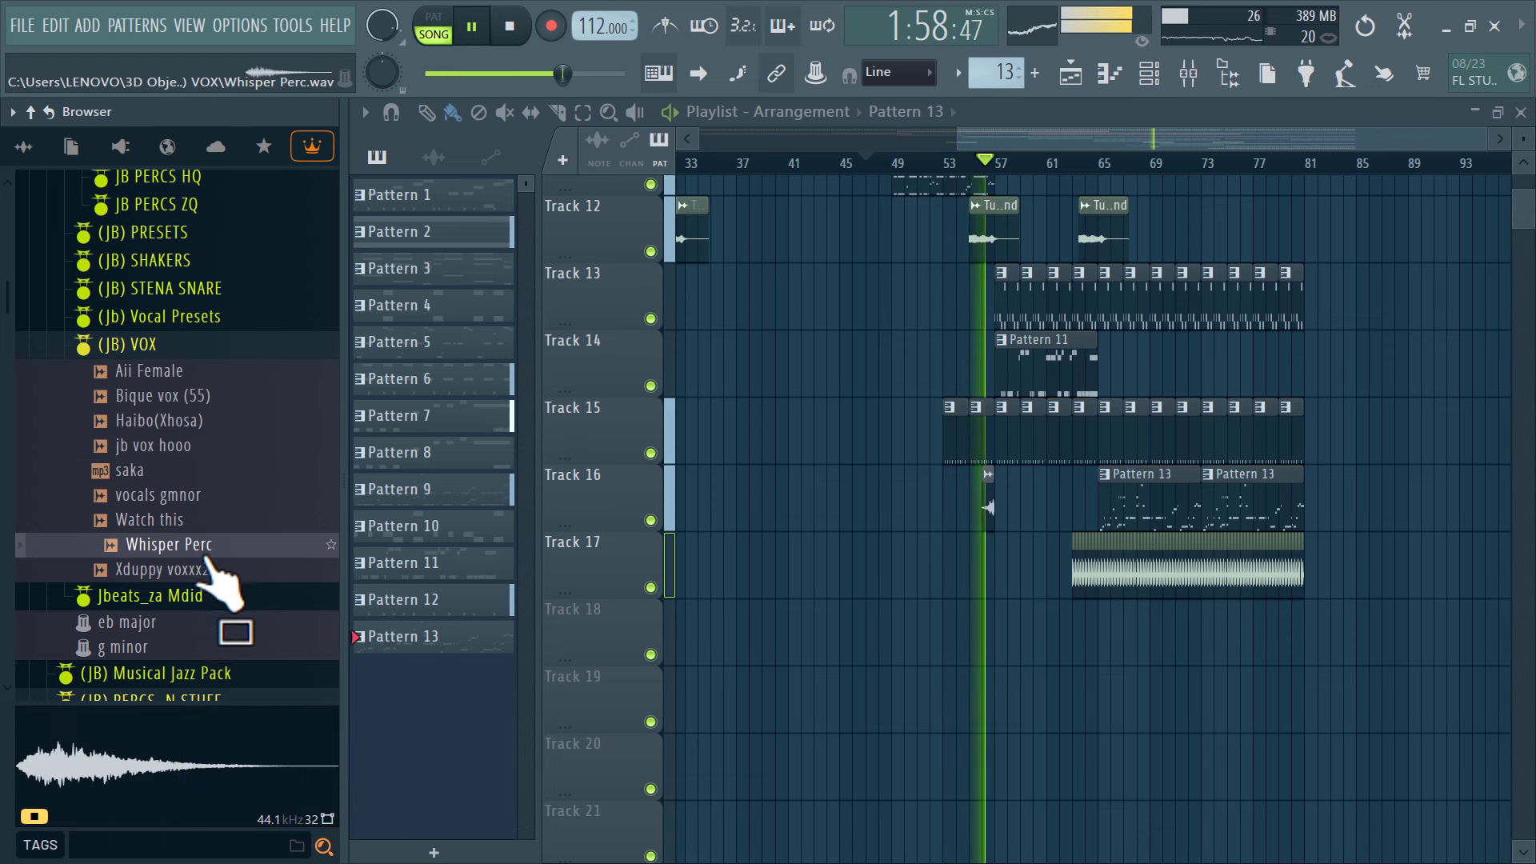
{"action": "left_click", "coordinate": [193, 453]}
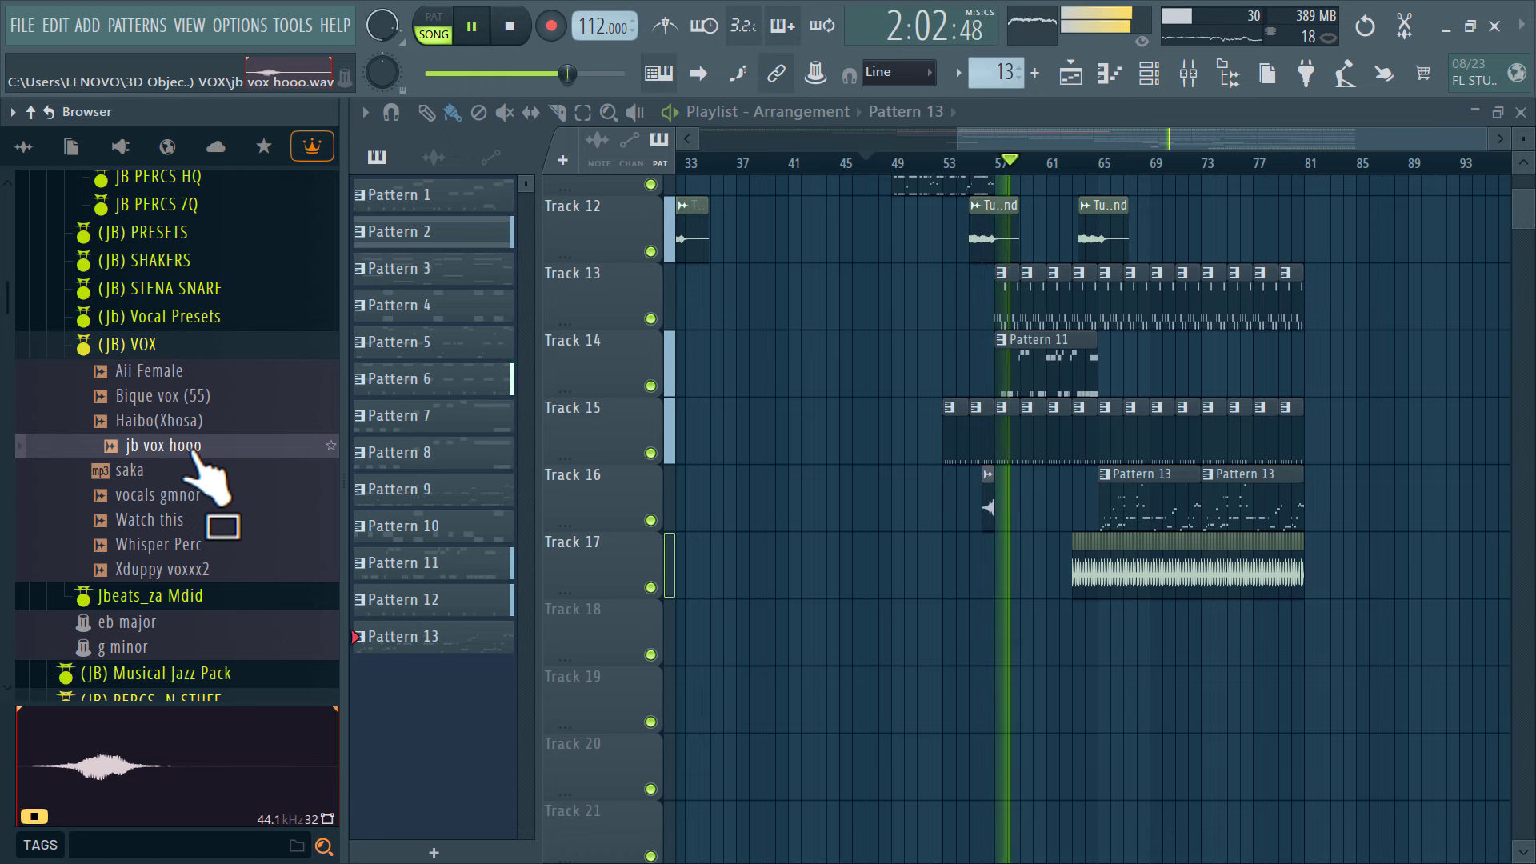
{"action": "key", "text": "alt+F8"}
Open Pattern 11 from its Track 14 clip, inspect its channels in the channel rack, and return to the playlist
{"action": "double_click", "coordinate": [891, 360]}
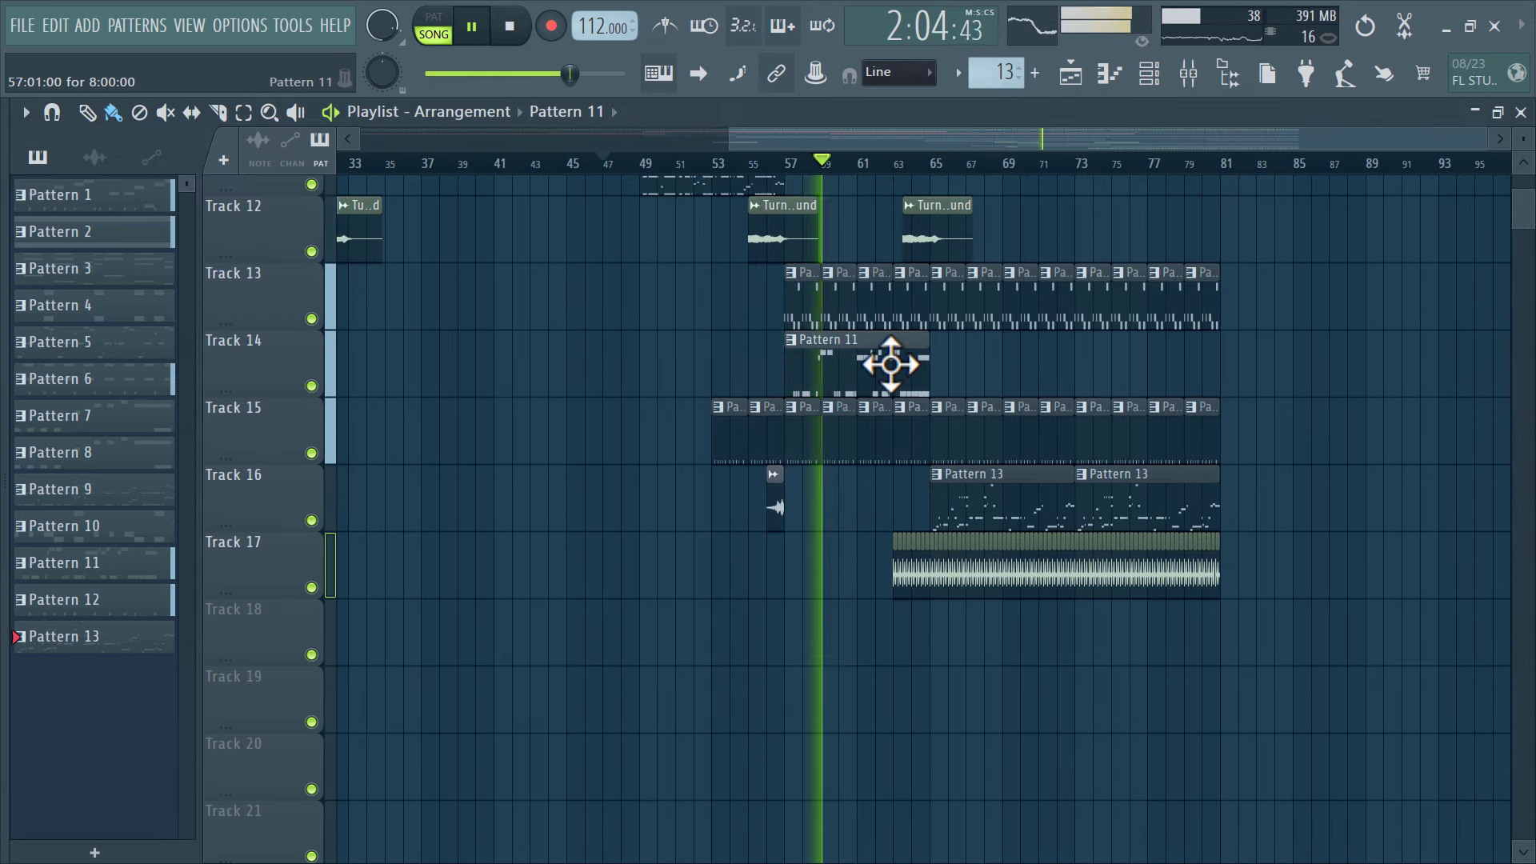
{"action": "left_click", "coordinate": [1153, 68]}
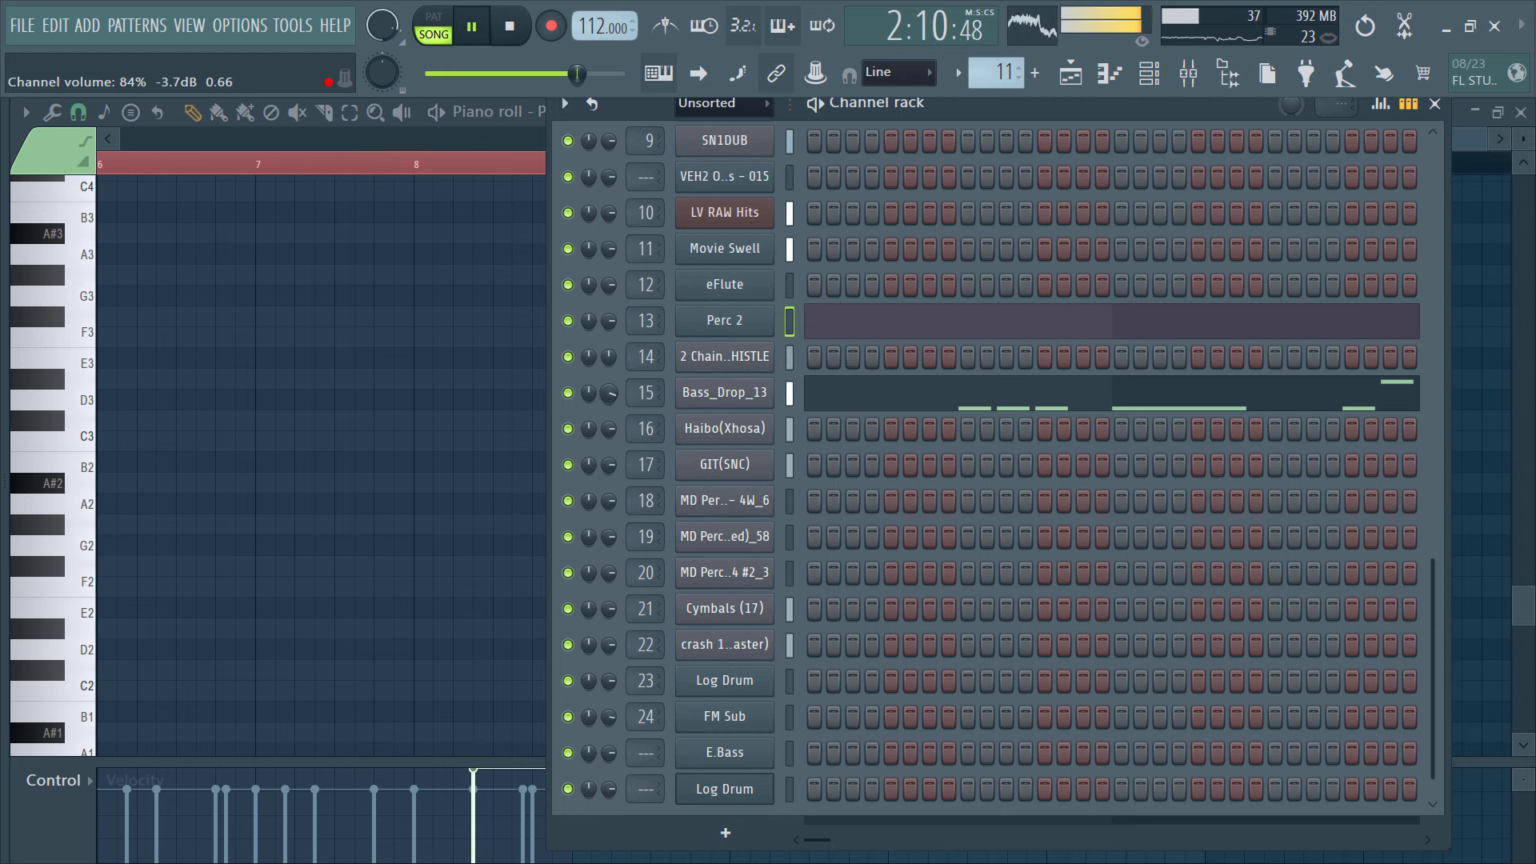
{"action": "left_click", "coordinate": [1077, 76]}
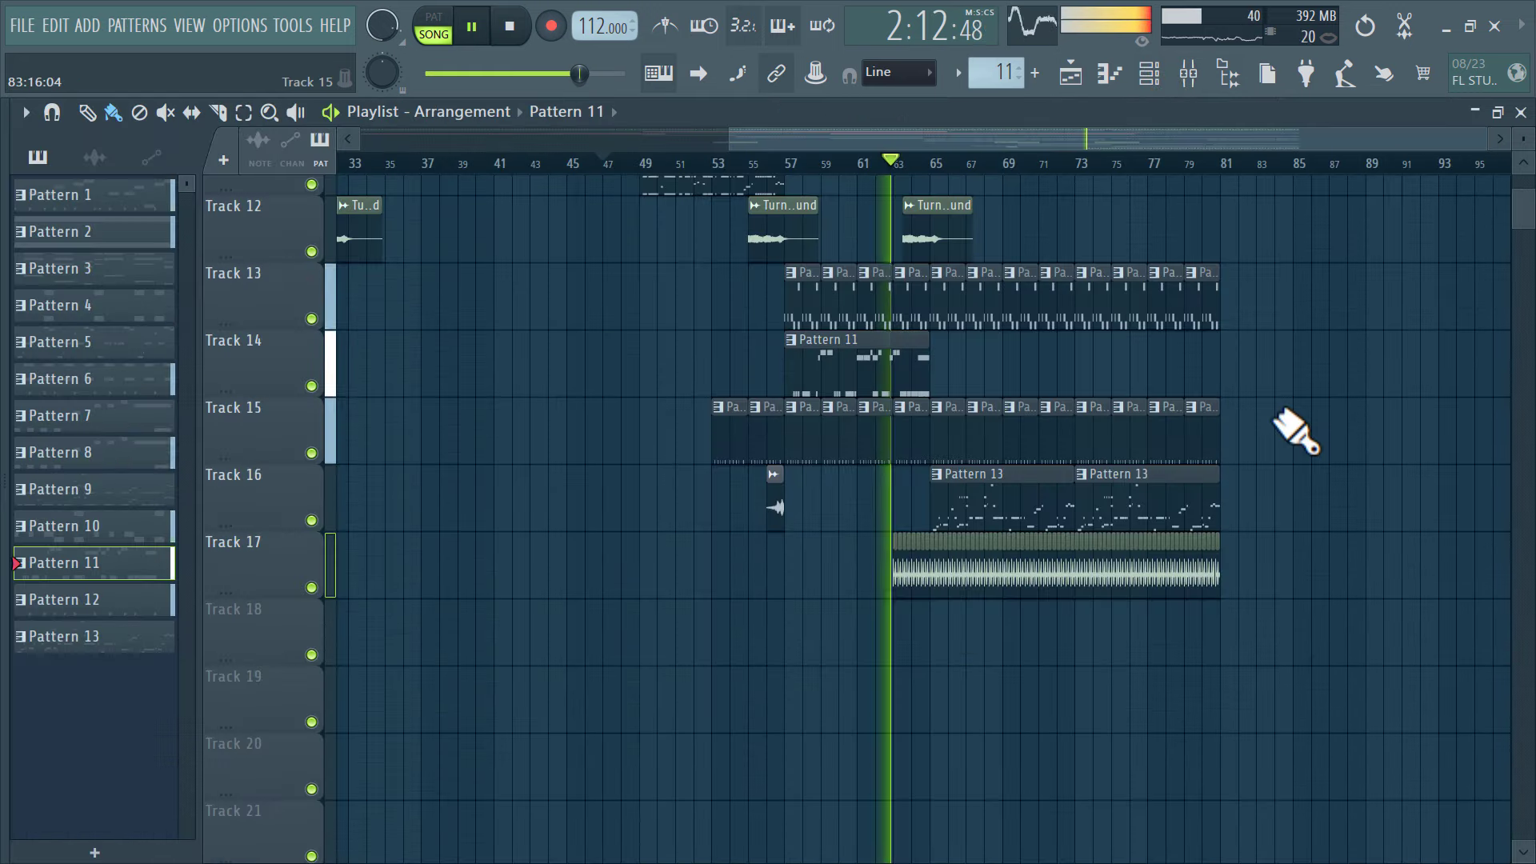
Review the arrangement's tracks in the playlist during playback, and bring up the mixer
{"action": "scroll", "coordinate": [919, 404], "scroll_direction": "up", "scroll_amount": 2, "text": "ctrl"}
{"action": "scroll", "coordinate": [919, 404], "scroll_direction": "up", "scroll_amount": 6}
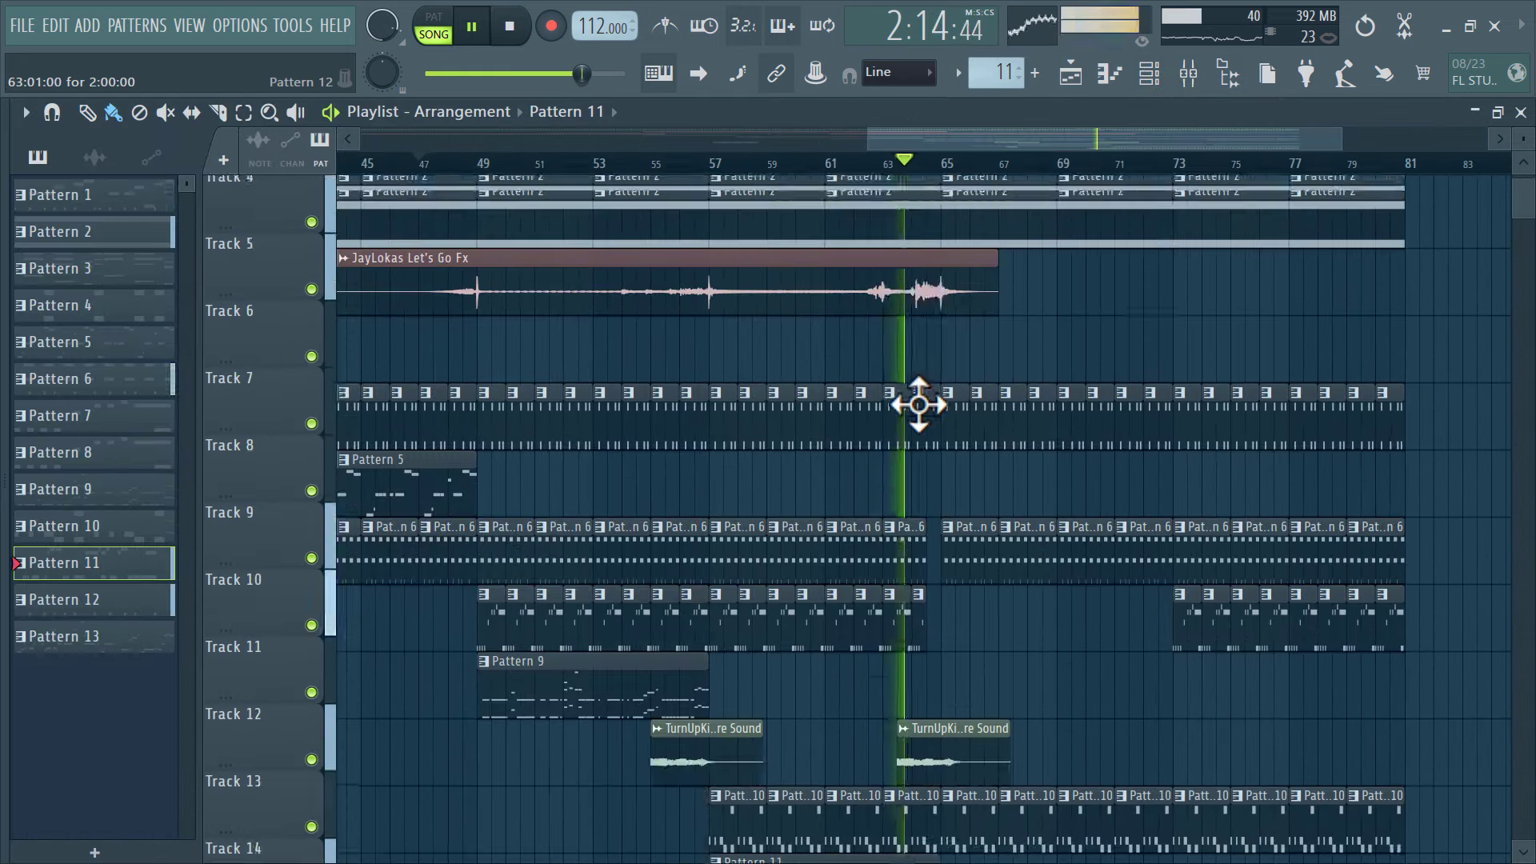
{"action": "scroll", "coordinate": [919, 404], "scroll_direction": "down", "scroll_amount": 2}
{"action": "scroll", "coordinate": [918, 404], "scroll_direction": "down", "scroll_amount": 4, "text": "ctrl"}
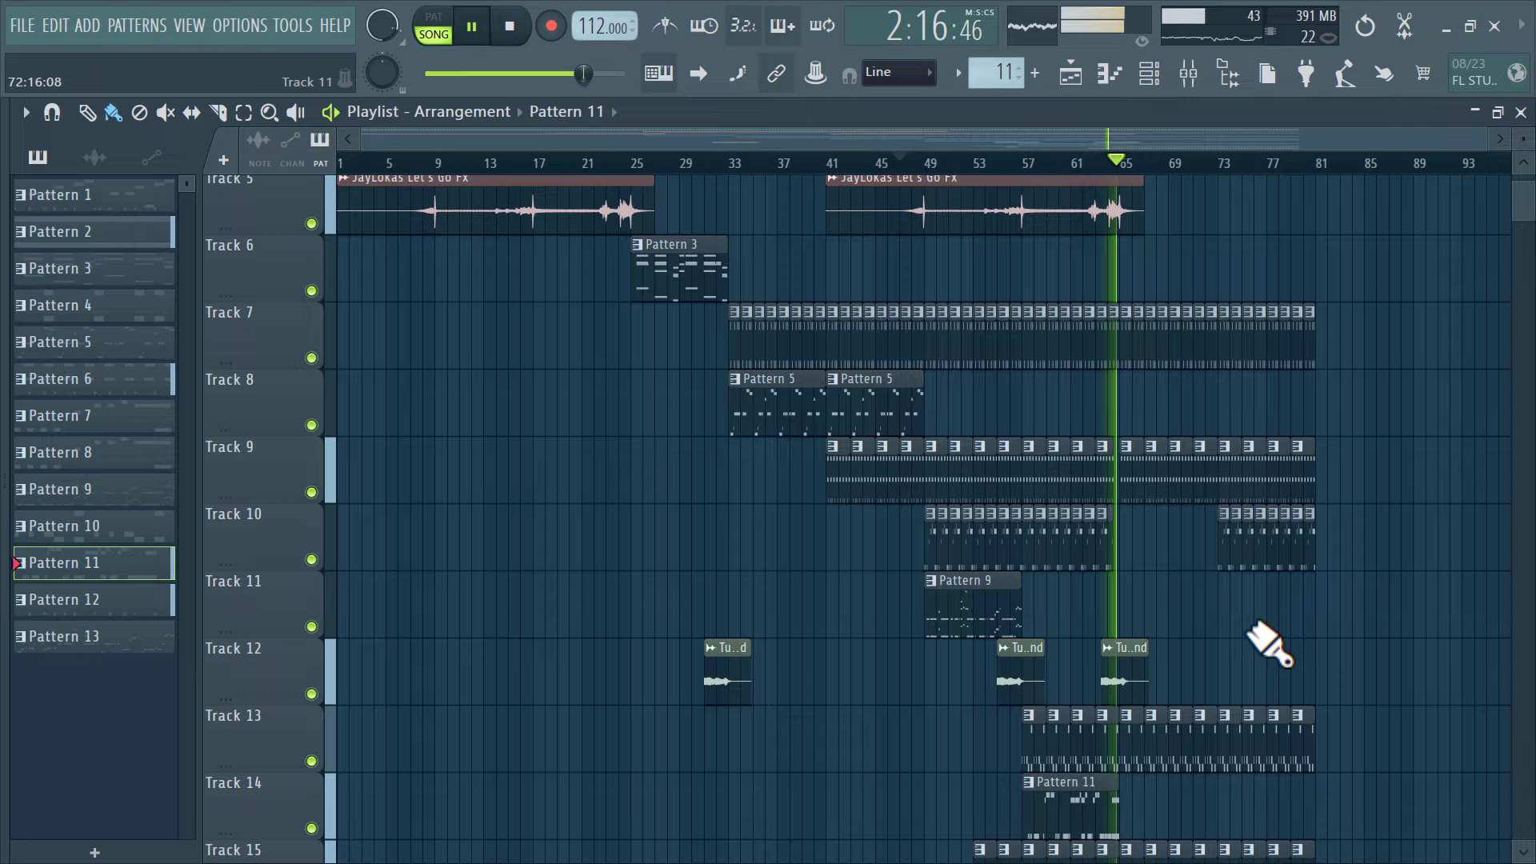
{"action": "scroll", "coordinate": [1286, 645], "scroll_direction": "down", "scroll_amount": 6}
{"action": "scroll", "coordinate": [1399, 466], "scroll_direction": "down", "scroll_amount": 1}
{"action": "scroll", "coordinate": [1398, 473], "scroll_direction": "up", "scroll_amount": 10}
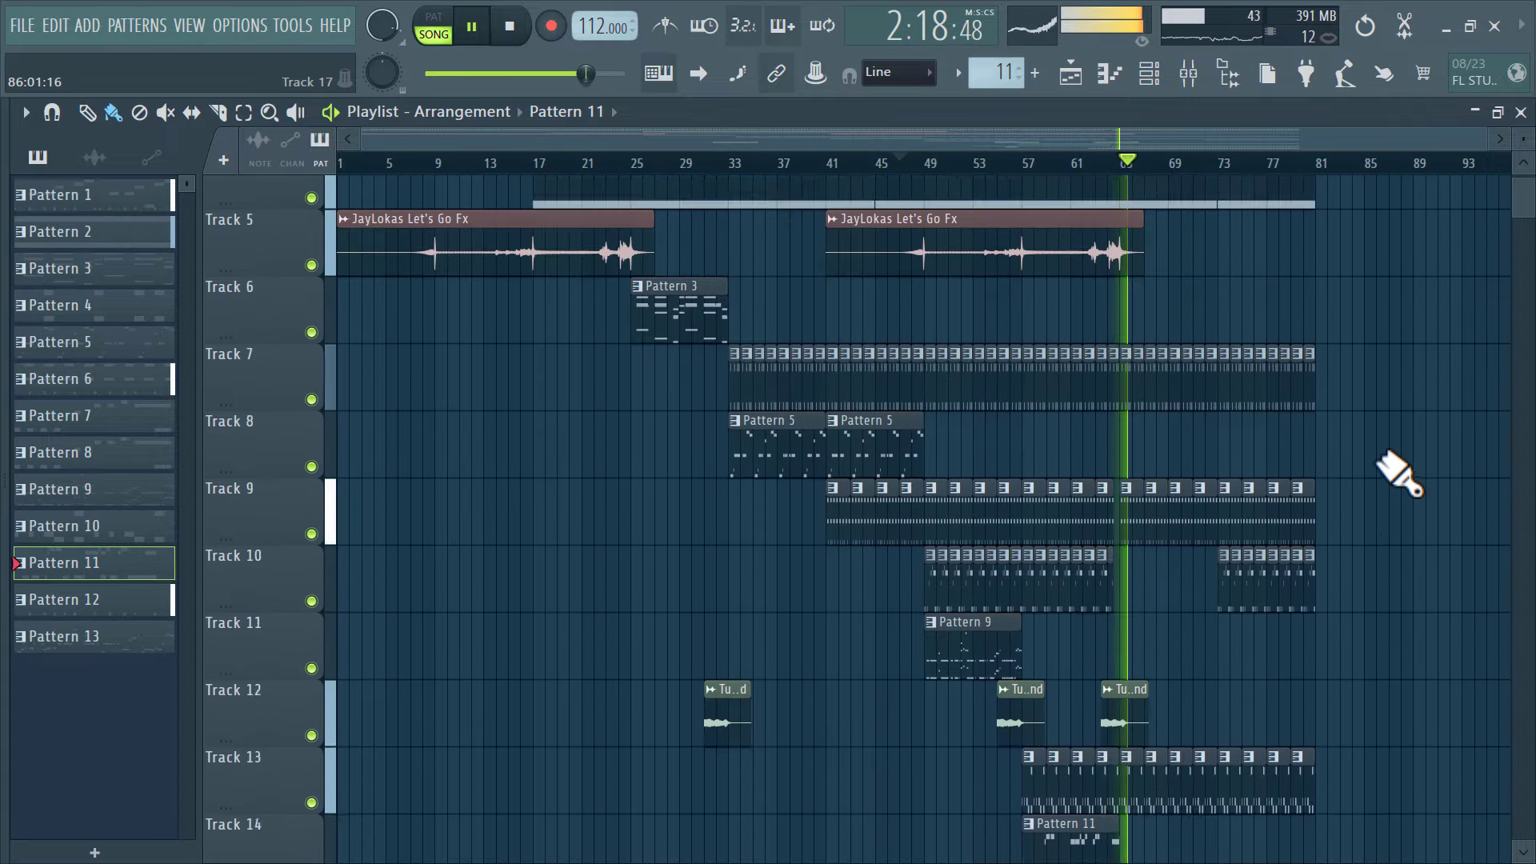
{"action": "scroll", "coordinate": [1398, 472], "scroll_direction": "down", "scroll_amount": 2}
{"action": "scroll", "coordinate": [1399, 472], "scroll_direction": "up", "scroll_amount": 3}
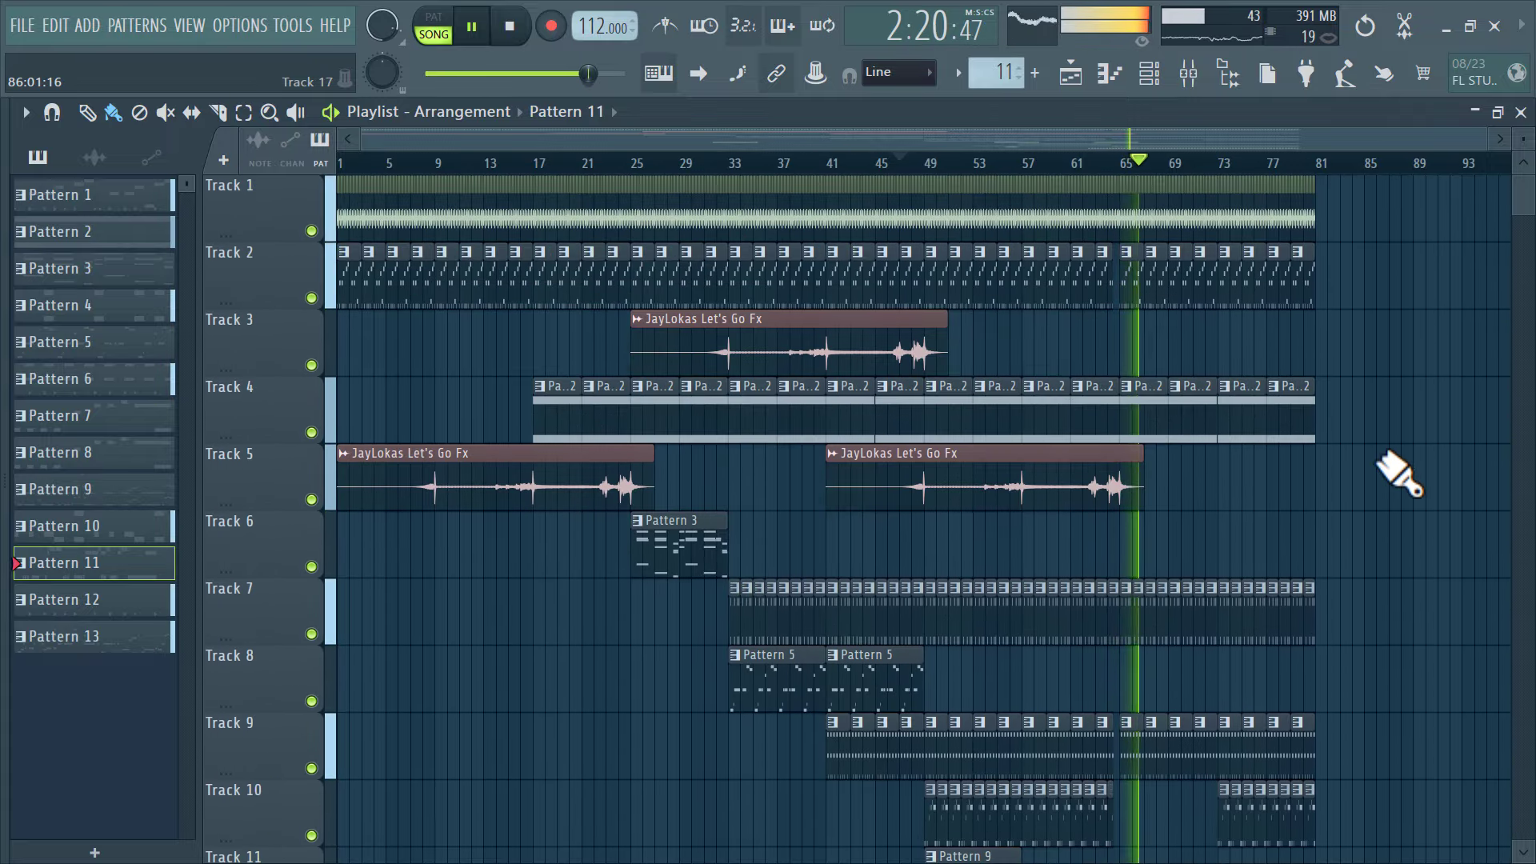
{"action": "scroll", "coordinate": [1399, 472], "scroll_direction": "down", "scroll_amount": 4}
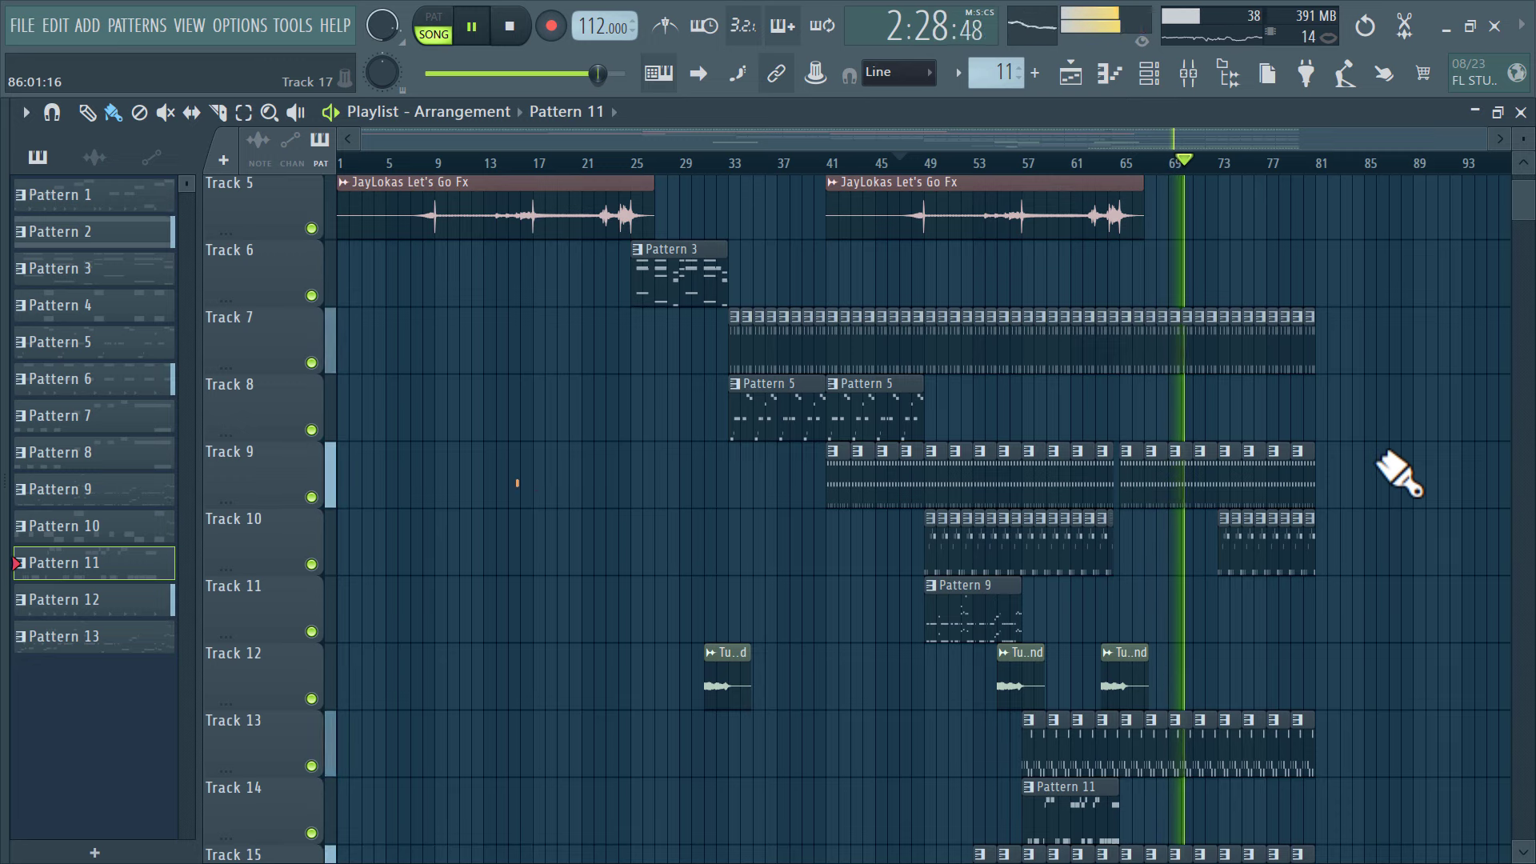
{"action": "scroll", "coordinate": [1399, 472], "scroll_direction": "up", "scroll_amount": 4}
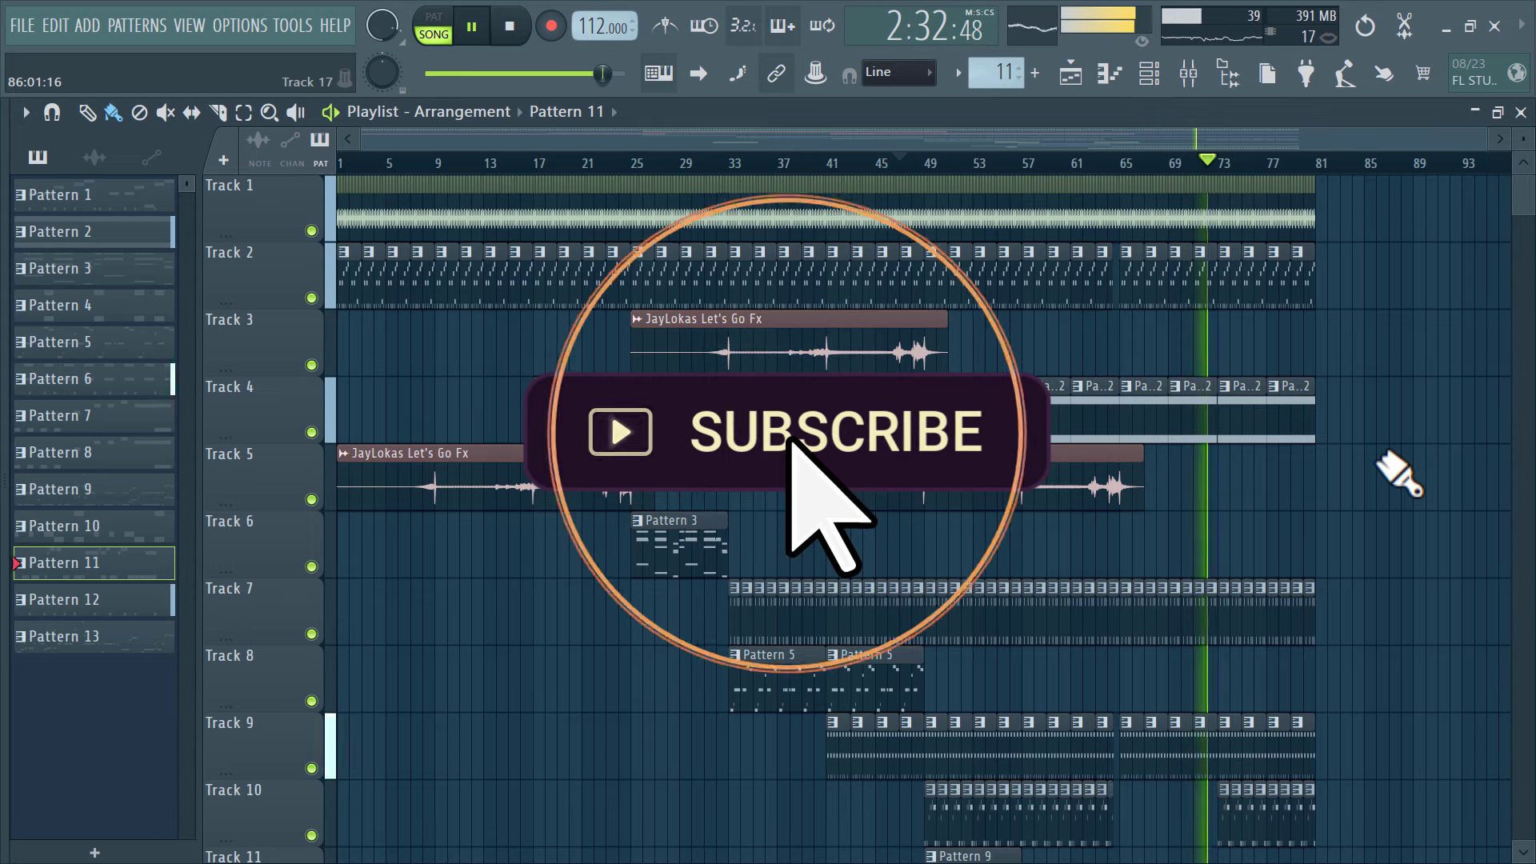
{"action": "left_click", "coordinate": [1188, 74]}
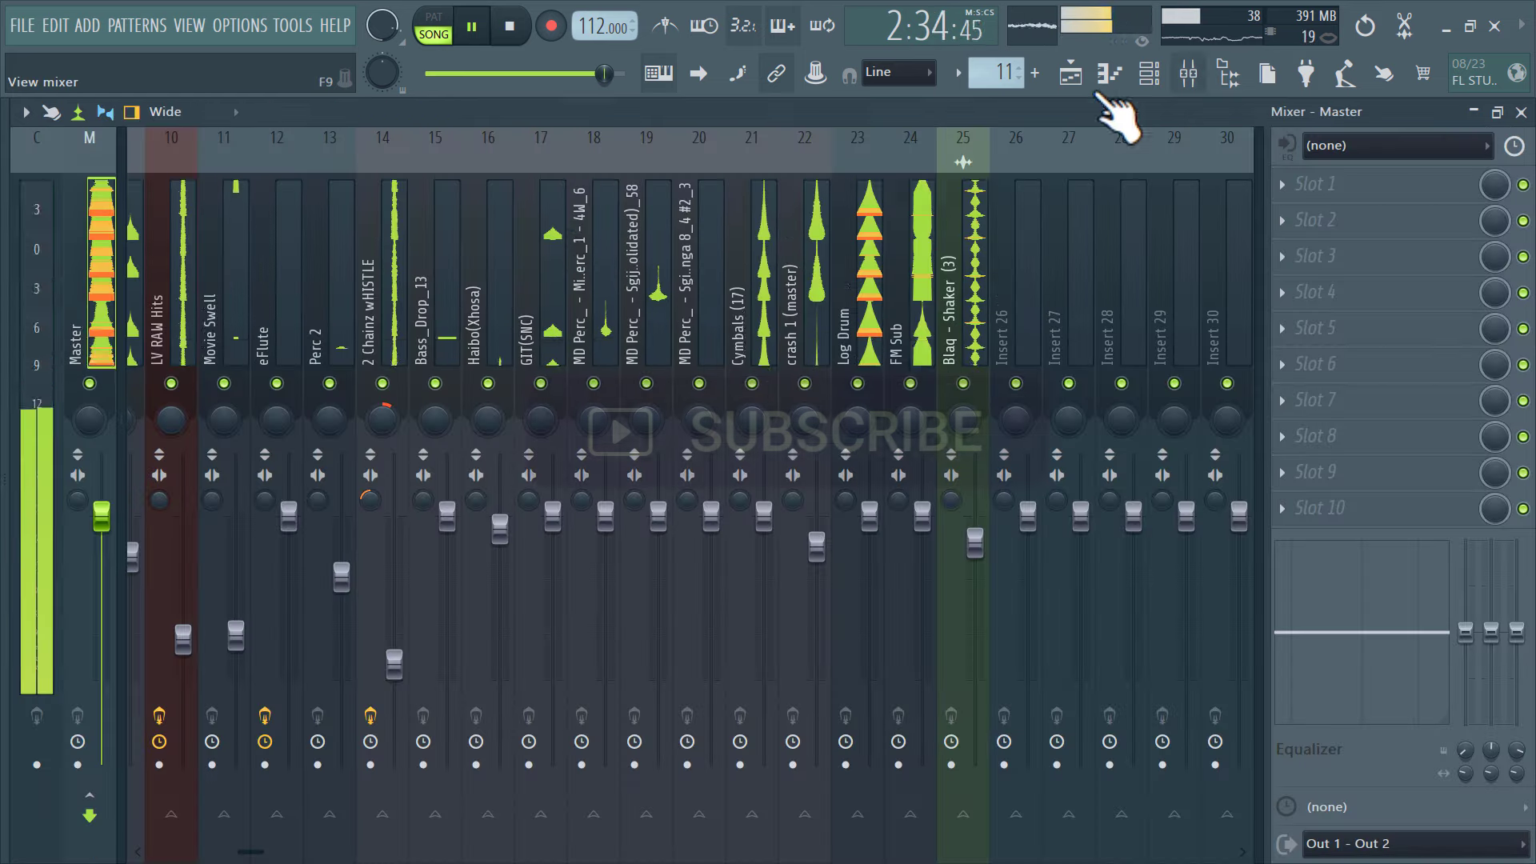